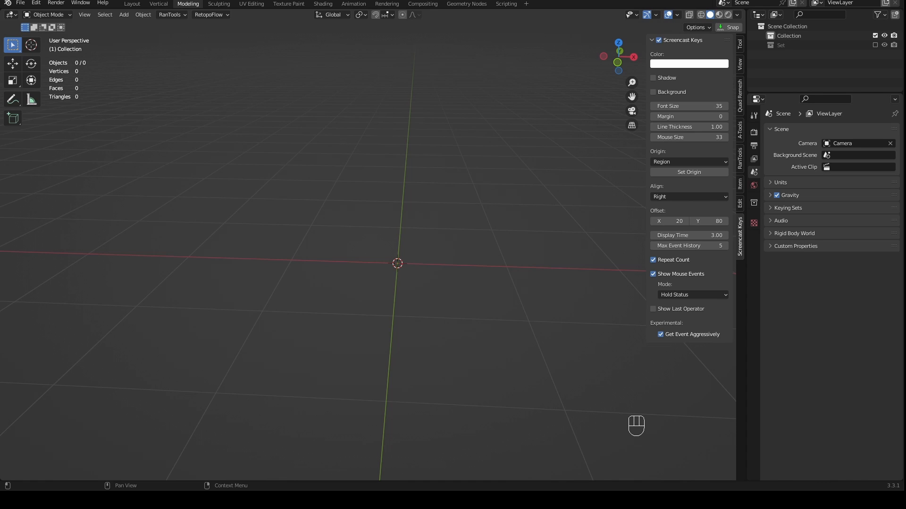
# - Add an ico sphere mesh at the world origin
pyautogui.moveTo(412, 263); pyautogui.dragTo(407, 263, button='middle')
pyautogui.hotkey('shift', 'a')
pyautogui.moveTo(408, 264)
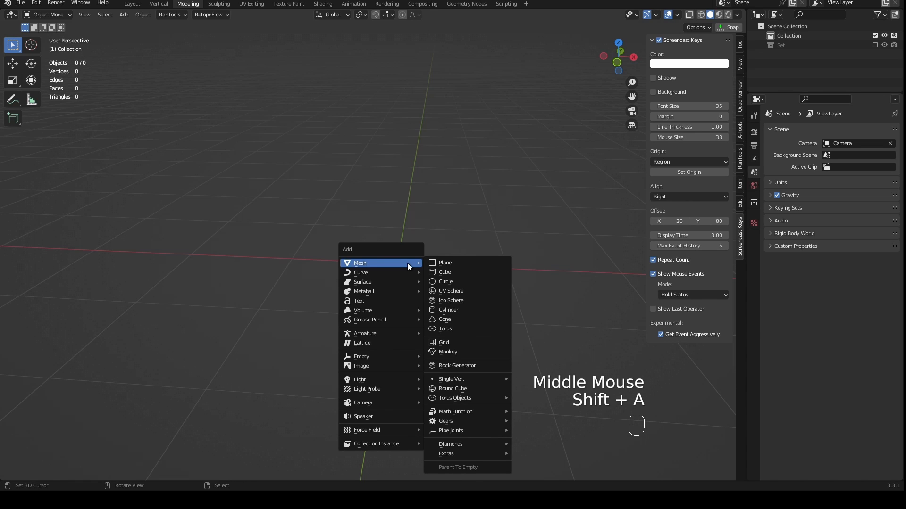
pyautogui.click(455, 302)
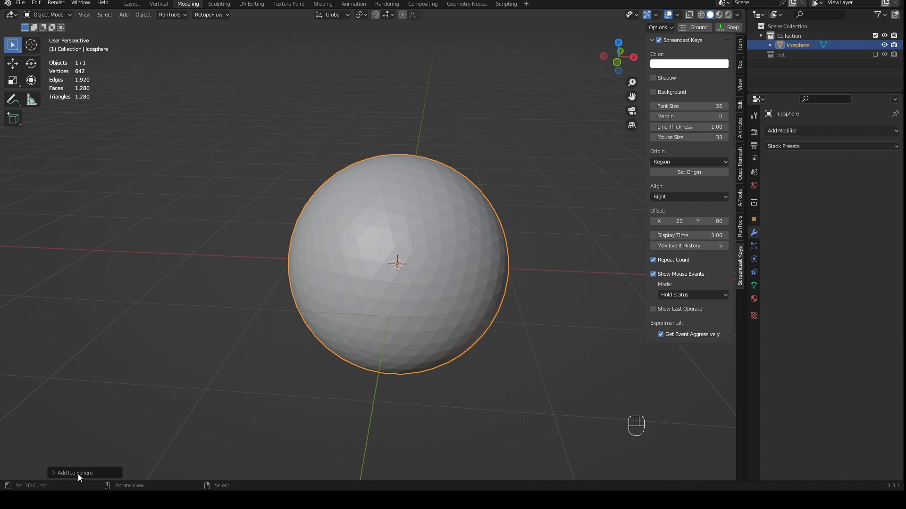
# - Set the new ico sphere's subdivisions to 4
pyautogui.click(54, 472)
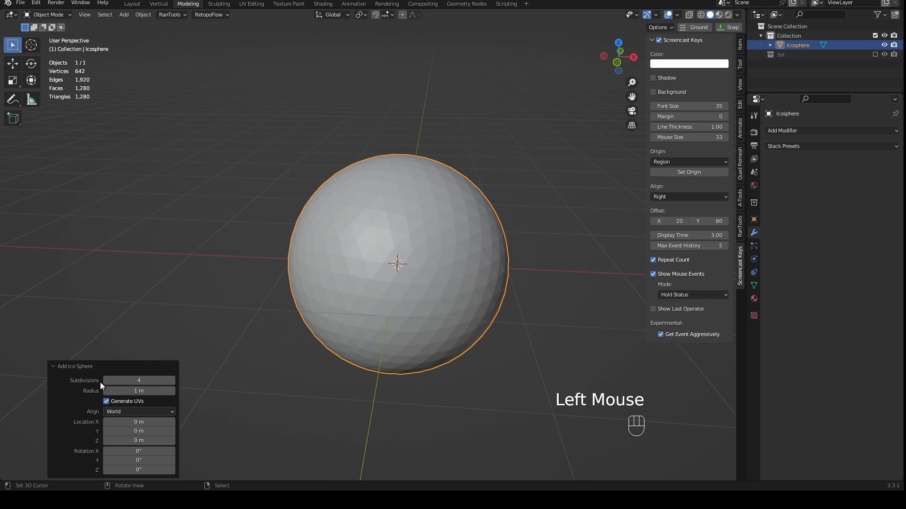
pyautogui.click(136, 380)
pyautogui.moveTo(136, 380); pyautogui.dragTo(126, 380)
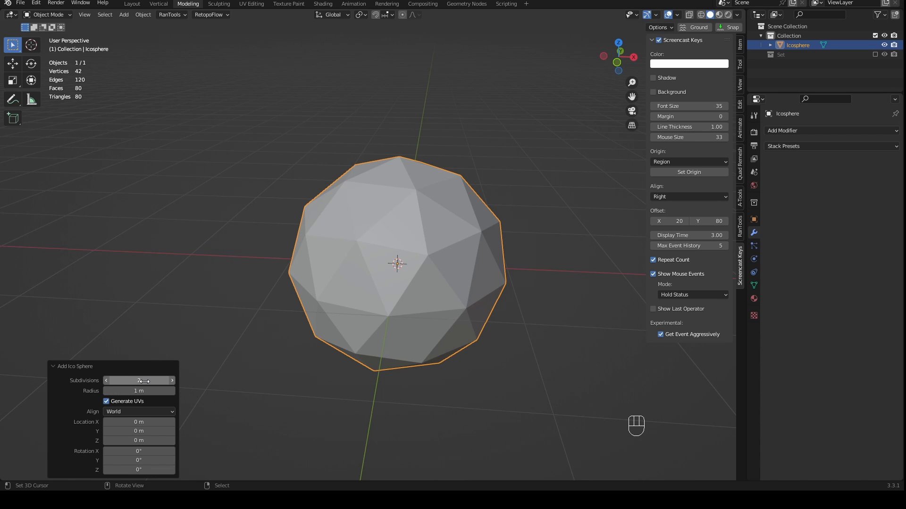
pyautogui.click(143, 381)
pyautogui.write('4')
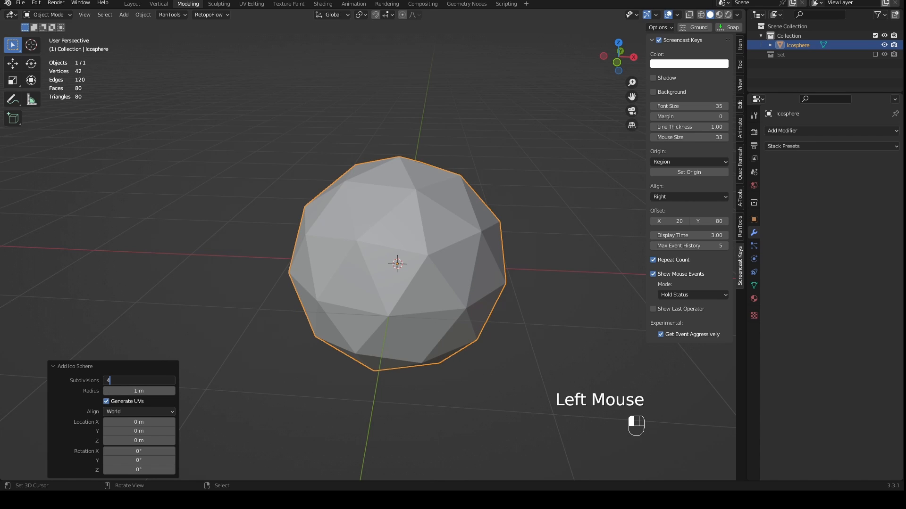
pyautogui.press('Return')
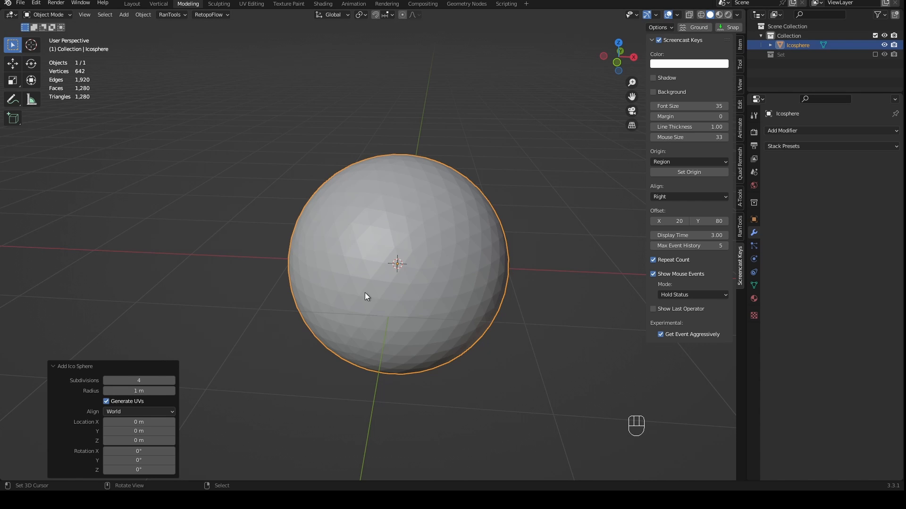
# - Enter Edit Mode on the ico sphere
pyautogui.moveTo(364, 293); pyautogui.dragTo(404, 280, button='middle')
pyautogui.scroll(2, 372, 309)
pyautogui.scroll(1, 405, 307)
pyautogui.press('KP_1')
pyautogui.scroll(-2, 399, 301)
pyautogui.press('Tab')
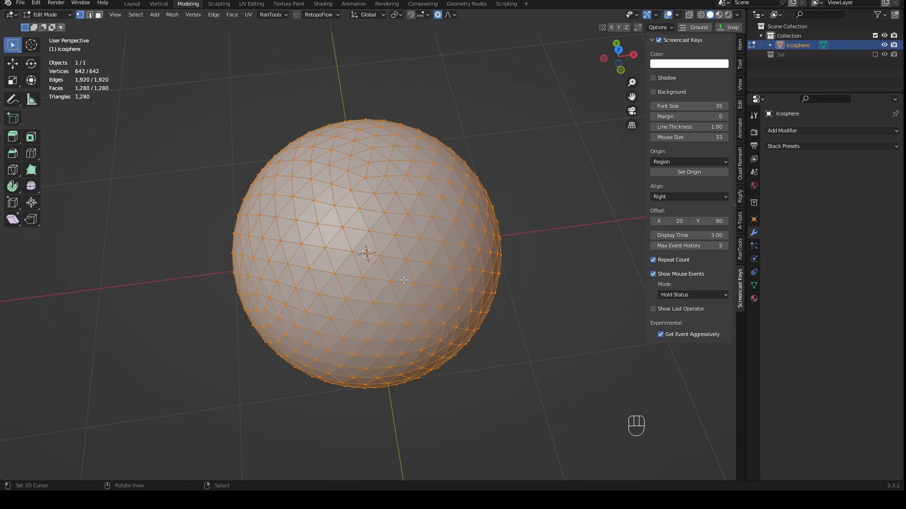
# - Select only the single vertex at the ico sphere's top pole, using vertex select mode in the top orthographic view
pyautogui.moveTo(403, 280); pyautogui.dragTo(433, 295, button='middle')
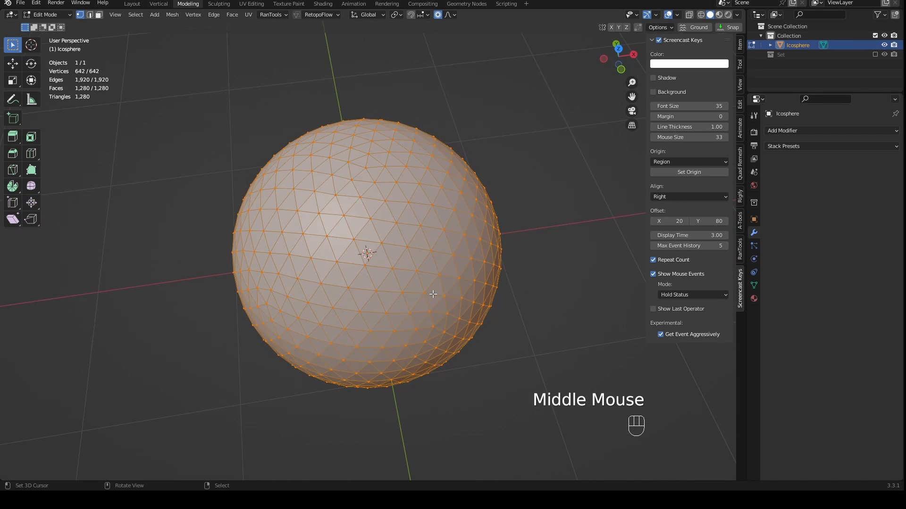
pyautogui.press('KP_7')
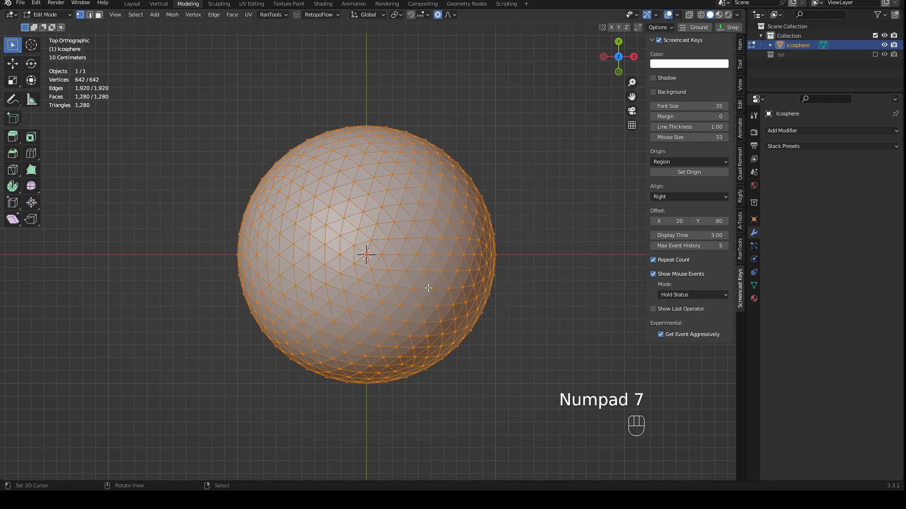
pyautogui.press('1')
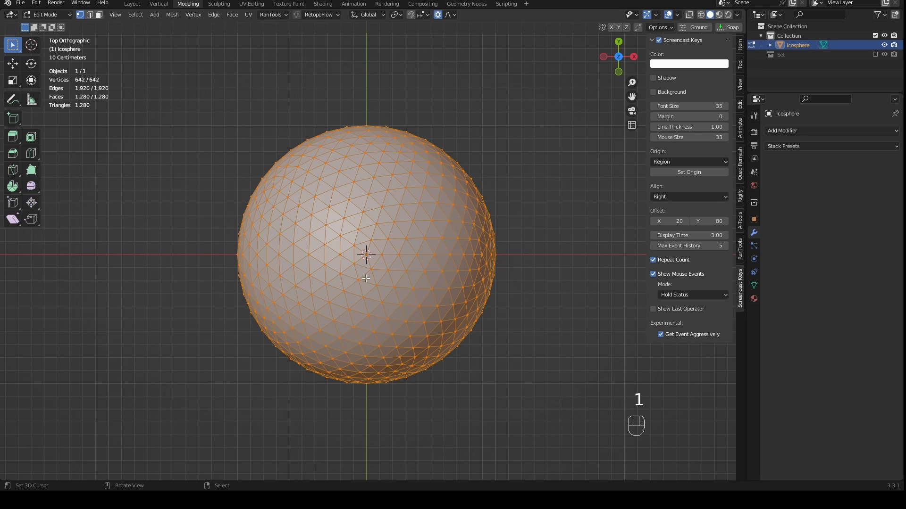
pyautogui.rightClick(366, 255)
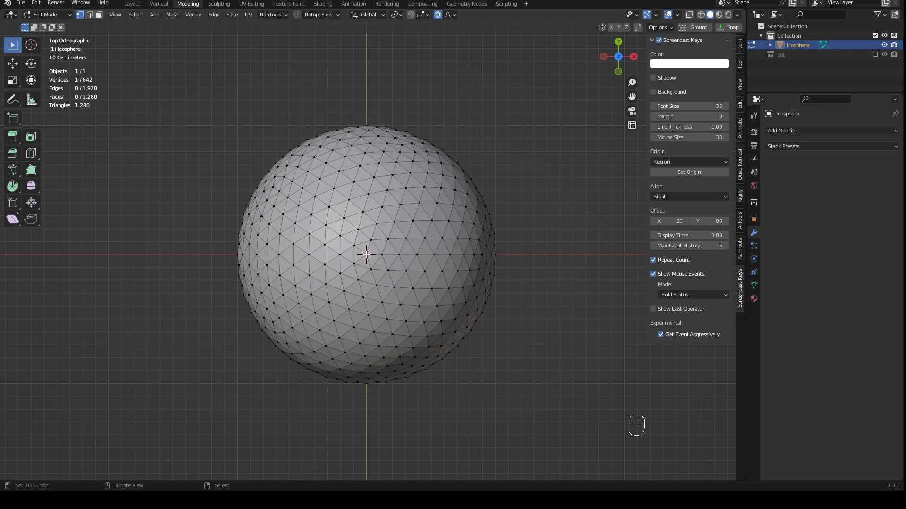
pyautogui.rightClick(366, 255)
pyautogui.rightClick(366, 255)
pyautogui.rightClick(366, 255)
pyautogui.rightClick(366, 254)
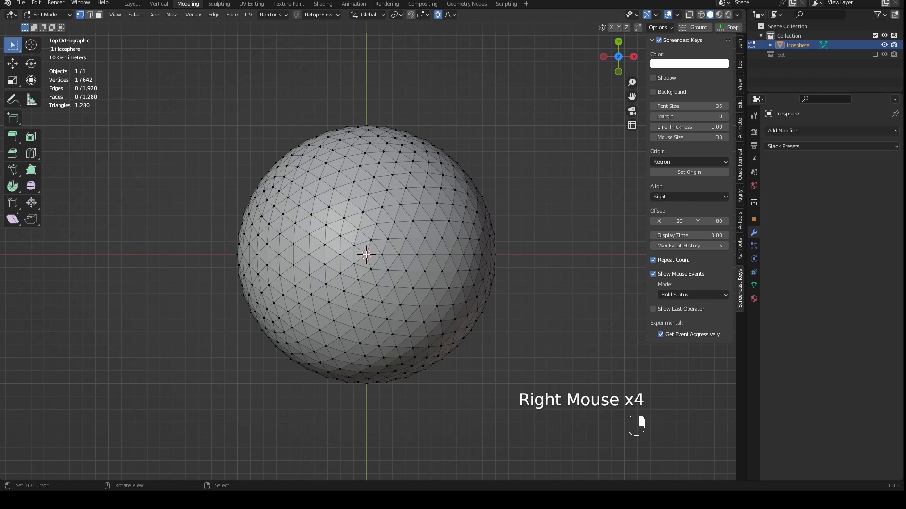
pyautogui.rightClick(366, 254)
pyautogui.rightClick(366, 255)
pyautogui.rightClick(366, 255)
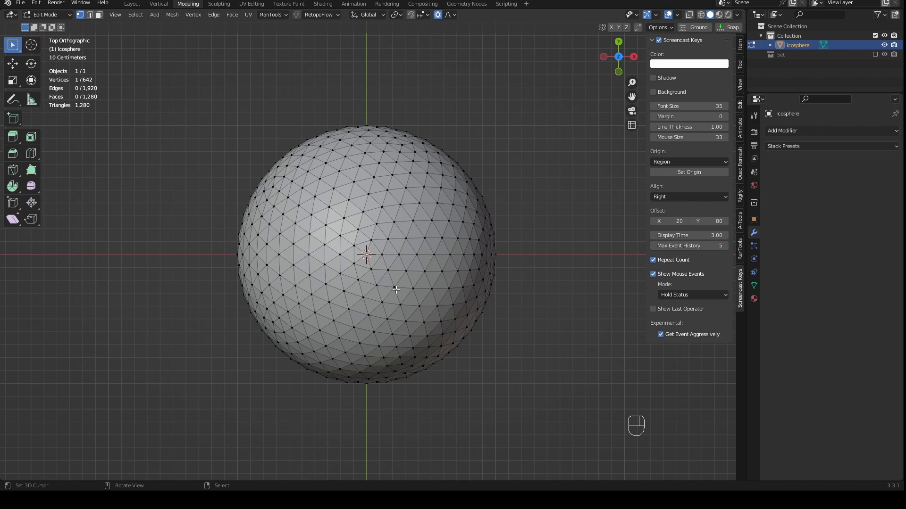
# - Add the vertex at the ico sphere's bottom pole to the selection, using the bottom orthographic view
pyautogui.moveTo(398, 350); pyautogui.dragTo(404, 320, button='middle')
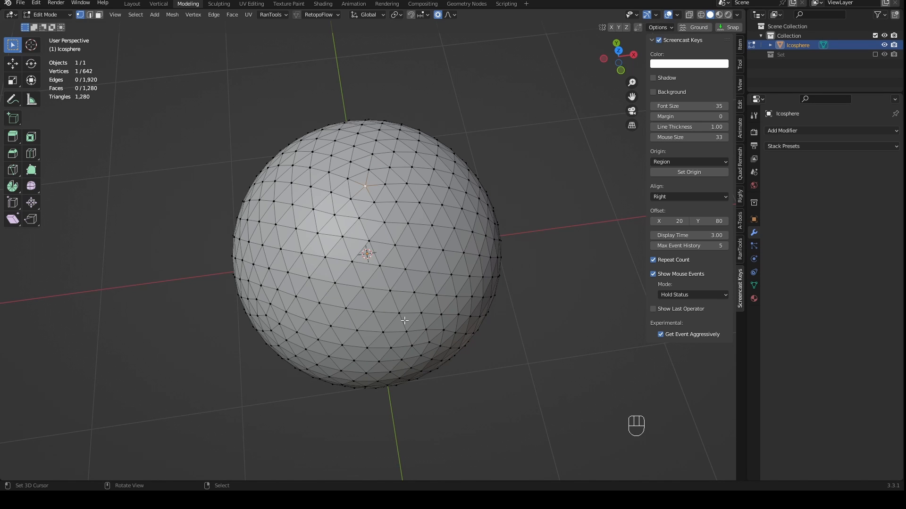
pyautogui.moveTo(400, 349); pyautogui.dragTo(386, 199, button='middle')
pyautogui.moveTo(376, 263); pyautogui.dragTo(382, 249, button='middle')
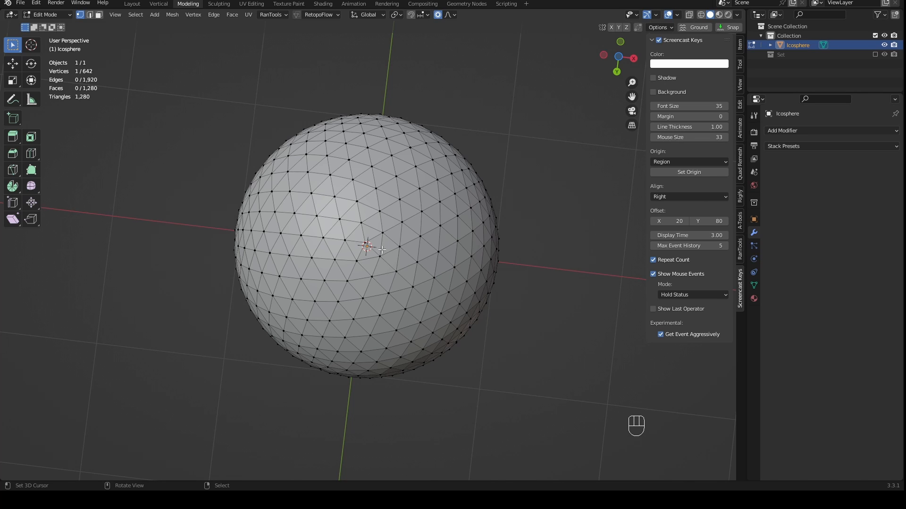
pyautogui.press('ctrl')
pyautogui.moveTo(381, 250); pyautogui.dragTo(411, 388, button='middle')
pyautogui.rightClick(370, 255)
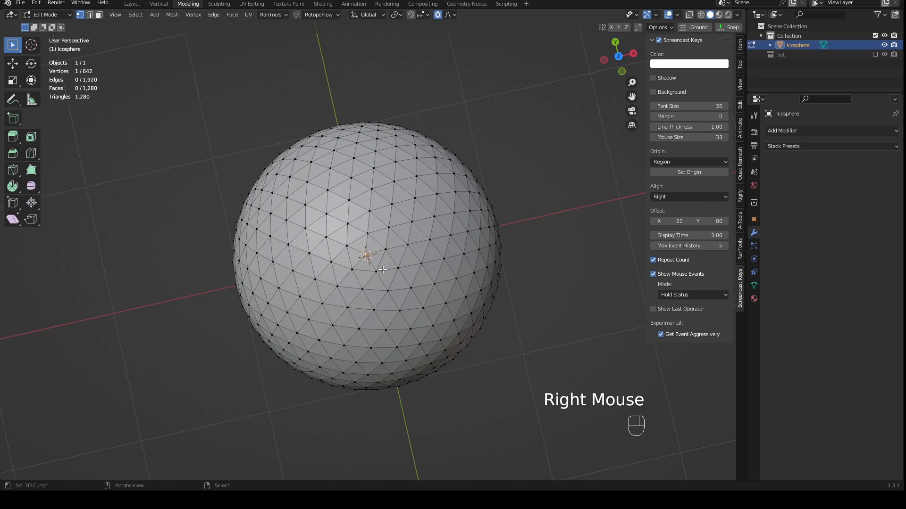
pyautogui.press('ctrl')
pyautogui.press('ctrl+KP_7')
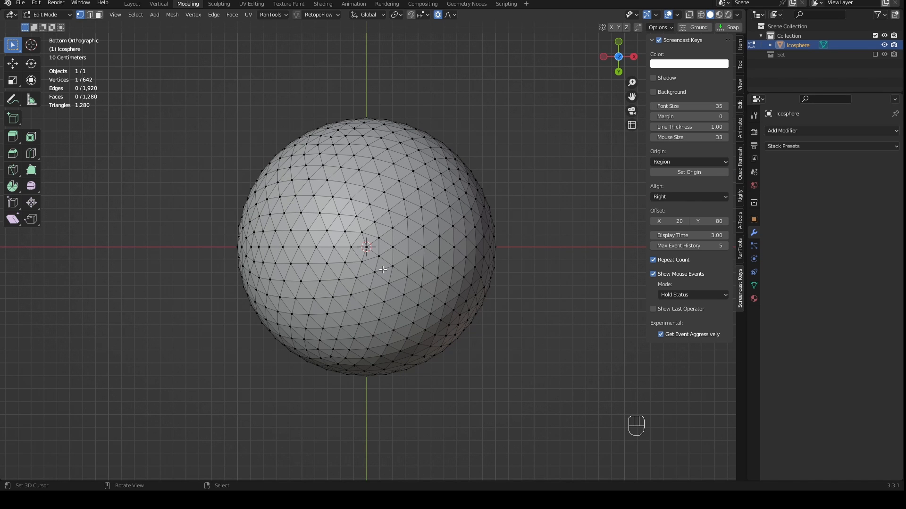
pyautogui.keyDown('shift'); pyautogui.rightClick(367, 248); pyautogui.keyUp('shift')
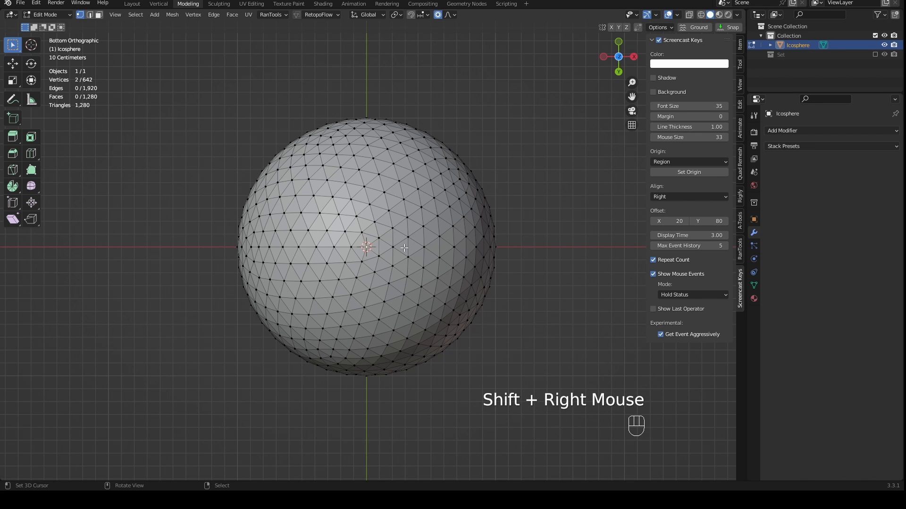
# - Examine the sphere in the front, back, right, left, top and bottom orthographic views, ending in the front view
pyautogui.press('KP_1')
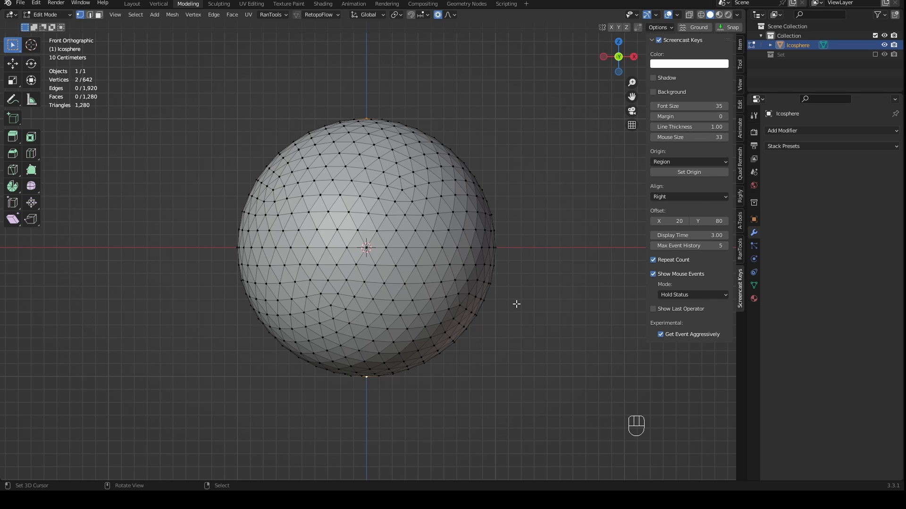
pyautogui.press('KP_1')
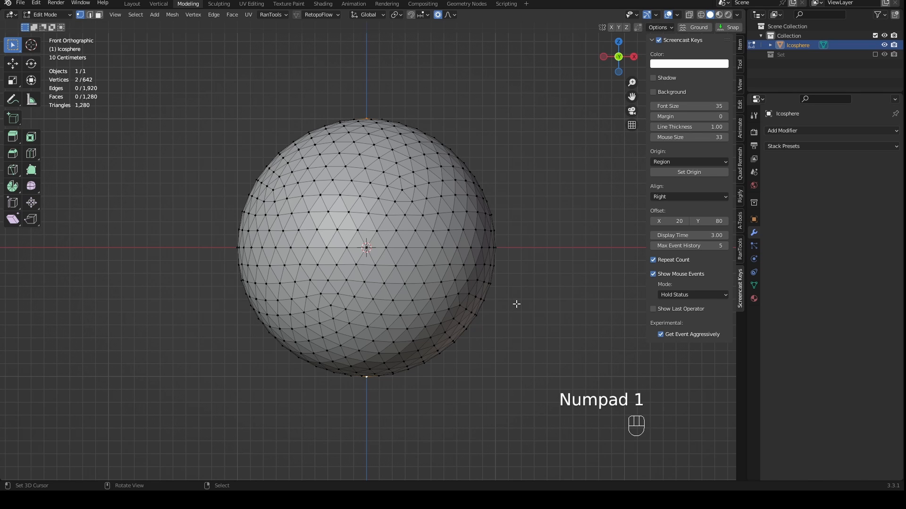
pyautogui.press('ctrl+KP_1')
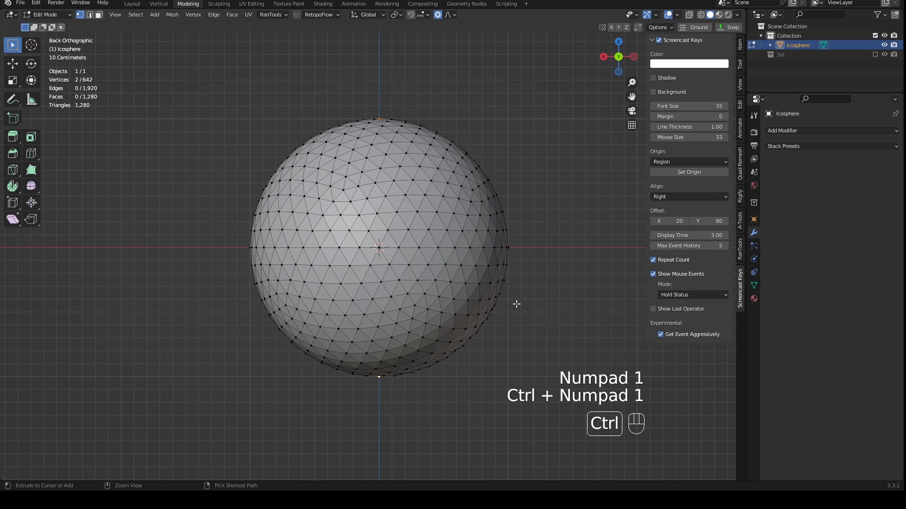
pyautogui.press('KP_3')
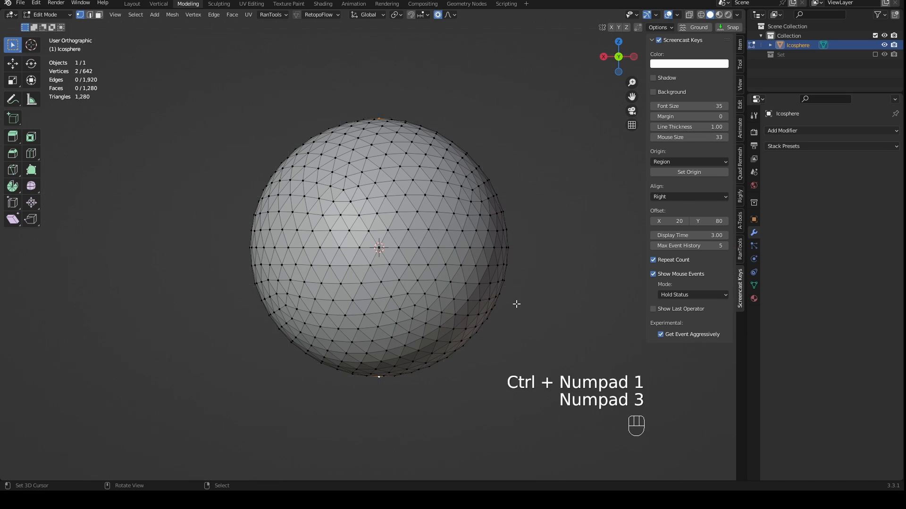
pyautogui.press('ctrl')
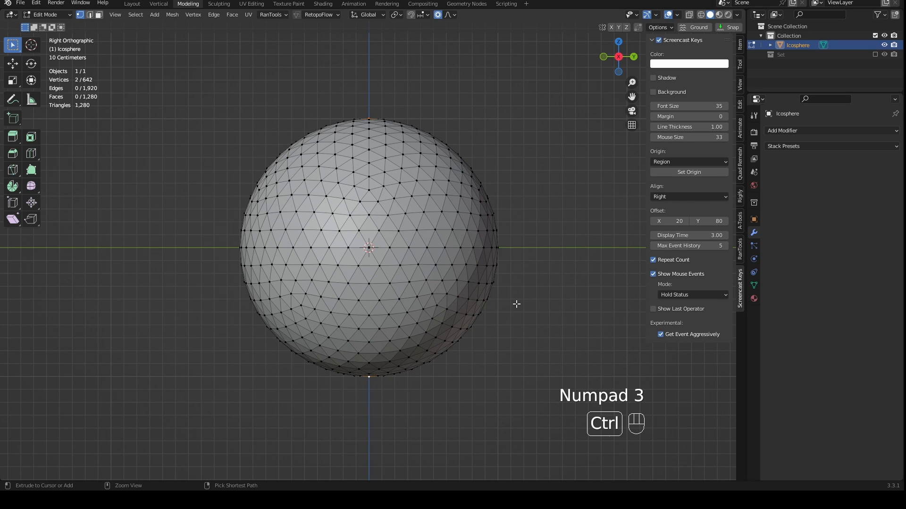
pyautogui.press('ctrl+KP_3')
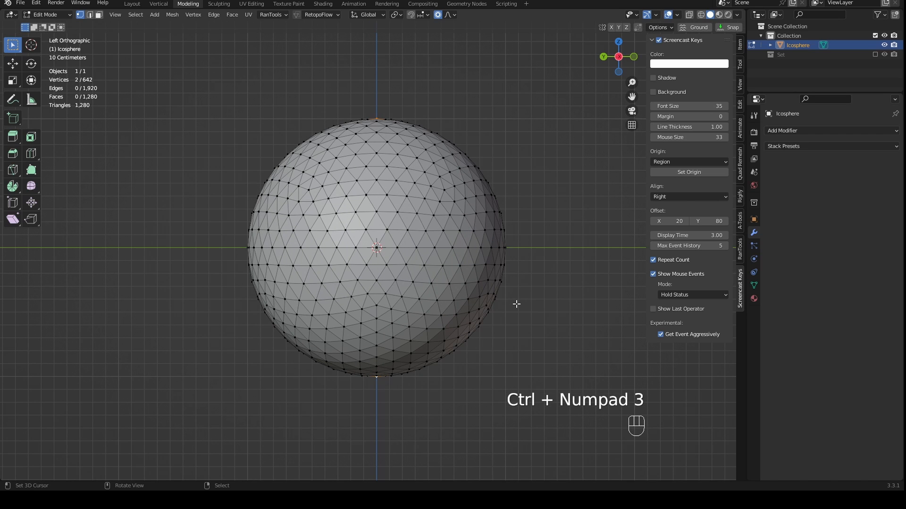
pyautogui.press('KP_7')
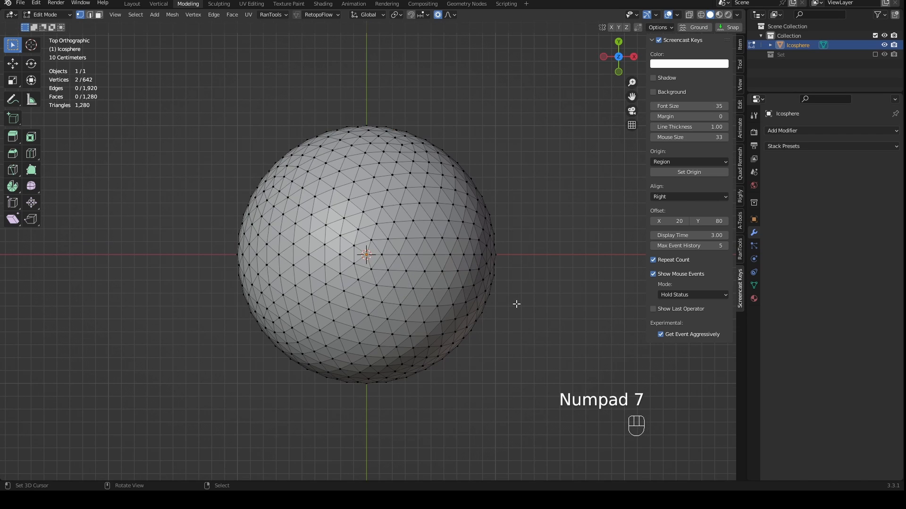
pyautogui.press('ctrl+KP_7')
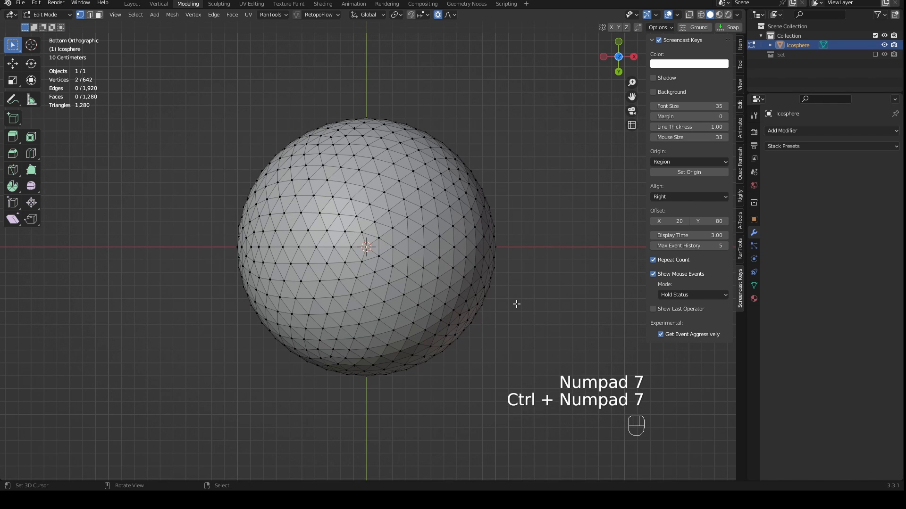
pyautogui.press('KP_1')
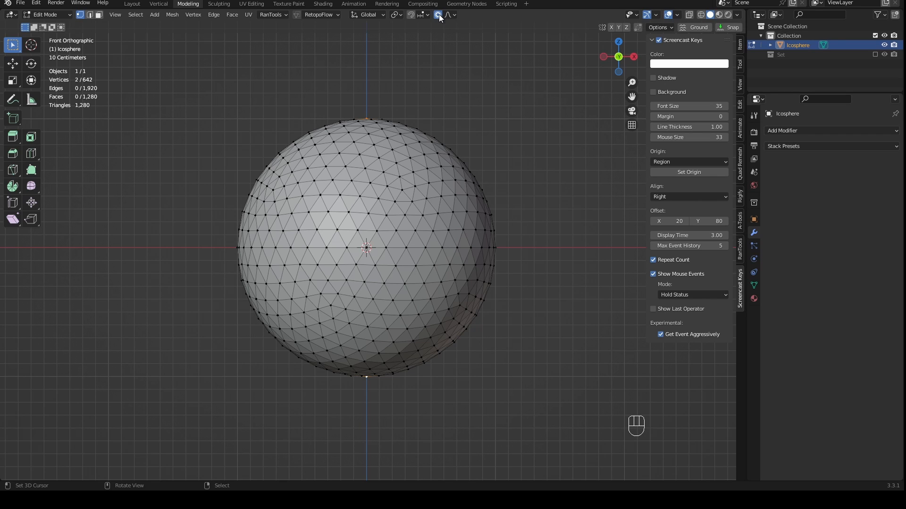
# - Toggle proportional editing and its Connected Only option off and back on
pyautogui.press('o')
pyautogui.press('o')
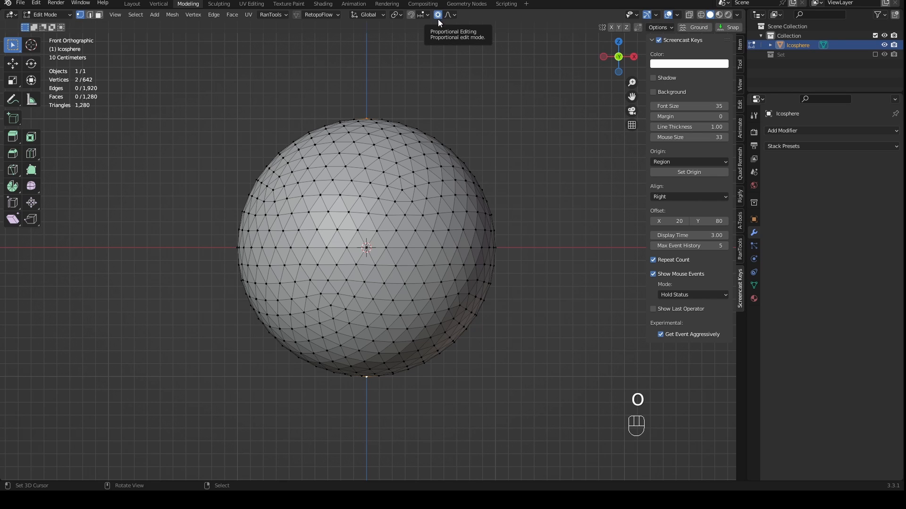
pyautogui.press('o')
pyautogui.press('o')
pyautogui.press('o')
pyautogui.press('o')
pyautogui.press('o')
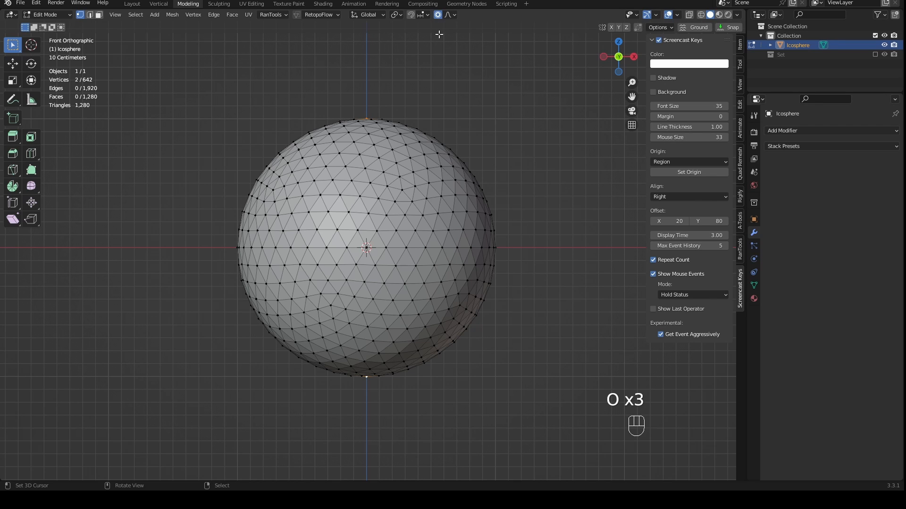
pyautogui.press('o')
pyautogui.click(439, 18)
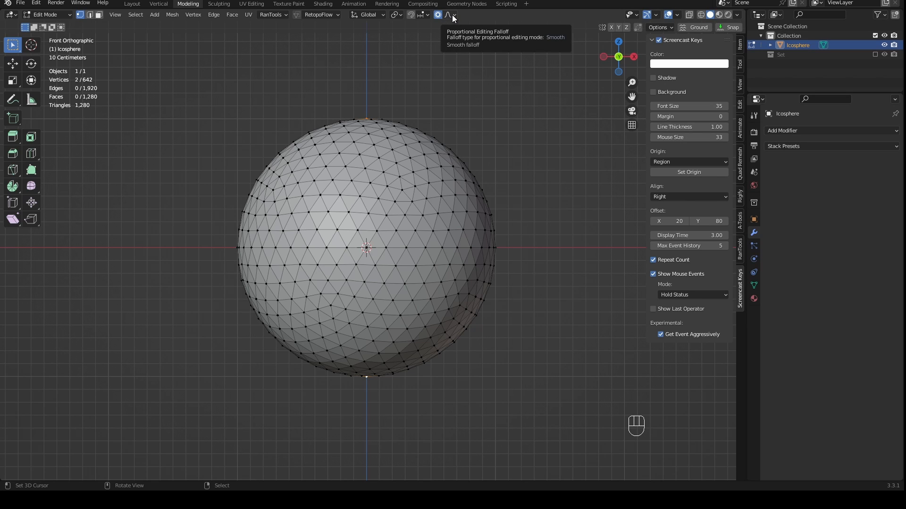
pyautogui.click(451, 15)
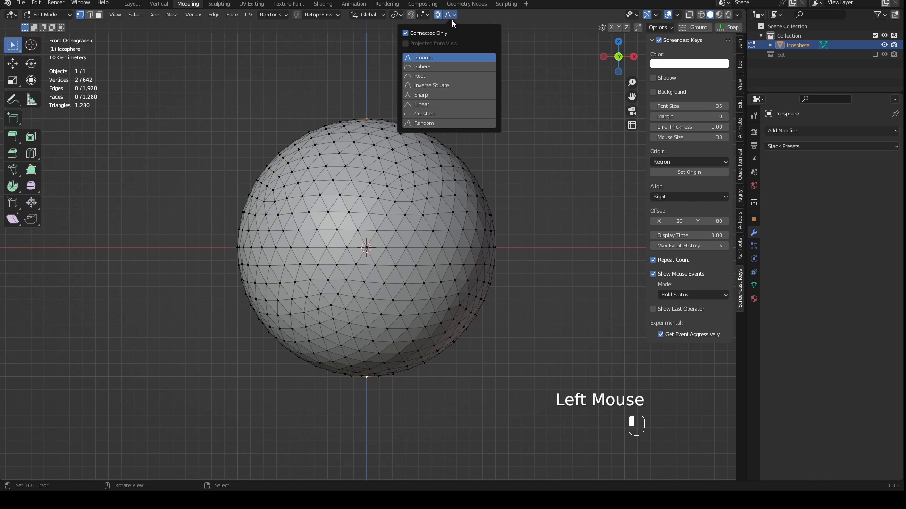
pyautogui.click(406, 33)
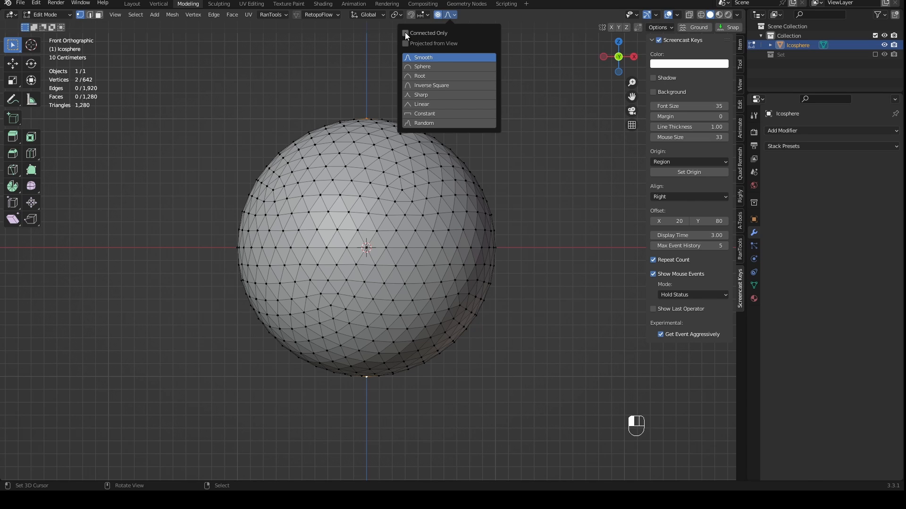
pyautogui.click(406, 33)
# - Add a UV sphere with 32 segments, 16 rings and a 1 m radius to the mesh being edited
pyautogui.press('shift')
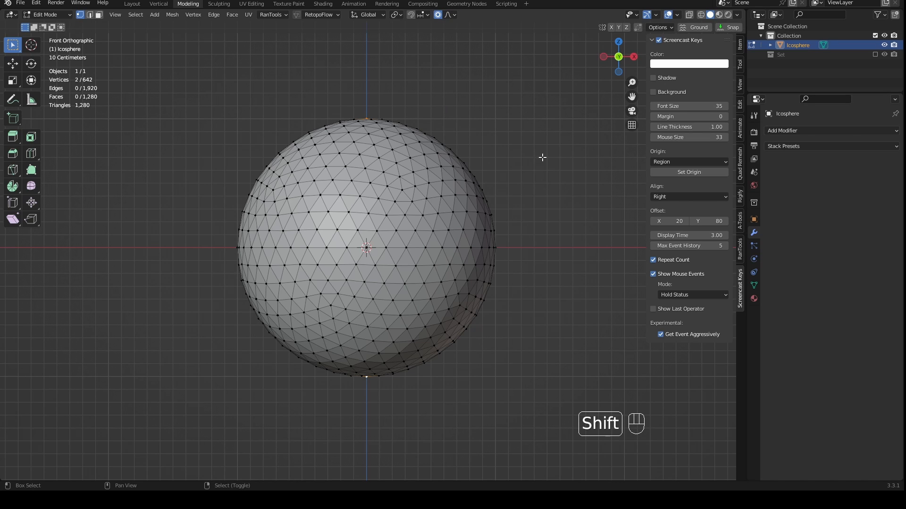
pyautogui.hotkey('shift', 'a')
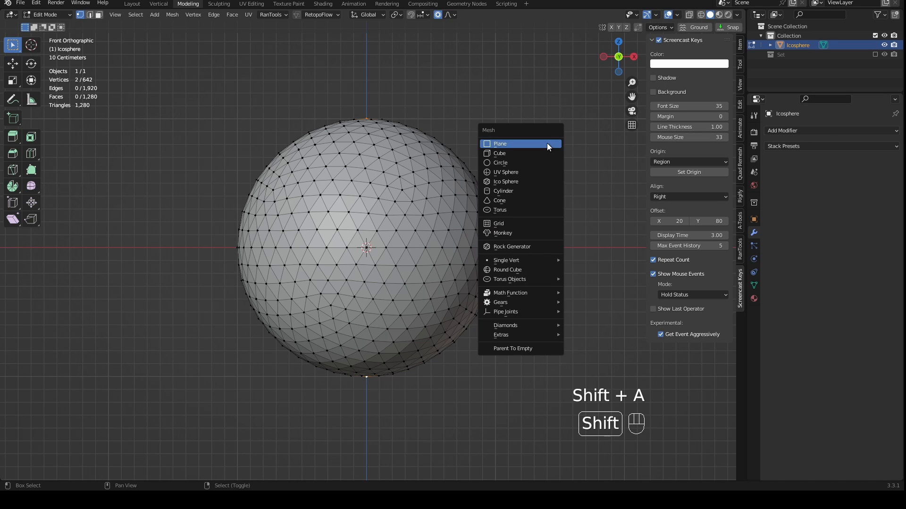
pyautogui.click(537, 171)
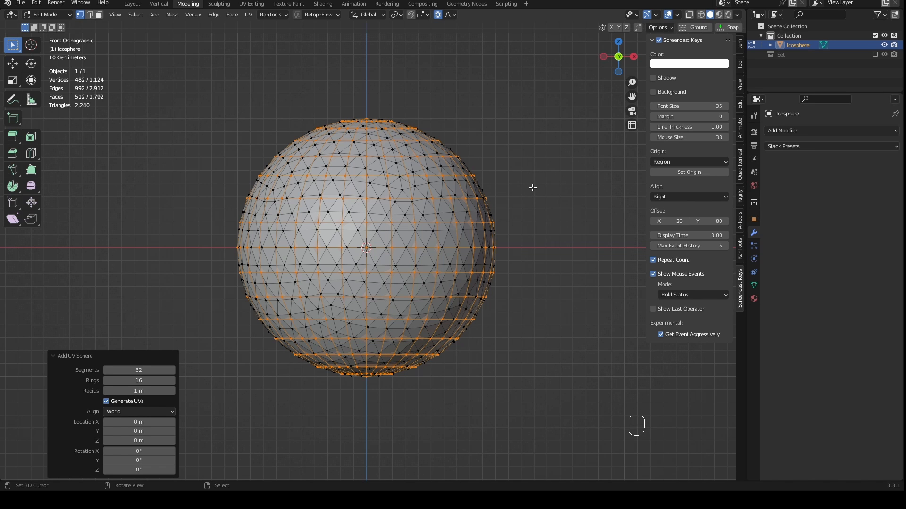
# - Move the new UV sphere about 1.95 m along X and 0.71 m along Z, clear of the ico sphere
pyautogui.press('g')
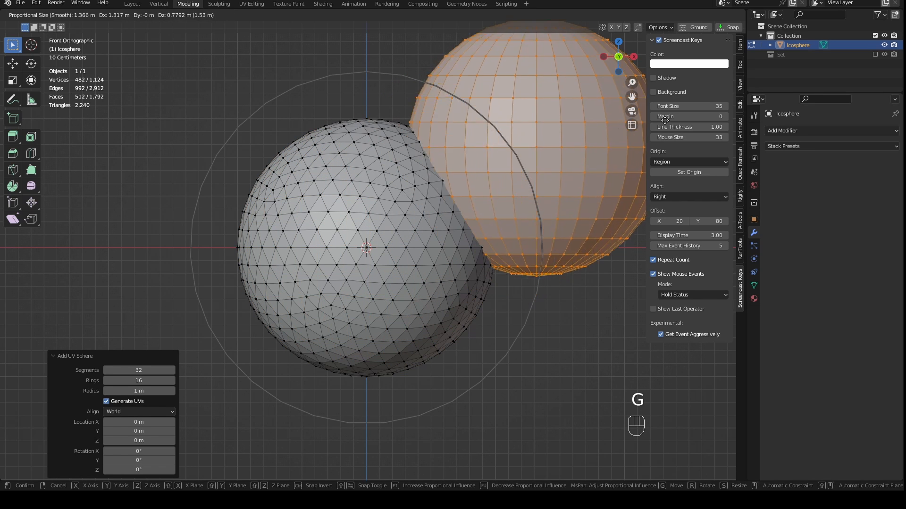
pyautogui.click(742, 131)
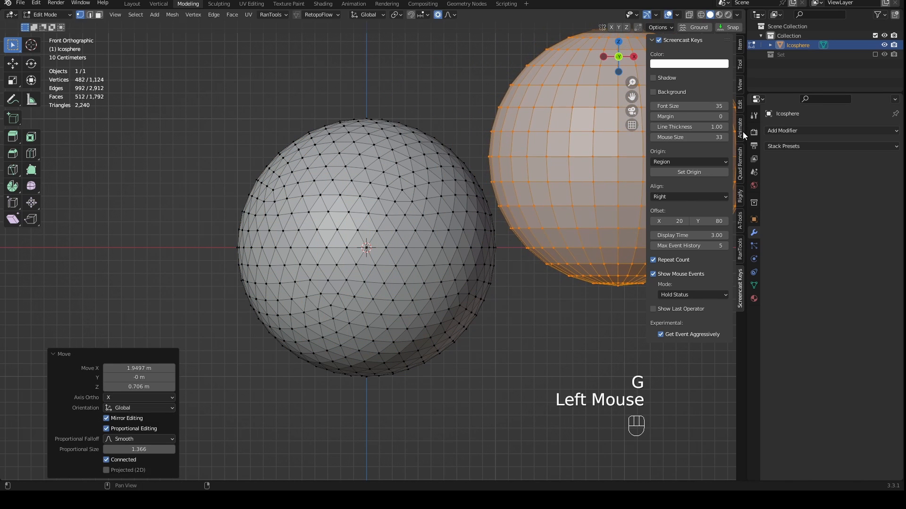
pyautogui.scroll(-2, 519, 206)
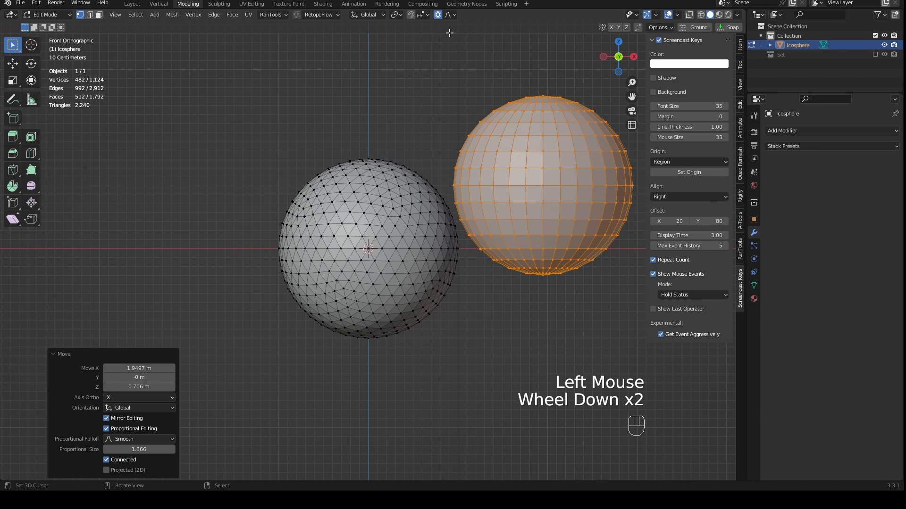
# - Try scaling the whole UV sphere with Connected Only proportional editing while varying the influence size
pyautogui.click(450, 16)
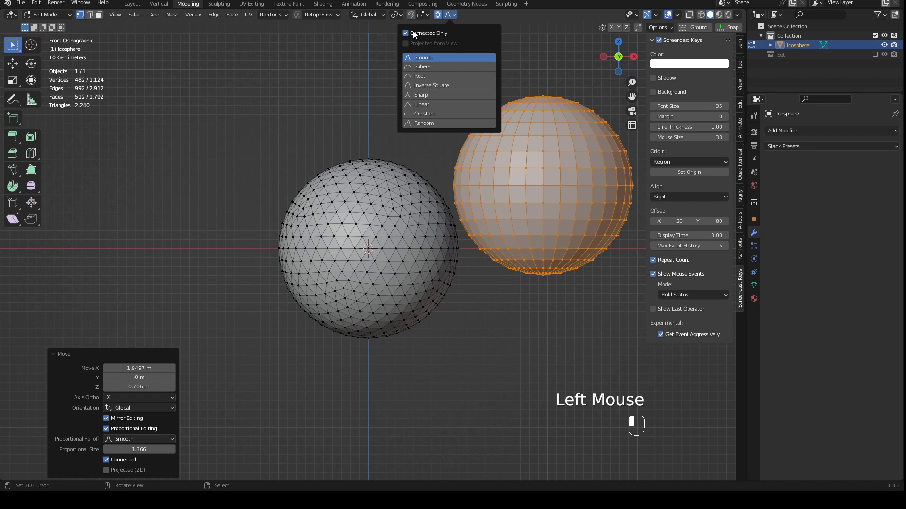
pyautogui.click(466, 57)
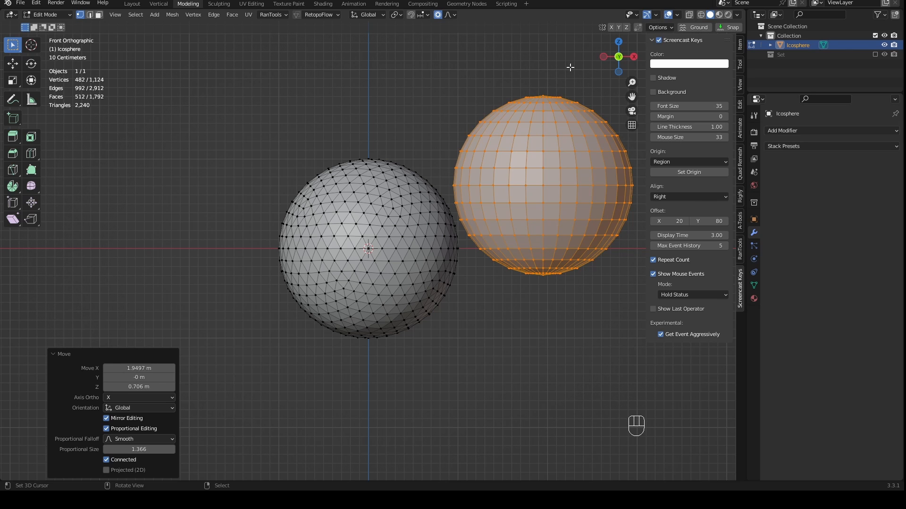
pyautogui.press('s')
pyautogui.scroll(-1, 569, 104)
pyautogui.scroll(2, 569, 105)
pyautogui.rightClick(568, 109)
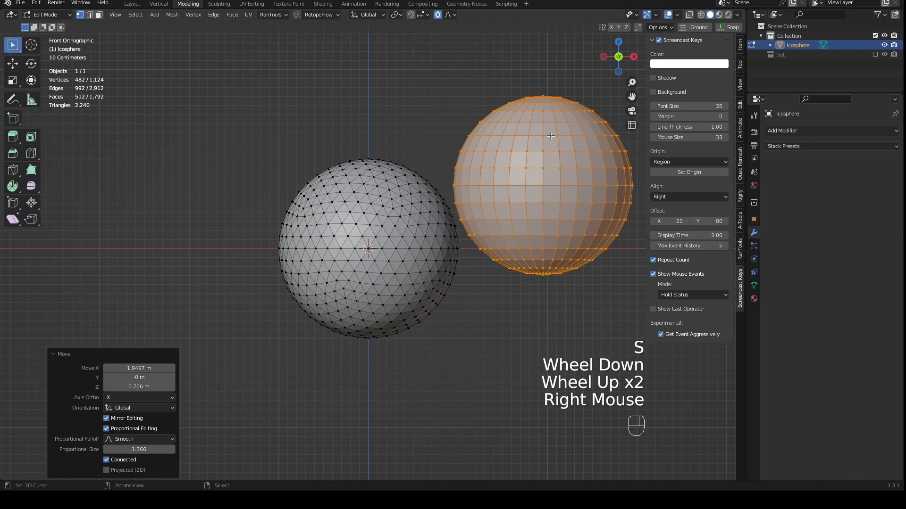
# - Select a single vertex on the UV sphere's side facing the ico sphere and try scaling around it with different influence sizes
pyautogui.rightClick(471, 153)
pyautogui.press('s')
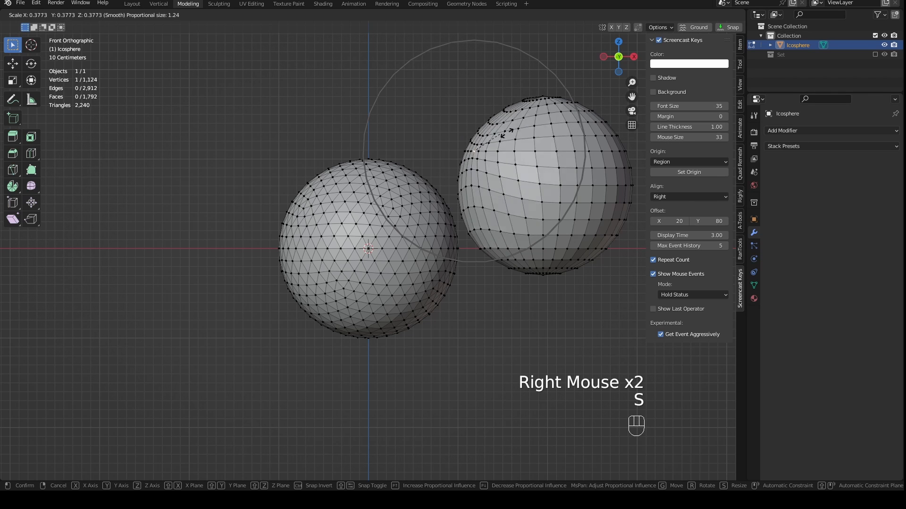
pyautogui.scroll(-2, 559, 125)
pyautogui.scroll(2, 562, 123)
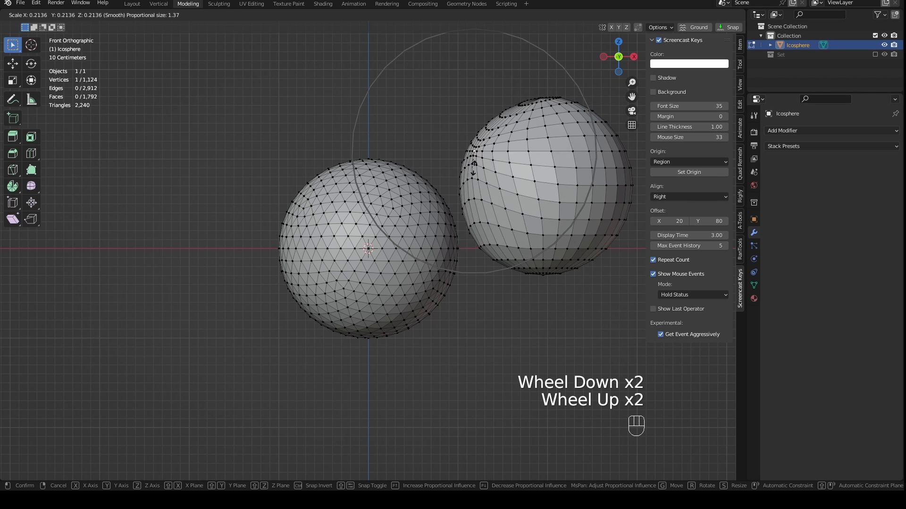
pyautogui.scroll(3, 552, 139)
pyautogui.rightClick(529, 146)
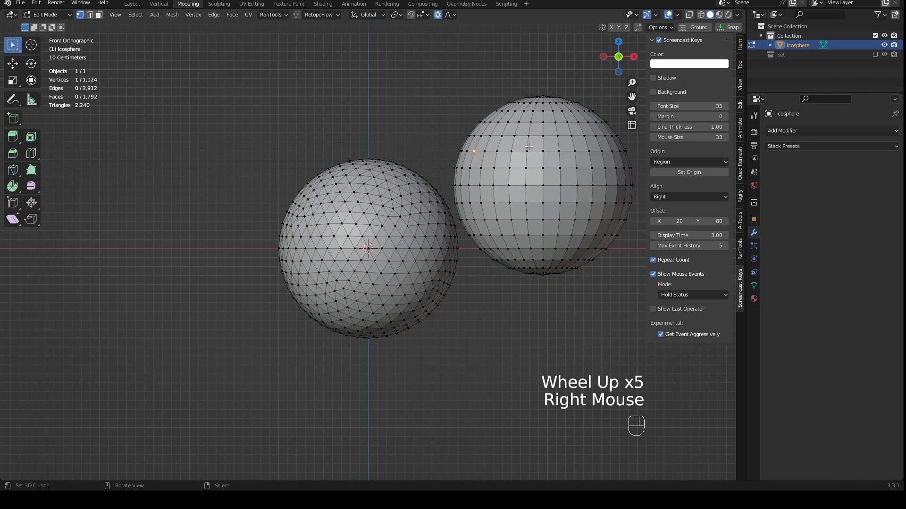
# - Turn off Connected Only and try scaling around the same vertex, enlarging the proportional size to 1.82
pyautogui.click(450, 15)
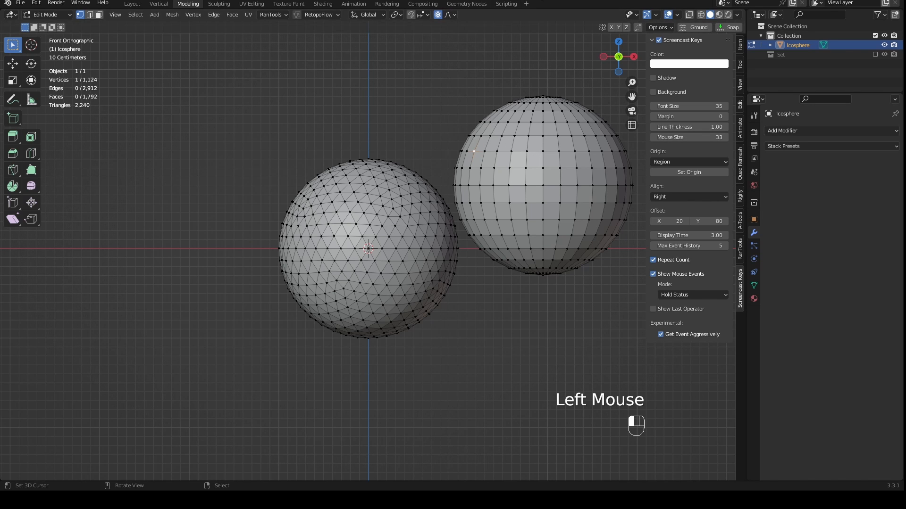
pyautogui.press('s')
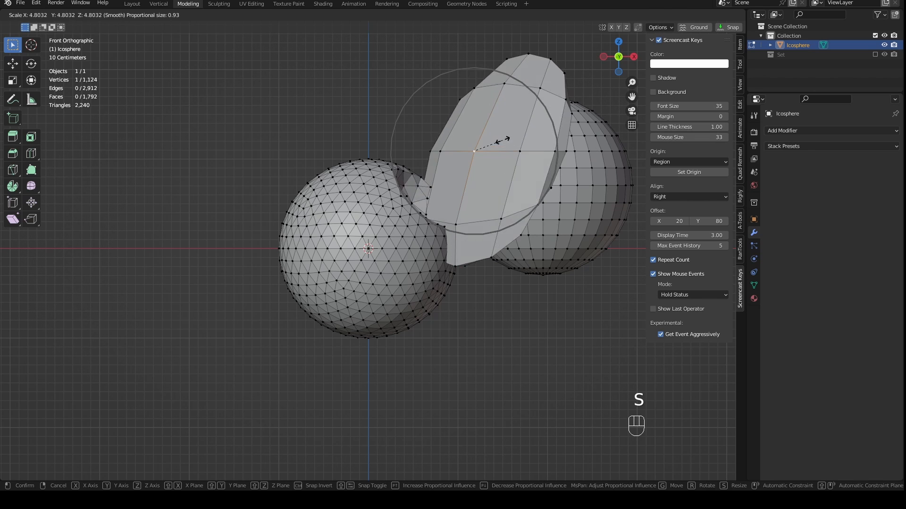
pyautogui.rightClick(496, 147)
pyautogui.press('s')
pyautogui.scroll(-3, 509, 144)
pyautogui.scroll(-3, 510, 145)
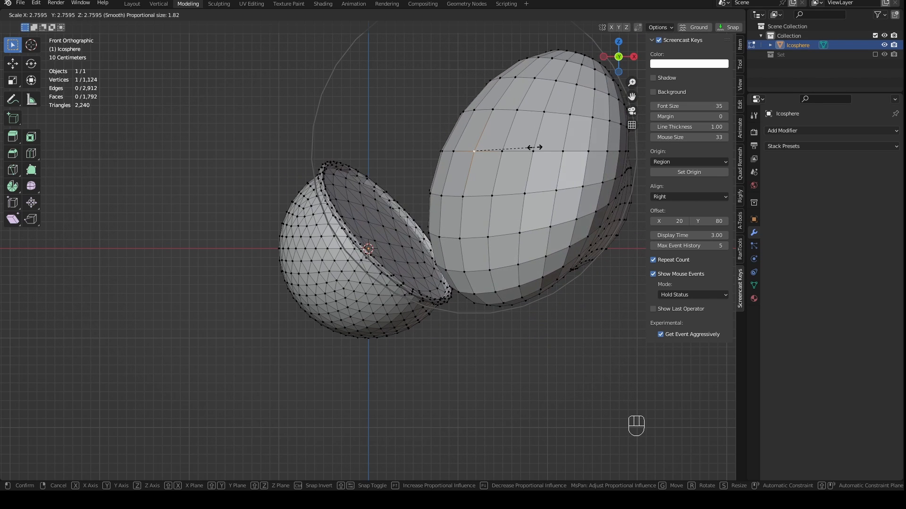
pyautogui.rightClick(489, 163)
# - Undo the vertex selection, the move and the added UV sphere, and turn Connected Only back on
pyautogui.press('ctrl')
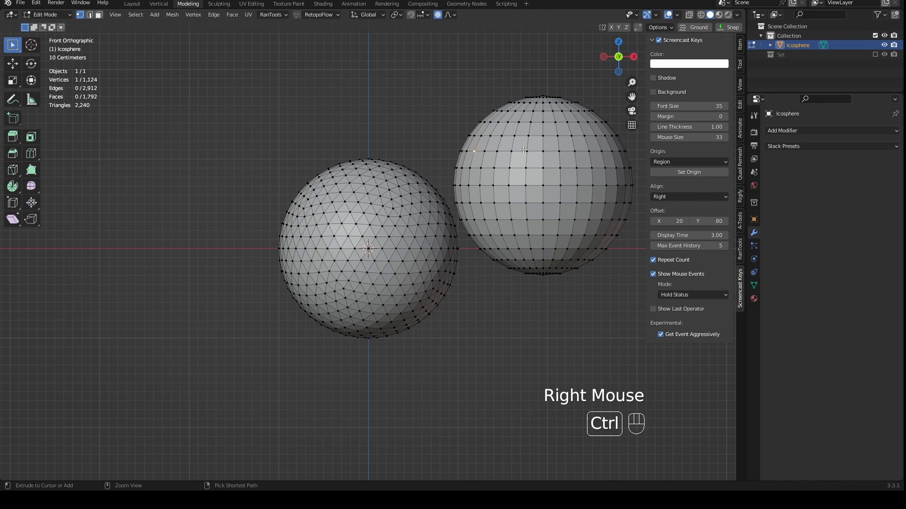
pyautogui.hotkey('ctrl', 'z')
pyautogui.hotkey('ctrl', 'z')
pyautogui.hotkey('ctrl', 'z')
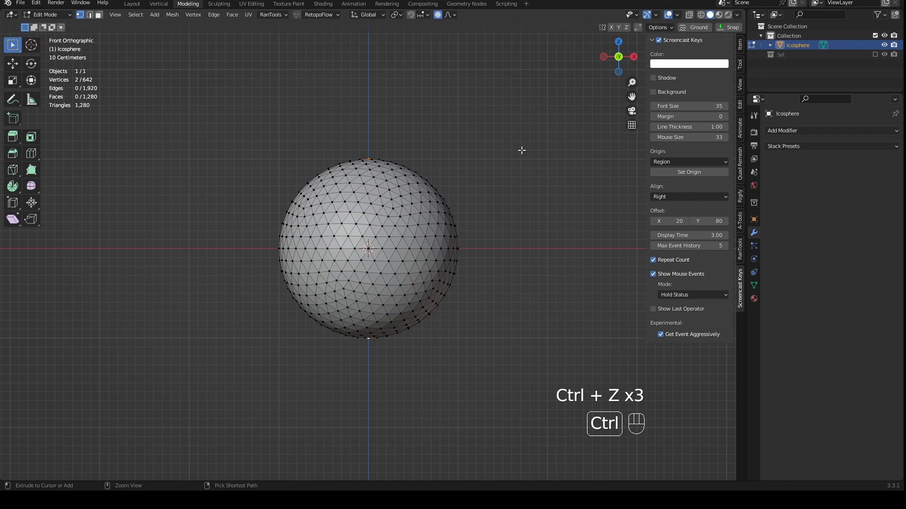
pyautogui.click(449, 15)
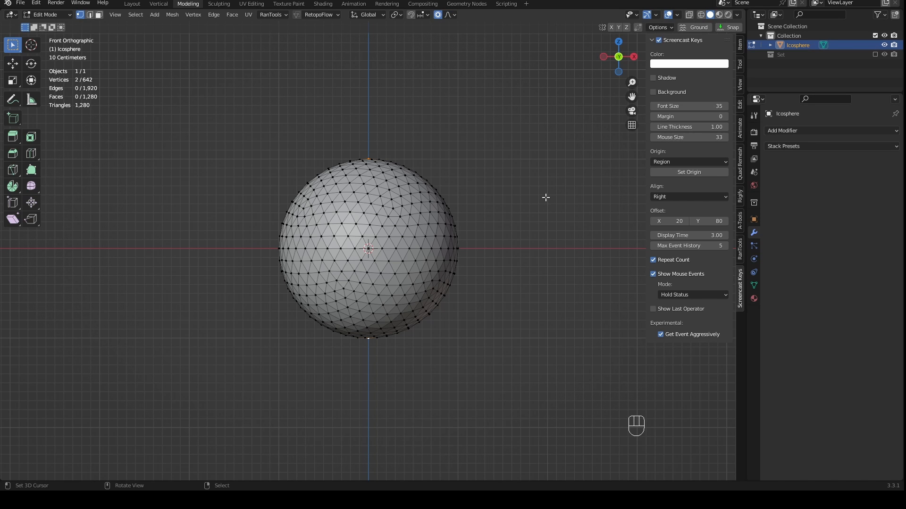
# - Scale the two pole vertices towards each other along Z with proportional size 1.818, setting the Z scale to 0.168
pyautogui.press('s')
pyautogui.press('z')
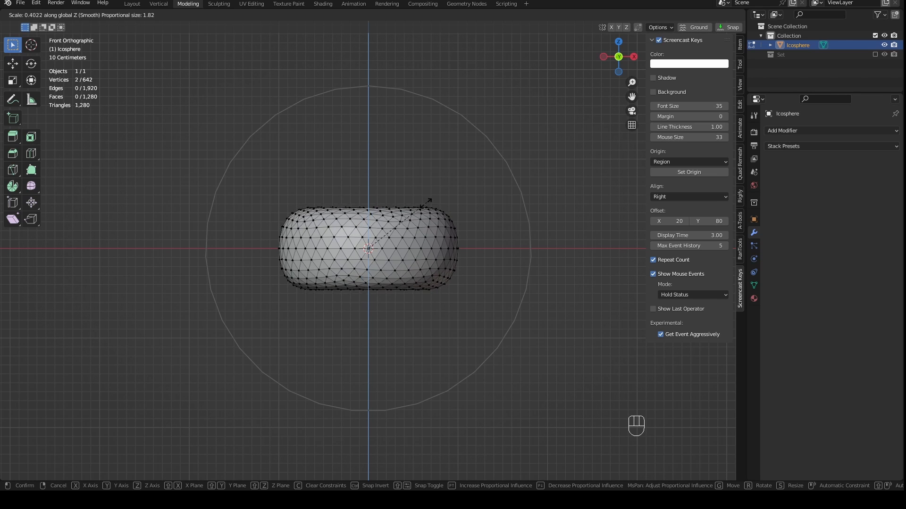
pyautogui.click(396, 222)
pyautogui.moveTo(395, 222); pyautogui.dragTo(461, 259, button='middle')
pyautogui.scroll(2, 281, 363)
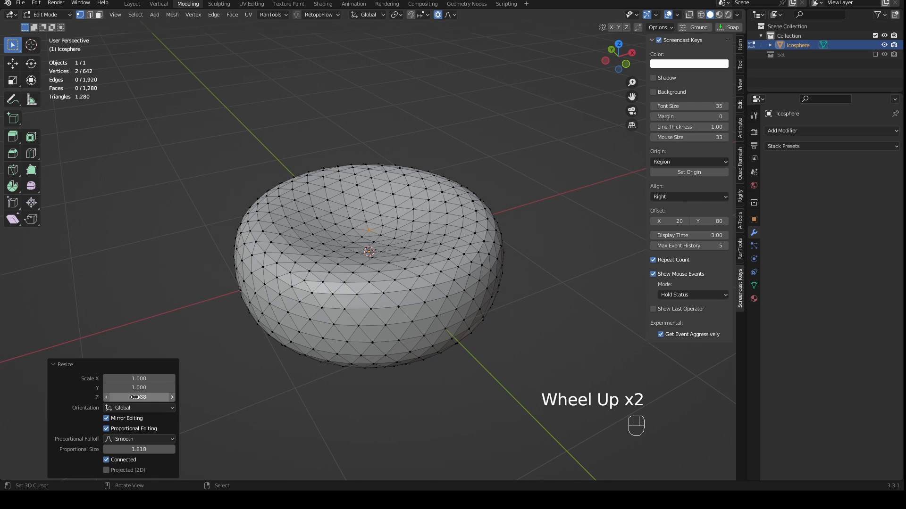
pyautogui.moveTo(112, 398)
pyautogui.mouseDown()
pyautogui.moveTo(128, 398)
pyautogui.moveTo(106, 397)
pyautogui.mouseUp()
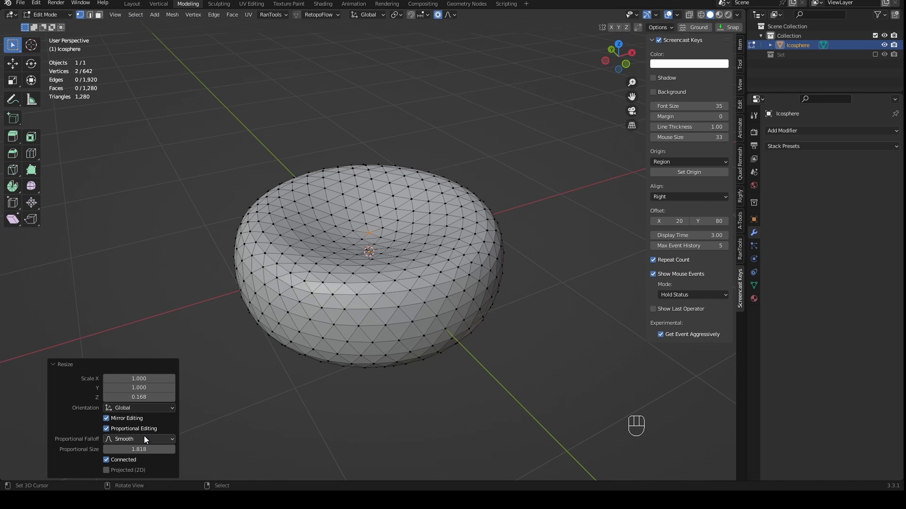
# - Try the Random and Constant proportional falloffs on the resize, viewing the shape from different angles
pyautogui.click(144, 437)
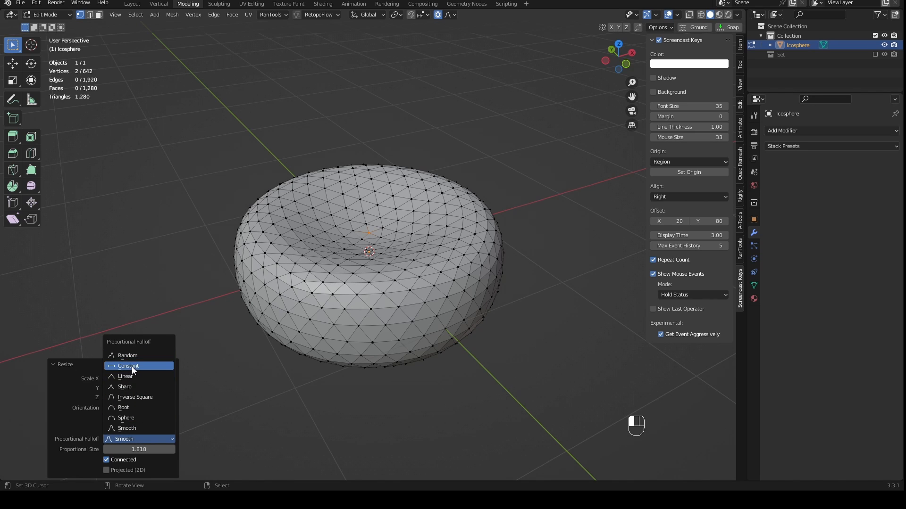
pyautogui.click(137, 356)
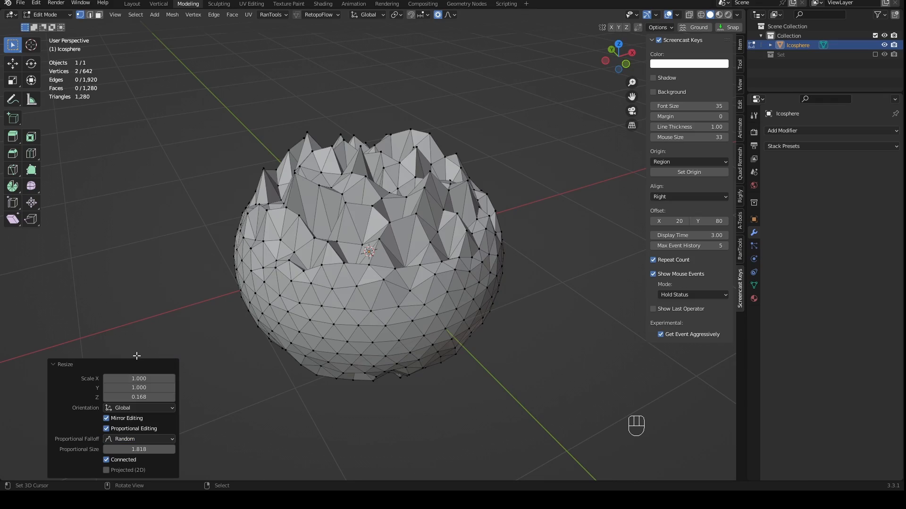
pyautogui.moveTo(253, 335); pyautogui.dragTo(305, 362, button='middle')
pyautogui.click(132, 439)
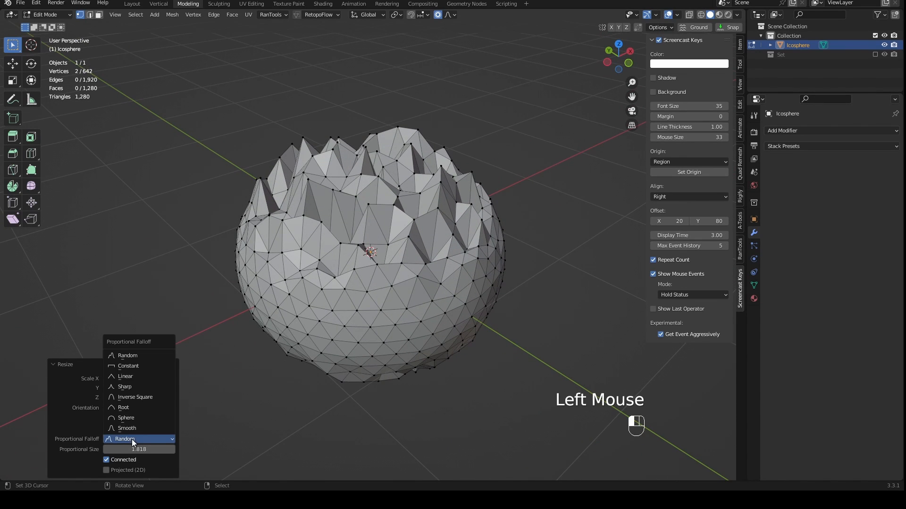
pyautogui.click(134, 366)
pyautogui.moveTo(152, 366); pyautogui.dragTo(307, 302, button='middle')
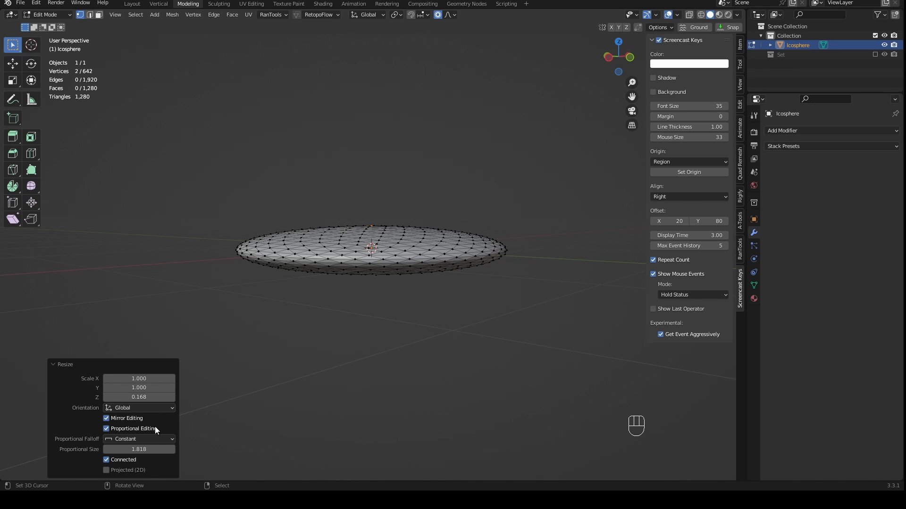
# - Set the resize's proportional falloff to Inverse Square
pyautogui.click(155, 438)
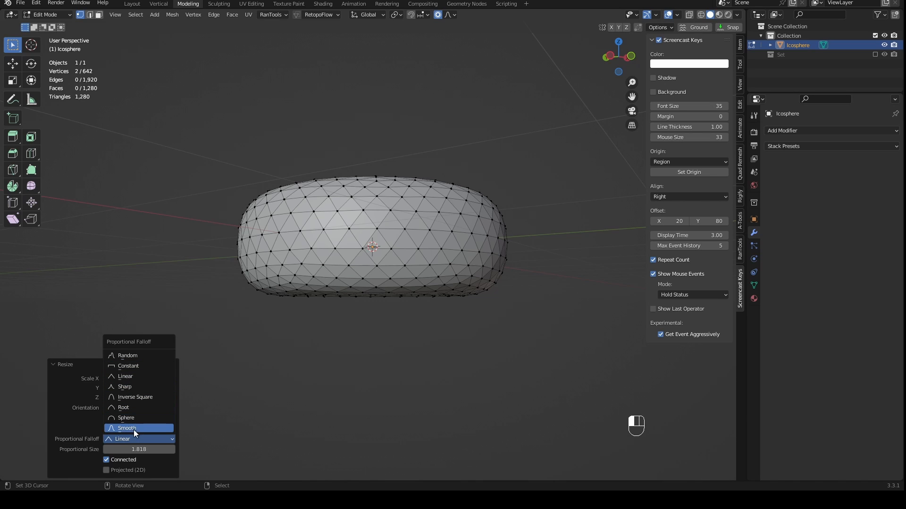
pyautogui.click(143, 398)
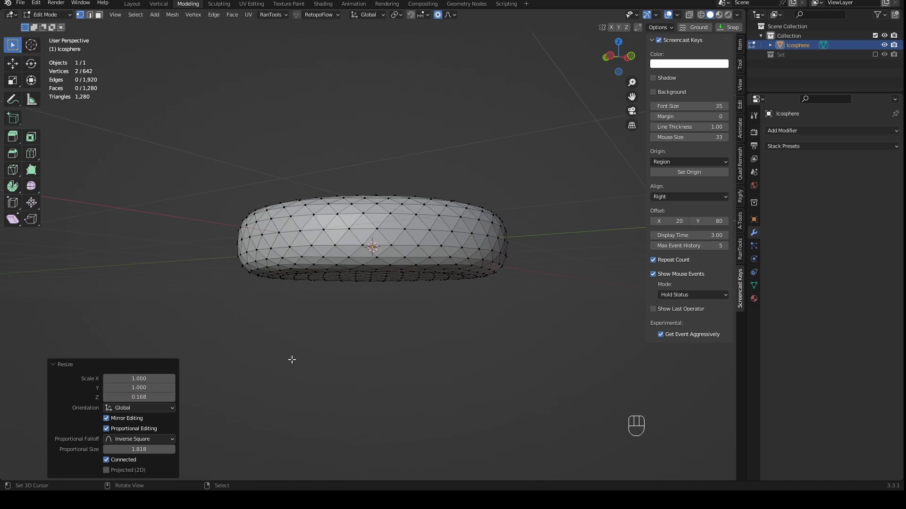
pyautogui.moveTo(293, 360); pyautogui.dragTo(328, 374, button='middle')
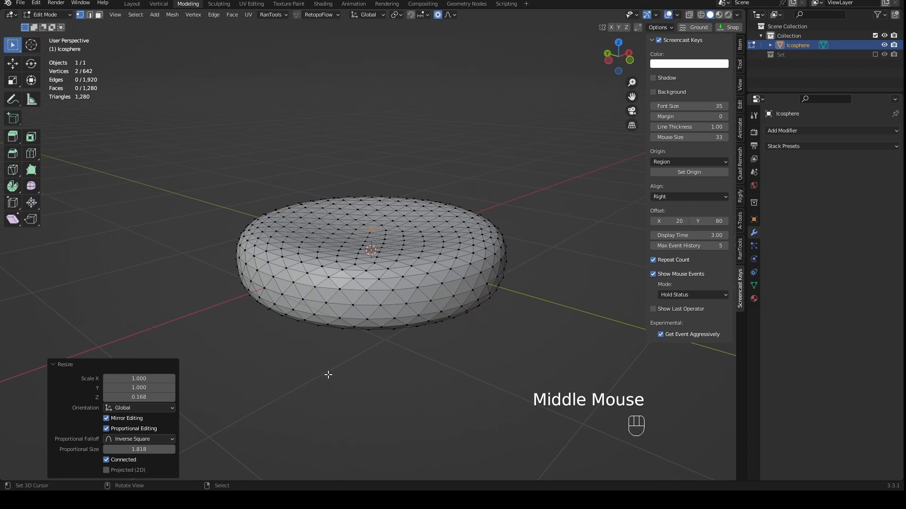
# - Adjust the resize's Z scale to 0.098 to deepen the dents in the flattened shape
pyautogui.moveTo(139, 397)
pyautogui.mouseDown()
pyautogui.moveTo(189, 397)
pyautogui.moveTo(137, 397)
pyautogui.moveTo(179, 397)
pyautogui.moveTo(142, 397)
pyautogui.moveTo(165, 397)
pyautogui.moveTo(150, 397)
pyautogui.mouseUp()
pyautogui.click(145, 439)
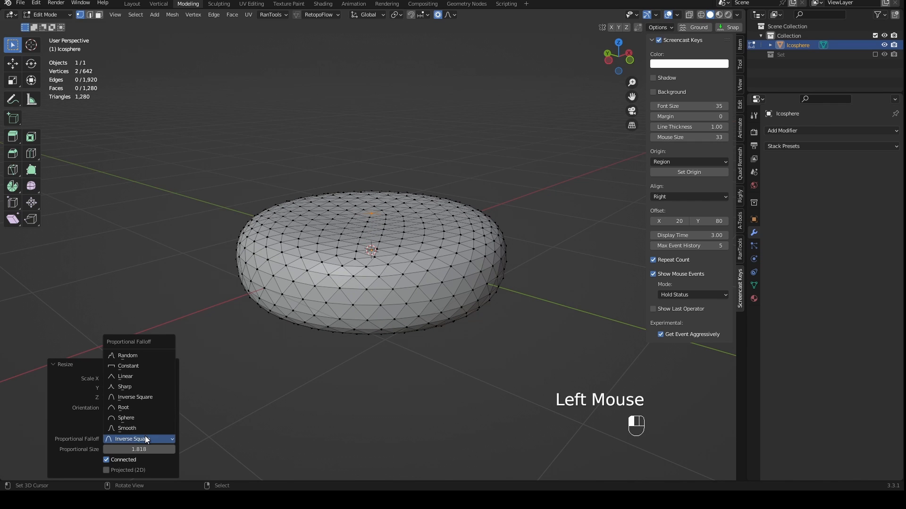
pyautogui.click(144, 438)
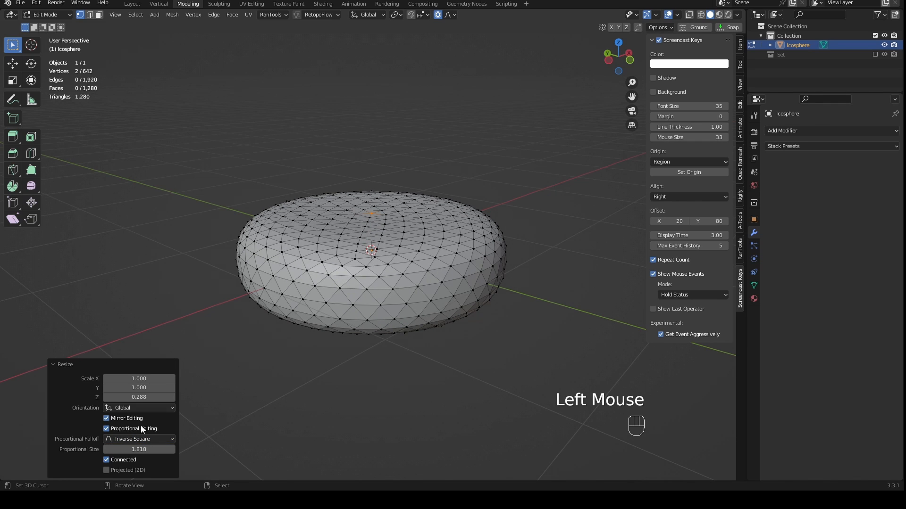
pyautogui.moveTo(141, 397); pyautogui.dragTo(127, 397)
pyautogui.moveTo(330, 364); pyautogui.dragTo(352, 319, button='middle')
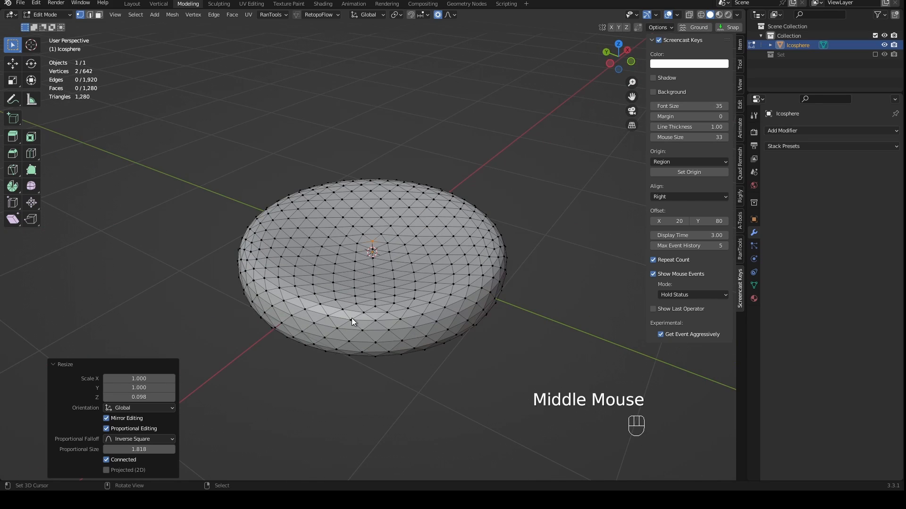
pyautogui.moveTo(378, 285)
pyautogui.mouseDown(button='middle')
pyautogui.moveTo(390, 360)
pyautogui.moveTo(392, 267)
pyautogui.moveTo(446, 278)
pyautogui.moveTo(398, 293)
pyautogui.moveTo(419, 309)
pyautogui.moveTo(375, 296)
pyautogui.mouseUp(button='middle')
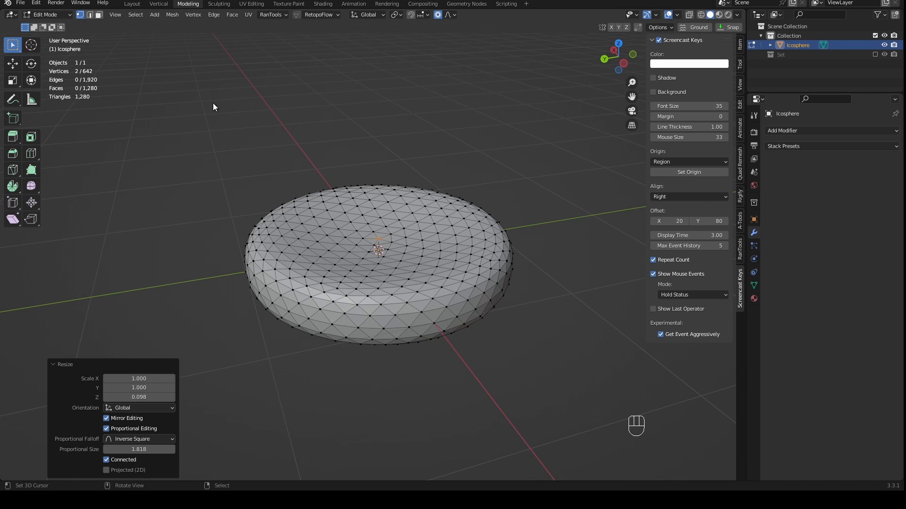
# - Select random vertices across the dented disc with a ratio of 0.500 and seed 1, and inspect their distribution
pyautogui.click(135, 14)
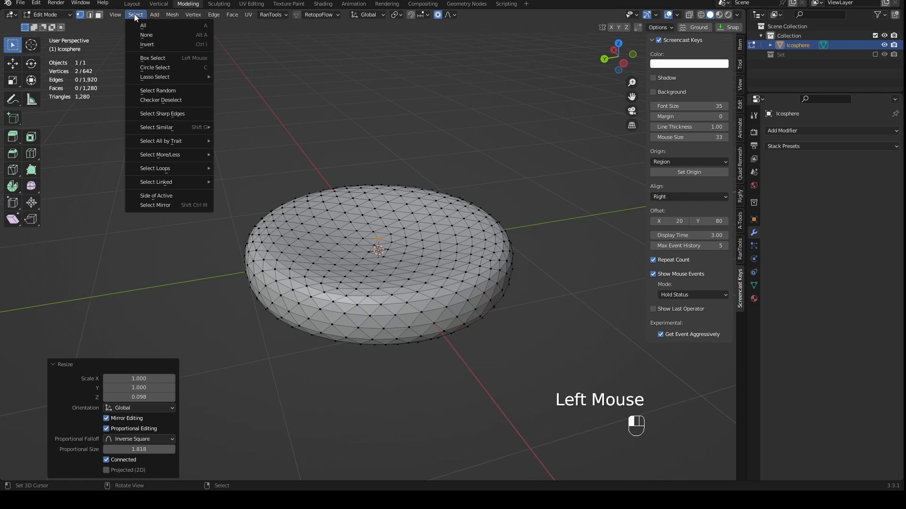
pyautogui.click(157, 89)
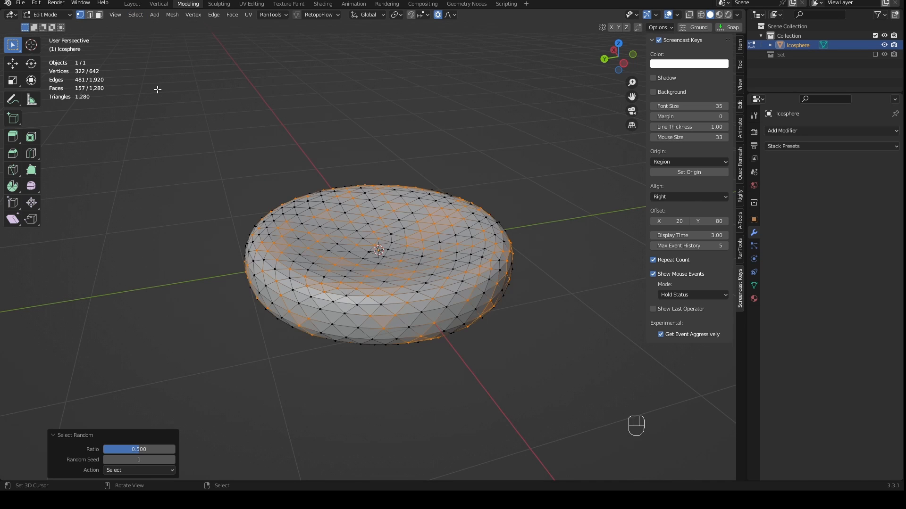
pyautogui.moveTo(380, 225); pyautogui.dragTo(405, 275, button='middle')
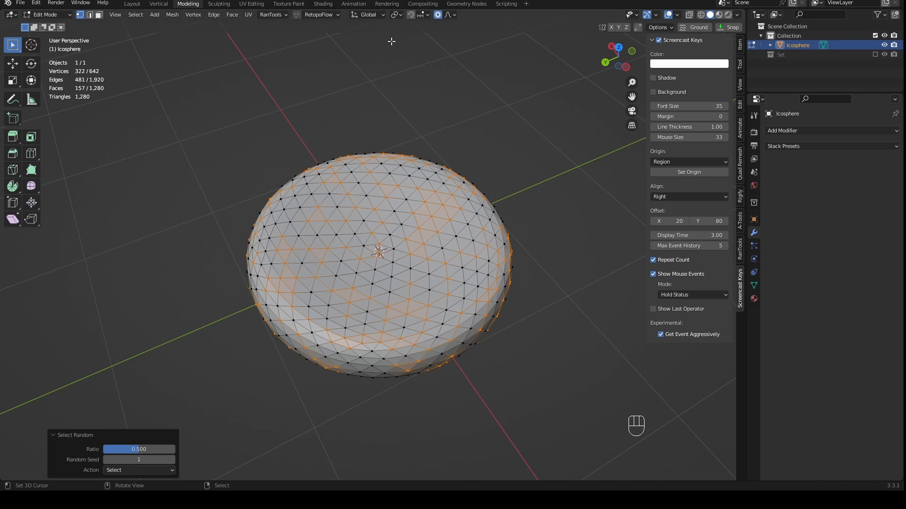
pyautogui.moveTo(442, 229); pyautogui.dragTo(444, 184, button='middle')
pyautogui.scroll(2, 199, 137)
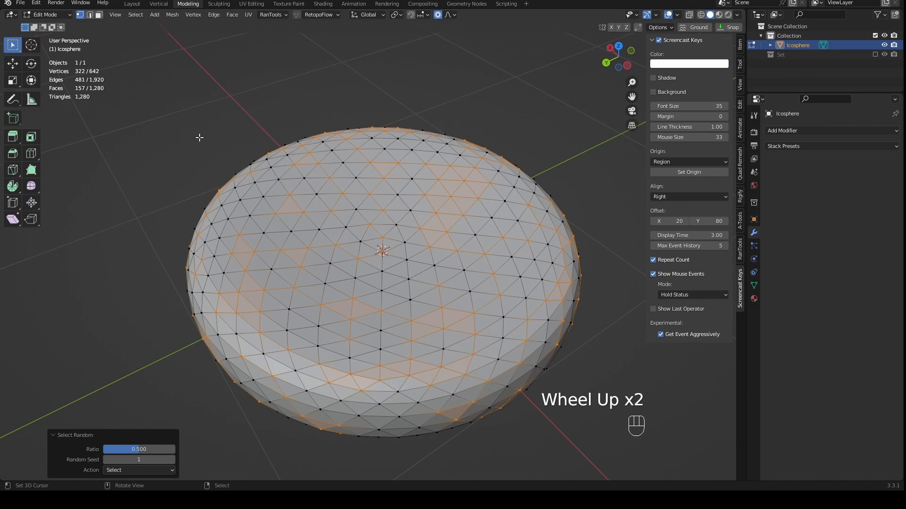
pyautogui.scroll(-2, 313, 217)
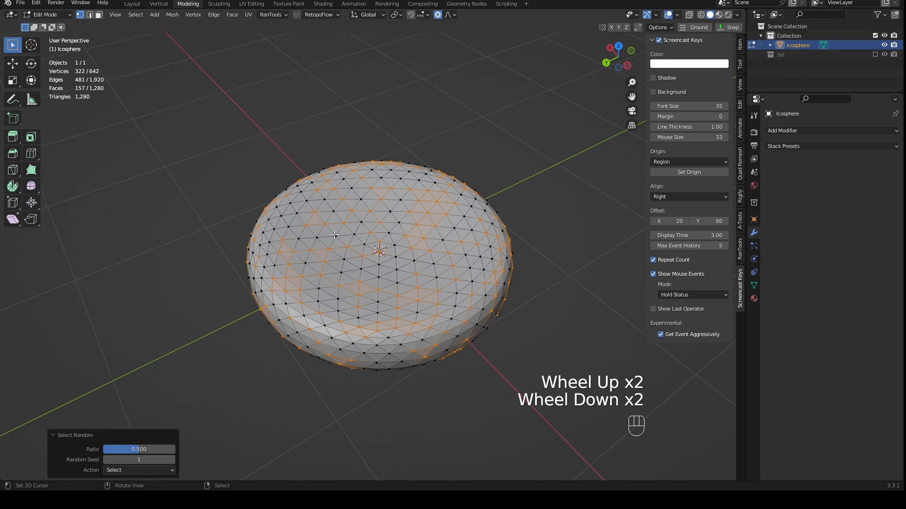
pyautogui.moveTo(336, 234); pyautogui.dragTo(362, 222, button='middle')
pyautogui.scroll(2, 362, 222)
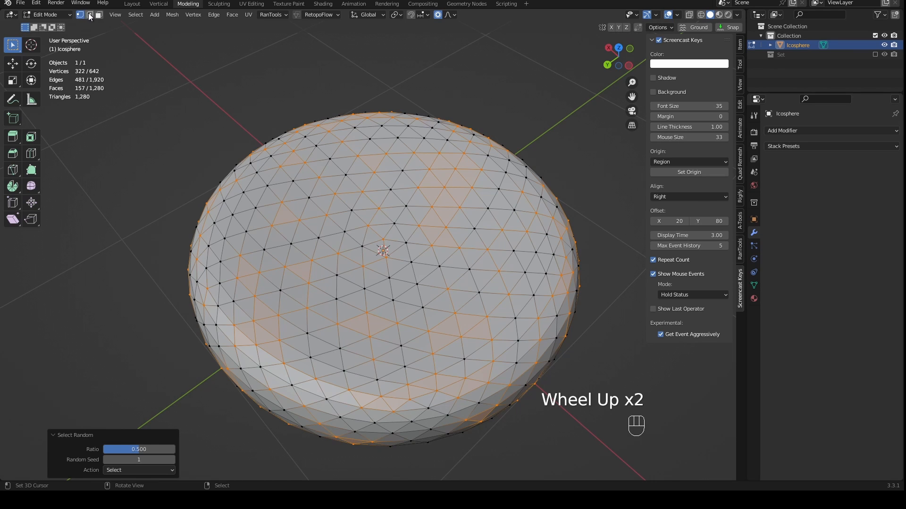
# - Set the proportional editing falloff to Random, keeping the random vertex selection on the disc
pyautogui.moveTo(436, 257); pyautogui.dragTo(436, 264, button='middle')
pyautogui.keyDown('shift'); pyautogui.moveTo(436, 264); pyautogui.dragTo(420, 242, button='middle'); pyautogui.keyUp('shift')
pyautogui.moveTo(139, 451)
pyautogui.mouseDown()
pyautogui.moveTo(127, 451)
pyautogui.moveTo(159, 451)
pyautogui.moveTo(139, 451)
pyautogui.mouseUp()
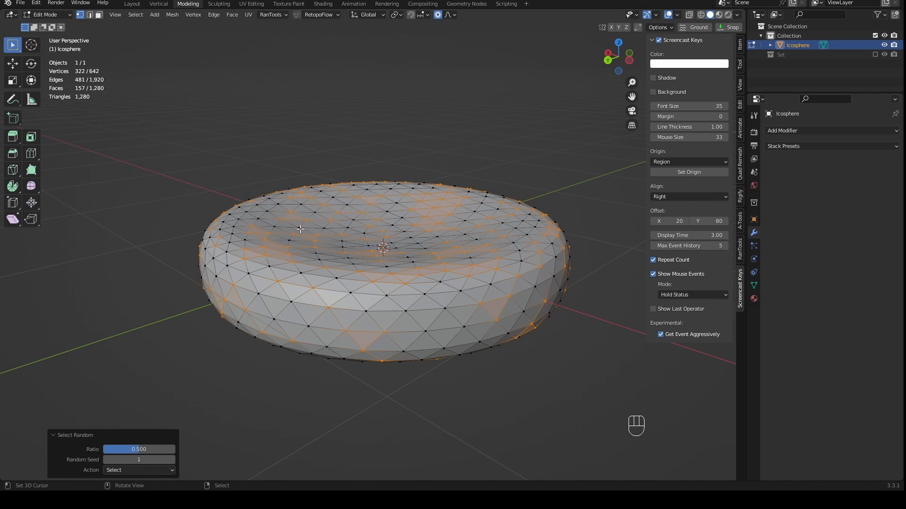
pyautogui.moveTo(347, 260)
pyautogui.mouseDown(button='middle')
pyautogui.moveTo(351, 287)
pyautogui.moveTo(346, 260)
pyautogui.mouseUp(button='middle')
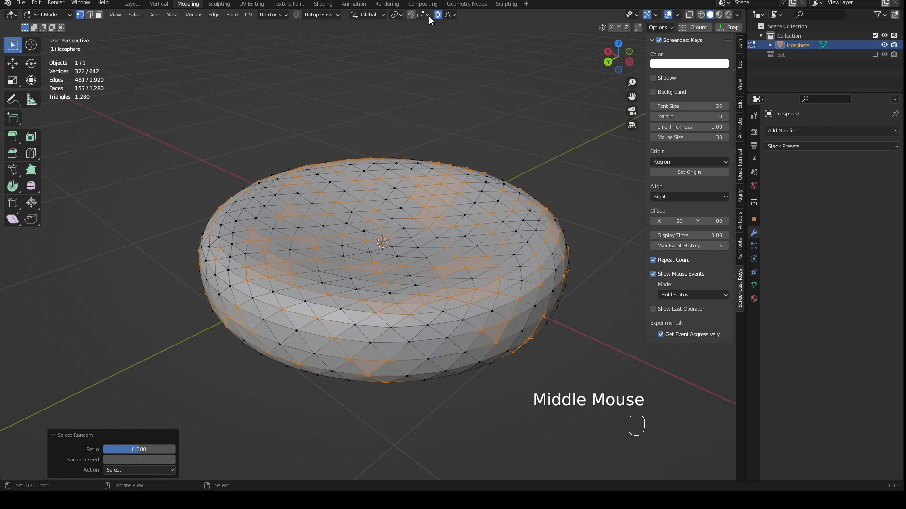
pyautogui.click(450, 15)
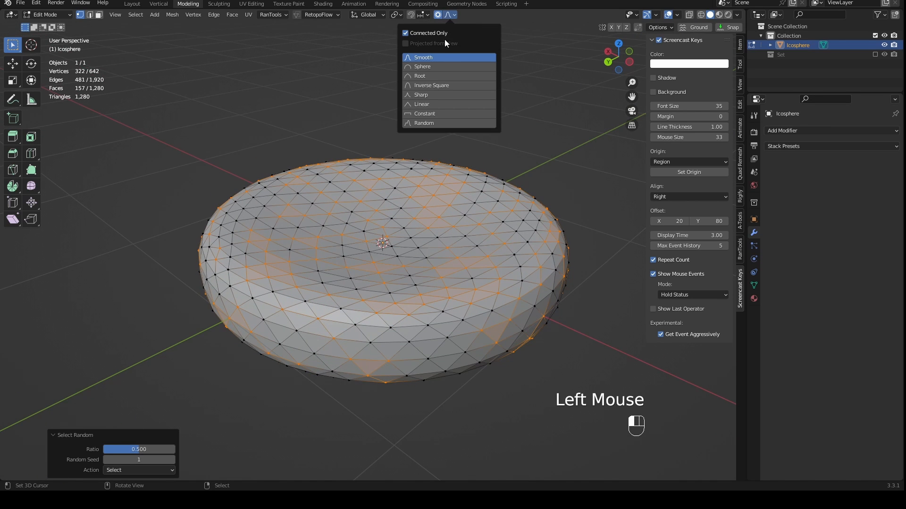
pyautogui.click(449, 15)
pyautogui.click(427, 123)
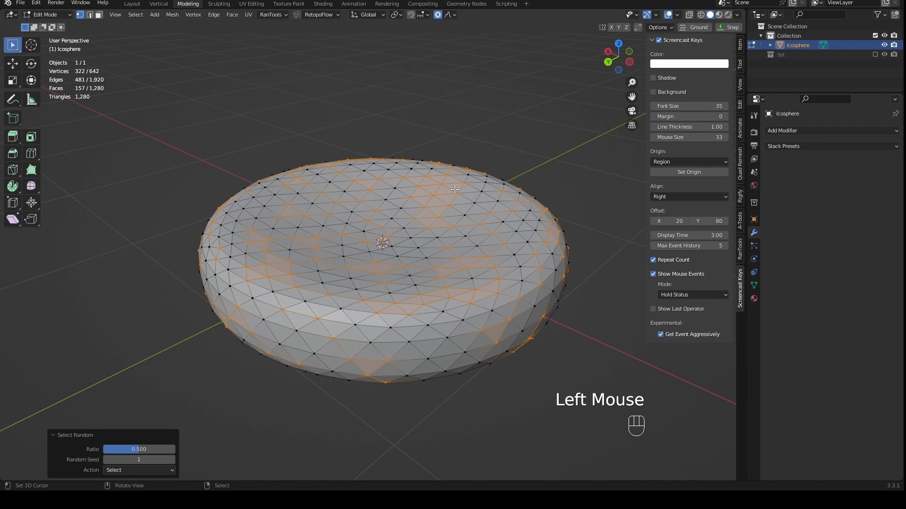
# - Scale the selected vertices by 1.067 in X and Y only, with a random proportional size of about 0.70
pyautogui.press('s')
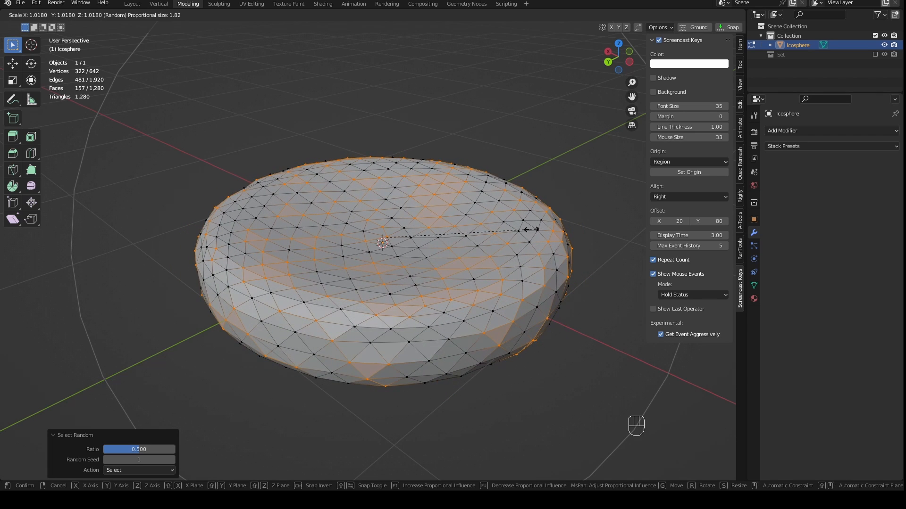
pyautogui.press('z')
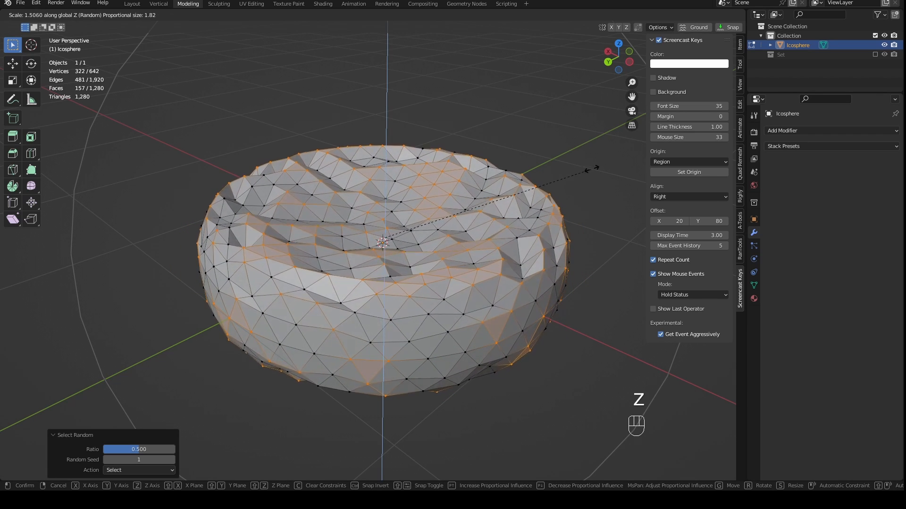
pyautogui.scroll(5, 590, 170)
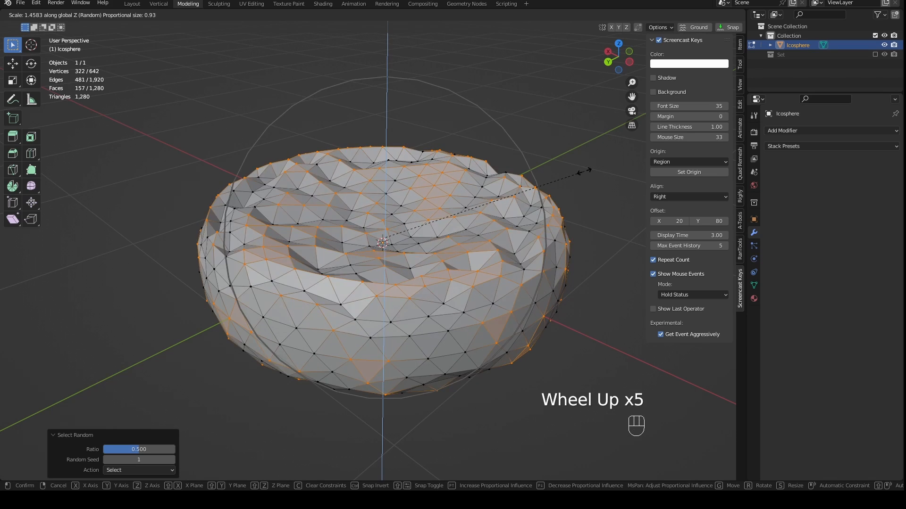
pyautogui.scroll(4, 585, 170)
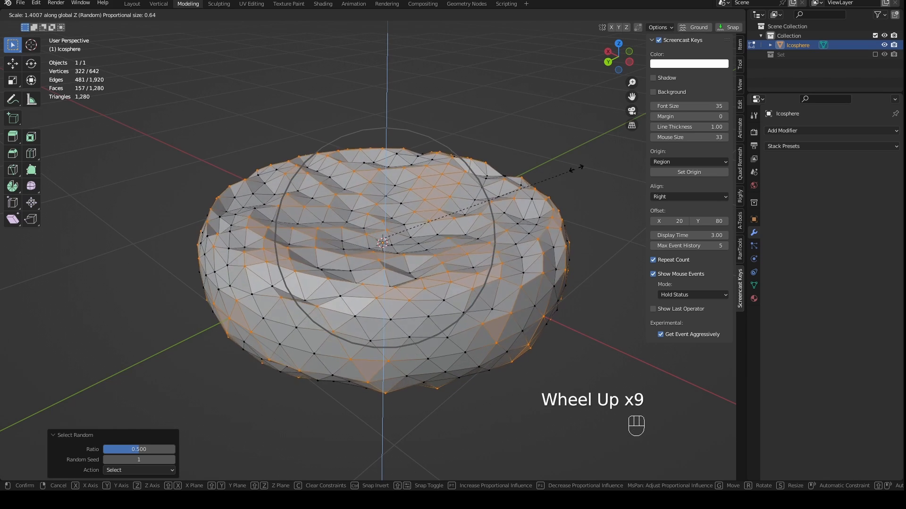
pyautogui.scroll(-1, 568, 179)
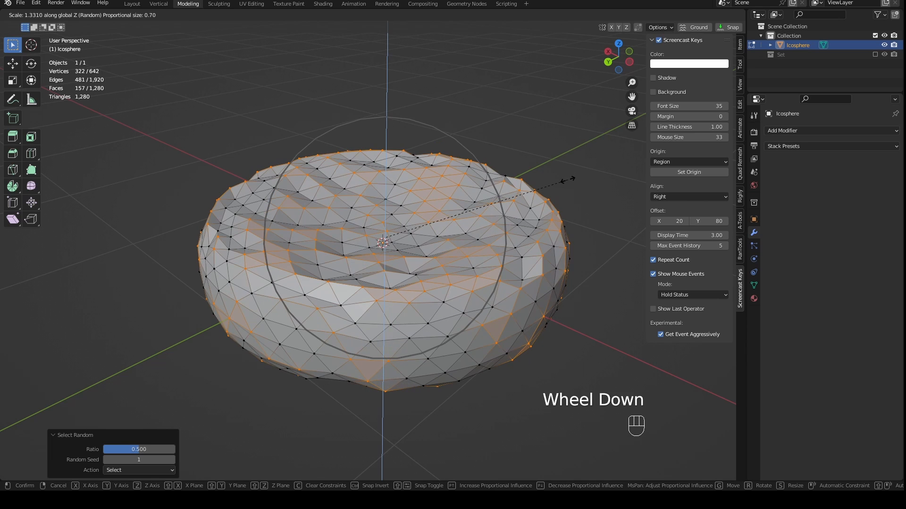
pyautogui.hotkey('shift', 'z')
pyautogui.click(530, 191)
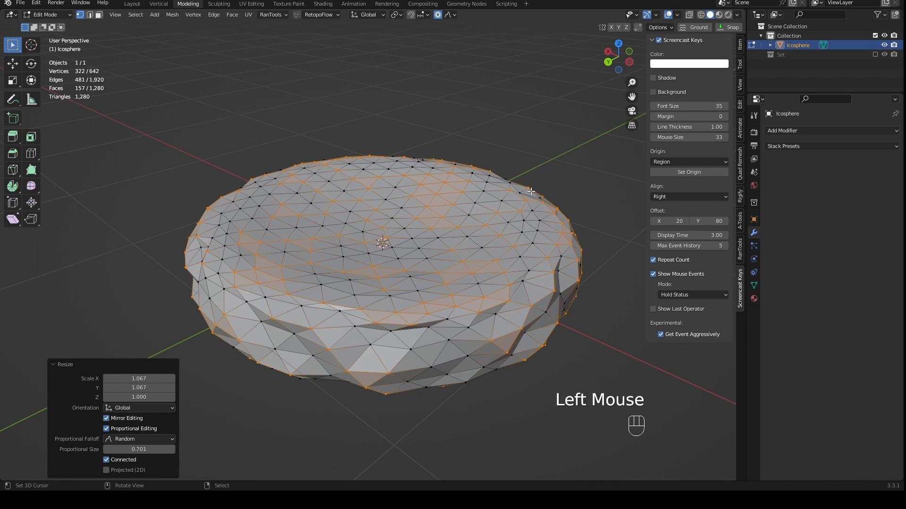
# - Scale the selected vertices by 1.211 along Z with a random proportional size of about 0.25
pyautogui.press('s')
pyautogui.press('z')
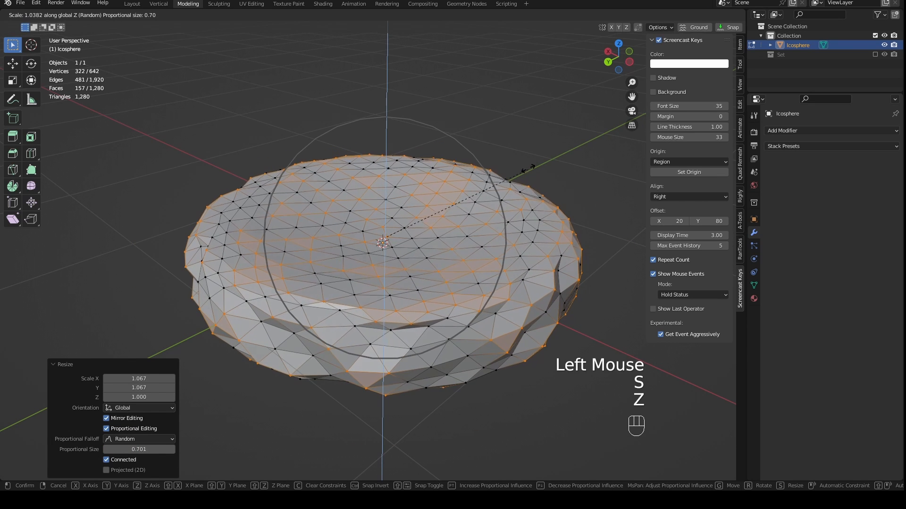
pyautogui.scroll(8, 521, 127)
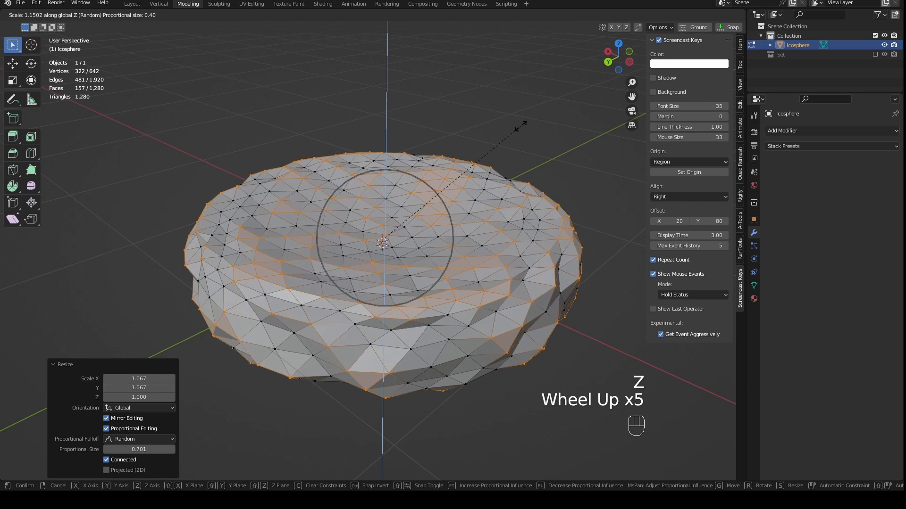
pyautogui.click(523, 118)
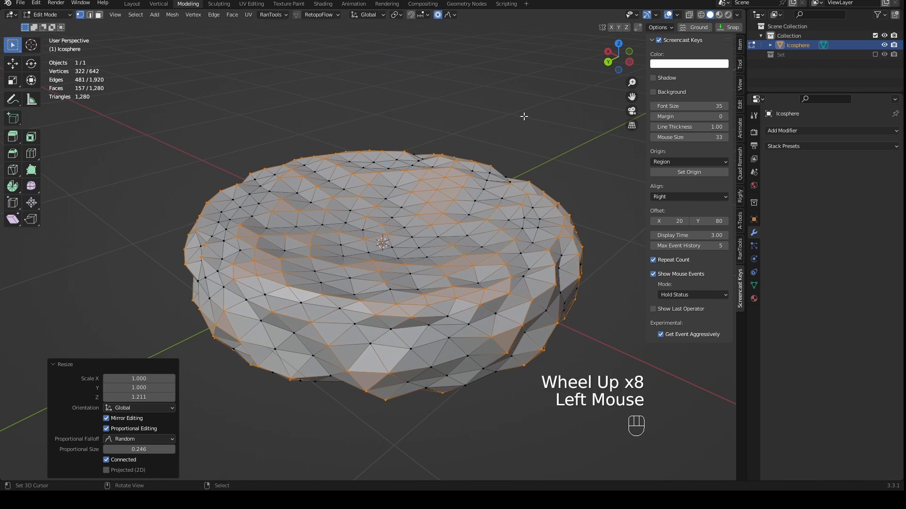
# - Return to Object Mode and examine the roughened disc from several angles
pyautogui.moveTo(524, 115); pyautogui.dragTo(512, 141, button='middle')
pyautogui.press('Tab')
pyautogui.moveTo(512, 141); pyautogui.dragTo(506, 202, button='middle')
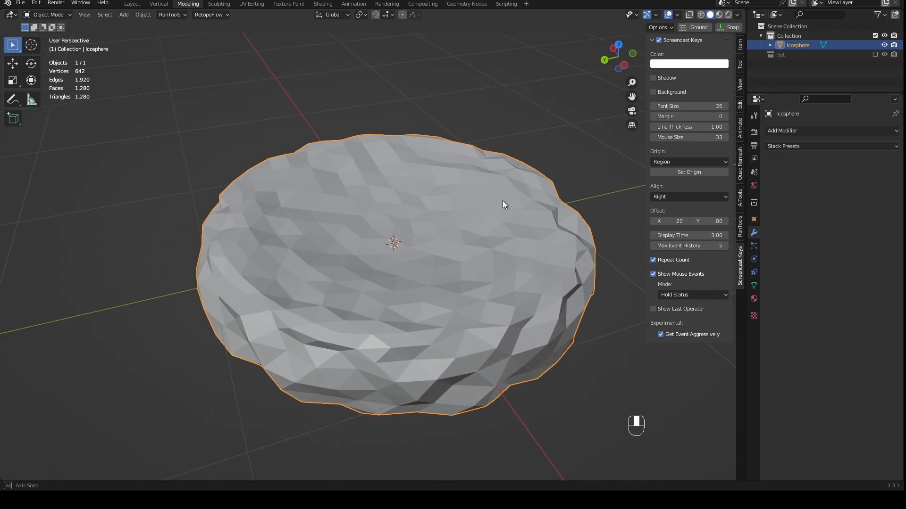
pyautogui.scroll(1, 521, 214)
pyautogui.moveTo(433, 232); pyautogui.dragTo(410, 238, button='middle')
pyautogui.scroll(-2, 424, 241)
pyautogui.moveTo(410, 239); pyautogui.dragTo(410, 288, button='middle')
pyautogui.press('KP_1')
pyautogui.scroll(1, 410, 287)
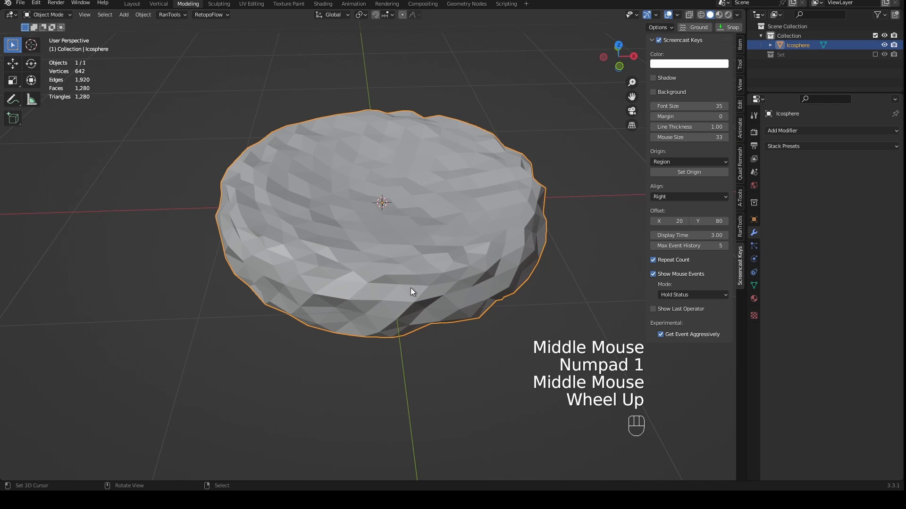
# - Switch the disc to Sculpt Mode with the Elastic Deform brush and check the shape of its rim
pyautogui.hotkey('ctrl', 'Tab')
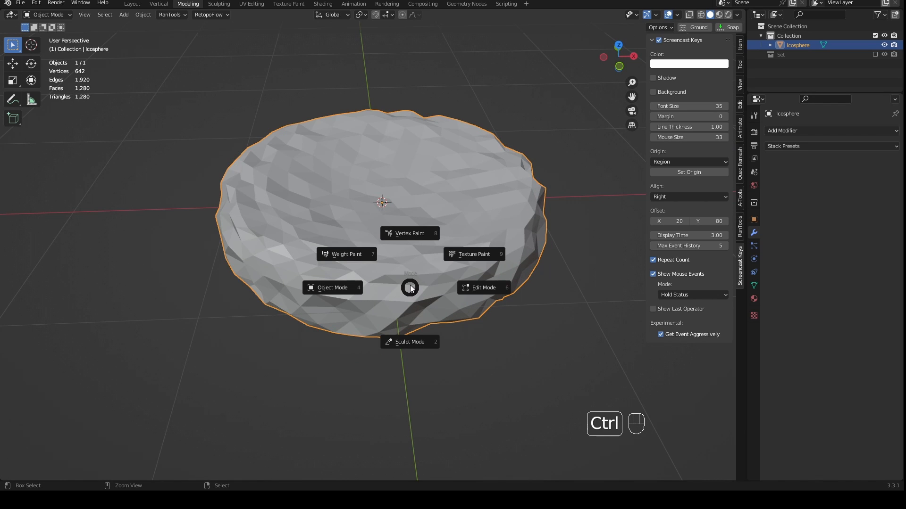
pyautogui.click(403, 341)
pyautogui.moveTo(485, 330); pyautogui.dragTo(446, 328, button='middle')
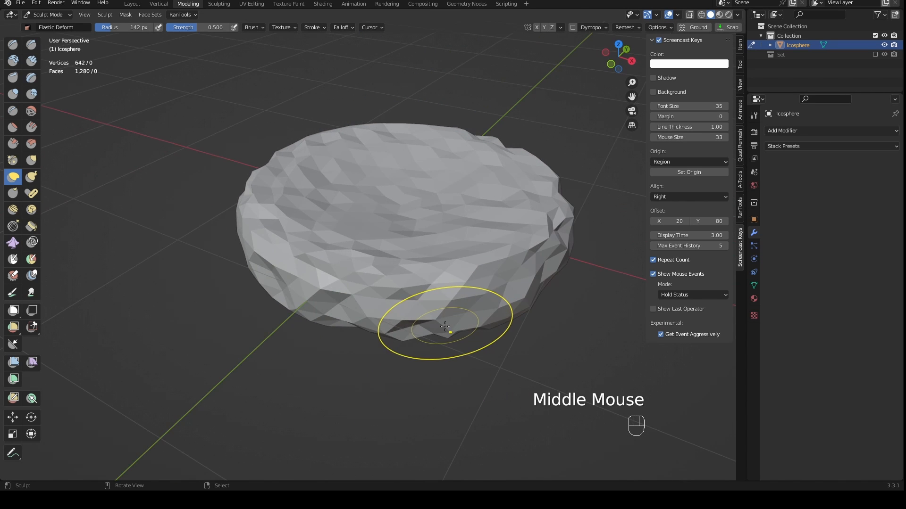
pyautogui.scroll(-2, 446, 328)
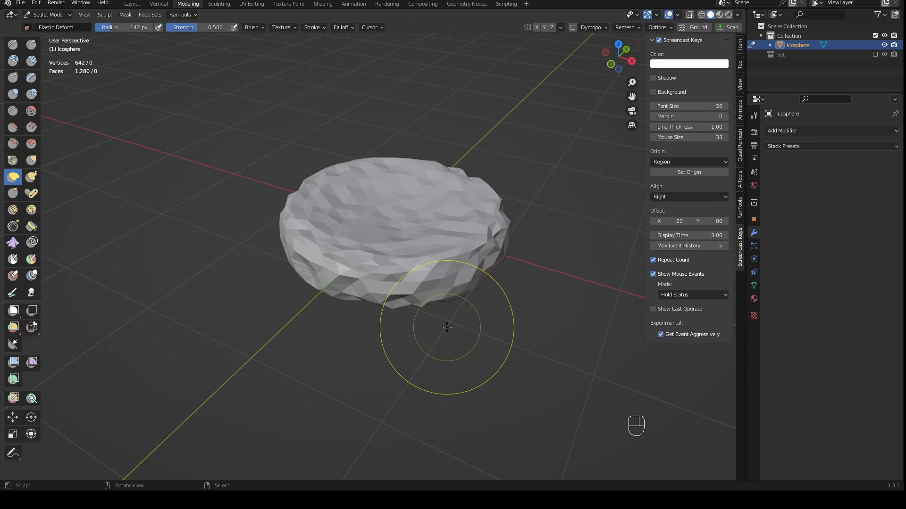
pyautogui.moveTo(447, 327)
pyautogui.mouseDown(button='middle')
pyautogui.moveTo(419, 287)
pyautogui.moveTo(473, 332)
pyautogui.moveTo(444, 349)
pyautogui.mouseUp(button='middle')
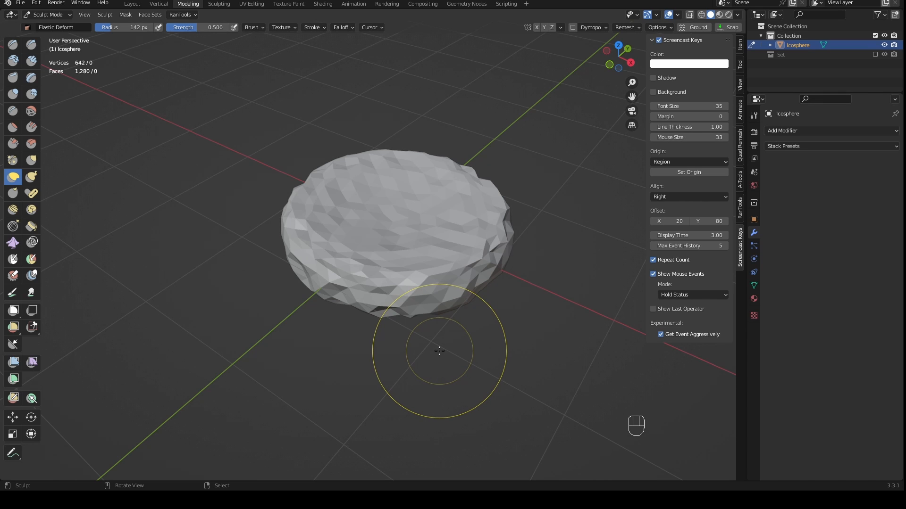
pyautogui.moveTo(451, 345)
pyautogui.mouseDown(button='middle')
pyautogui.moveTo(499, 300)
pyautogui.moveTo(473, 291)
pyautogui.mouseUp(button='middle')
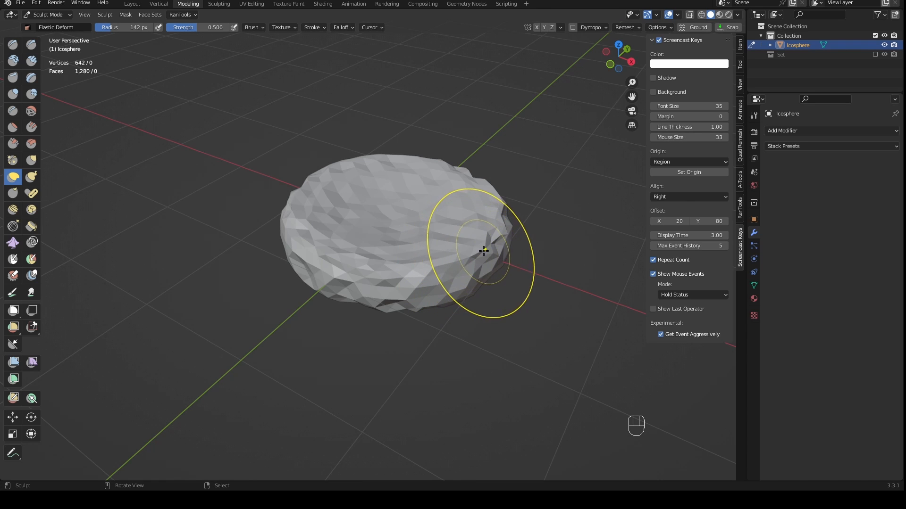
pyautogui.moveTo(398, 284)
pyautogui.mouseDown(button='middle')
pyautogui.moveTo(426, 345)
pyautogui.moveTo(437, 312)
pyautogui.moveTo(427, 313)
pyautogui.moveTo(436, 322)
pyautogui.moveTo(416, 334)
pyautogui.moveTo(447, 263)
pyautogui.moveTo(454, 289)
pyautogui.mouseUp(button='middle')
pyautogui.scroll(-1, 436, 321)
pyautogui.scroll(1, 415, 333)
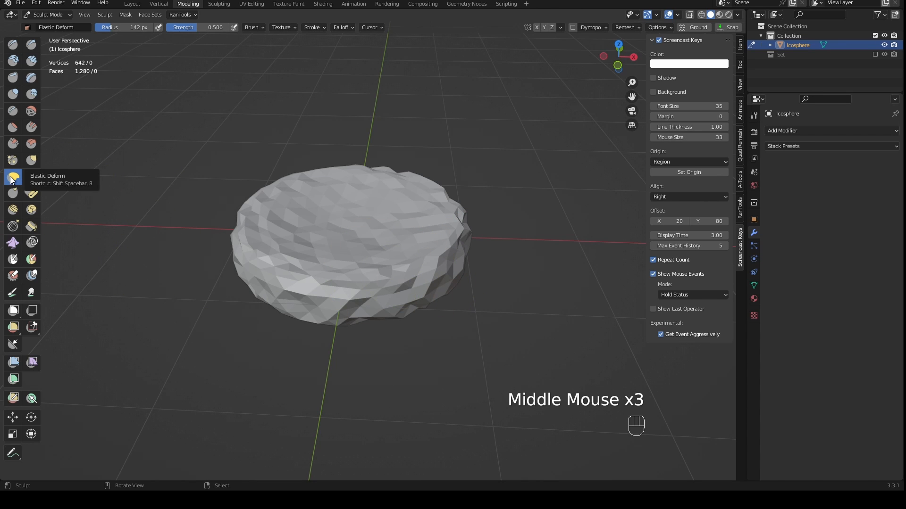
# - Push and pull the disc's rim from different sides with Elastic Deform strokes to make its outline irregular
pyautogui.moveTo(441, 284); pyautogui.dragTo(470, 295)
pyautogui.moveTo(469, 296); pyautogui.dragTo(452, 302, button='middle')
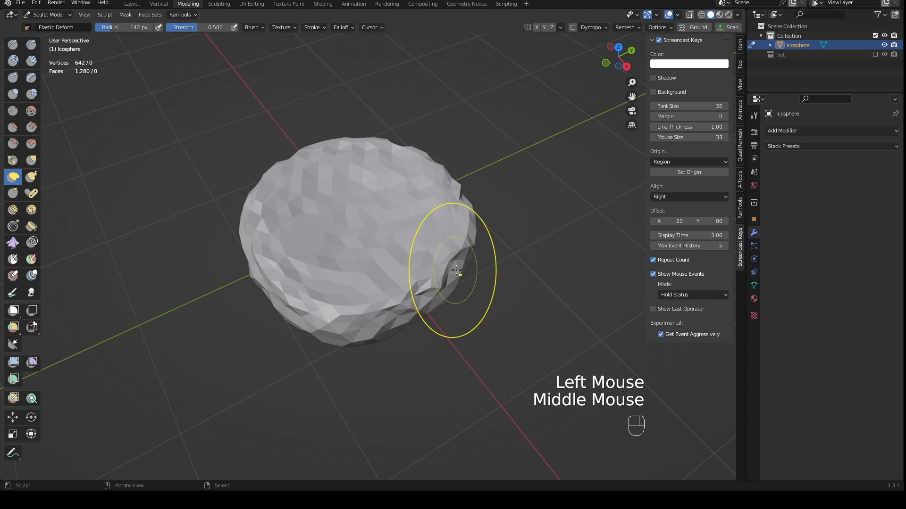
pyautogui.moveTo(457, 271); pyautogui.dragTo(488, 280)
pyautogui.moveTo(366, 283); pyautogui.dragTo(443, 288, button='middle')
pyautogui.moveTo(331, 340)
pyautogui.mouseDown()
pyautogui.moveTo(337, 357)
pyautogui.moveTo(317, 390)
pyautogui.mouseUp()
pyautogui.moveTo(278, 346); pyautogui.dragTo(338, 338, button='middle')
pyautogui.moveTo(311, 335); pyautogui.dragTo(202, 354)
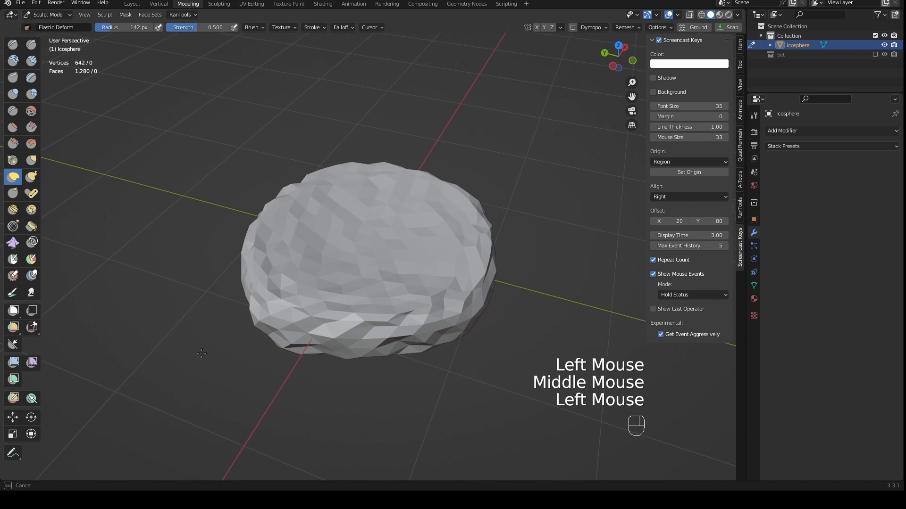
pyautogui.moveTo(302, 336); pyautogui.dragTo(316, 273, button='middle')
pyautogui.moveTo(464, 257); pyautogui.dragTo(473, 239)
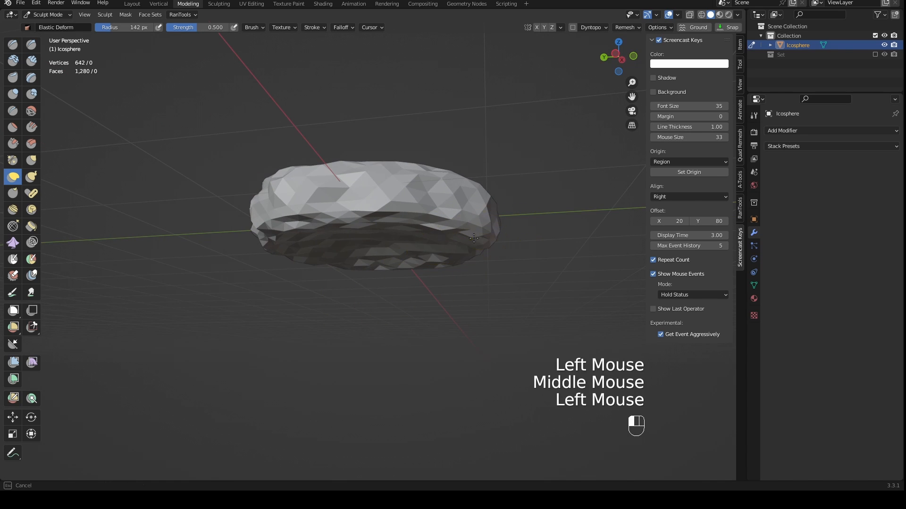
# - Deform the underside and bottom edge of the disc with Elastic Deform strokes
pyautogui.moveTo(441, 284); pyautogui.dragTo(352, 270, button='middle')
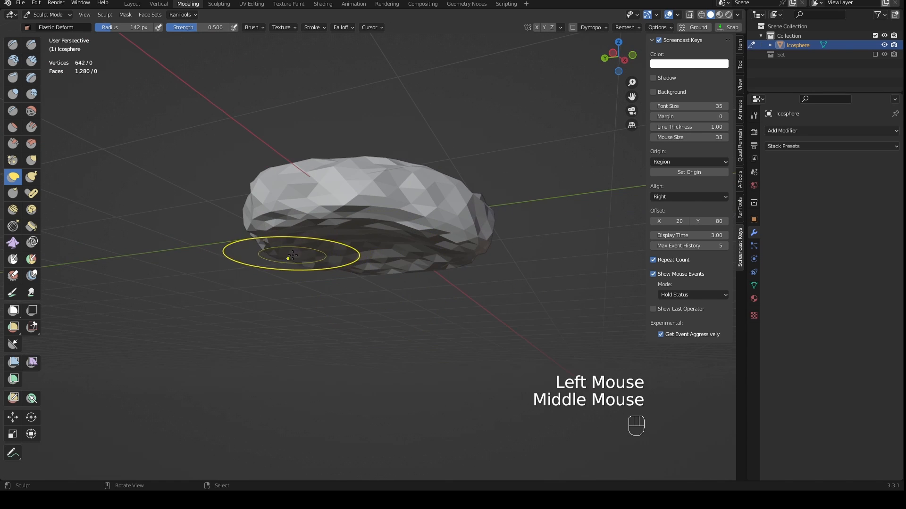
pyautogui.moveTo(292, 255); pyautogui.dragTo(286, 289)
pyautogui.moveTo(263, 258); pyautogui.dragTo(259, 274)
pyautogui.moveTo(321, 258); pyautogui.dragTo(330, 317, button='middle')
pyautogui.moveTo(393, 289); pyautogui.dragTo(406, 234)
pyautogui.scroll(3, 424, 238)
pyautogui.moveTo(375, 325); pyautogui.dragTo(380, 260, button='middle')
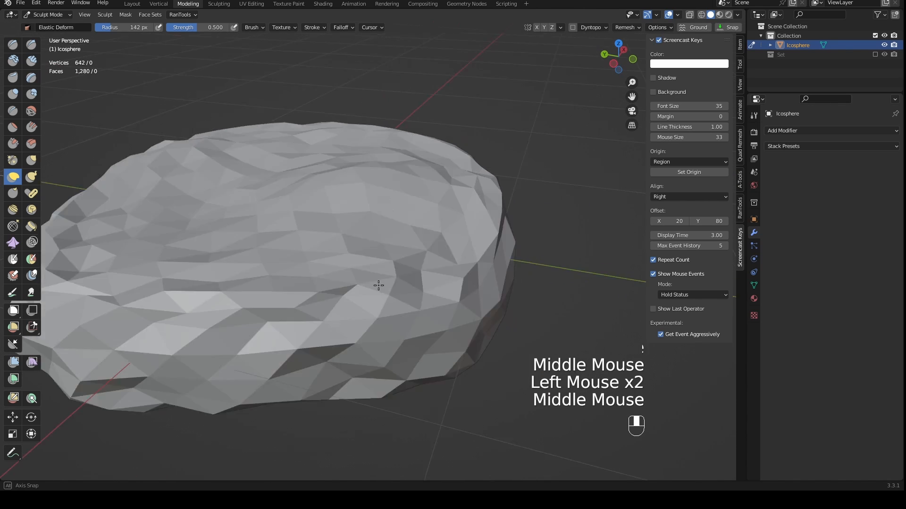
# - Reshape the disc's side wall and lower rim with further Elastic Deform strokes for an uneven profile
pyautogui.moveTo(491, 278)
pyautogui.mouseDown(button='middle')
pyautogui.moveTo(415, 267)
pyautogui.moveTo(417, 323)
pyautogui.moveTo(441, 322)
pyautogui.mouseUp(button='middle')
pyautogui.keyDown('shift'); pyautogui.moveTo(441, 322); pyautogui.dragTo(380, 308, button='middle'); pyautogui.keyUp('shift')
pyautogui.moveTo(399, 289); pyautogui.dragTo(372, 307)
pyautogui.moveTo(484, 309); pyautogui.dragTo(385, 287, button='middle')
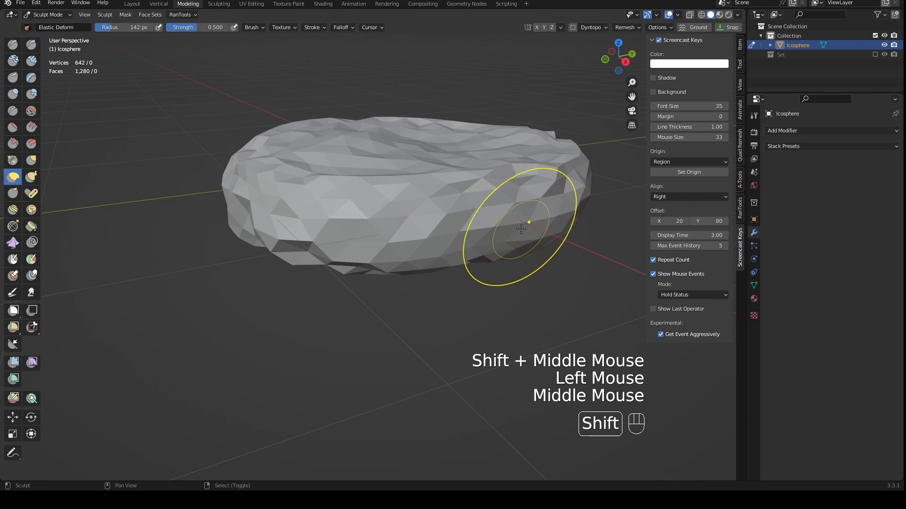
pyautogui.keyDown('shift'); pyautogui.moveTo(505, 222); pyautogui.dragTo(506, 233); pyautogui.keyUp('shift')
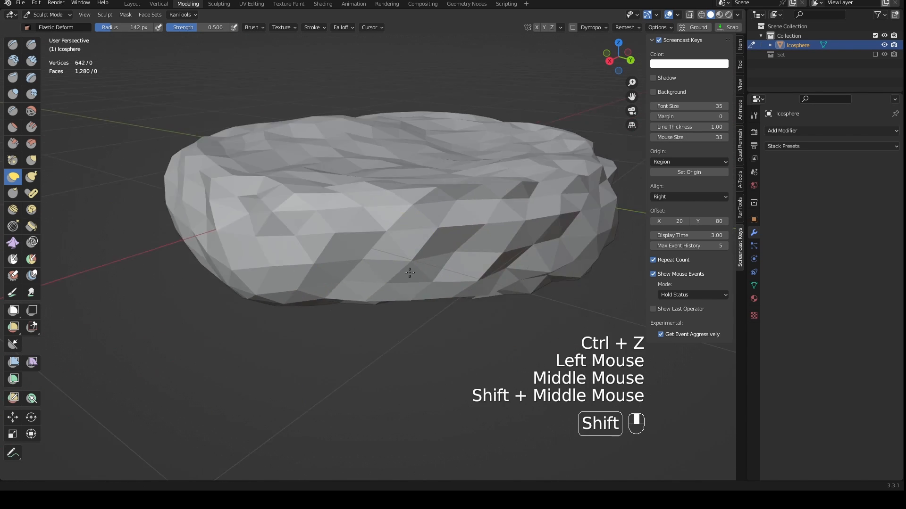
pyautogui.keyDown('shift'); pyautogui.moveTo(409, 273); pyautogui.dragTo(268, 264, button='middle'); pyautogui.keyUp('shift')
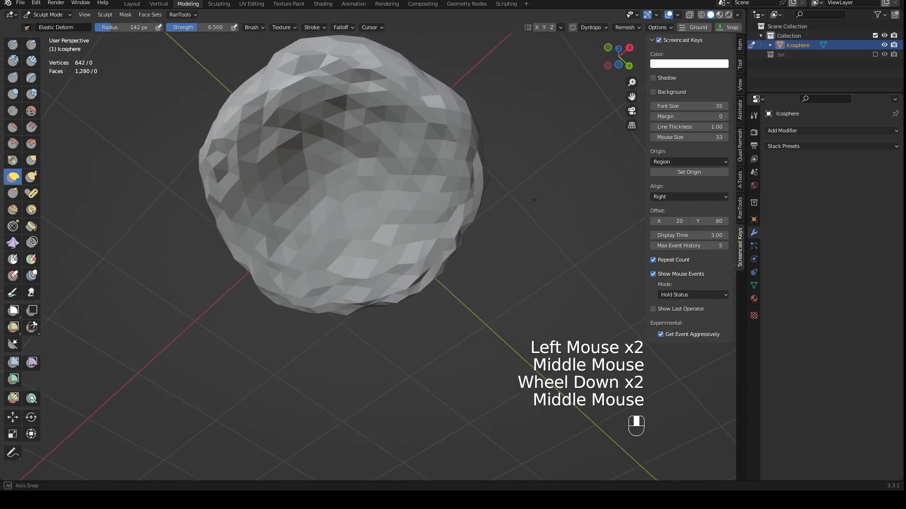
pyautogui.moveTo(462, 274); pyautogui.dragTo(420, 310, button='middle')
pyautogui.scroll(-1, 499, 301)
# - Leave Sculpt Mode, enter Edit Mode and select a single vertex on the rim
pyautogui.hotkey('ctrl', 'Tab')
pyautogui.click(315, 346)
pyautogui.scroll(2, 439, 373)
pyautogui.scroll(-2, 331, 330)
pyautogui.press('Tab')
pyautogui.moveTo(355, 279); pyautogui.dragTo(402, 298, button='middle')
pyautogui.scroll(2, 377, 283)
pyautogui.moveTo(467, 296); pyautogui.dragTo(547, 274, button='middle')
pyautogui.rightClick(540, 263)
pyautogui.moveTo(525, 320); pyautogui.dragTo(541, 315, button='middle')
# - Turn proportional editing back on with the Smooth falloff
pyautogui.click(439, 16)
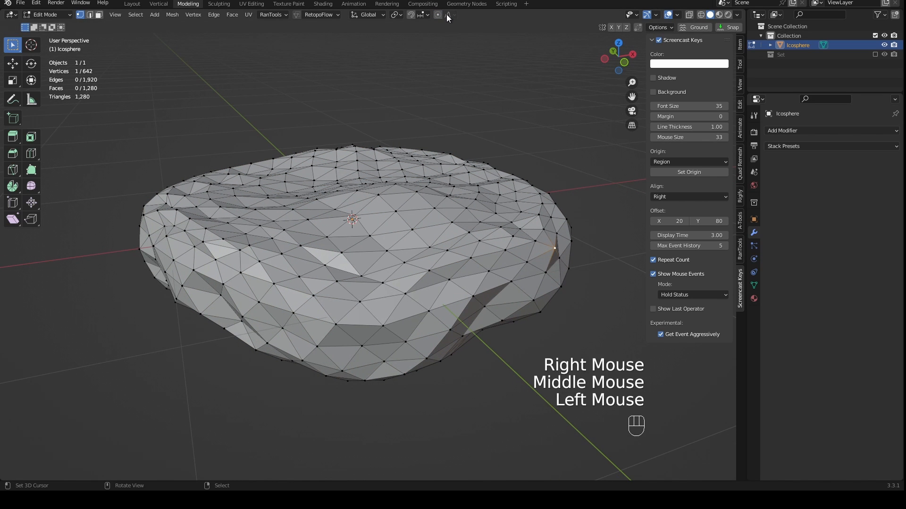
pyautogui.click(448, 17)
pyautogui.click(441, 16)
pyautogui.click(441, 17)
pyautogui.click(440, 16)
pyautogui.scroll(-2, 514, 285)
pyautogui.moveTo(514, 285); pyautogui.dragTo(455, 274, button='middle')
pyautogui.keyDown('shift'); pyautogui.moveTo(455, 273); pyautogui.dragTo(498, 299, button='middle'); pyautogui.keyUp('shift')
# - Try moving the selected rim vertex outward with a proportional size of about 0.85 m
pyautogui.press('g')
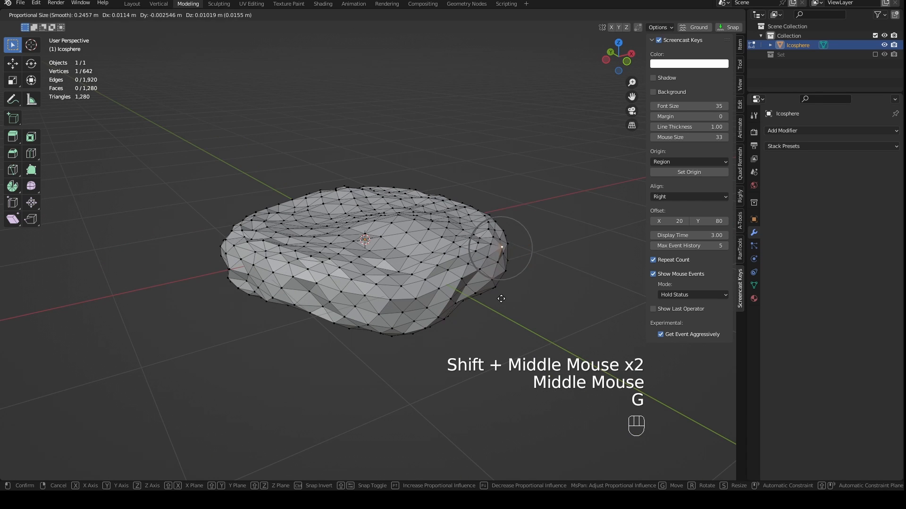
pyautogui.scroll(-6, 507, 299)
pyautogui.scroll(-2, 519, 288)
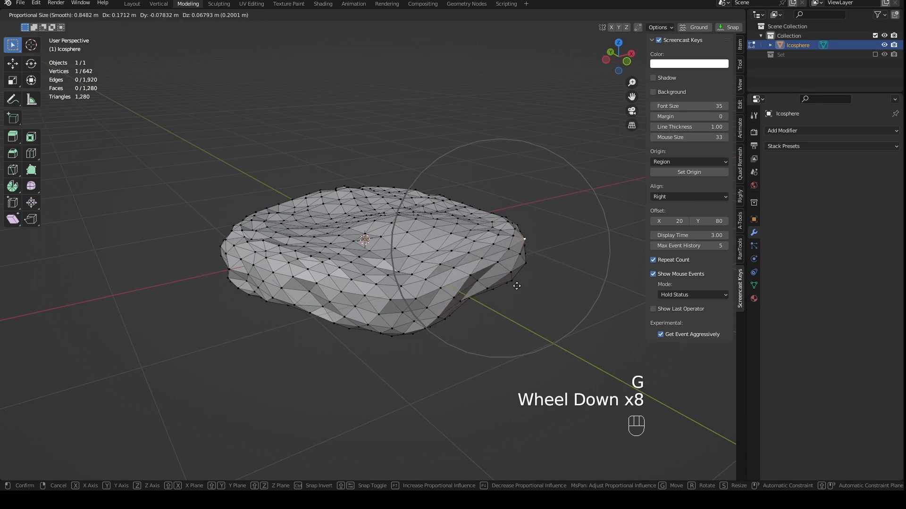
pyautogui.rightClick(536, 293)
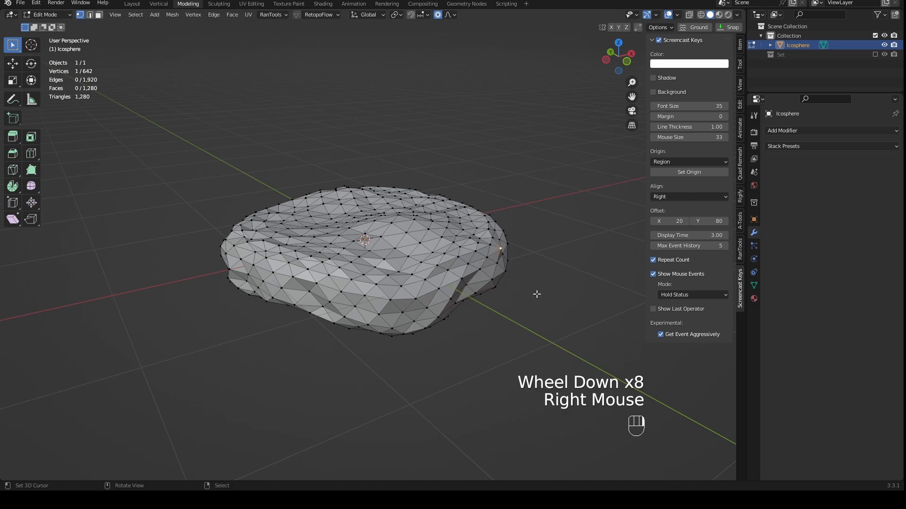
# - Return to Object Mode and look at the sculpted shape in front orthographic view
pyautogui.moveTo(536, 294); pyautogui.dragTo(448, 313, button='middle')
pyautogui.press('Tab')
pyautogui.moveTo(428, 348); pyautogui.dragTo(476, 344, button='middle')
pyautogui.moveTo(477, 343); pyautogui.dragTo(471, 344, button='middle')
pyautogui.press('KP_1')
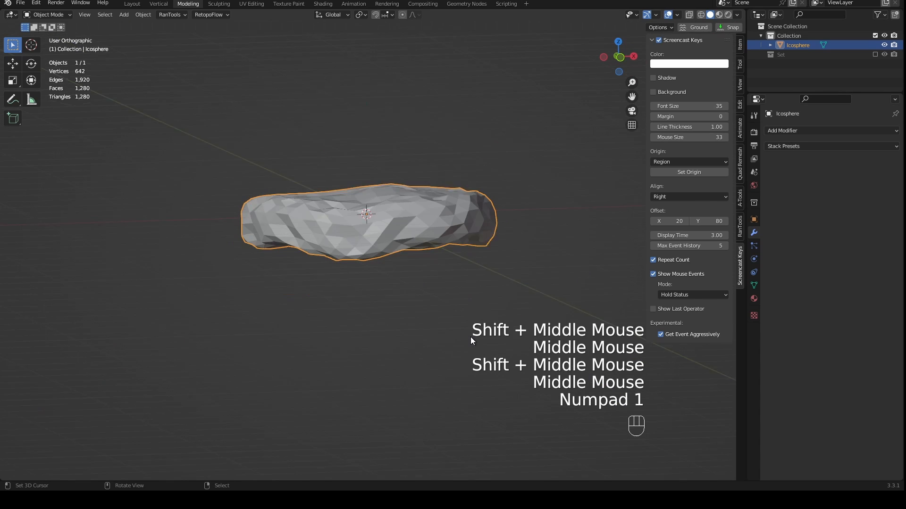
# - Rename the Icosphere object to Land
pyautogui.doubleClick(800, 44)
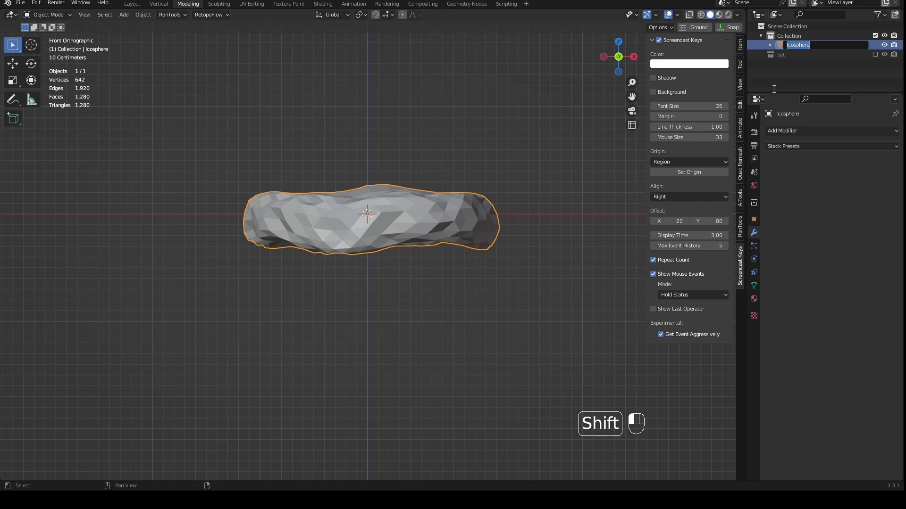
pyautogui.write('LAnd')
pyautogui.press('BackSpace')
pyautogui.press('BackSpace')
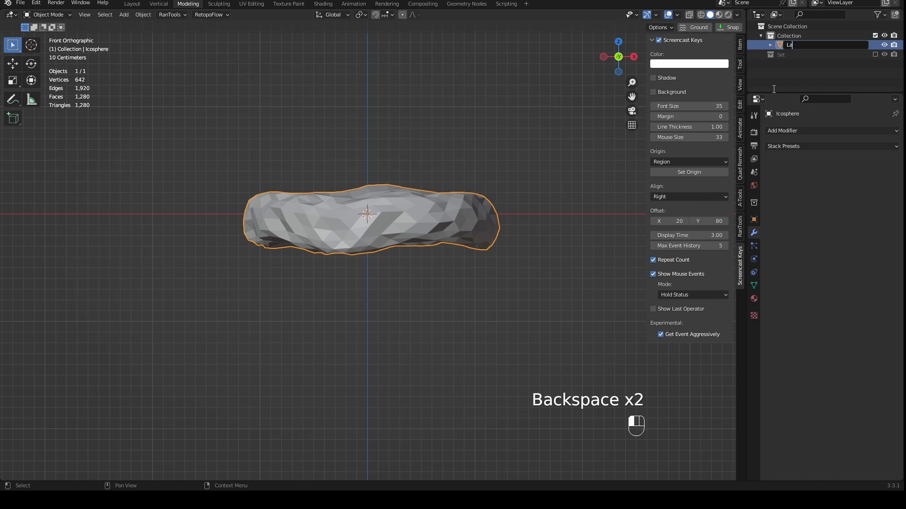
pyautogui.write('and')
pyautogui.press('Return')
# - Raise the Land object 2 m along the Z axis in front view
pyautogui.keyDown('shift'); pyautogui.moveTo(443, 255); pyautogui.dragTo(436, 200, button='middle'); pyautogui.keyUp('shift')
pyautogui.moveTo(437, 201); pyautogui.dragTo(456, 396, button='middle')
pyautogui.press('KP_1')
pyautogui.press('g')
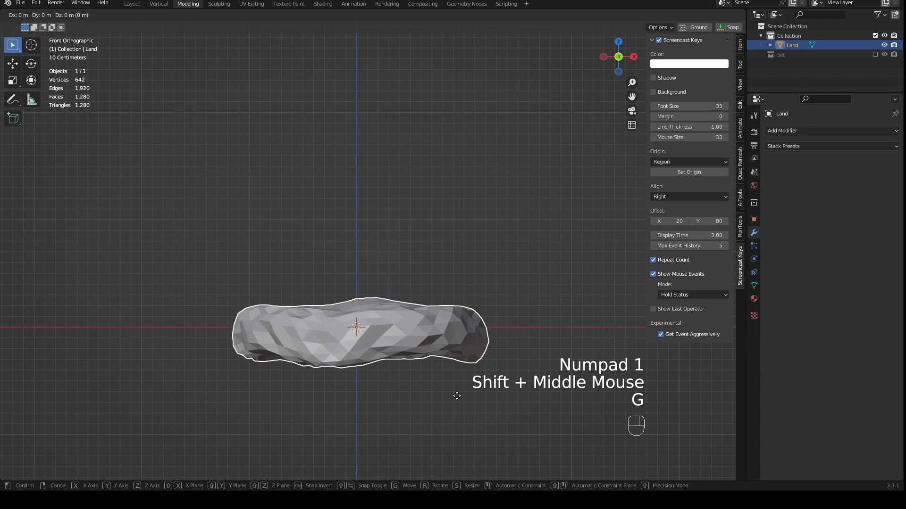
pyautogui.press('z')
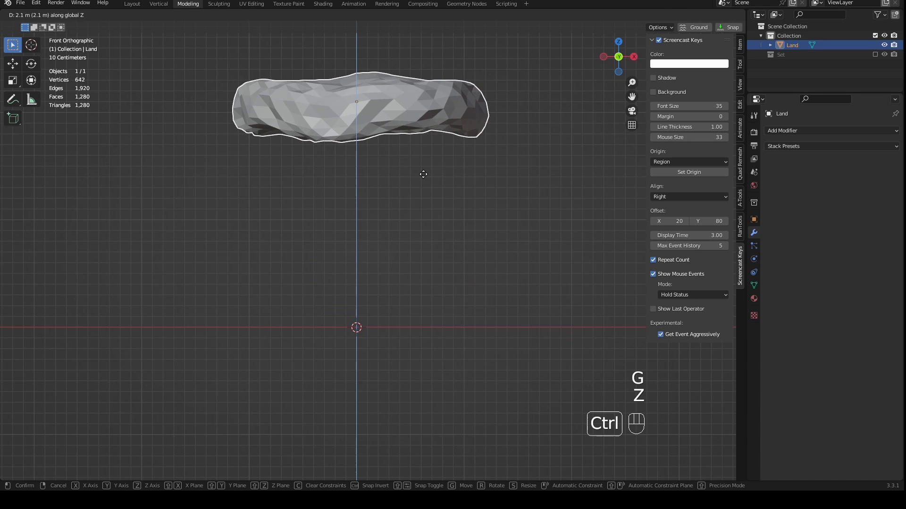
pyautogui.keyDown('ctrl'); pyautogui.click(422, 179); pyautogui.keyUp('ctrl')
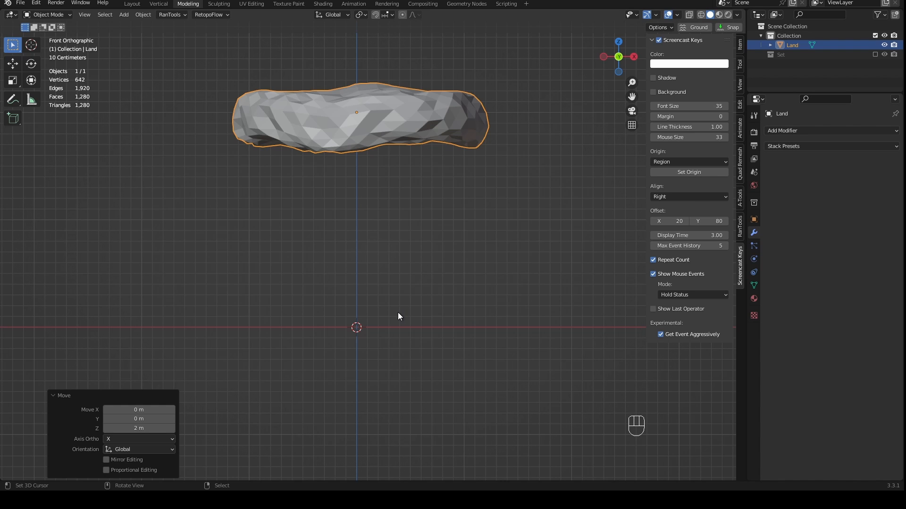
# - Add one rock at the world origin with the Rock Generator, below the Land object
pyautogui.moveTo(429, 285); pyautogui.dragTo(453, 312, button='middle')
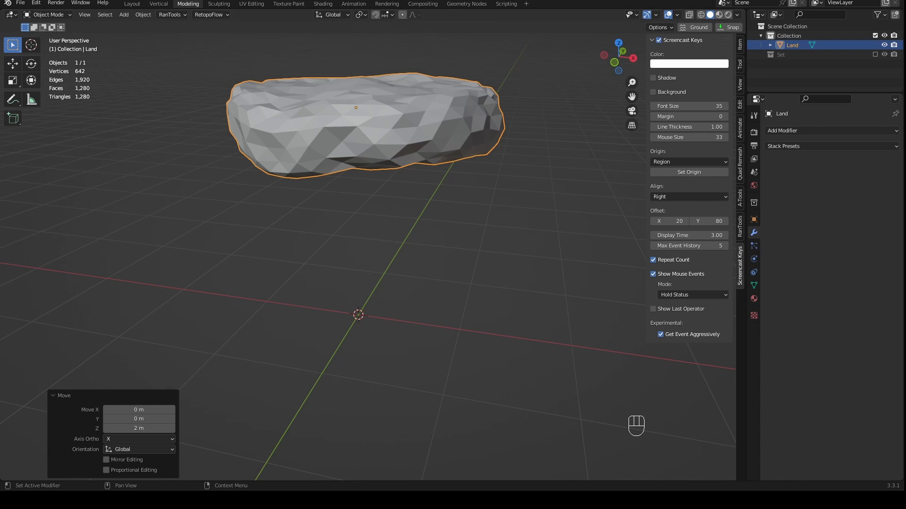
pyautogui.press('KP_1')
pyautogui.keyDown('shift'); pyautogui.moveTo(359, 227); pyautogui.dragTo(344, 219, button='middle'); pyautogui.keyUp('shift')
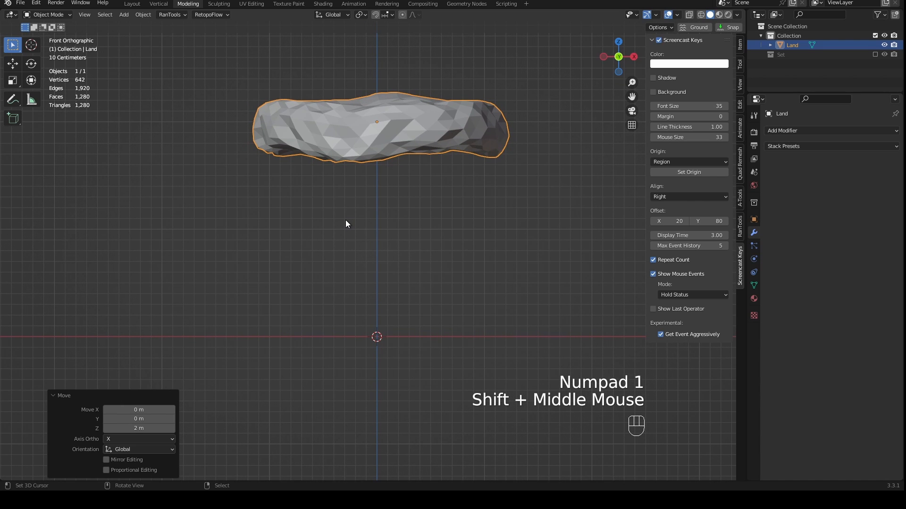
pyautogui.hotkey('shift', 'a')
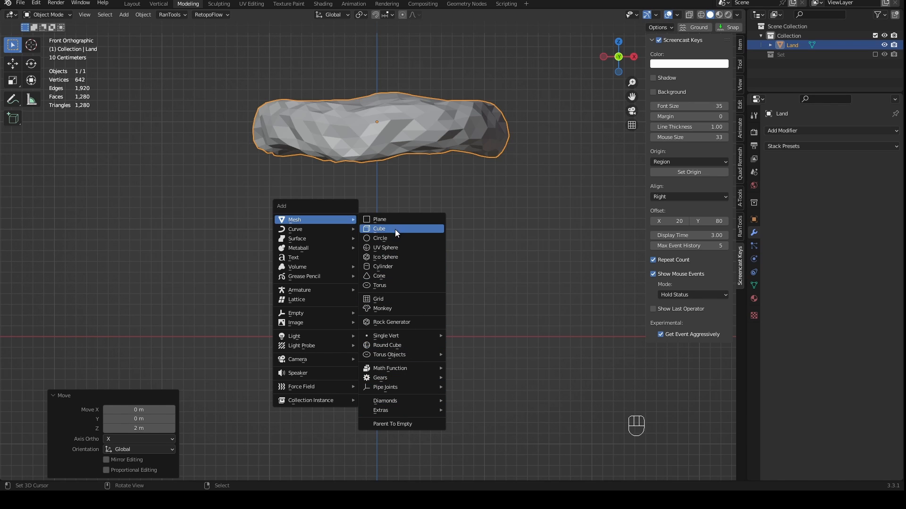
pyautogui.click(387, 323)
pyautogui.scroll(-3, 434, 317)
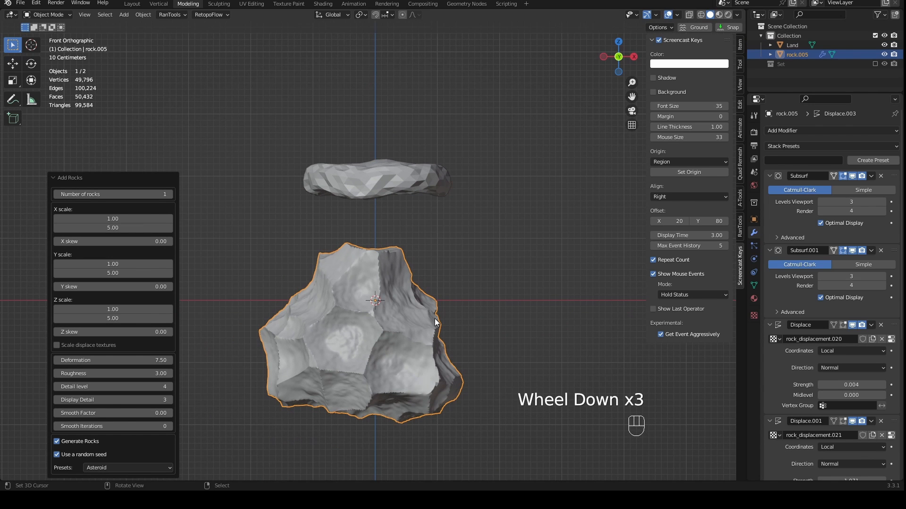
pyautogui.keyDown('shift'); pyautogui.moveTo(437, 325); pyautogui.dragTo(395, 315, button='middle'); pyautogui.keyUp('shift')
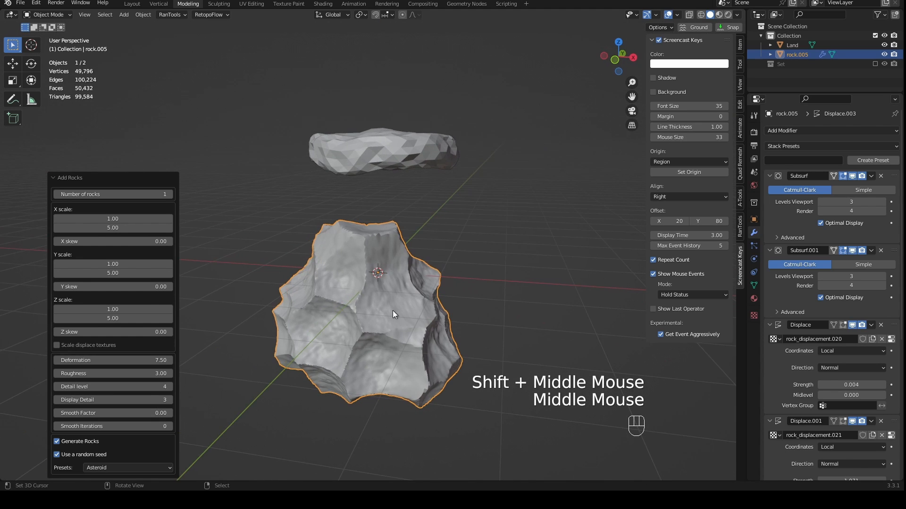
# - Turn off the random seed for the generated rock and inspect its shape from several angles
pyautogui.click(67, 454)
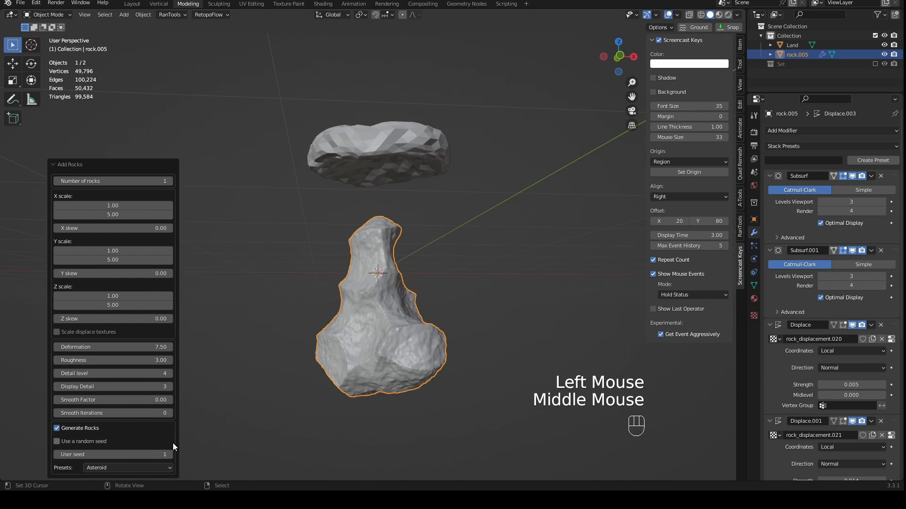
pyautogui.moveTo(208, 401); pyautogui.dragTo(245, 355, button='middle')
pyautogui.scroll(5, 246, 355)
pyautogui.scroll(-4, 310, 352)
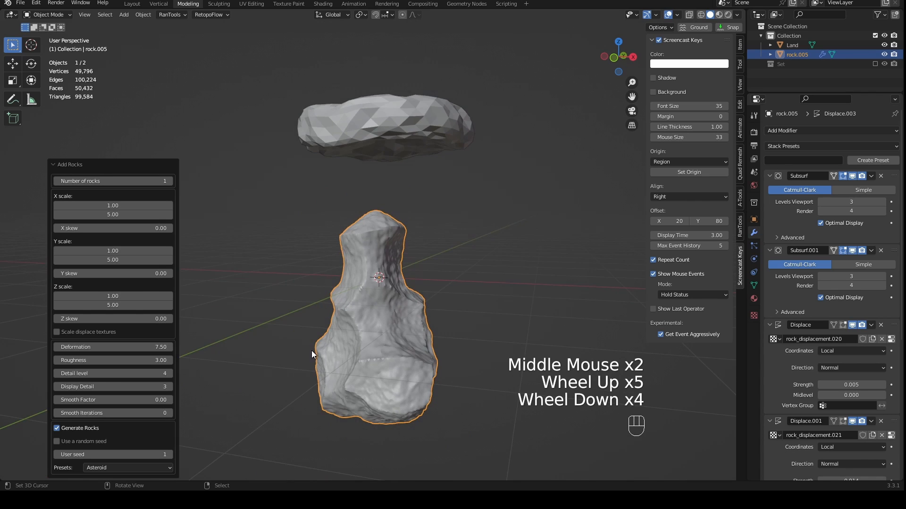
pyautogui.press('KP_1')
pyautogui.scroll(2, 349, 368)
pyautogui.keyDown('shift'); pyautogui.moveTo(364, 376); pyautogui.dragTo(372, 298, button='middle'); pyautogui.keyUp('shift')
pyautogui.moveTo(481, 300); pyautogui.dragTo(432, 281, button='middle')
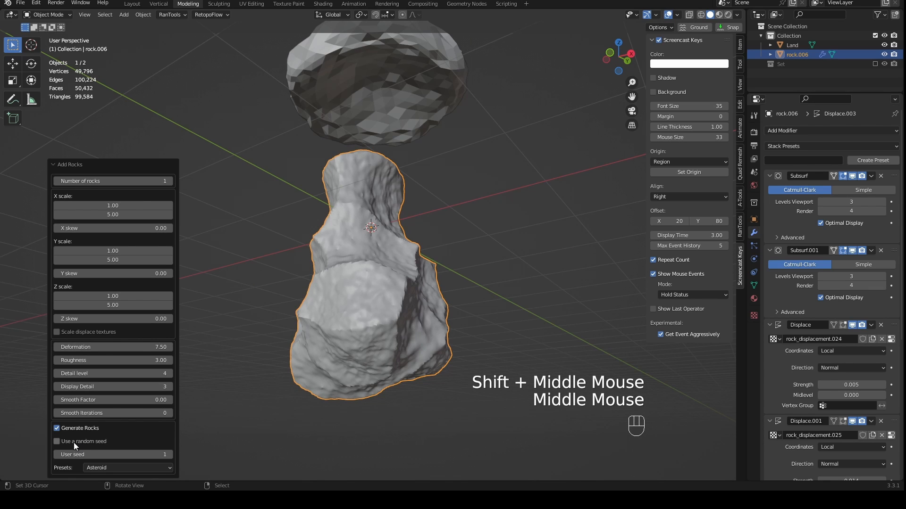
# - Set the rock generator's user seed to 3 and check the resulting rock in front view
pyautogui.click(170, 454)
pyautogui.moveTo(173, 450); pyautogui.dragTo(379, 346, button='middle')
pyautogui.click(171, 455)
pyautogui.moveTo(171, 453); pyautogui.dragTo(429, 302, button='middle')
pyautogui.scroll(-2, 391, 294)
pyautogui.scroll(2, 429, 302)
pyautogui.press('KP_1')
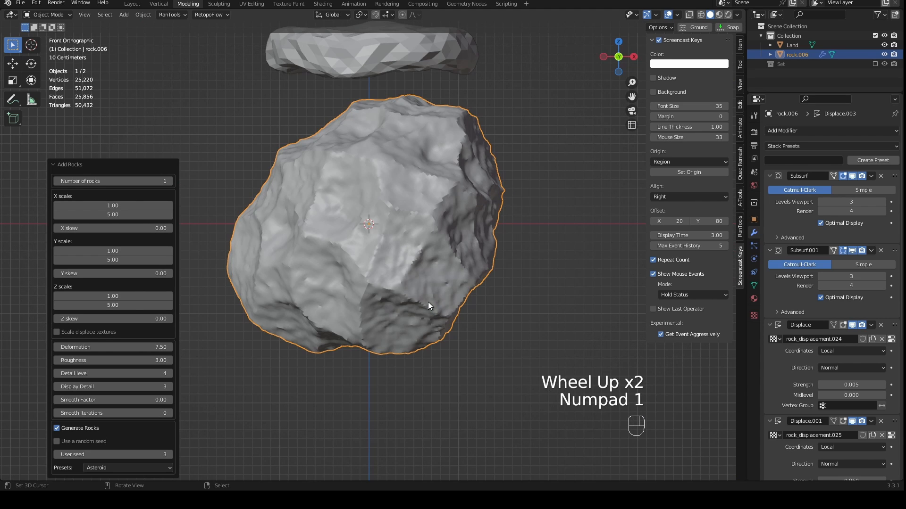
# - Set the number of generated rocks to 3
pyautogui.scroll(-1, 443, 294)
pyautogui.click(170, 182)
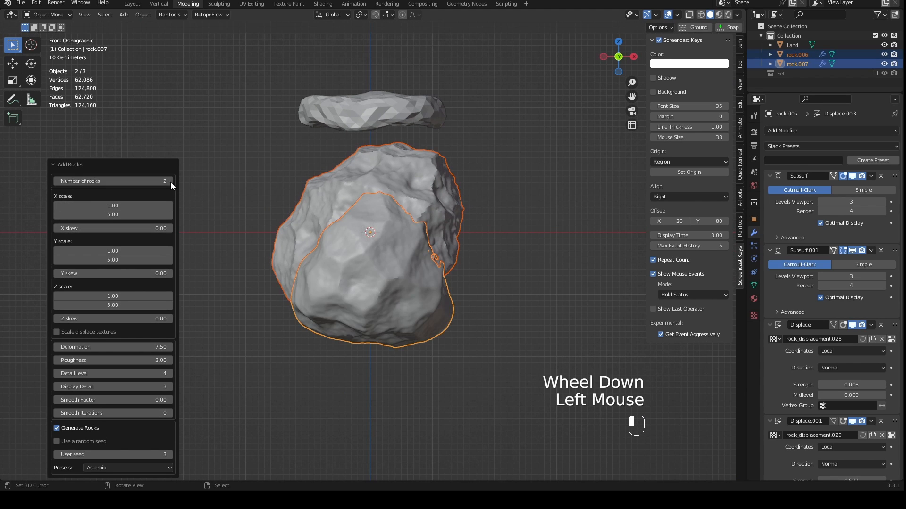
pyautogui.click(171, 182)
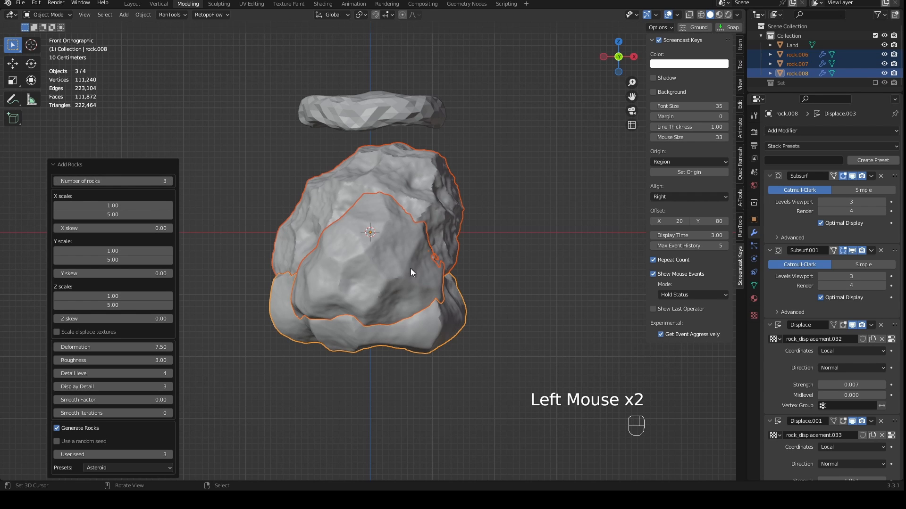
# - Spread the overlapping rocks apart: rock.006 toward negative X, rock.007 toward positive X, and rock.008 below the origin
pyautogui.moveTo(405, 244); pyautogui.dragTo(587, 177, button='right')
pyautogui.moveTo(394, 325); pyautogui.dragTo(381, 420, button='right')
pyautogui.moveTo(370, 252); pyautogui.dragTo(227, 230, button='right')
pyautogui.moveTo(574, 242); pyautogui.dragTo(487, 242, button='right')
pyautogui.moveTo(384, 337); pyautogui.dragTo(370, 298, button='right')
pyautogui.scroll(1, 425, 286)
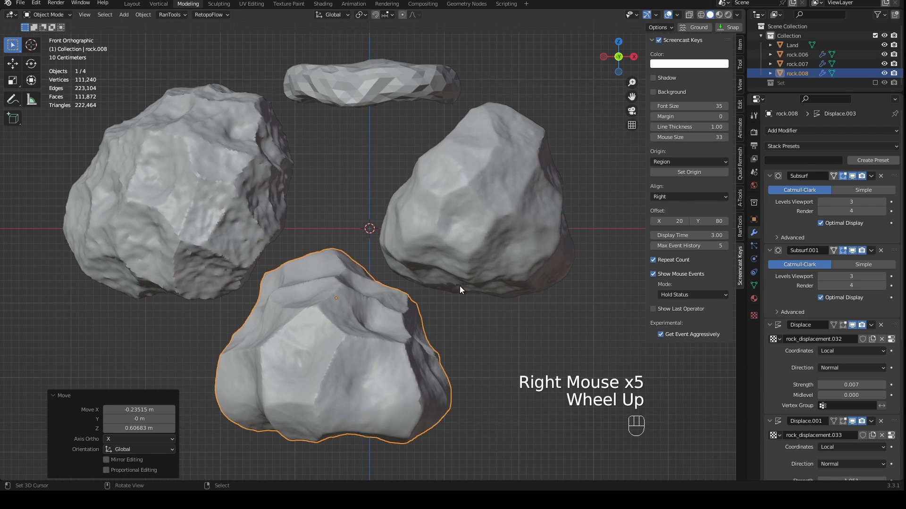
# - Compare the three generated rocks by selecting each of them in turn
pyautogui.rightClick(255, 215)
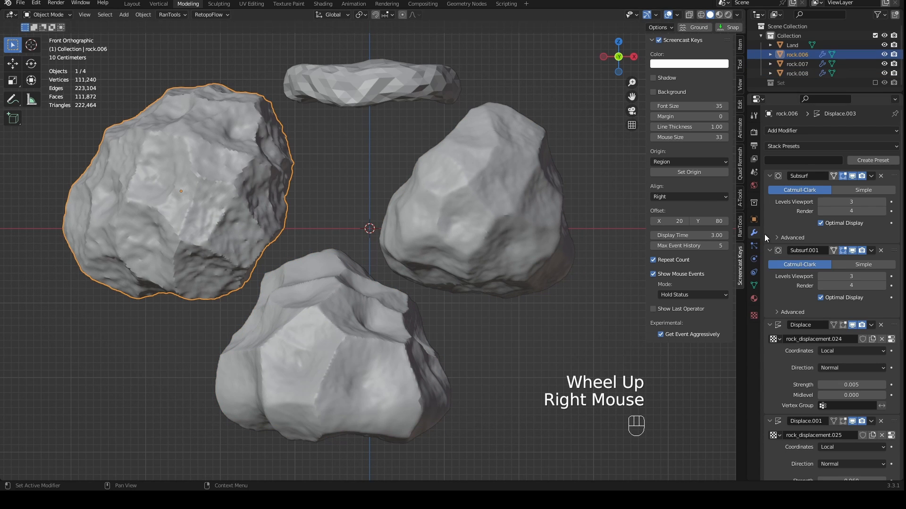
pyautogui.rightClick(530, 185)
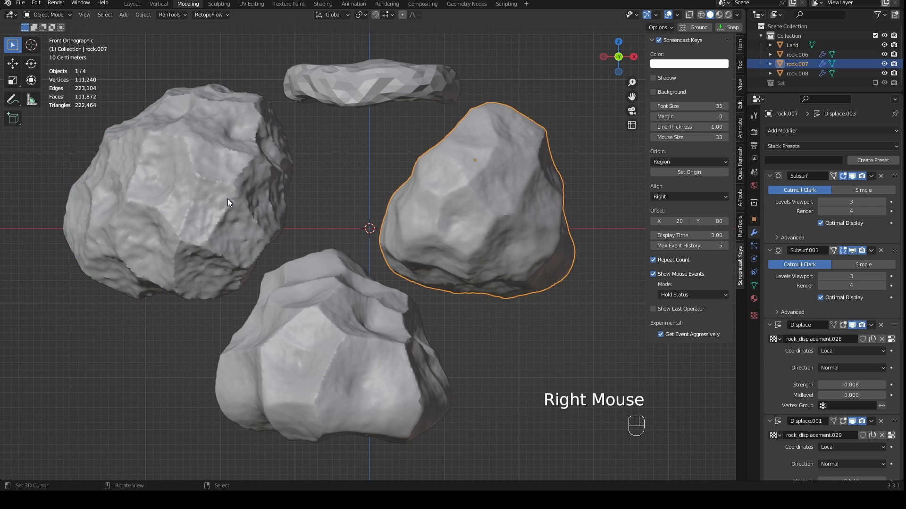
pyautogui.rightClick(227, 199)
pyautogui.rightClick(291, 335)
pyautogui.rightClick(248, 221)
pyautogui.rightClick(392, 213)
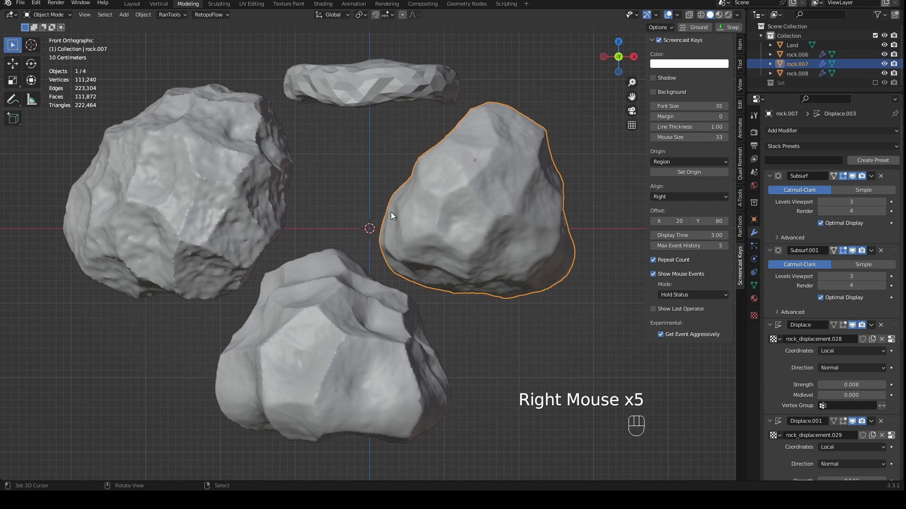
pyautogui.rightClick(273, 244)
pyautogui.rightClick(358, 283)
pyautogui.rightClick(434, 232)
pyautogui.rightClick(253, 213)
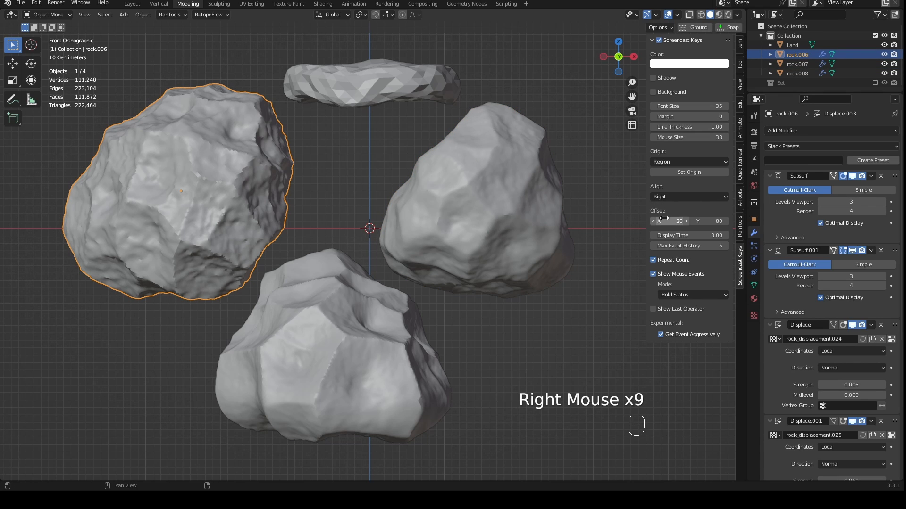
# - Preview rock.006 without its first Subsurf modifier, restore the modifier's display, and shade the rock flat
pyautogui.click(853, 176)
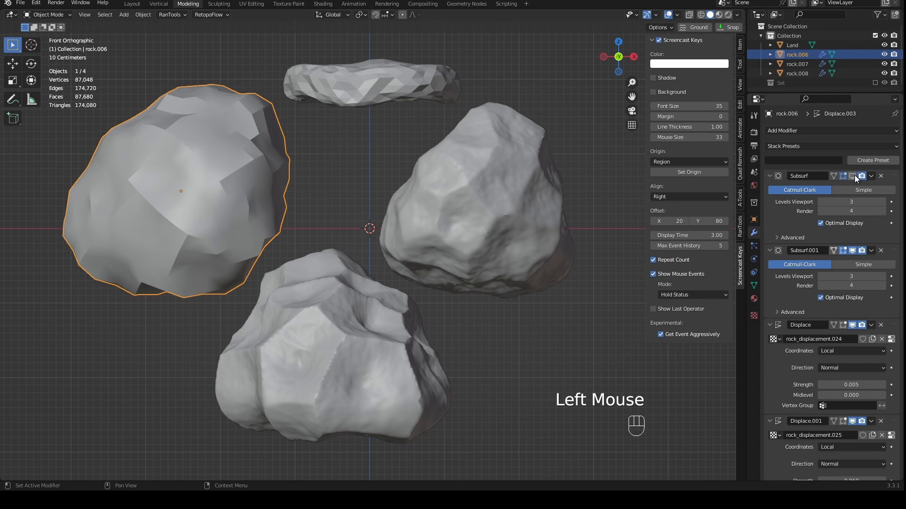
pyautogui.click(852, 176)
pyautogui.press('w')
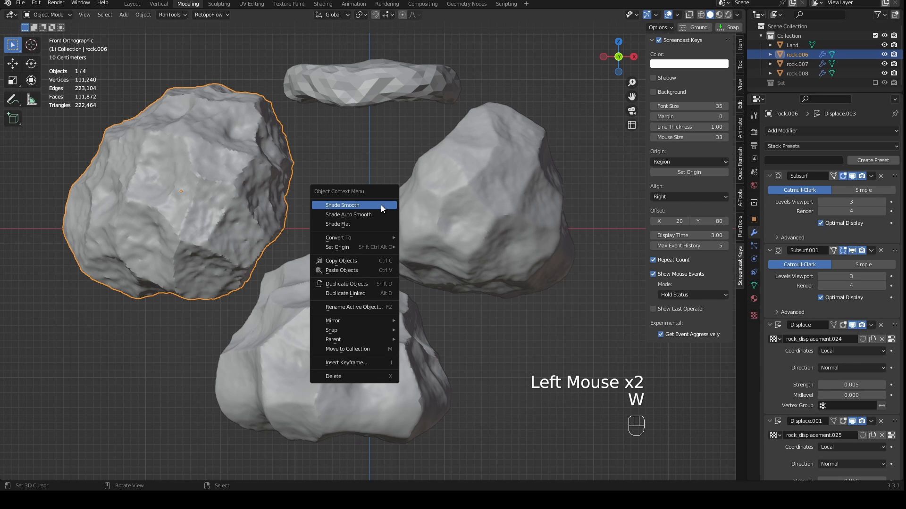
pyautogui.click(366, 224)
pyautogui.scroll(3, 257, 205)
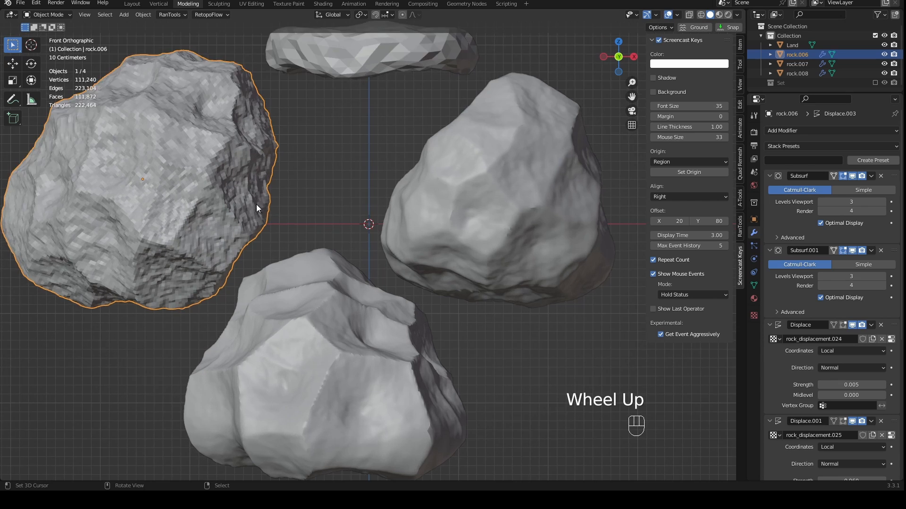
pyautogui.keyDown('shift'); pyautogui.moveTo(248, 210); pyautogui.dragTo(441, 183, button='middle'); pyautogui.keyUp('shift')
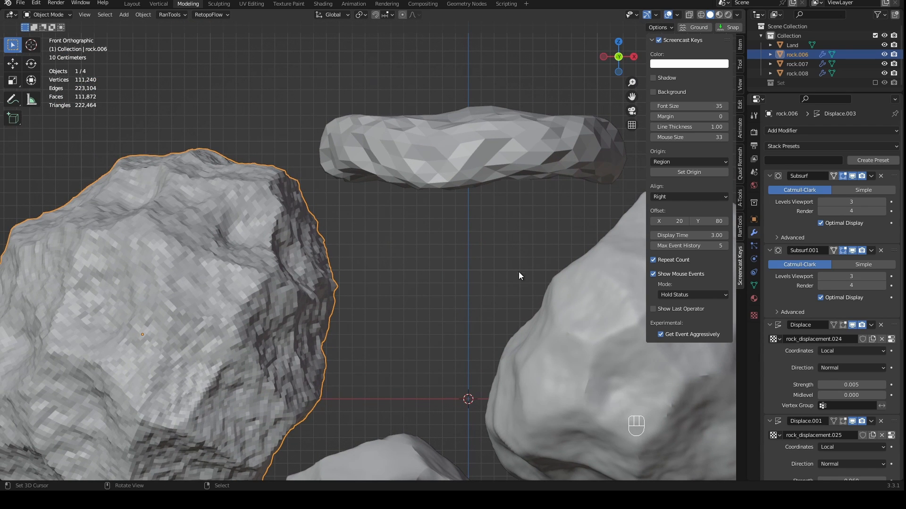
# - Remove the first Subsurf modifier from rock.006 after previewing the rock without it
pyautogui.click(852, 176)
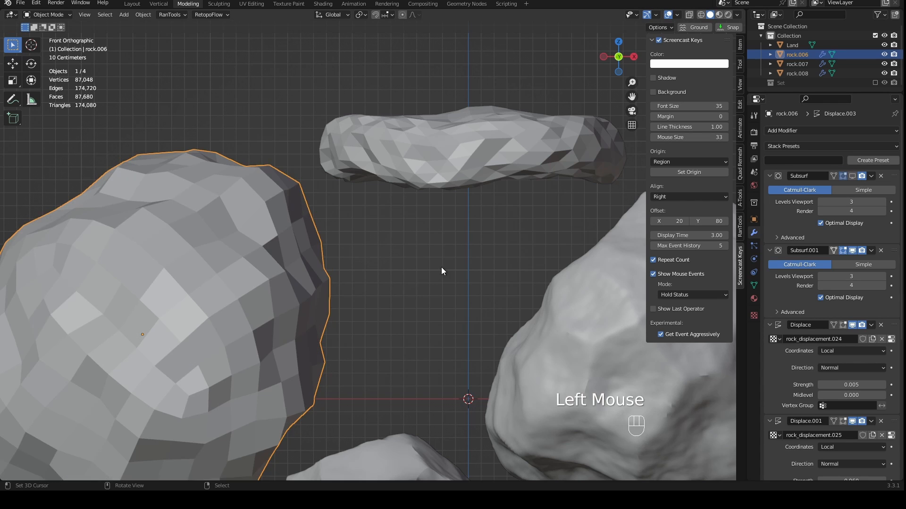
pyautogui.scroll(-3, 369, 273)
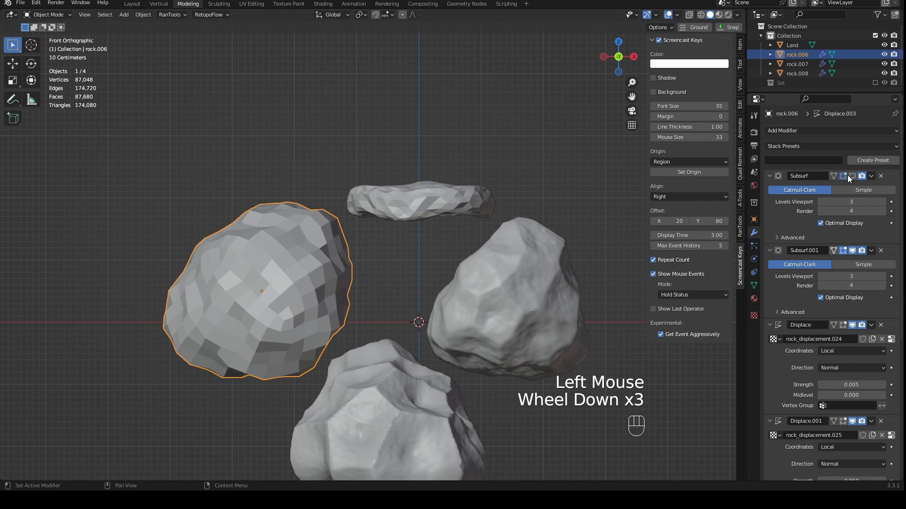
pyautogui.moveTo(330, 272); pyautogui.dragTo(496, 279, button='middle')
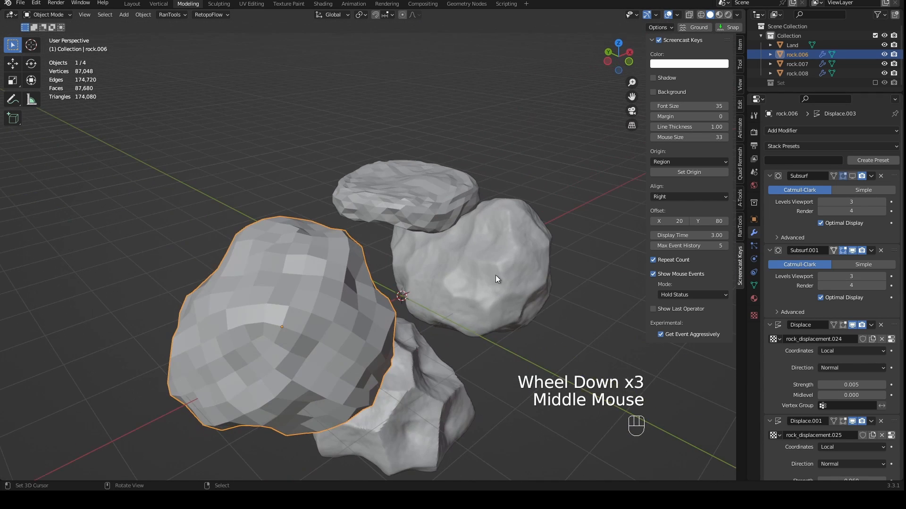
pyautogui.click(880, 177)
# - Remove the first Subsurf modifier from rock.007 and shade the rock flat
pyautogui.moveTo(547, 326); pyautogui.dragTo(486, 297, button='middle')
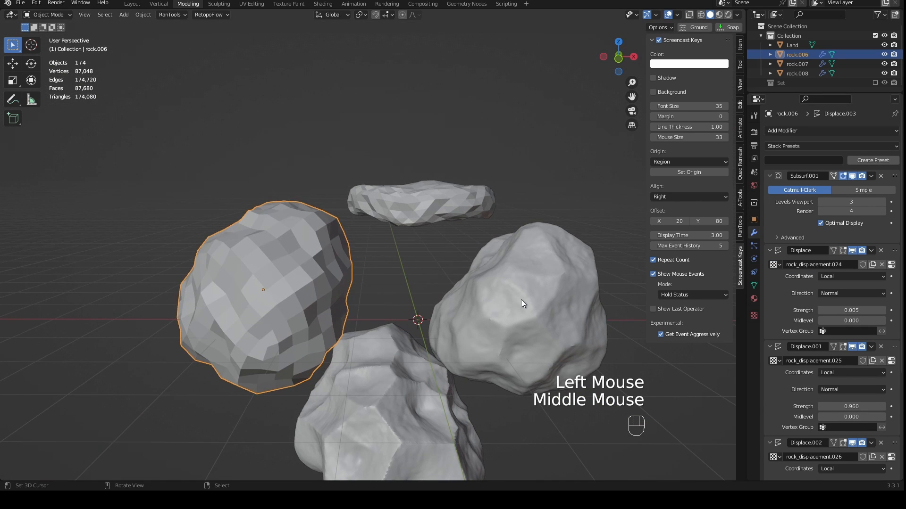
pyautogui.rightClick(521, 300)
pyautogui.click(881, 176)
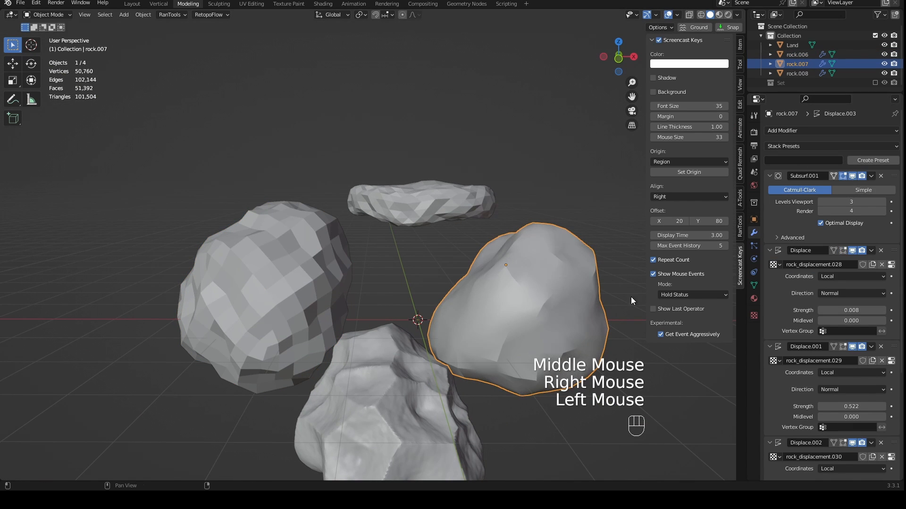
pyautogui.press('w')
pyautogui.click(579, 315)
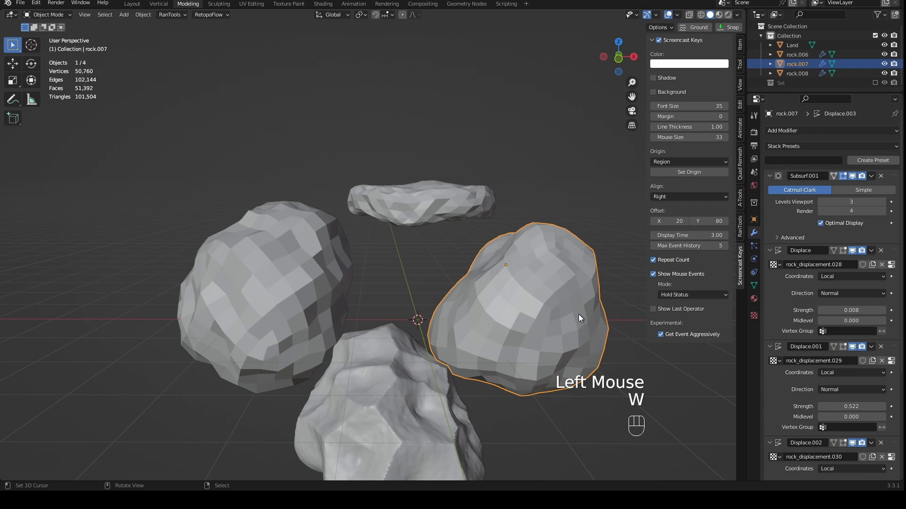
# - Shade rock.008 flat and remove its first Subsurf modifier
pyautogui.rightClick(423, 409)
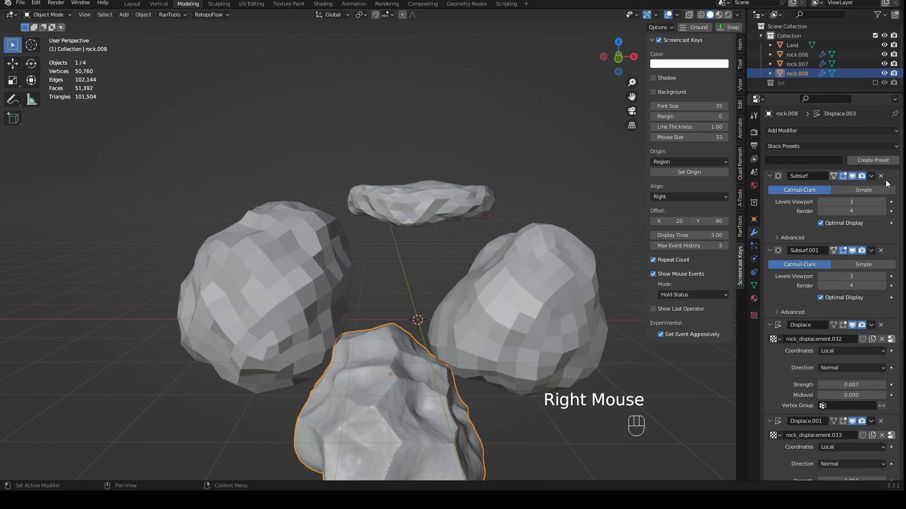
pyautogui.press('w')
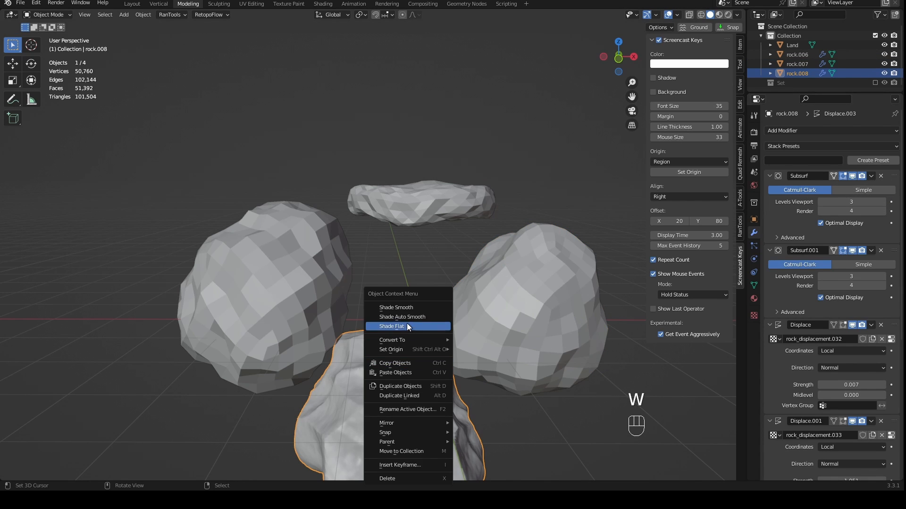
pyautogui.click(880, 175)
pyautogui.keyDown('shift'); pyautogui.moveTo(514, 335); pyautogui.dragTo(504, 249, button='middle'); pyautogui.keyUp('shift')
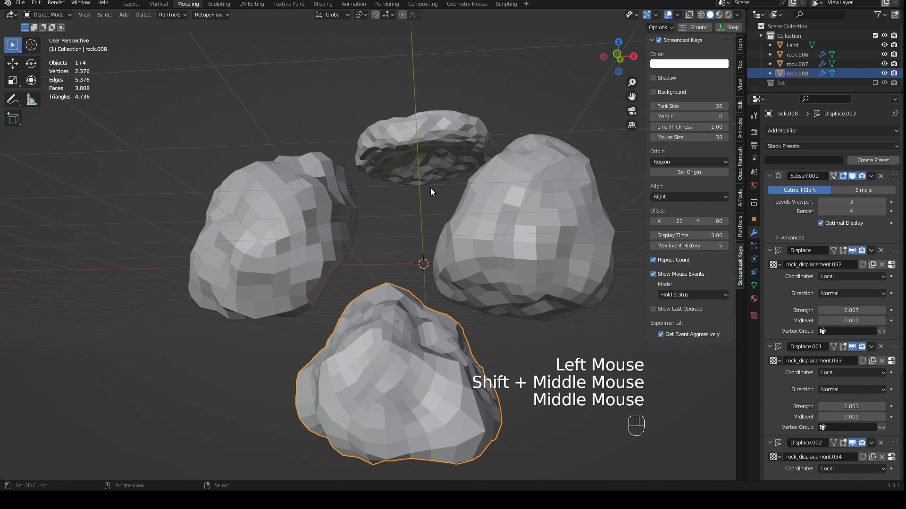
# - Examine the Land piece up close, switching briefly in and out of Edit Mode
pyautogui.moveTo(431, 188); pyautogui.dragTo(389, 219, button='middle')
pyautogui.scroll(1, 398, 180)
pyautogui.moveTo(441, 113); pyautogui.dragTo(448, 138, button='middle')
pyautogui.rightClick(448, 137)
pyautogui.moveTo(462, 175); pyautogui.dragTo(448, 137, button='middle')
pyautogui.scroll(1, 478, 198)
pyautogui.moveTo(468, 188); pyautogui.dragTo(471, 227, button='middle')
pyautogui.press('Tab')
pyautogui.press('Tab')
# - Convert rock.006, rock.007 and rock.008 to real geometry by applying Visual Geometry to Mesh
pyautogui.rightClick(471, 226)
pyautogui.keyDown('shift'); pyautogui.rightClick(356, 332); pyautogui.keyUp('shift')
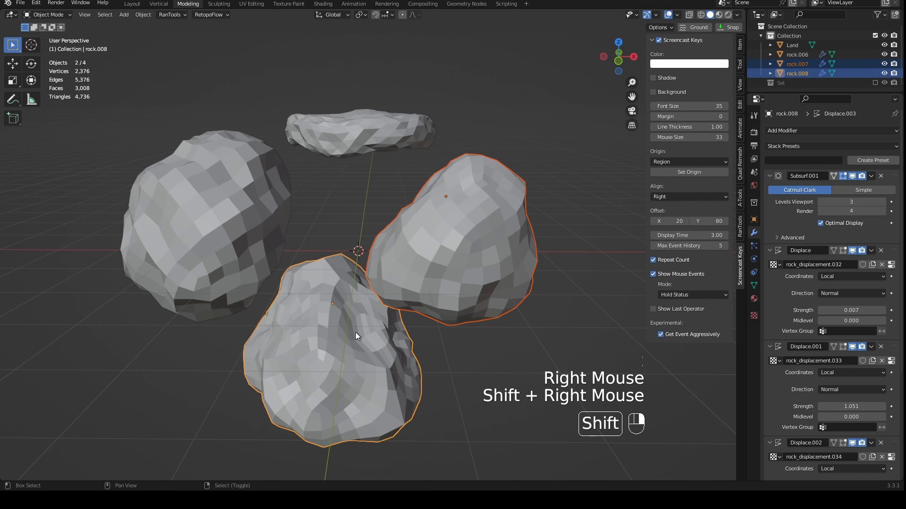
pyautogui.keyDown('shift'); pyautogui.rightClick(244, 245); pyautogui.keyUp('shift')
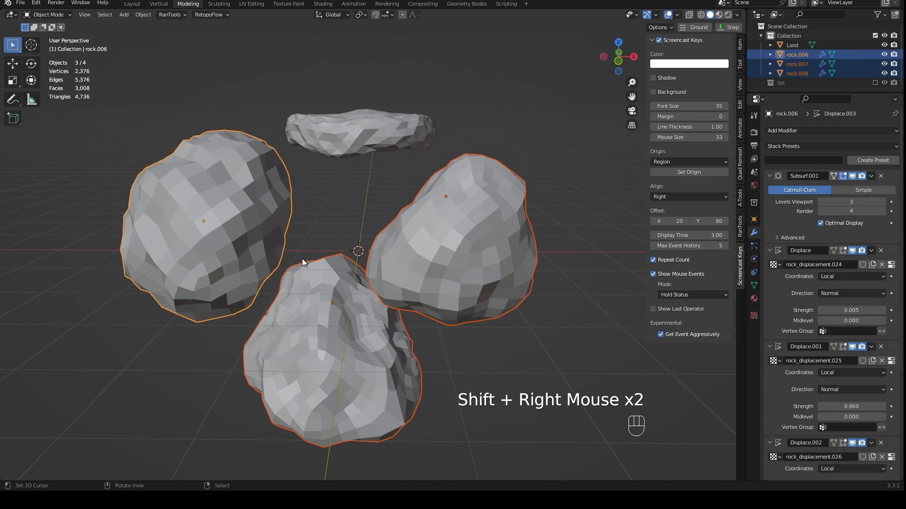
pyautogui.hotkey('ctrl', 'a')
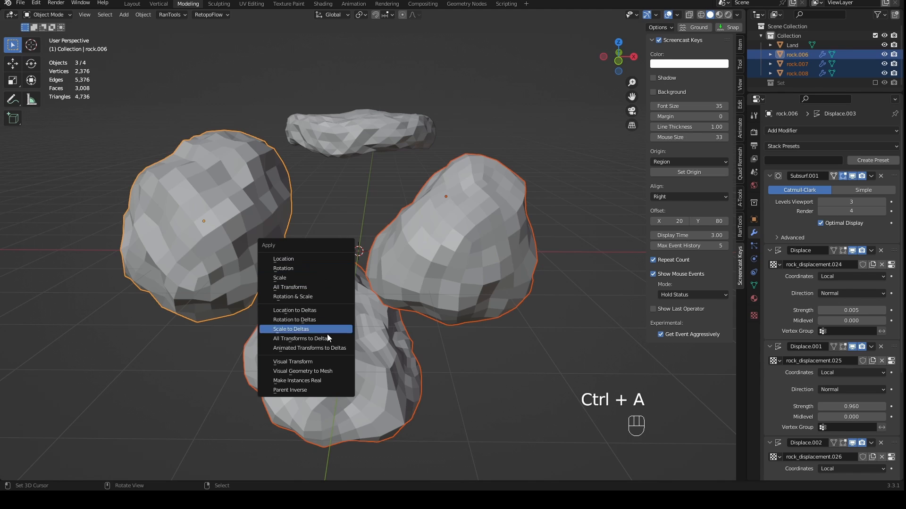
pyautogui.click(299, 369)
# - Check each of the three rocks for remaining modifiers and inspect rock.007's mesh in Edit Mode
pyautogui.rightClick(458, 273)
pyautogui.rightClick(347, 322)
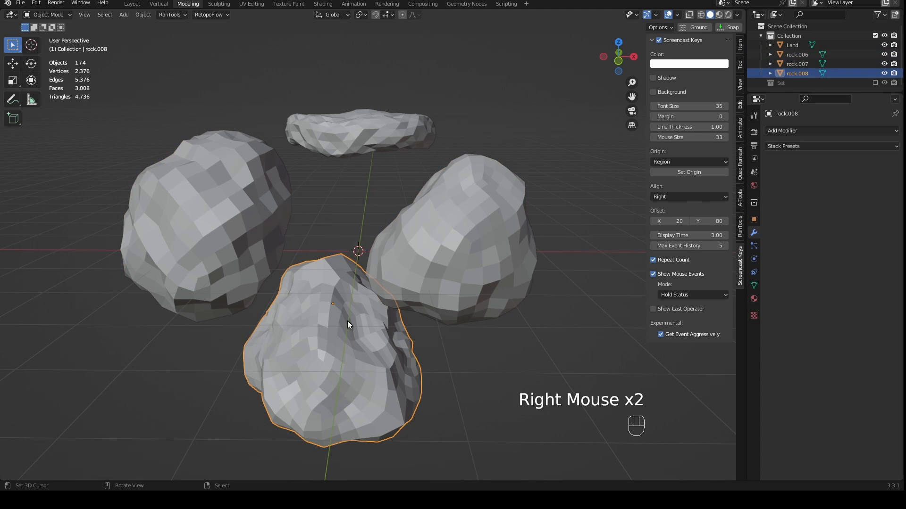
pyautogui.rightClick(236, 242)
pyautogui.rightClick(435, 251)
pyautogui.rightClick(246, 236)
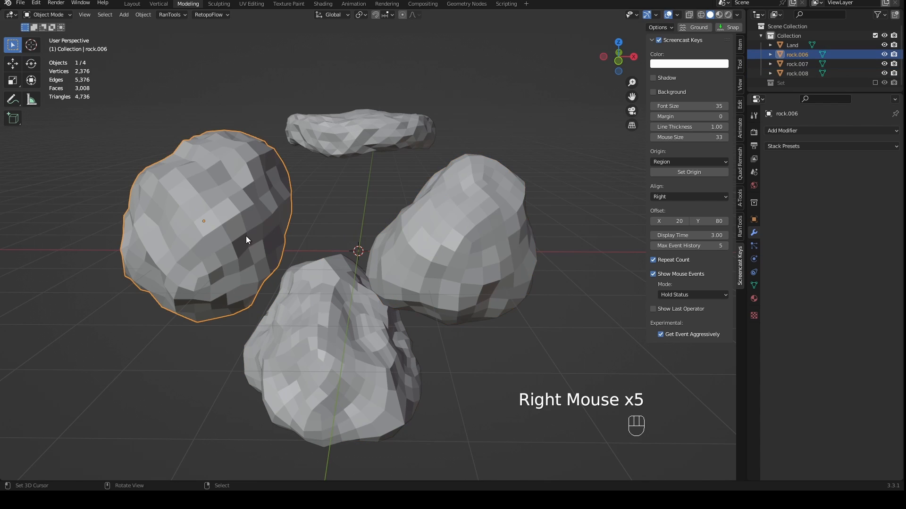
pyautogui.rightClick(478, 253)
pyautogui.press('Tab')
pyautogui.moveTo(437, 257); pyautogui.dragTo(458, 260, button='middle')
pyautogui.press('KP_1')
pyautogui.press('Tab')
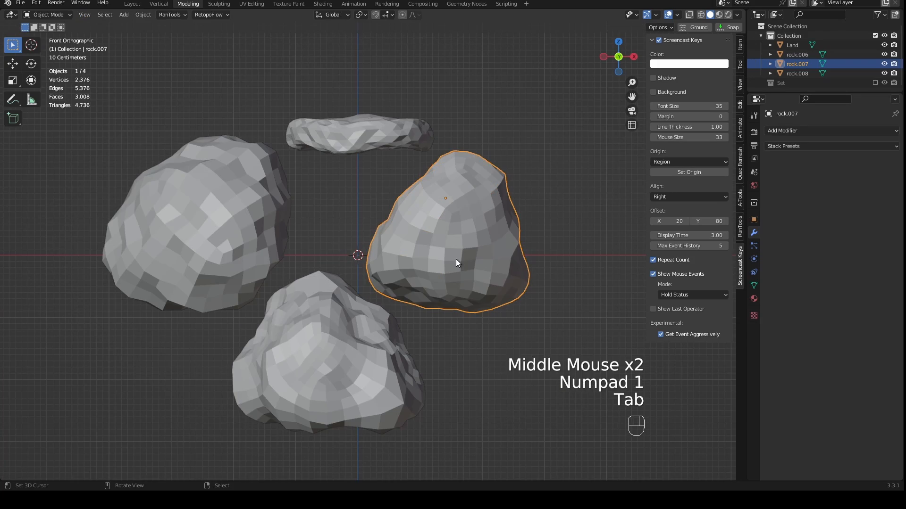
# - Triangulate all faces of rock.006, rock.007 and rock.008 together and return to Object Mode
pyautogui.keyDown('shift'); pyautogui.rightClick(244, 229); pyautogui.keyUp('shift')
pyautogui.keyDown('shift'); pyautogui.rightClick(329, 322); pyautogui.keyUp('shift')
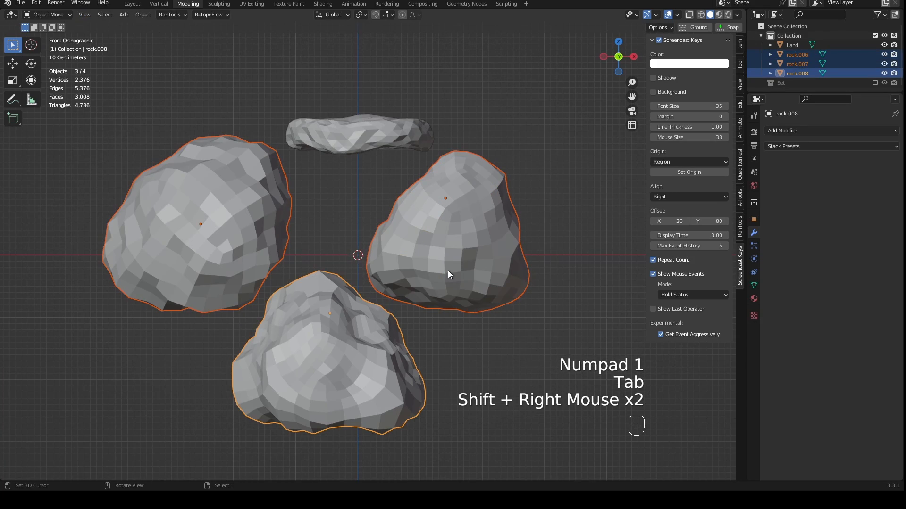
pyautogui.press('Tab')
pyautogui.moveTo(448, 271); pyautogui.dragTo(257, 241, button='middle')
pyautogui.scroll(-2, 386, 323)
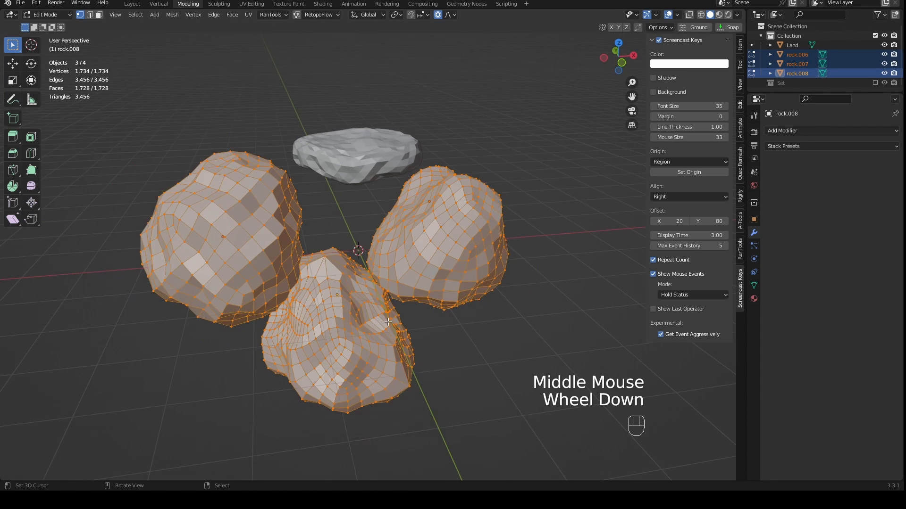
pyautogui.moveTo(386, 323); pyautogui.dragTo(418, 191, button='middle')
pyautogui.hotkey('ctrl', 't')
pyautogui.scroll(2, 410, 302)
pyautogui.press('Tab')
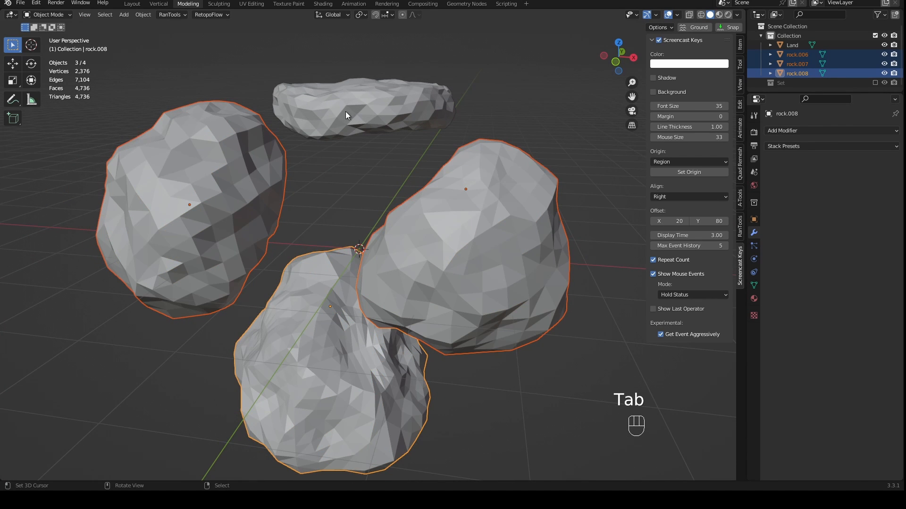
# - Apply the Randomize transform to all vertices of the three rocks in Edit Mode
pyautogui.press('Tab')
pyautogui.moveTo(494, 352)
pyautogui.mouseDown(button='middle')
pyautogui.moveTo(521, 366)
pyautogui.moveTo(505, 351)
pyautogui.mouseUp(button='middle')
pyautogui.scroll(-1, 514, 359)
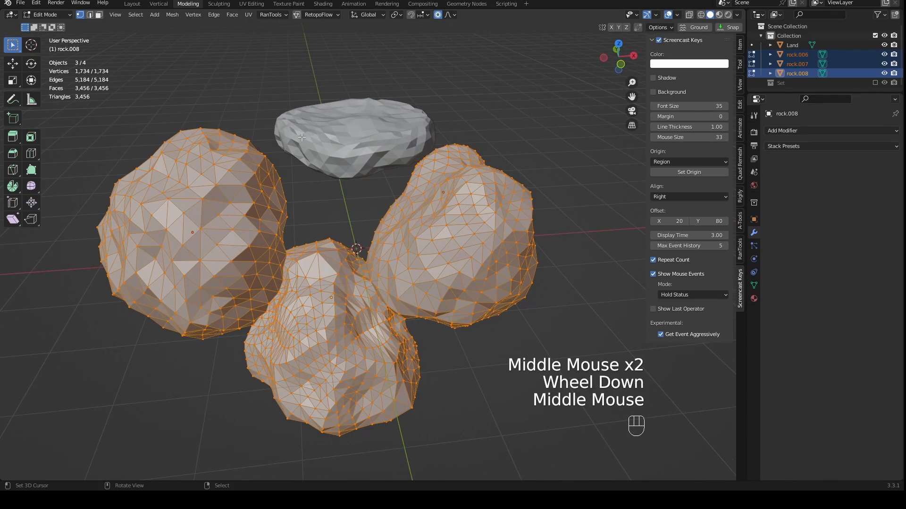
pyautogui.click(168, 16)
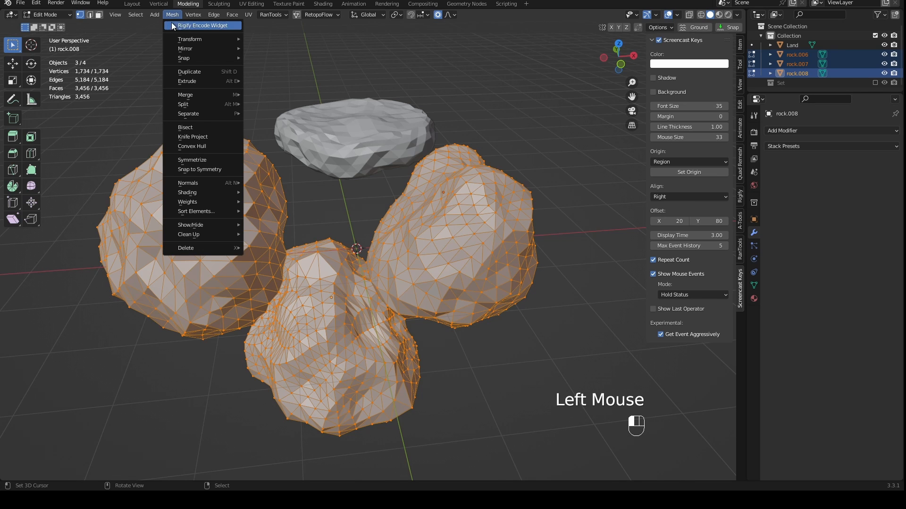
pyautogui.moveTo(177, 38)
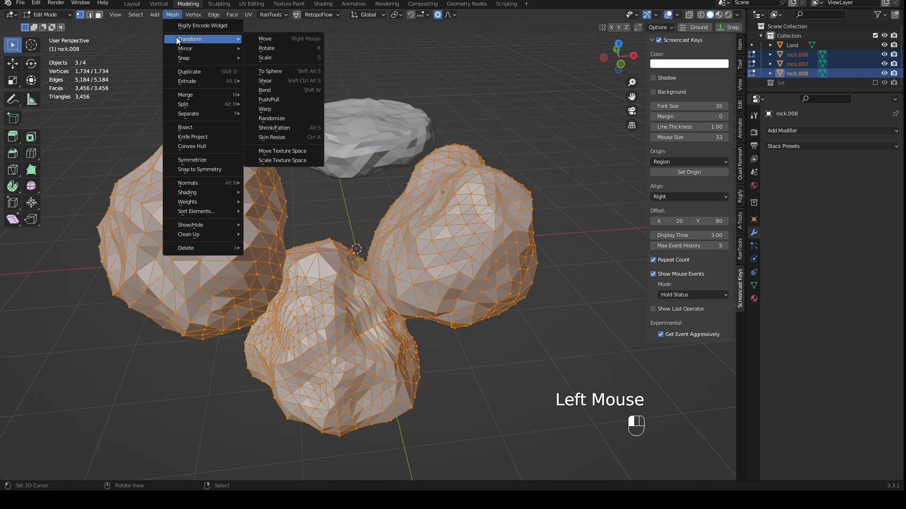
pyautogui.click(291, 120)
pyautogui.scroll(3, 345, 344)
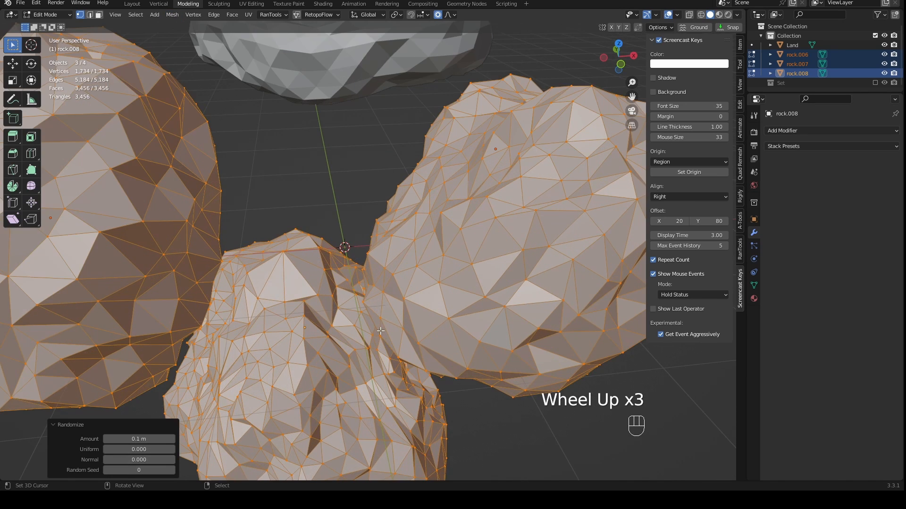
pyautogui.moveTo(381, 331); pyautogui.dragTo(345, 286, button='middle')
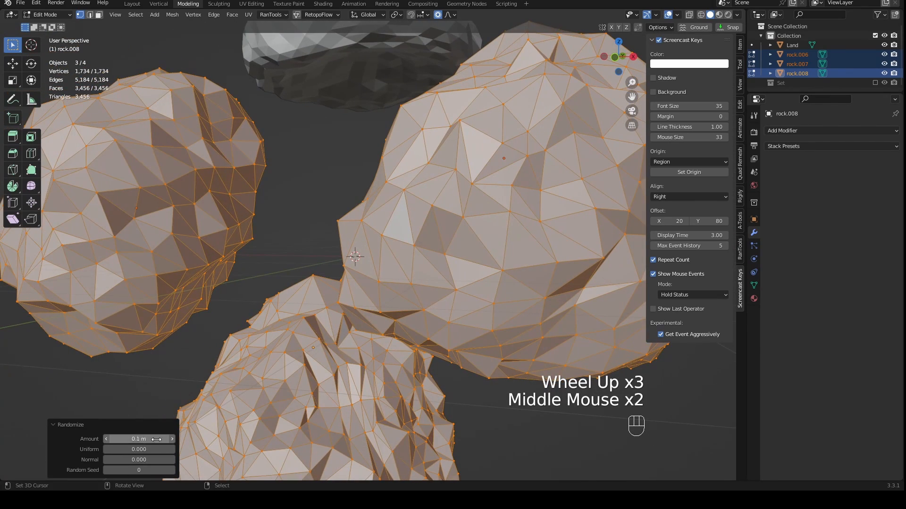
# - Adjust the Randomize amount up and down, settling on 0.05 m
pyautogui.click(172, 438)
pyautogui.click(173, 438)
pyautogui.click(173, 438)
pyautogui.click(173, 439)
pyautogui.click(172, 439)
pyautogui.click(173, 438)
pyautogui.click(173, 439)
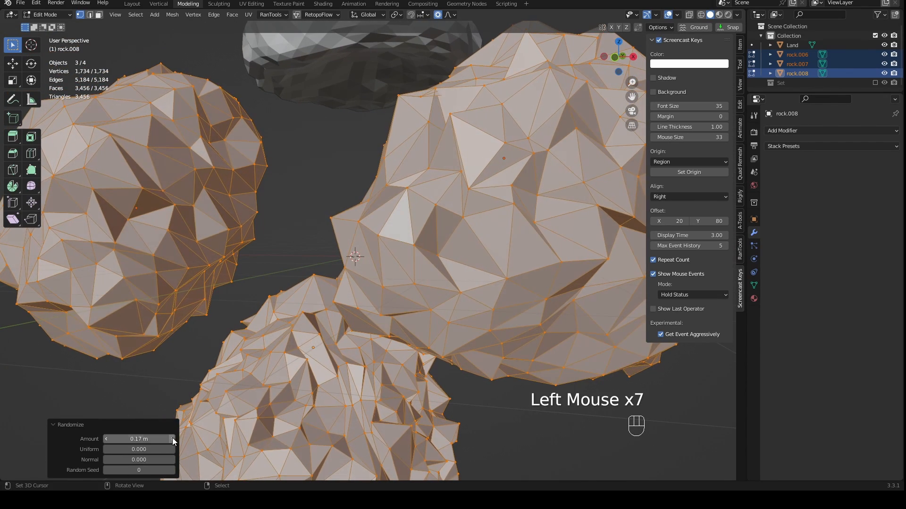
pyautogui.click(107, 439)
pyautogui.click(106, 438)
pyautogui.click(106, 439)
pyautogui.doubleClick(106, 438)
pyautogui.click(106, 438)
pyautogui.doubleClick(106, 438)
pyautogui.click(106, 439)
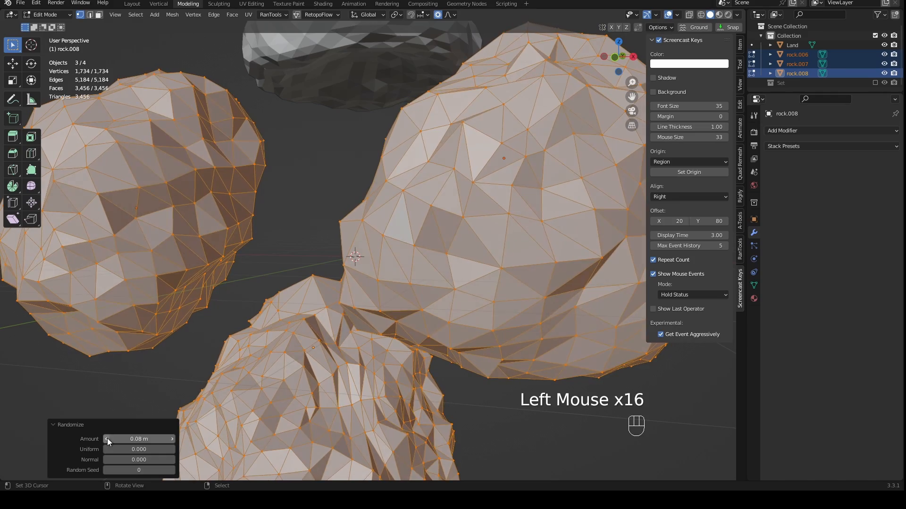
pyautogui.click(108, 439)
pyautogui.click(108, 439)
pyautogui.click(107, 439)
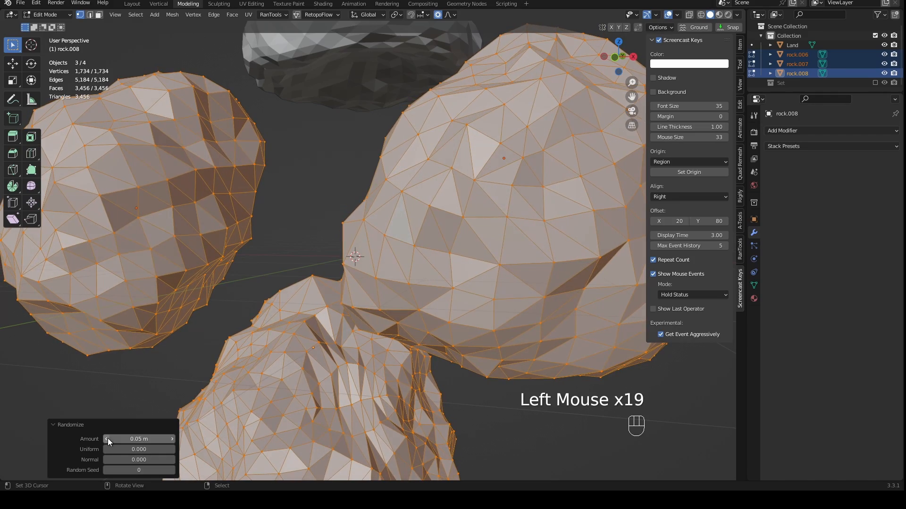
# - Leave Edit Mode and scale rock.006, rock.007 and rock.008 together to about 0.315 of their size
pyautogui.moveTo(107, 439); pyautogui.dragTo(425, 392, button='middle')
pyautogui.scroll(-2, 417, 328)
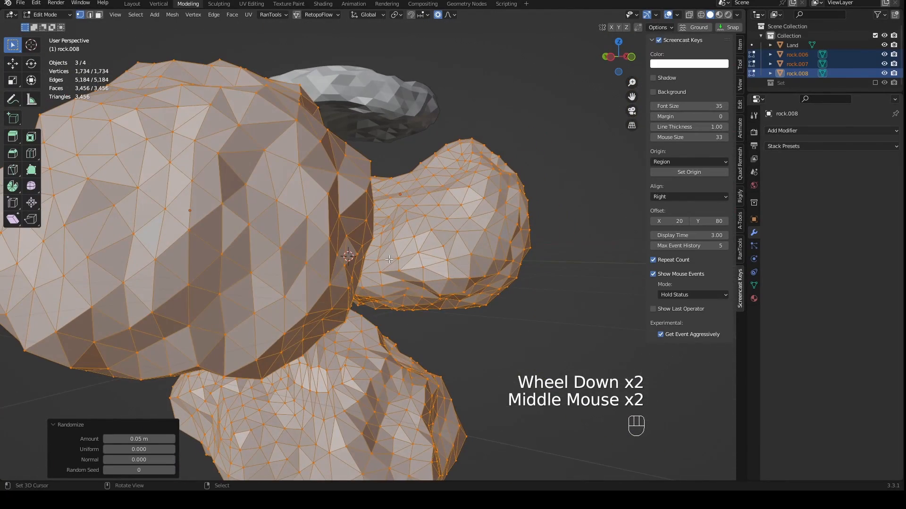
pyautogui.moveTo(388, 259); pyautogui.dragTo(356, 250, button='middle')
pyautogui.scroll(-2, 357, 254)
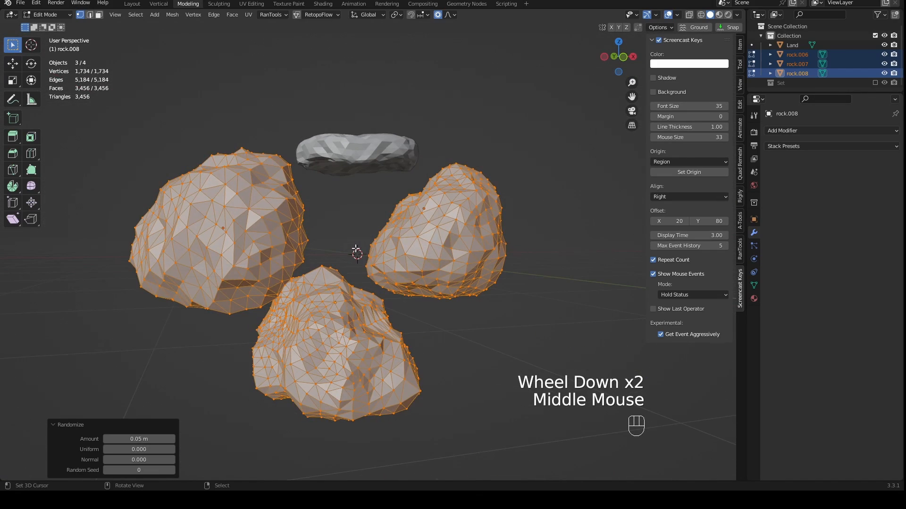
pyautogui.press('KP_1')
pyautogui.scroll(2, 354, 245)
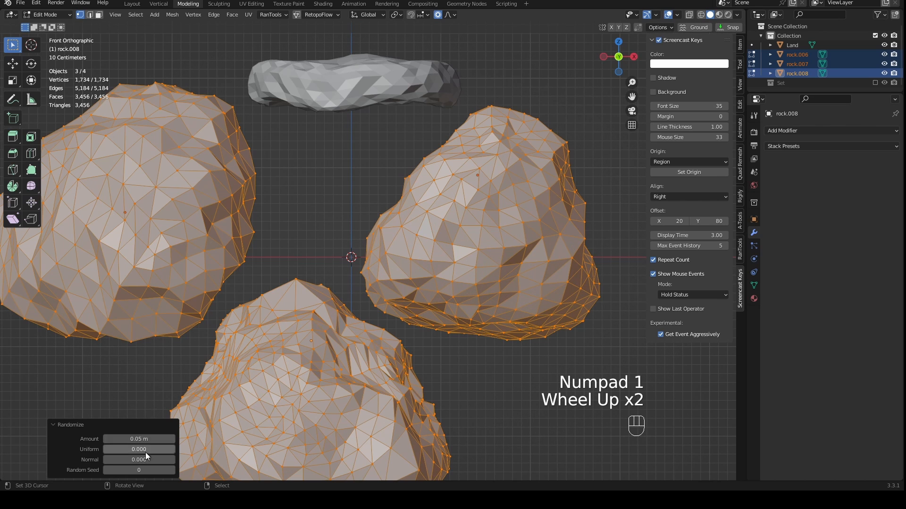
pyautogui.press('Tab')
pyautogui.scroll(-3, 452, 260)
pyautogui.rightClick(452, 261)
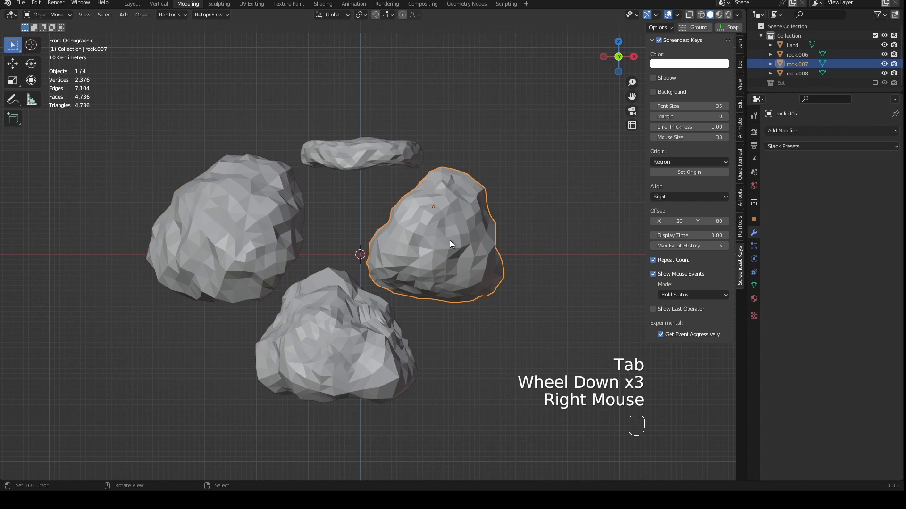
pyautogui.keyDown('shift'); pyautogui.rightClick(289, 243); pyautogui.keyUp('shift')
pyautogui.keyDown('shift'); pyautogui.rightClick(338, 310); pyautogui.keyUp('shift')
pyautogui.press('s')
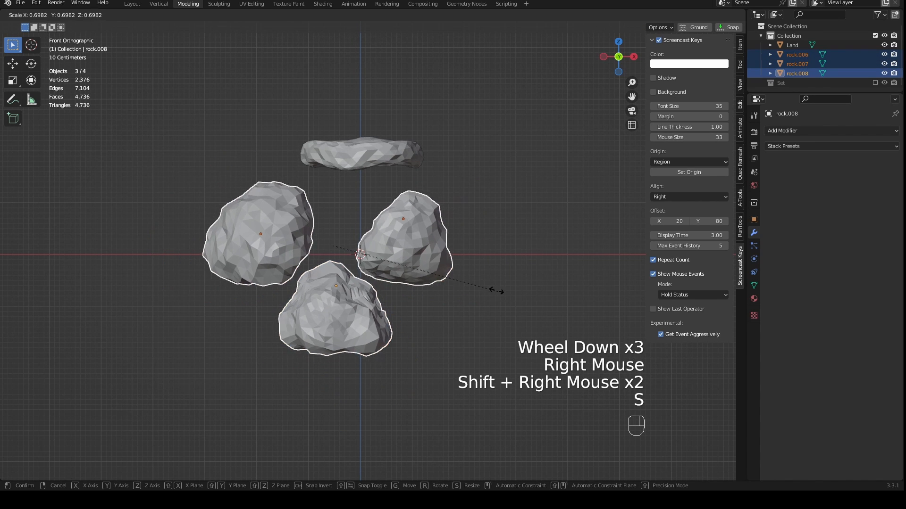
pyautogui.click(406, 268)
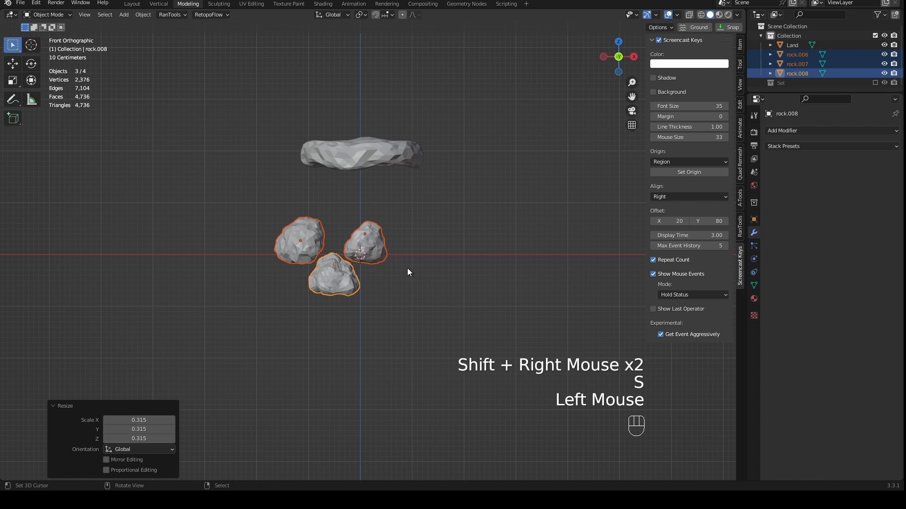
# - Spread the three rocks apart beneath the Land piece in the bottom view, moving rock.006 about 0.41 m in X and 0.15 m in Y
pyautogui.press('KP_1')
pyautogui.keyDown('shift'); pyautogui.moveTo(406, 266); pyautogui.dragTo(389, 299, button='middle'); pyautogui.keyUp('shift')
pyautogui.keyDown('shift'); pyautogui.scroll(1, 389, 298); pyautogui.keyUp('shift')
pyautogui.scroll(2, 388, 299)
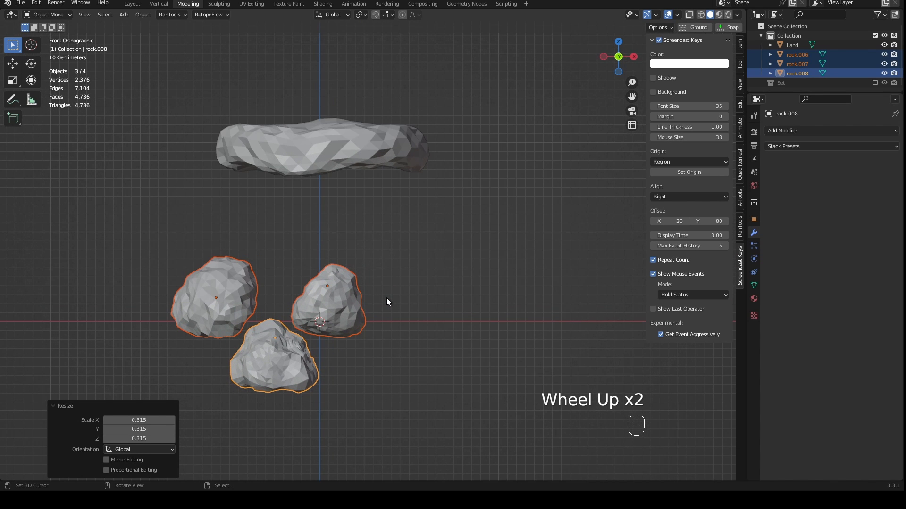
pyautogui.press('ctrl')
pyautogui.press('ctrl+KP_7')
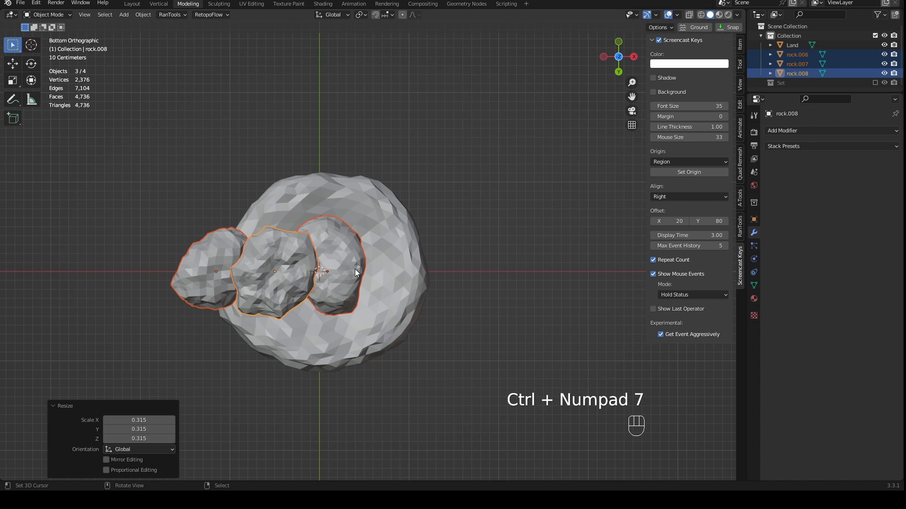
pyautogui.moveTo(354, 272); pyautogui.dragTo(391, 270, button='right')
pyautogui.moveTo(297, 262); pyautogui.dragTo(330, 214, button='right')
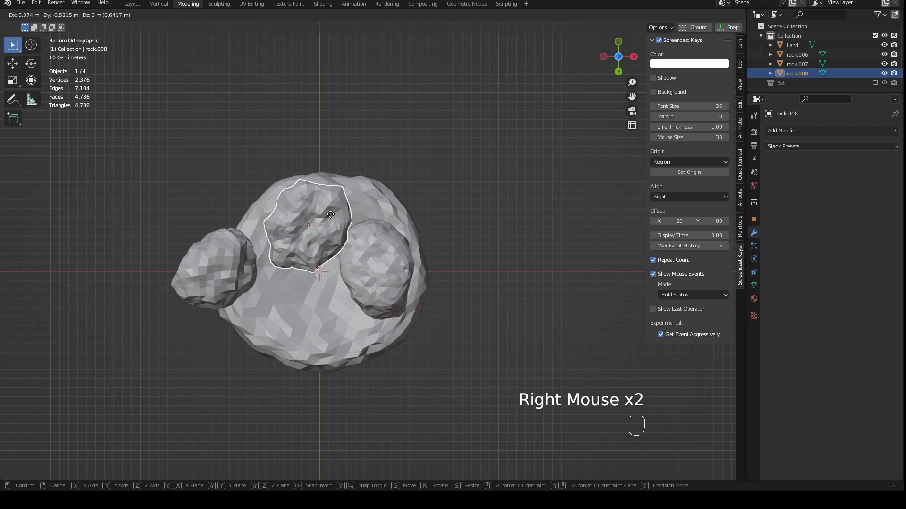
pyautogui.moveTo(233, 266); pyautogui.dragTo(271, 280, button='right')
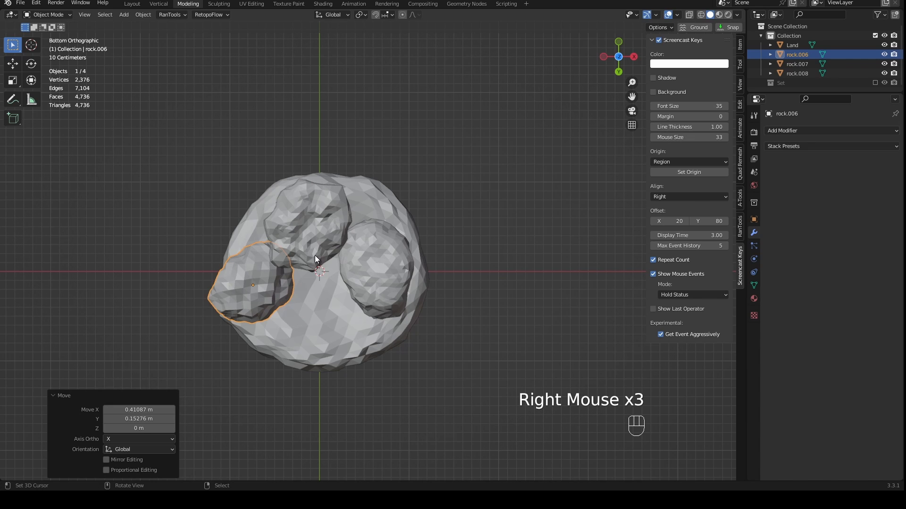
# - Select all three rocks and scale them down further as a group under the Land piece
pyautogui.keyDown('shift'); pyautogui.rightClick(307, 244); pyautogui.keyUp('shift')
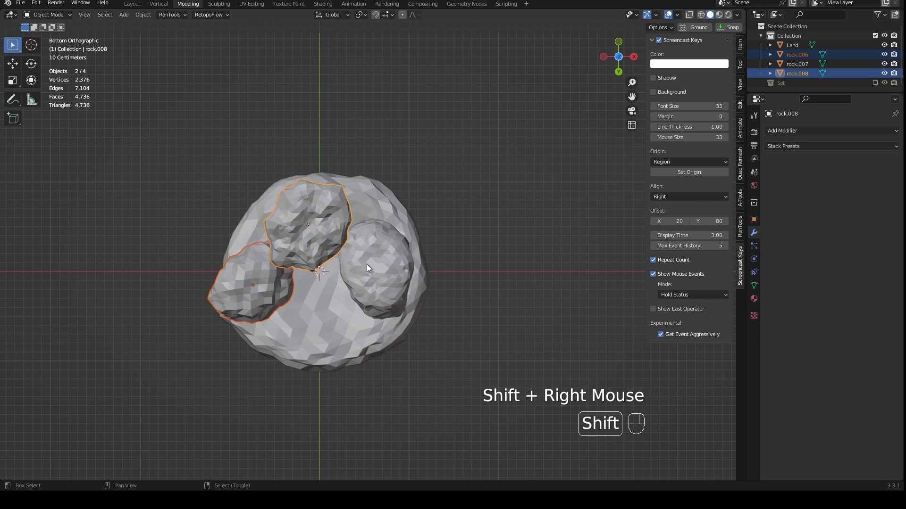
pyautogui.keyDown('shift'); pyautogui.rightClick(366, 265); pyautogui.keyUp('shift')
pyautogui.press('s')
pyautogui.rightClick(499, 309)
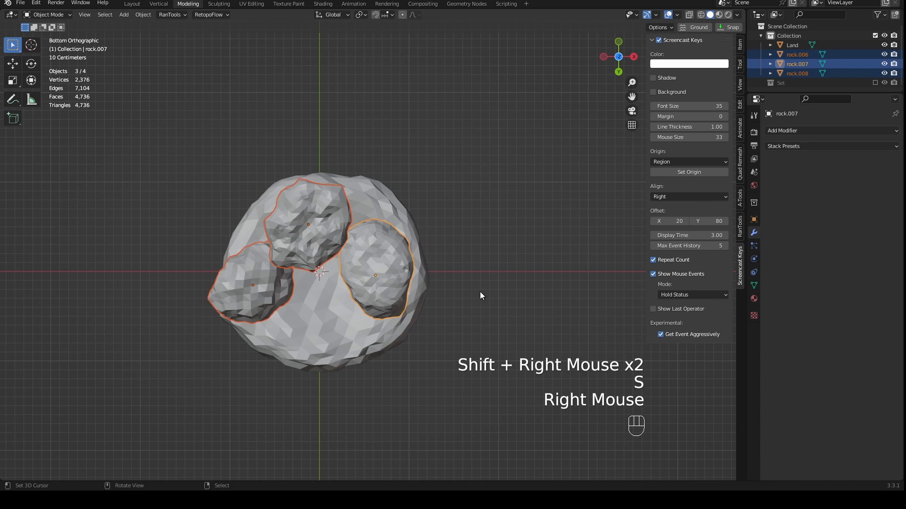
pyautogui.press('s')
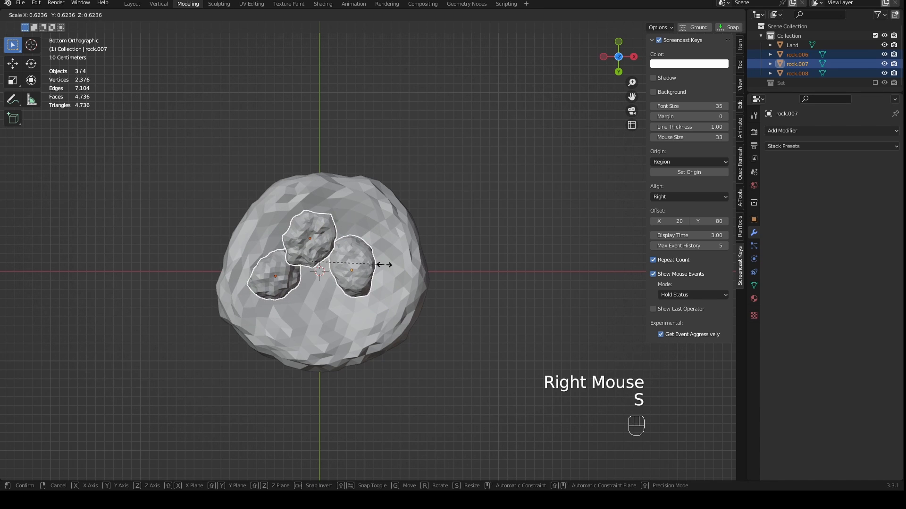
pyautogui.click(395, 269)
# - Move rock.008, rock.007 and rock.006 outward to form a spaced arc along one half of Land's underside
pyautogui.moveTo(311, 237); pyautogui.dragTo(317, 217, button='right')
pyautogui.moveTo(361, 260); pyautogui.dragTo(378, 237, button='right')
pyautogui.moveTo(284, 279); pyautogui.dragTo(295, 253, button='right')
# - Duplicate rock.008 and place the copy about 0.44 m in X and 1.09 m in Y away, below rock.007
pyautogui.rightClick(324, 221)
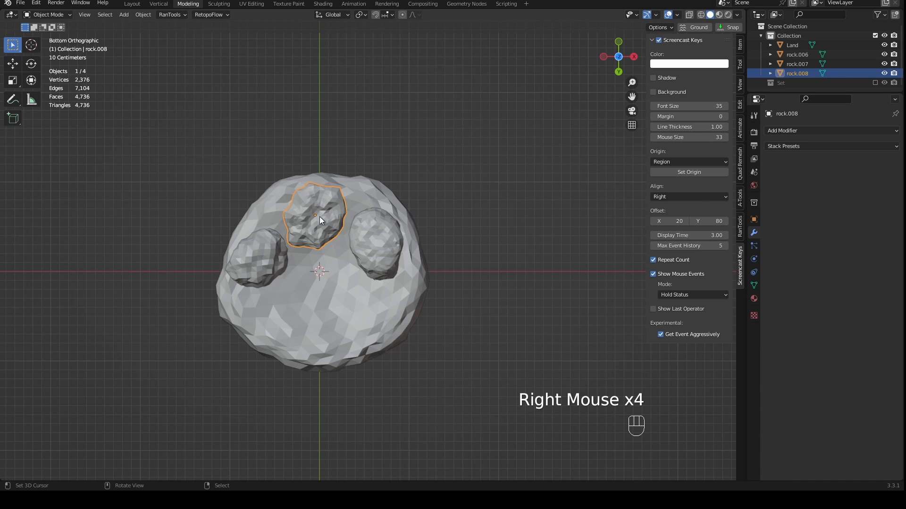
pyautogui.hotkey('shift', 'd')
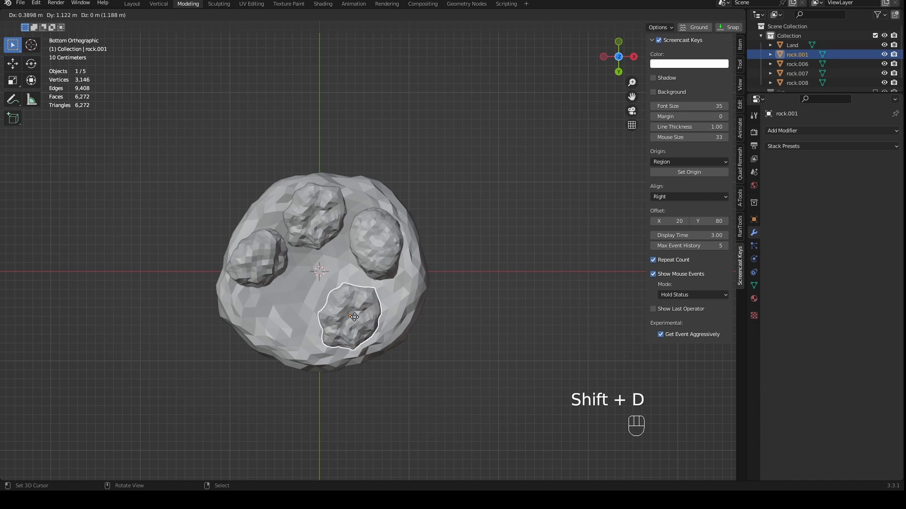
pyautogui.click(353, 295)
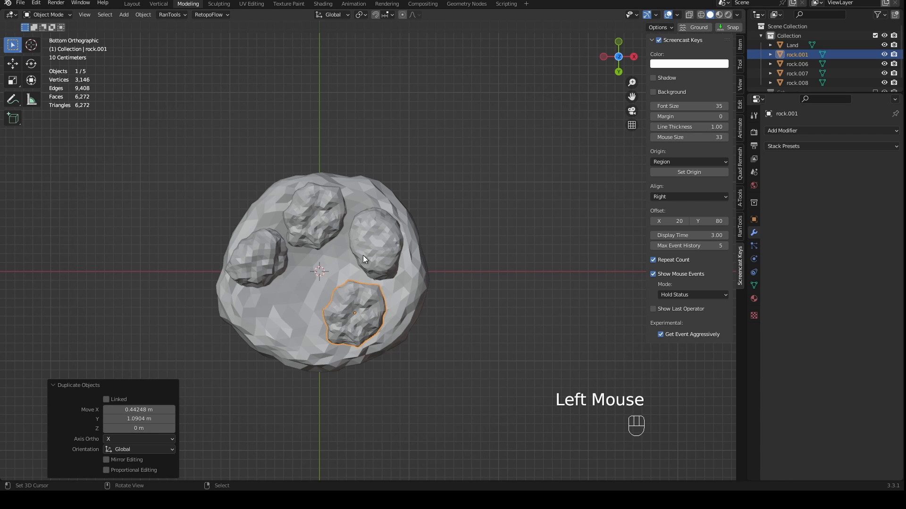
# - Create a linked duplicate of rock.006 and place it about 0.29 m in X and 0.64 m in Y away
pyautogui.rightClick(262, 258)
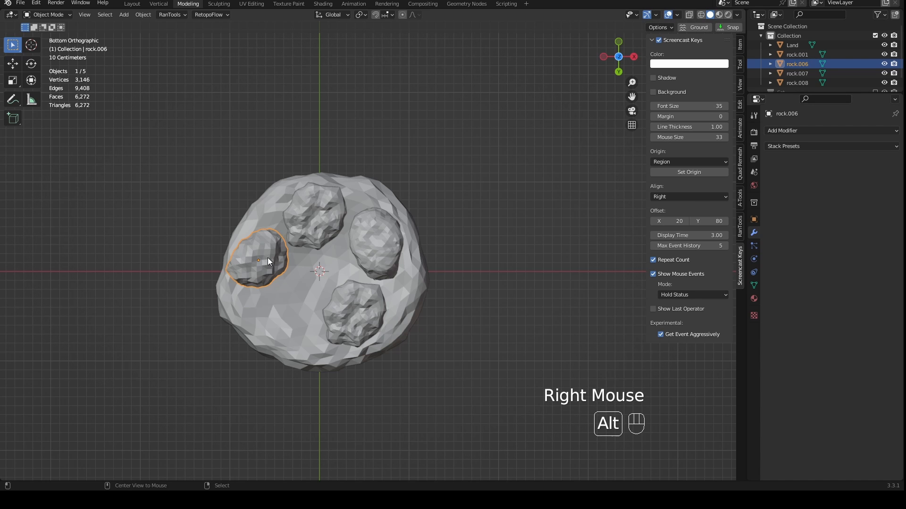
pyautogui.hotkey('alt', 'd')
pyautogui.click(294, 316)
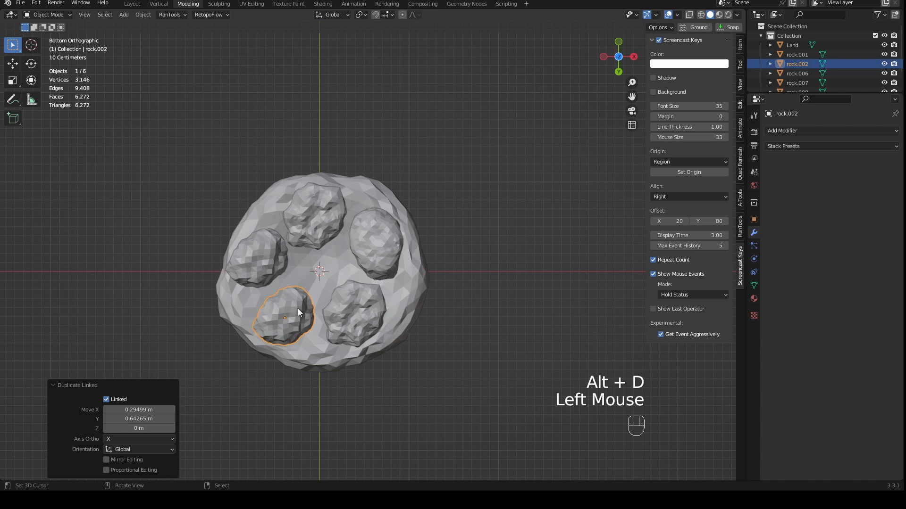
# - Pull a corner vertex of rock.008 about 0.63 m in X and -0.55 m in Y with proportional editing
pyautogui.scroll(2, 331, 285)
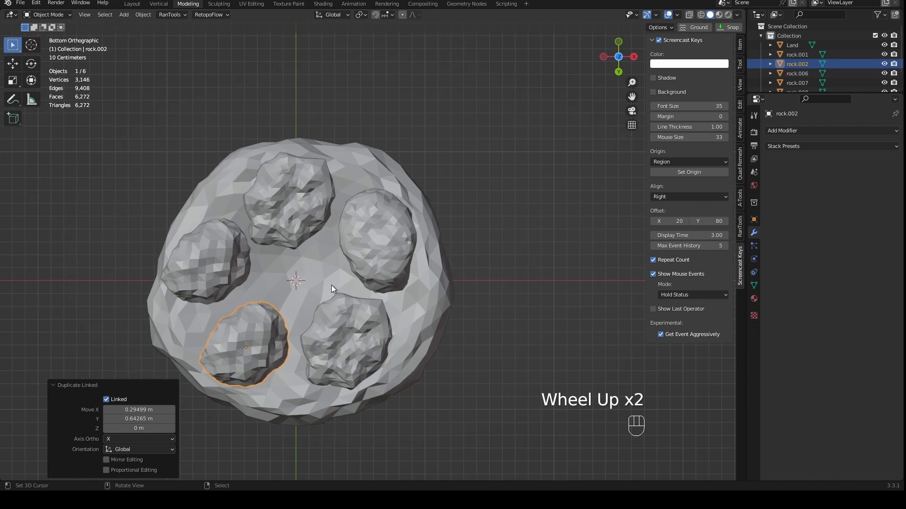
pyautogui.rightClick(299, 228)
pyautogui.keyDown('shift'); pyautogui.rightClick(344, 325); pyautogui.keyUp('shift')
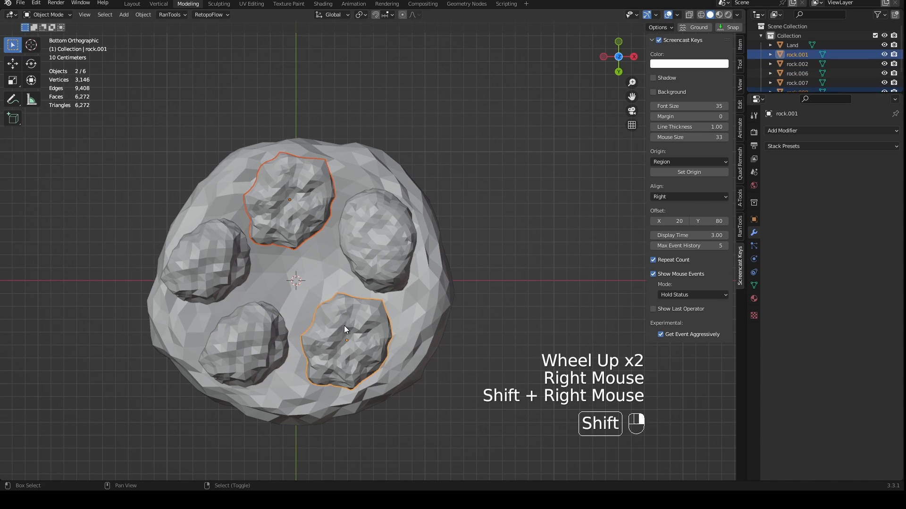
pyautogui.rightClick(315, 225)
pyautogui.press('Tab')
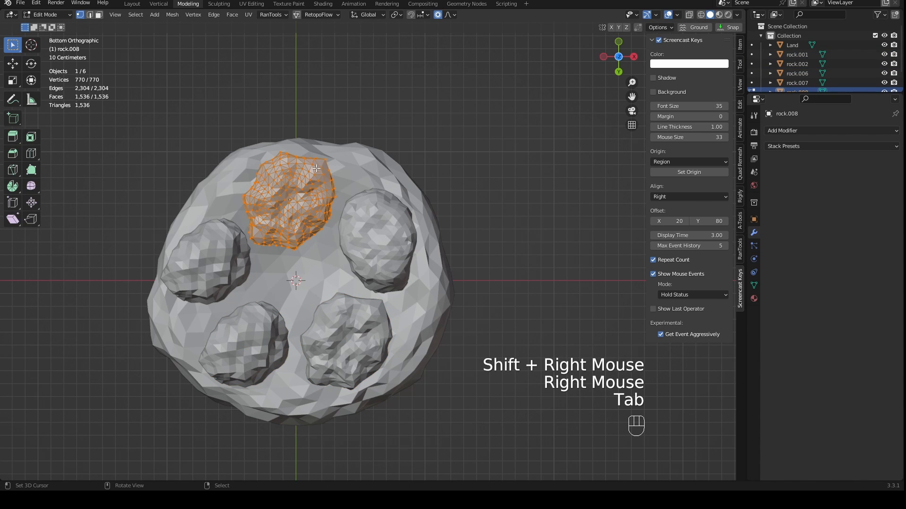
pyautogui.moveTo(322, 161); pyautogui.dragTo(406, 88, button='right')
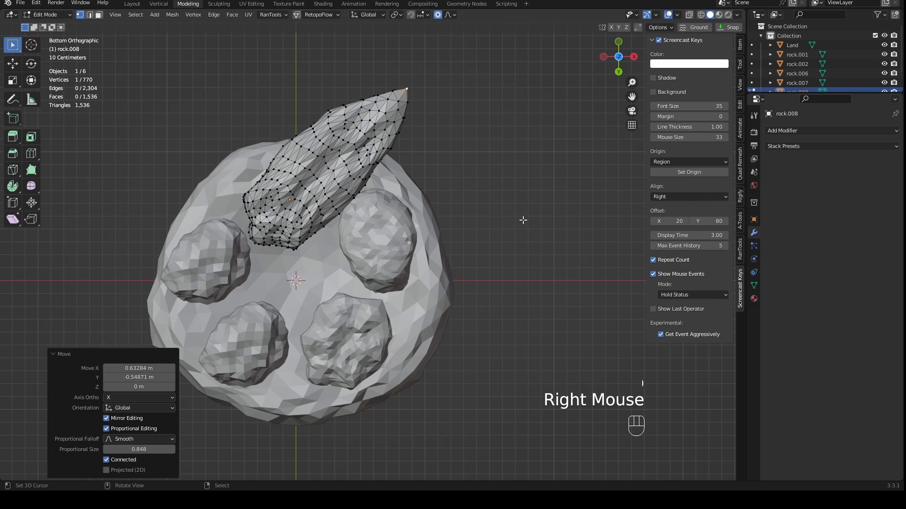
pyautogui.press('Tab')
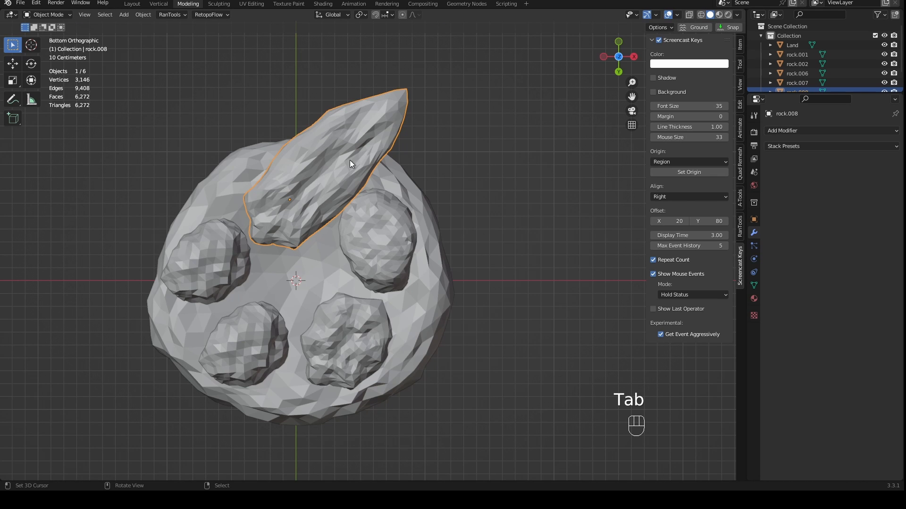
# - Stretch rock.006 by pulling an outer vertex past Land's edge with proportional editing
pyautogui.rightClick(523, 299)
pyautogui.rightClick(233, 268)
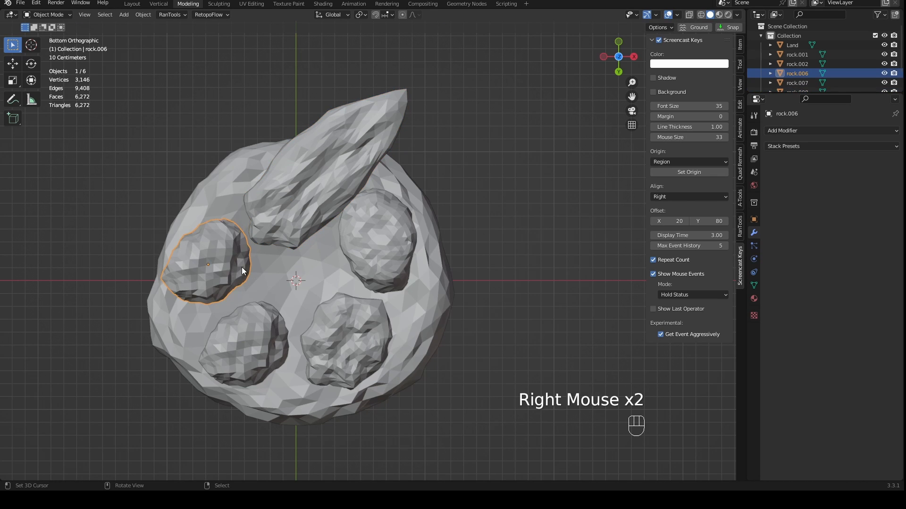
pyautogui.press('Tab')
pyautogui.moveTo(182, 249); pyautogui.dragTo(116, 182, button='right')
pyautogui.press('Tab')
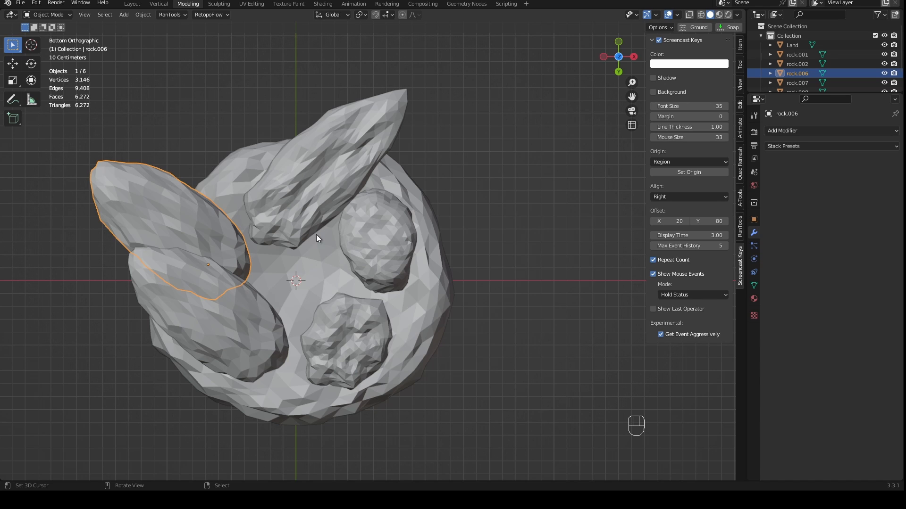
# - Compare the edited rock.008 with rock.006 and its linked copy rock.002 by selecting them in turn
pyautogui.rightClick(310, 205)
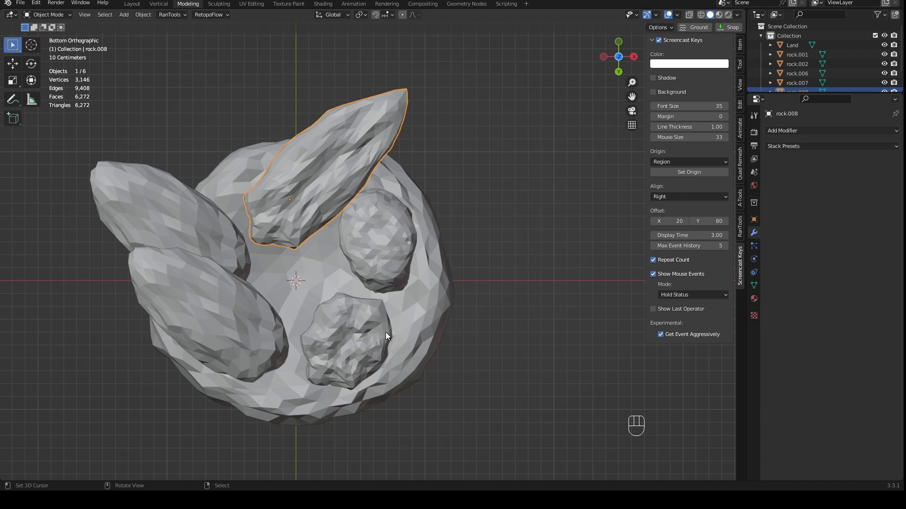
pyautogui.rightClick(203, 276)
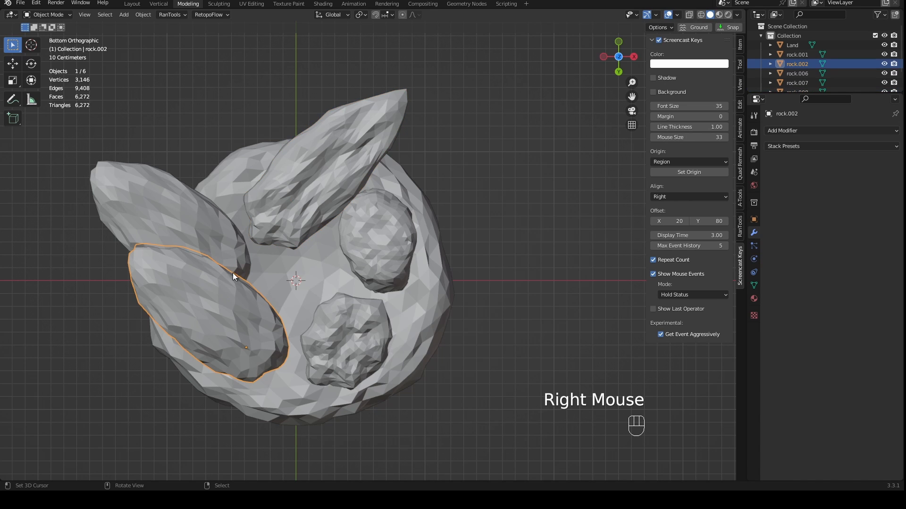
pyautogui.rightClick(194, 215)
pyautogui.rightClick(230, 241)
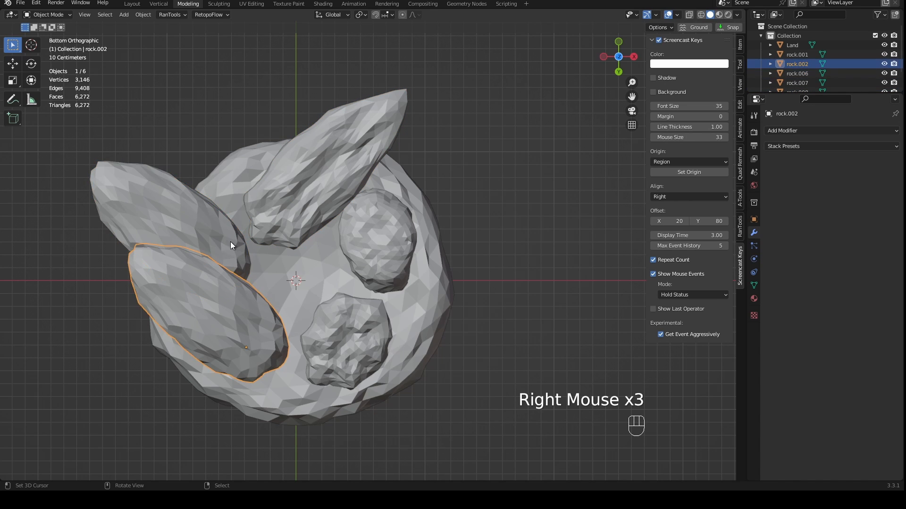
pyautogui.rightClick(225, 239)
pyautogui.rightClick(245, 323)
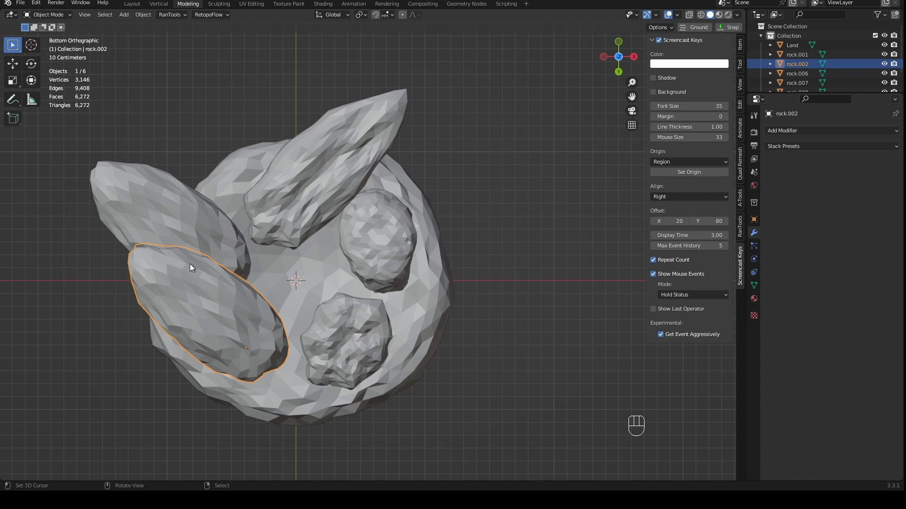
pyautogui.rightClick(181, 207)
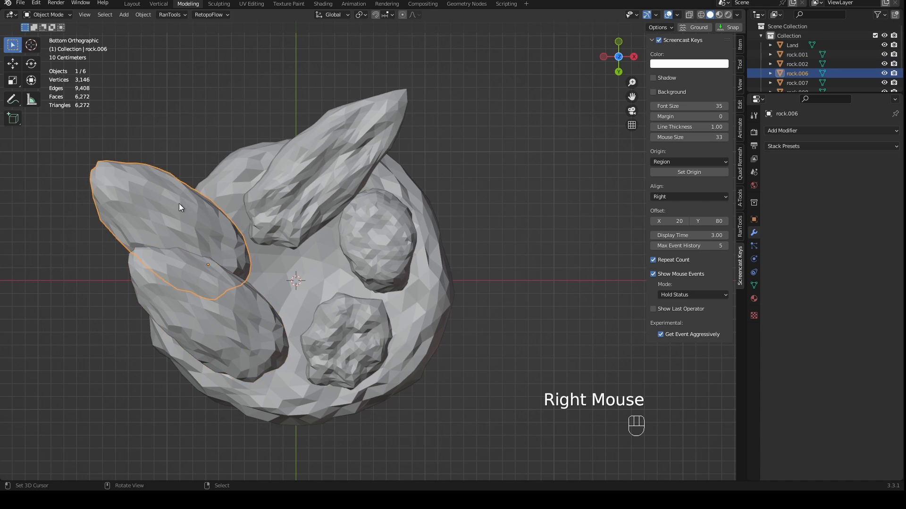
# - Scale rock.002 down to about 0.48 of its size
pyautogui.rightClick(208, 297)
pyautogui.press('s')
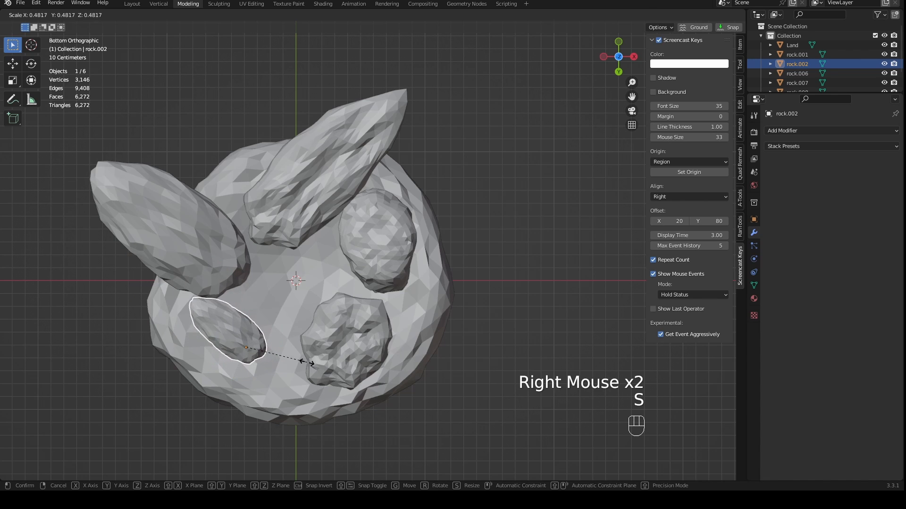
pyautogui.click(258, 306)
# - Scale rock.006 to 0.82 and nudge one of its mesh vertices about 0.03 m in X and -0.05 m in Y
pyautogui.rightClick(207, 263)
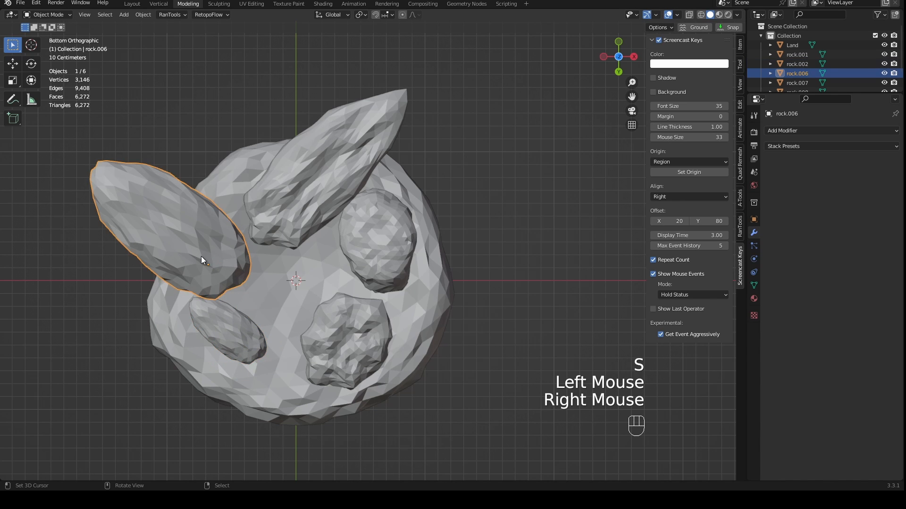
pyautogui.press('s')
pyautogui.click(289, 282)
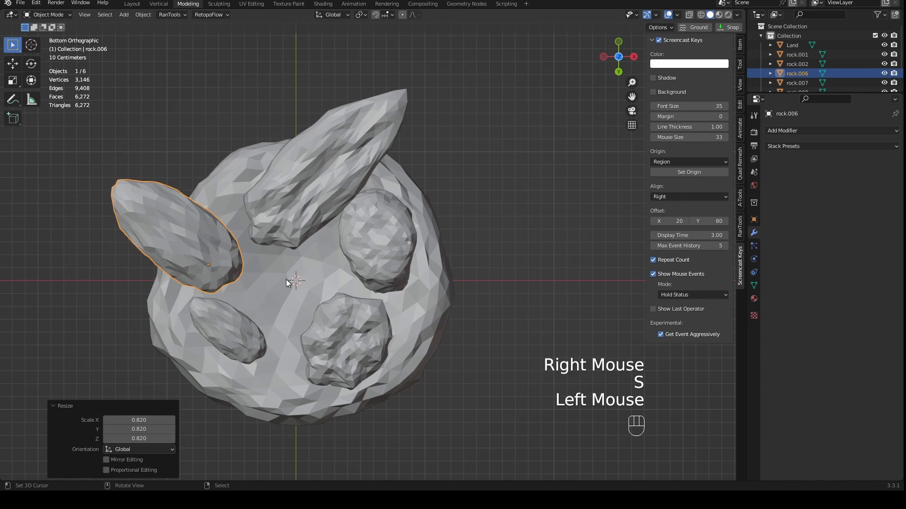
pyautogui.press('Tab')
pyautogui.moveTo(200, 234); pyautogui.dragTo(222, 224, button='right')
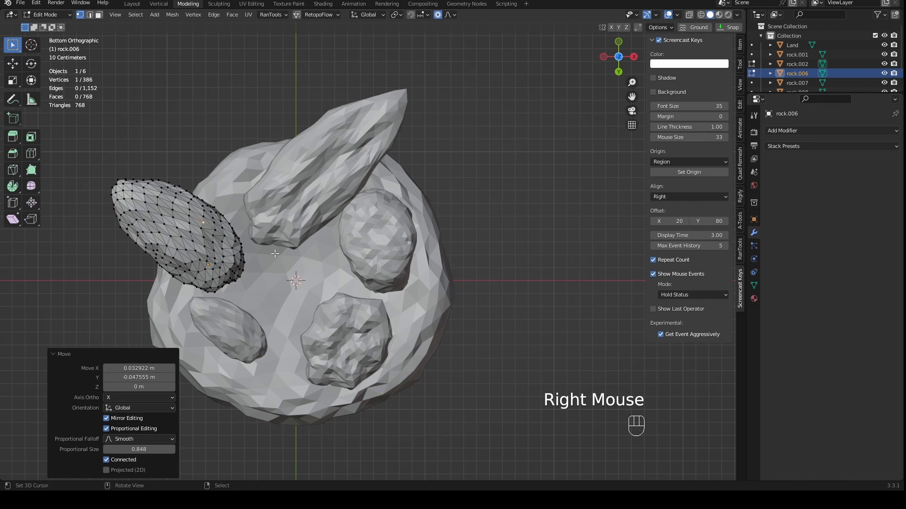
# - Undo the rock scaling and mesh edits back to before the linked duplicate of rock.006 was made
pyautogui.hotkey('ctrl', 'z')
pyautogui.hotkey('ctrl', 'z')
pyautogui.hotkey('ctrl', 'z')
pyautogui.hotkey('ctrl', 'z')
pyautogui.hotkey('ctrl', 'z')
pyautogui.hotkey('ctrl', 'z')
pyautogui.hotkey('ctrl', 'z')
pyautogui.hotkey('ctrl', 'z')
pyautogui.hotkey('ctrl', 'z')
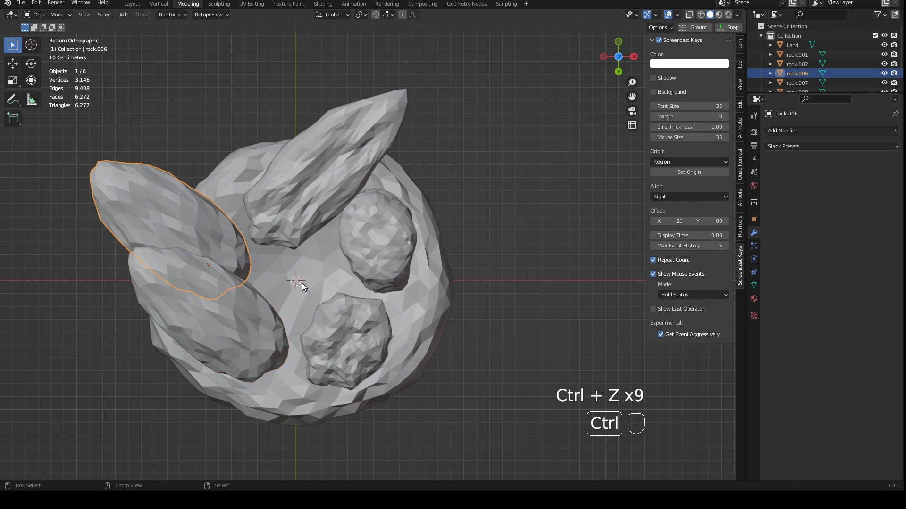
pyautogui.hotkey('ctrl', 'z')
pyautogui.hotkey('ctrl', 'z')
pyautogui.hotkey('ctrl', 'z')
pyautogui.hotkey('ctrl', 'z')
pyautogui.hotkey('ctrl', 'z')
pyautogui.hotkey('ctrl', 'z')
pyautogui.hotkey('ctrl', 'z')
pyautogui.hotkey('ctrl', 'z')
pyautogui.hotkey('ctrl', 'z')
pyautogui.hotkey('ctrl', 'z')
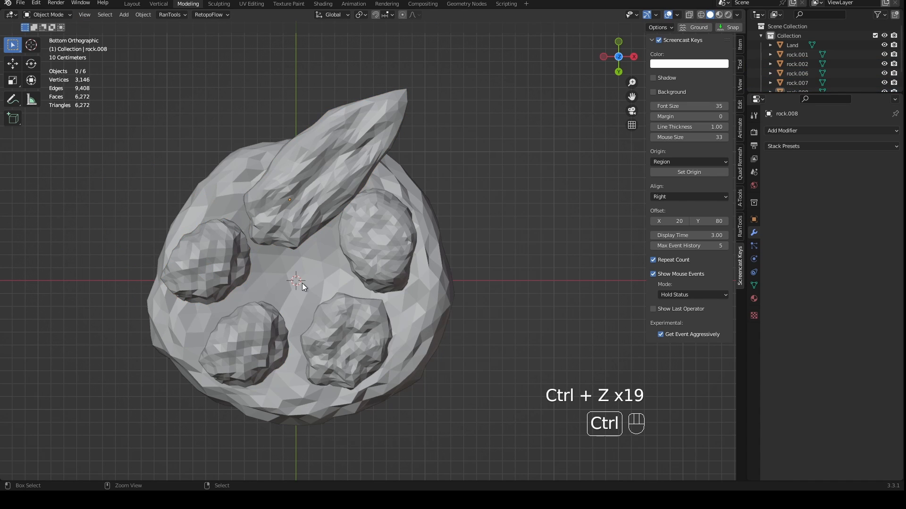
pyautogui.hotkey('ctrl', 'z')
pyautogui.hotkey('ctrl', 'z')
pyautogui.hotkey('ctrl', 'z')
pyautogui.hotkey('ctrl', 'z')
pyautogui.hotkey('ctrl', 'z')
pyautogui.hotkey('ctrl', 'z')
pyautogui.hotkey('ctrl', 'z')
pyautogui.hotkey('ctrl', 'z')
pyautogui.hotkey('ctrl', 'z')
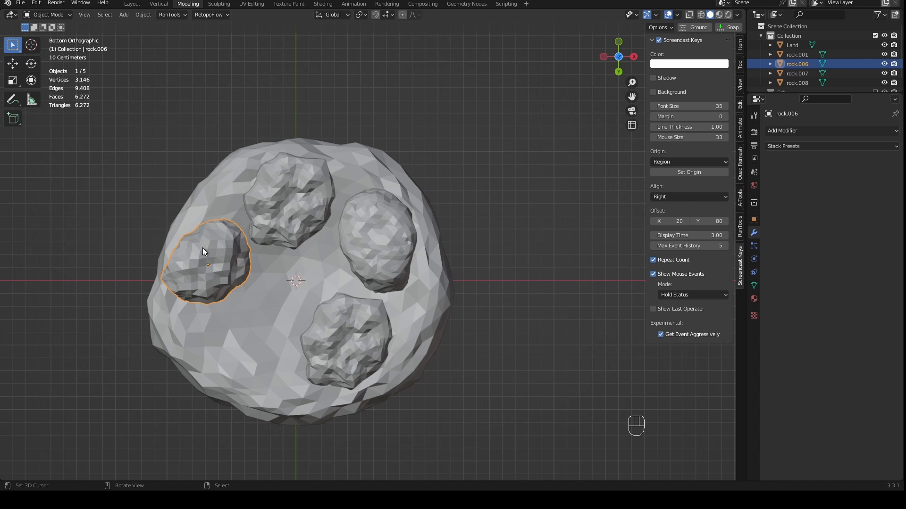
# - Duplicate rock.006 as an independent copy placed about 0.30 m in X and 0.61 m in Y away
pyautogui.rightClick(223, 263)
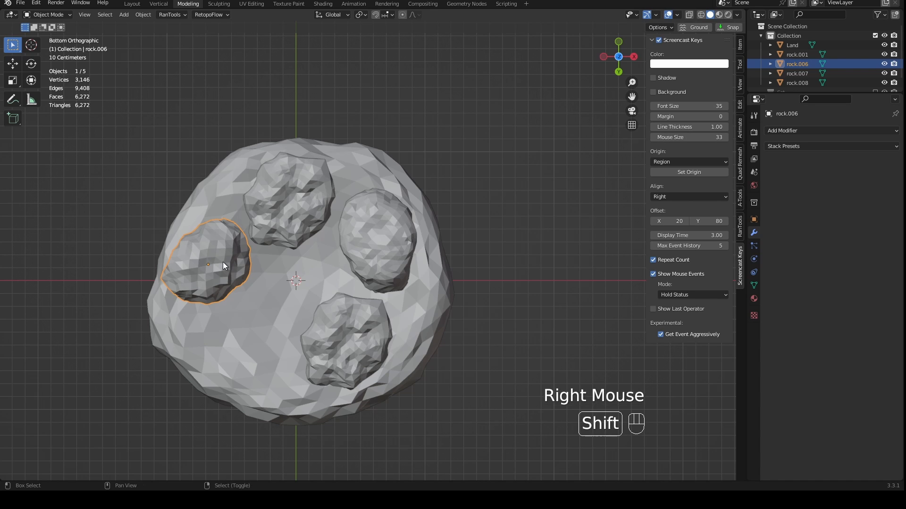
pyautogui.hotkey('shift', 'd')
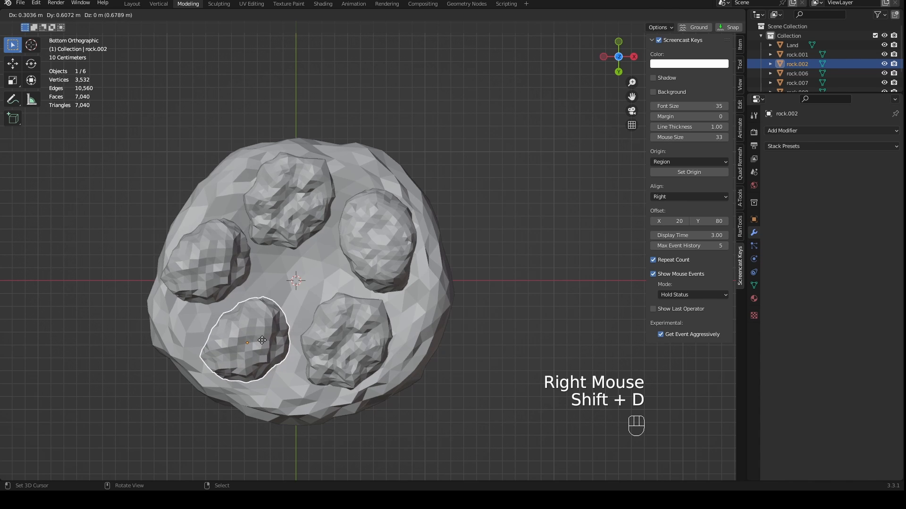
pyautogui.click(265, 332)
# - Raise rock.008 and rock.001 along Z level with the other rocks, moving rock.001 up about 0.50 m
pyautogui.moveTo(279, 306); pyautogui.dragTo(338, 376, button='middle')
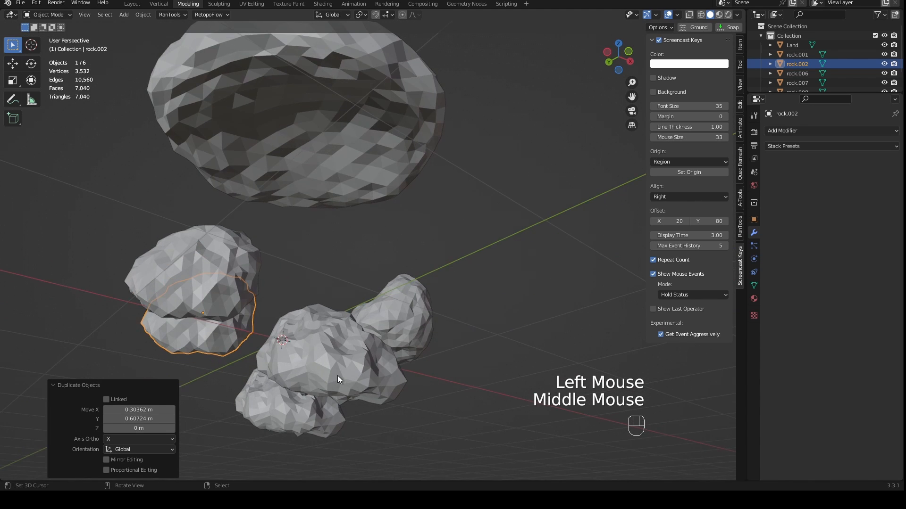
pyautogui.press('KP_1')
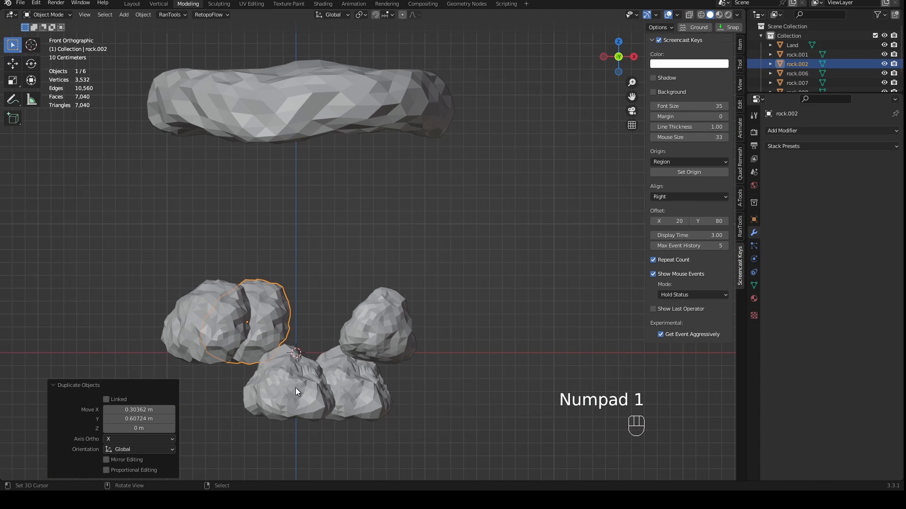
pyautogui.moveTo(295, 387); pyautogui.dragTo(298, 323, button='right')
pyautogui.press('z')
pyautogui.moveTo(332, 381); pyautogui.dragTo(344, 324, button='right')
pyautogui.press('z')
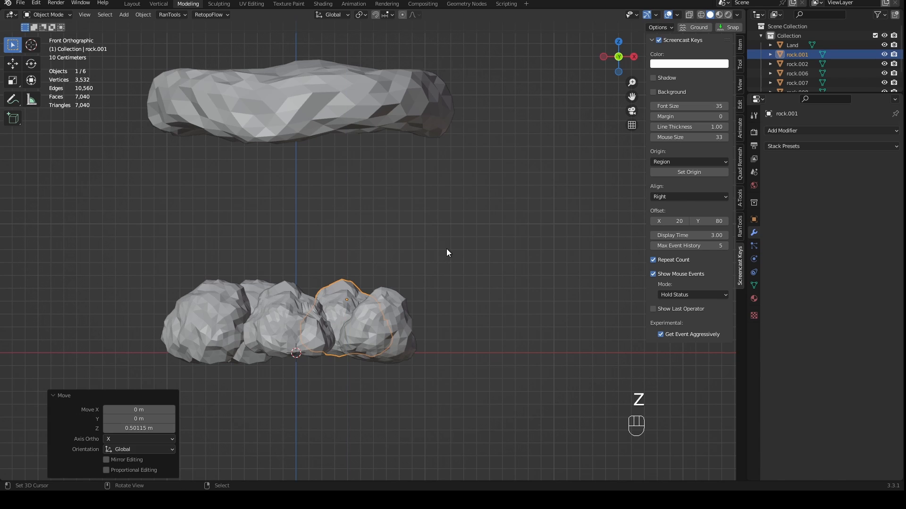
# - Move all five rocks up about 1.28 m along Z so their tops sink into Land's underside
pyautogui.moveTo(446, 249); pyautogui.dragTo(198, 371)
pyautogui.press('g')
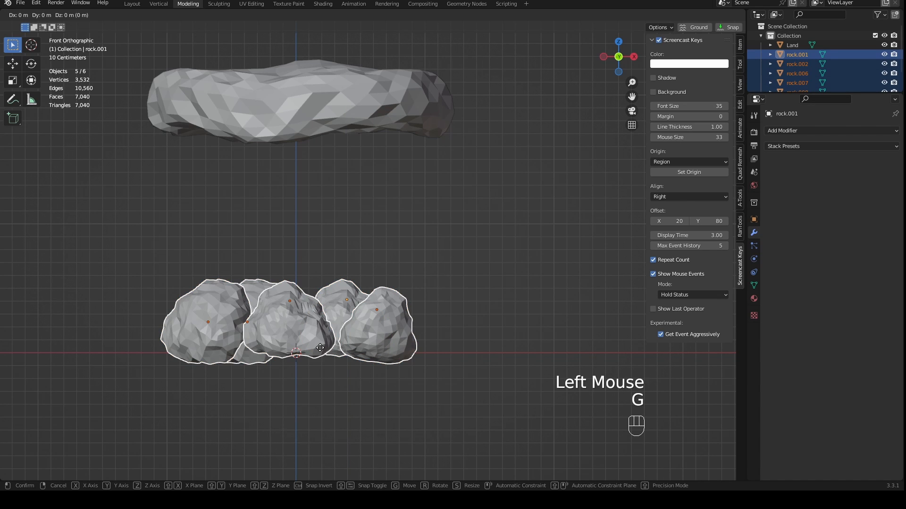
pyautogui.press('z')
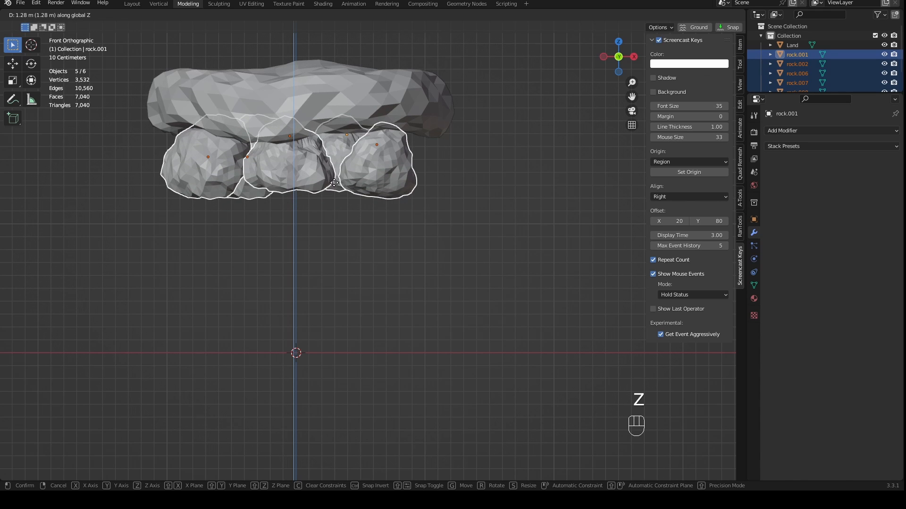
pyautogui.click(345, 181)
# - Inspect the placement of the five rocks against Land from below and from the front
pyautogui.moveTo(345, 179); pyautogui.dragTo(352, 95, button='middle')
pyautogui.press('KP_1')
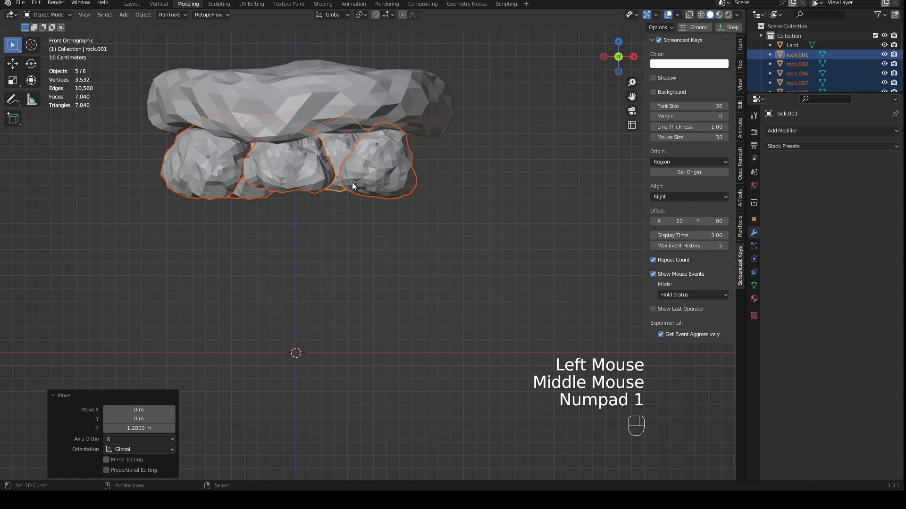
pyautogui.moveTo(352, 182); pyautogui.dragTo(394, 108, button='middle')
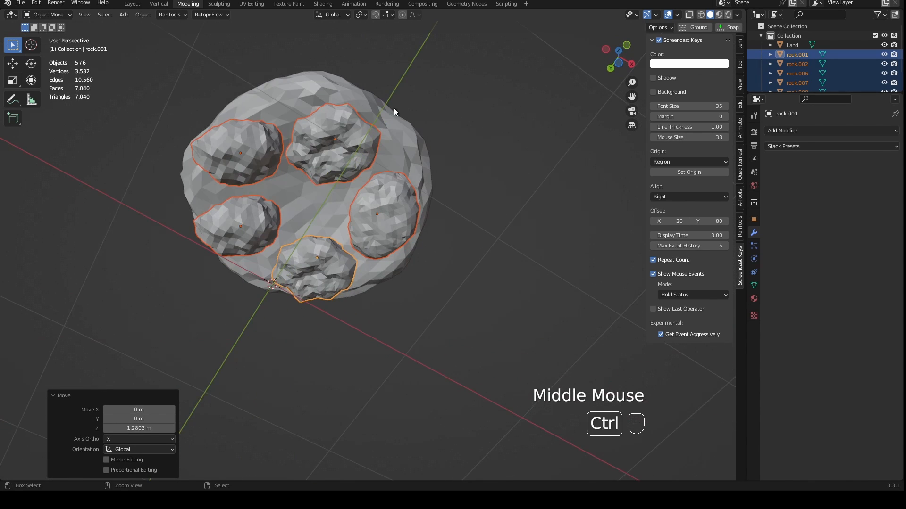
pyautogui.press('ctrl+KP_7')
pyautogui.keyDown('shift'); pyautogui.moveTo(349, 196); pyautogui.dragTo(395, 182, button='middle'); pyautogui.keyUp('shift')
pyautogui.scroll(1, 392, 213)
pyautogui.scroll(1, 395, 208)
pyautogui.scroll(-2, 396, 209)
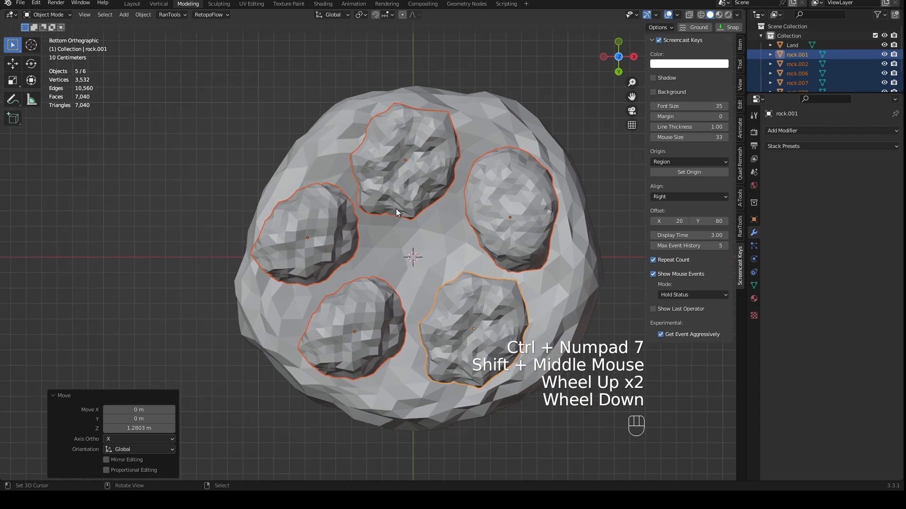
pyautogui.moveTo(447, 247); pyautogui.dragTo(333, 171, button='middle')
pyautogui.press('KP_1')
pyautogui.press('ctrl+KP_7')
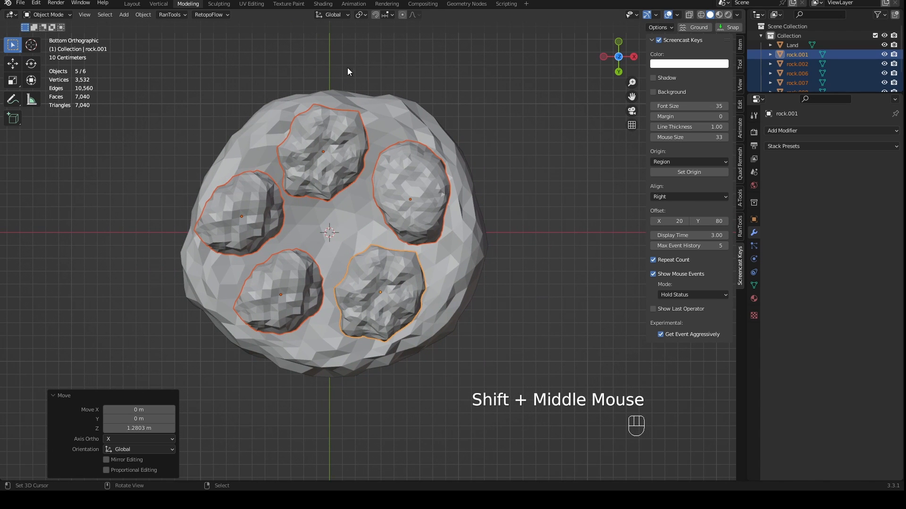
# - Set the transform pivot point to Individual Origins and try scaling the five rocks down to about 0.70
pyautogui.click(359, 15)
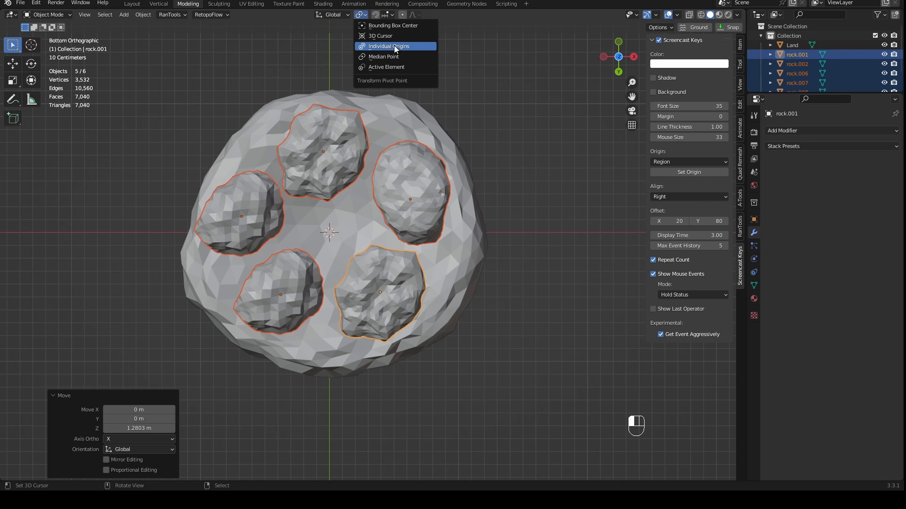
pyautogui.click(390, 46)
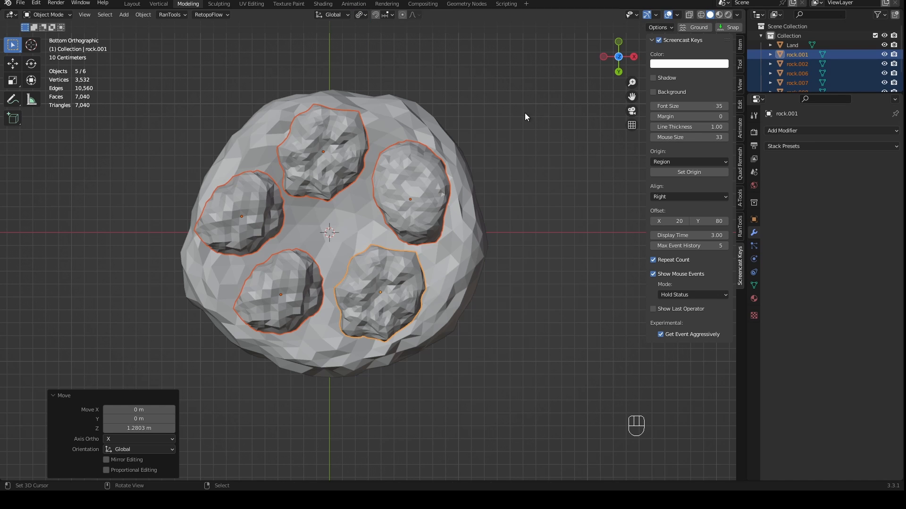
pyautogui.press('s')
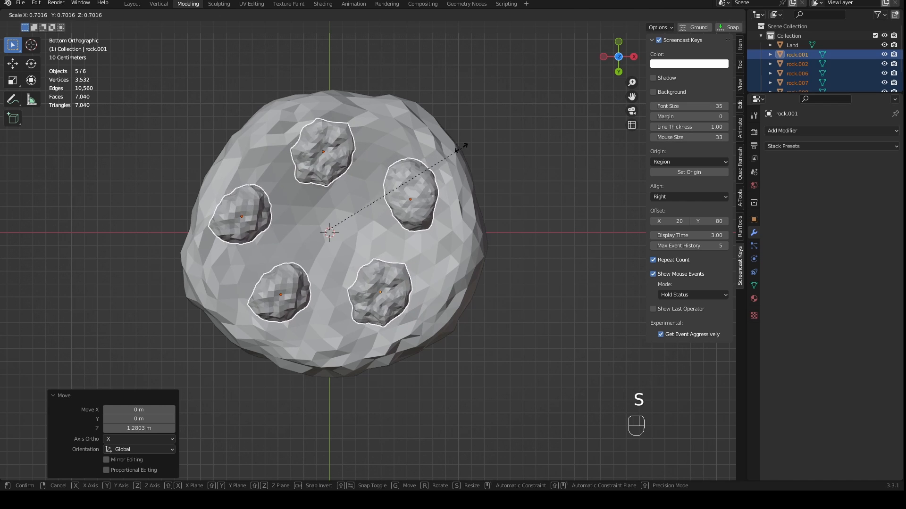
pyautogui.rightClick(349, 19)
# - Set the transform pivot point to Median Point and try scaling the five rocks down to about 0.23
pyautogui.click(360, 15)
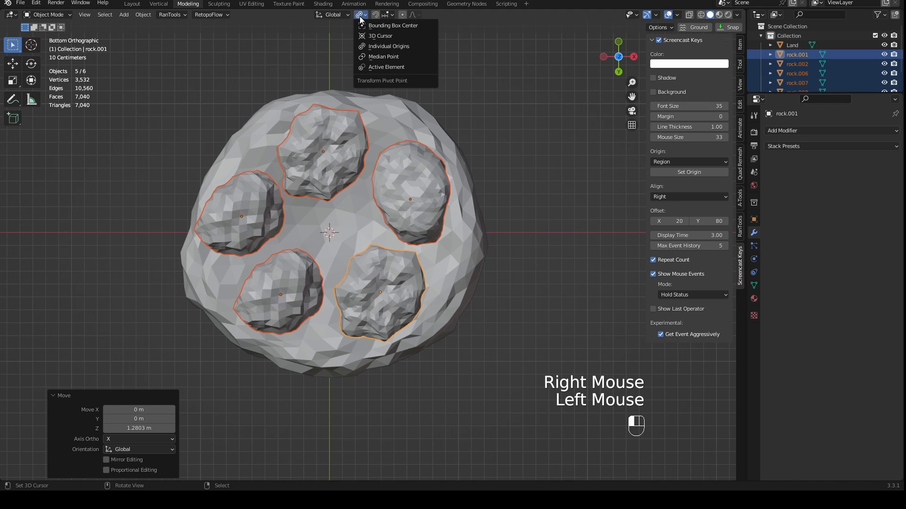
pyautogui.click(379, 55)
pyautogui.press('s')
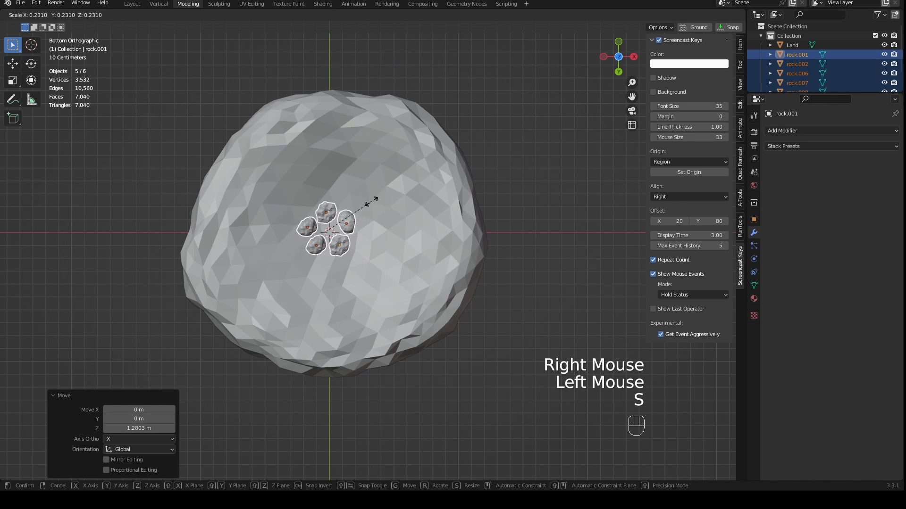
pyautogui.rightClick(456, 147)
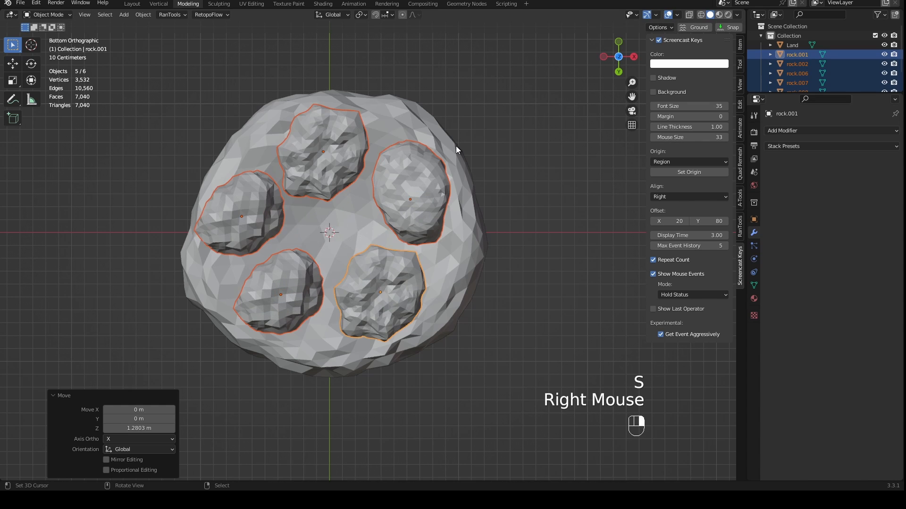
# - Set the transform pivot point to Individual Origins and scale the five rocks down to about 0.65
pyautogui.click(361, 15)
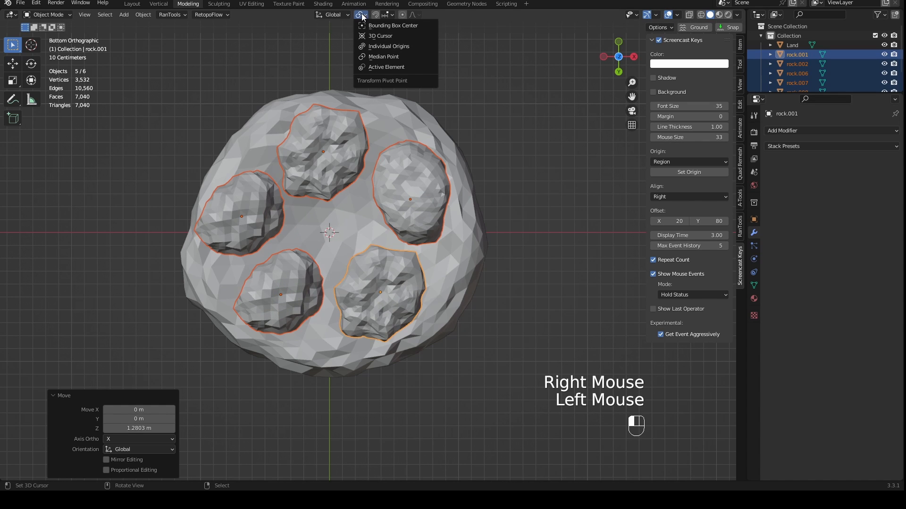
pyautogui.click(388, 46)
pyautogui.press('s')
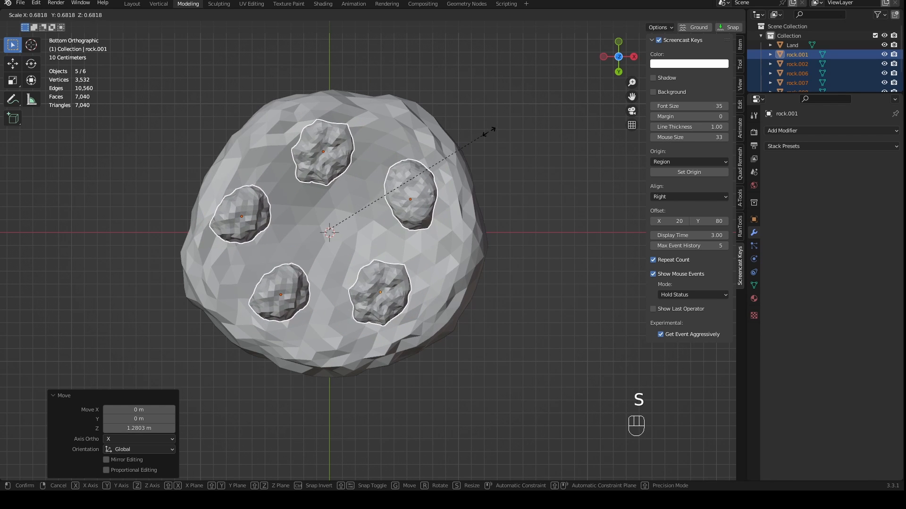
pyautogui.click(478, 138)
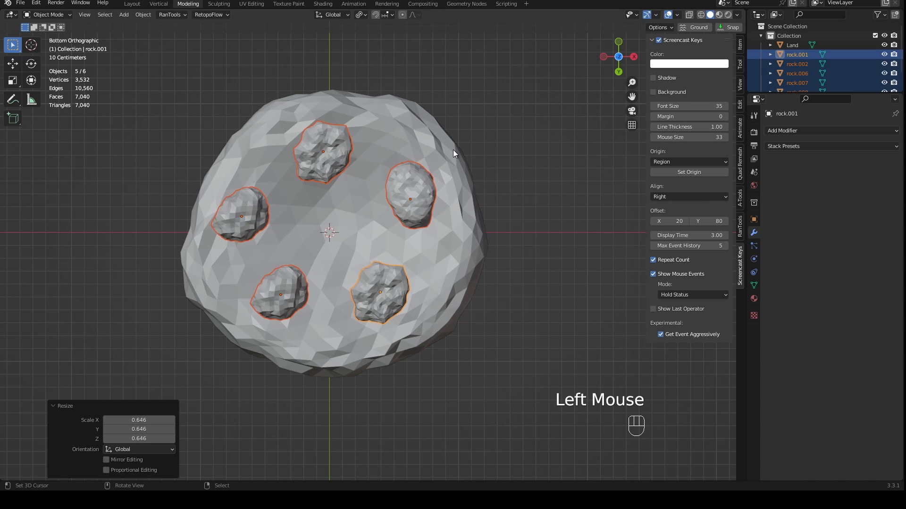
# - Duplicate the oval rock into the gap between rock.001 and rock.002, and space the neighbouring rocks farther apart around the ring
pyautogui.rightClick(404, 207)
pyautogui.hotkey('shift', 'd')
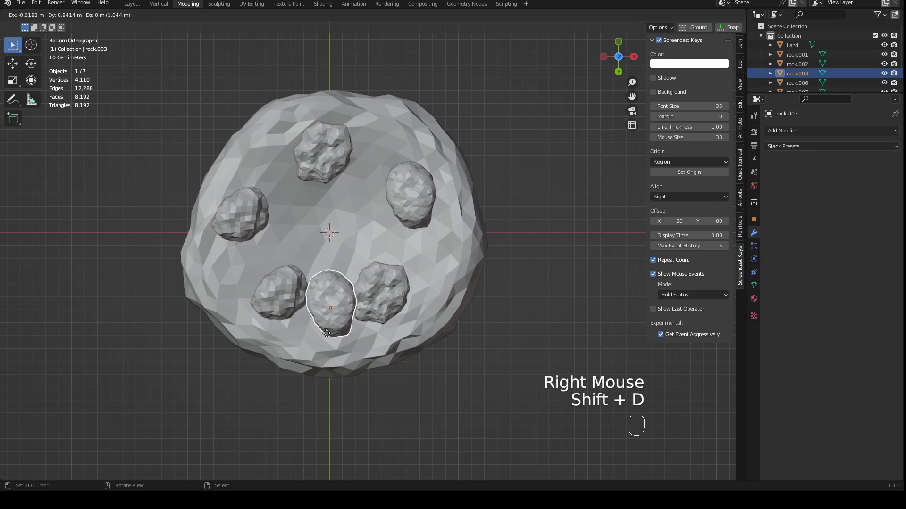
pyautogui.click(326, 333)
pyautogui.moveTo(379, 297); pyautogui.dragTo(396, 278, button='right')
pyautogui.moveTo(340, 305); pyautogui.dragTo(346, 306, button='right')
pyautogui.moveTo(286, 296); pyautogui.dragTo(268, 279, button='right')
# - Duplicate rock.002 into the gap on the opposite side of the ring, and place a duplicate of rock.001 at the ring's centre
pyautogui.hotkey('shift', 'd')
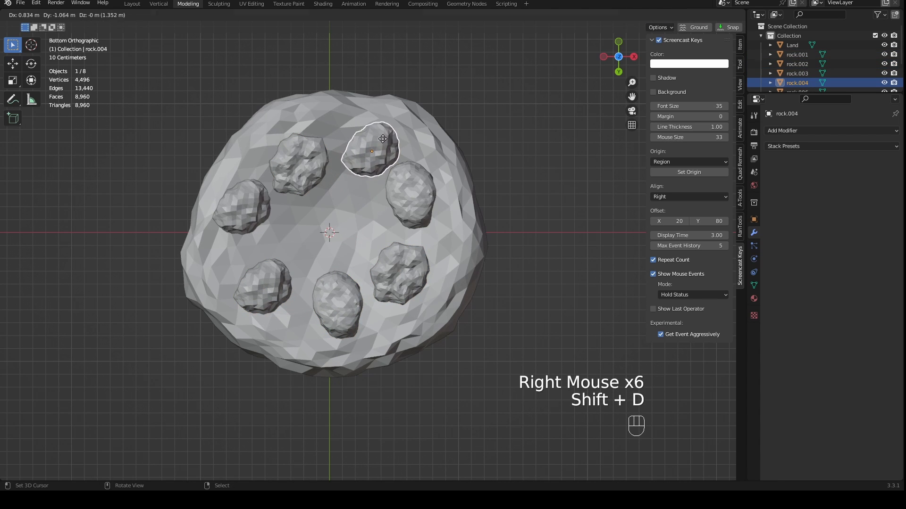
pyautogui.click(382, 139)
pyautogui.rightClick(406, 277)
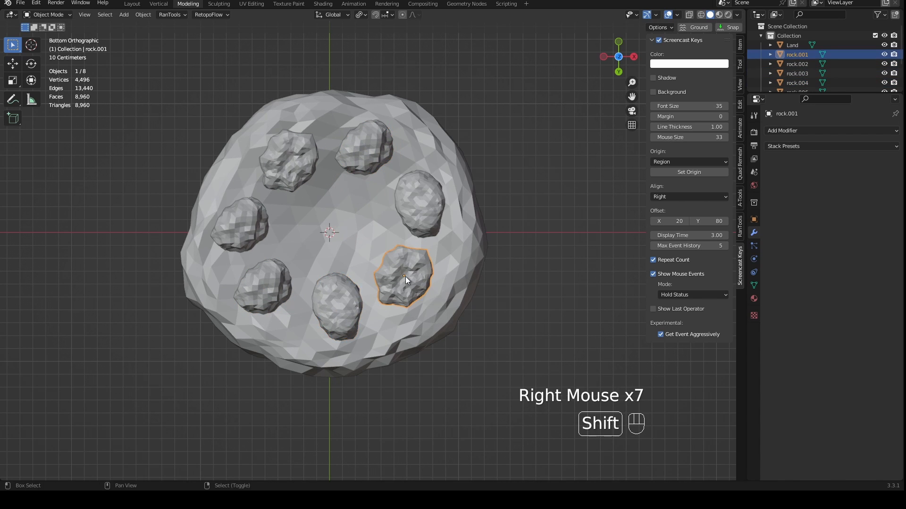
pyautogui.hotkey('shift', 'd')
pyautogui.click(329, 218)
# - Select all eight rocks under Land and scale them up to about 1.45 around their individual origins
pyautogui.scroll(1, 368, 231)
pyautogui.moveTo(387, 239); pyautogui.dragTo(406, 243, button='middle')
pyautogui.rightClick(406, 242)
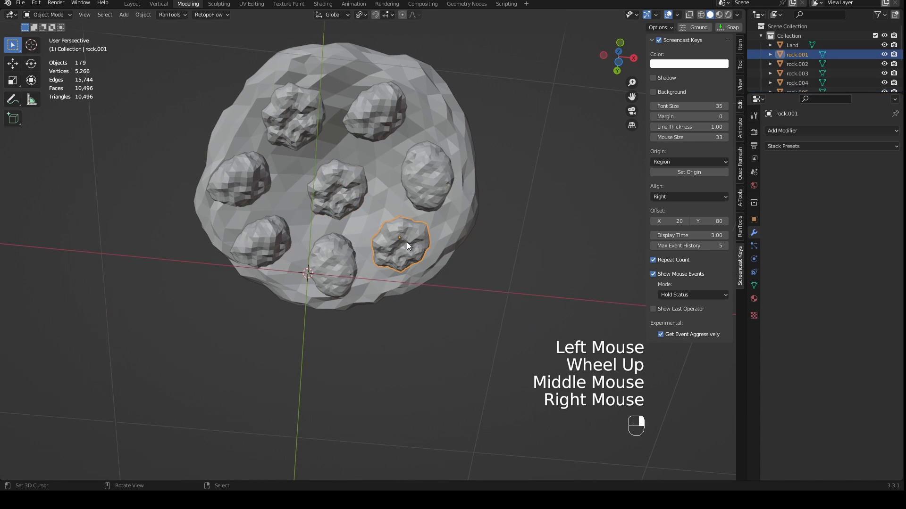
pyautogui.keyDown('shift'); pyautogui.rightClick(420, 185); pyautogui.keyUp('shift')
pyautogui.keyDown('shift'); pyautogui.rightClick(374, 128); pyautogui.keyUp('shift')
pyautogui.keyDown('shift'); pyautogui.rightClick(330, 189); pyautogui.keyUp('shift')
pyautogui.keyDown('shift'); pyautogui.rightClick(293, 116); pyautogui.keyUp('shift')
pyautogui.keyDown('shift'); pyautogui.rightClick(338, 276); pyautogui.keyUp('shift')
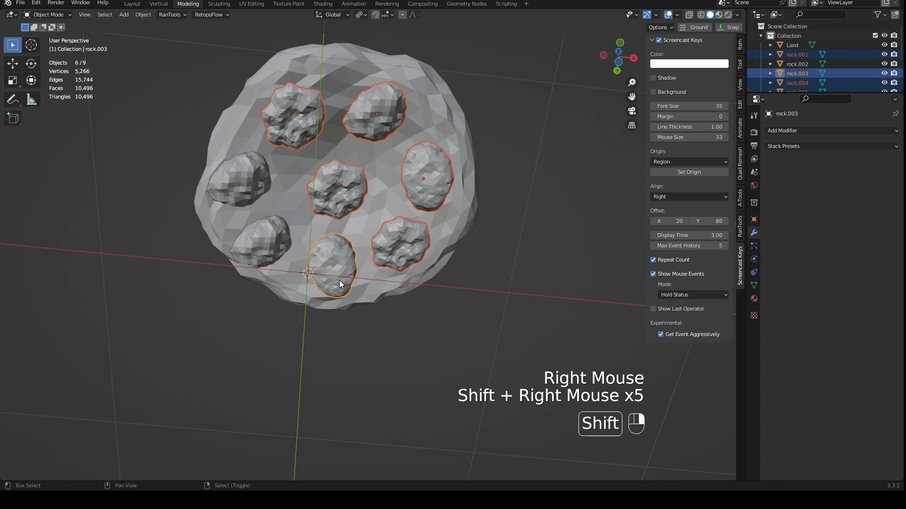
pyautogui.keyDown('shift'); pyautogui.rightClick(262, 225); pyautogui.keyUp('shift')
pyautogui.keyDown('shift'); pyautogui.rightClick(240, 181); pyautogui.keyUp('shift')
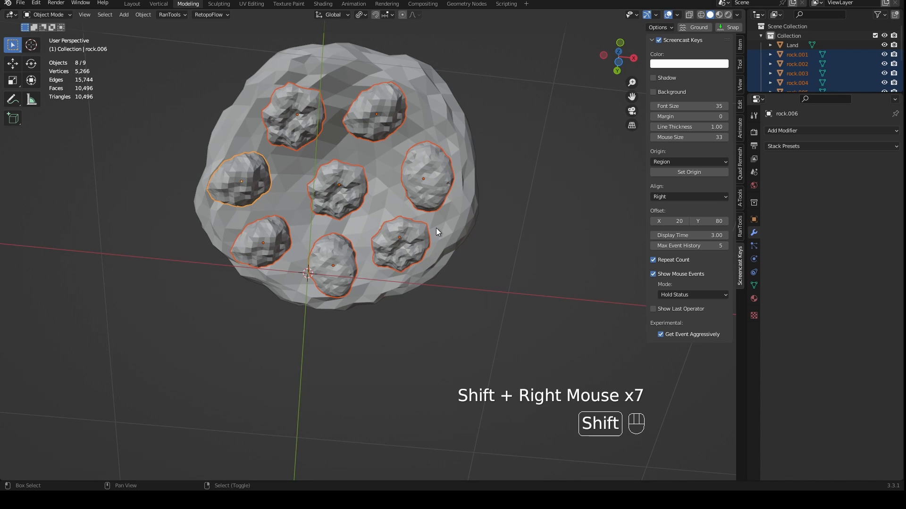
pyautogui.press('s')
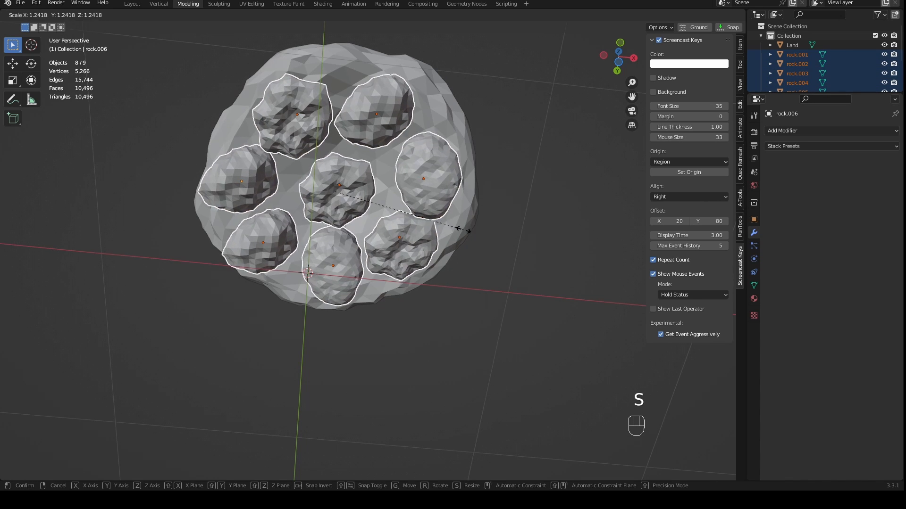
pyautogui.click(484, 235)
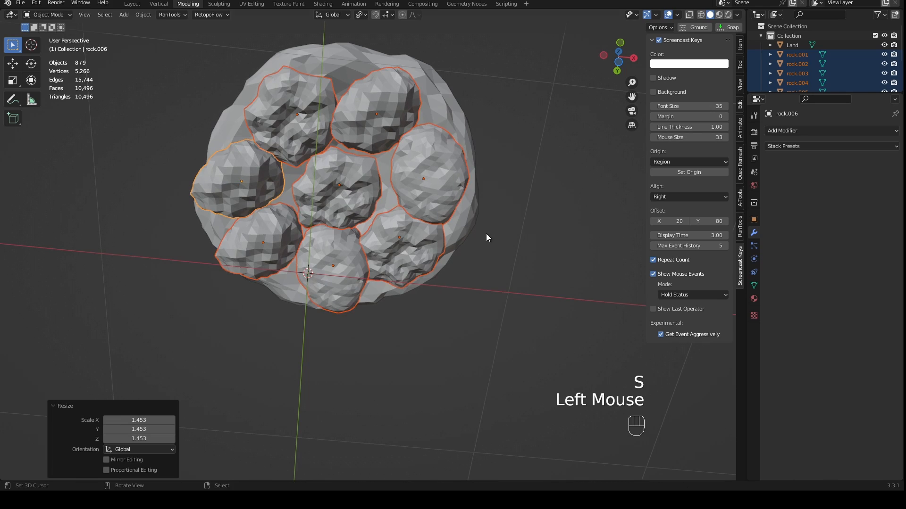
# - Inspect how the eight enlarged rocks fit together and sit against Land, from the front and from below
pyautogui.moveTo(484, 235); pyautogui.dragTo(412, 245, button='middle')
pyautogui.scroll(-2, 429, 197)
pyautogui.press('KP_1')
pyautogui.press('a')
pyautogui.press('a')
pyautogui.press('KP_1')
pyautogui.moveTo(473, 172); pyautogui.dragTo(190, 227)
pyautogui.moveTo(190, 227); pyautogui.dragTo(359, 264, button='middle')
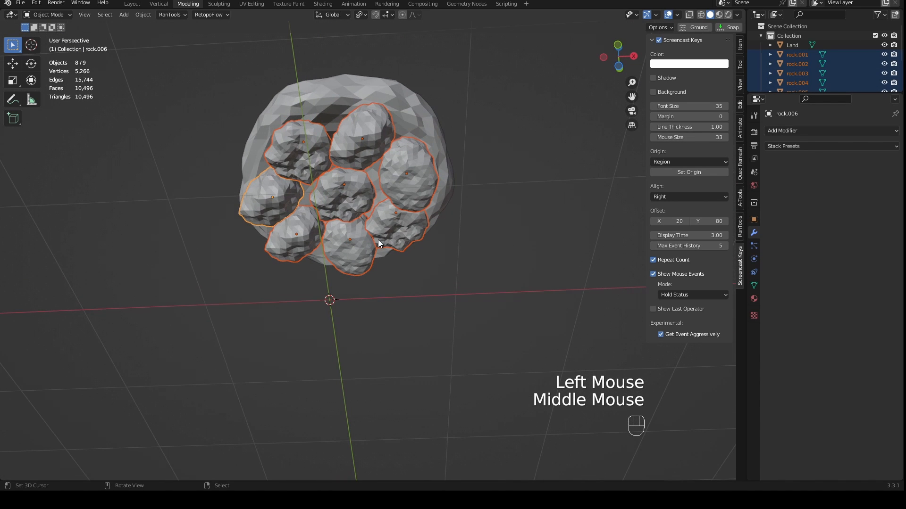
# - Duplicate the eight rocks about 0.62 m downward along Z as a second layer
pyautogui.press('KP_1')
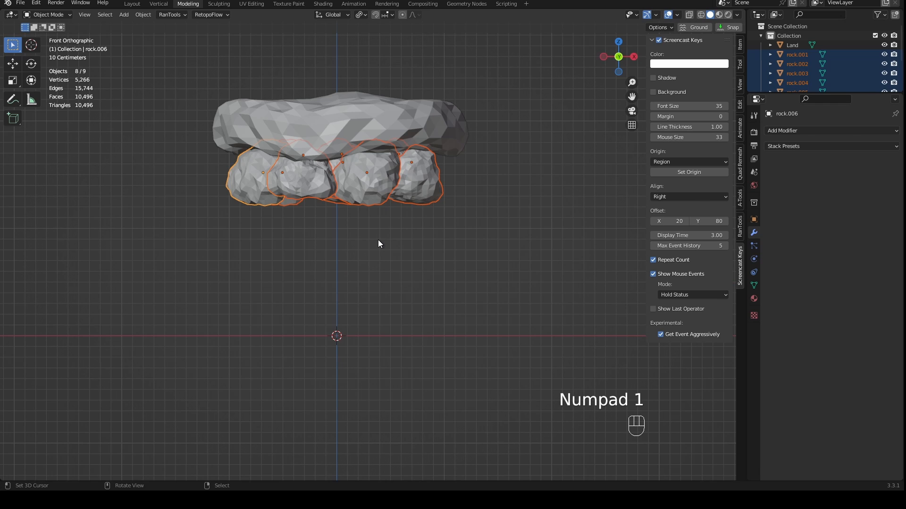
pyautogui.hotkey('shift', 'd')
pyautogui.press('z')
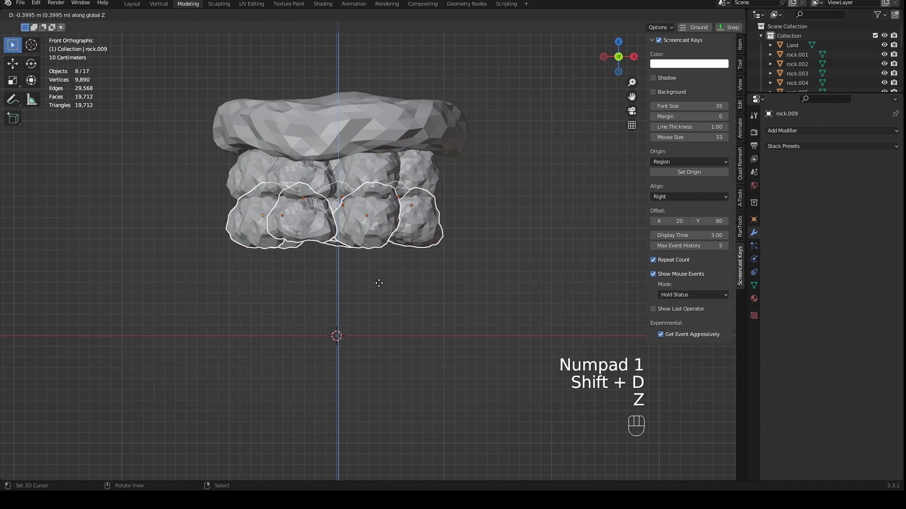
pyautogui.click(380, 311)
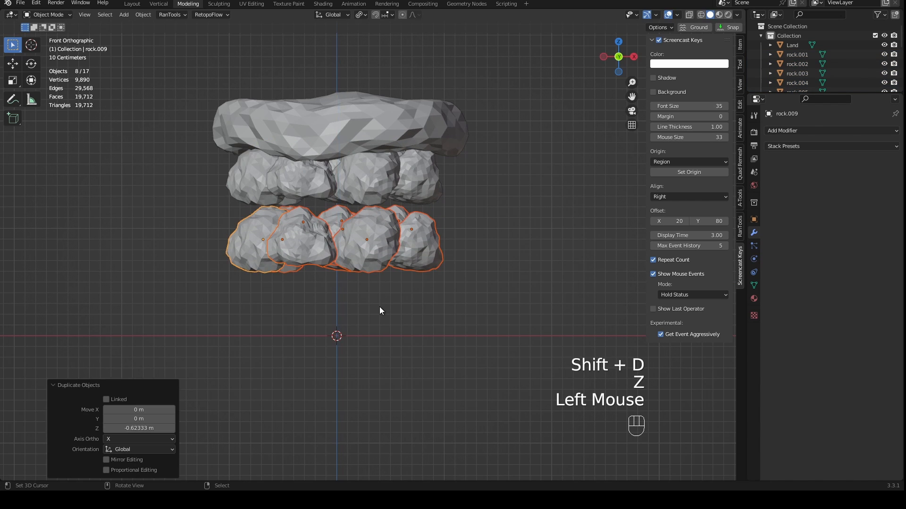
# - Set the transform pivot point to Median Point and rotate the second rock layer about -32.2° around Z
pyautogui.click(360, 14)
pyautogui.moveTo(369, 39); pyautogui.dragTo(378, 55)
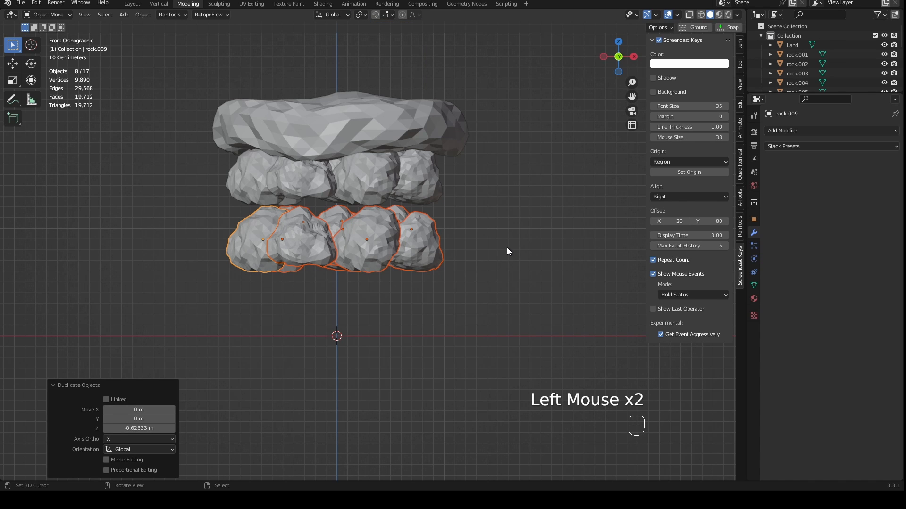
pyautogui.press('r')
pyautogui.press('z')
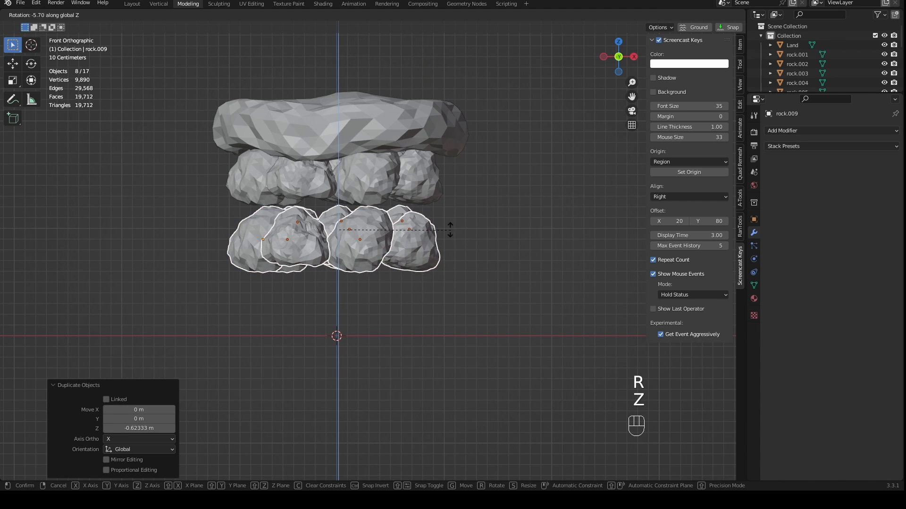
pyautogui.click(400, 200)
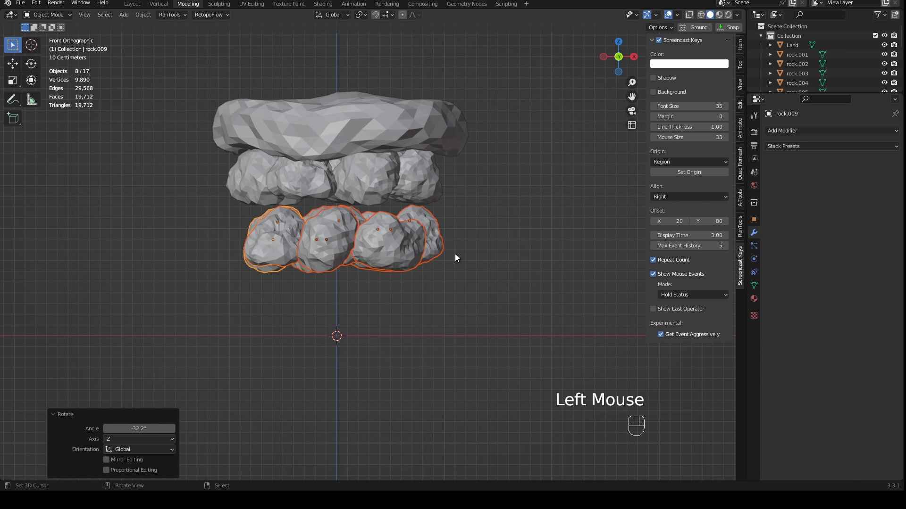
# - Duplicate the second rock layer about 0.64 m downward along Z and rotate the copy about -90.1° around Z
pyautogui.hotkey('shift', 'd')
pyautogui.press('z')
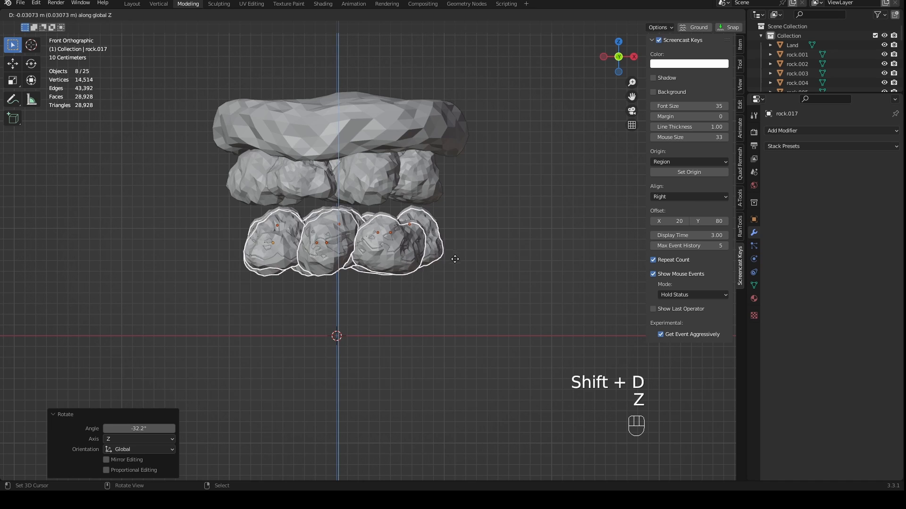
pyautogui.click(455, 325)
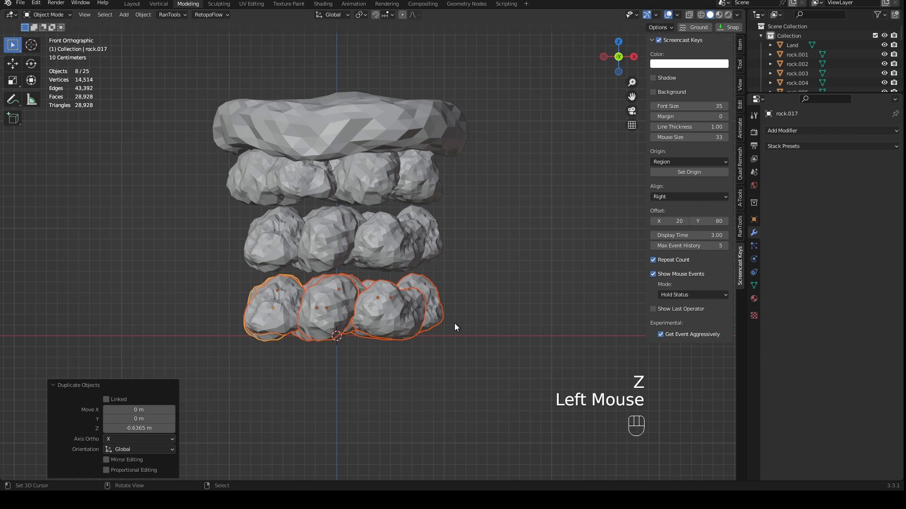
pyautogui.press('r')
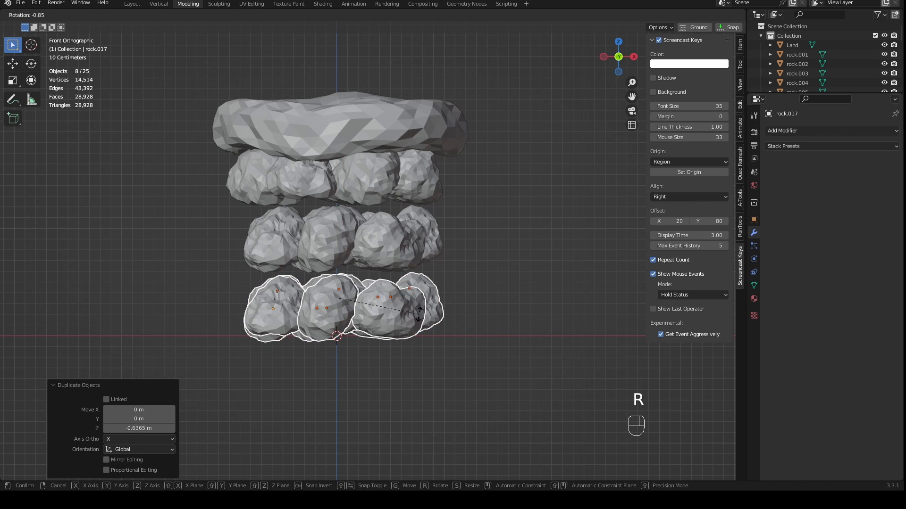
pyautogui.press('z')
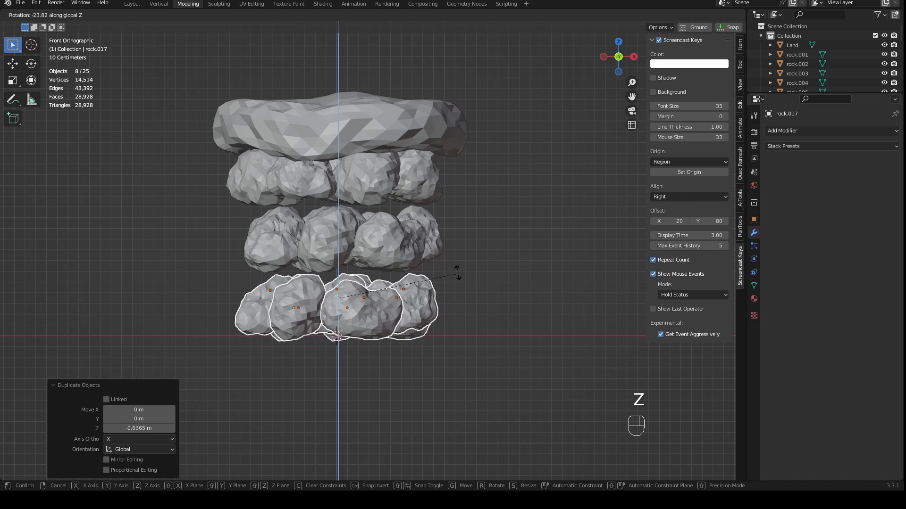
pyautogui.click(362, 190)
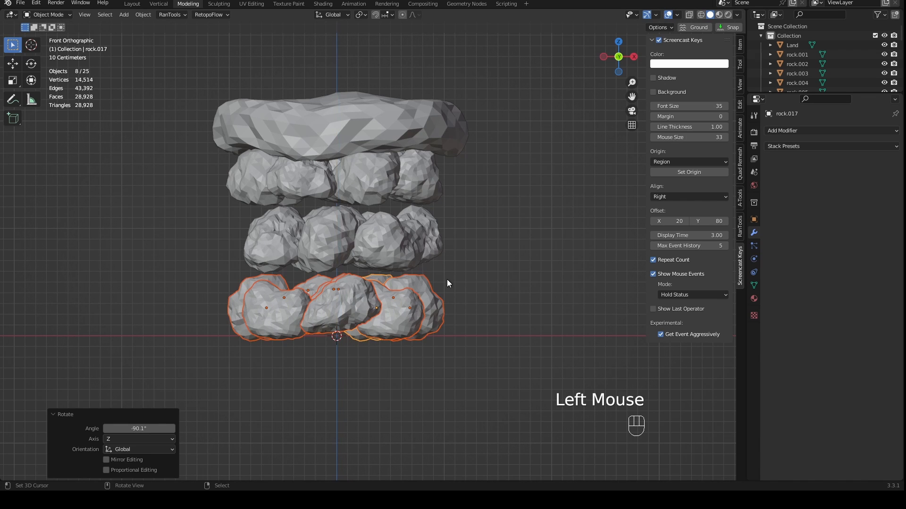
# - Select all 24 rocks in the three layers, leaving Land out, and apply Randomize Transform to them
pyautogui.moveTo(461, 270)
pyautogui.mouseDown(button='middle')
pyautogui.moveTo(457, 196)
pyautogui.moveTo(471, 262)
pyautogui.mouseUp(button='middle')
pyautogui.press('KP_1')
pyautogui.moveTo(497, 170); pyautogui.dragTo(165, 360)
pyautogui.moveTo(165, 359); pyautogui.dragTo(371, 432, button='middle')
pyautogui.press('KP_1')
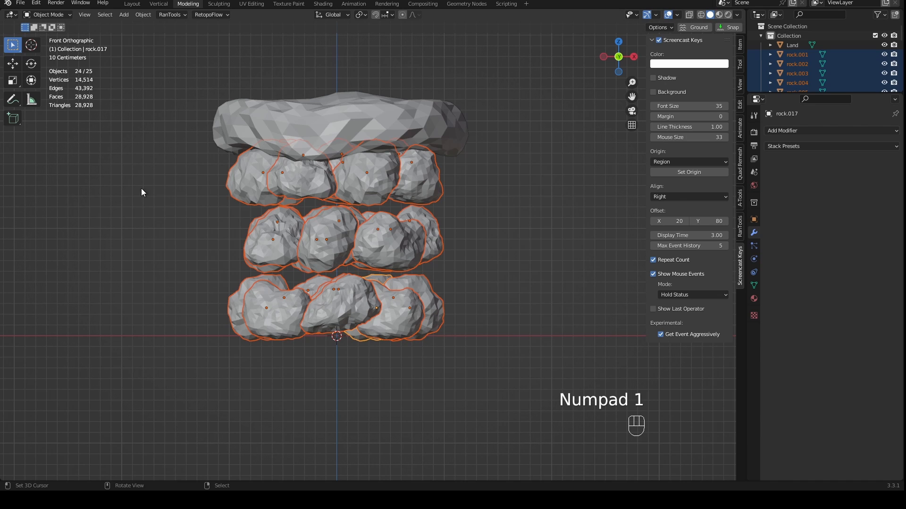
pyautogui.click(143, 14)
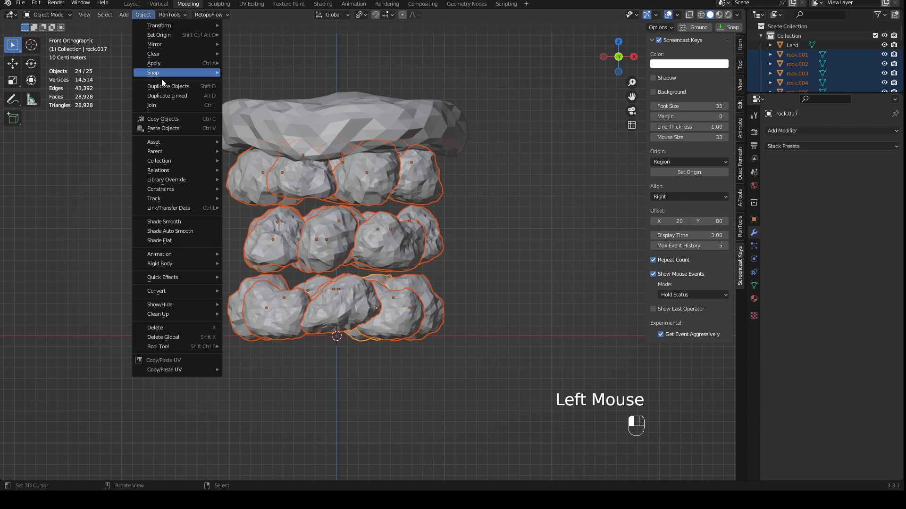
pyautogui.moveTo(179, 27)
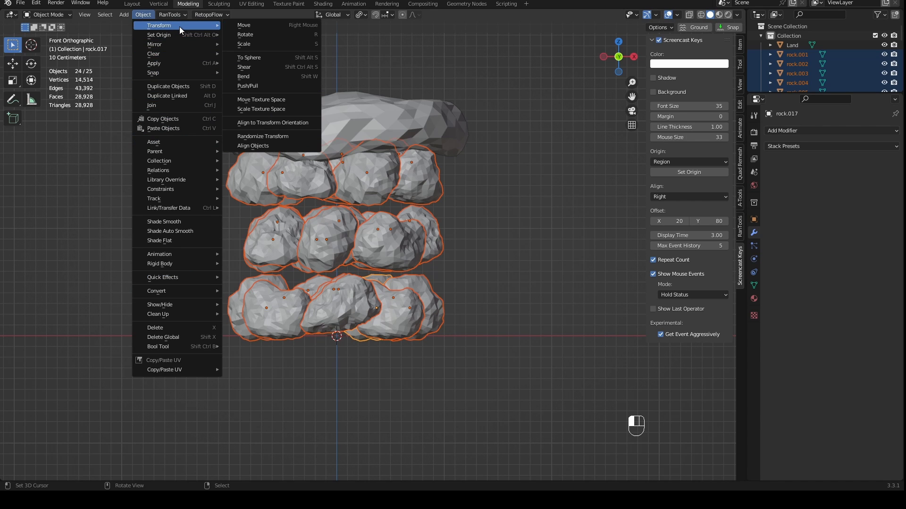
pyautogui.click(285, 137)
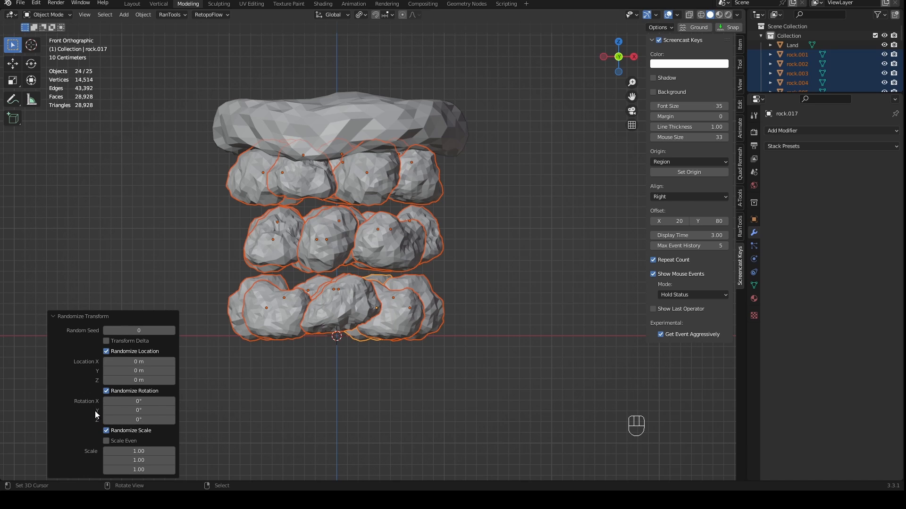
# - Turn off location and scale randomization and set the random rotation to 90° on X, Y and Z
pyautogui.click(105, 351)
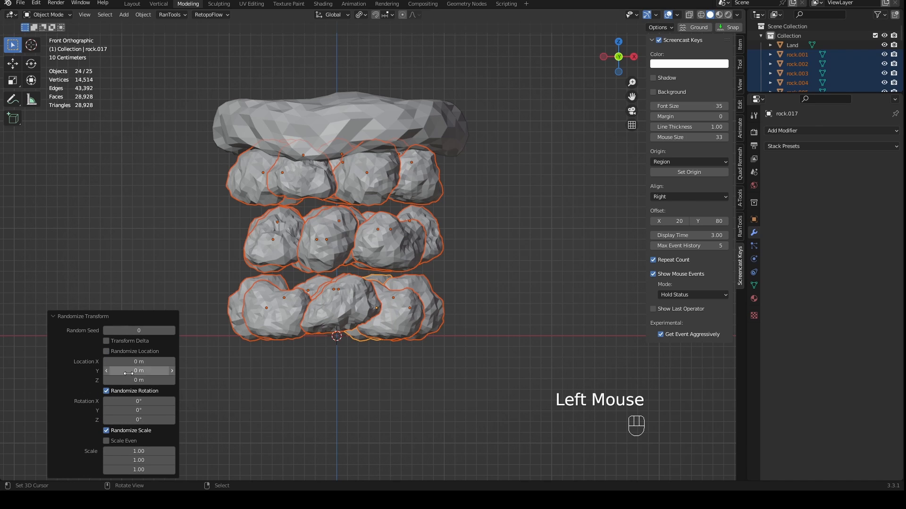
pyautogui.click(110, 431)
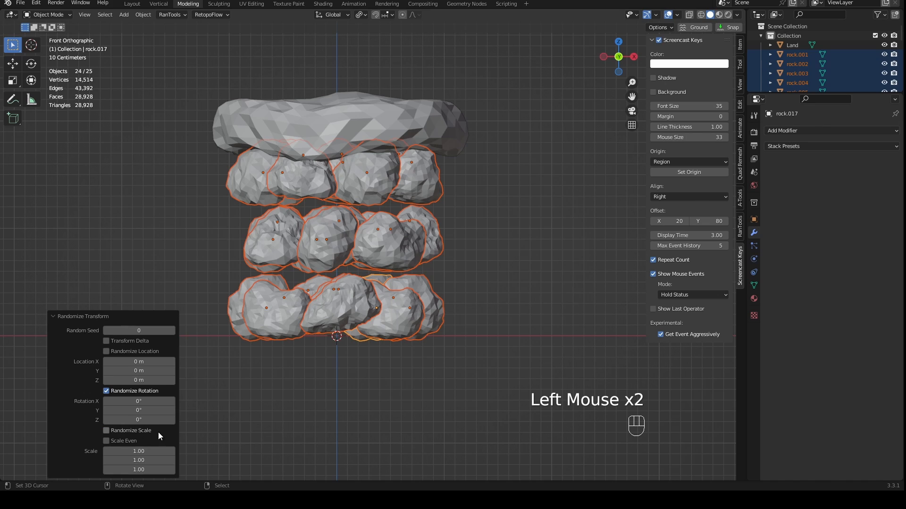
pyautogui.click(122, 402)
pyautogui.write('90')
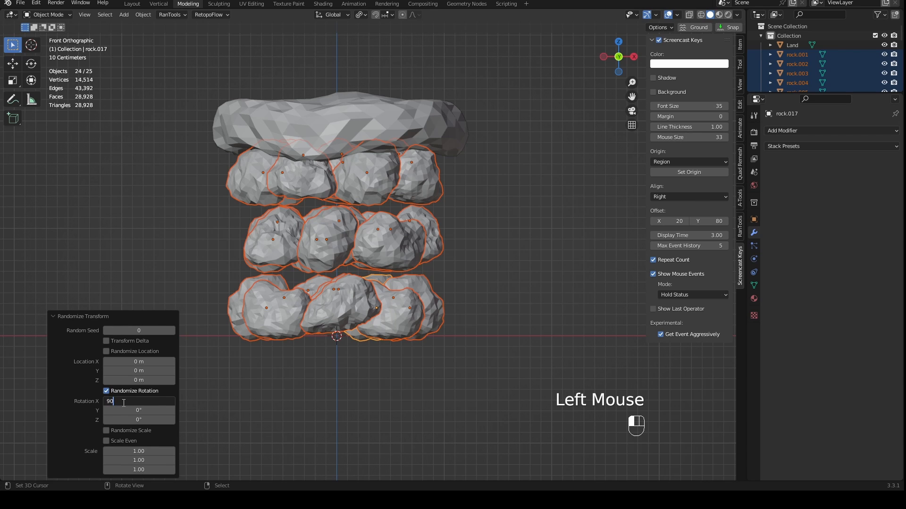
pyautogui.press('Tab')
pyautogui.write('90')
pyautogui.press('Tab')
pyautogui.write('90')
pyautogui.press('Tab')
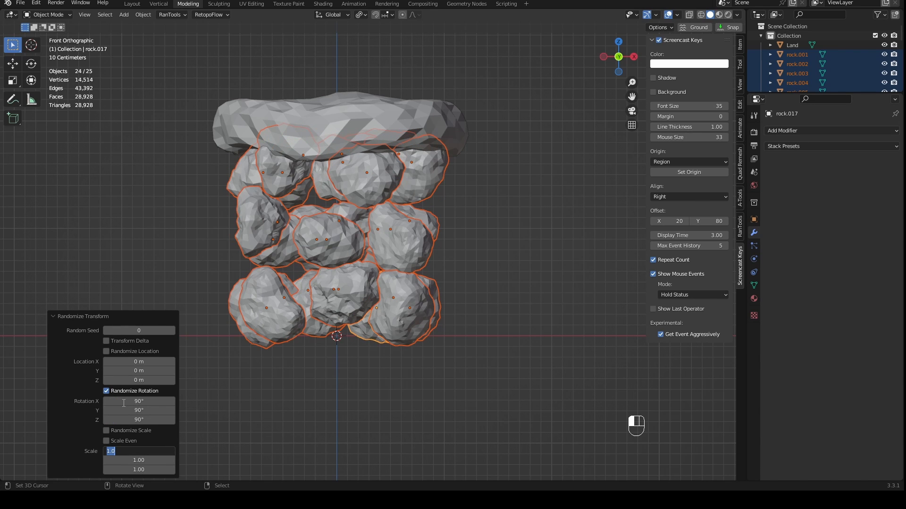
# - Move the central rock of the bottom layer about 0.13 m along X and -0.06 m along Y, centring it under the island
pyautogui.moveTo(460, 293); pyautogui.dragTo(562, 242, button='middle')
pyautogui.press('KP_1')
pyautogui.keyDown('shift'); pyautogui.moveTo(538, 298); pyautogui.dragTo(349, 246, button='middle'); pyautogui.keyUp('shift')
pyautogui.rightClick(379, 255)
pyautogui.press('KP_1')
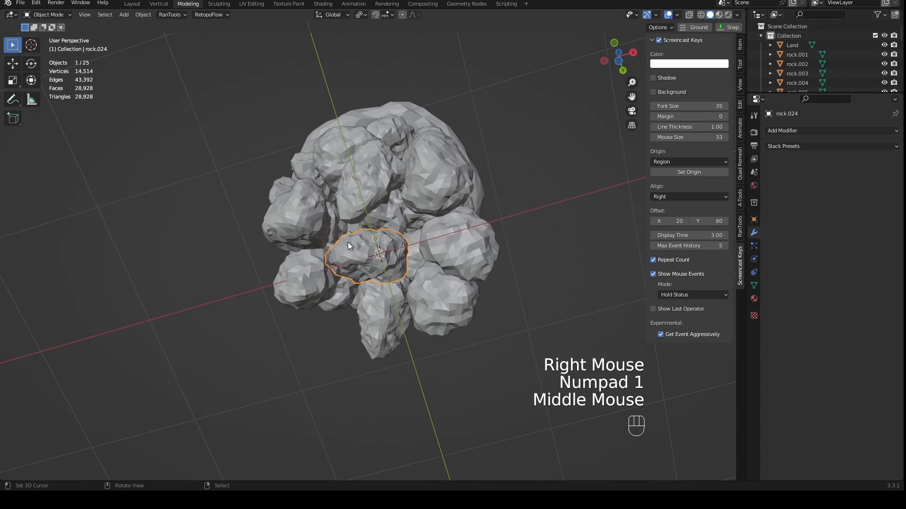
pyautogui.press('KP_1')
pyautogui.press('ctrl+KP_7')
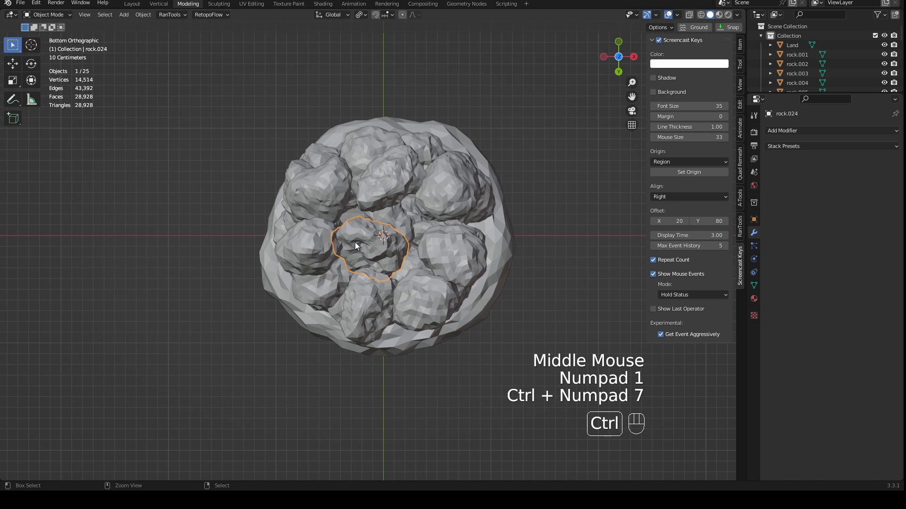
pyautogui.press('g')
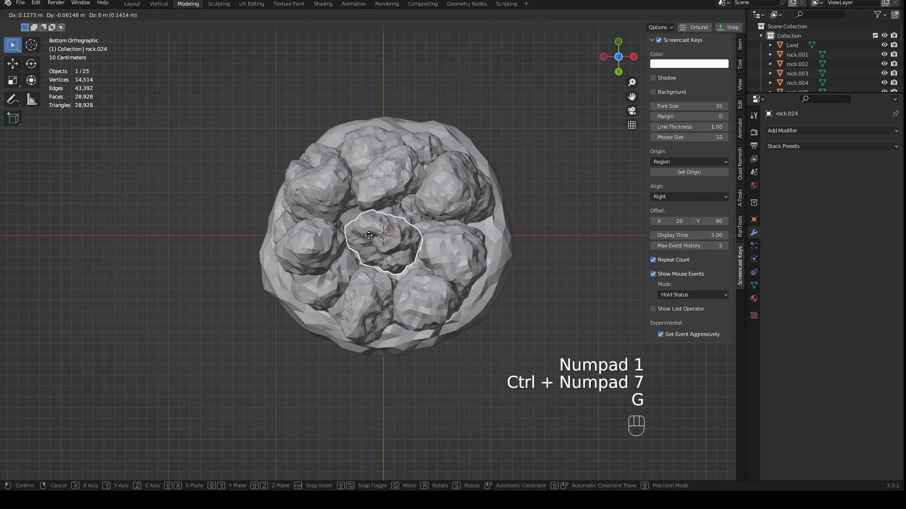
pyautogui.click(370, 239)
# - Enable proportional editing with Smooth falloff and move the central bottom rock about 0.98 m down along Z, using a proportional size of about 1.03 m
pyautogui.press('KP_1')
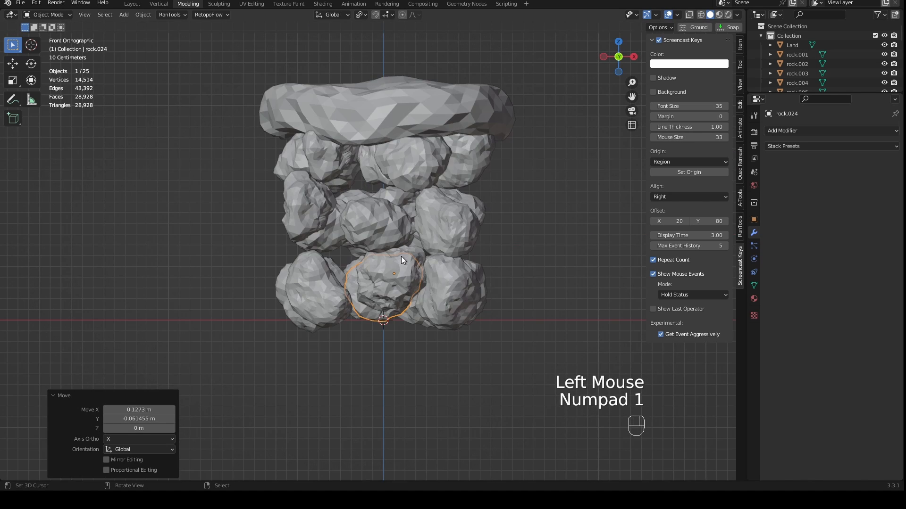
pyautogui.scroll(-1, 398, 259)
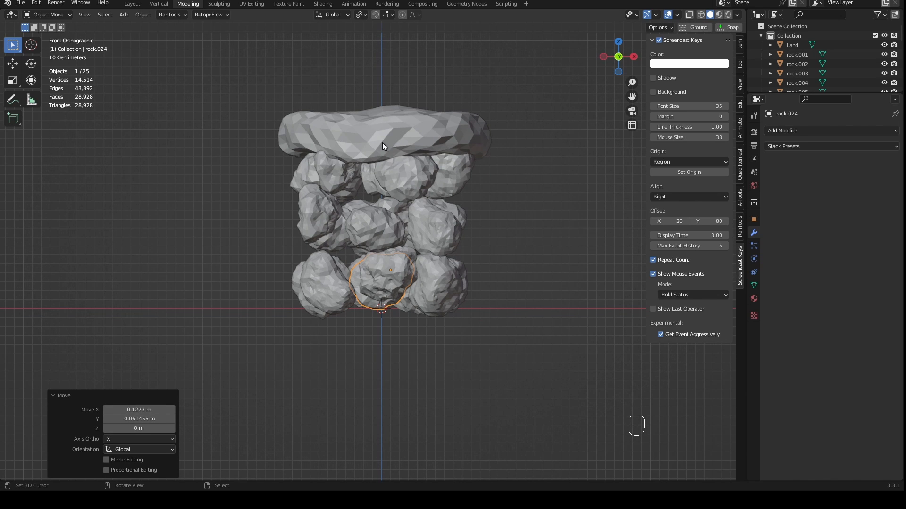
pyautogui.click(403, 15)
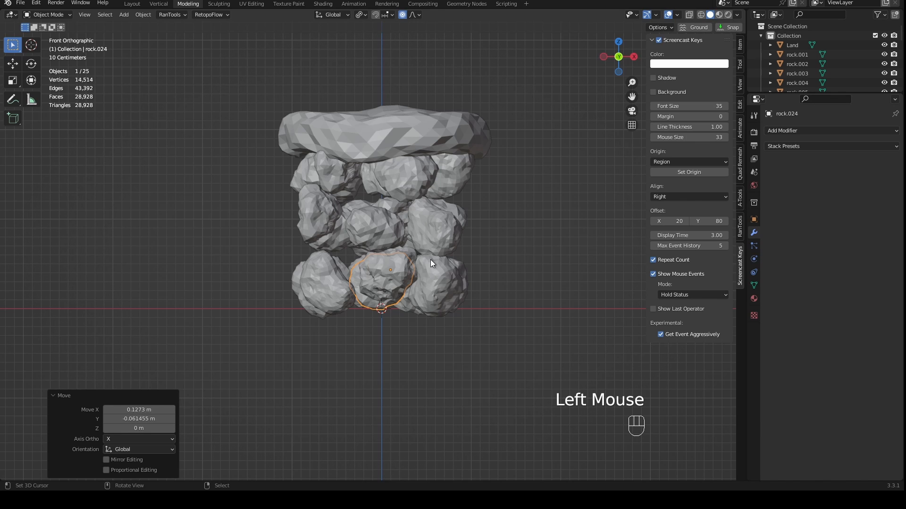
pyautogui.click(412, 15)
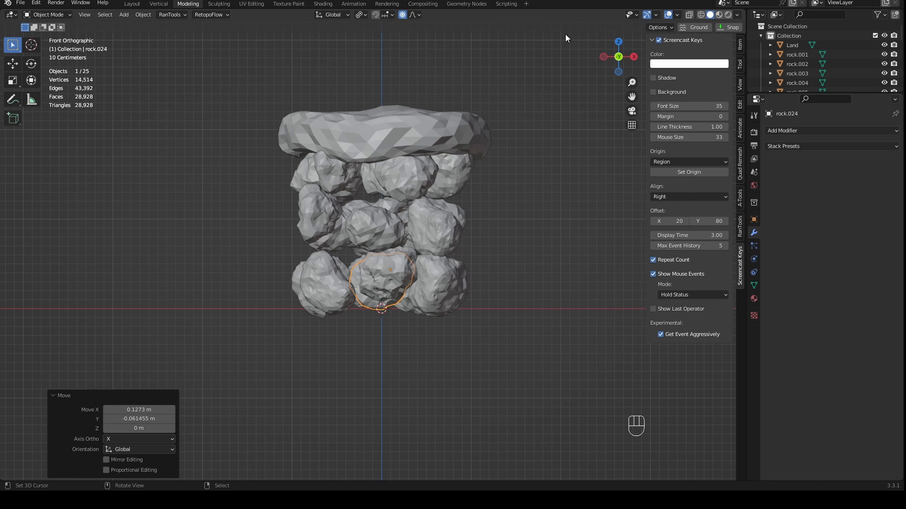
pyautogui.press('g')
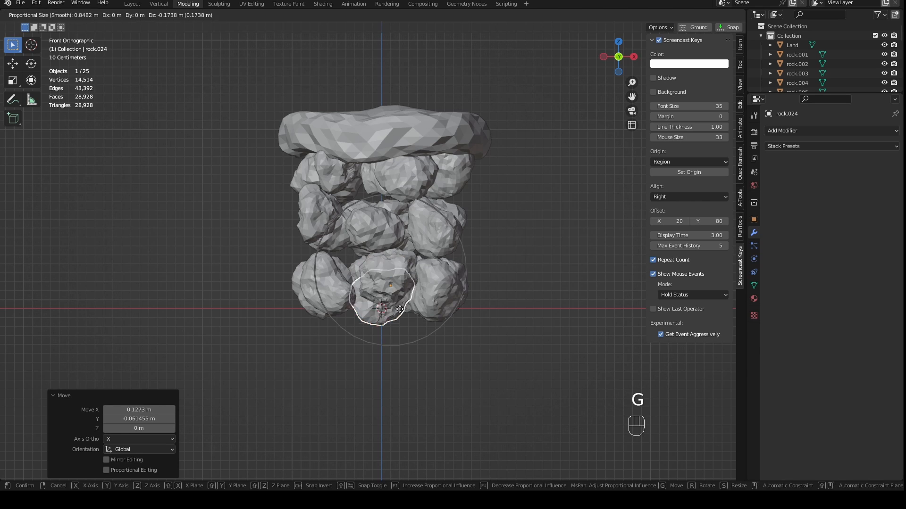
pyautogui.scroll(-3, 399, 311)
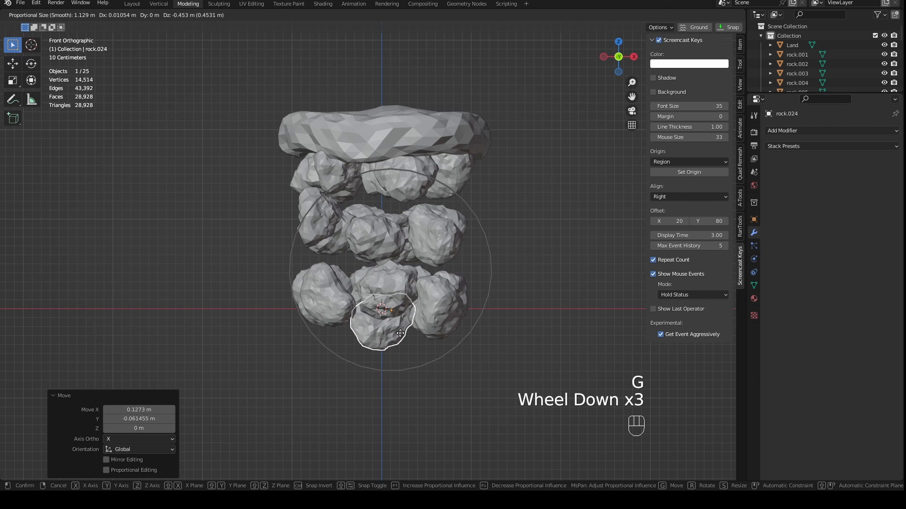
pyautogui.press('z')
pyautogui.scroll(-2, 402, 358)
pyautogui.scroll(2, 402, 372)
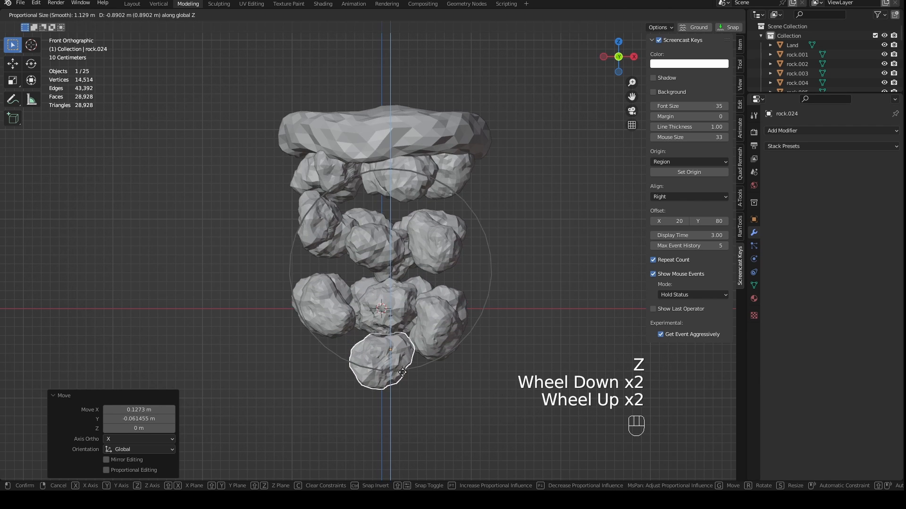
pyautogui.scroll(1, 402, 375)
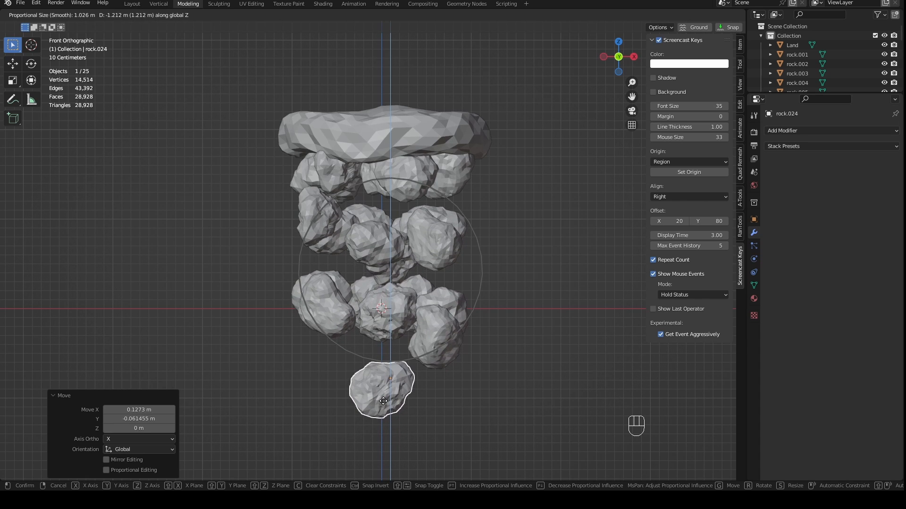
pyautogui.scroll(-2, 383, 402)
pyautogui.scroll(1, 383, 402)
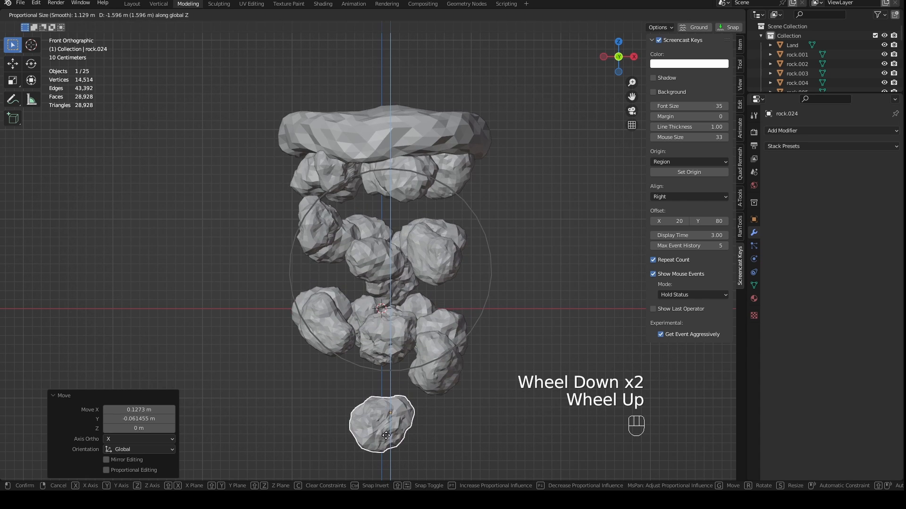
pyautogui.scroll(1, 386, 435)
pyautogui.scroll(-1, 385, 434)
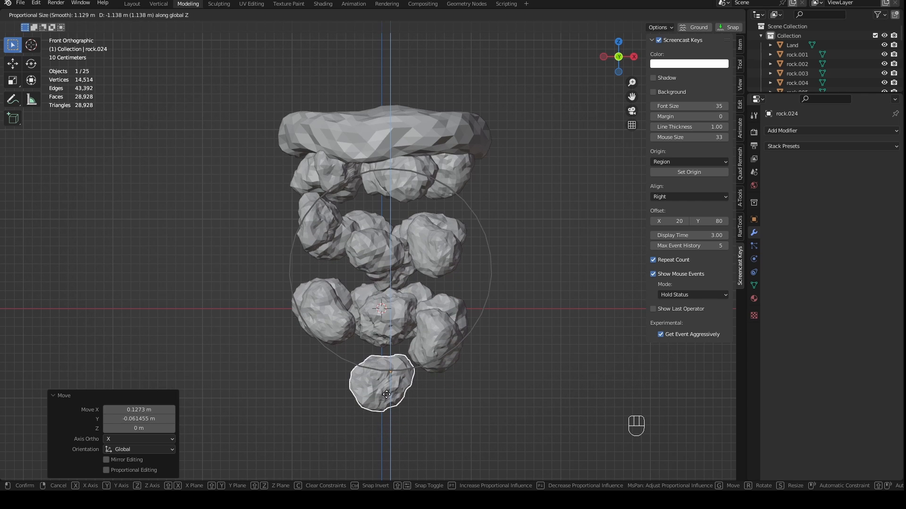
pyautogui.scroll(5, 387, 395)
pyautogui.click(387, 384)
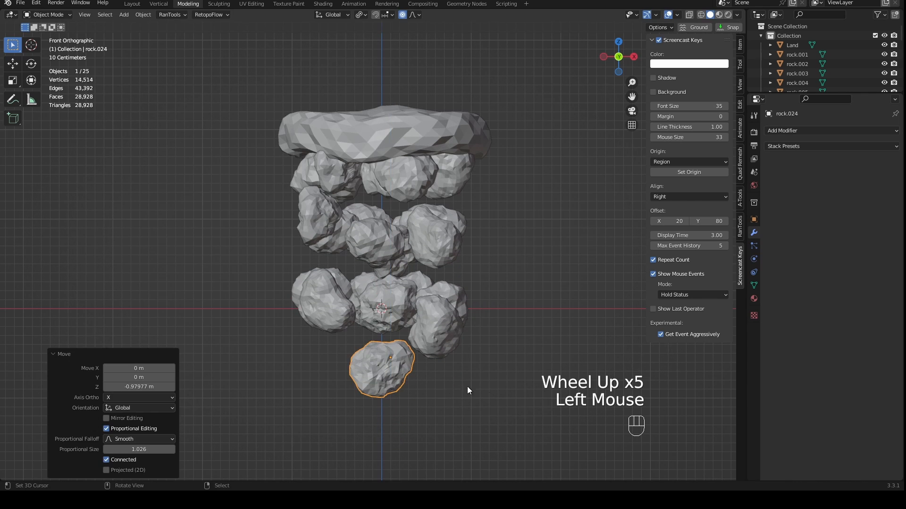
# - Scale the lowest rock to about 0.59 with a proportional size of about 2.66 m so the surrounding rocks shrink gradually
pyautogui.press('s')
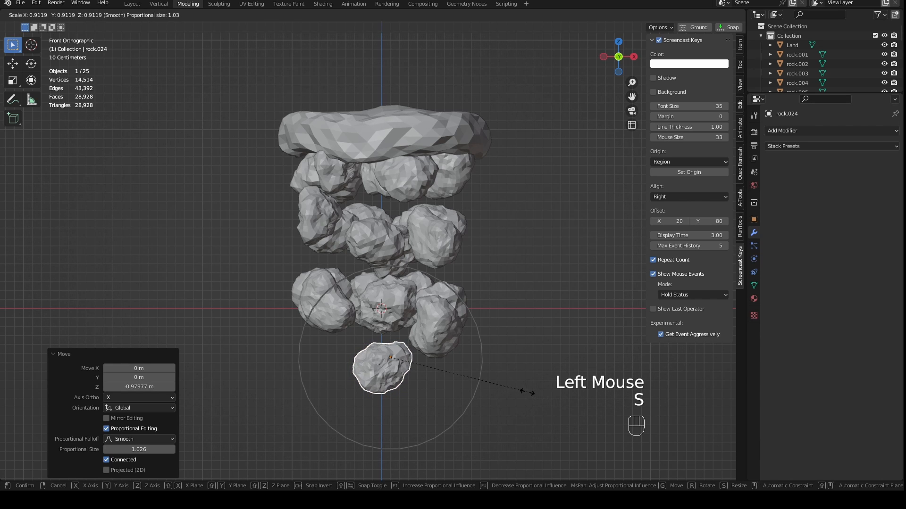
pyautogui.scroll(-4, 525, 392)
pyautogui.scroll(-2, 526, 392)
pyautogui.click(443, 348)
# - Raise the lowest rock about 0.43 m along Z with a proportional size of 2 m, pulling the rock layers upward with it
pyautogui.press('g')
pyautogui.press('z')
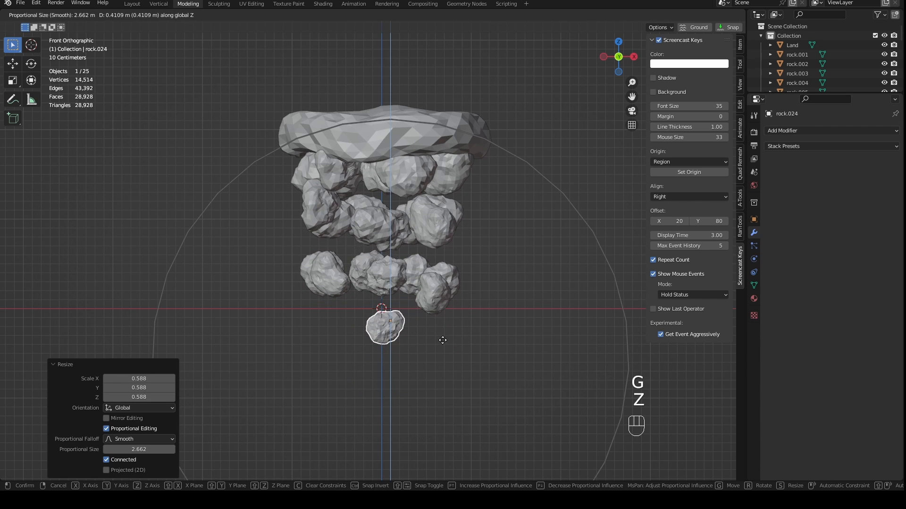
pyautogui.scroll(3, 443, 340)
pyautogui.click(443, 341)
pyautogui.moveTo(444, 341); pyautogui.dragTo(463, 279, button='middle')
pyautogui.scroll(2, 384, 212)
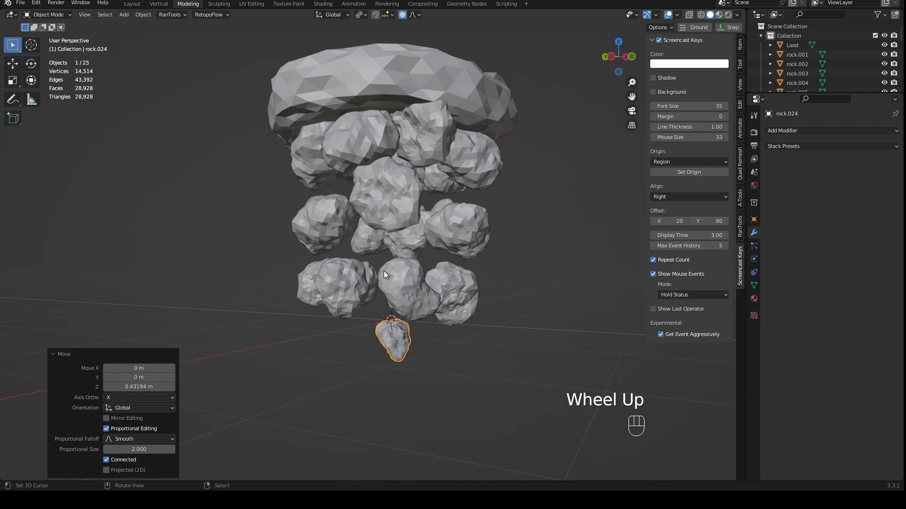
pyautogui.press('KP_1')
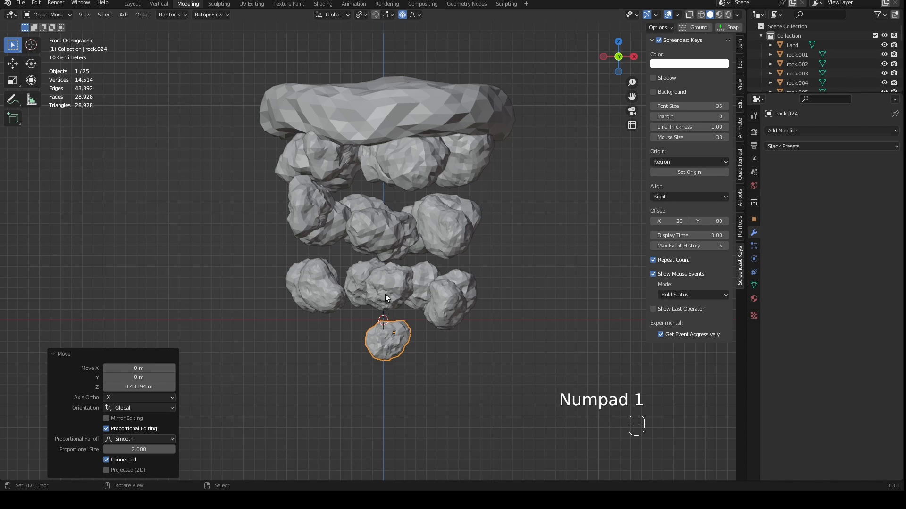
# - Clear the object selection and save the floating island file
pyautogui.middleClick(521, 256)
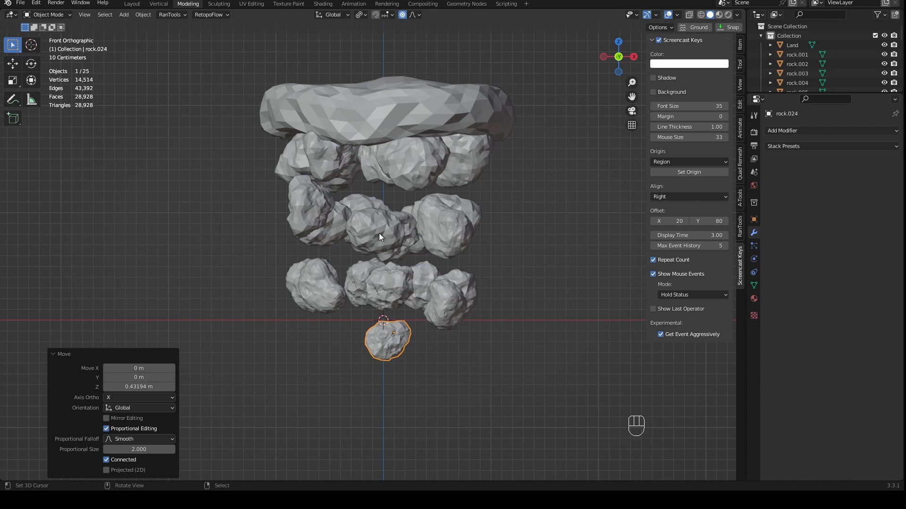
pyautogui.rightClick(377, 97)
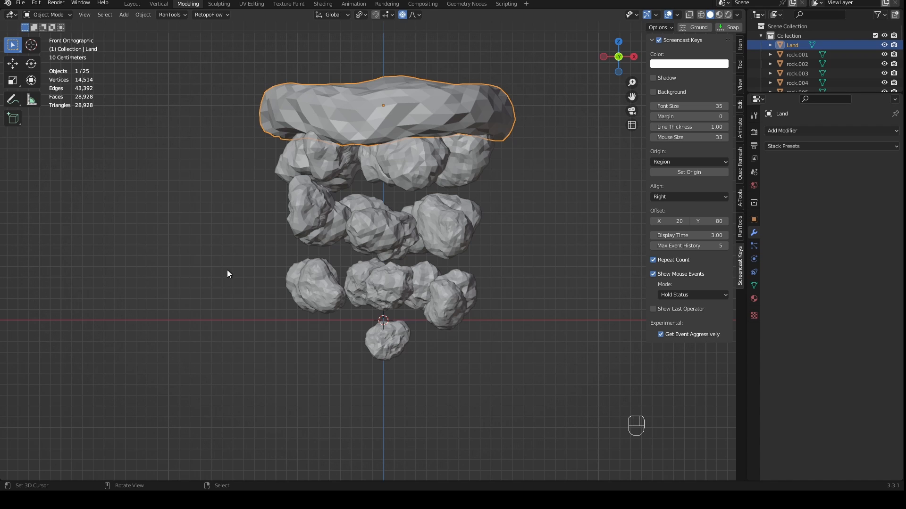
pyautogui.rightClick(420, 344)
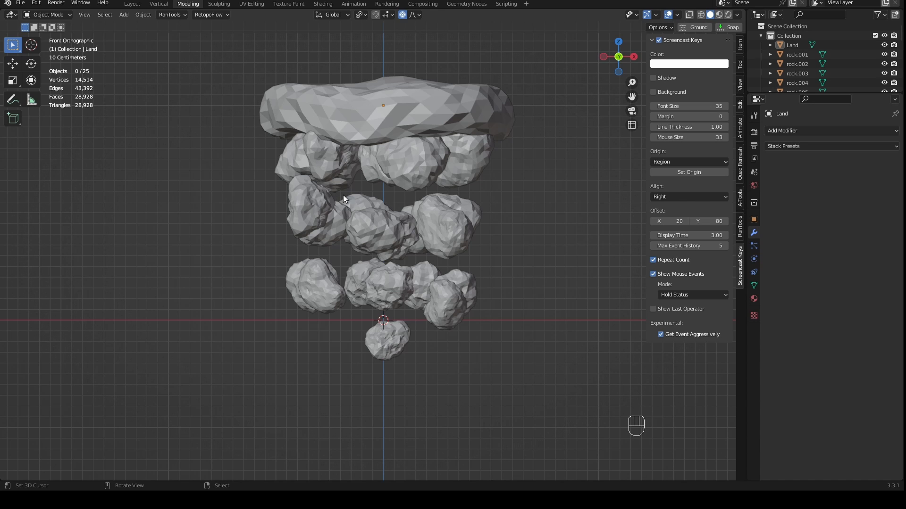
pyautogui.scroll(-1, 366, 227)
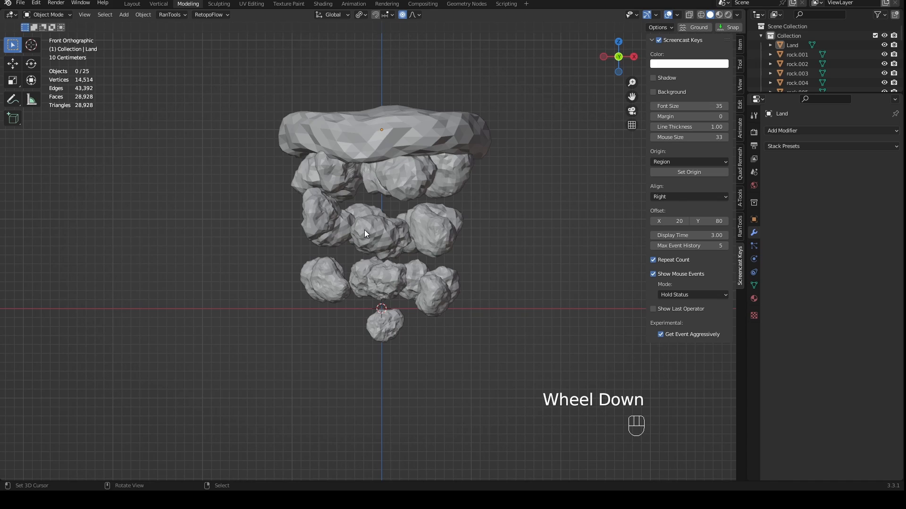
pyautogui.moveTo(402, 283); pyautogui.dragTo(399, 309, button='middle')
pyautogui.press('KP_1')
pyautogui.scroll(-3, 399, 309)
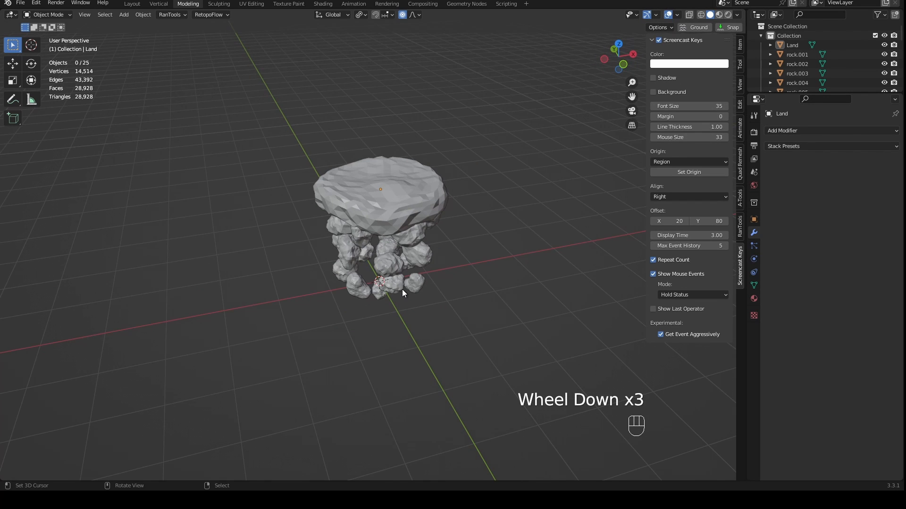
pyautogui.press('KP_1')
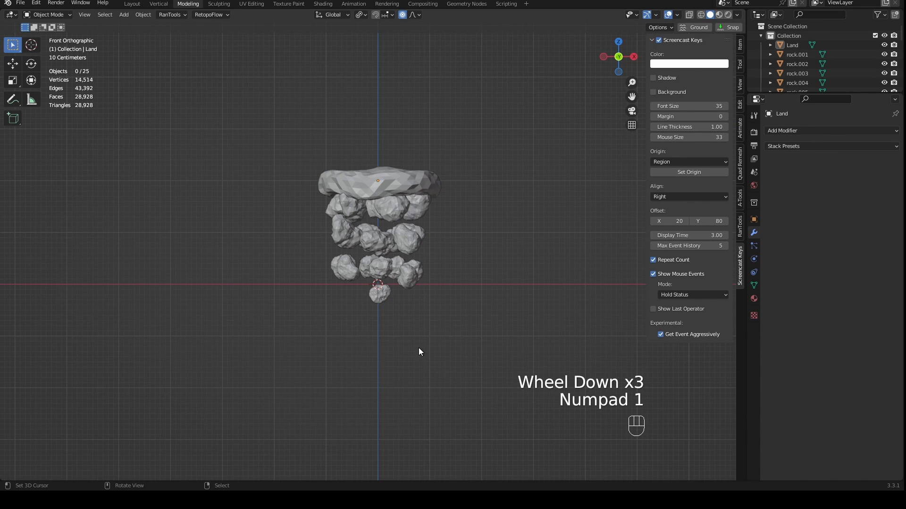
pyautogui.scroll(1, 419, 319)
pyautogui.scroll(2, 420, 319)
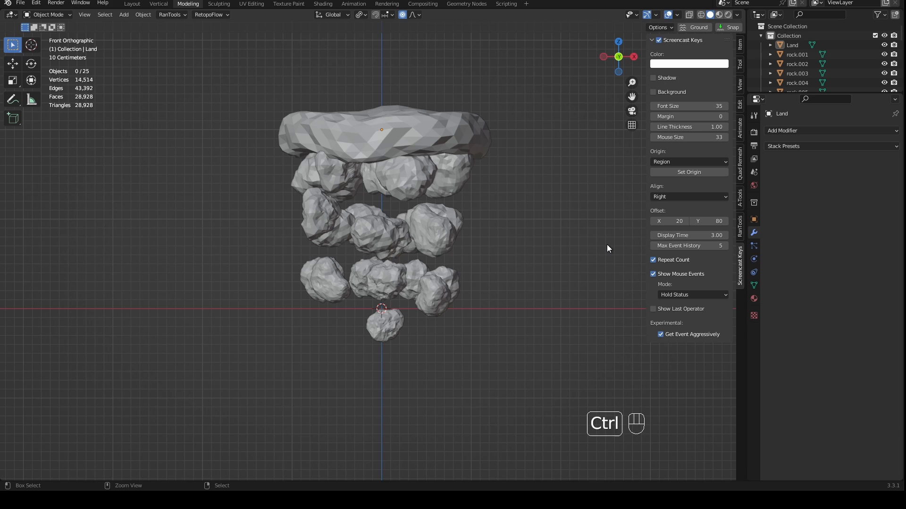
pyautogui.hotkey('ctrl', 's')
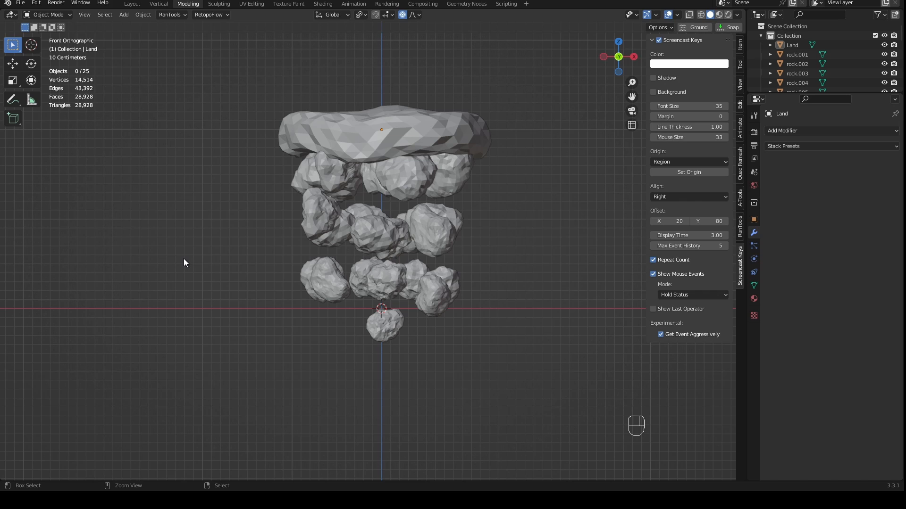
# - Save the file, open the material settings, and switch the viewport to Material Preview shading in front view
pyautogui.hotkey('ctrl', 's')
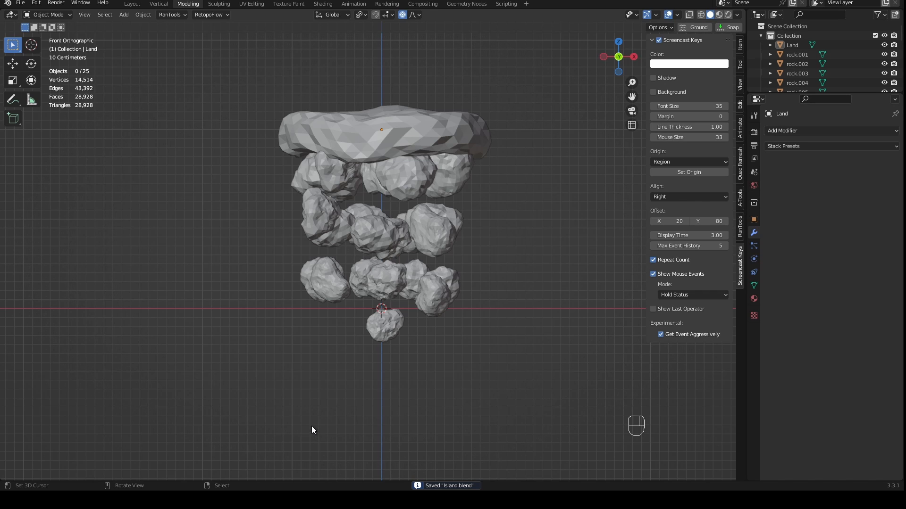
pyautogui.click(755, 299)
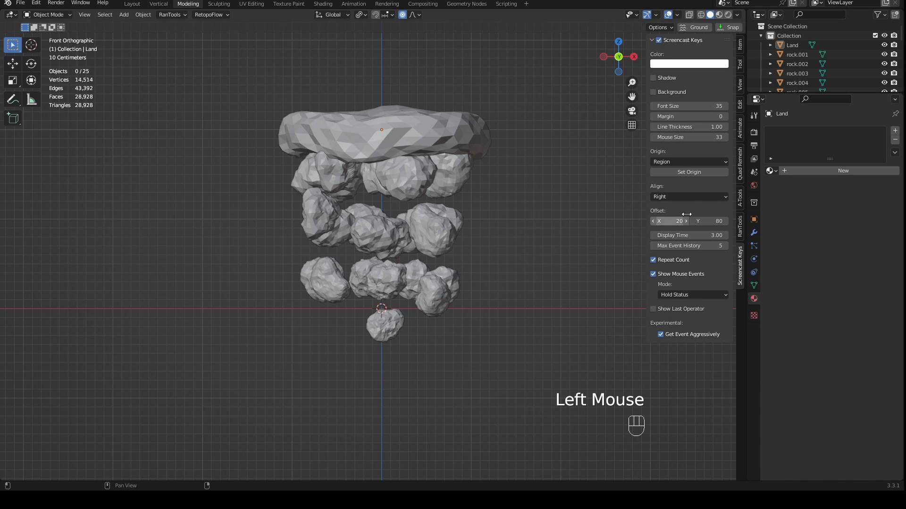
pyautogui.click(720, 16)
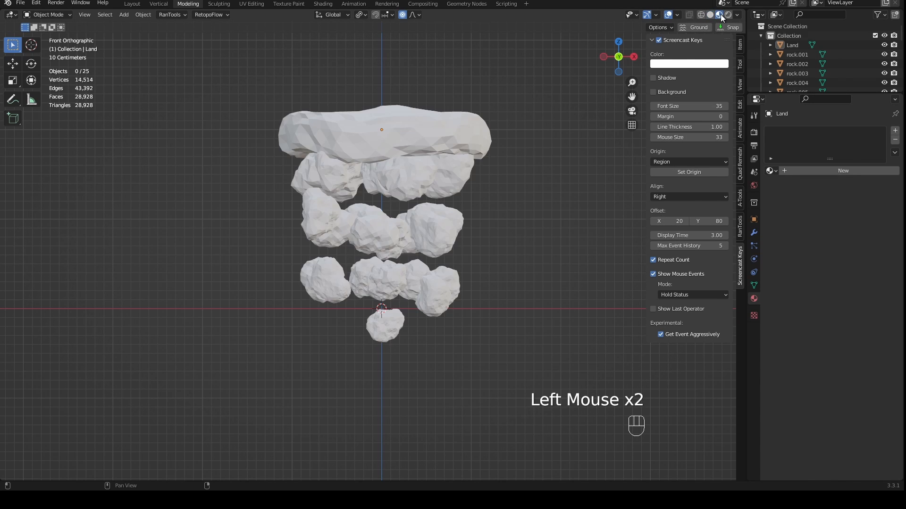
pyautogui.moveTo(539, 132)
pyautogui.mouseDown(button='middle')
pyautogui.moveTo(592, 155)
pyautogui.moveTo(568, 117)
pyautogui.moveTo(434, 184)
pyautogui.moveTo(477, 156)
pyautogui.mouseUp(button='middle')
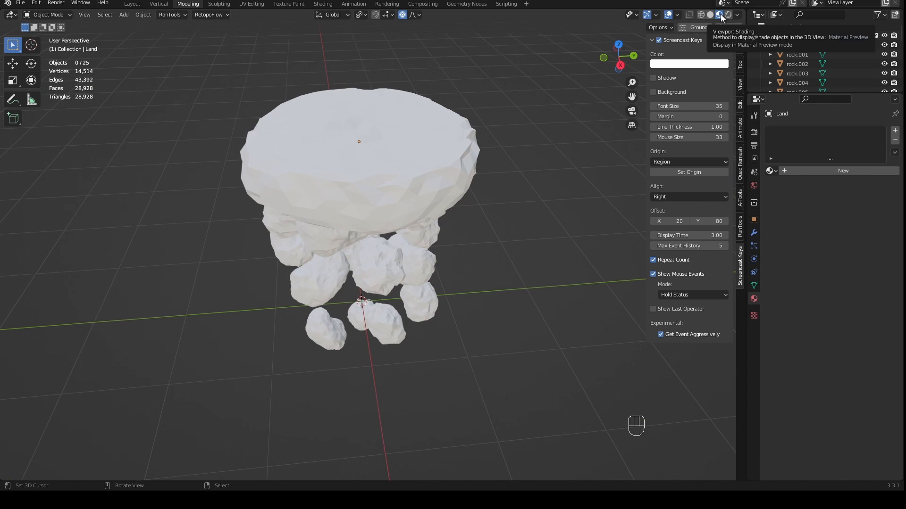
pyautogui.moveTo(639, 82); pyautogui.dragTo(341, 219, button='middle')
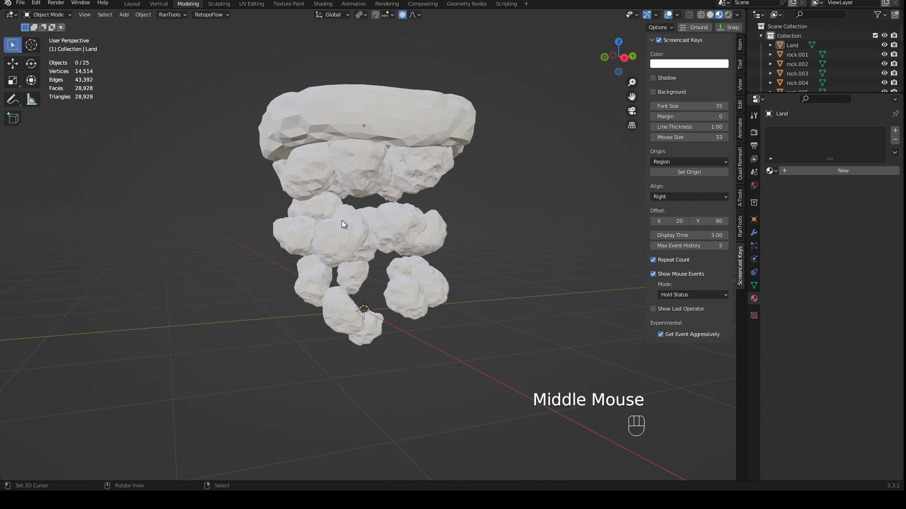
pyautogui.moveTo(470, 262); pyautogui.dragTo(475, 290, button='middle')
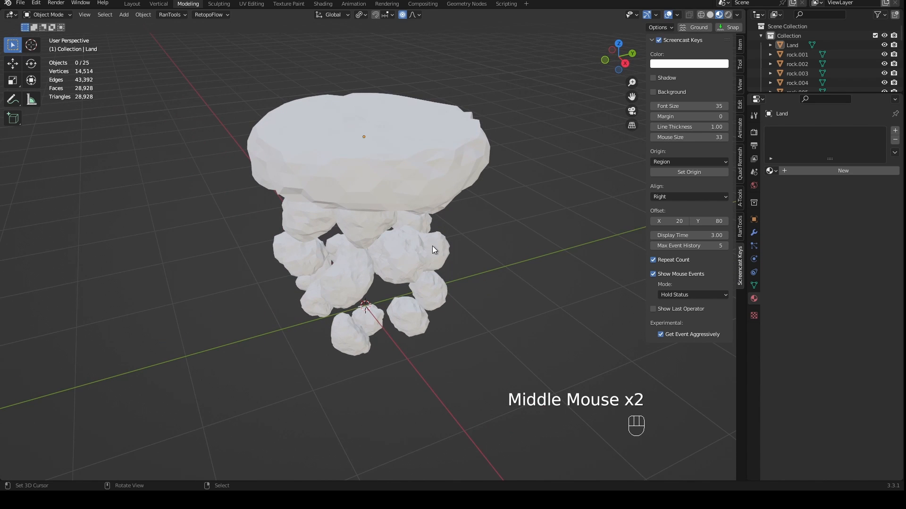
pyautogui.scroll(2, 438, 249)
pyautogui.moveTo(439, 253); pyautogui.dragTo(531, 244, button='middle')
pyautogui.press('KP_1')
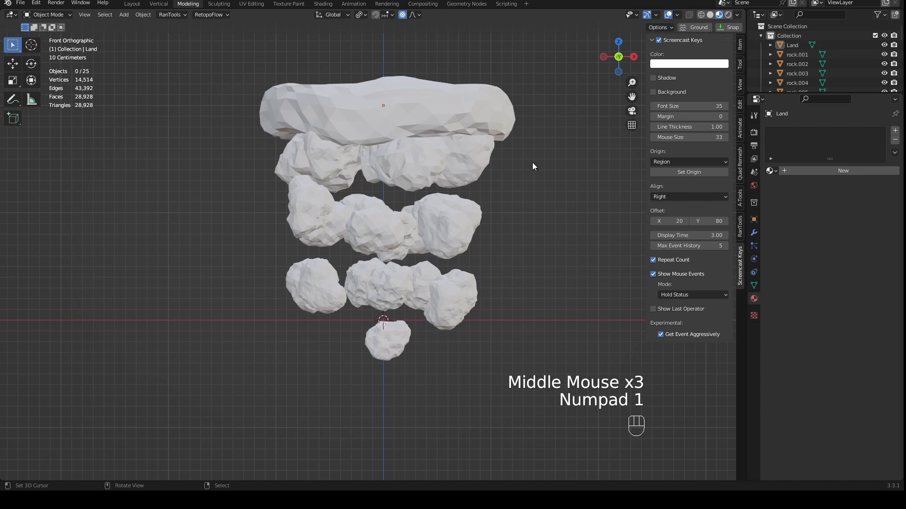
# - Select all the rocks below the Land piece and give a top-layer rock a new material named Rock with a dark grey base color
pyautogui.moveTo(541, 146); pyautogui.dragTo(238, 409)
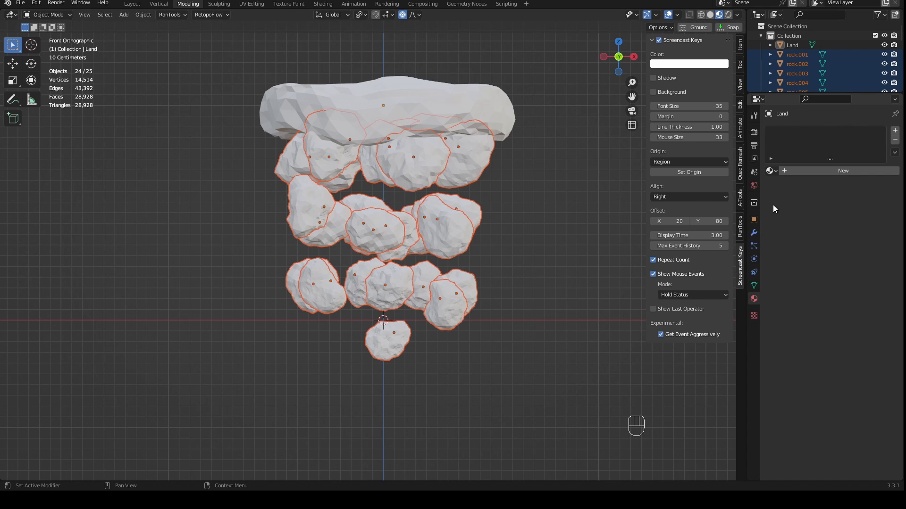
pyautogui.click(830, 173)
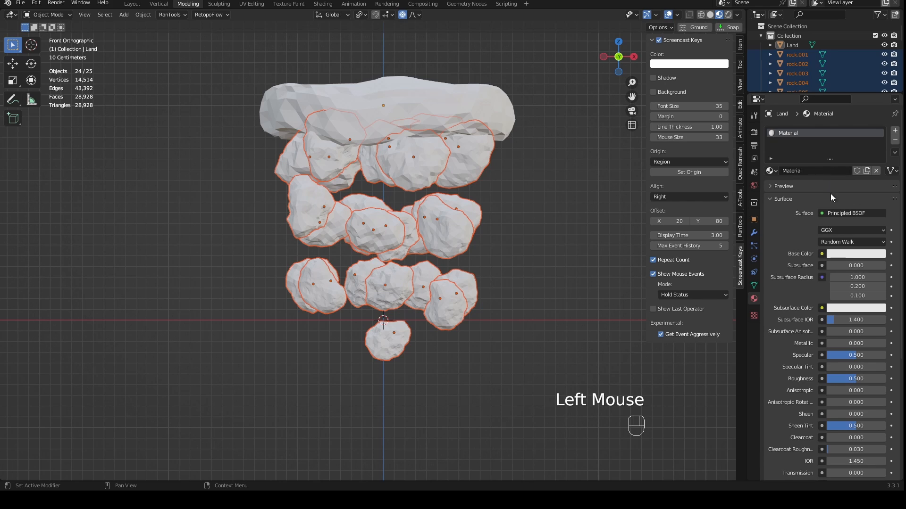
pyautogui.doubleClick(811, 172)
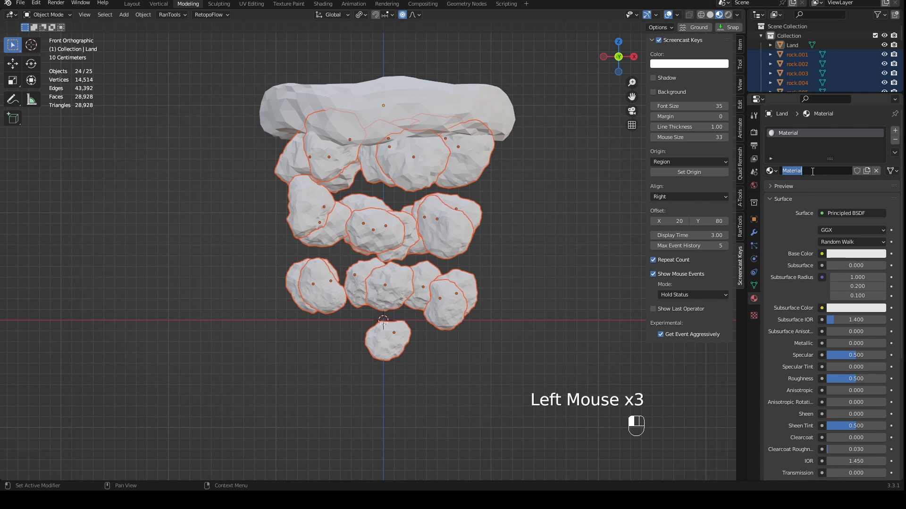
pyautogui.write('Rock')
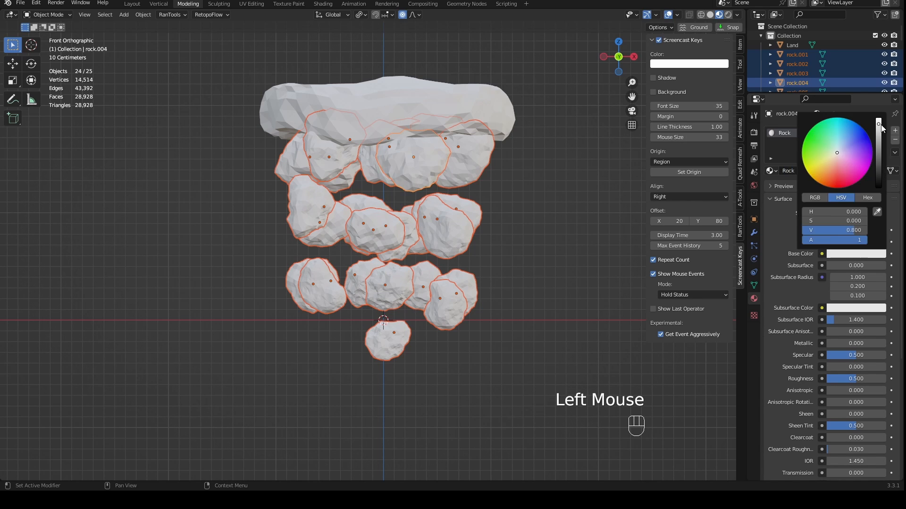
pyautogui.moveTo(880, 125); pyautogui.dragTo(878, 163)
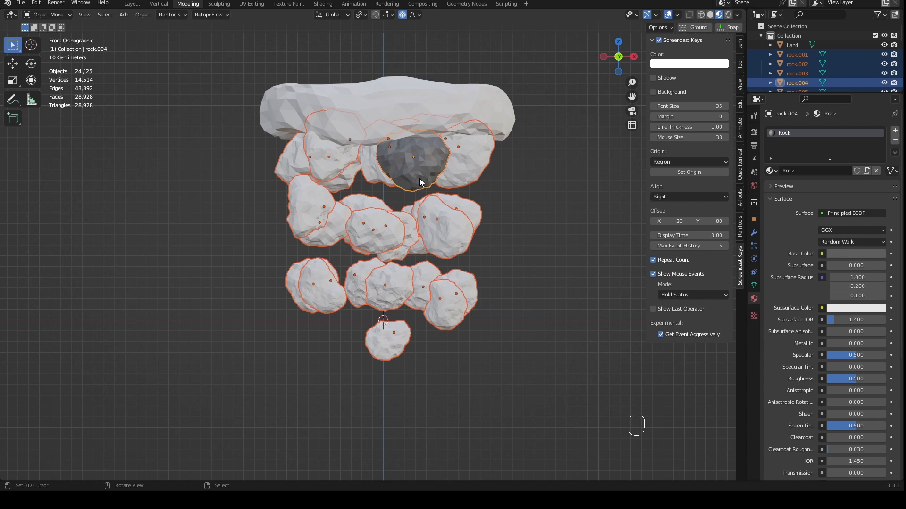
pyautogui.hotkey('shift', 'd')
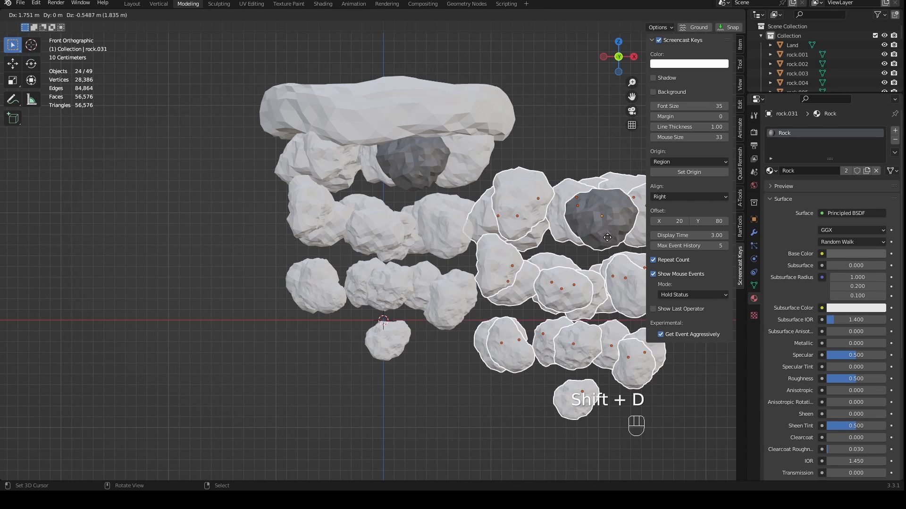
pyautogui.click(200, 182)
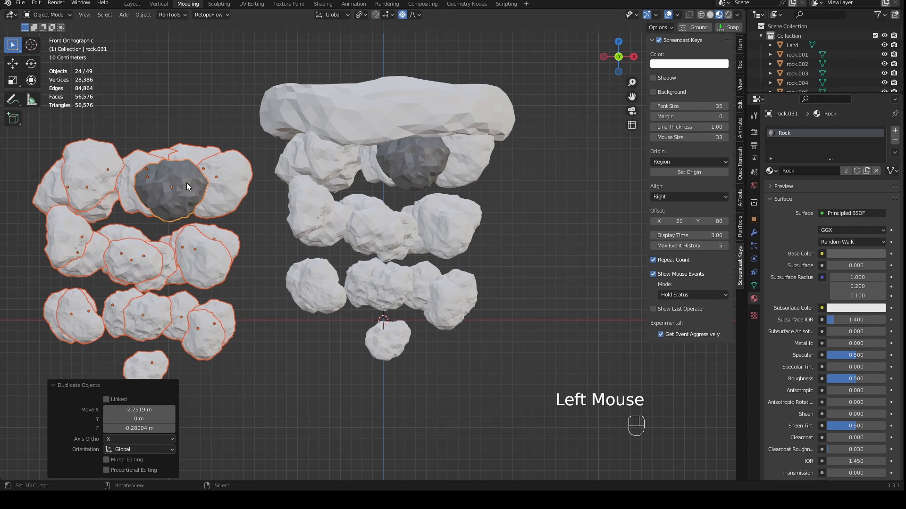
pyautogui.hotkey('ctrl', 'z')
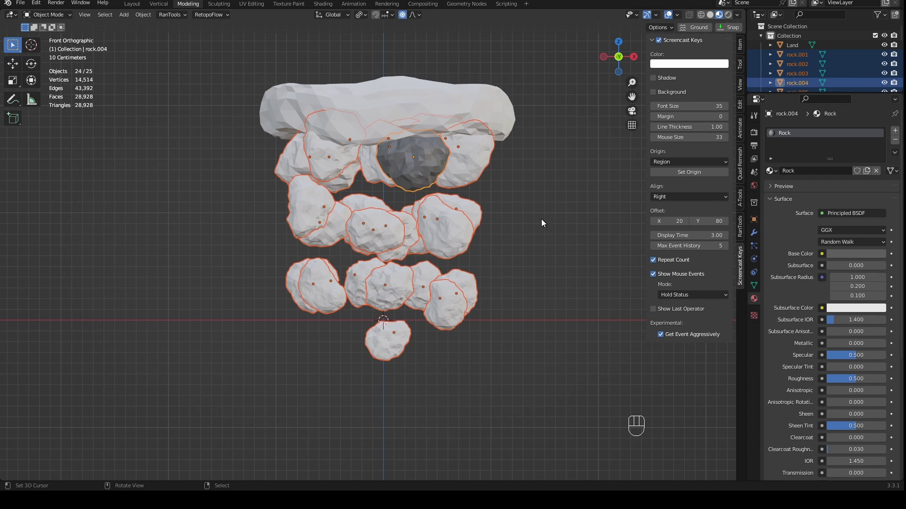
# - Select all the rocks with the dark grey one active and link its Rock material to the others
pyautogui.moveTo(514, 162); pyautogui.dragTo(228, 413)
pyautogui.keyDown('shift'); pyautogui.rightClick(462, 162); pyautogui.keyUp('shift')
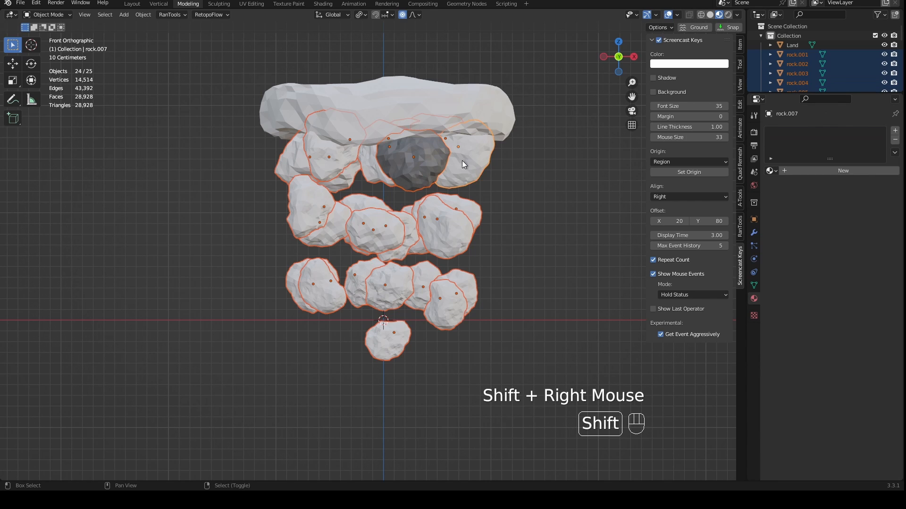
pyautogui.keyDown('shift'); pyautogui.rightClick(404, 173); pyautogui.keyUp('shift')
pyautogui.keyDown('shift'); pyautogui.rightClick(372, 171); pyautogui.keyUp('shift')
pyautogui.keyDown('shift'); pyautogui.rightClick(327, 159); pyautogui.keyUp('shift')
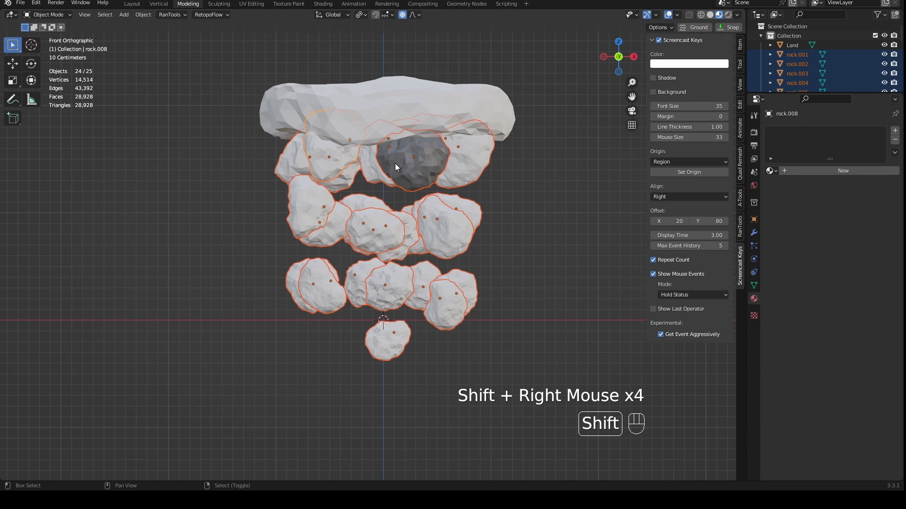
pyautogui.keyDown('shift'); pyautogui.rightClick(395, 165); pyautogui.keyUp('shift')
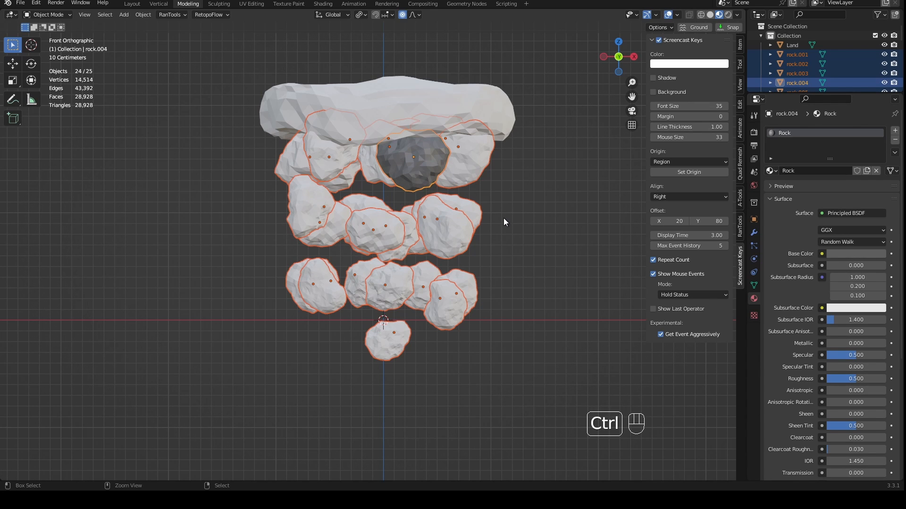
pyautogui.hotkey('ctrl', 'l')
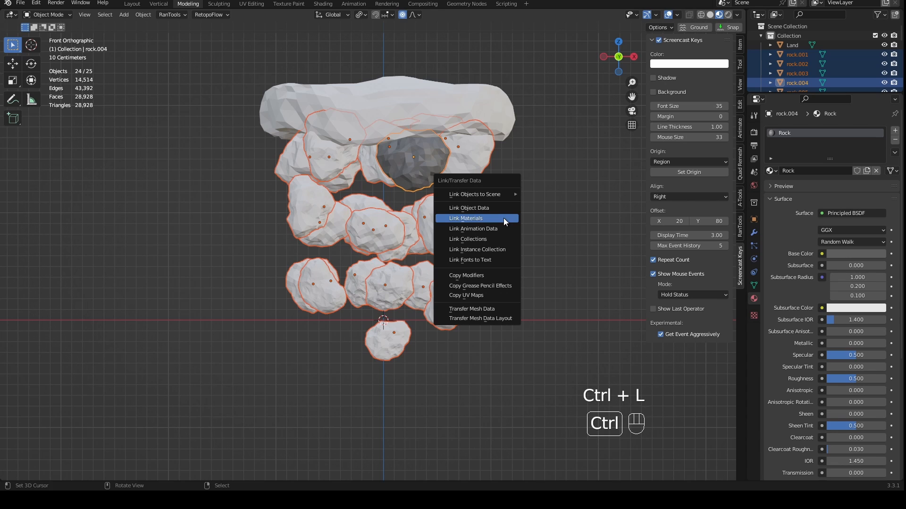
pyautogui.click(466, 220)
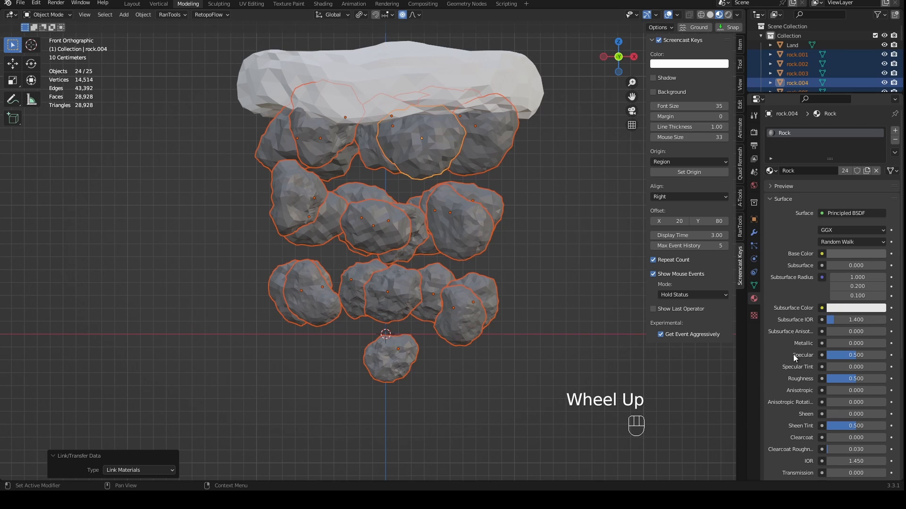
# - Set the Rock material's Specular to 0 and Roughness to 1
pyautogui.moveTo(857, 355); pyautogui.dragTo(825, 355)
pyautogui.doubleClick(856, 379)
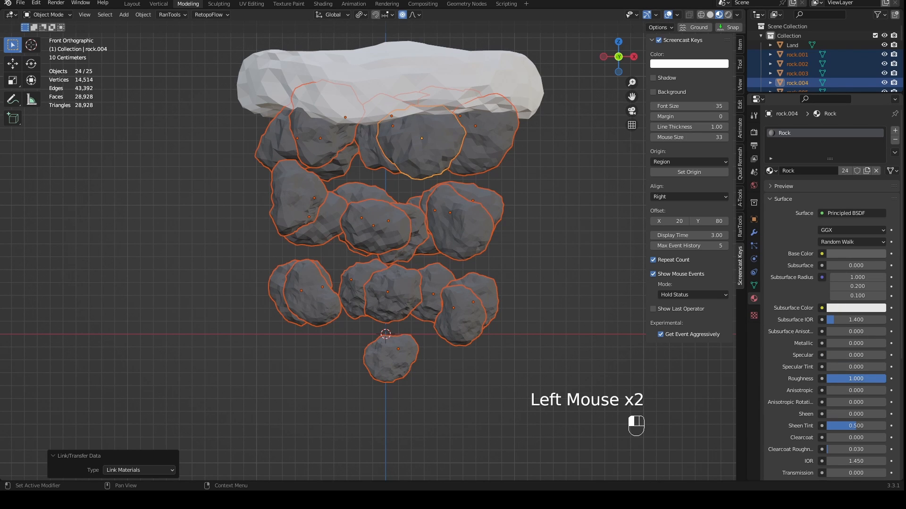
pyautogui.scroll(1, 624, 326)
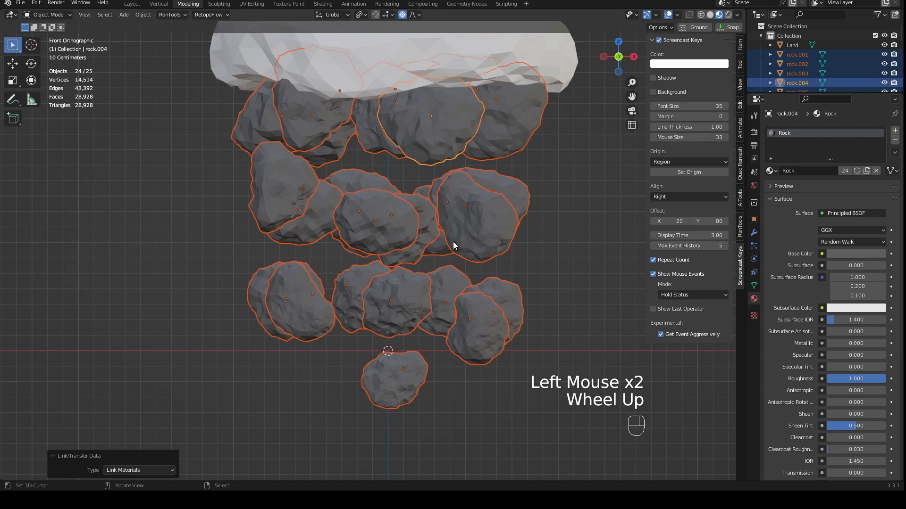
pyautogui.scroll(-1, 537, 242)
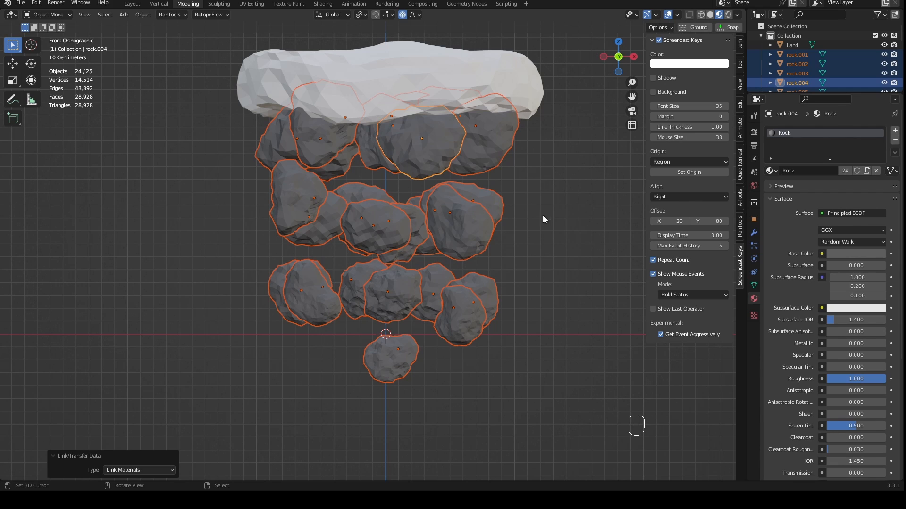
# - Reduce the proportional size to about 0.77 m, raise the central middle-layer rock slightly and move the left one about 0.12 m along X
pyautogui.rightClick(374, 219)
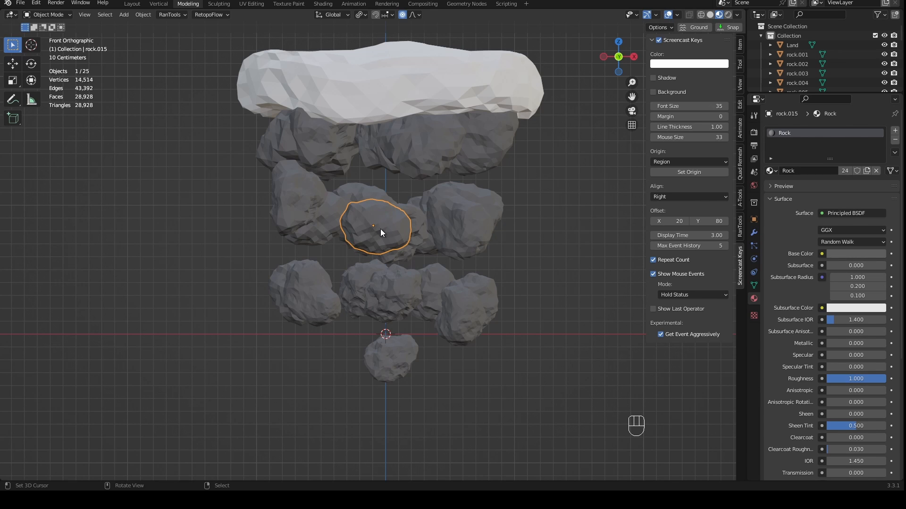
pyautogui.press('g')
pyautogui.scroll(5, 387, 224)
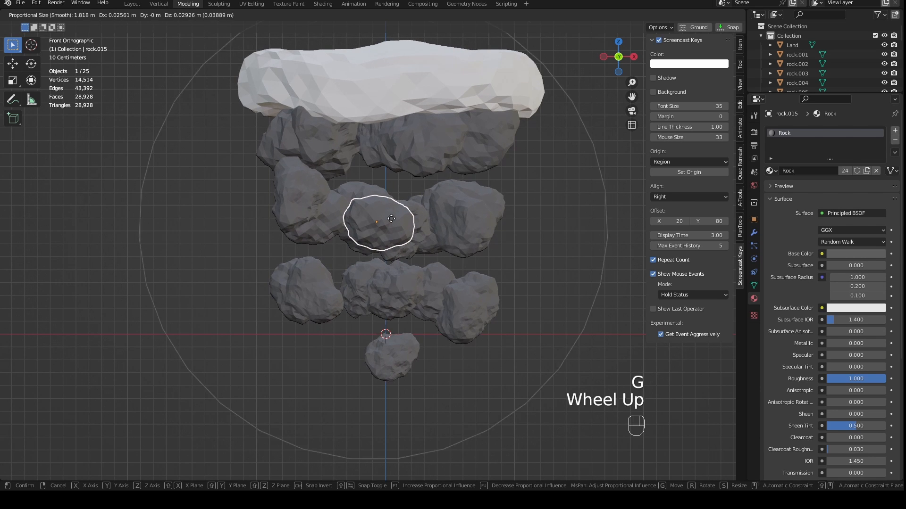
pyautogui.click(399, 205)
pyautogui.moveTo(310, 198); pyautogui.dragTo(325, 201, button='right')
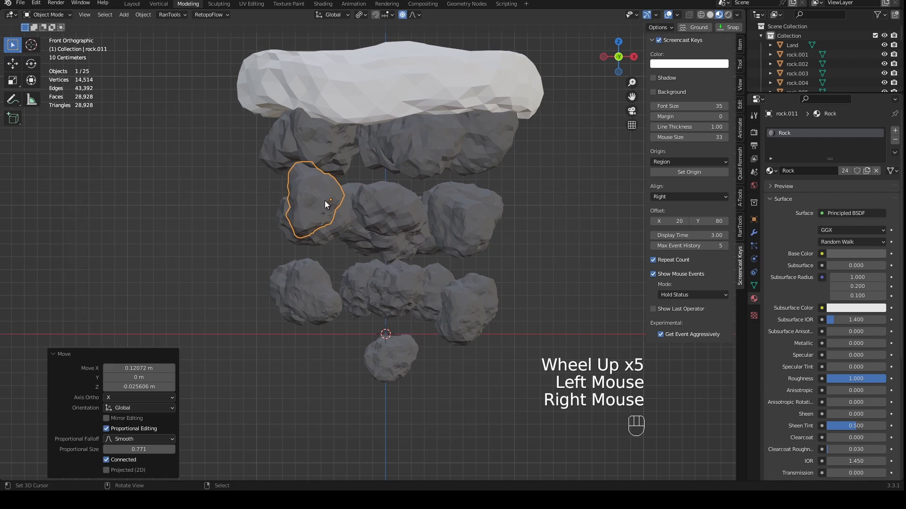
# - Move the third-layer rocks, the right middle-layer rock and the lowest rock upward and inward in front view to close the gaps
pyautogui.moveTo(313, 280); pyautogui.dragTo(326, 257, button='right')
pyautogui.moveTo(393, 291); pyautogui.dragTo(384, 277, button='right')
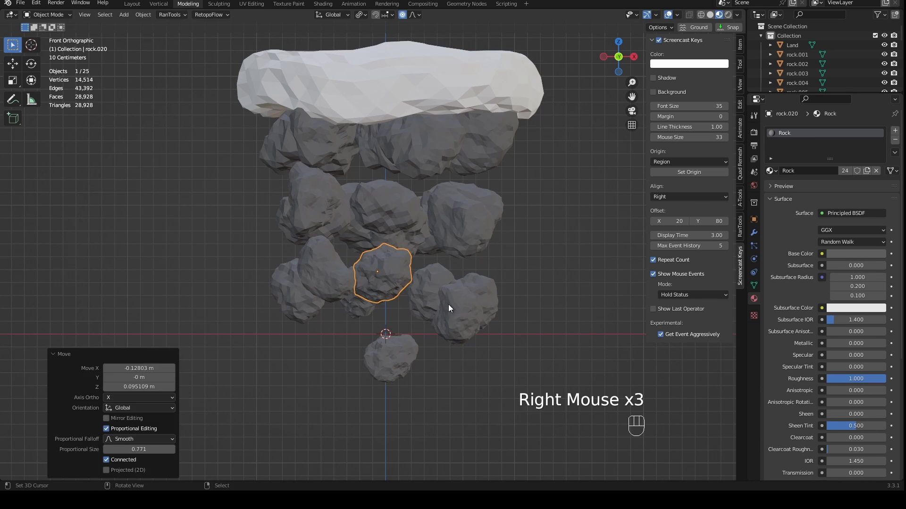
pyautogui.moveTo(453, 306)
pyautogui.mouseDown(button='right')
pyautogui.moveTo(434, 290)
pyautogui.moveTo(462, 295)
pyautogui.mouseUp(button='right')
pyautogui.moveTo(394, 349); pyautogui.dragTo(397, 347, button='right')
pyautogui.moveTo(305, 298); pyautogui.dragTo(345, 295, button='right')
pyautogui.moveTo(455, 220); pyautogui.dragTo(440, 215, button='right')
pyautogui.moveTo(465, 294); pyautogui.dragTo(449, 284, button='right')
pyautogui.rightClick(437, 306)
pyautogui.moveTo(395, 352); pyautogui.dragTo(405, 279, button='right')
# - In the right orthographic view, nudge the front-side rocks of the middle and third layers inward toward the centre
pyautogui.press('KP_3')
pyautogui.scroll(1, 423, 325)
pyautogui.scroll(-2, 395, 297)
pyautogui.moveTo(273, 214); pyautogui.dragTo(284, 220, button='right')
pyautogui.moveTo(268, 272); pyautogui.dragTo(279, 273, button='right')
pyautogui.moveTo(309, 310); pyautogui.dragTo(311, 308, button='right')
pyautogui.rightClick(364, 284)
# - Nudge the back-side rocks of the upper two layers inward and shift the central top-layer rock about 0.02 m along Y
pyautogui.moveTo(423, 227); pyautogui.dragTo(417, 224, button='right')
pyautogui.moveTo(421, 182); pyautogui.dragTo(418, 179, button='right')
pyautogui.moveTo(427, 156); pyautogui.dragTo(424, 156, button='right')
pyautogui.rightClick(349, 159)
pyautogui.moveTo(362, 156); pyautogui.dragTo(386, 194, button='right')
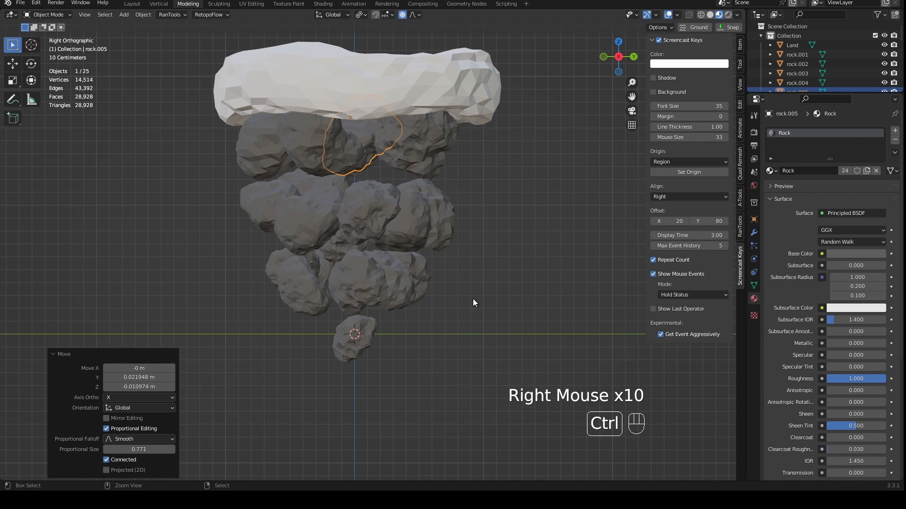
pyautogui.press('ctrl+KP_1')
pyautogui.press('ctrl+KP_3')
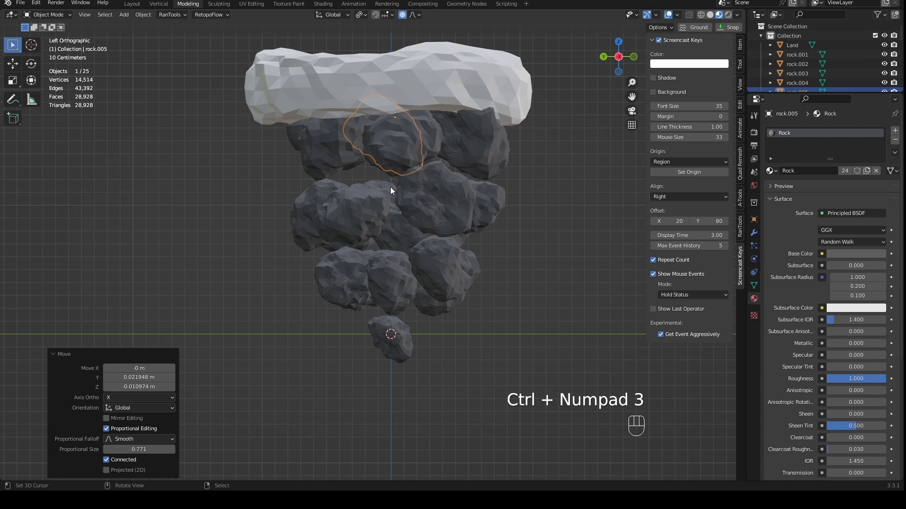
pyautogui.press('ctrl+KP_3')
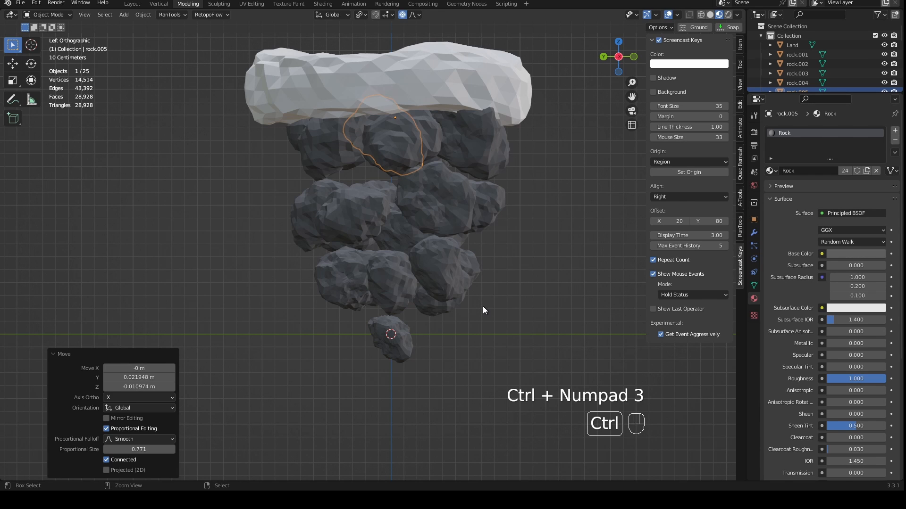
pyautogui.press('KP_1')
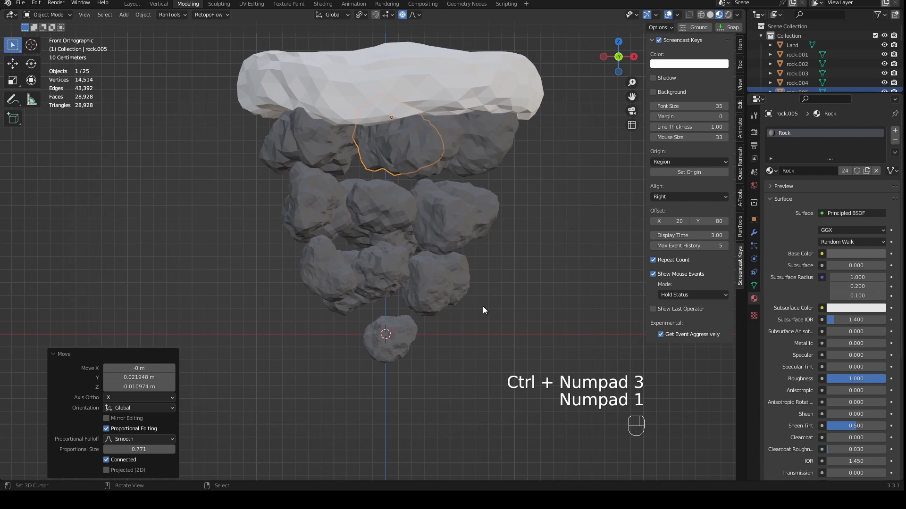
# - Examine the central middle-layer rock's mesh up close, comparing its Edit Mode topology with its shaded look in Object Mode
pyautogui.rightClick(378, 196)
pyautogui.press('Tab')
pyautogui.scroll(4, 404, 225)
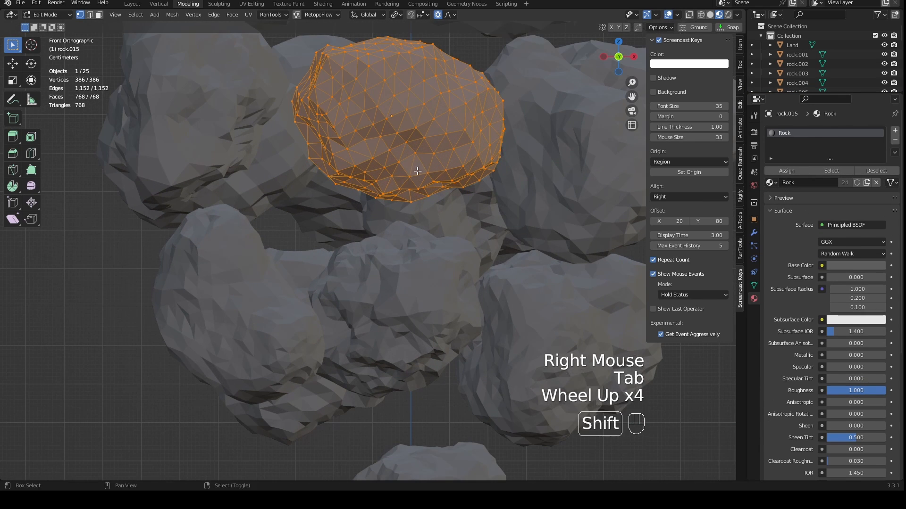
pyautogui.keyDown('shift'); pyautogui.moveTo(402, 206); pyautogui.dragTo(415, 242, button='middle'); pyautogui.keyUp('shift')
pyautogui.keyDown('shift'); pyautogui.scroll(1, 415, 243); pyautogui.keyUp('shift')
pyautogui.scroll(2, 423, 262)
pyautogui.press('Tab')
pyautogui.scroll(-6, 429, 219)
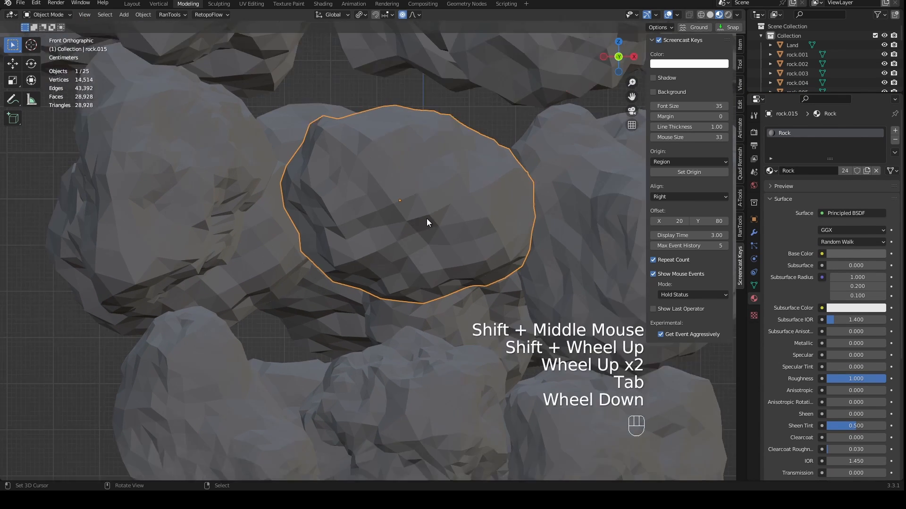
pyautogui.scroll(3, 436, 265)
pyautogui.scroll(2, 477, 274)
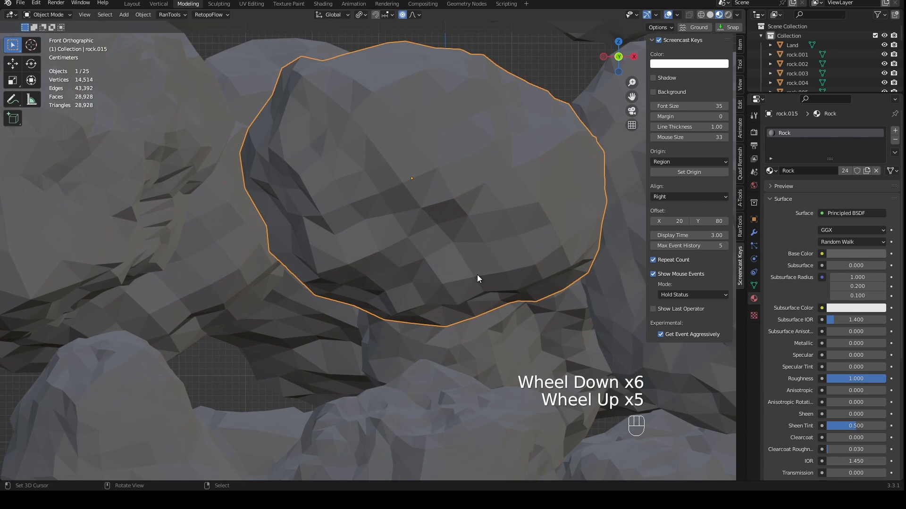
pyautogui.press('Tab')
pyautogui.scroll(2, 481, 271)
pyautogui.scroll(-1, 487, 266)
pyautogui.scroll(-1, 430, 194)
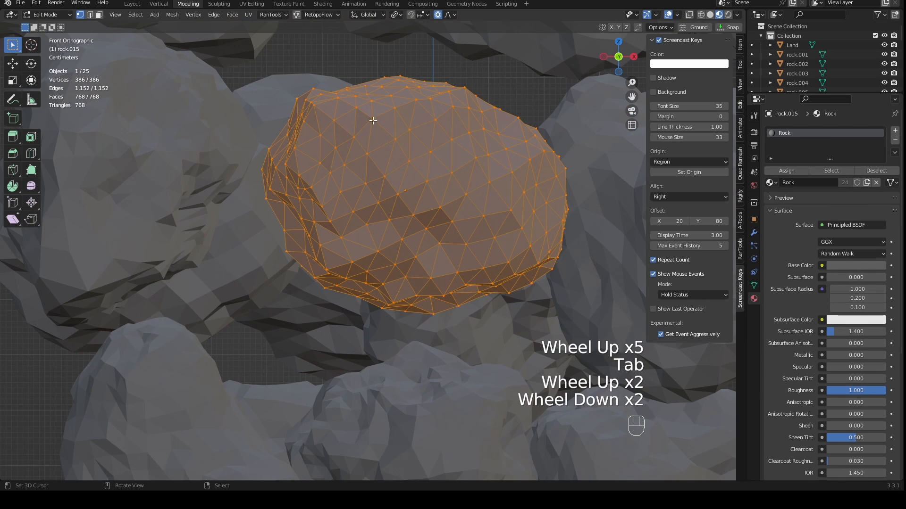
# - Set the proportional editing falloff to Random
pyautogui.click(450, 15)
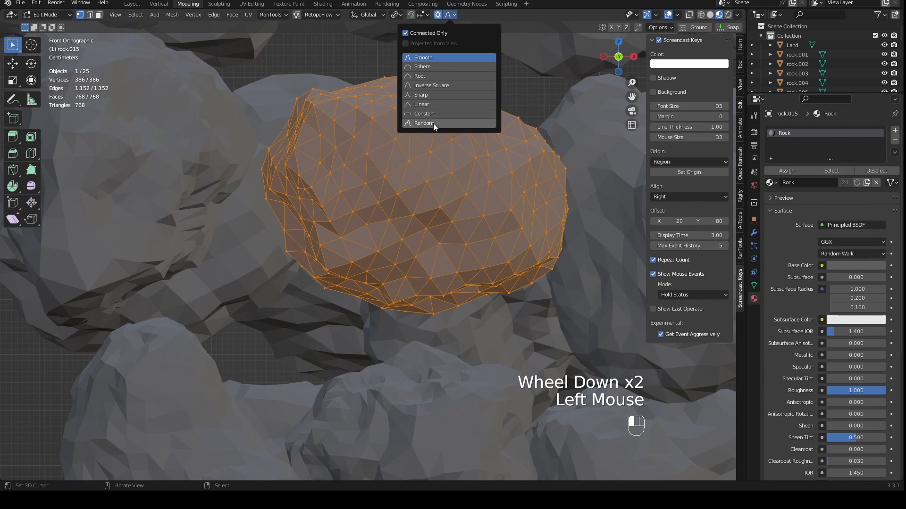
pyautogui.click(449, 123)
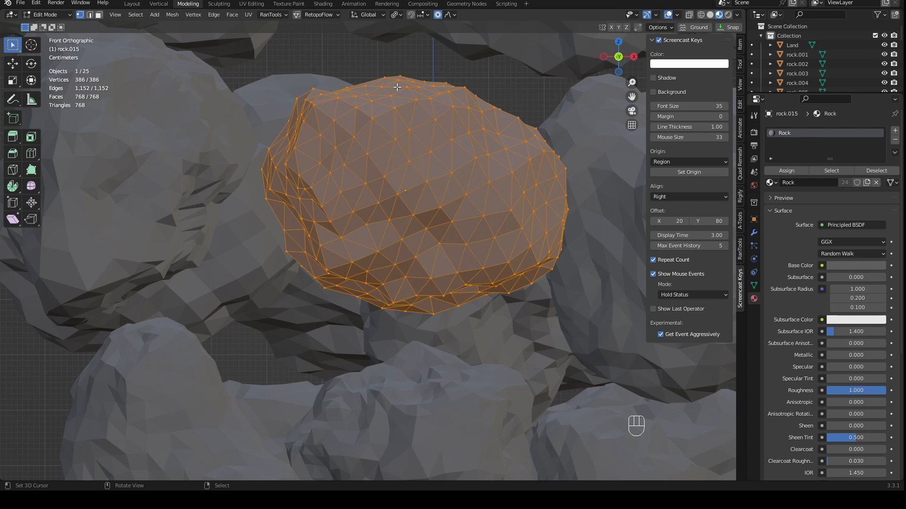
pyautogui.click(438, 16)
pyautogui.scroll(-2, 440, 157)
pyautogui.moveTo(440, 118); pyautogui.dragTo(377, 226, button='middle')
pyautogui.press('KP_Decimal')
pyautogui.rightClick(362, 246)
pyautogui.keyDown('shift'); pyautogui.rightClick(302, 114); pyautogui.keyUp('shift')
pyautogui.moveTo(302, 114); pyautogui.dragTo(424, 272, button='middle')
pyautogui.keyDown('shift'); pyautogui.rightClick(443, 262); pyautogui.keyUp('shift')
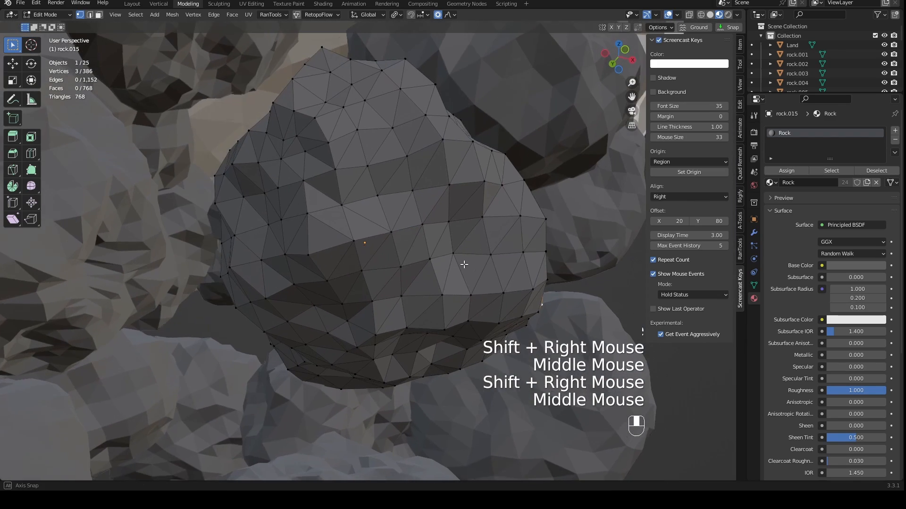
pyautogui.keyDown('shift'); pyautogui.rightClick(323, 278); pyautogui.keyUp('shift')
pyautogui.moveTo(323, 279); pyautogui.dragTo(369, 310, button='middle')
pyautogui.press('KP_Decimal')
pyautogui.scroll(-2, 337, 307)
pyautogui.scroll(-2, 336, 307)
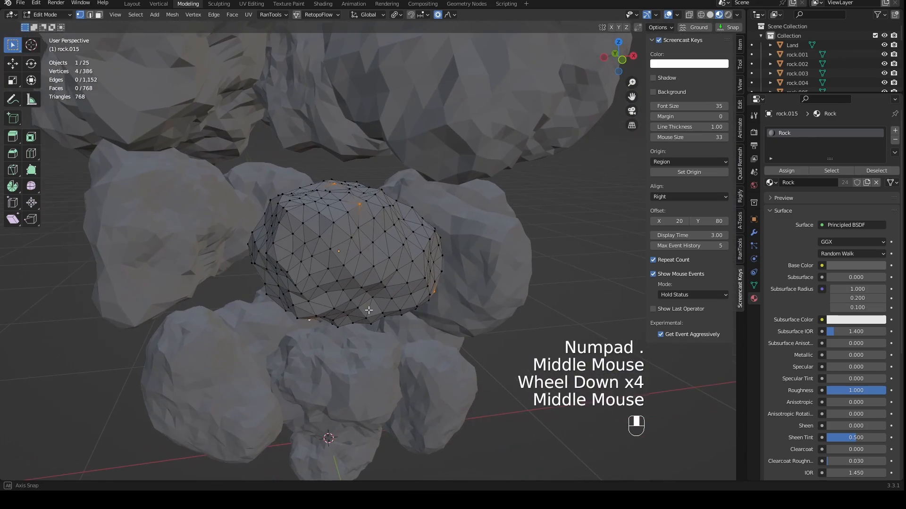
pyautogui.press('s')
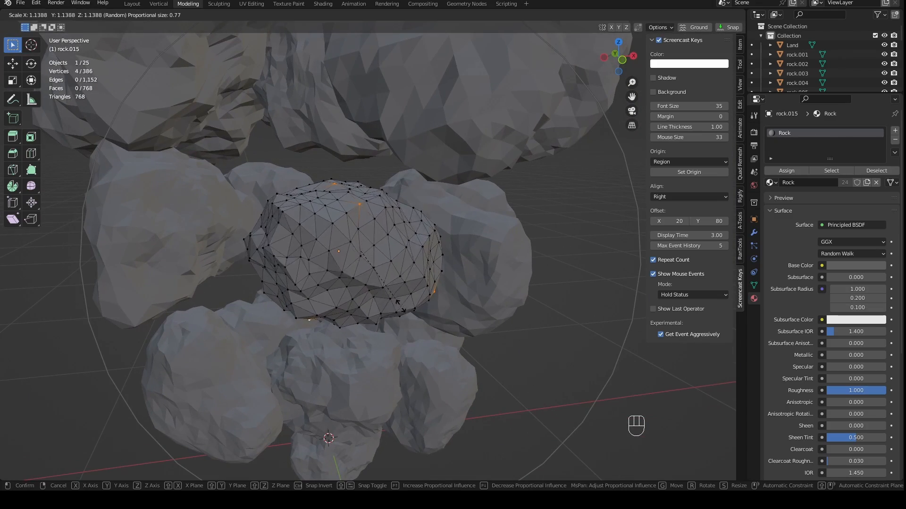
pyautogui.rightClick(400, 307)
# - Randomize all vertices of the central middle-layer rock by 0.1 m and return to Object Mode
pyautogui.press('a')
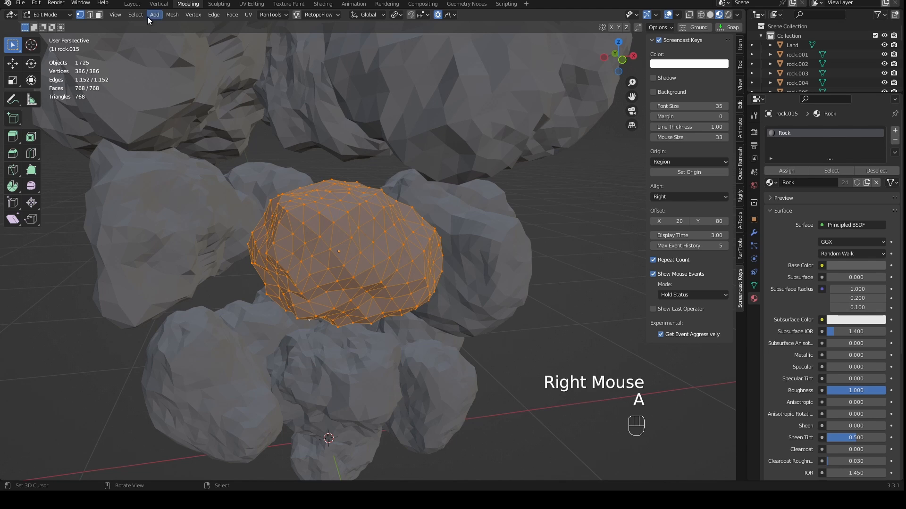
pyautogui.click(166, 17)
pyautogui.moveTo(180, 42)
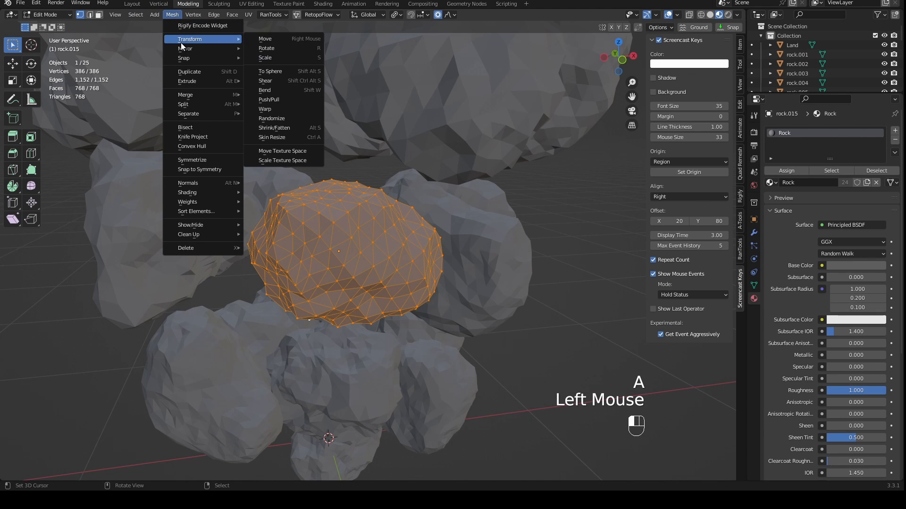
pyautogui.click(271, 119)
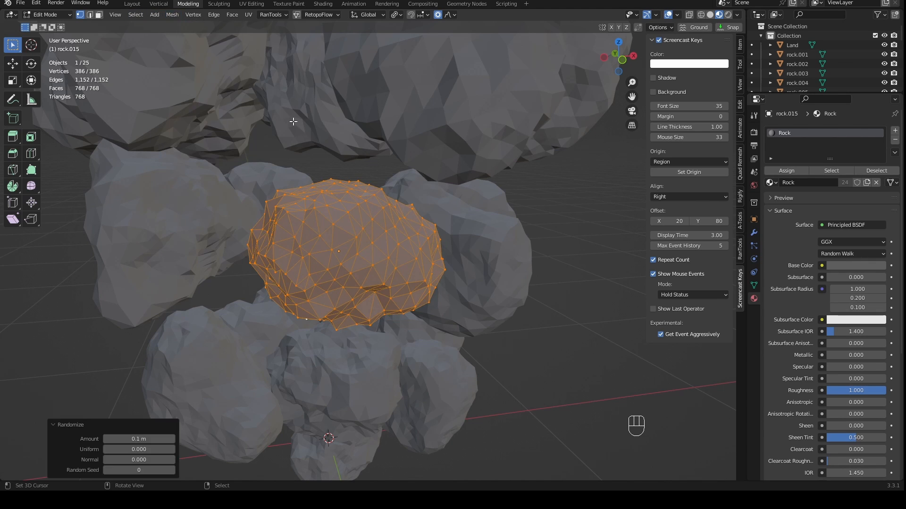
pyautogui.moveTo(384, 238); pyautogui.dragTo(428, 255, button='middle')
pyautogui.press('Tab')
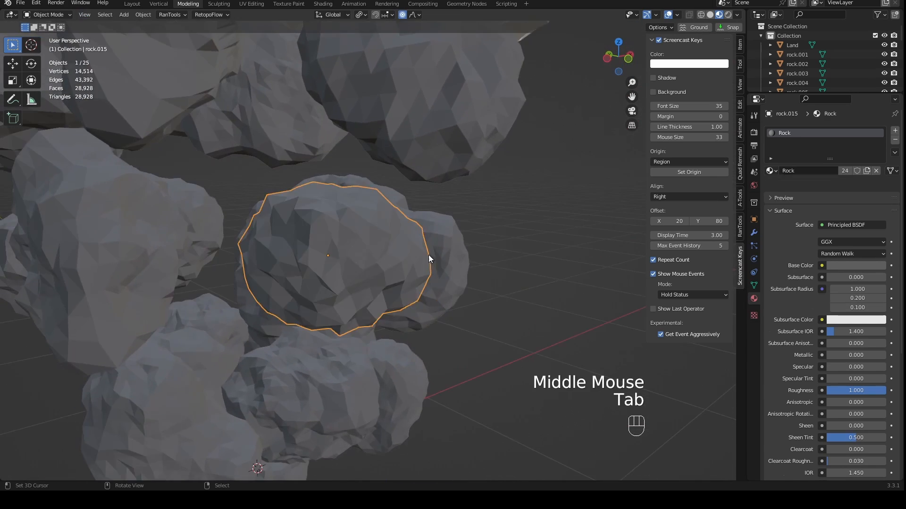
# - In front view, nudge the central middle-layer rock about 0.008 m up along Z and save the file
pyautogui.press('KP_1')
pyautogui.scroll(-2, 347, 308)
pyautogui.scroll(-1, 357, 313)
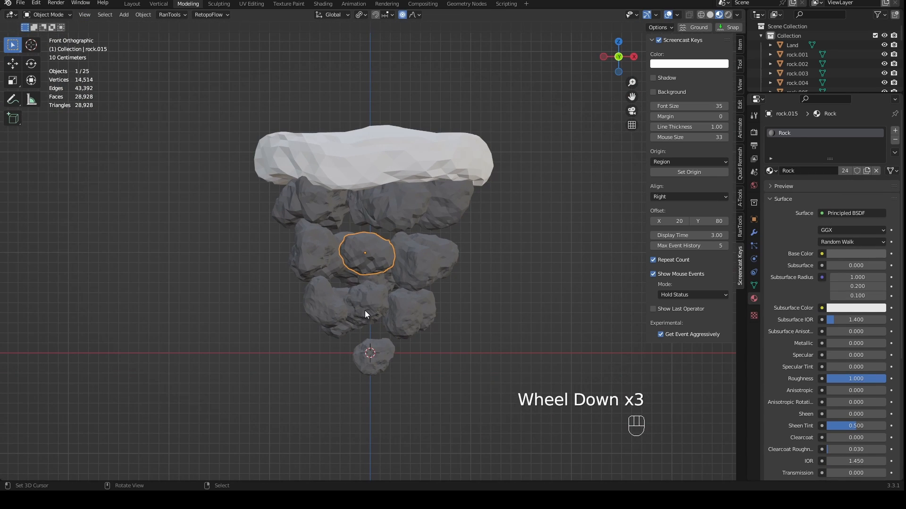
pyautogui.scroll(5, 364, 310)
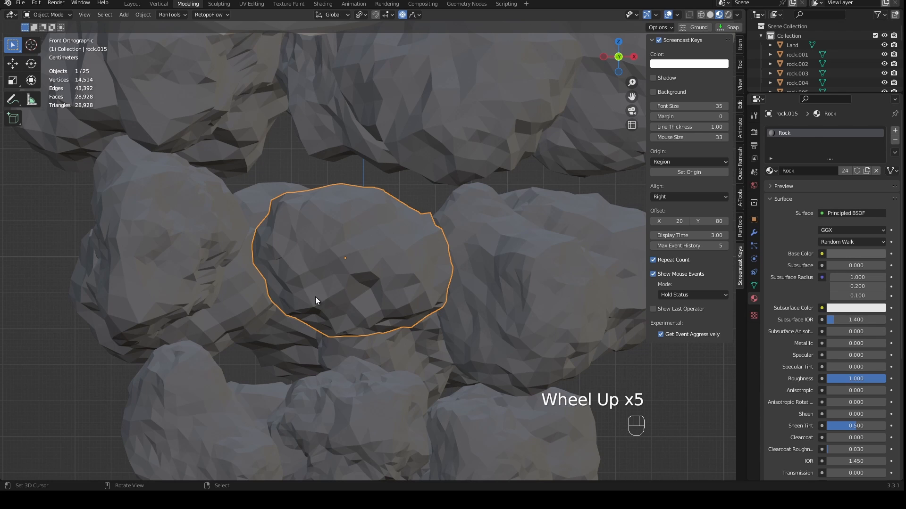
pyautogui.scroll(-2, 400, 307)
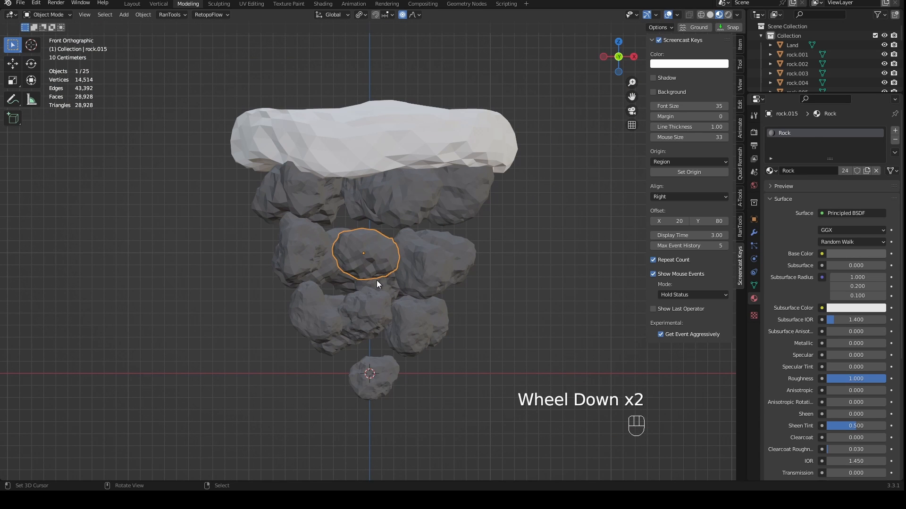
pyautogui.press('g')
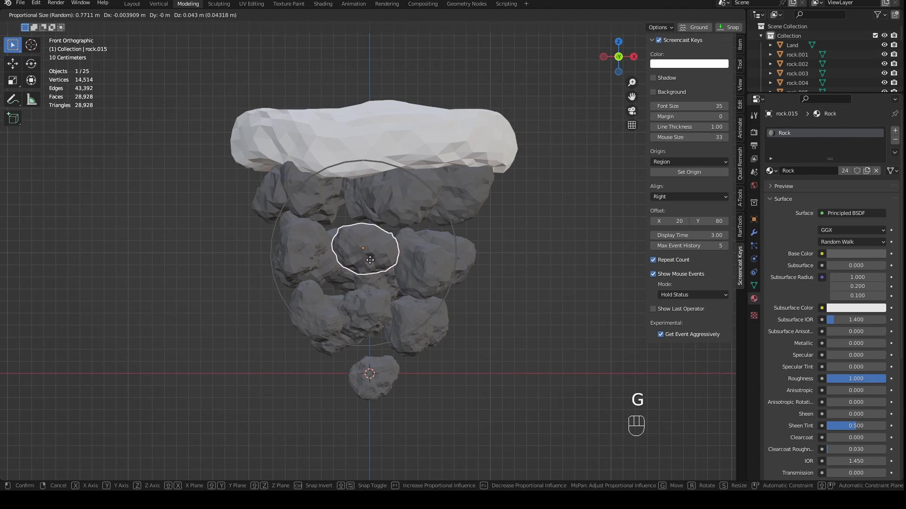
pyautogui.click(420, 278)
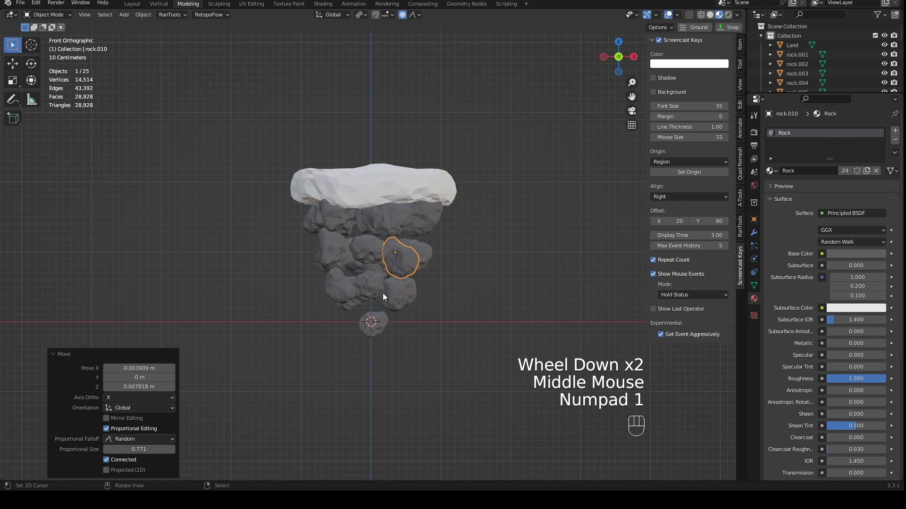
pyautogui.scroll(2, 383, 289)
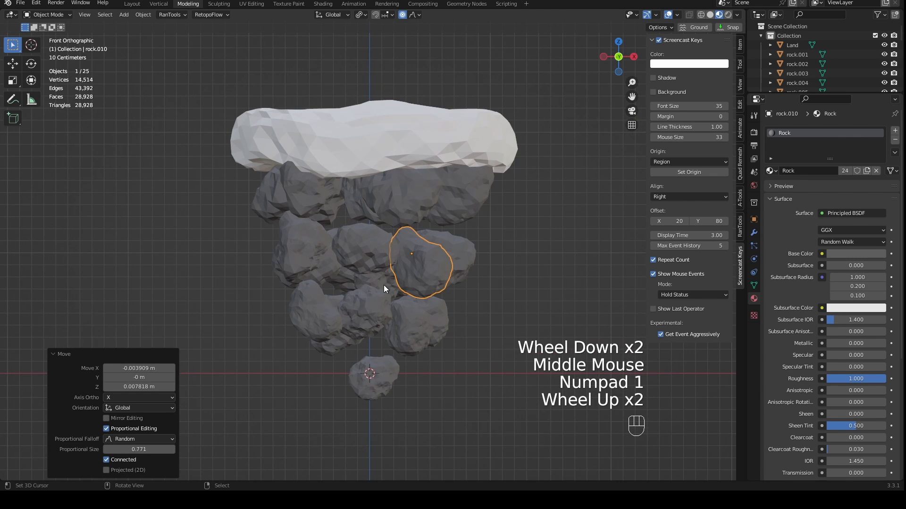
pyautogui.scroll(4, 381, 285)
pyautogui.scroll(-2, 379, 285)
pyautogui.hotkey('ctrl', 's')
# - Create a new material on the Land piece and name it Island
pyautogui.moveTo(377, 284); pyautogui.dragTo(434, 313, button='middle')
pyautogui.scroll(-2, 415, 274)
pyautogui.keyDown('shift'); pyautogui.moveTo(410, 257); pyautogui.dragTo(483, 246, button='middle'); pyautogui.keyUp('shift')
pyautogui.rightClick(414, 232)
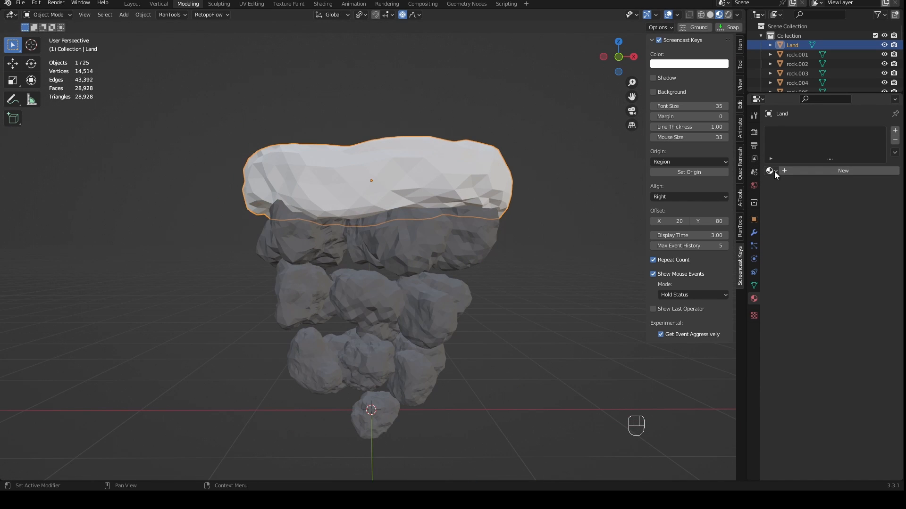
pyautogui.click(788, 171)
pyautogui.click(803, 170)
pyautogui.write('Island')
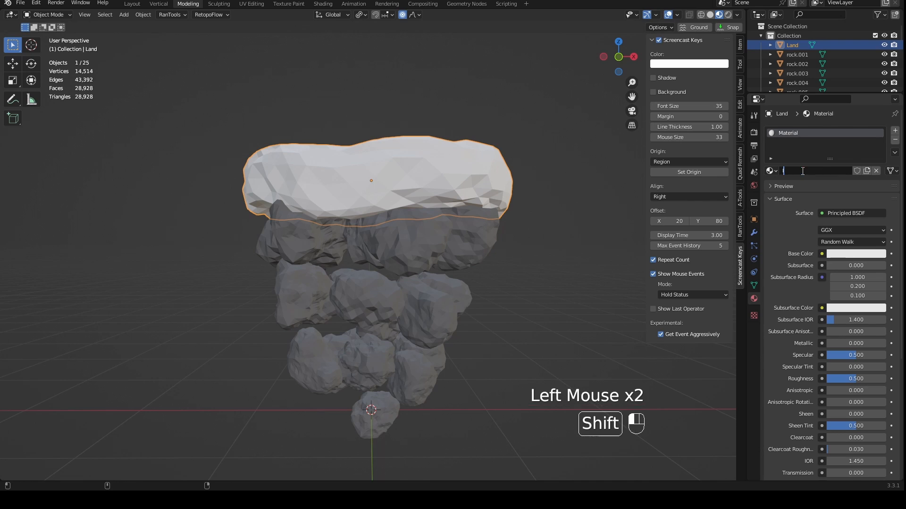
pyautogui.press('Return')
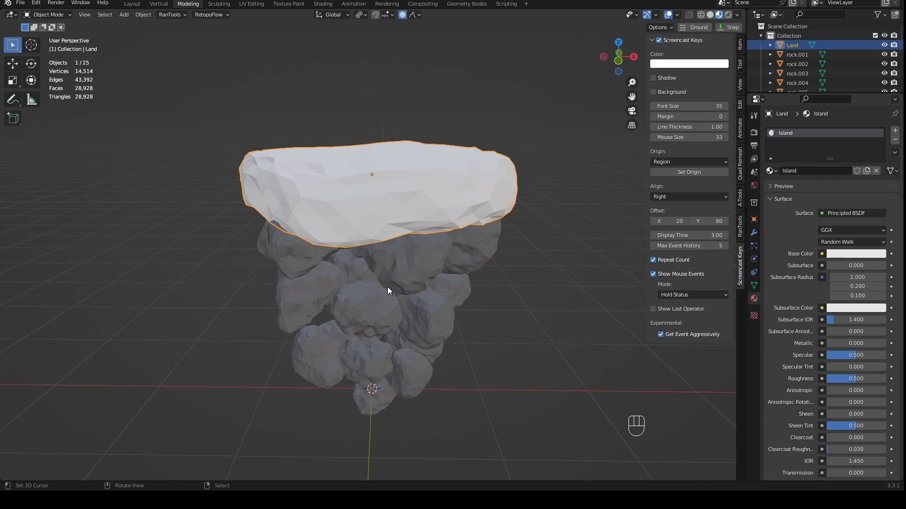
# - Set the Island material's base color to a muted beige with hue 0.105 and saturation 0.182, darken it, and save the file
pyautogui.moveTo(499, 287); pyautogui.dragTo(501, 242, button='middle')
pyautogui.click(861, 254)
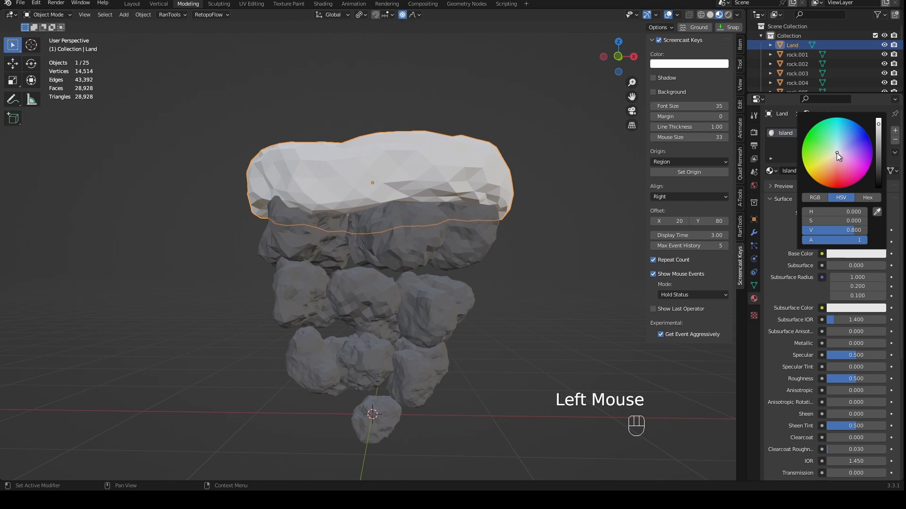
pyautogui.moveTo(836, 153); pyautogui.dragTo(835, 156)
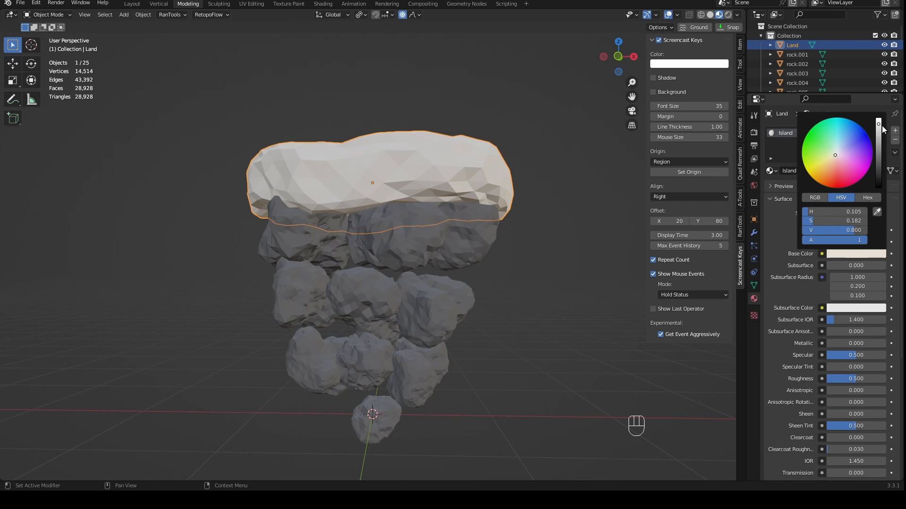
pyautogui.moveTo(878, 125); pyautogui.dragTo(878, 132)
pyautogui.moveTo(496, 202); pyautogui.dragTo(523, 214, button='middle')
pyautogui.click(875, 256)
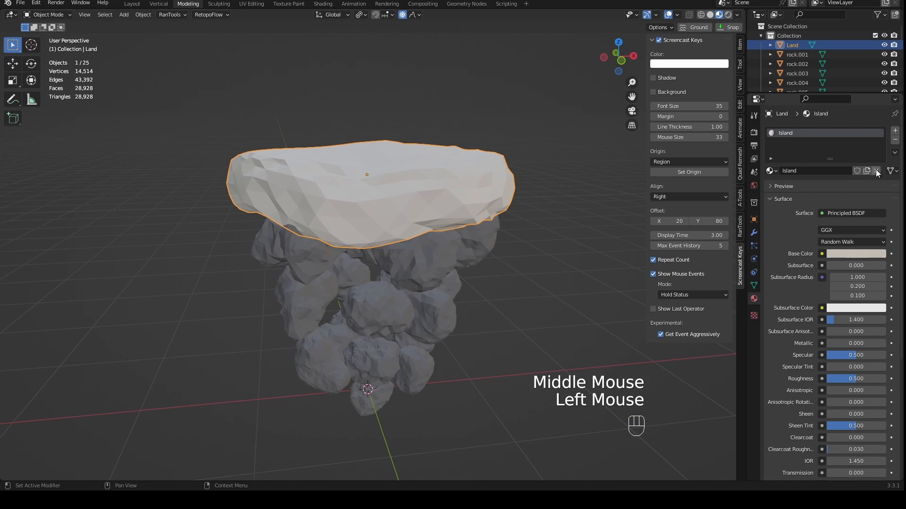
pyautogui.click(876, 257)
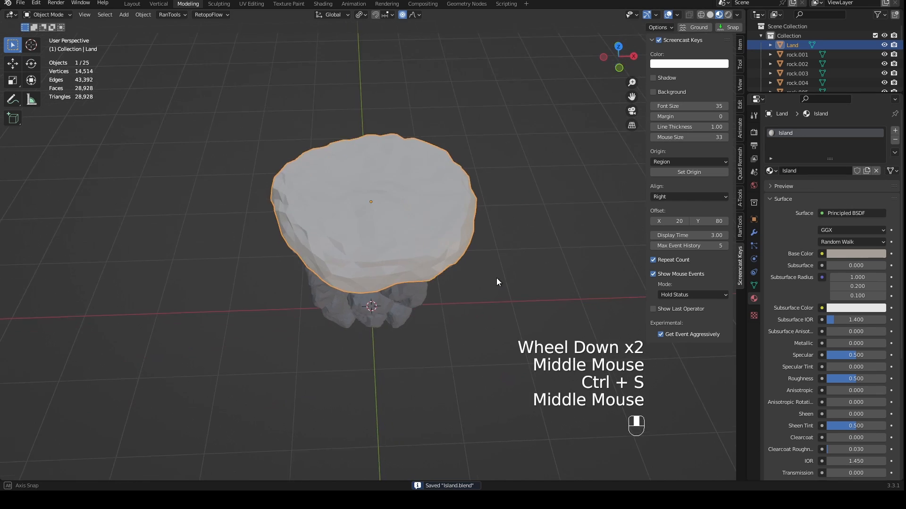
pyautogui.moveTo(496, 281); pyautogui.dragTo(491, 229, button='middle')
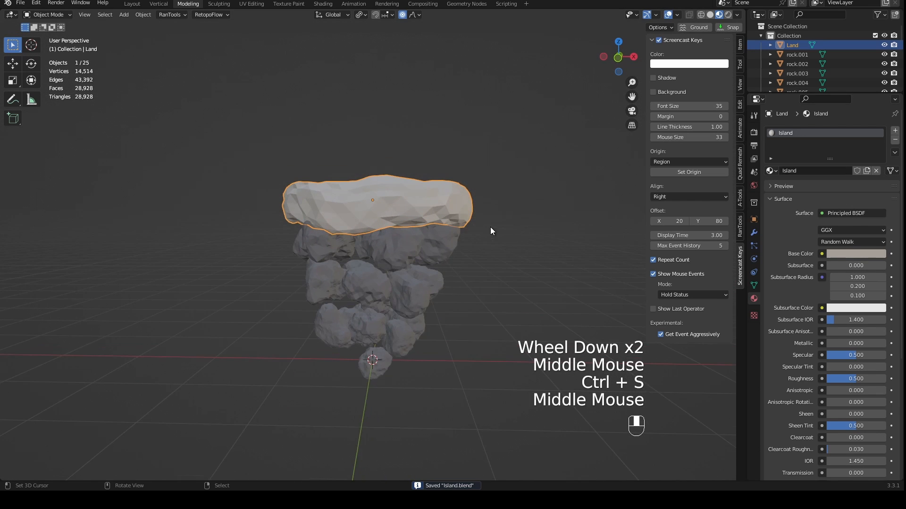
# - Switch the viewport to Rendered shading and turn off Scene World so the HDRI lights the island
pyautogui.scroll(1, 491, 229)
pyautogui.scroll(3, 491, 236)
pyautogui.scroll(-6, 491, 236)
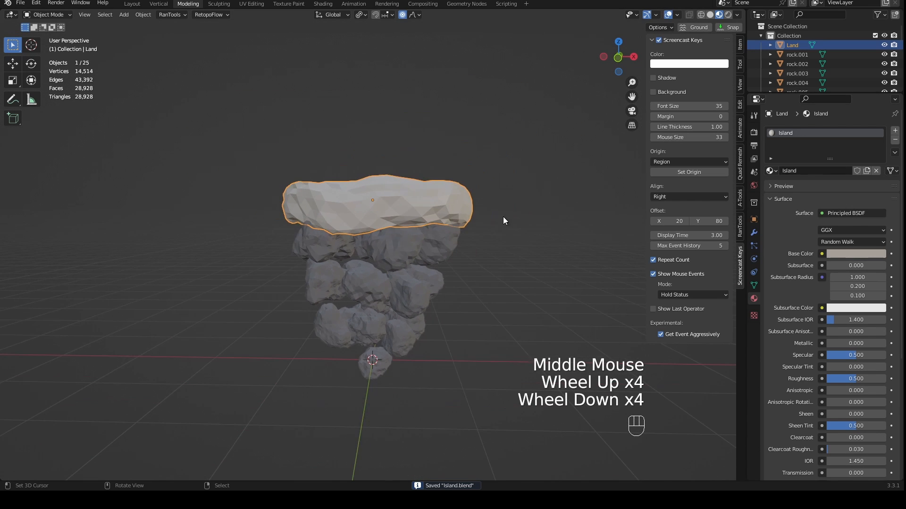
pyautogui.click(727, 16)
pyautogui.click(738, 17)
pyautogui.click(739, 17)
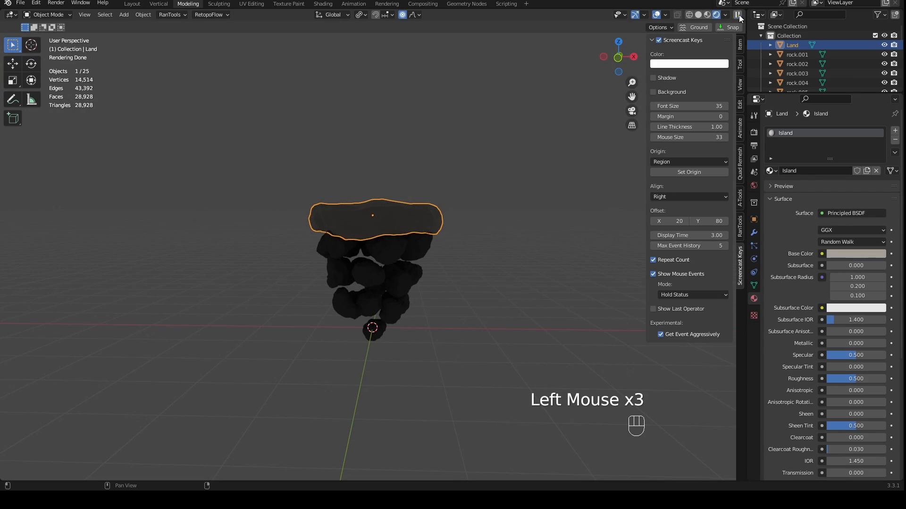
pyautogui.click(726, 16)
pyautogui.click(679, 70)
# - Examine the rendered island up close and from several angles
pyautogui.moveTo(562, 134)
pyautogui.mouseDown(button='middle')
pyautogui.moveTo(552, 154)
pyautogui.moveTo(499, 161)
pyautogui.moveTo(511, 217)
pyautogui.mouseUp(button='middle')
pyautogui.scroll(3, 565, 163)
pyautogui.scroll(1, 500, 161)
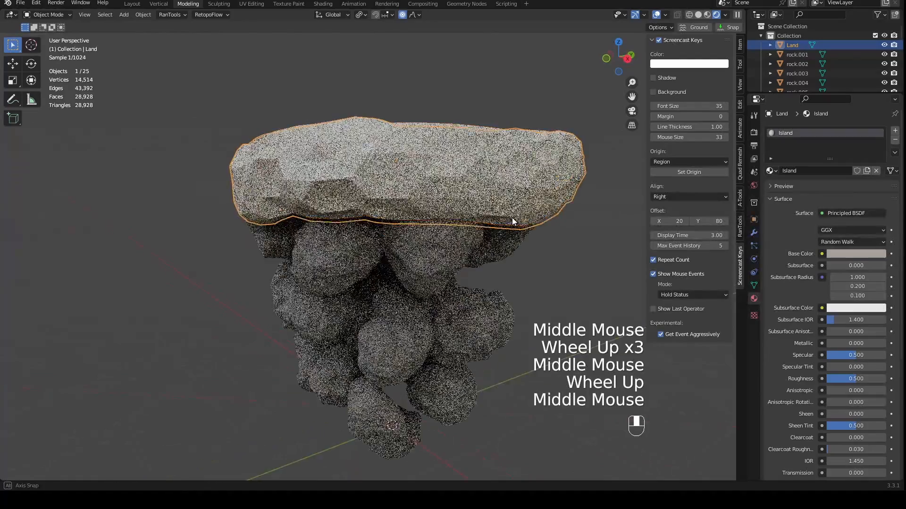
pyautogui.scroll(-3, 514, 240)
pyautogui.moveTo(515, 250); pyautogui.dragTo(477, 222, button='middle')
pyautogui.moveTo(477, 222); pyautogui.dragTo(548, 166, button='middle')
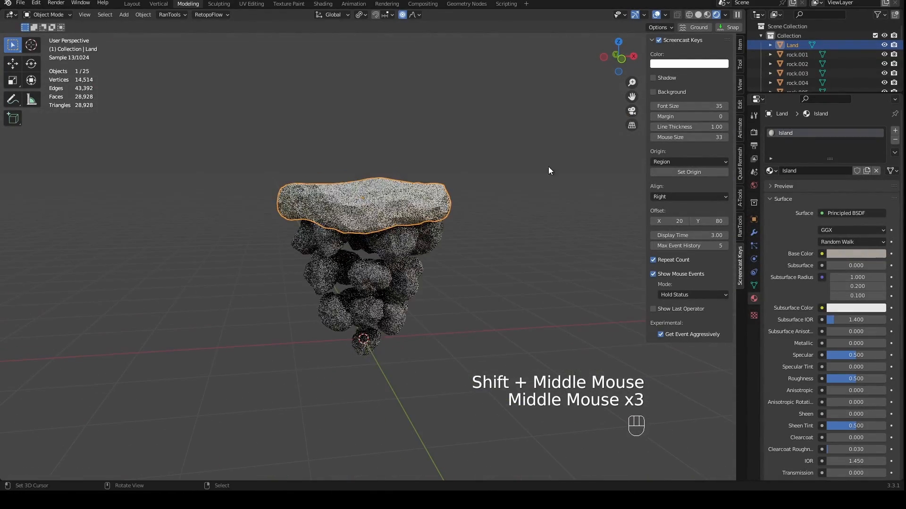
pyautogui.moveTo(445, 222); pyautogui.dragTo(480, 221, button='middle')
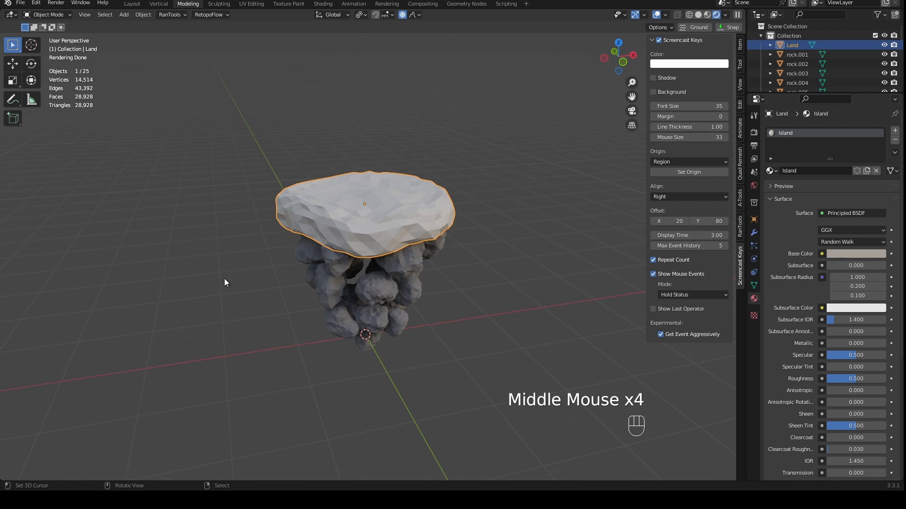
# - Change the viewport lighting to the dark night HDRI
pyautogui.click(727, 15)
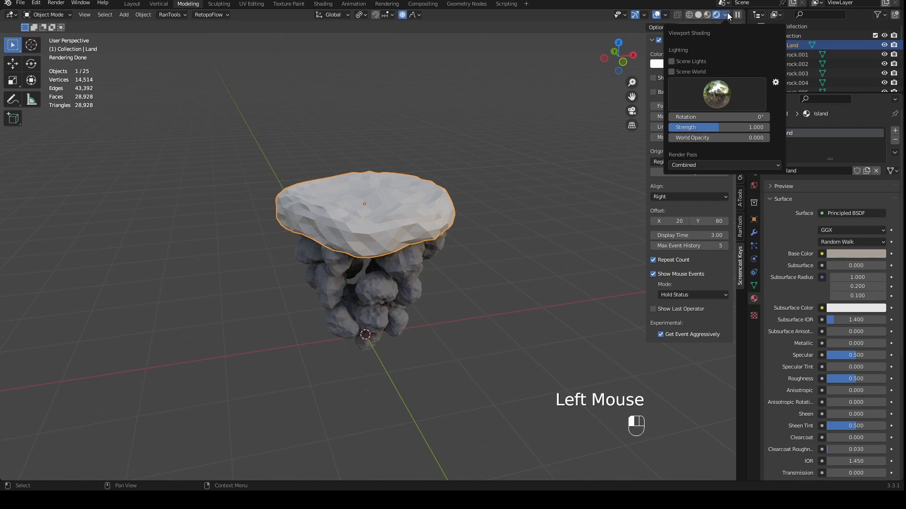
pyautogui.click(698, 96)
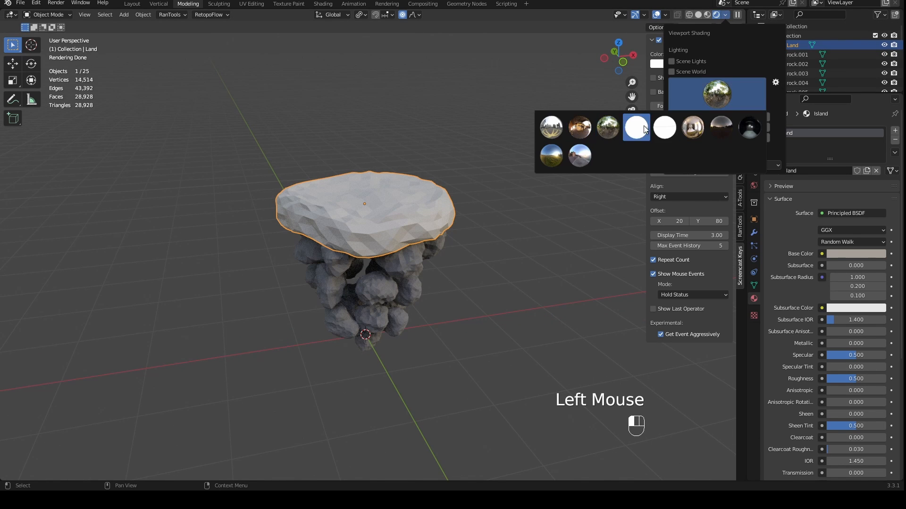
pyautogui.click(745, 127)
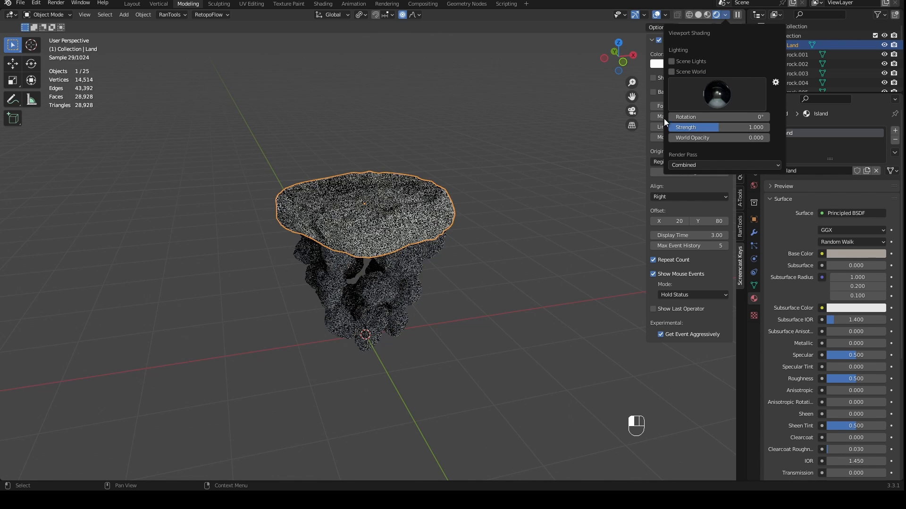
pyautogui.moveTo(491, 196); pyautogui.dragTo(500, 176, button='middle')
pyautogui.scroll(2, 500, 180)
# - Set the Island material's Specular to 0 and Roughness to 1.0, and return to front view
pyautogui.rightClick(855, 355)
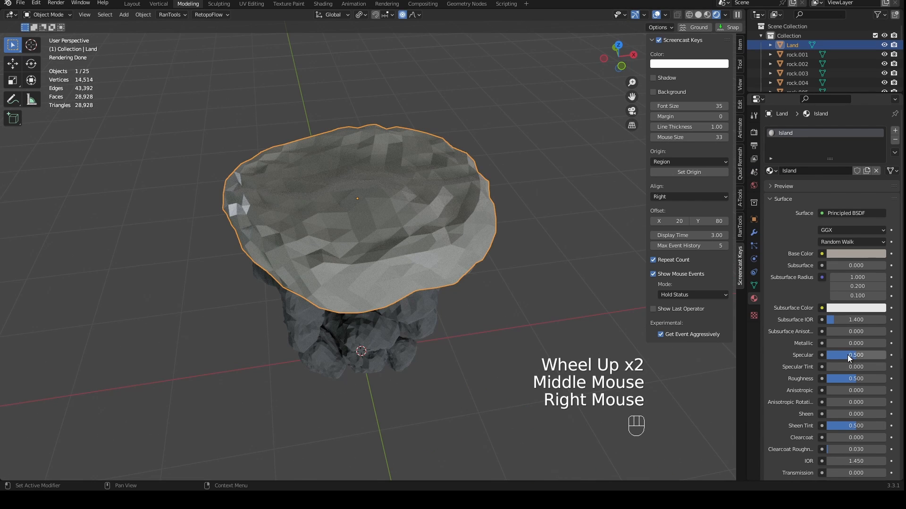
pyautogui.click(847, 354)
pyautogui.moveTo(850, 380); pyautogui.dragTo(887, 380)
pyautogui.moveTo(580, 305); pyautogui.dragTo(557, 212, button='middle')
pyautogui.press('KP_1')
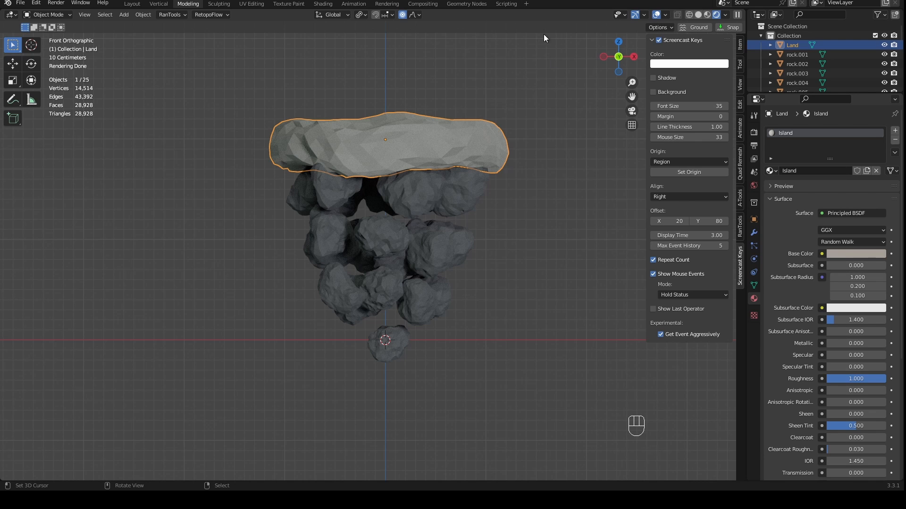
# - Switch the viewport to Material Preview shading and light it with the blue-sky outdoor HDRI
pyautogui.click(706, 16)
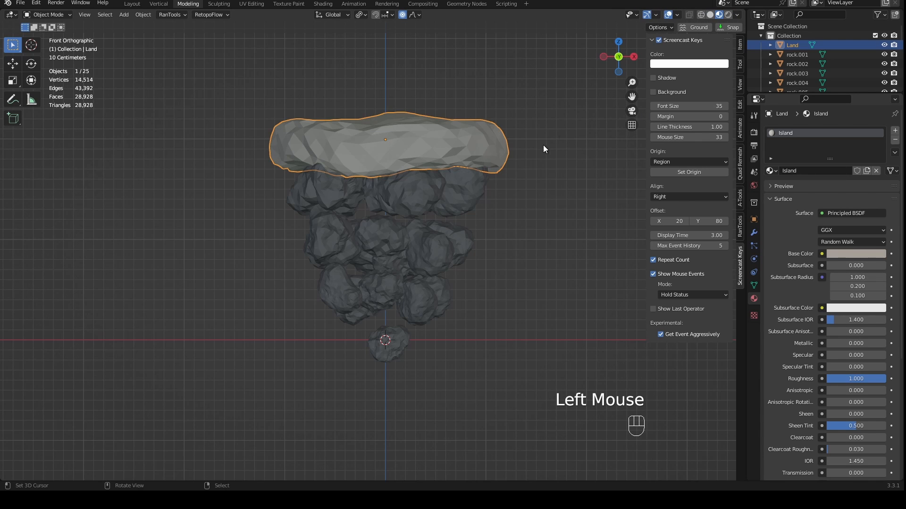
pyautogui.moveTo(543, 145)
pyautogui.mouseDown(button='middle')
pyautogui.moveTo(545, 166)
pyautogui.moveTo(514, 202)
pyautogui.moveTo(714, 32)
pyautogui.mouseUp(button='middle')
pyautogui.scroll(-1, 525, 190)
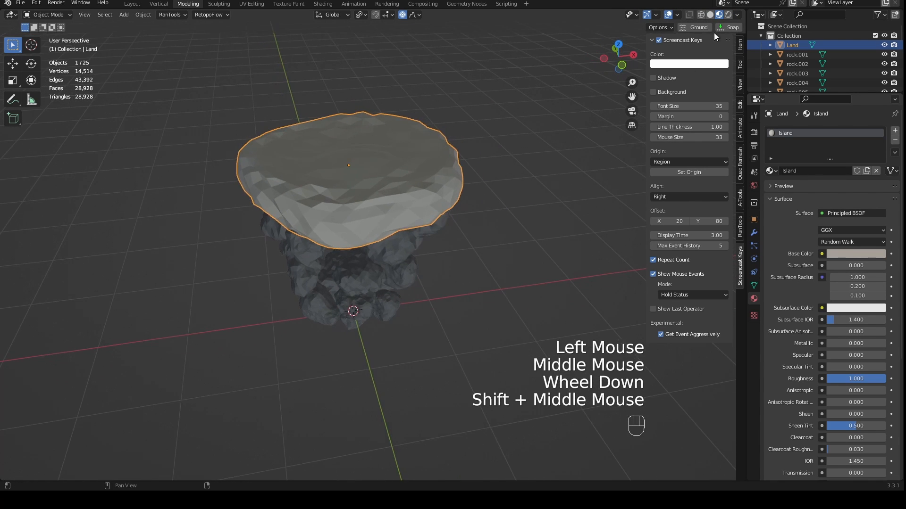
pyautogui.click(737, 14)
pyautogui.click(562, 155)
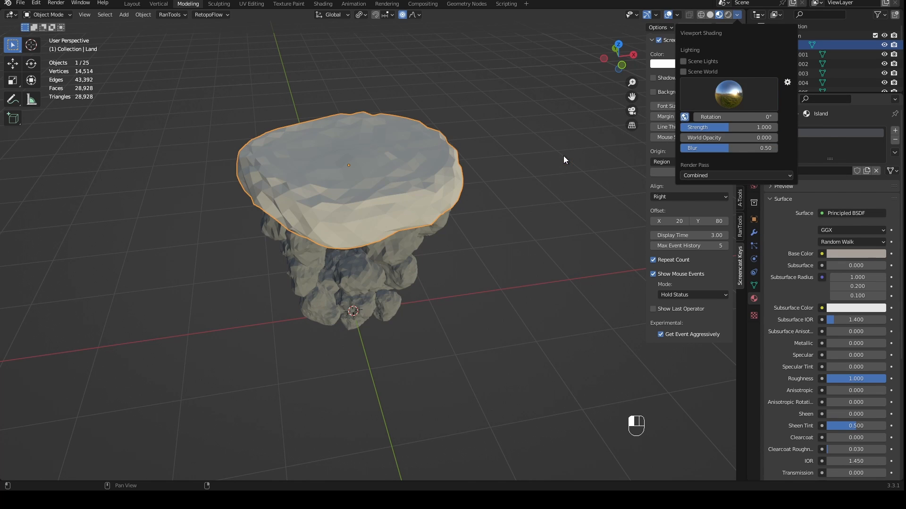
pyautogui.scroll(1, 517, 191)
pyautogui.moveTo(514, 193)
pyautogui.mouseDown(button='middle')
pyautogui.moveTo(506, 201)
pyautogui.moveTo(514, 199)
pyautogui.mouseUp(button='middle')
# - Try the forest HDRI as preview lighting, and return to the blue-sky outdoor HDRI
pyautogui.click(736, 14)
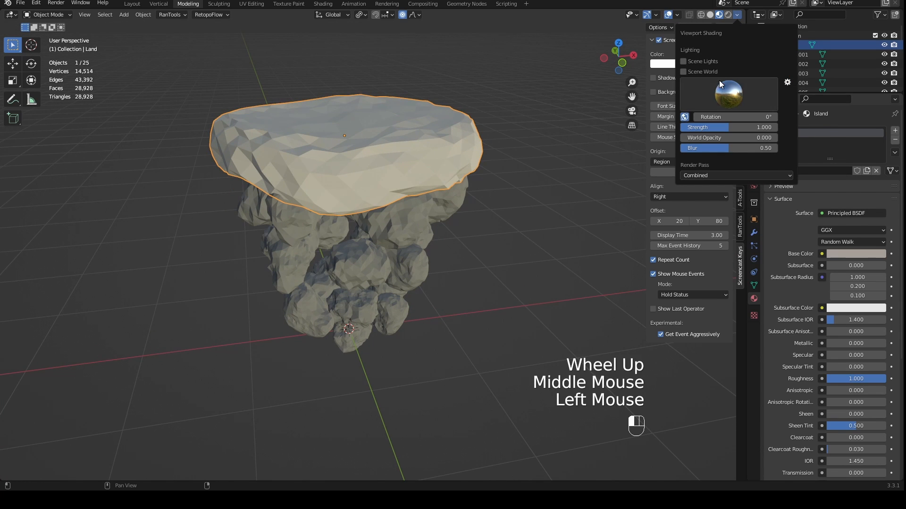
pyautogui.click(718, 92)
pyautogui.click(624, 126)
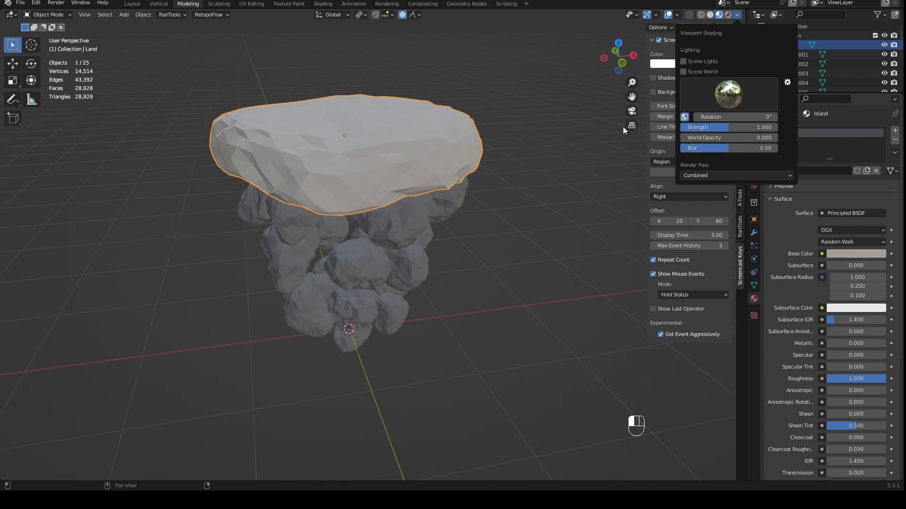
pyautogui.click(703, 87)
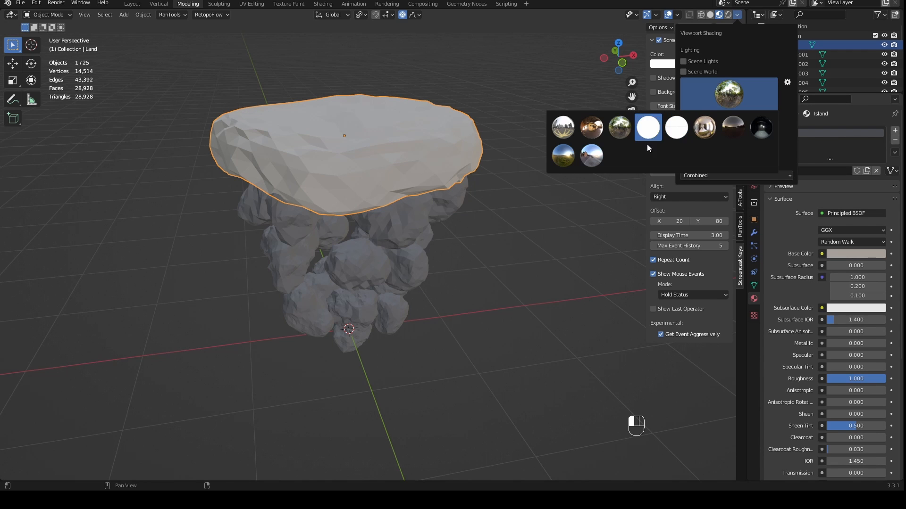
pyautogui.click(563, 156)
pyautogui.moveTo(521, 236); pyautogui.dragTo(486, 279, button='middle')
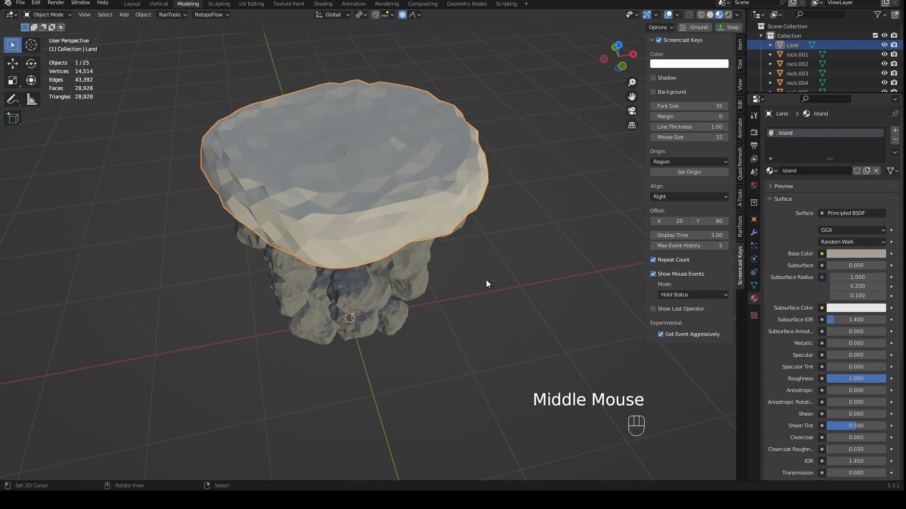
# - Replace the Rock material on the inner rock directly beneath the land with a new material named Power
pyautogui.press('KP_1')
pyautogui.moveTo(431, 163); pyautogui.dragTo(405, 224, button='middle')
pyautogui.scroll(2, 405, 225)
pyautogui.moveTo(376, 176)
pyautogui.mouseDown(button='middle')
pyautogui.moveTo(358, 153)
pyautogui.moveTo(370, 178)
pyautogui.moveTo(277, 198)
pyautogui.moveTo(361, 177)
pyautogui.moveTo(392, 191)
pyautogui.moveTo(502, 162)
pyautogui.moveTo(496, 170)
pyautogui.mouseUp(button='middle')
pyautogui.rightClick(358, 153)
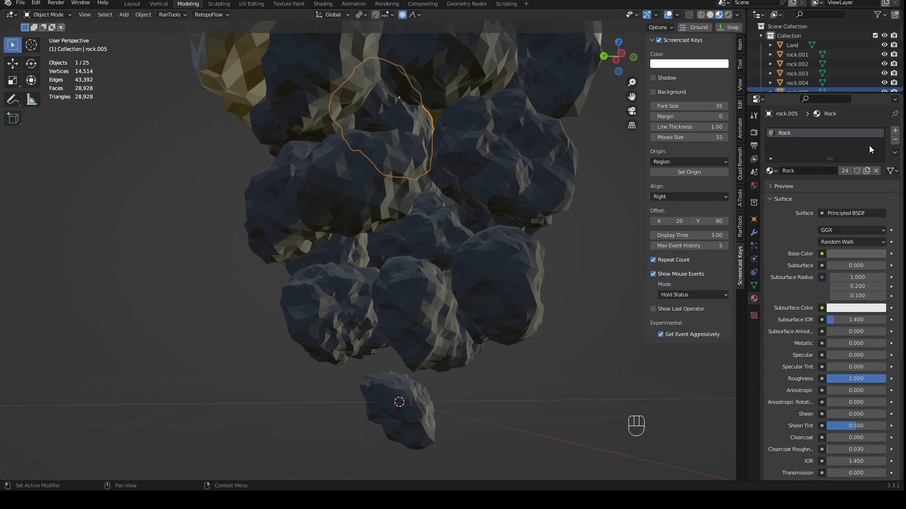
pyautogui.click(895, 140)
pyautogui.moveTo(574, 172)
pyautogui.mouseDown(button='middle')
pyautogui.moveTo(556, 182)
pyautogui.moveTo(562, 163)
pyautogui.mouseUp(button='middle')
pyautogui.click(784, 171)
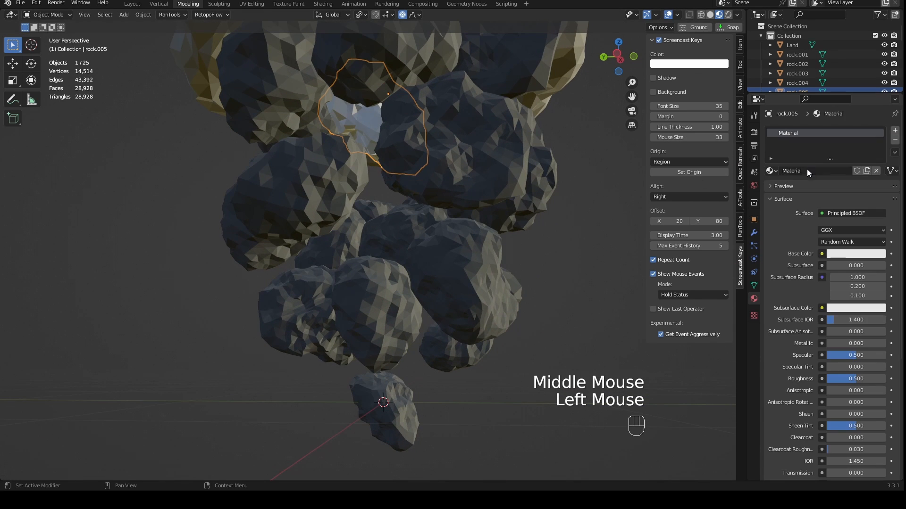
pyautogui.click(804, 170)
pyautogui.write('Powe')
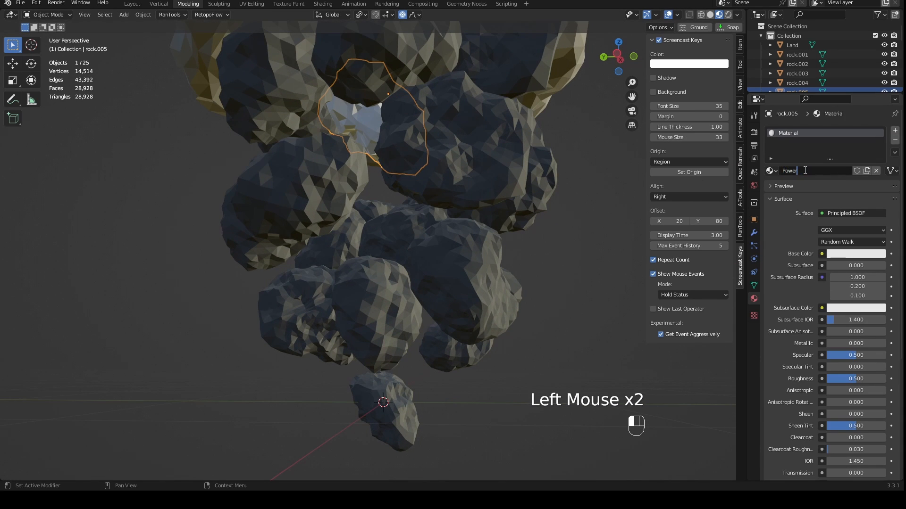
pyautogui.write('r')
pyautogui.press('Return')
# - Set the Power material's emission color to light cyan with hue 0.535, saturation 0.786 and value 1.0
pyautogui.moveTo(609, 213); pyautogui.dragTo(590, 188, button='middle')
pyautogui.scroll(1, 636, 215)
pyautogui.scroll(-6, 608, 178)
pyautogui.moveTo(607, 177); pyautogui.dragTo(628, 198, button='middle')
pyautogui.scroll(-5, 822, 363)
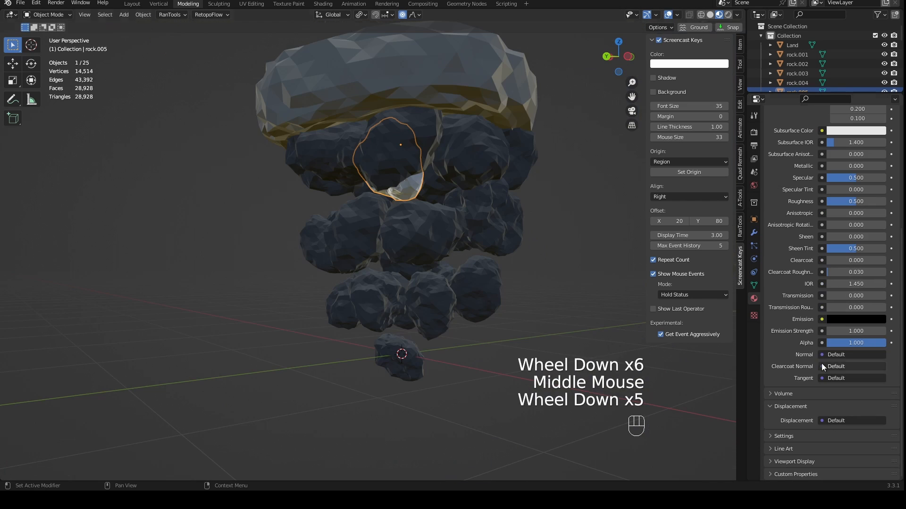
pyautogui.click(863, 320)
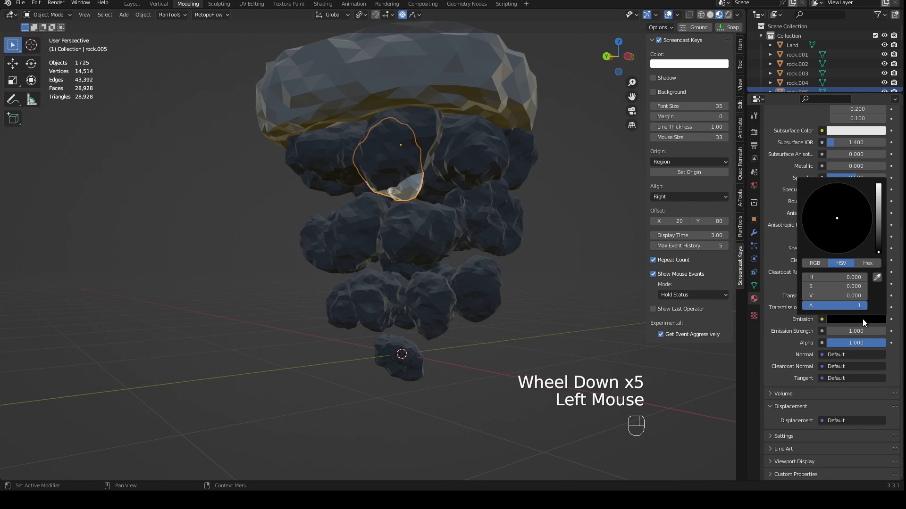
pyautogui.moveTo(880, 245); pyautogui.dragTo(878, 185)
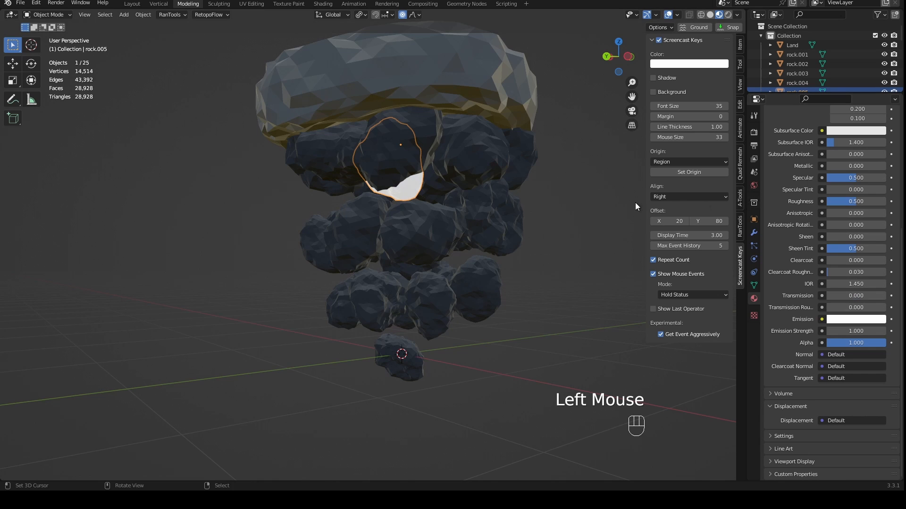
pyautogui.moveTo(635, 202); pyautogui.dragTo(543, 228, button='middle')
pyautogui.click(871, 320)
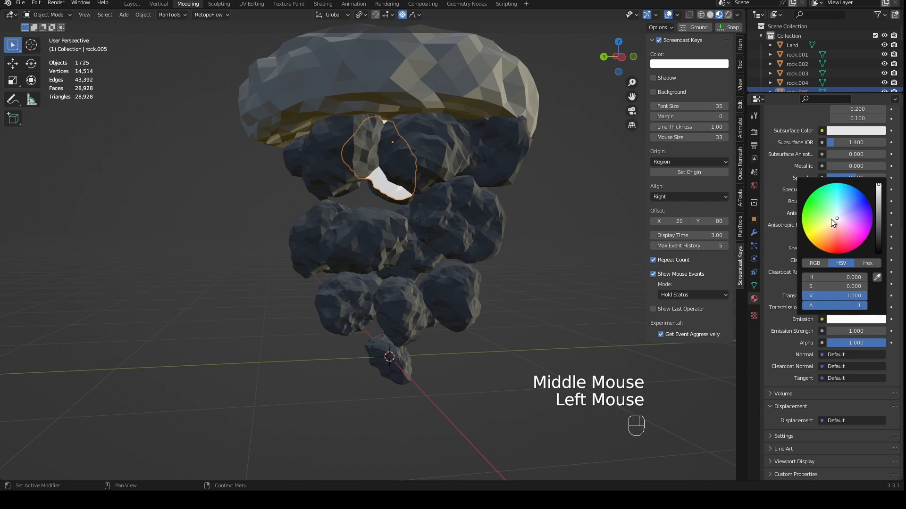
pyautogui.moveTo(838, 214); pyautogui.dragTo(839, 208)
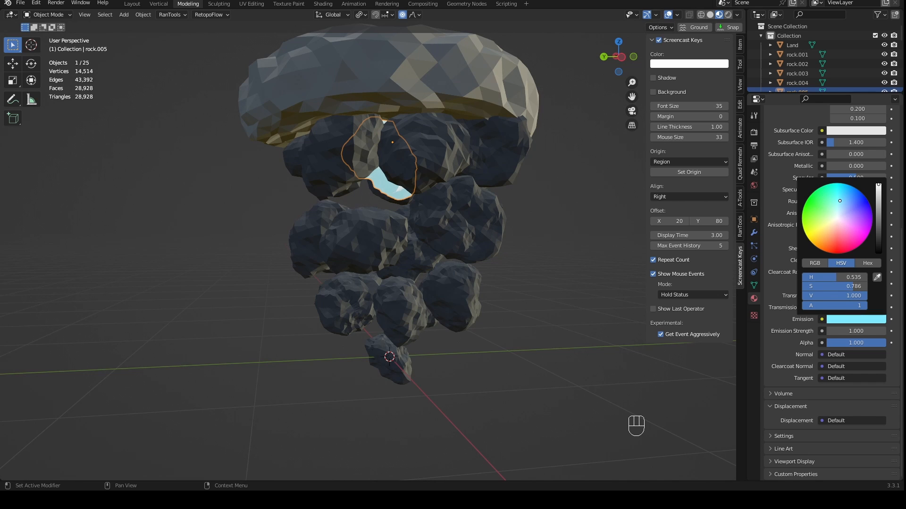
# - Set the Power material's Emission Strength to 3 and check the glowing rock from several angles
pyautogui.moveTo(461, 228); pyautogui.dragTo(452, 306, button='middle')
pyautogui.scroll(3, 518, 209)
pyautogui.scroll(2, 373, 200)
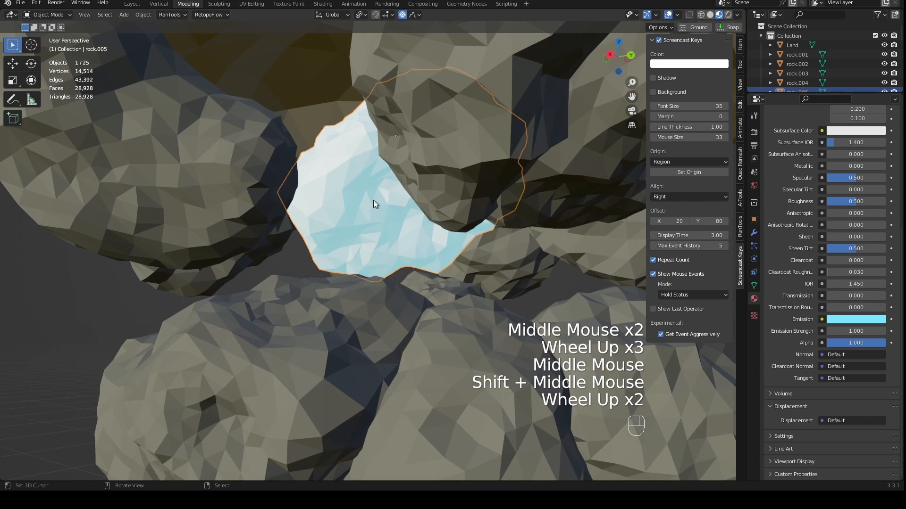
pyautogui.scroll(-2, 463, 231)
pyautogui.moveTo(464, 231); pyautogui.dragTo(477, 267, button='middle')
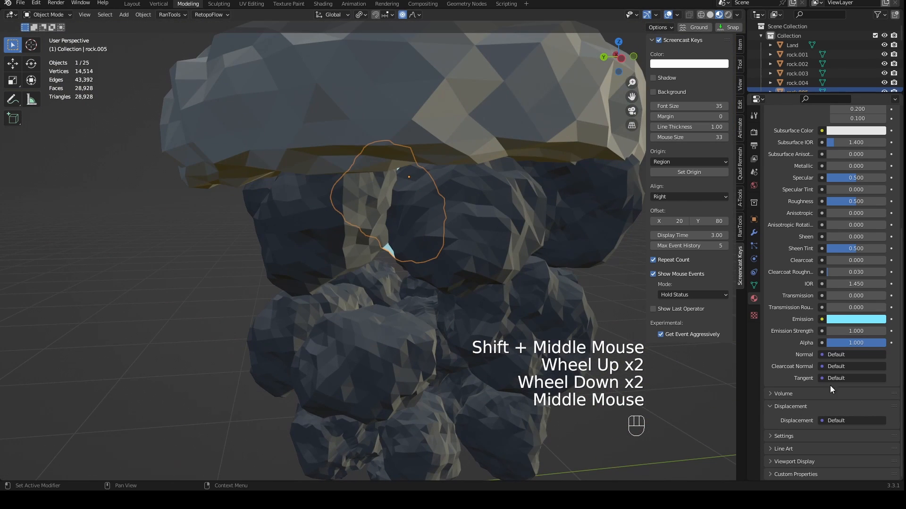
pyautogui.click(846, 331)
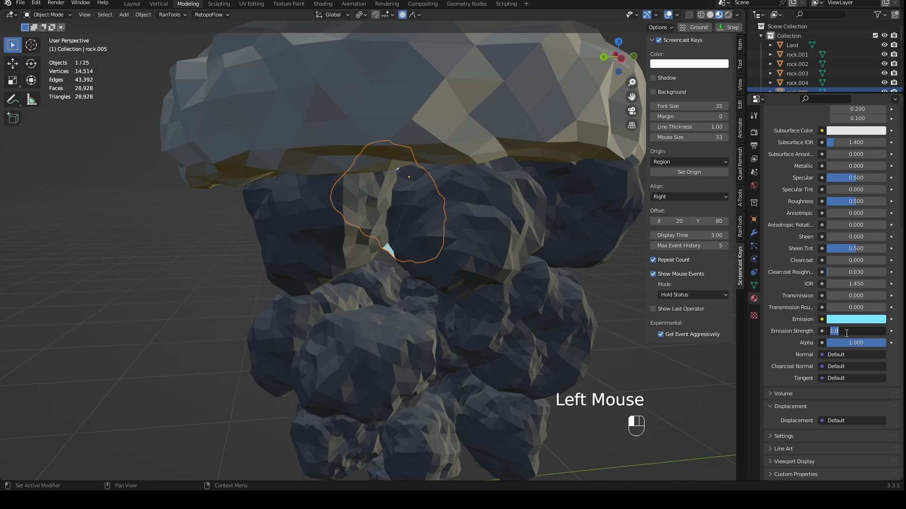
pyautogui.write('3')
pyautogui.press('Return')
pyautogui.moveTo(438, 299); pyautogui.dragTo(542, 238, button='middle')
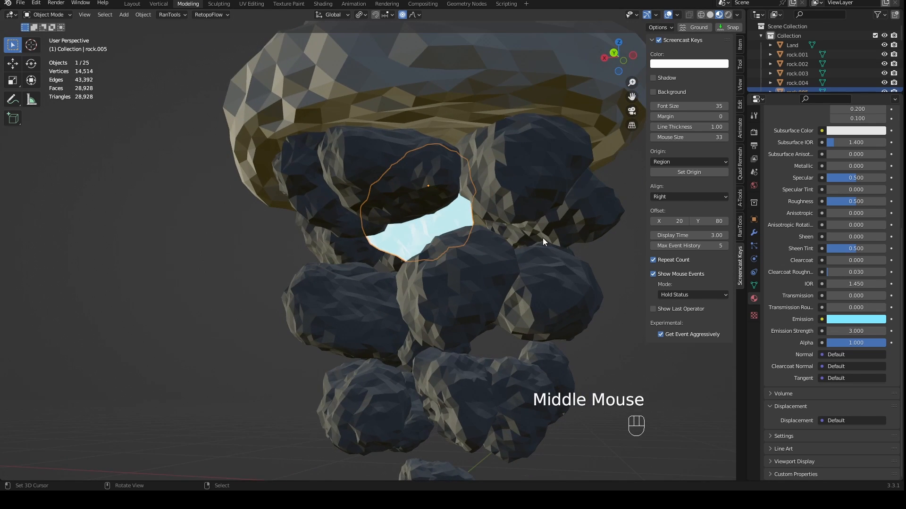
pyautogui.scroll(-2, 471, 270)
pyautogui.moveTo(471, 270); pyautogui.dragTo(341, 295, button='middle')
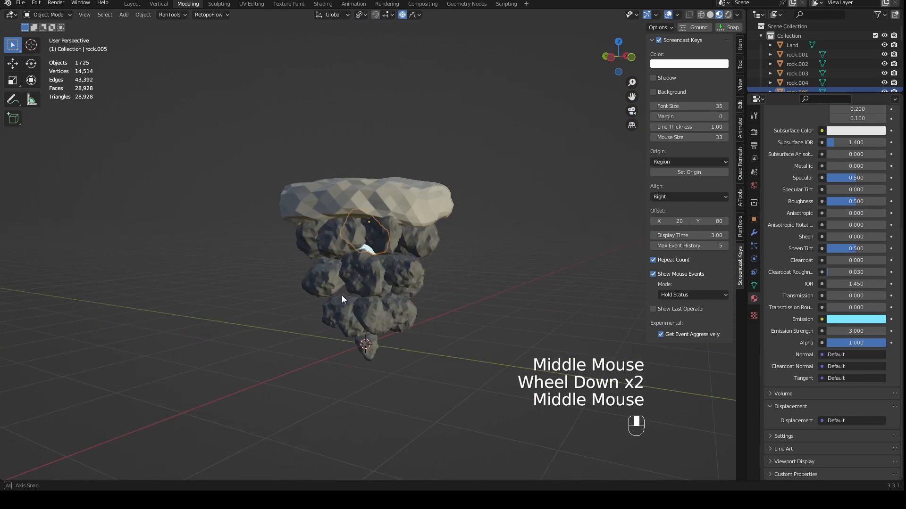
# - Switch the viewport to Rendered shading with Scene World enabled, and deselect all objects
pyautogui.click(728, 14)
pyautogui.moveTo(508, 231); pyautogui.dragTo(483, 233, button='middle')
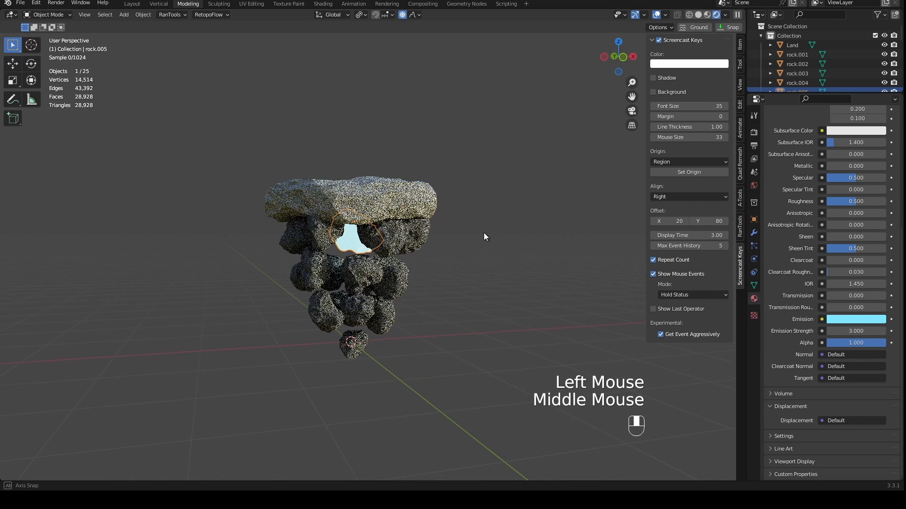
pyautogui.click(726, 15)
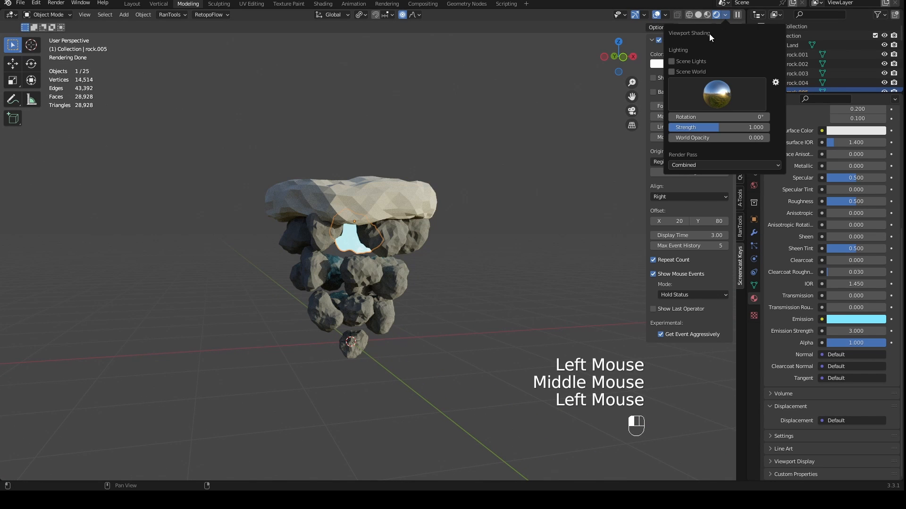
pyautogui.click(677, 71)
pyautogui.scroll(3, 488, 212)
pyautogui.moveTo(489, 213); pyautogui.dragTo(424, 257, button='middle')
pyautogui.press('a')
pyautogui.press('a')
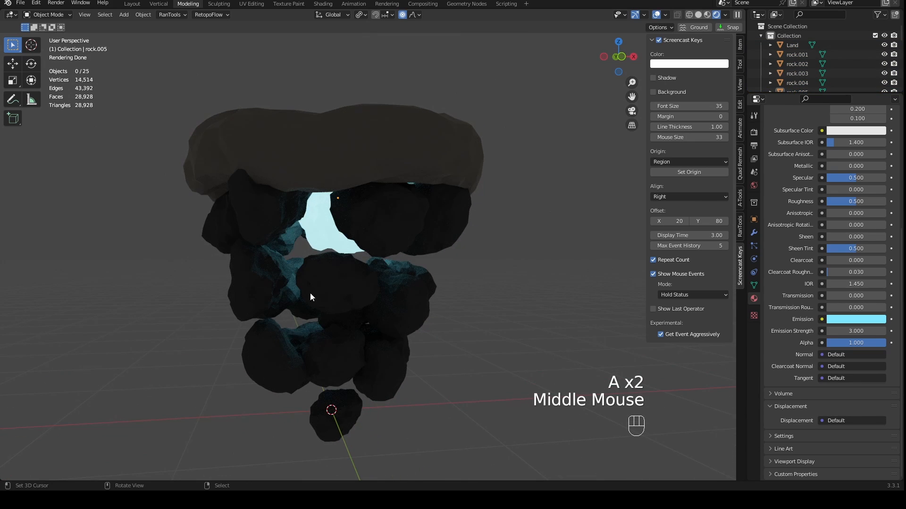
# - Assign the existing Power material to the inner rock in the middle rock layer
pyautogui.scroll(-1, 341, 309)
pyautogui.moveTo(341, 309); pyautogui.dragTo(365, 325, button='middle')
pyautogui.scroll(3, 347, 283)
pyautogui.moveTo(346, 280); pyautogui.dragTo(357, 262, button='middle')
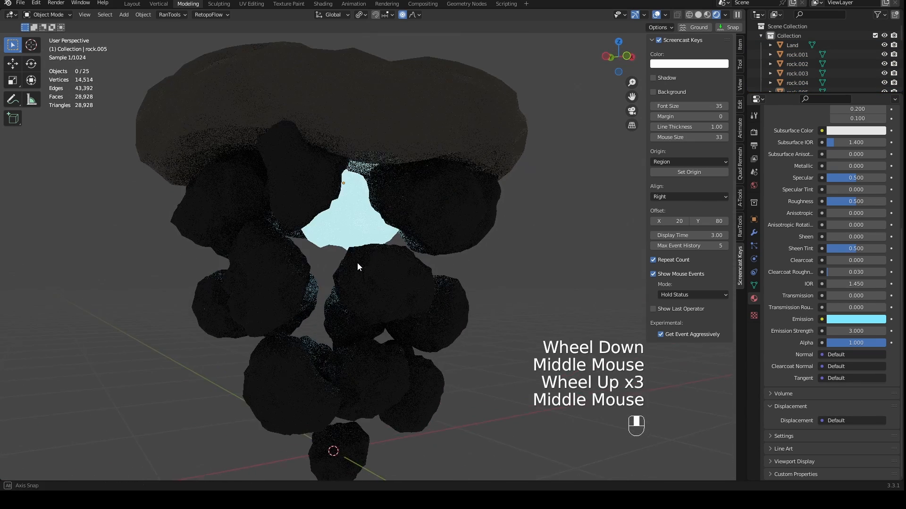
pyautogui.scroll(1, 292, 309)
pyautogui.moveTo(293, 309); pyautogui.dragTo(363, 290, button='middle')
pyautogui.scroll(1, 383, 284)
pyautogui.moveTo(363, 290); pyautogui.dragTo(435, 288, button='middle')
pyautogui.rightClick(488, 307)
pyautogui.moveTo(488, 307); pyautogui.dragTo(481, 267, button='middle')
pyautogui.scroll(6, 771, 306)
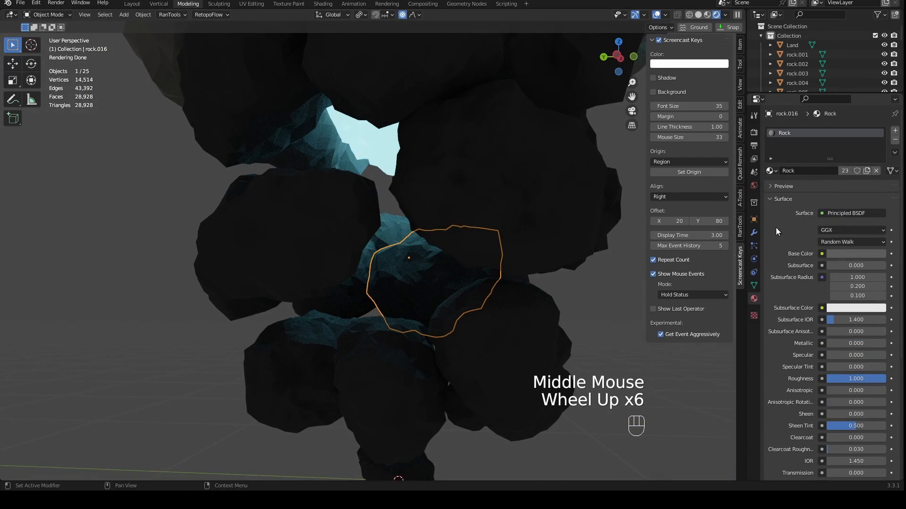
pyautogui.click(770, 171)
pyautogui.click(786, 194)
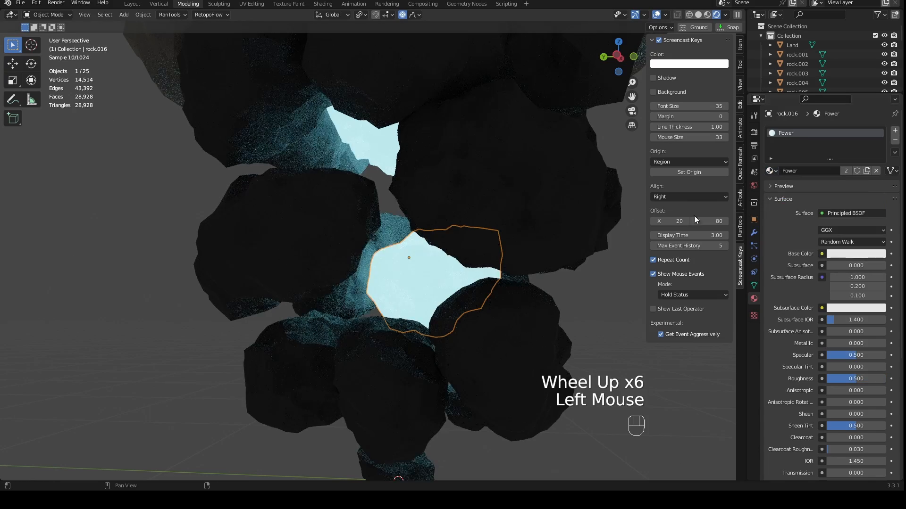
# - In front view, move the glowing middle-layer rock about -0.13 m in X and 0.05 m in Z, and scale it up slightly
pyautogui.moveTo(614, 215); pyautogui.dragTo(487, 211, button='middle')
pyautogui.scroll(-3, 505, 250)
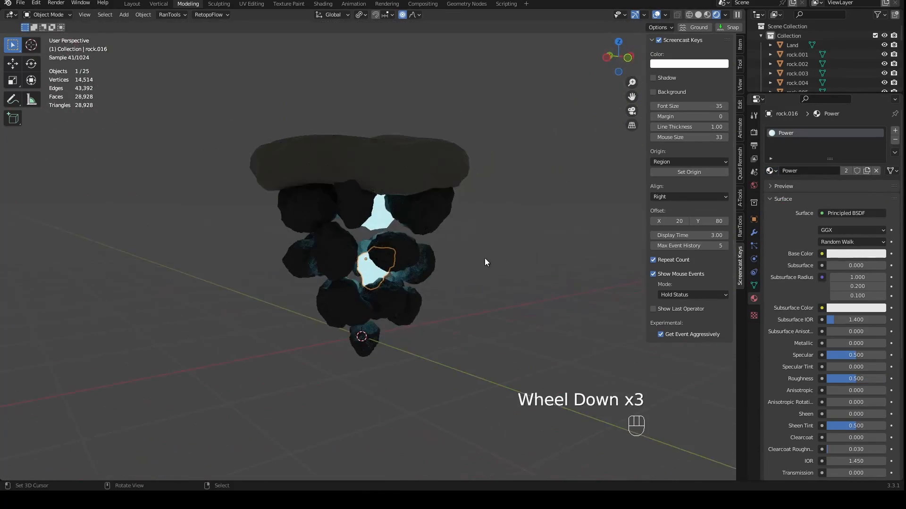
pyautogui.moveTo(485, 258); pyautogui.dragTo(418, 267, button='middle')
pyautogui.press('KP_1')
pyautogui.scroll(3, 358, 323)
pyautogui.keyDown('shift'); pyautogui.moveTo(366, 321); pyautogui.dragTo(430, 319, button='middle'); pyautogui.keyUp('shift')
pyautogui.press('g')
pyautogui.scroll(4, 410, 305)
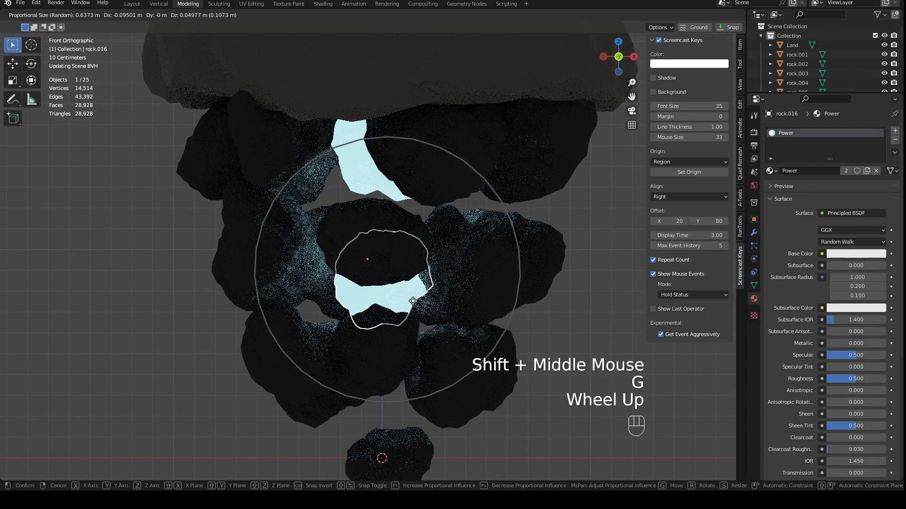
pyautogui.click(408, 300)
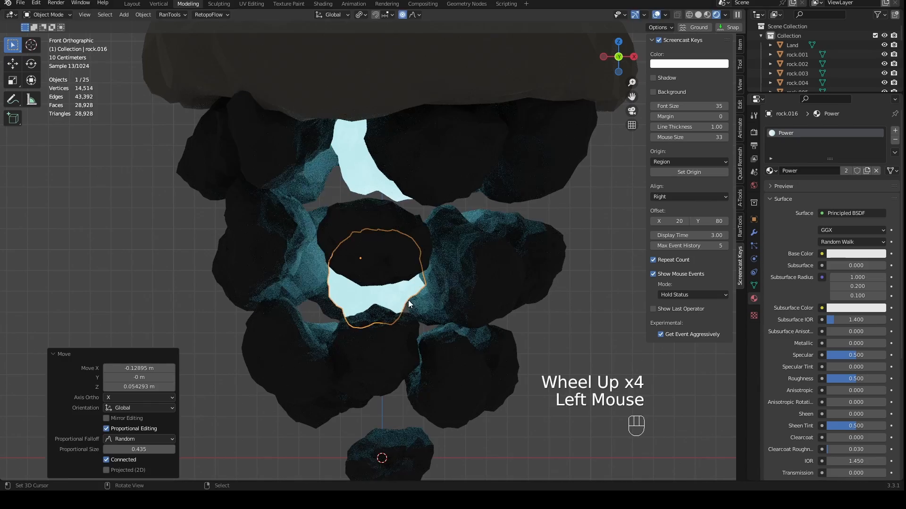
pyautogui.press('s')
pyautogui.click(424, 295)
# - Move the upper glowing rock about -0.02 m in X and -0.03 m in Z, and clear the selection
pyautogui.moveTo(384, 201); pyautogui.dragTo(373, 189, button='right')
pyautogui.scroll(-4, 429, 248)
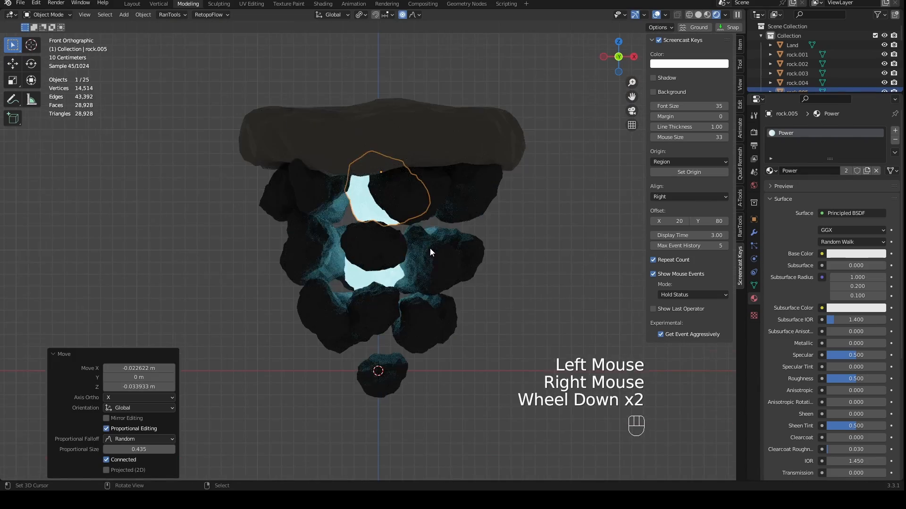
pyautogui.press('a')
pyautogui.press('a')
# - Check the glow around the island in the render, and return the viewport to Material Preview shading
pyautogui.scroll(2, 423, 273)
pyautogui.moveTo(406, 165)
pyautogui.mouseDown(button='middle')
pyautogui.moveTo(432, 259)
pyautogui.moveTo(382, 230)
pyautogui.moveTo(429, 236)
pyautogui.moveTo(383, 202)
pyautogui.moveTo(421, 234)
pyautogui.moveTo(414, 244)
pyautogui.moveTo(395, 227)
pyautogui.moveTo(399, 265)
pyautogui.moveTo(367, 219)
pyautogui.moveTo(278, 228)
pyautogui.moveTo(402, 216)
pyautogui.moveTo(472, 231)
pyautogui.mouseUp(button='middle')
pyautogui.scroll(-4, 383, 202)
pyautogui.scroll(2, 399, 276)
pyautogui.press('KP_1')
pyautogui.moveTo(472, 231); pyautogui.dragTo(477, 245, button='middle')
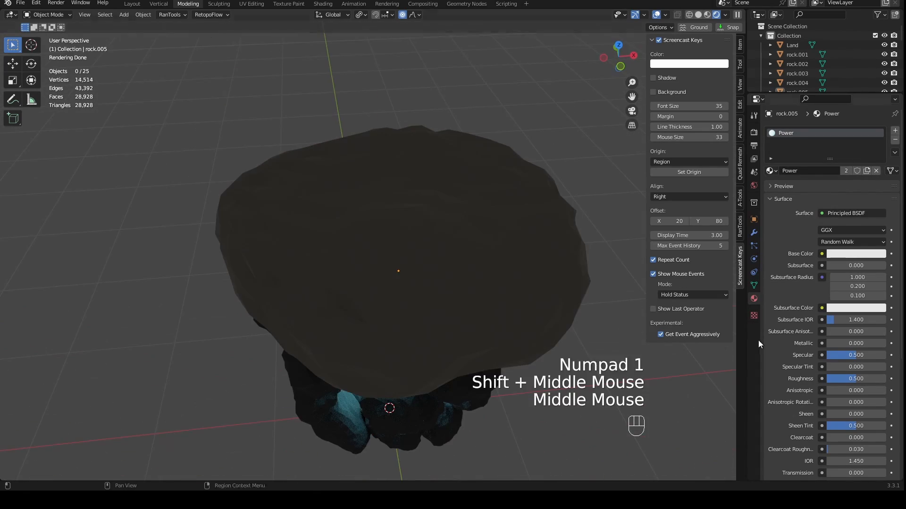
pyautogui.click(708, 15)
# - Move the outer middle-layer rock on the -X side inward by about 0.09 m in X, 0.02 m in Y and 0.04 m in Z
pyautogui.scroll(-1, 467, 415)
pyautogui.moveTo(467, 417); pyautogui.dragTo(453, 325, button='middle')
pyautogui.keyDown('shift'); pyautogui.moveTo(453, 325); pyautogui.dragTo(439, 307, button='middle'); pyautogui.keyUp('shift')
pyautogui.scroll(4, 454, 321)
pyautogui.moveTo(438, 307); pyautogui.dragTo(416, 256, button='middle')
pyautogui.scroll(-3, 390, 270)
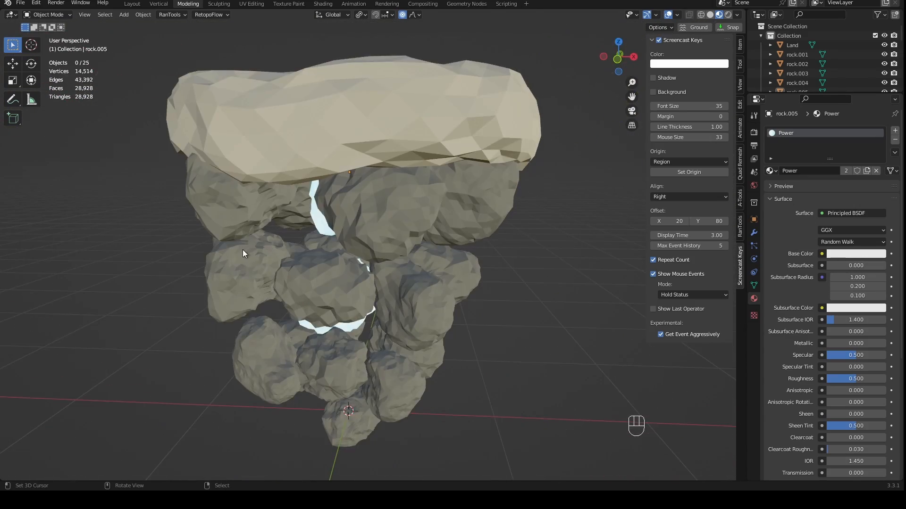
pyautogui.moveTo(250, 251); pyautogui.dragTo(327, 277, button='right')
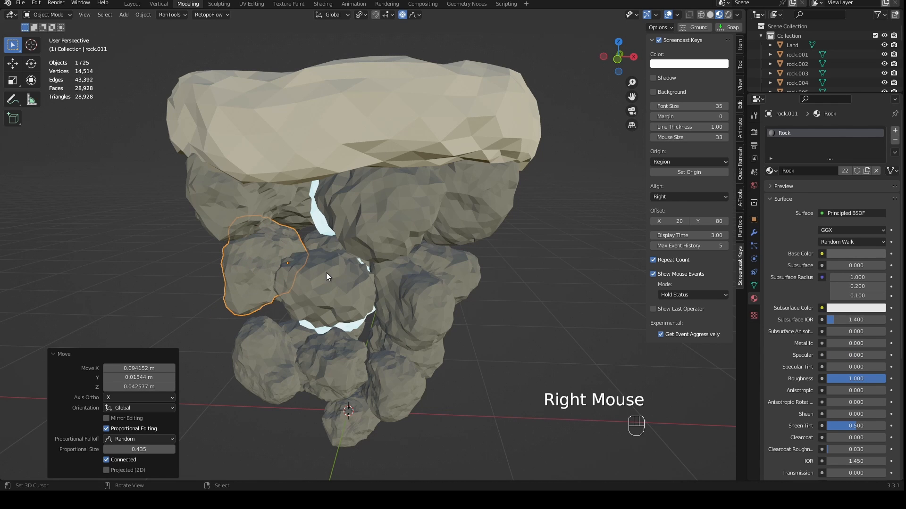
pyautogui.moveTo(326, 277); pyautogui.dragTo(355, 254, button='middle')
pyautogui.press('KP_1')
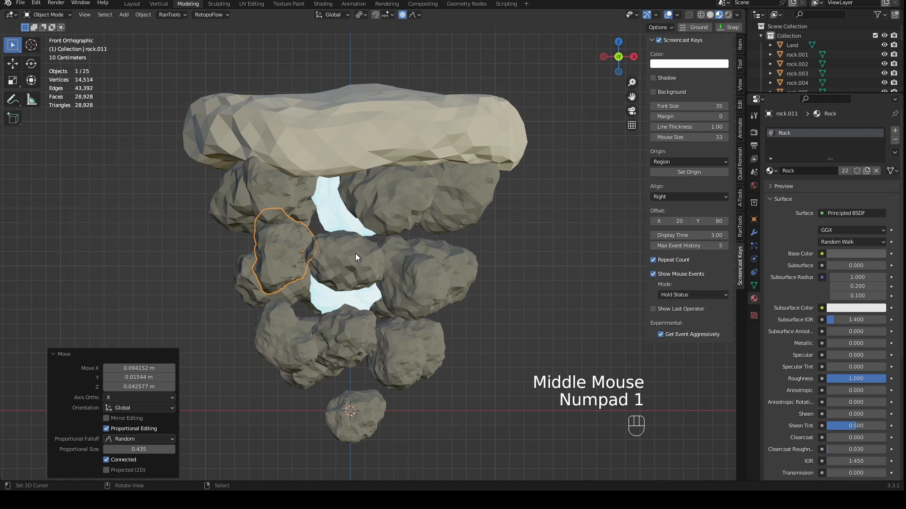
pyautogui.rightClick(467, 212)
pyautogui.keyDown('shift'); pyautogui.rightClick(410, 212); pyautogui.keyUp('shift')
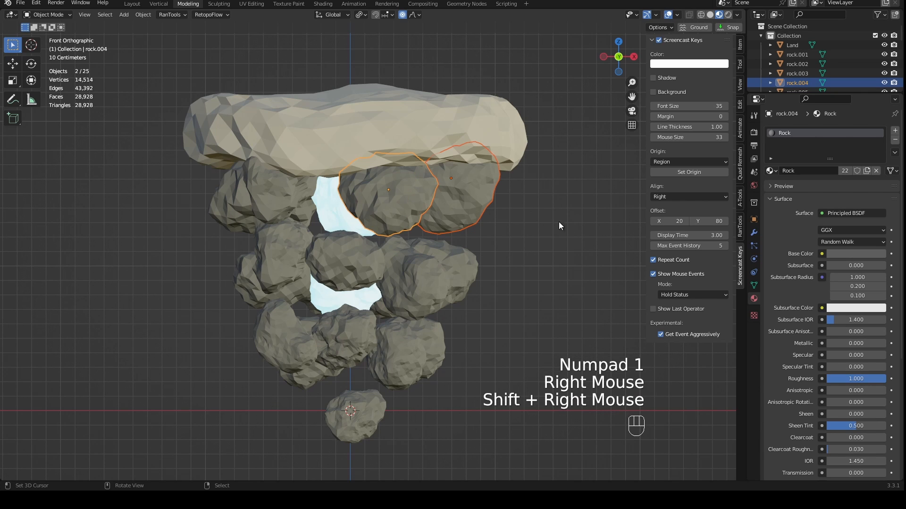
# - Select every object that shares the Rock material, starting from the outer upper-layer rock on the +X side
pyautogui.rightClick(465, 175)
pyautogui.scroll(1, 331, 252)
pyautogui.moveTo(331, 251); pyautogui.dragTo(476, 271, button='middle')
pyautogui.scroll(-1, 276, 296)
pyautogui.press('KP_1')
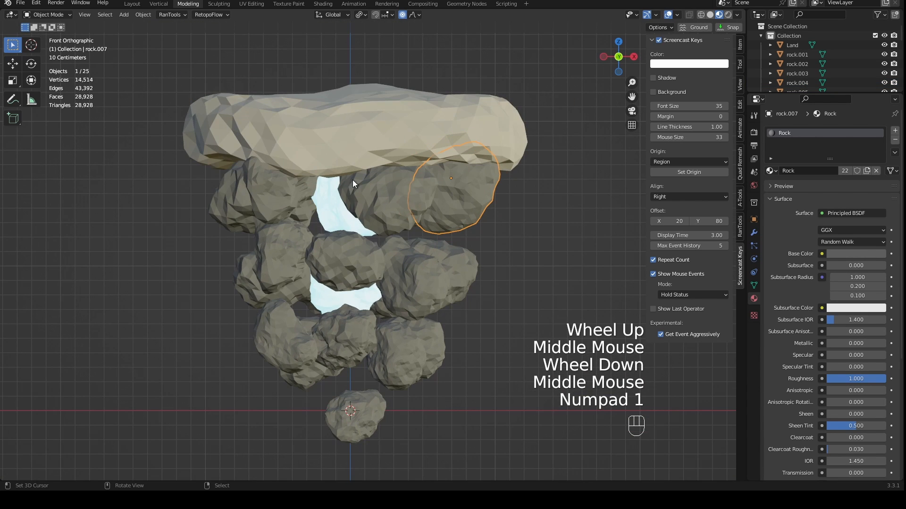
pyautogui.click(140, 16)
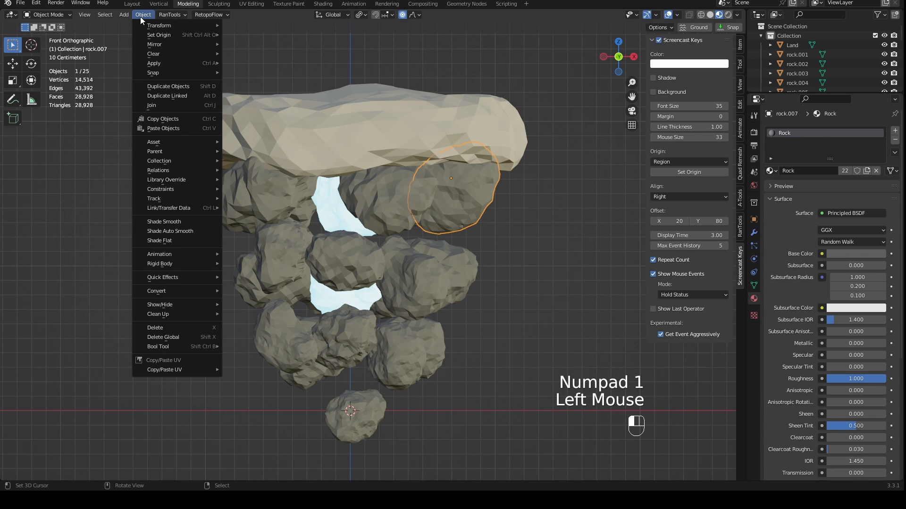
pyautogui.moveTo(105, 15)
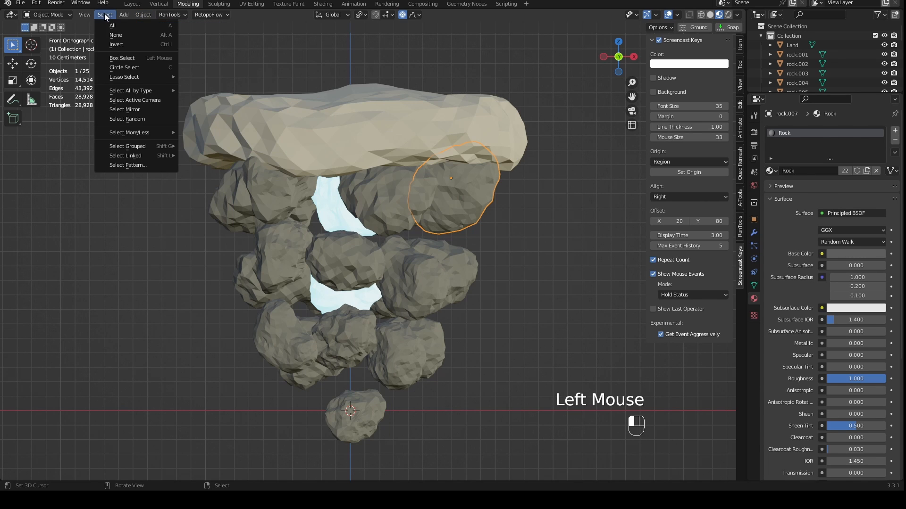
pyautogui.moveTo(139, 91)
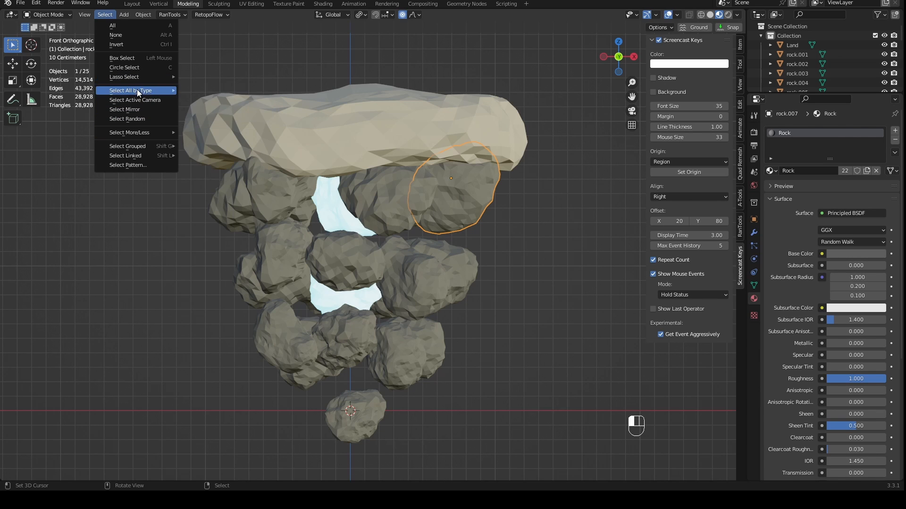
pyautogui.moveTo(154, 156)
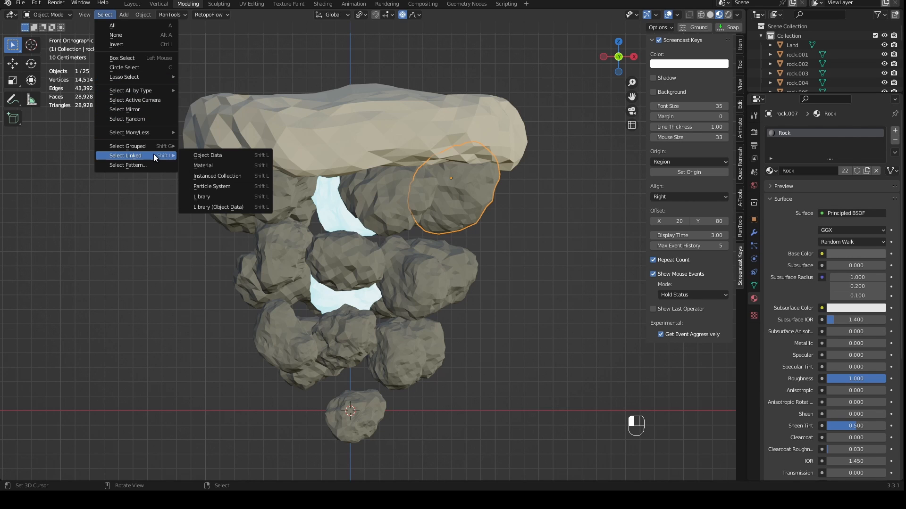
pyautogui.click(213, 165)
pyautogui.moveTo(412, 256); pyautogui.dragTo(454, 239, button='middle')
pyautogui.scroll(-2, 453, 239)
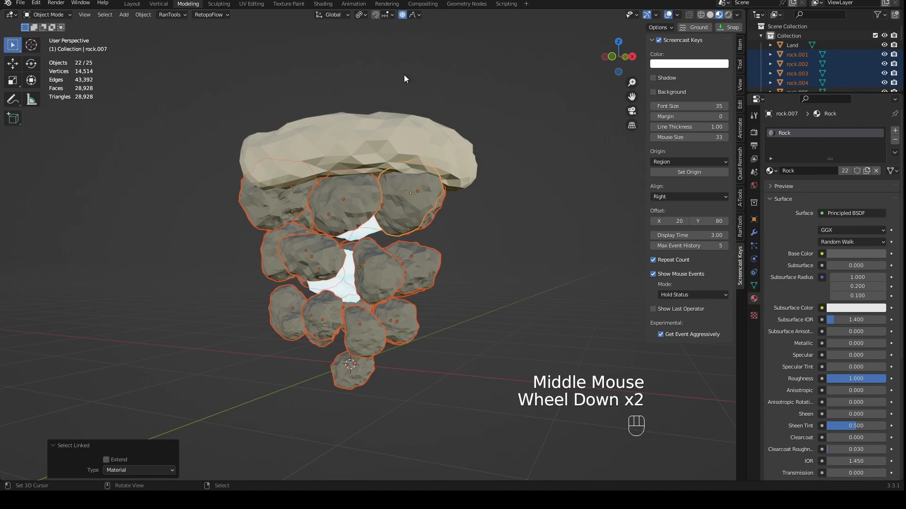
# - Set the transform pivot to Individual Origins and scale all selected rocks by about 1.147 in front view
pyautogui.click(359, 14)
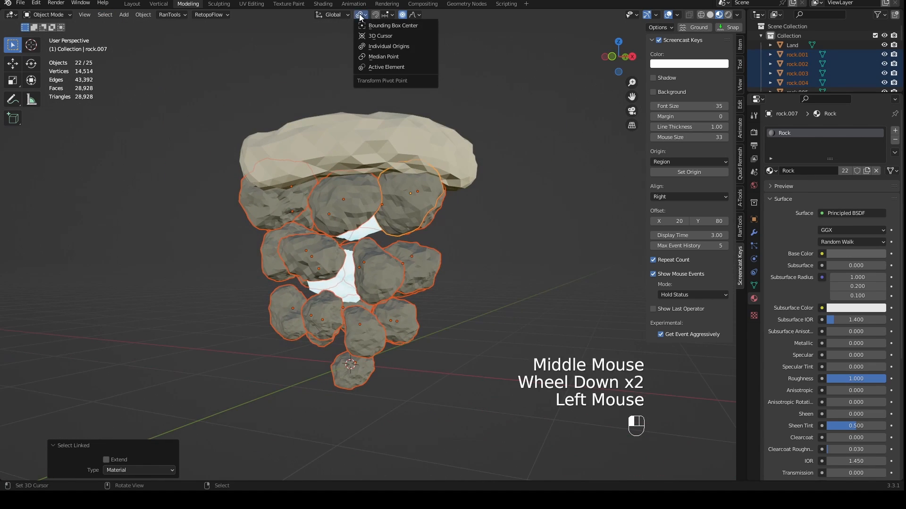
pyautogui.click(371, 46)
pyautogui.press('KP_1')
pyautogui.press('s')
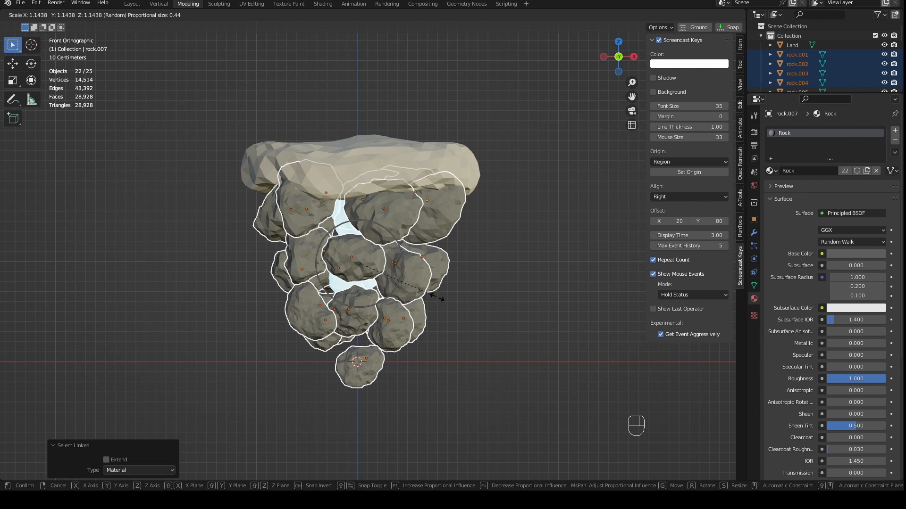
pyautogui.click(450, 305)
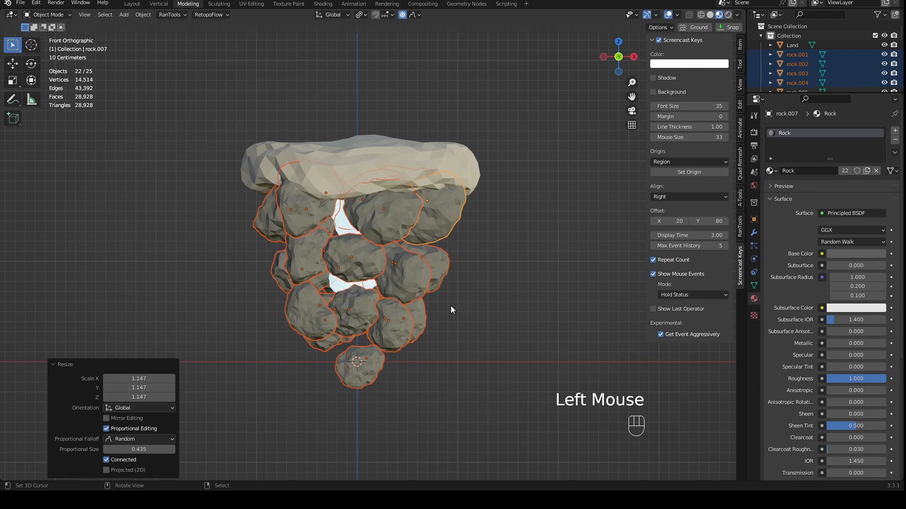
# - Clear the selection and examine the glow between the enlarged rocks from several sides in Rendered shading
pyautogui.moveTo(451, 305); pyautogui.dragTo(412, 315, button='middle')
pyautogui.press('KP_1')
pyautogui.press('a')
pyautogui.press('a')
pyautogui.scroll(2, 504, 271)
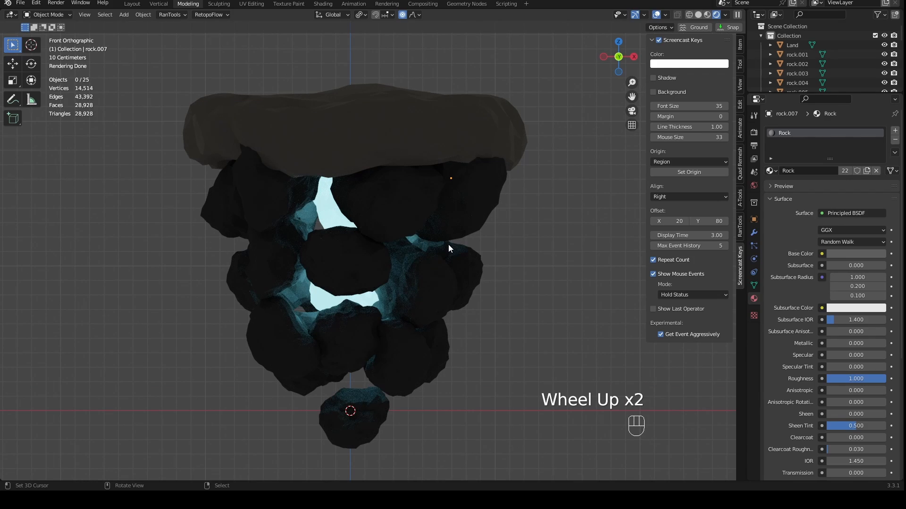
pyautogui.moveTo(448, 244); pyautogui.dragTo(483, 254, button='middle')
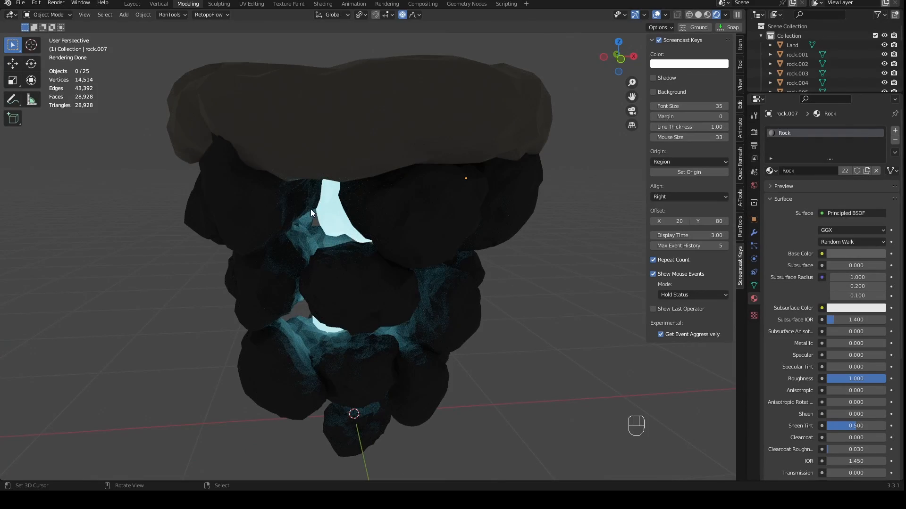
pyautogui.moveTo(310, 209); pyautogui.dragTo(360, 219, button='middle')
pyautogui.moveTo(473, 227); pyautogui.dragTo(455, 200, button='middle')
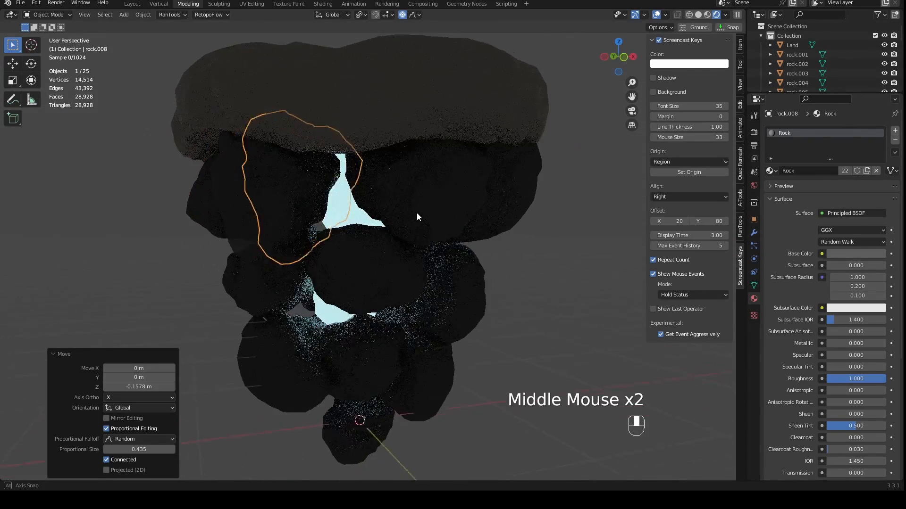
# - Lower the upper-layer rock on the -X side by about 0.16 m along Z
pyautogui.moveTo(417, 213); pyautogui.dragTo(429, 261, button='middle')
pyautogui.scroll(-2, 598, 205)
pyautogui.scroll(2, 413, 239)
pyautogui.scroll(1, 404, 203)
pyautogui.scroll(1, 405, 195)
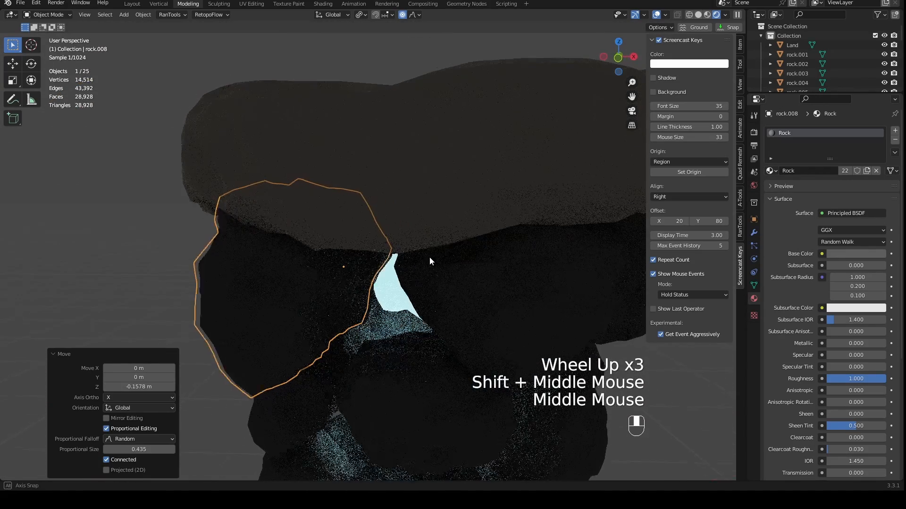
pyautogui.press('g')
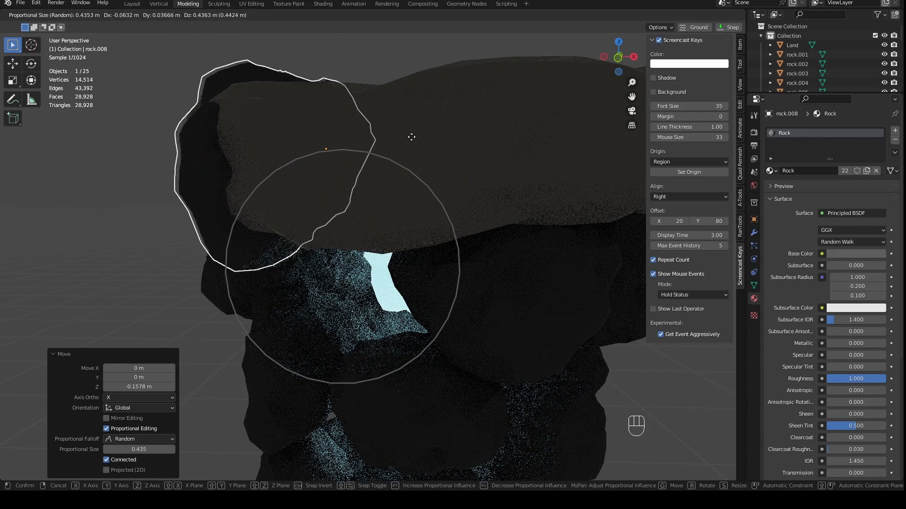
pyautogui.rightClick(466, 237)
# - In Material Preview and left view, move the same upper-layer rock about 0.075 m in Y and 0.005 m in Z
pyautogui.moveTo(466, 237); pyautogui.dragTo(482, 285, button='middle')
pyautogui.scroll(-2, 462, 249)
pyautogui.scroll(-2, 482, 281)
pyautogui.press('g')
pyautogui.click(477, 245)
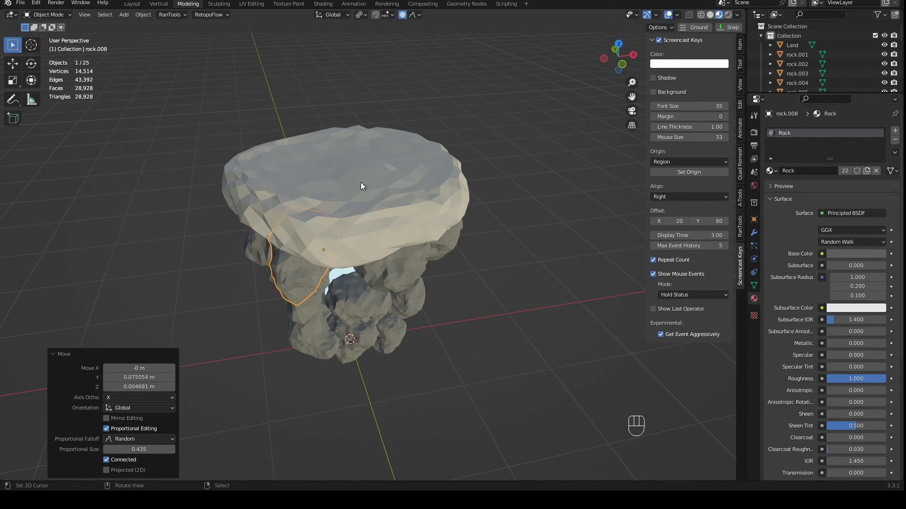
# - Place the 3D cursor near the centre of the land's top surface and add a single-vertex mesh there
pyautogui.moveTo(360, 185); pyautogui.dragTo(347, 203, button='middle')
pyautogui.click(347, 203)
pyautogui.moveTo(347, 203)
pyautogui.mouseDown(button='middle')
pyautogui.moveTo(489, 284)
pyautogui.moveTo(382, 217)
pyautogui.moveTo(384, 198)
pyautogui.moveTo(401, 189)
pyautogui.moveTo(342, 210)
pyautogui.mouseUp(button='middle')
pyautogui.click(344, 200)
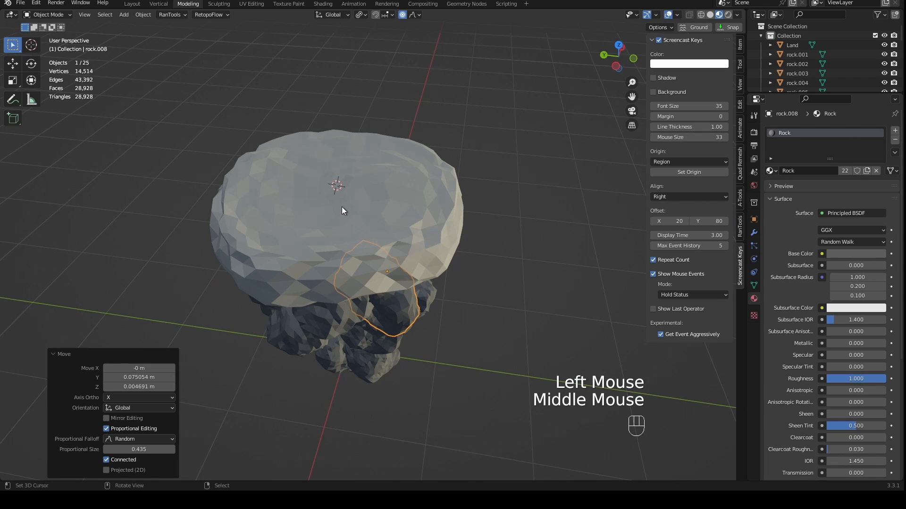
pyautogui.hotkey('shift', 'a')
pyautogui.moveTo(342, 207)
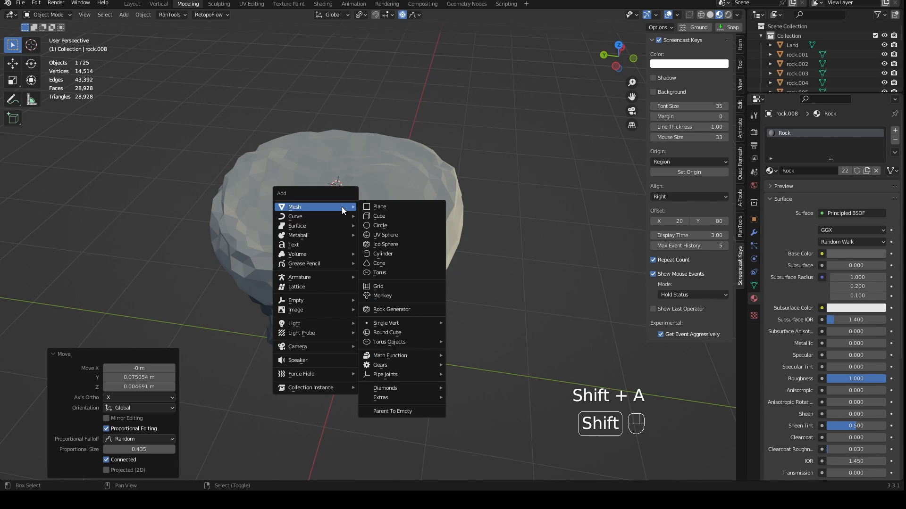
pyautogui.moveTo(375, 326)
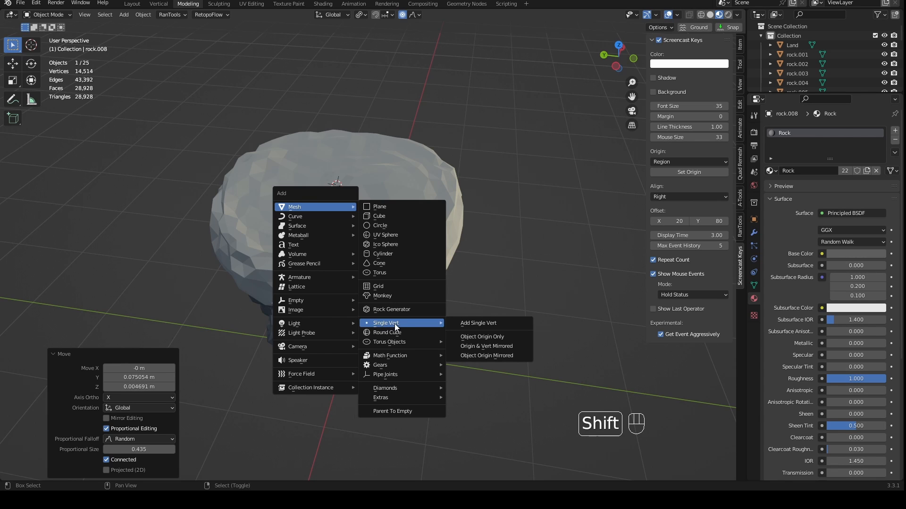
pyautogui.click(474, 325)
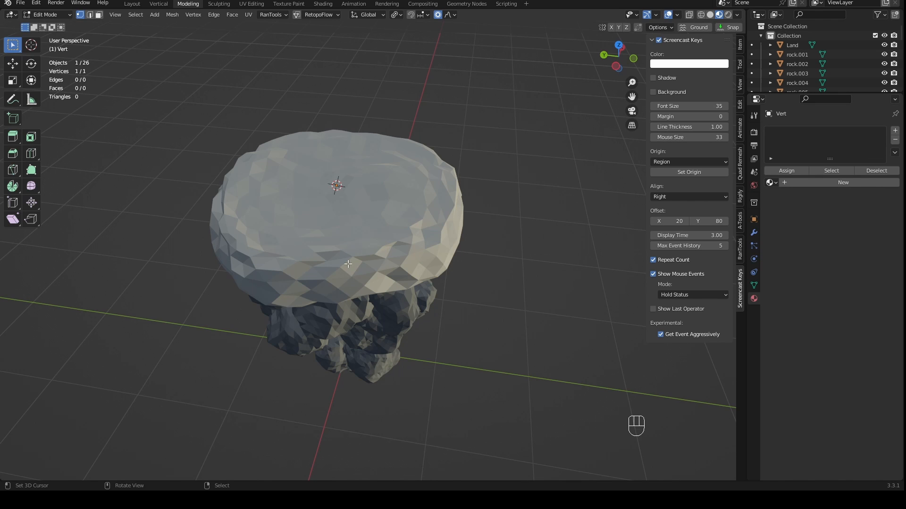
# - Try extruding the single vertex in vertex and face select modes, and return to vertex select mode
pyautogui.keyDown('shift'); pyautogui.moveTo(348, 265); pyautogui.dragTo(378, 296, button='middle'); pyautogui.keyUp('shift')
pyautogui.scroll(2, 383, 290)
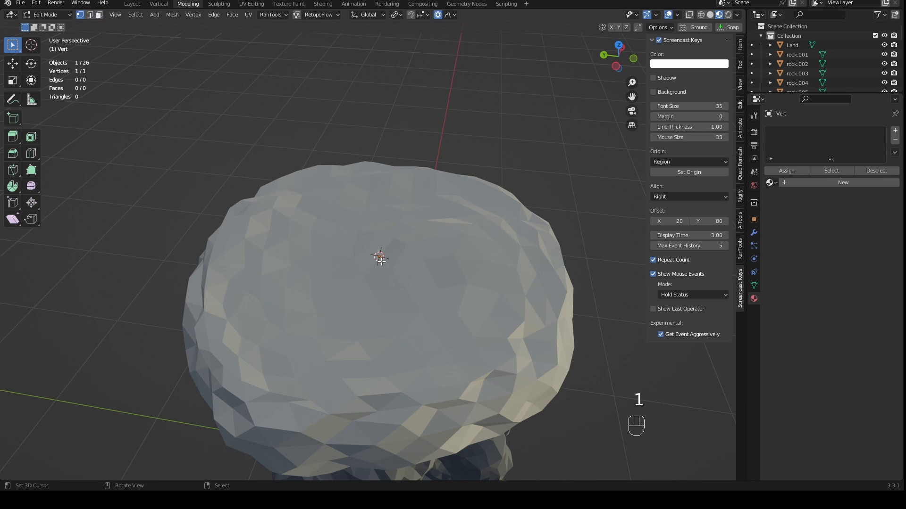
pyautogui.press('e')
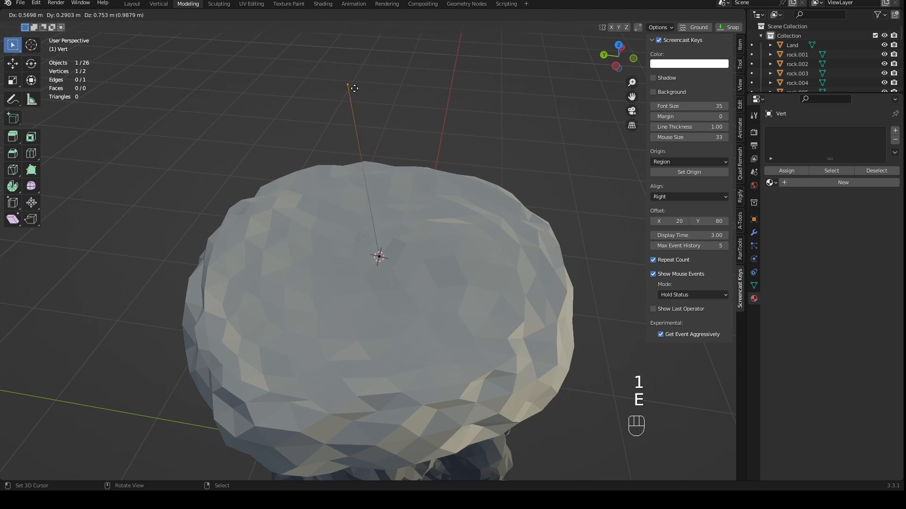
pyautogui.click(435, 82)
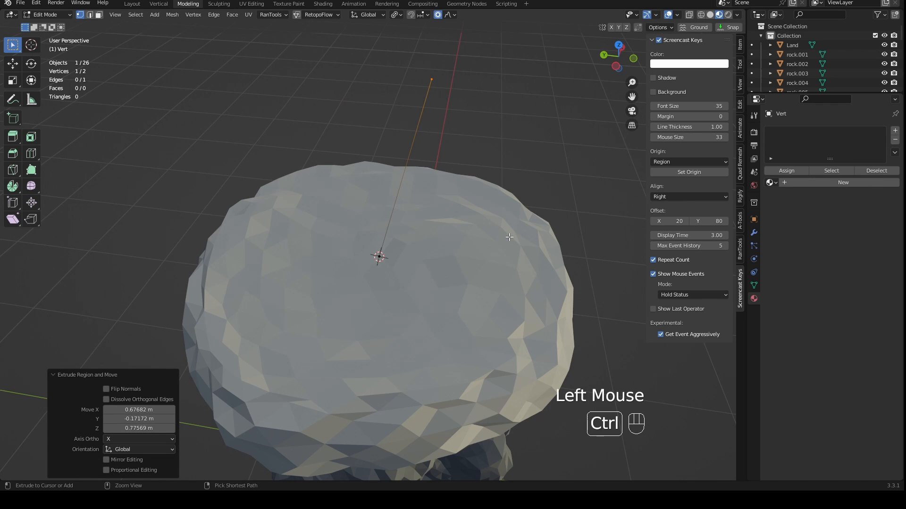
pyautogui.hotkey('ctrl', 'z')
pyautogui.press('3')
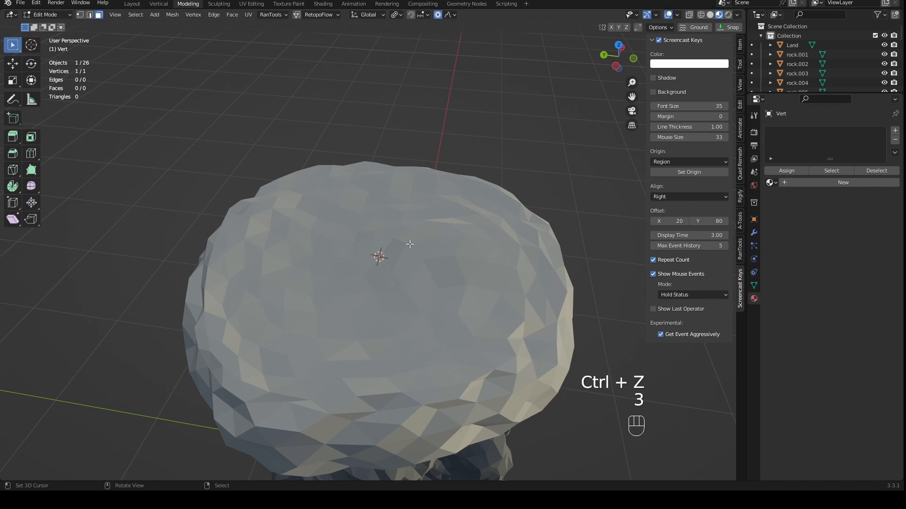
pyautogui.press('e')
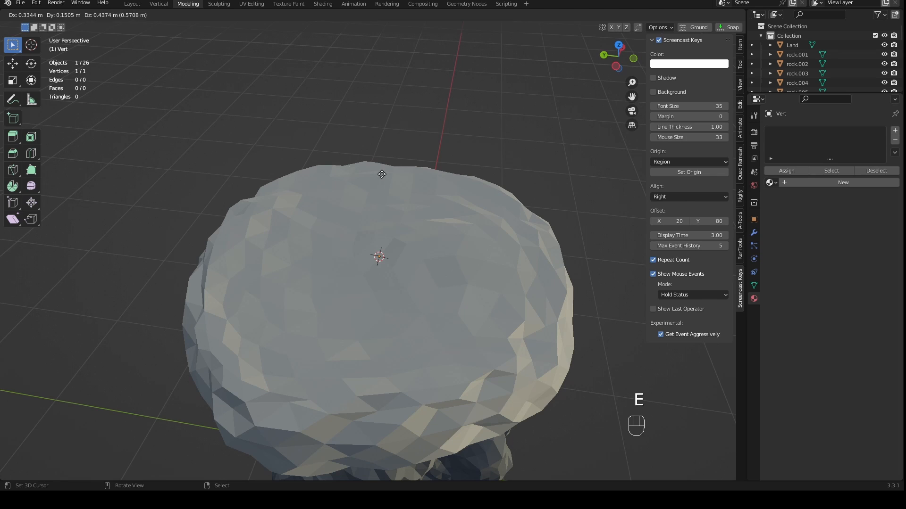
pyautogui.rightClick(452, 89)
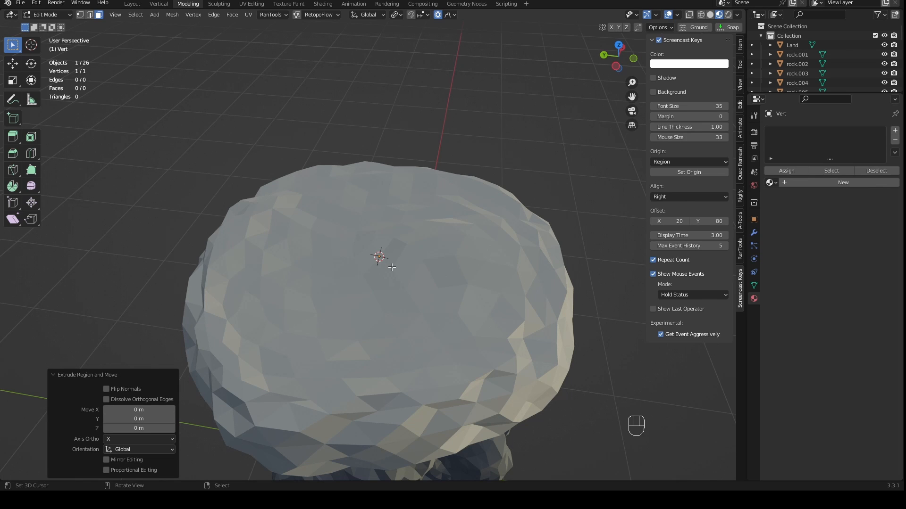
pyautogui.click(81, 14)
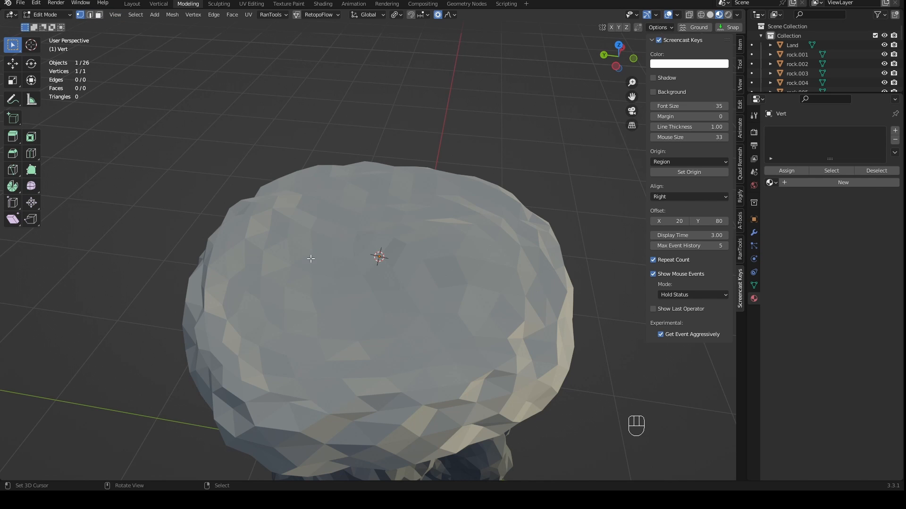
# - In front view, extrude the vertex upward about 0.73 m in Z and 0.03 m in X as a trunk line
pyautogui.press('KP_1')
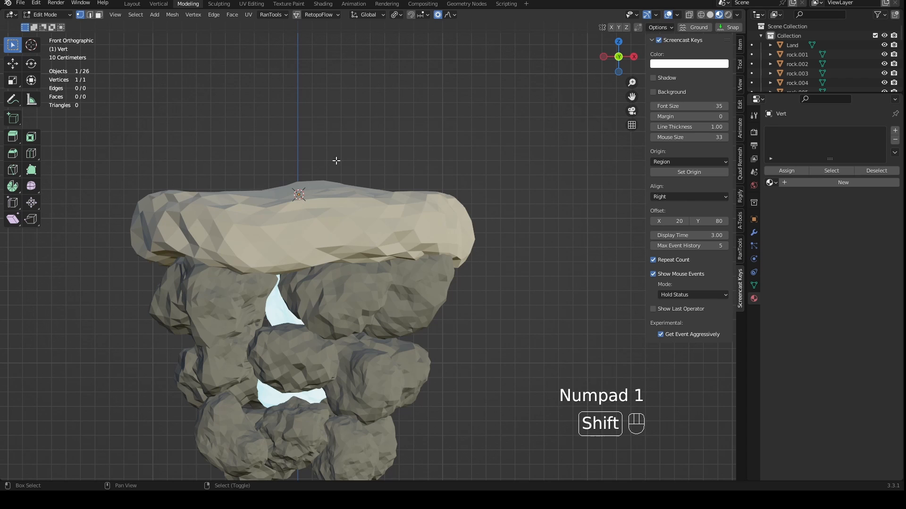
pyautogui.keyDown('shift'); pyautogui.moveTo(337, 161); pyautogui.dragTo(356, 243, button='middle'); pyautogui.keyUp('shift')
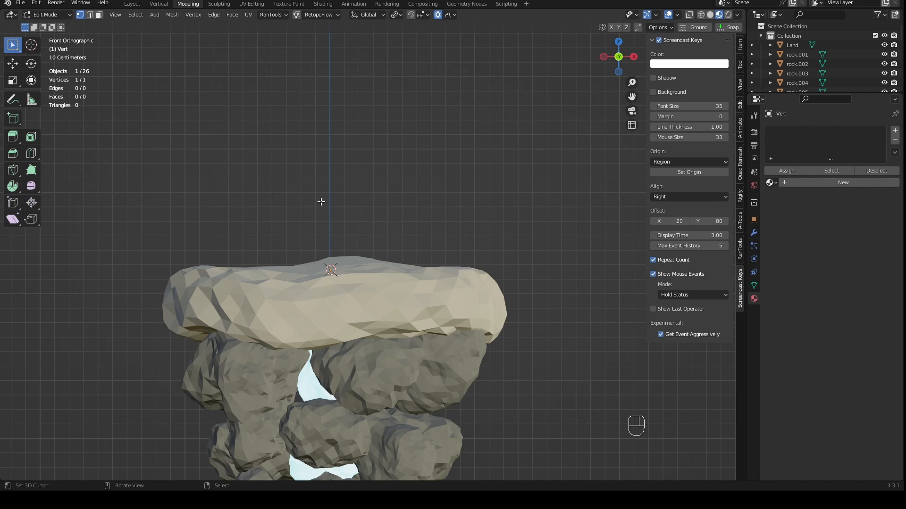
pyautogui.press('e')
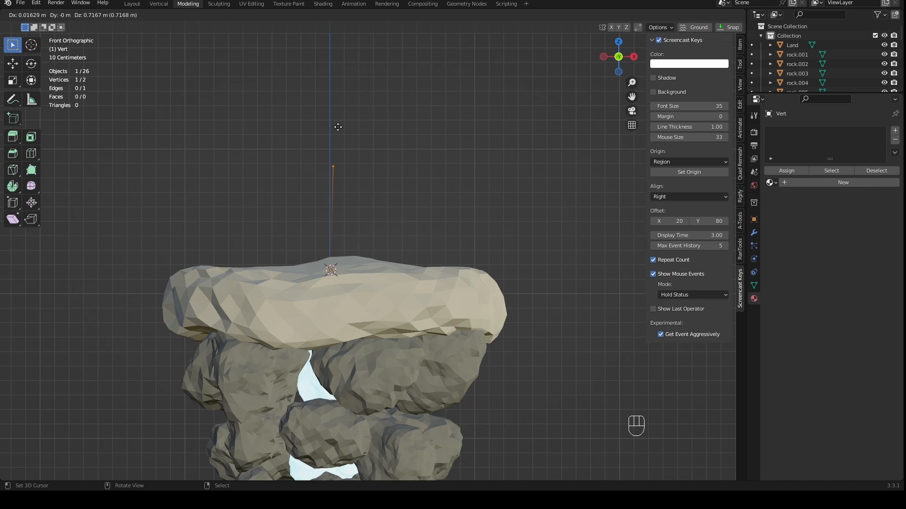
pyautogui.click(340, 124)
pyautogui.scroll(-2, 313, 245)
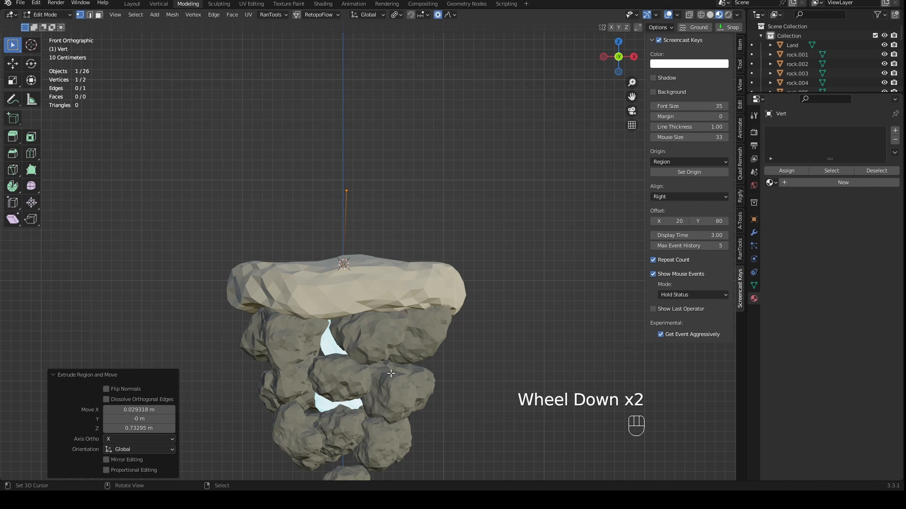
# - Extrude a branch line from the trunk's top vertex, angled upward toward +X
pyautogui.scroll(1, 390, 288)
pyautogui.scroll(2, 358, 243)
pyautogui.keyDown('shift'); pyautogui.moveTo(355, 242); pyautogui.dragTo(357, 361, button='middle'); pyautogui.keyUp('shift')
pyautogui.press('e')
pyautogui.click(408, 217)
# - Extrude a second branch from the trunk's top toward -X, and extend its end upward about 0.07 m in X and 0.22 m in Z
pyautogui.rightClick(343, 264)
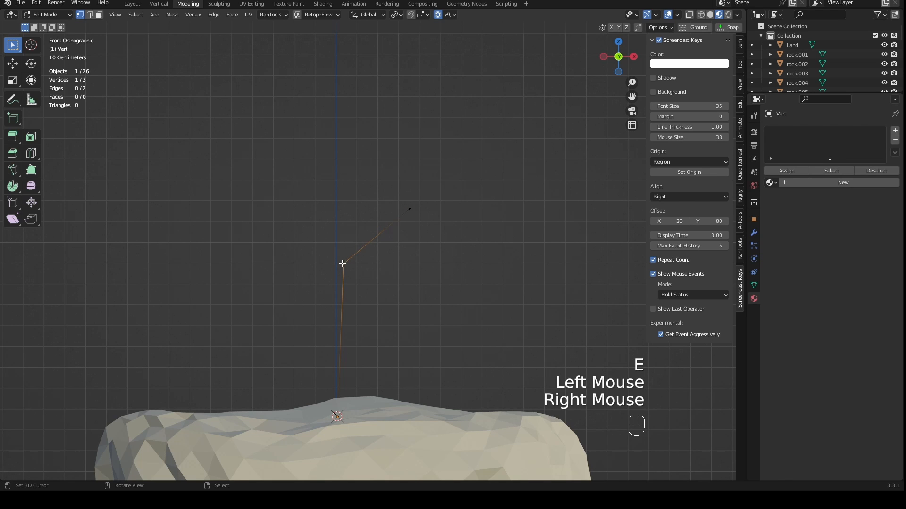
pyautogui.press('e')
pyautogui.click(272, 218)
pyautogui.press('e')
pyautogui.click(286, 172)
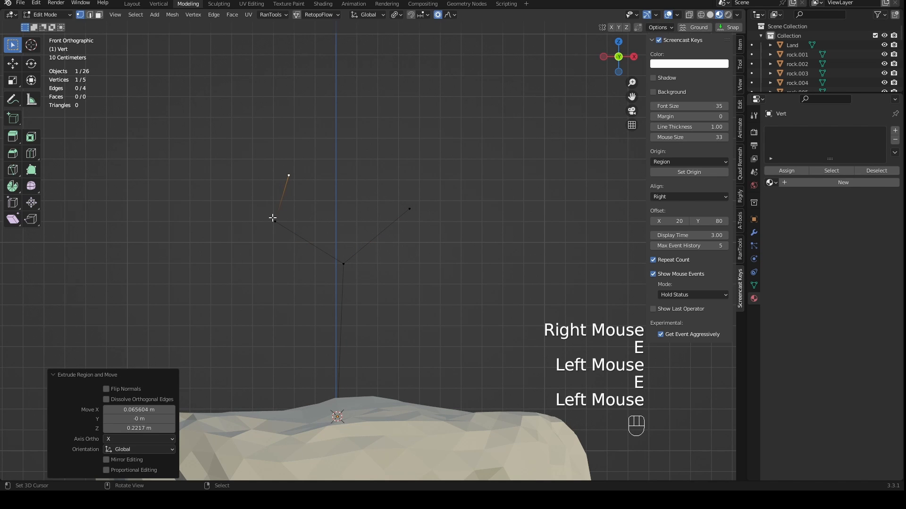
# - Extrude another twig from the -X branch's bend, about -0.30 m in X and 0.06 m in Z
pyautogui.rightClick(273, 218)
pyautogui.press('e')
pyautogui.click(213, 209)
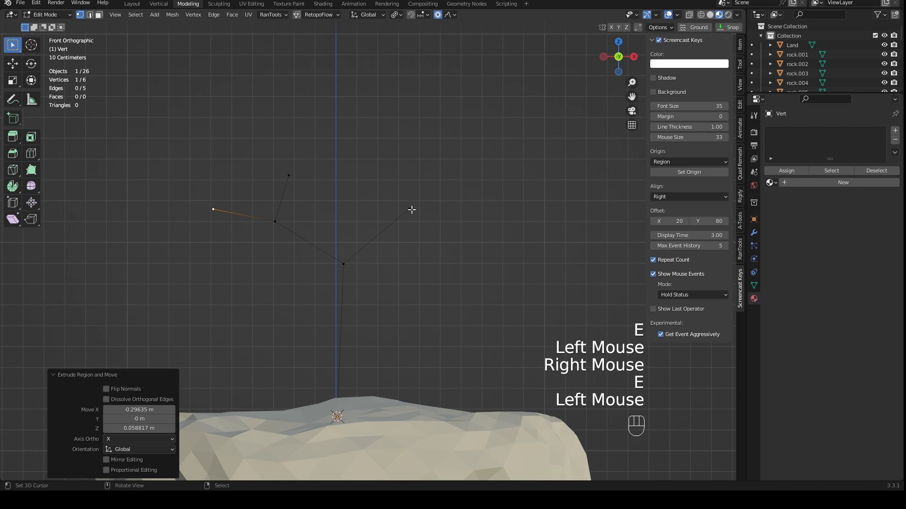
# - Extrude two twigs from the +X branch's end vertex, one straight up and one outward toward +X
pyautogui.rightClick(411, 209)
pyautogui.press('e')
pyautogui.click(409, 164)
pyautogui.rightClick(409, 209)
pyautogui.press('e')
pyautogui.click(468, 218)
# - Extrude a central branch from the trunk's top, about 0.04 m in X and 0.37 m in Z, and fork its end toward +X and -X
pyautogui.rightClick(347, 264)
pyautogui.press('e')
pyautogui.click(354, 187)
pyautogui.press('e')
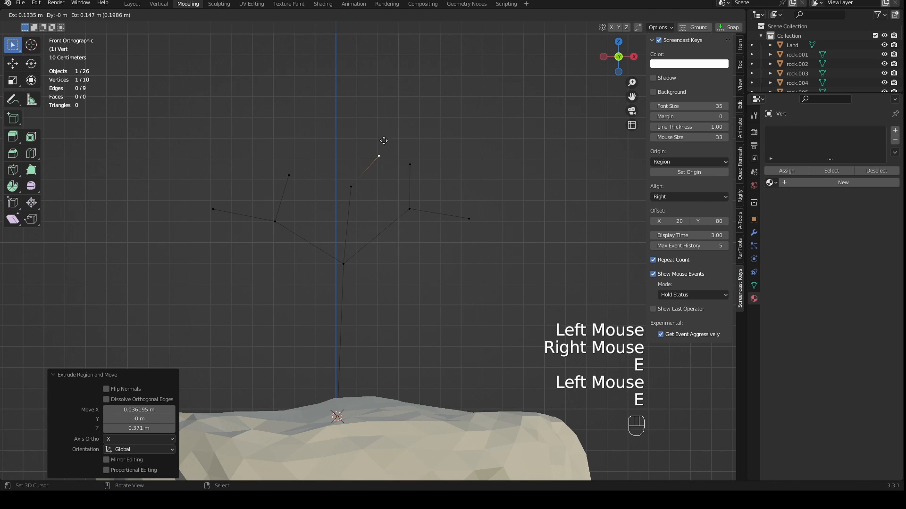
pyautogui.click(390, 132)
pyautogui.rightClick(351, 187)
pyautogui.press('e')
pyautogui.click(316, 140)
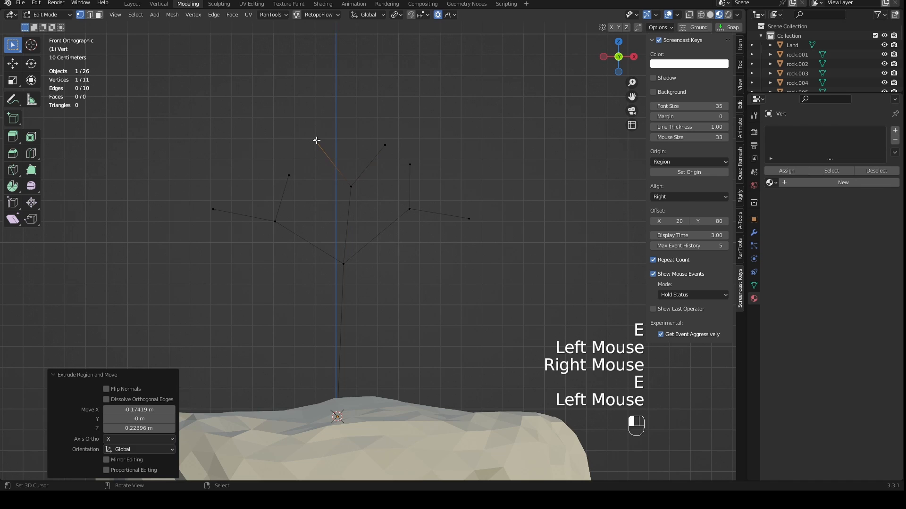
# - Extrude two short twigs from the end of the central branch's +X fork, one on each side
pyautogui.rightClick(385, 146)
pyautogui.press('e')
pyautogui.click(371, 115)
pyautogui.rightClick(384, 145)
pyautogui.press('e')
pyautogui.click(412, 128)
# - Extrude two short twigs from the end of the central branch's -X fork, one upward and one toward -X
pyautogui.rightClick(315, 139)
pyautogui.press('e')
pyautogui.click(325, 112)
pyautogui.rightClick(313, 139)
pyautogui.press('e')
pyautogui.click(287, 129)
# - Extrude pairs of short twigs from the four remaining branch tips on the +X and -X sides
pyautogui.rightClick(410, 164)
pyautogui.press('e')
pyautogui.press('e')
pyautogui.click(412, 148)
pyautogui.rightClick(469, 218)
pyautogui.press('e')
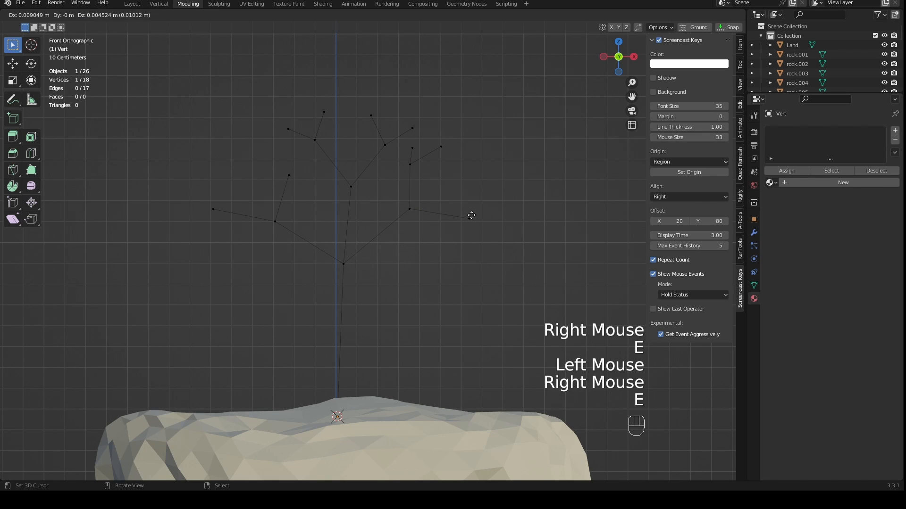
# - Select the upper tip of the central branch's +X fork and restrict proportional editing to connected vertices
pyautogui.scroll(-3, 363, 283)
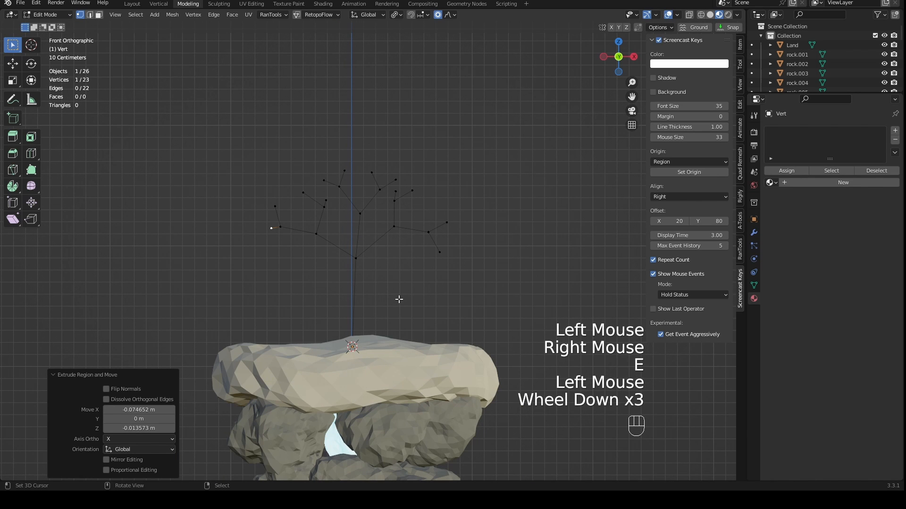
pyautogui.press('KP_3')
pyautogui.scroll(2, 396, 300)
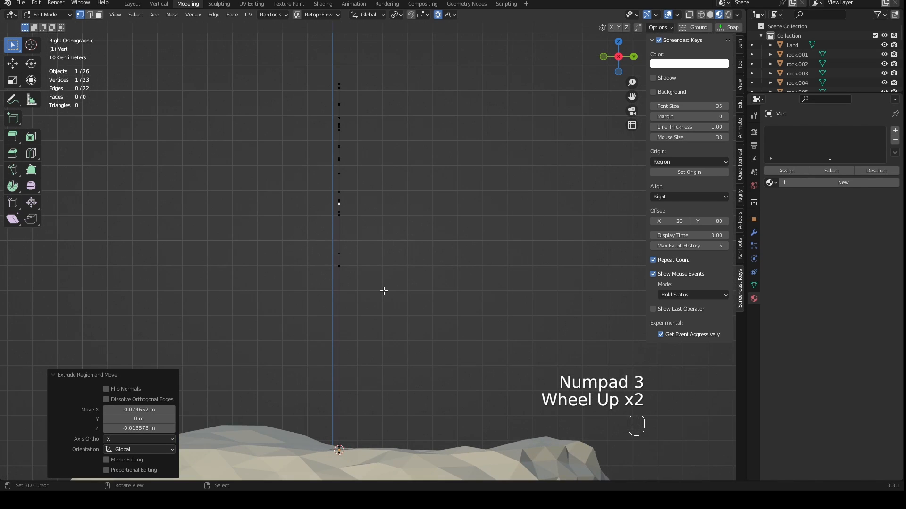
pyautogui.scroll(-2, 383, 291)
pyautogui.moveTo(384, 292); pyautogui.dragTo(410, 300, button='middle')
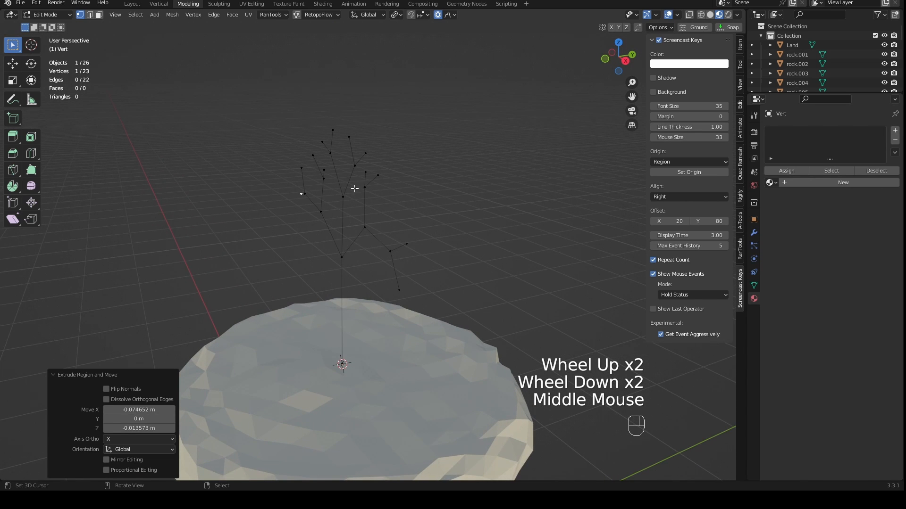
pyautogui.rightClick(352, 138)
pyautogui.moveTo(333, 138); pyautogui.dragTo(375, 172, button='middle')
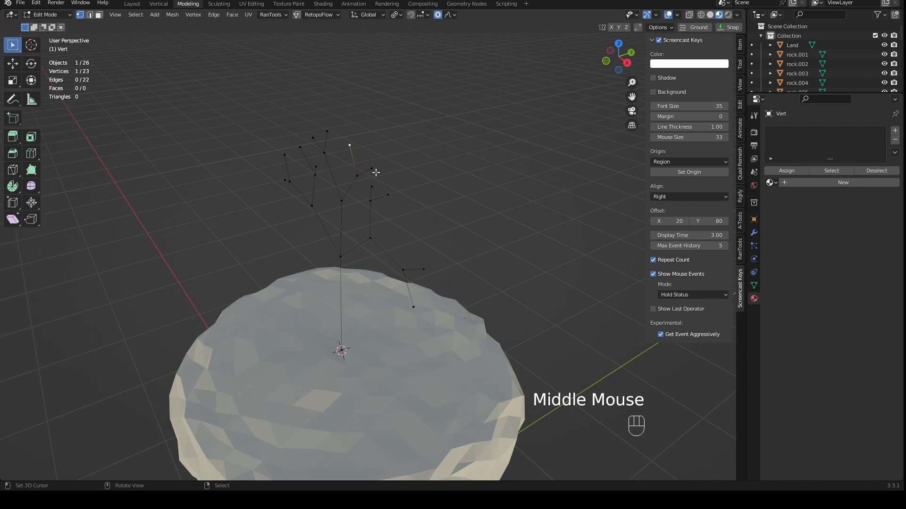
pyautogui.click(449, 15)
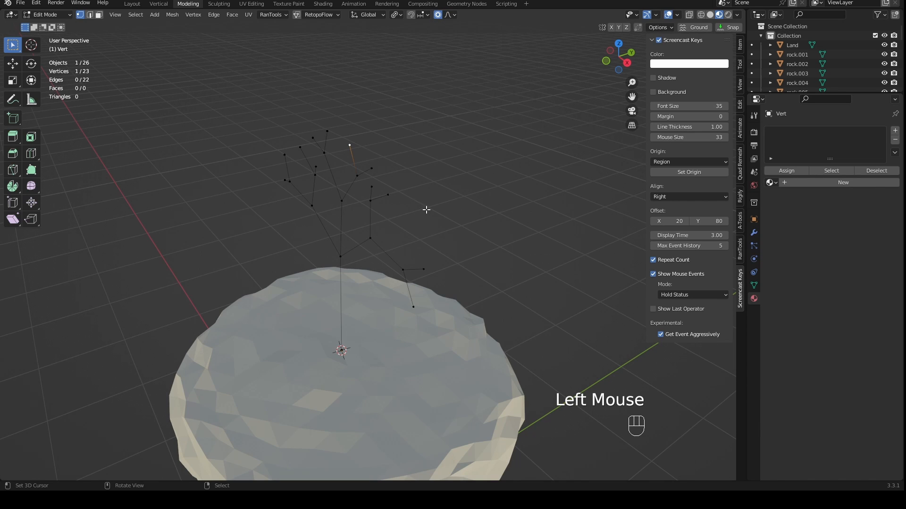
# - Adjust the proportional editing size to about 0.85 m in a trial move of the selected twig tip
pyautogui.moveTo(424, 208)
pyautogui.mouseDown(button='middle')
pyautogui.moveTo(419, 217)
pyautogui.moveTo(418, 203)
pyautogui.mouseUp(button='middle')
pyautogui.press('g')
pyautogui.scroll(-4, 446, 196)
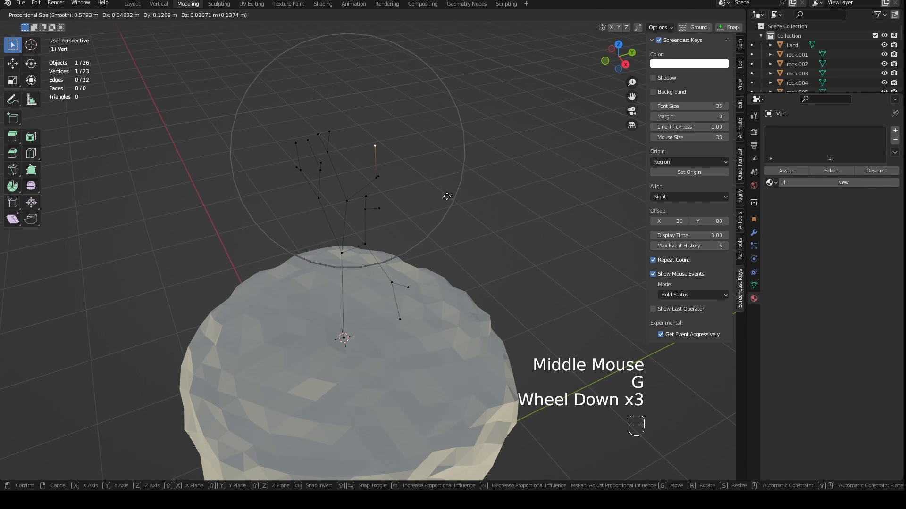
pyautogui.scroll(-2, 453, 194)
pyautogui.scroll(-2, 465, 192)
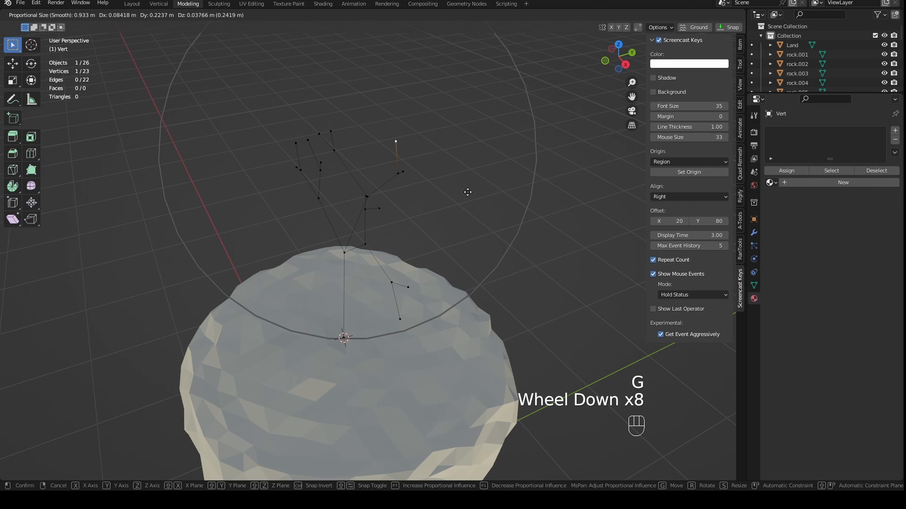
pyautogui.scroll(3, 467, 191)
pyautogui.scroll(-2, 464, 194)
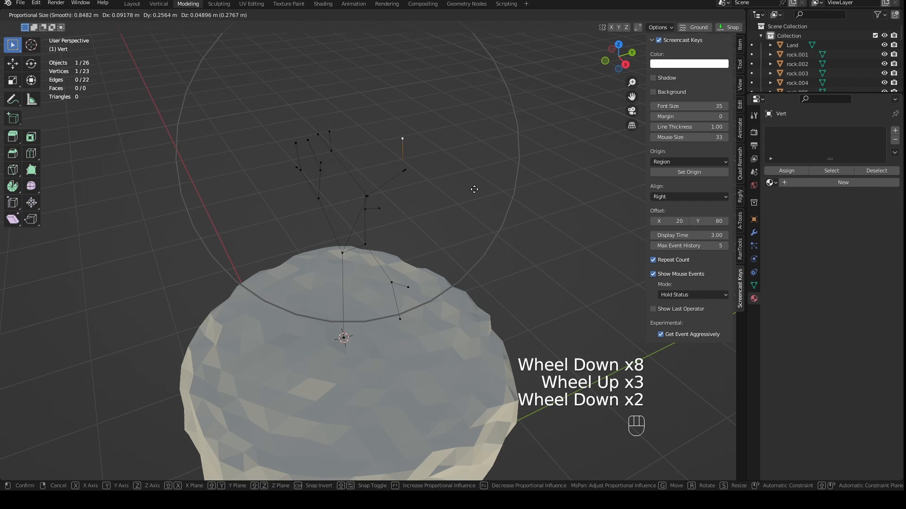
pyautogui.rightClick(444, 210)
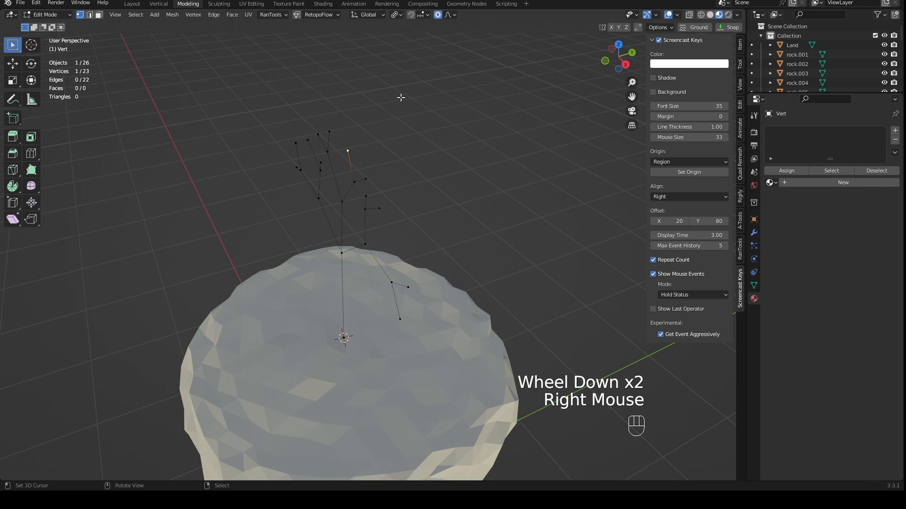
# - Try moving the selected tip with Connected Only disabled, and restore the option
pyautogui.click(447, 15)
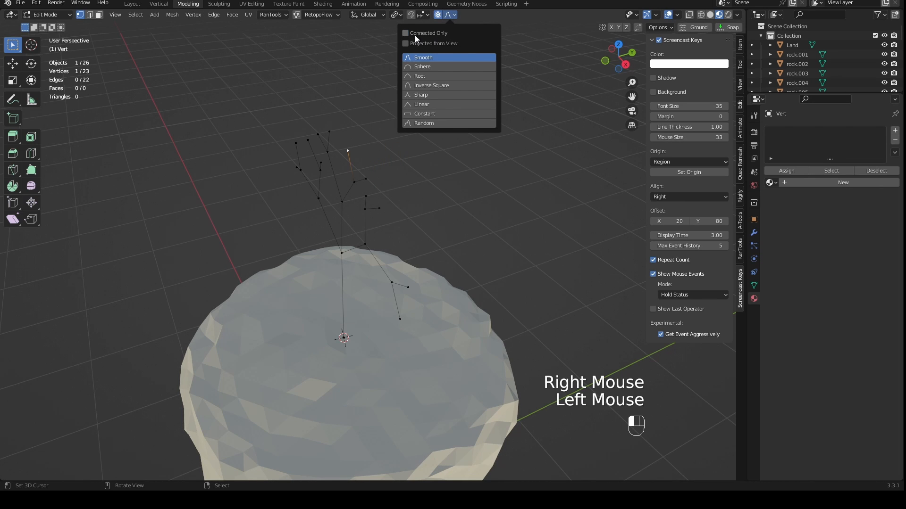
pyautogui.press('g')
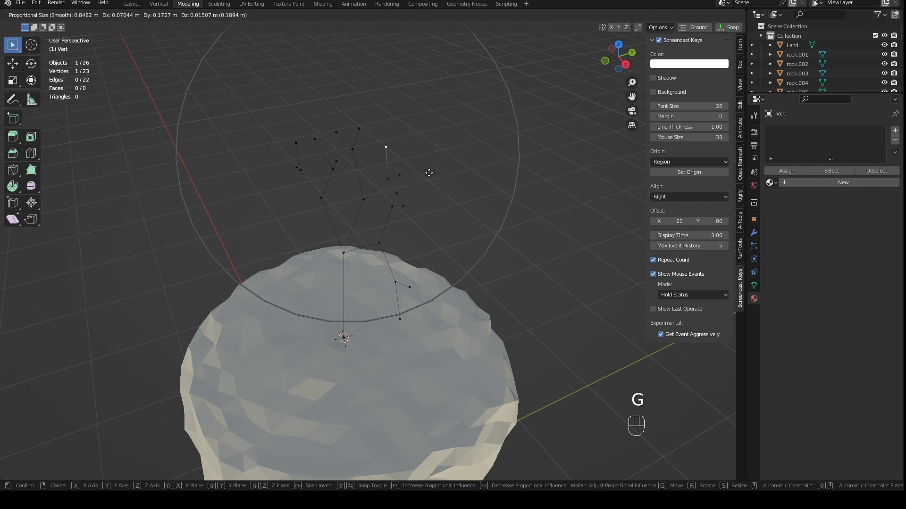
pyautogui.rightClick(453, 146)
pyautogui.click(448, 16)
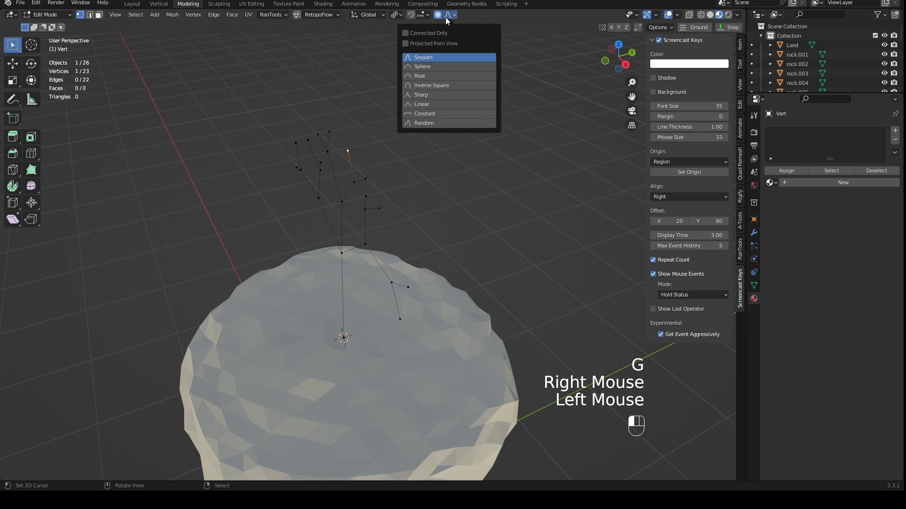
# - Move the selected tip with its connected branch by about 0.10 m in X, 0.17 m in Y and 0.04 m in Z
pyautogui.scroll(1, 477, 198)
pyautogui.keyDown('shift'); pyautogui.moveTo(477, 199); pyautogui.dragTo(425, 240, button='middle'); pyautogui.keyUp('shift')
pyautogui.press('g')
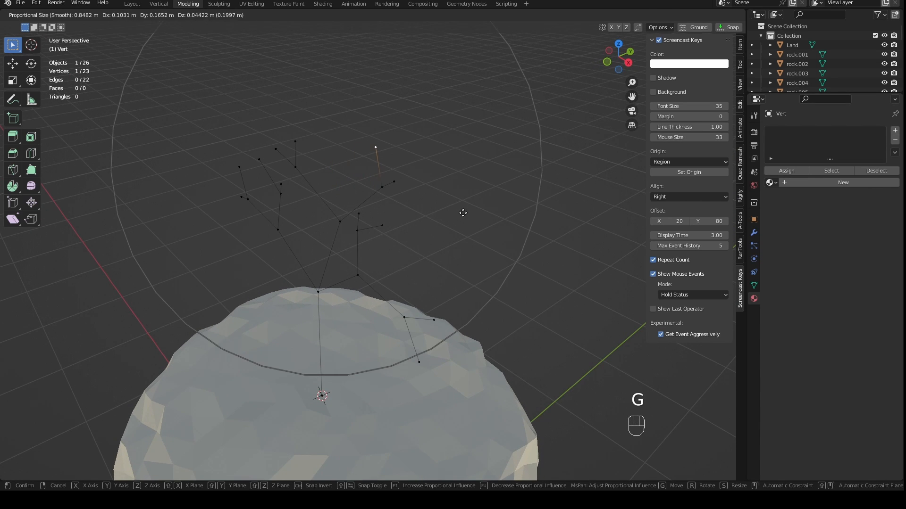
pyautogui.click(461, 215)
# - Select both tips of the outer +X twigs and move them toward -Y with proportional editing
pyautogui.rightClick(434, 320)
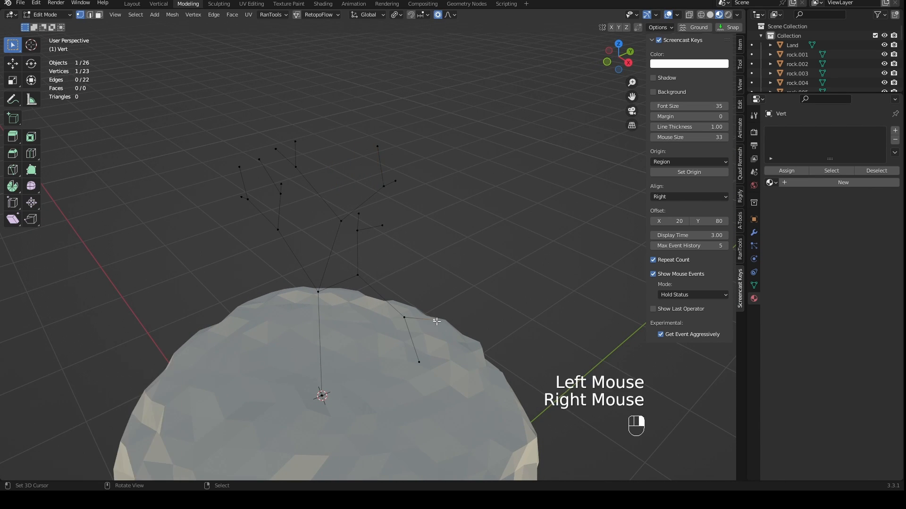
pyautogui.keyDown('shift'); pyautogui.rightClick(419, 362); pyautogui.keyUp('shift')
pyautogui.scroll(1, 424, 349)
pyautogui.moveTo(424, 349); pyautogui.dragTo(452, 313, button='middle')
pyautogui.scroll(-1, 435, 318)
pyautogui.press('g')
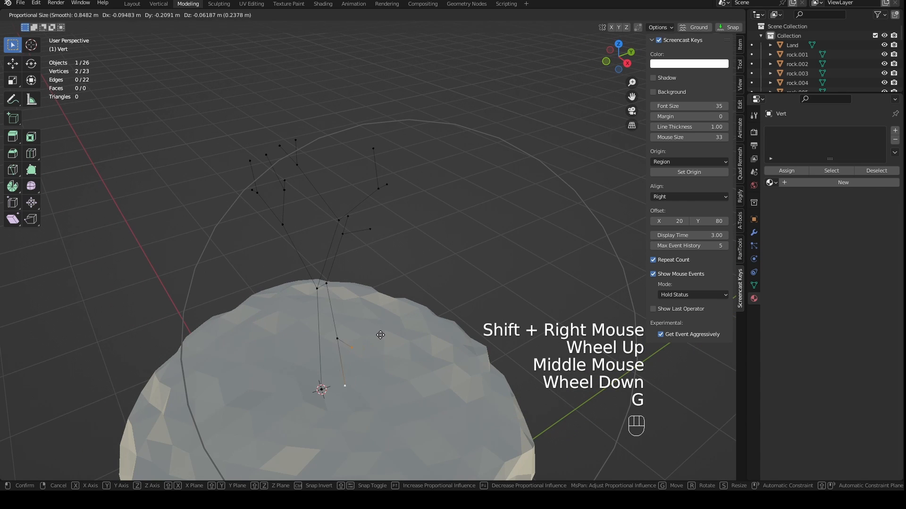
pyautogui.click(322, 336)
# - Select one tip on each -X twig and move them toward -X and -Y and slightly down with proportional editing
pyautogui.scroll(1, 323, 336)
pyautogui.moveTo(322, 336); pyautogui.dragTo(416, 307, button='middle')
pyautogui.keyDown('shift'); pyautogui.rightClick(206, 197); pyautogui.keyUp('shift')
pyautogui.keyDown('shift'); pyautogui.rightClick(206, 198); pyautogui.keyUp('shift')
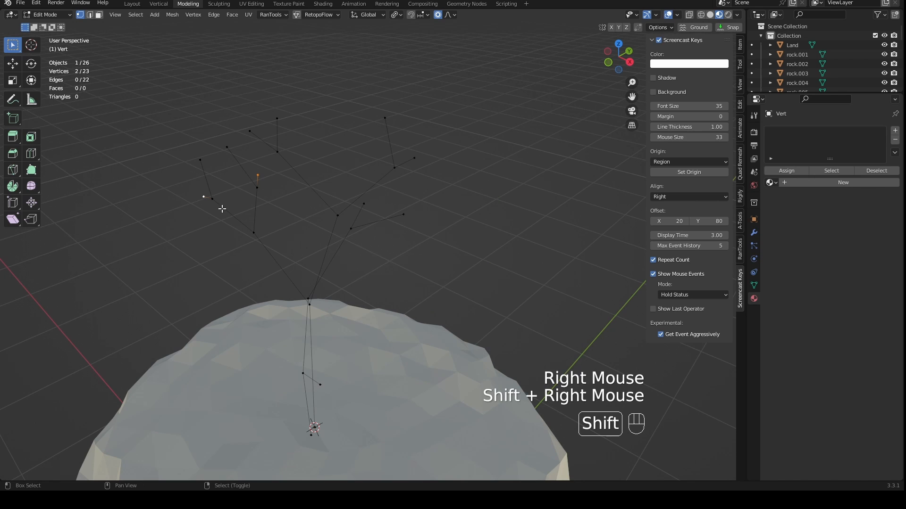
pyautogui.press('g')
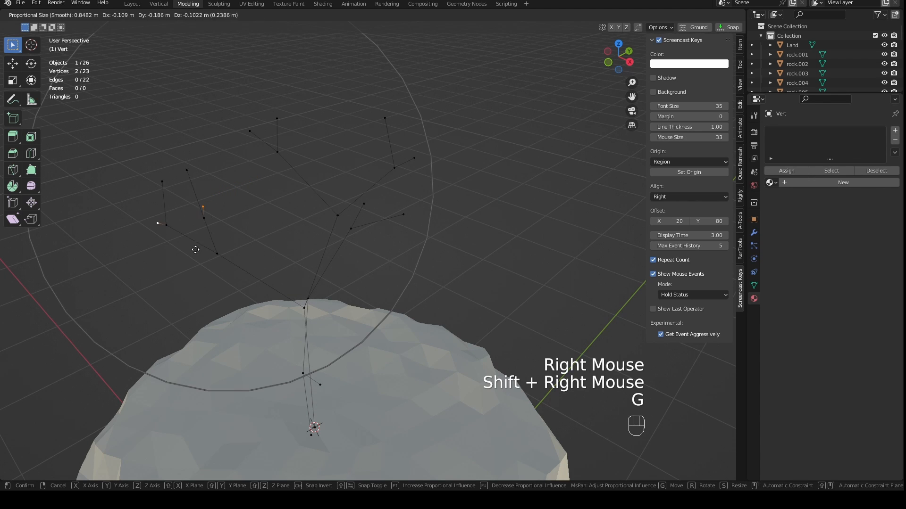
pyautogui.click(186, 254)
# - Extrude a new branch from the trunk's top about 0.38 m toward +Y and continue it upward in several segments
pyautogui.moveTo(187, 254); pyautogui.dragTo(428, 222, button='middle')
pyautogui.rightClick(444, 301)
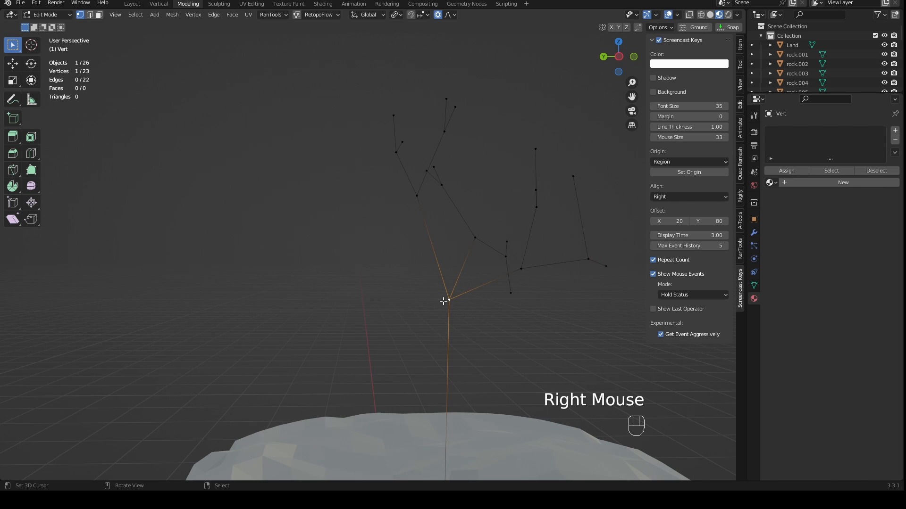
pyautogui.press('e')
pyautogui.click(344, 295)
pyautogui.press('e')
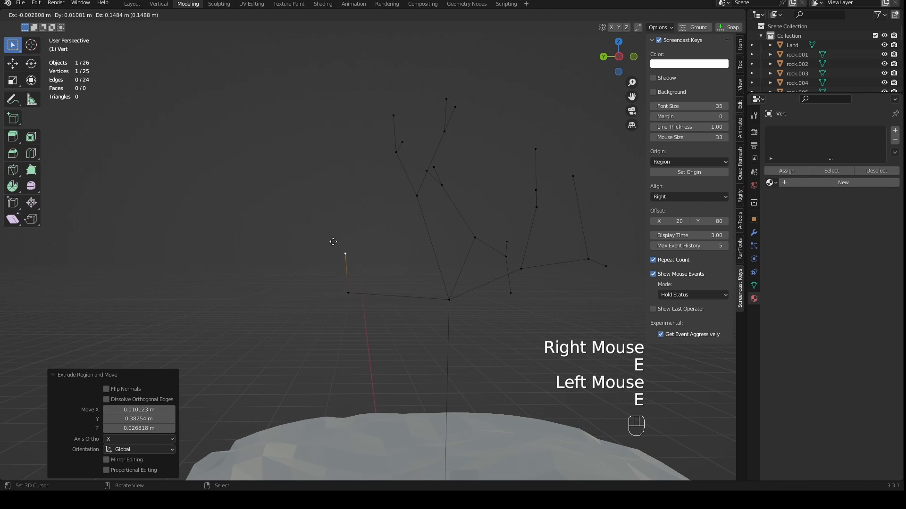
pyautogui.click(300, 218)
pyautogui.press('e')
pyautogui.click(309, 235)
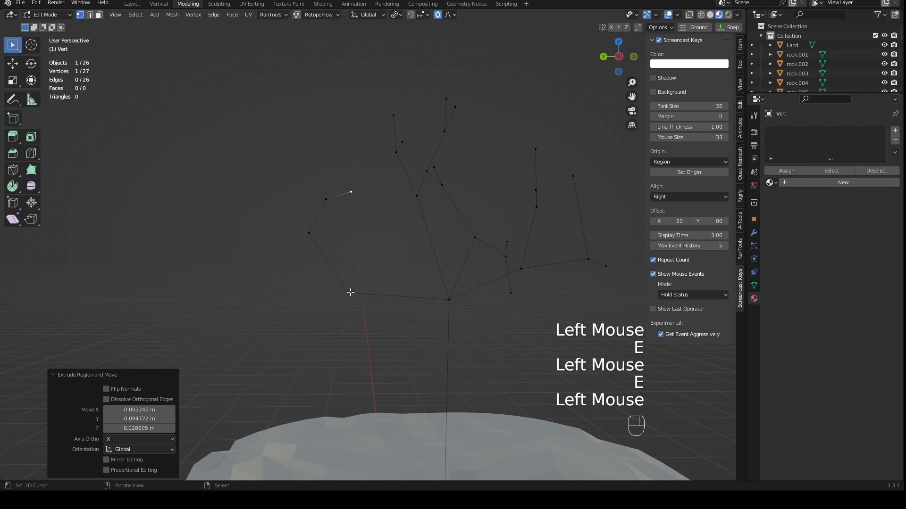
# - Extrude a side twig from the new branch's upper bend, about 0.12 m in Y and 0.06 m in Z, and continue it upward
pyautogui.rightClick(308, 233)
pyautogui.press('e')
pyautogui.click(278, 216)
pyautogui.press('e')
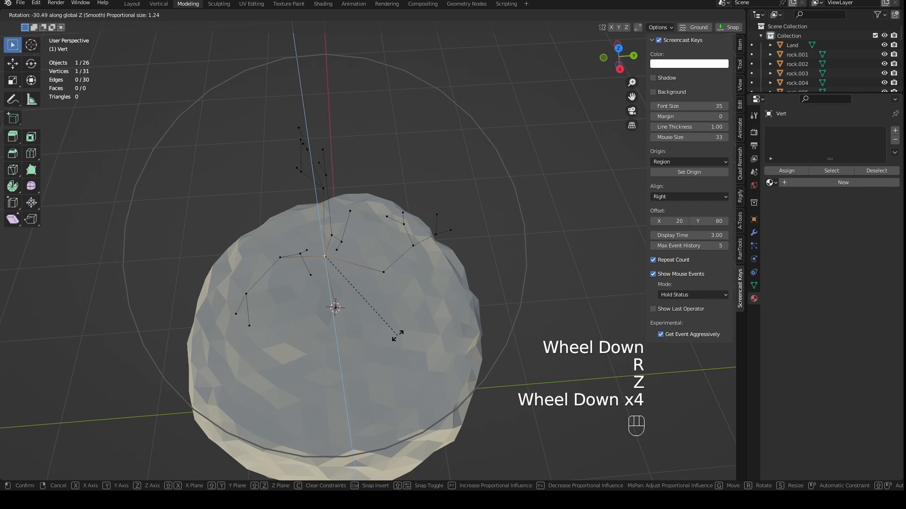
# - Rotate the trunk's top vertex -40.6° about Z with a proportional size of about 1.5 to twist the connected branches
pyautogui.scroll(-2, 382, 337)
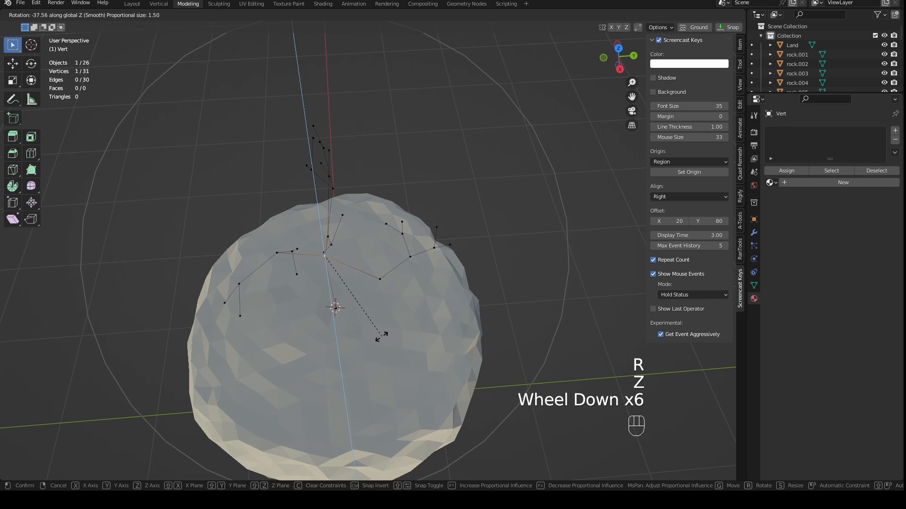
pyautogui.click(379, 339)
pyautogui.moveTo(379, 339); pyautogui.dragTo(510, 252, button='middle')
pyautogui.scroll(2, 505, 259)
pyautogui.scroll(-1, 475, 273)
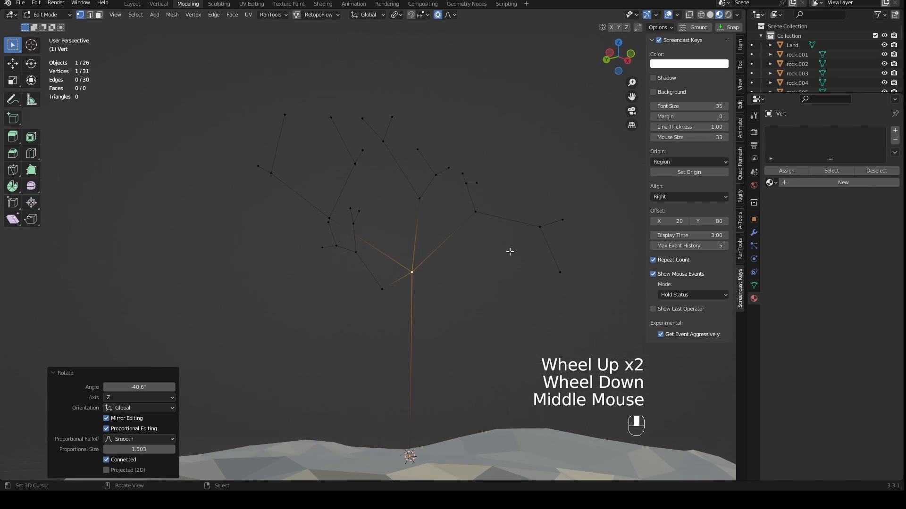
# - Return to Object Mode and add a Skin modifier to the tree skeleton
pyautogui.scroll(-2, 493, 322)
pyautogui.press('Tab')
pyautogui.moveTo(471, 308); pyautogui.dragTo(460, 343, button='middle')
pyautogui.press('KP_1')
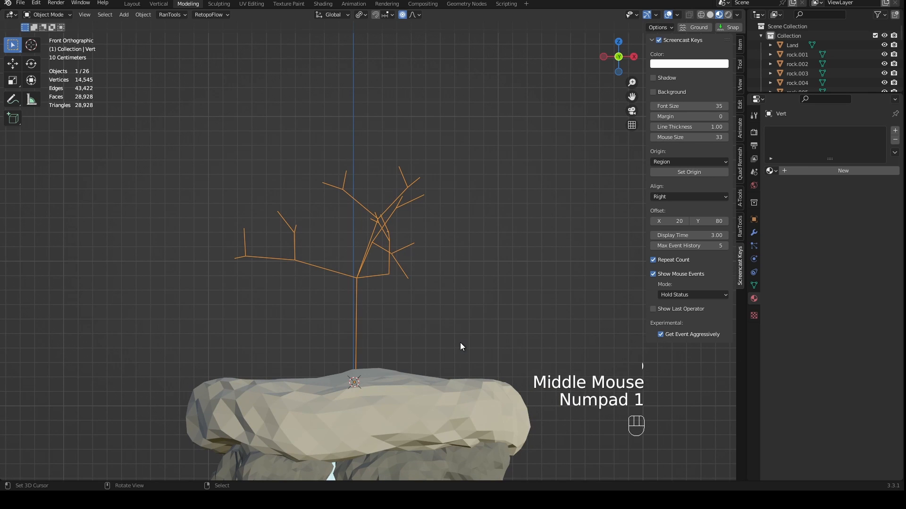
pyautogui.click(754, 233)
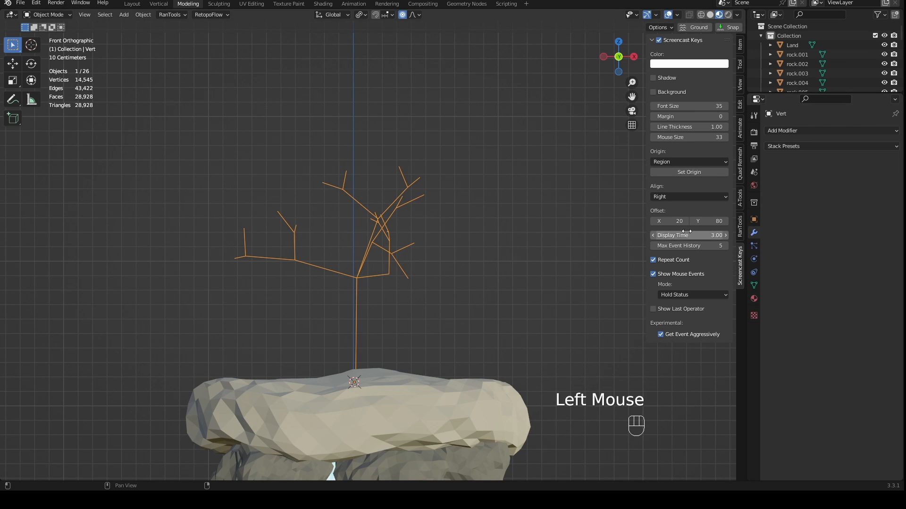
pyautogui.click(800, 130)
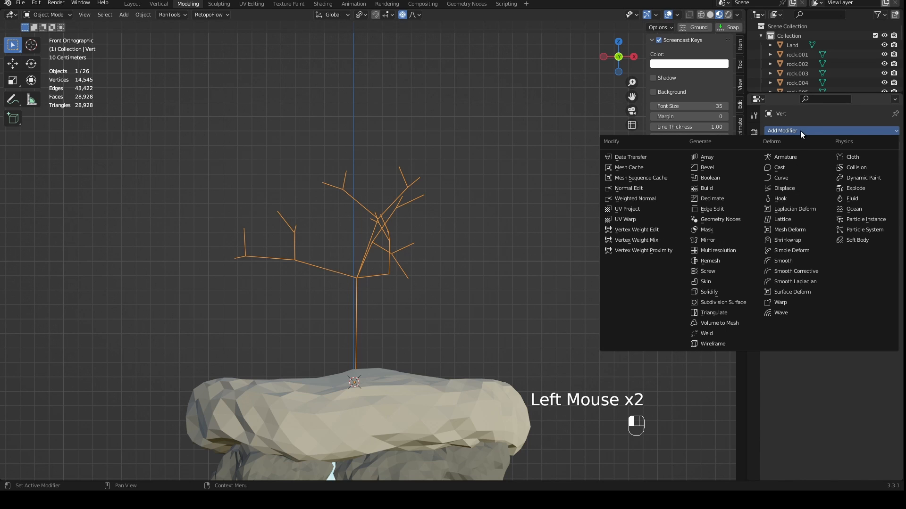
pyautogui.click(711, 284)
pyautogui.moveTo(590, 274); pyautogui.dragTo(567, 211, button='middle')
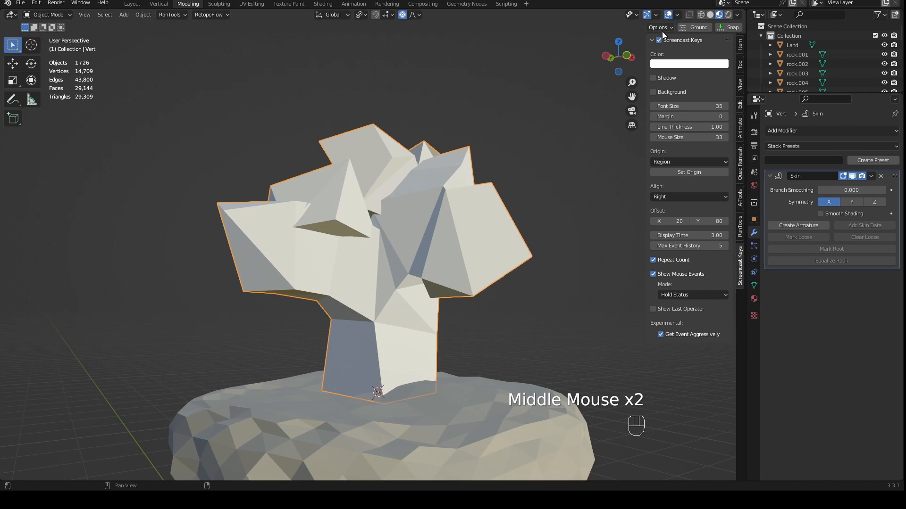
# - Enter Edit Mode on the tree and enable X-ray display to reveal the skeleton inside the skin
pyautogui.press('Tab')
pyautogui.moveTo(590, 118); pyautogui.dragTo(517, 174, button='middle')
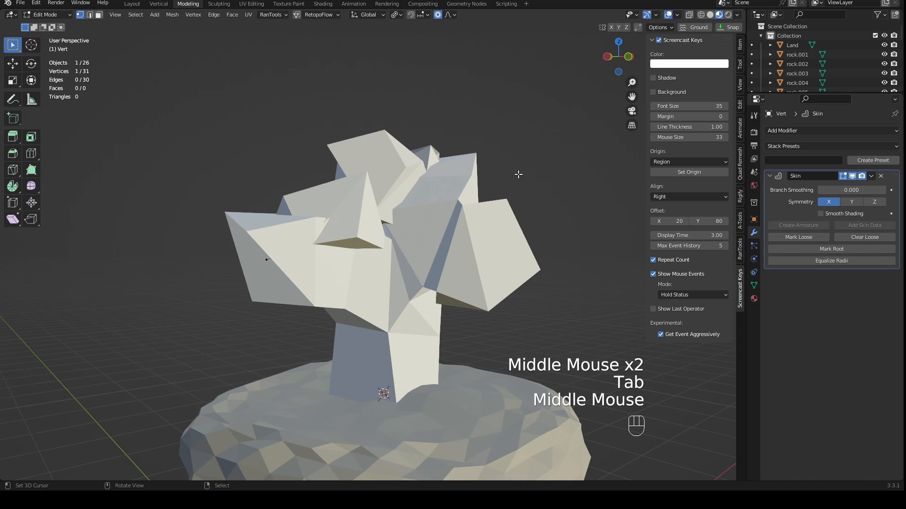
pyautogui.click(688, 15)
pyautogui.moveTo(570, 138); pyautogui.dragTo(567, 175, button='middle')
pyautogui.moveTo(547, 324); pyautogui.dragTo(552, 183, button='middle')
pyautogui.scroll(2, 501, 295)
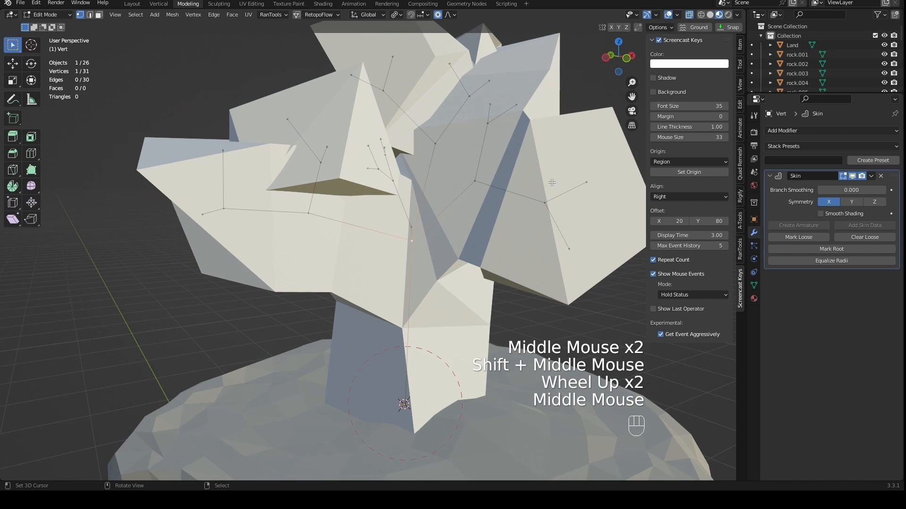
pyautogui.scroll(-2, 521, 243)
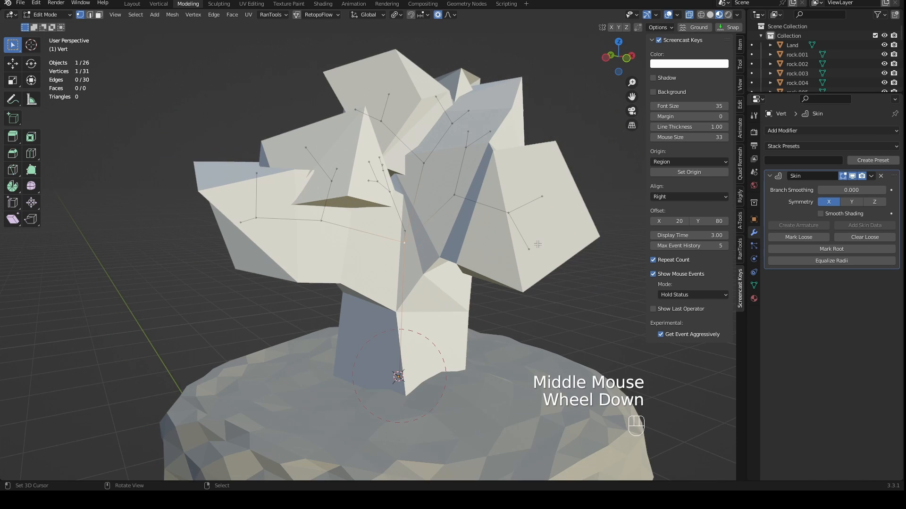
# - Try Smooth Shading on the Skin modifier and switch it back off
pyautogui.click(849, 215)
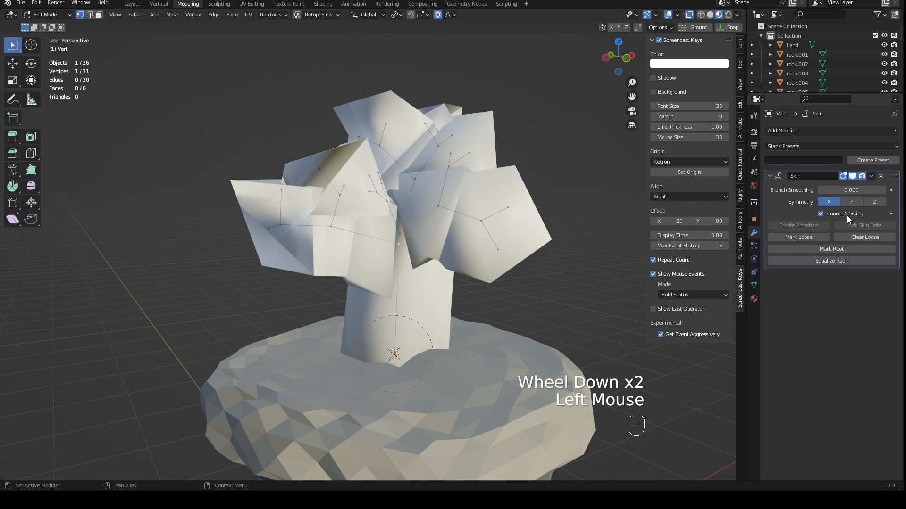
pyautogui.click(847, 216)
# - Add a Subdivision Surface modifier below the Skin modifier on the tree
pyautogui.moveTo(408, 258); pyautogui.dragTo(400, 178, button='middle')
pyautogui.moveTo(400, 178)
pyautogui.mouseDown(button='middle')
pyautogui.moveTo(404, 163)
pyautogui.moveTo(401, 170)
pyautogui.mouseUp(button='middle')
pyautogui.click(811, 130)
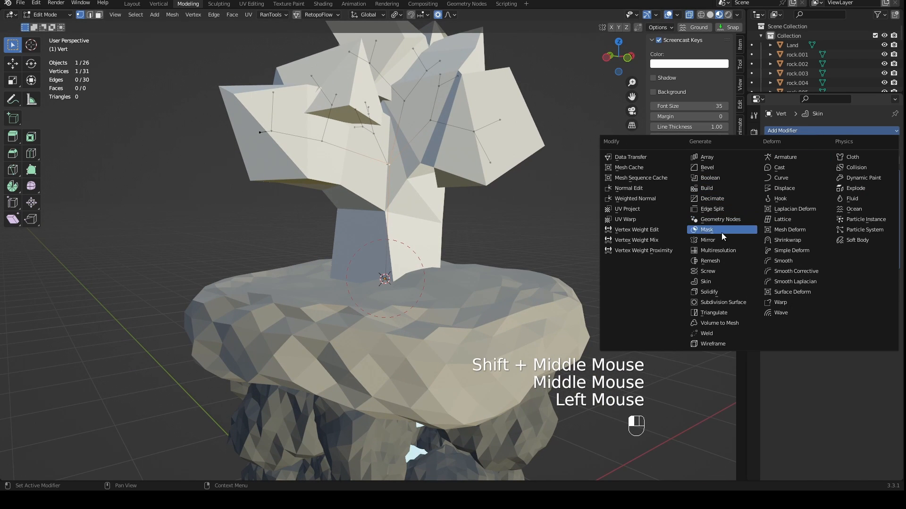
pyautogui.click(723, 302)
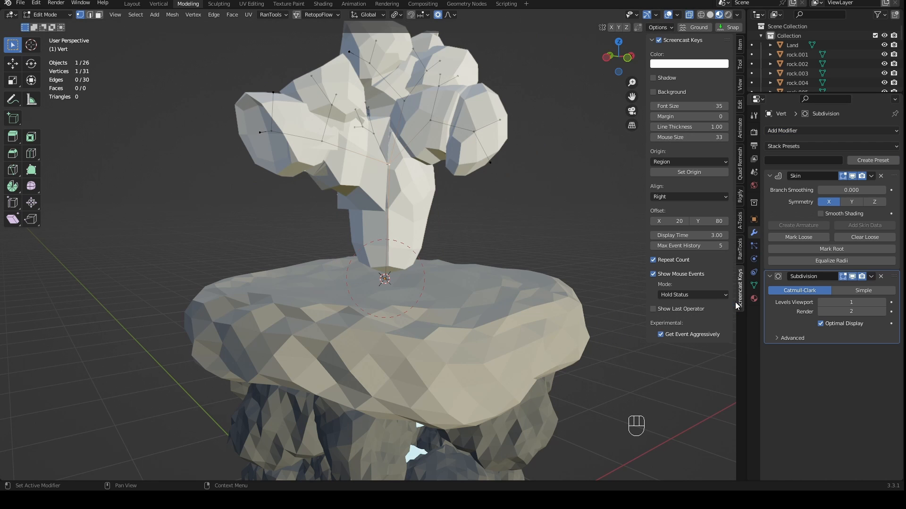
# - Try the Skin modifier's Smooth Shading on the subdivided tree and switch it back off
pyautogui.click(820, 214)
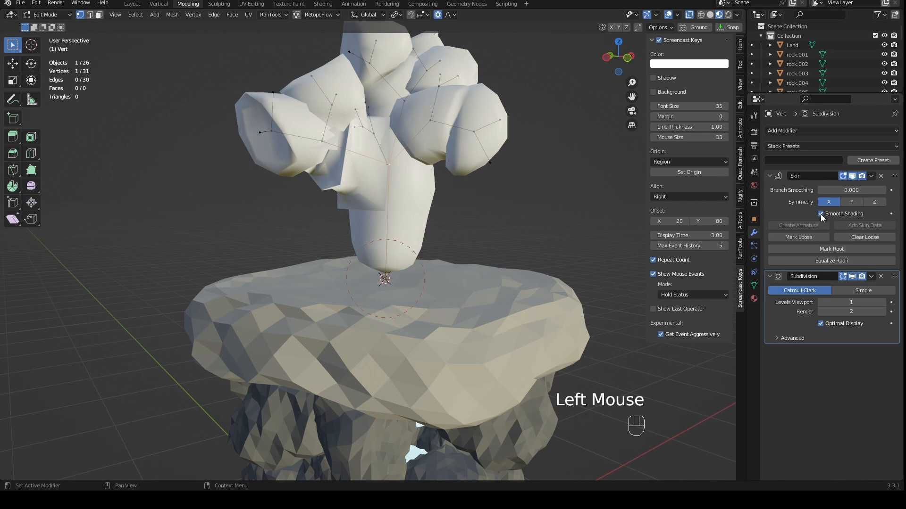
pyautogui.moveTo(424, 236); pyautogui.dragTo(411, 250, button='middle')
pyautogui.scroll(2, 410, 250)
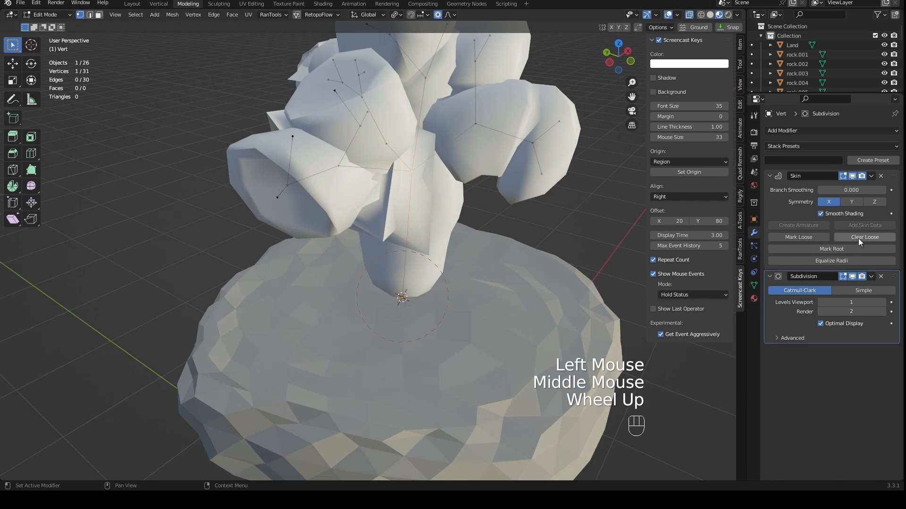
pyautogui.click(834, 216)
pyautogui.moveTo(543, 255)
pyautogui.mouseDown(button='middle')
pyautogui.moveTo(550, 188)
pyautogui.moveTo(558, 194)
pyautogui.mouseUp(button='middle')
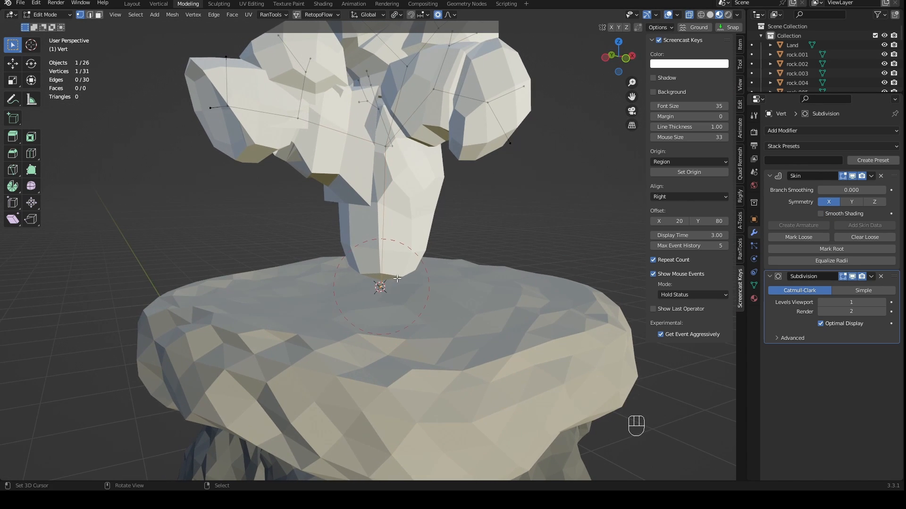
# - Extrude four root vertices from the trunk's base vertex, spreading them in different directions over the land
pyautogui.moveTo(397, 279); pyautogui.dragTo(380, 291, button='middle')
pyautogui.press('e')
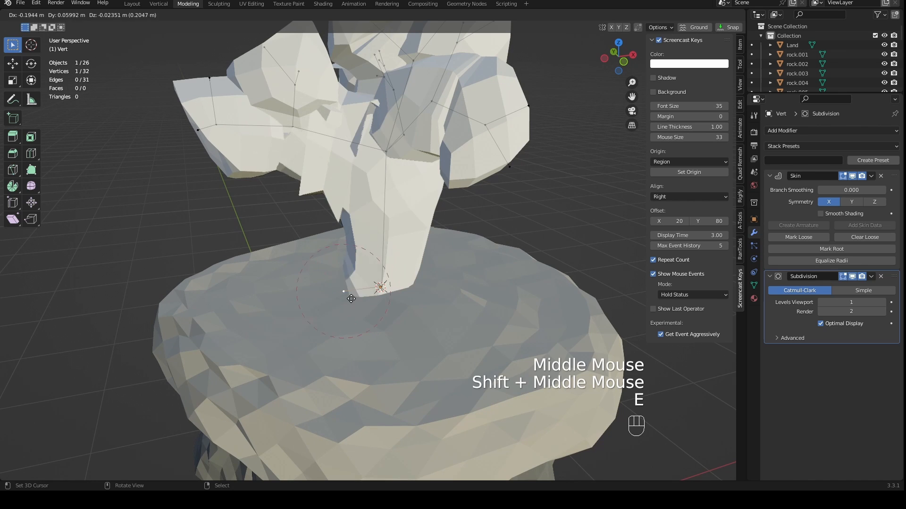
pyautogui.click(298, 307)
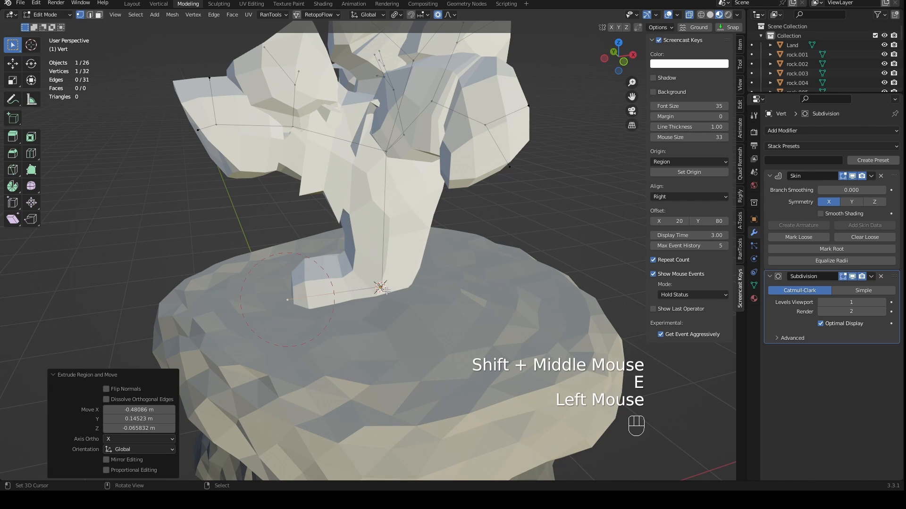
pyautogui.rightClick(381, 288)
pyautogui.press('e')
pyautogui.click(476, 315)
pyautogui.moveTo(475, 315); pyautogui.dragTo(438, 326, button='middle')
pyautogui.rightClick(342, 289)
pyautogui.press('e')
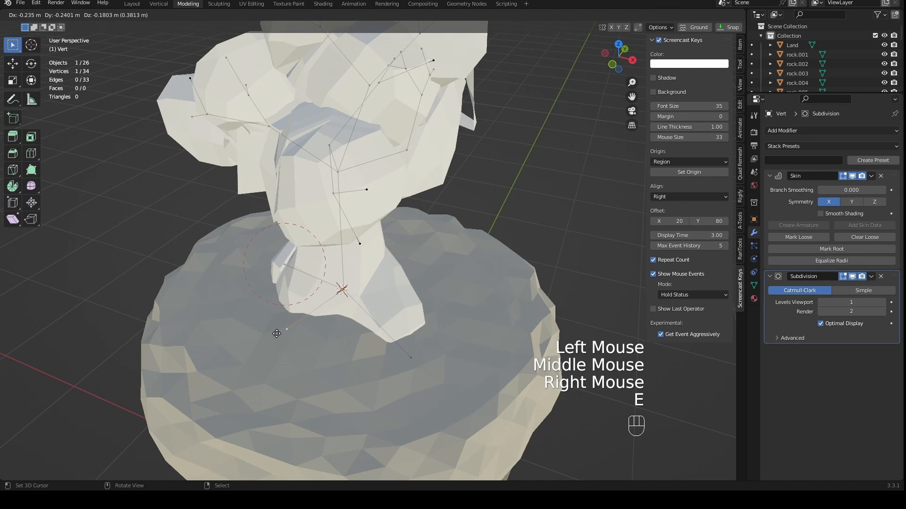
pyautogui.click(277, 333)
pyautogui.moveTo(276, 334); pyautogui.dragTo(385, 285, button='middle')
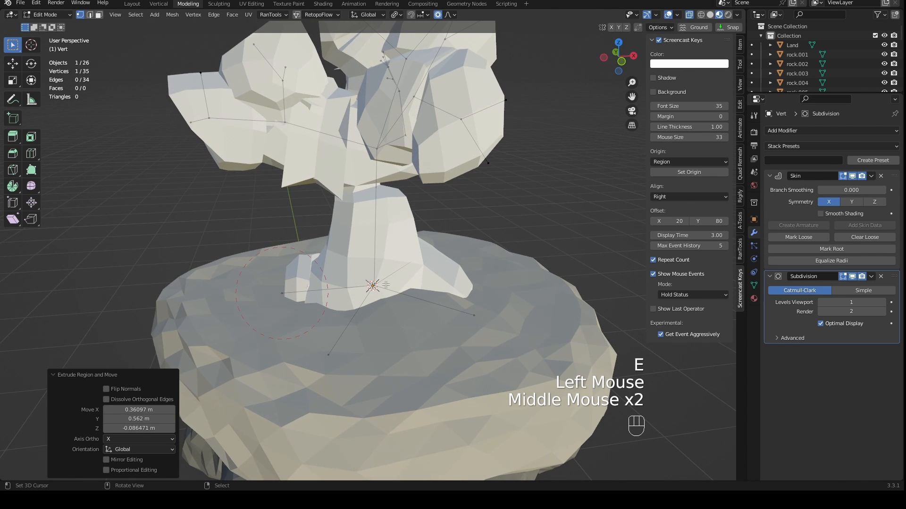
pyautogui.scroll(-2, 381, 279)
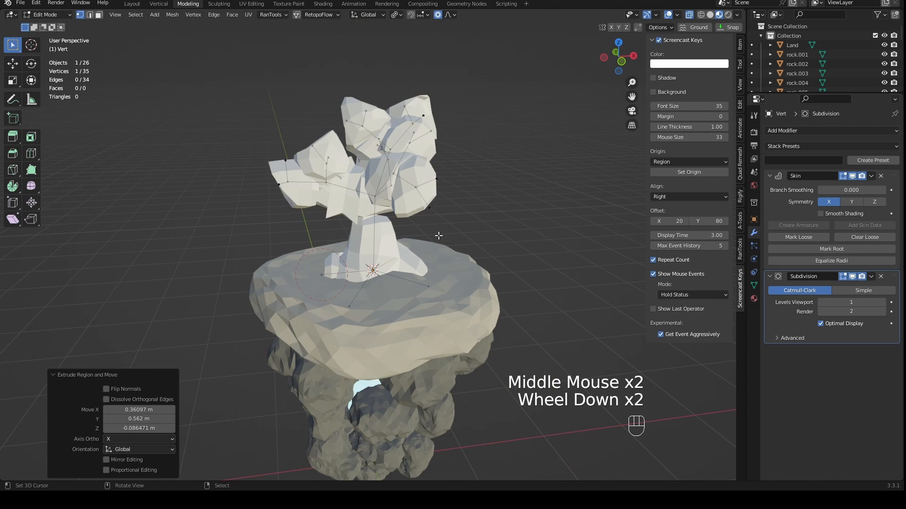
# - Turn off proportional editing and scale the skin radius of all tree vertices by about 0.048
pyautogui.press('KP_1')
pyautogui.keyDown('shift'); pyautogui.moveTo(440, 235); pyautogui.dragTo(465, 259, button='middle'); pyautogui.keyUp('shift')
pyautogui.press('a')
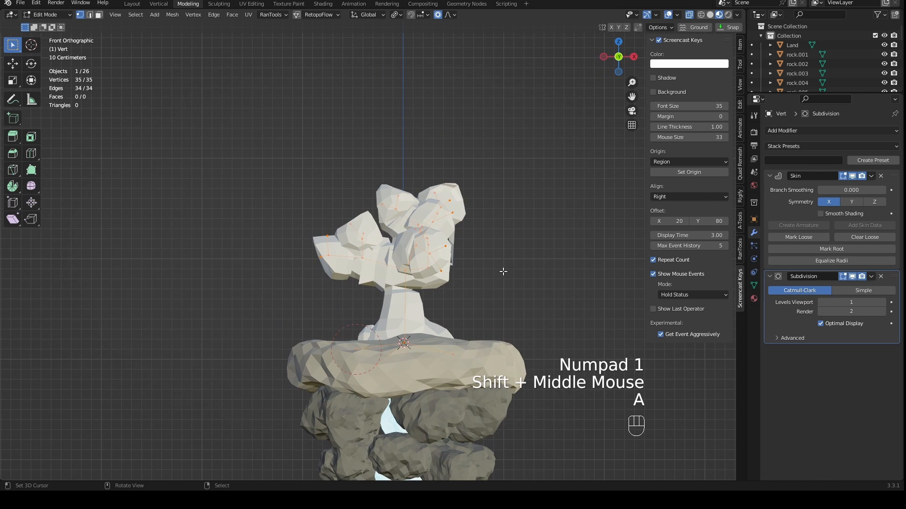
pyautogui.hotkey('ctrl', 'a')
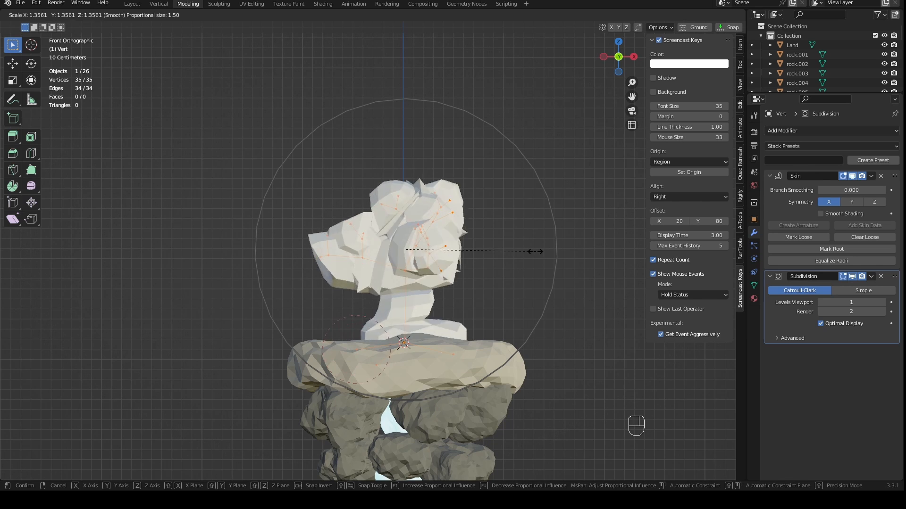
pyautogui.rightClick(416, 248)
pyautogui.press('o')
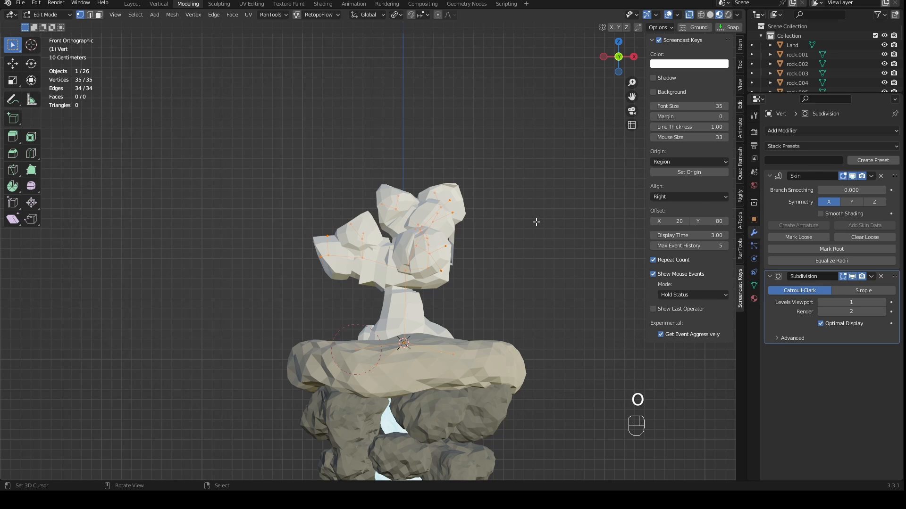
pyautogui.hotkey('ctrl', 'a')
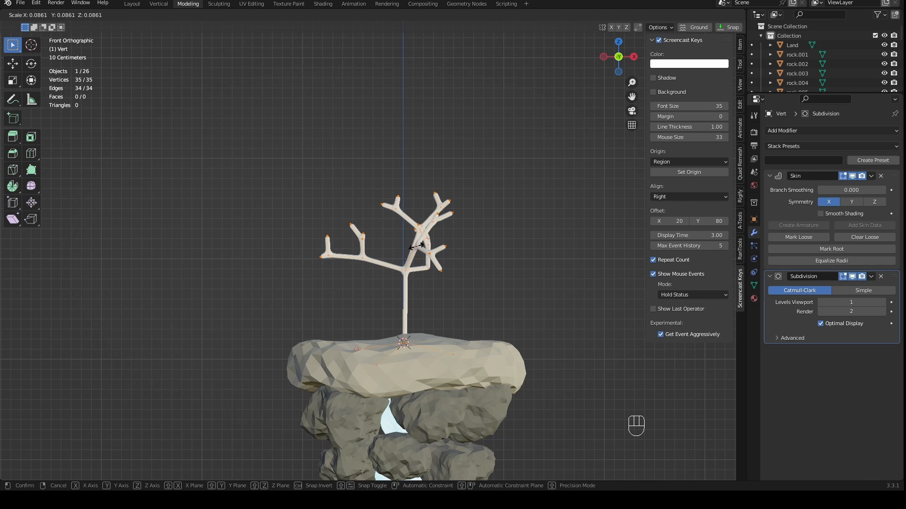
pyautogui.click(411, 247)
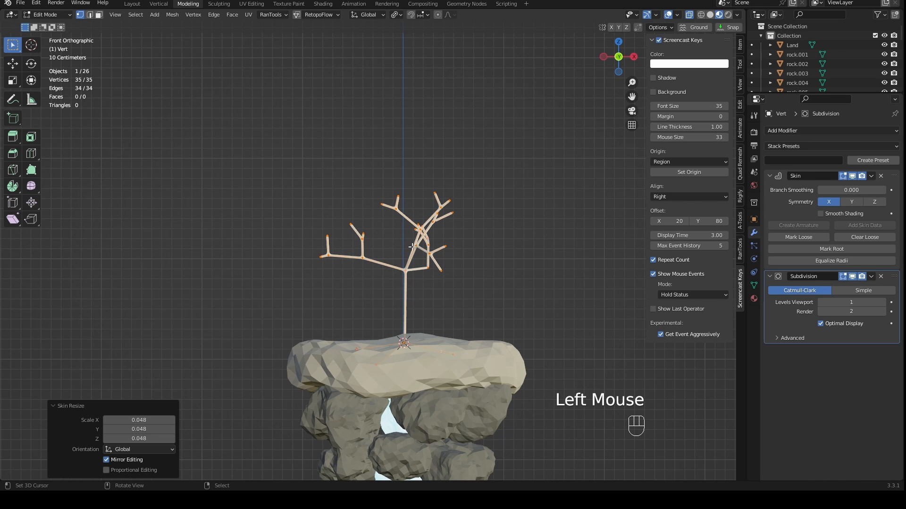
# - Select the trunk's top vertex and the four main branch junctions, and enable proportional editing with a size of 0.40
pyautogui.moveTo(411, 247); pyautogui.dragTo(475, 262, button='middle')
pyautogui.scroll(3, 486, 262)
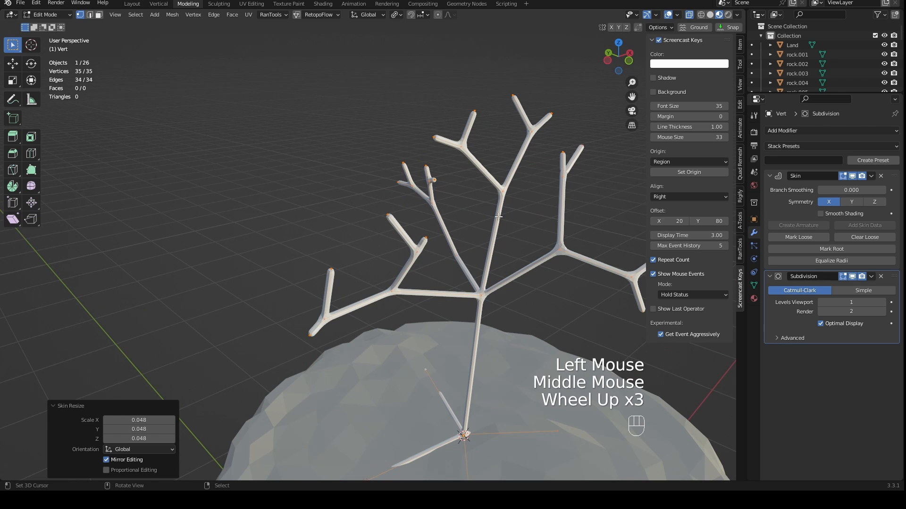
pyautogui.rightClick(502, 195)
pyautogui.keyDown('shift'); pyautogui.rightClick(396, 290); pyautogui.keyUp('shift')
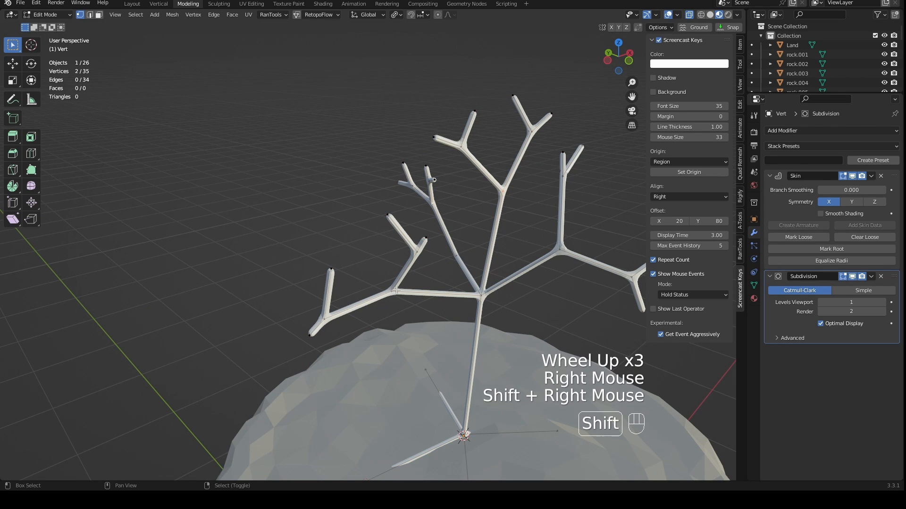
pyautogui.keyDown('shift'); pyautogui.rightClick(480, 293); pyautogui.keyUp('shift')
pyautogui.keyDown('shift'); pyautogui.rightClick(563, 256); pyautogui.keyUp('shift')
pyautogui.keyDown('shift'); pyautogui.moveTo(572, 307); pyautogui.dragTo(510, 286, button='middle'); pyautogui.keyUp('shift')
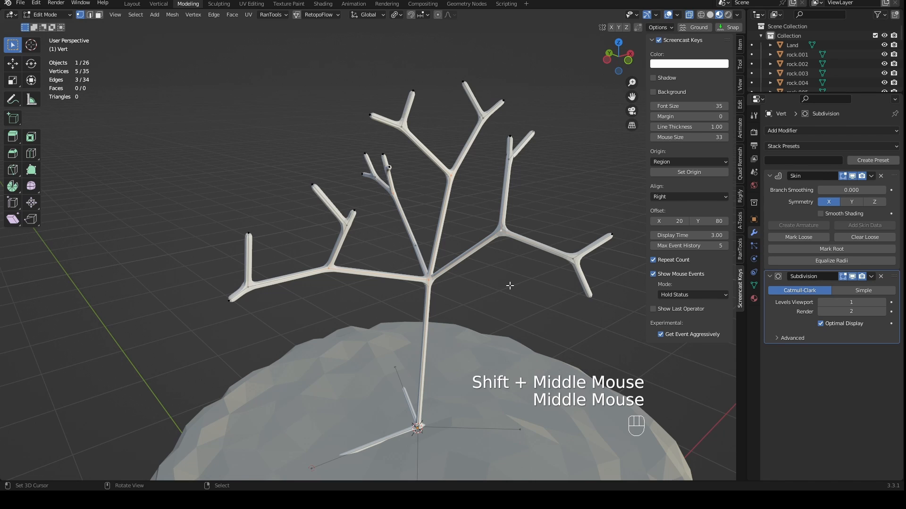
pyautogui.press('o')
pyautogui.press('s')
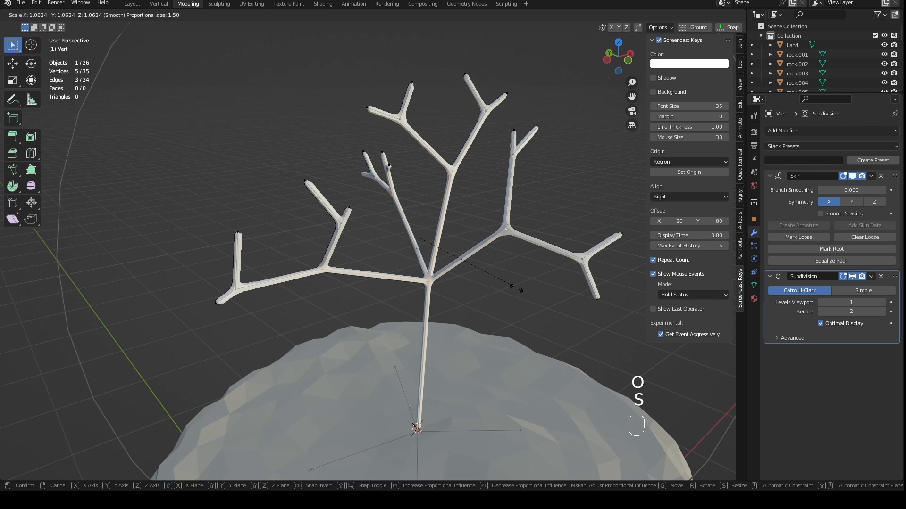
pyautogui.scroll(8, 517, 289)
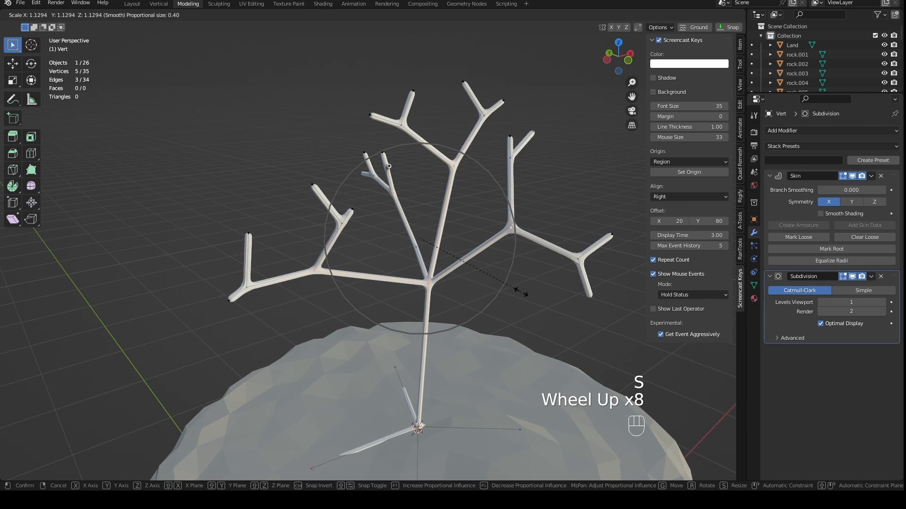
pyautogui.rightClick(520, 292)
# - Enlarge the skin radius at the five selected junction vertices to thicken the main branches
pyautogui.click(396, 14)
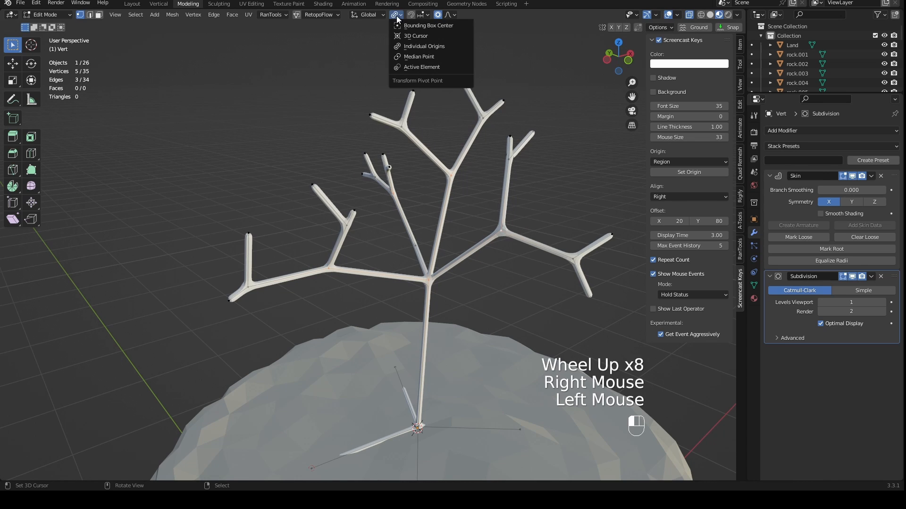
pyautogui.press('s')
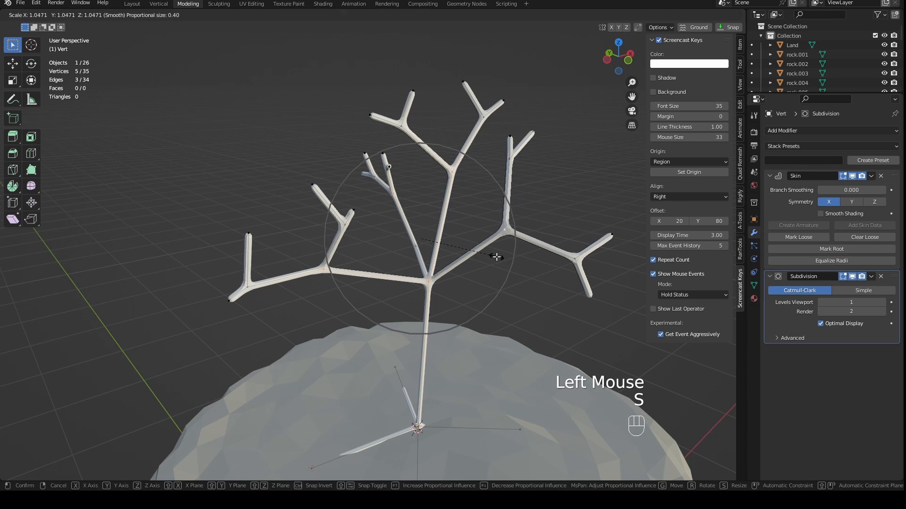
pyautogui.rightClick(496, 257)
pyautogui.hotkey('ctrl', 'a')
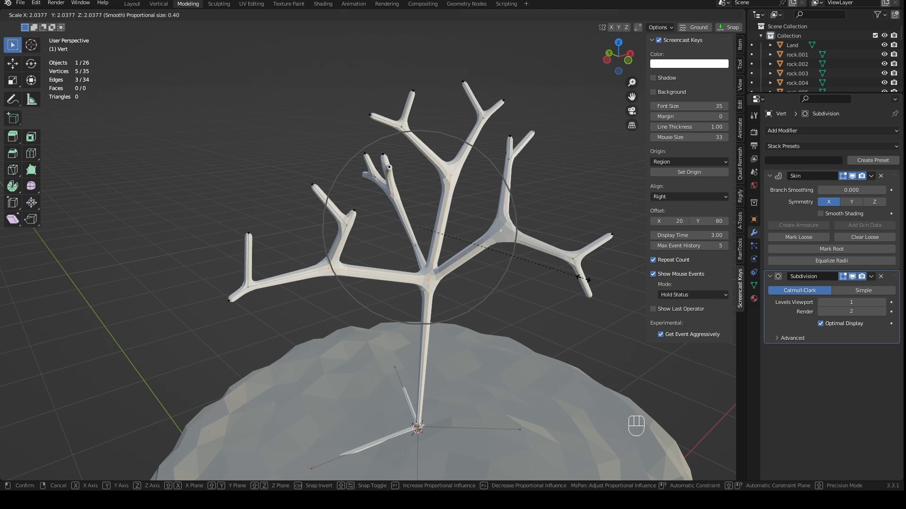
pyautogui.click(522, 283)
# - Select the trunk's top and base vertices and enlarge their skin radius to thicken the trunk
pyautogui.rightClick(454, 279)
pyautogui.keyDown('shift'); pyautogui.moveTo(454, 278); pyautogui.dragTo(475, 235, button='middle'); pyautogui.keyUp('shift')
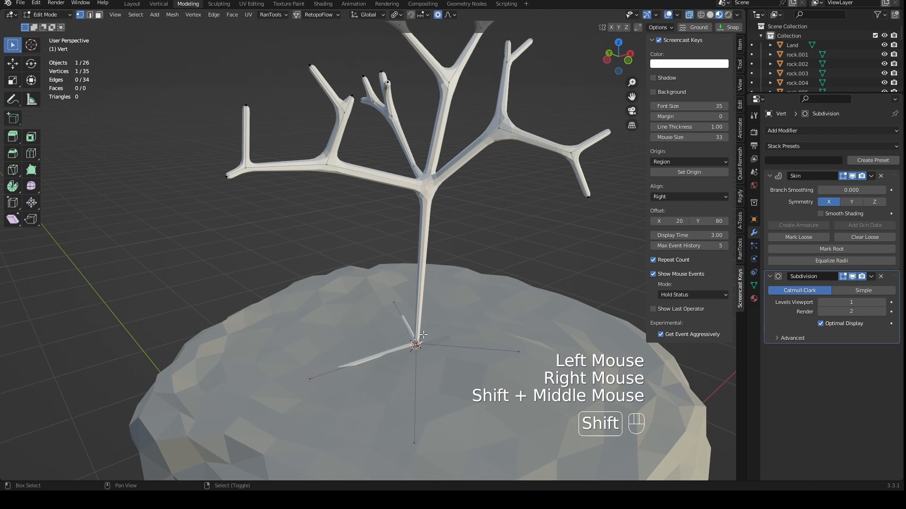
pyautogui.keyDown('shift'); pyautogui.rightClick(449, 342); pyautogui.keyUp('shift')
pyautogui.hotkey('ctrl', 'a')
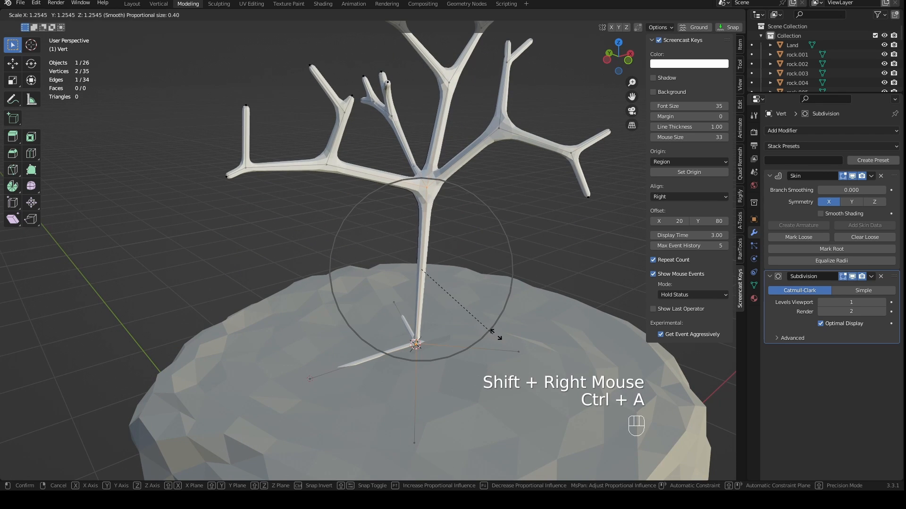
pyautogui.click(529, 340)
# - Scale the skin radius at the trunk's base vertex by 5.756 with proportional editing to flare the foot
pyautogui.moveTo(530, 339); pyautogui.dragTo(438, 360, button='middle')
pyautogui.rightClick(426, 366)
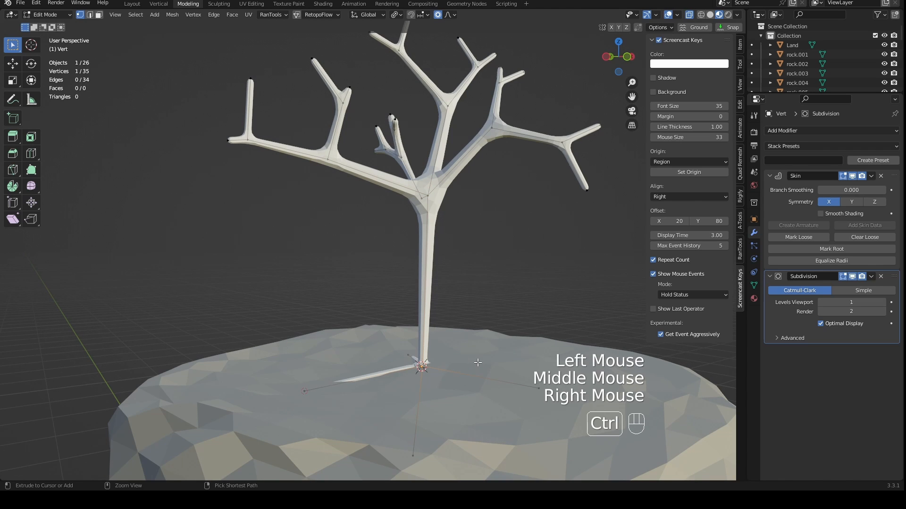
pyautogui.hotkey('ctrl', 'a')
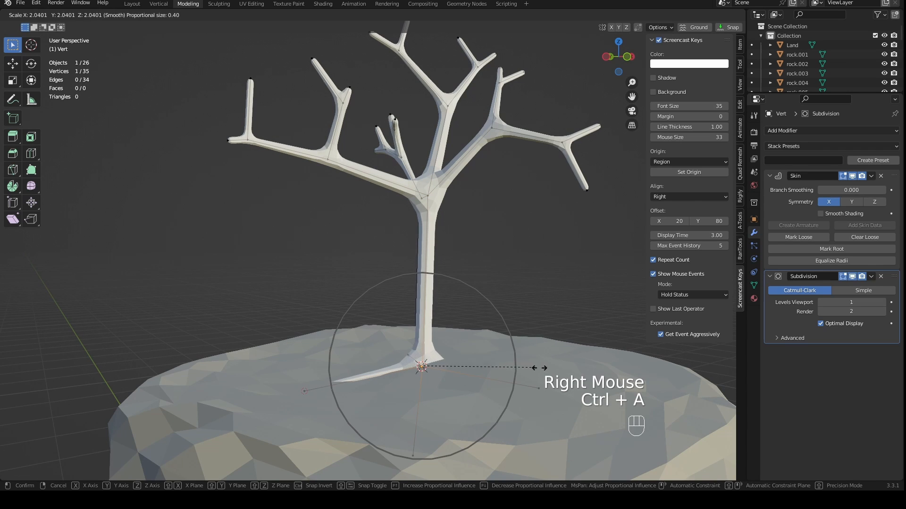
pyautogui.click(740, 366)
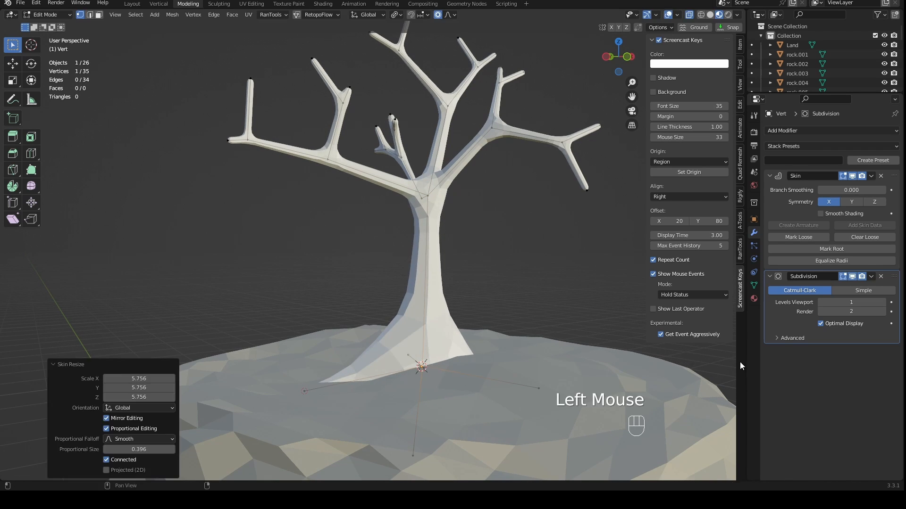
# - Raise the four root tips in front view so they reach the land's surface
pyautogui.scroll(-2, 740, 366)
pyautogui.moveTo(740, 366); pyautogui.dragTo(544, 312, button='middle')
pyautogui.press('KP_1')
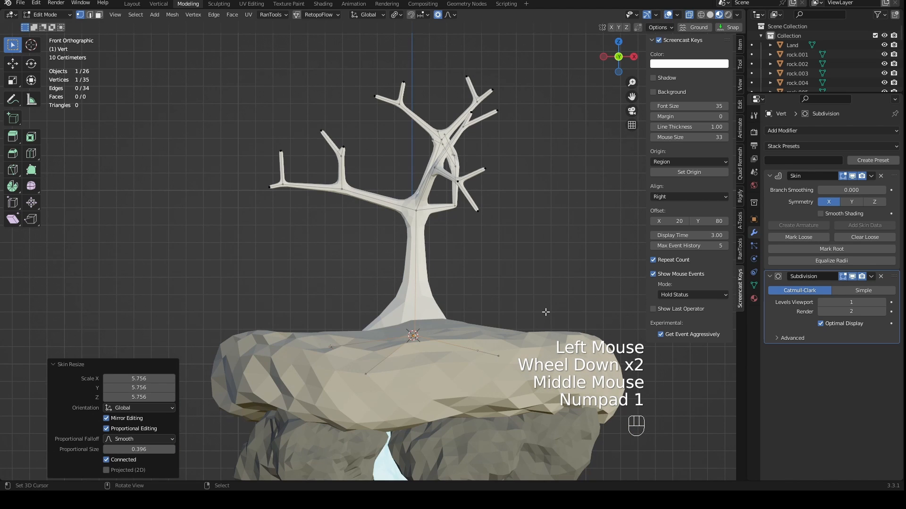
pyautogui.moveTo(369, 370); pyautogui.dragTo(365, 326, button='right')
pyautogui.moveTo(494, 360); pyautogui.dragTo(493, 325, button='right')
pyautogui.moveTo(329, 347); pyautogui.dragTo(321, 329, button='right')
pyautogui.moveTo(479, 351); pyautogui.dragTo(486, 318, button='right')
# - Move the root tips in top and perspective views to lengthen them and spread them around the trunk
pyautogui.moveTo(486, 319); pyautogui.dragTo(430, 348, button='middle')
pyautogui.press('KP_7')
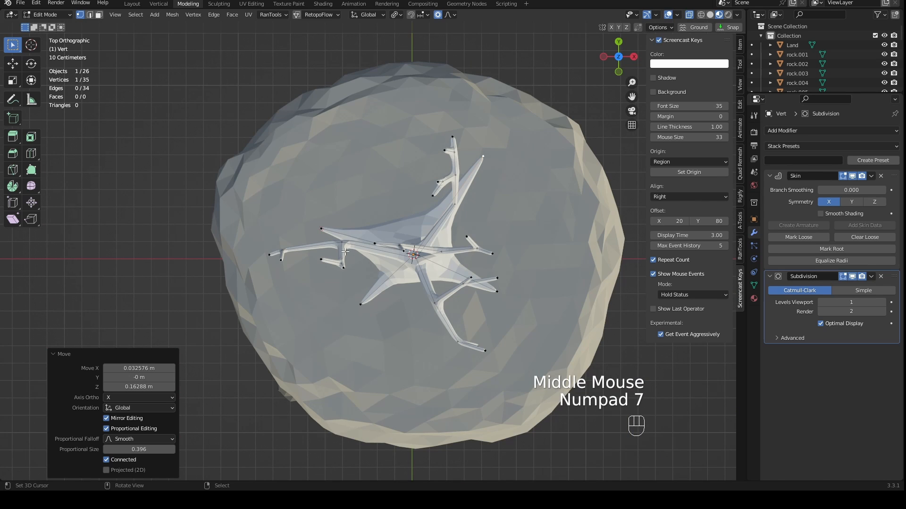
pyautogui.moveTo(345, 252); pyautogui.dragTo(370, 184, button='right')
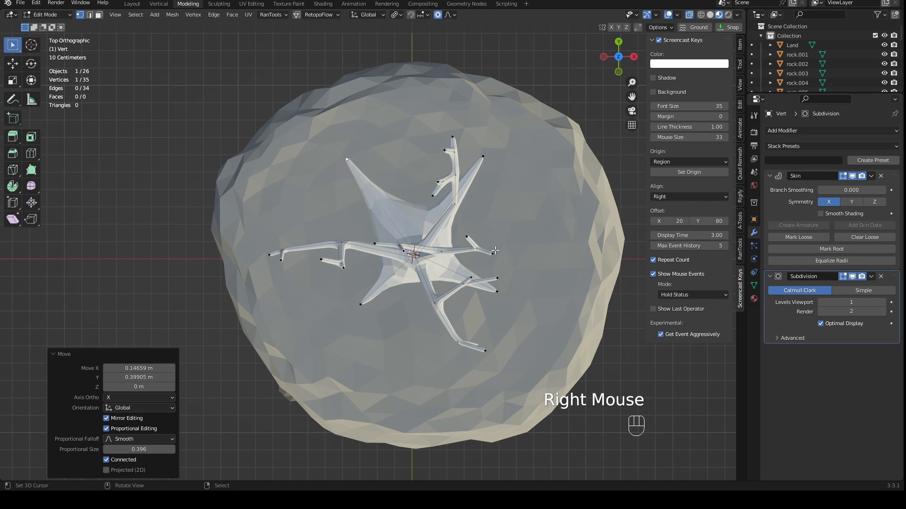
pyautogui.moveTo(495, 250); pyautogui.dragTo(526, 244, button='middle')
pyautogui.moveTo(412, 318); pyautogui.dragTo(449, 299, button='right')
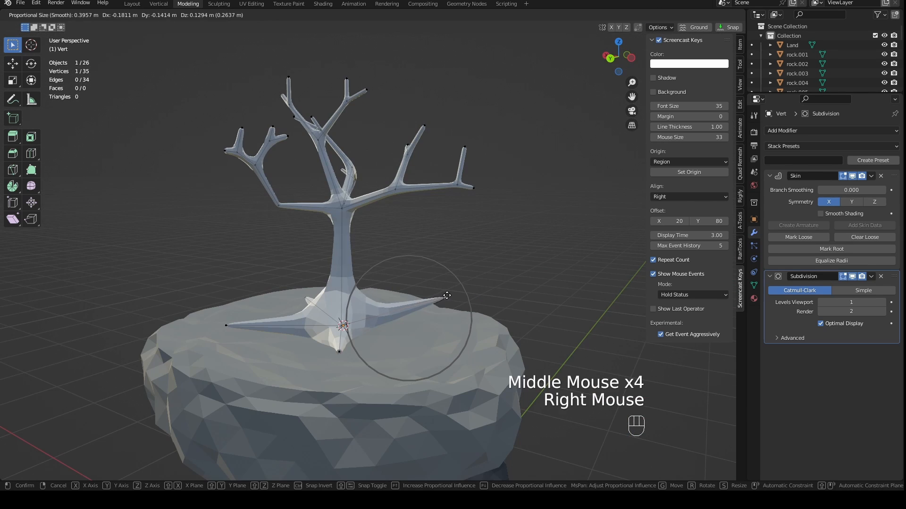
pyautogui.moveTo(449, 301); pyautogui.dragTo(491, 325, button='middle')
pyautogui.moveTo(496, 306); pyautogui.dragTo(533, 296, button='right')
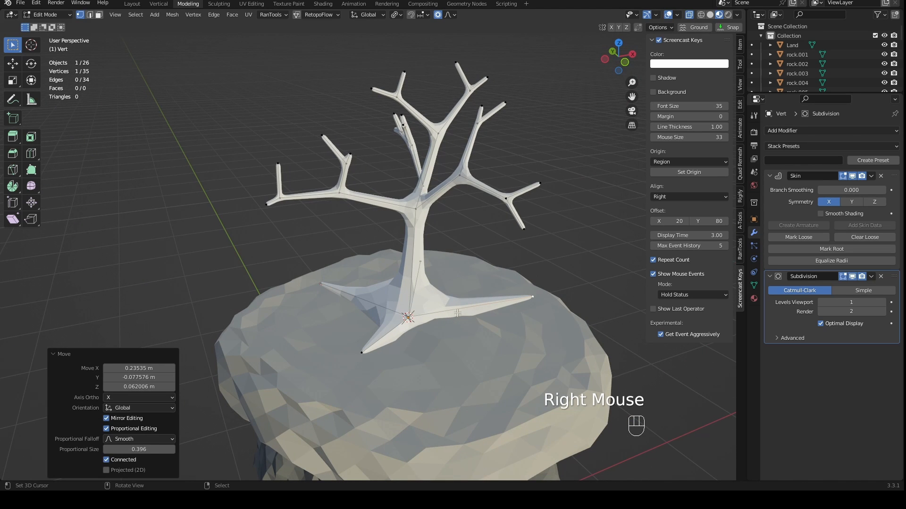
# - Select the trunk's base vertex with its four root tips, excluding the trunk's top, and subdivide the root edges with 1 cut
pyautogui.rightClick(408, 319)
pyautogui.moveTo(420, 320); pyautogui.dragTo(385, 326, button='middle')
pyautogui.press('ctrl+KP_Add')
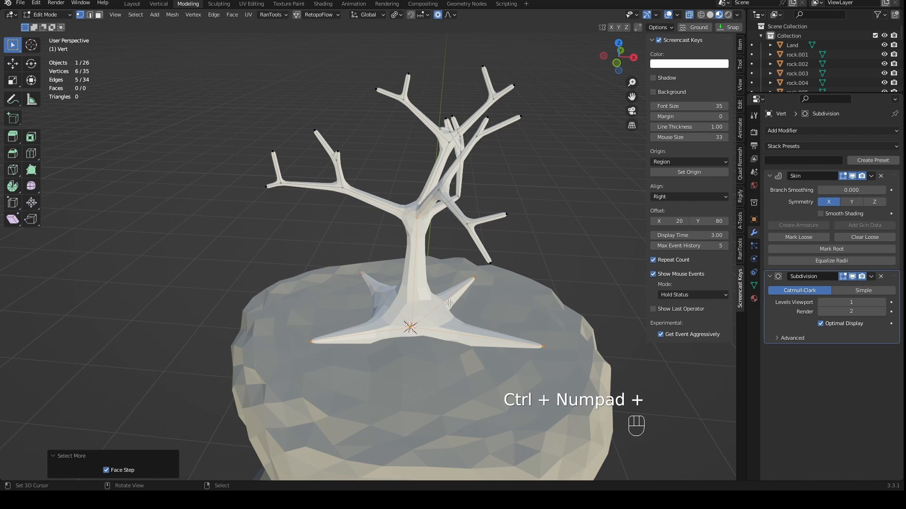
pyautogui.keyDown('shift'); pyautogui.rightClick(417, 219); pyautogui.keyUp('shift')
pyautogui.moveTo(467, 337); pyautogui.dragTo(511, 333, button='middle')
pyautogui.press('w')
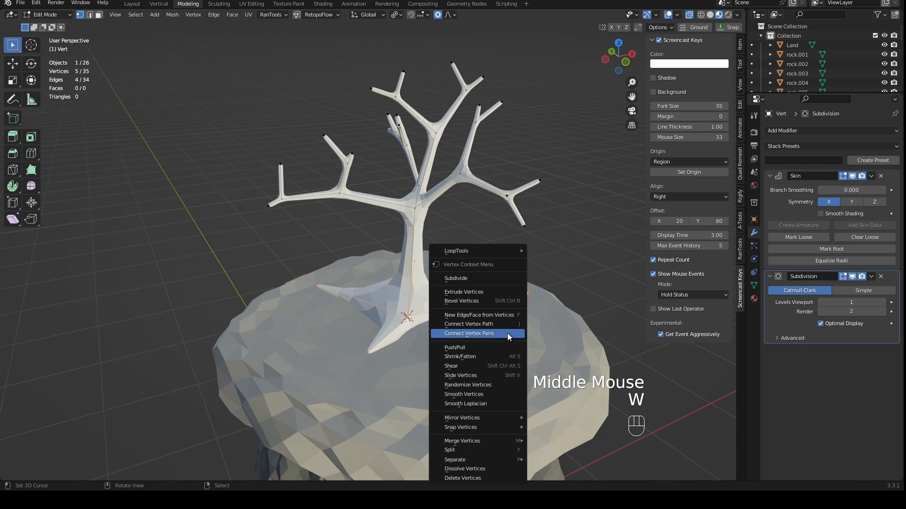
pyautogui.click(479, 278)
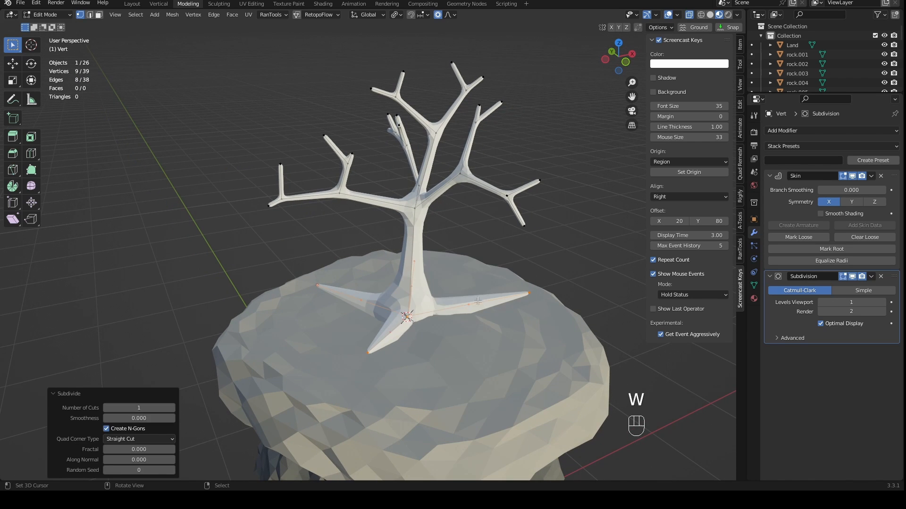
# - Select a single root tip and turn on snapping with Face Project as the snap target
pyautogui.moveTo(444, 318); pyautogui.dragTo(350, 319, button='middle')
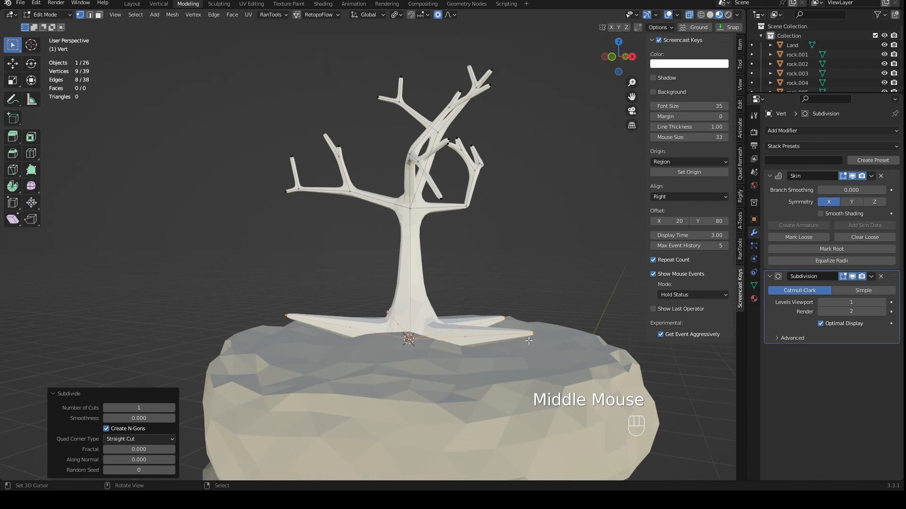
pyautogui.moveTo(529, 341); pyautogui.dragTo(550, 343, button='middle')
pyautogui.rightClick(552, 320)
pyautogui.moveTo(433, 363); pyautogui.dragTo(433, 375, button='middle')
pyautogui.moveTo(518, 206); pyautogui.dragTo(442, 2, button='middle')
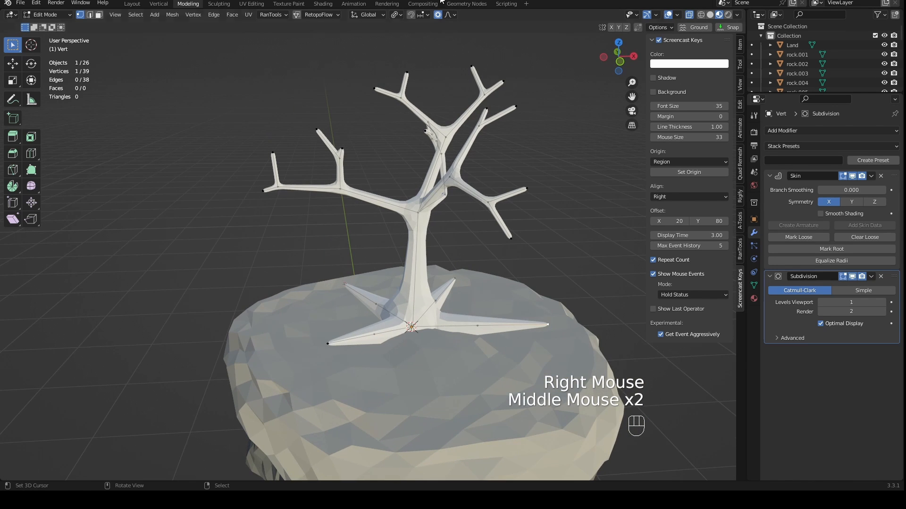
pyautogui.click(417, 14)
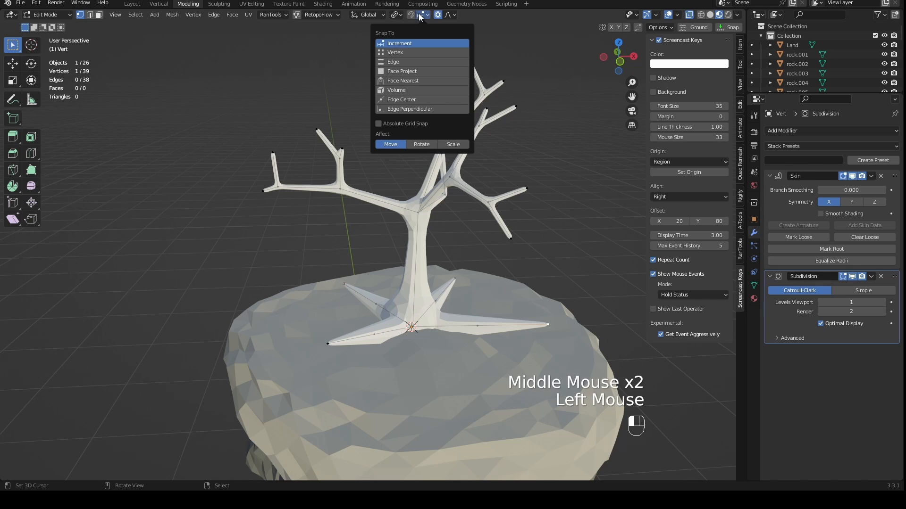
pyautogui.click(390, 71)
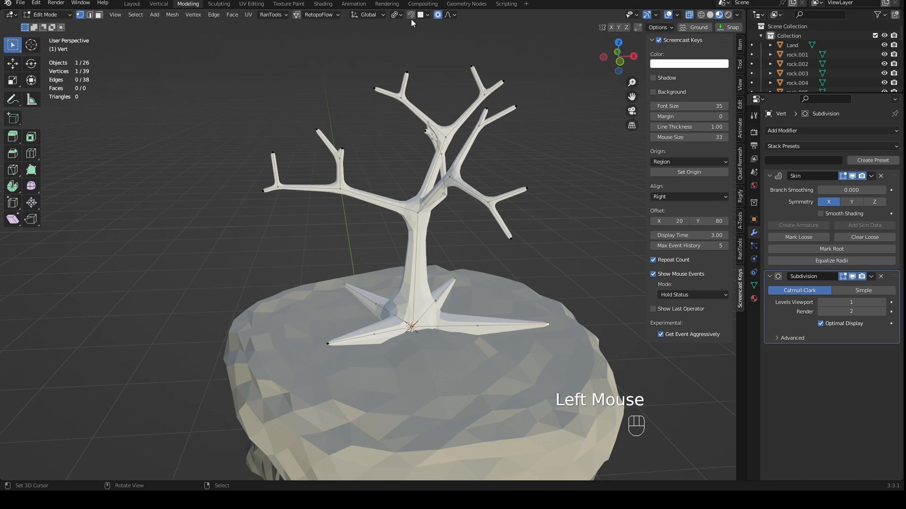
pyautogui.click(410, 15)
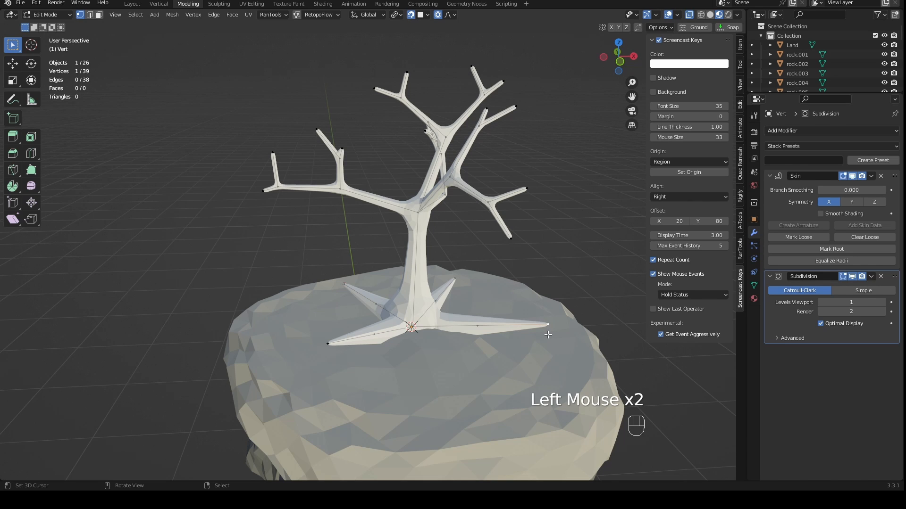
# - Move the root tips with face snapping so they rest on the land's surface around the trunk
pyautogui.press('g')
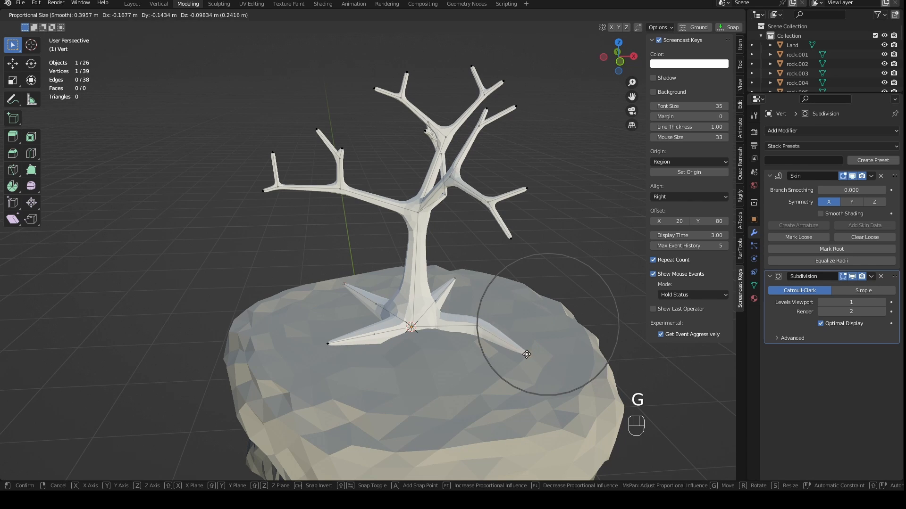
pyautogui.click(532, 350)
pyautogui.moveTo(533, 350); pyautogui.dragTo(368, 391, button='middle')
pyautogui.scroll(1, 510, 377)
pyautogui.scroll(1, 505, 386)
pyautogui.moveTo(473, 336); pyautogui.dragTo(479, 341, button='right')
pyautogui.moveTo(479, 342); pyautogui.dragTo(446, 354, button='middle')
pyautogui.scroll(1, 444, 353)
pyautogui.moveTo(441, 343); pyautogui.dragTo(427, 344, button='right')
pyautogui.moveTo(427, 344); pyautogui.dragTo(387, 245, button='middle')
pyautogui.keyDown('shift'); pyautogui.moveTo(388, 246); pyautogui.dragTo(416, 271, button='middle'); pyautogui.keyUp('shift')
pyautogui.moveTo(415, 271)
pyautogui.keyDown('shift'); pyautogui.mouseDown(button='middle')
pyautogui.moveTo(447, 263)
pyautogui.moveTo(426, 273)
pyautogui.mouseUp(button='middle'); pyautogui.keyUp('shift')
pyautogui.moveTo(472, 244); pyautogui.dragTo(465, 240, button='right')
pyautogui.moveTo(464, 266); pyautogui.dragTo(454, 278, button='right')
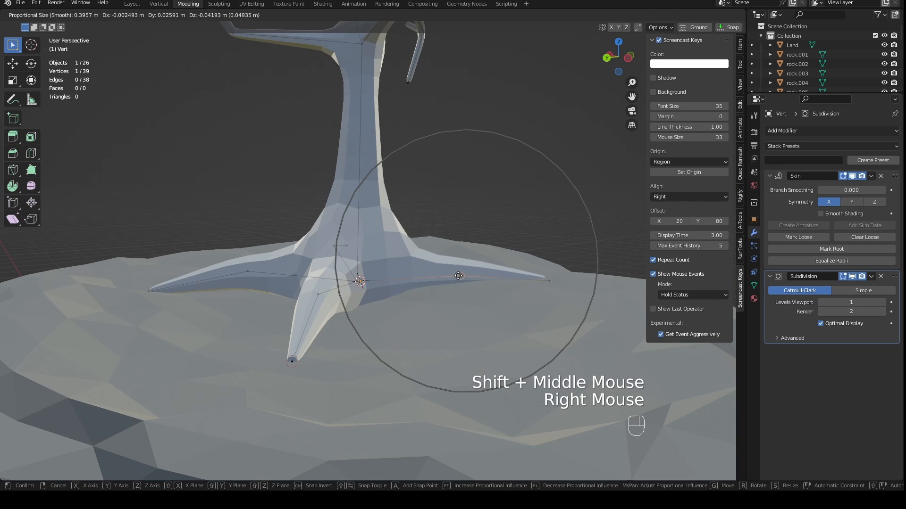
pyautogui.moveTo(454, 278); pyautogui.dragTo(431, 272, button='middle')
pyautogui.moveTo(329, 310); pyautogui.dragTo(331, 338, button='right')
pyautogui.scroll(4, 334, 330)
pyautogui.scroll(3, 335, 333)
pyautogui.keyDown('shift'); pyautogui.moveTo(331, 338); pyautogui.dragTo(373, 274, button='middle'); pyautogui.keyUp('shift')
pyautogui.scroll(-2, 524, 333)
# - Scale the skin radius at the trunk's base vertex by about 0.81 to slim the foot
pyautogui.rightClick(373, 272)
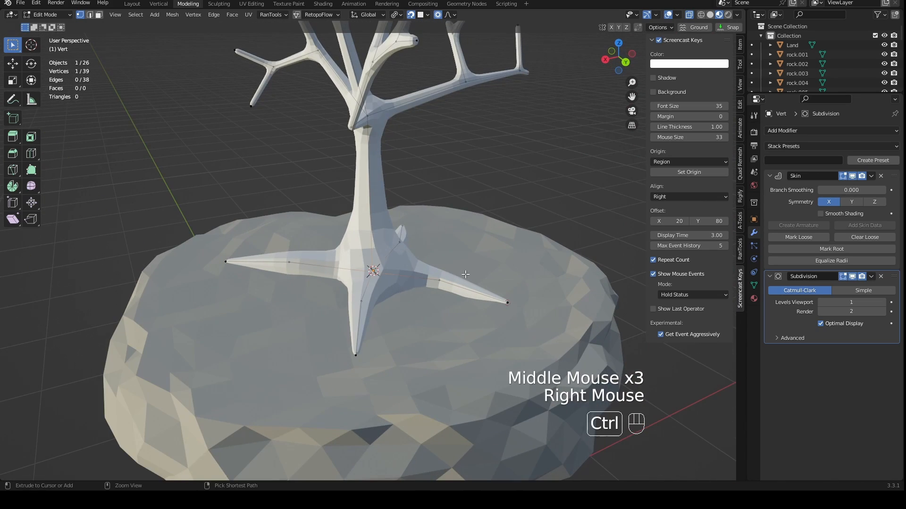
pyautogui.hotkey('ctrl', 'a')
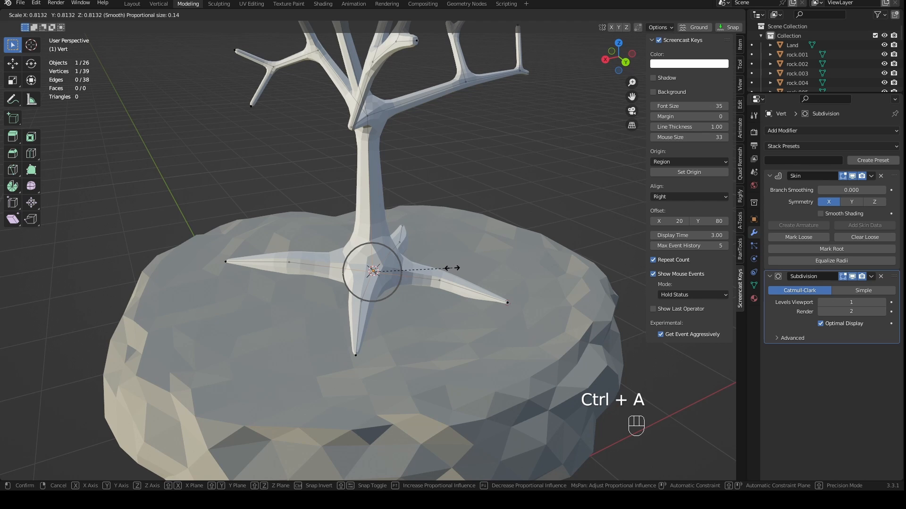
pyautogui.click(451, 268)
# - Adjust the skin radius at the roots' middle vertices one by one to refine their thickness
pyautogui.rightClick(287, 265)
pyautogui.hotkey('ctrl', 'a')
pyautogui.click(293, 264)
pyautogui.rightClick(438, 282)
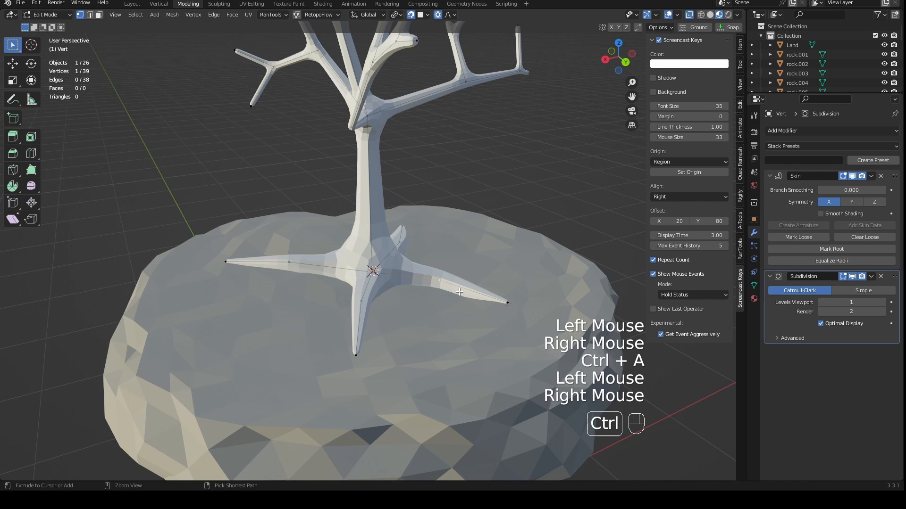
pyautogui.hotkey('ctrl', 'a')
pyautogui.click(443, 287)
pyautogui.moveTo(452, 287)
pyautogui.mouseDown(button='middle')
pyautogui.moveTo(459, 282)
pyautogui.moveTo(433, 285)
pyautogui.moveTo(445, 286)
pyautogui.mouseUp(button='middle')
pyautogui.rightClick(461, 282)
pyautogui.hotkey('ctrl', 'a')
pyautogui.click(433, 285)
# - Select the four roots' middle vertices and scale them towards the trunk by about 0.59 around the Median Point
pyautogui.keyDown('shift'); pyautogui.rightClick(401, 312); pyautogui.keyUp('shift')
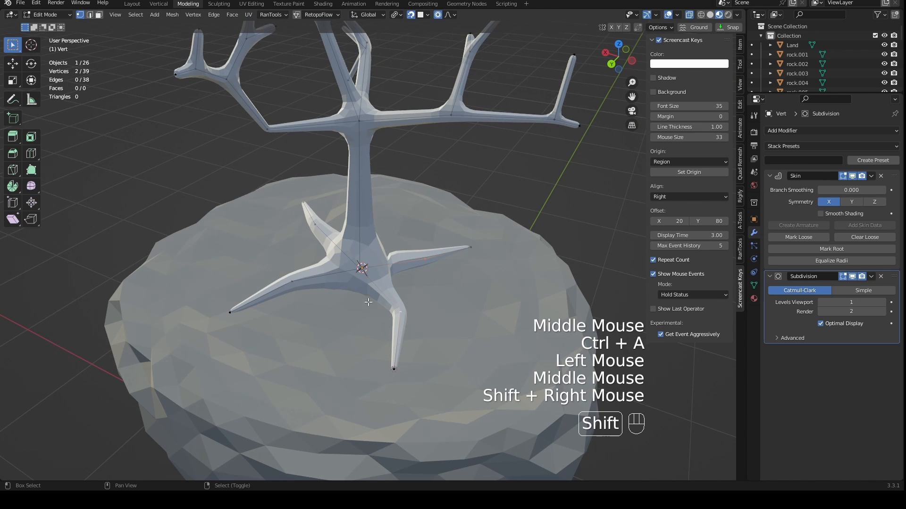
pyautogui.keyDown('shift'); pyautogui.rightClick(294, 283); pyautogui.keyUp('shift')
pyautogui.keyDown('shift'); pyautogui.rightClick(315, 226); pyautogui.keyUp('shift')
pyautogui.click(396, 14)
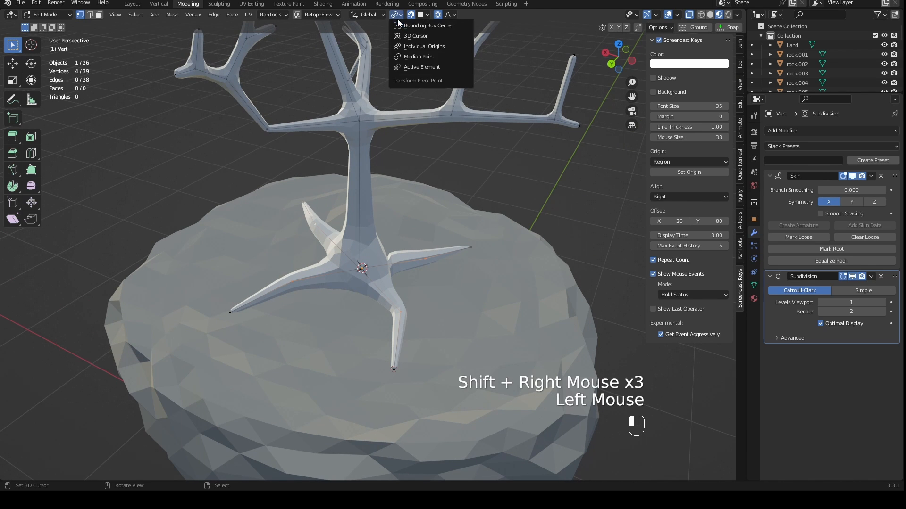
pyautogui.click(415, 57)
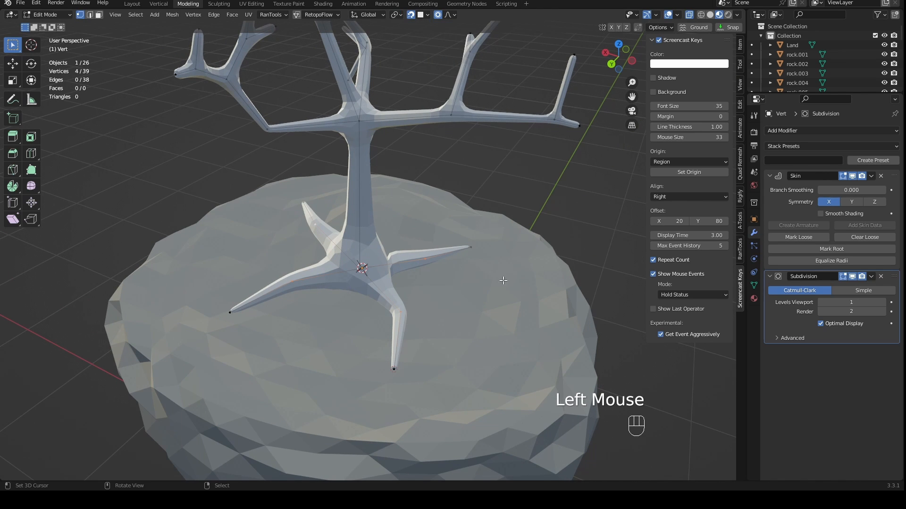
pyautogui.press('s')
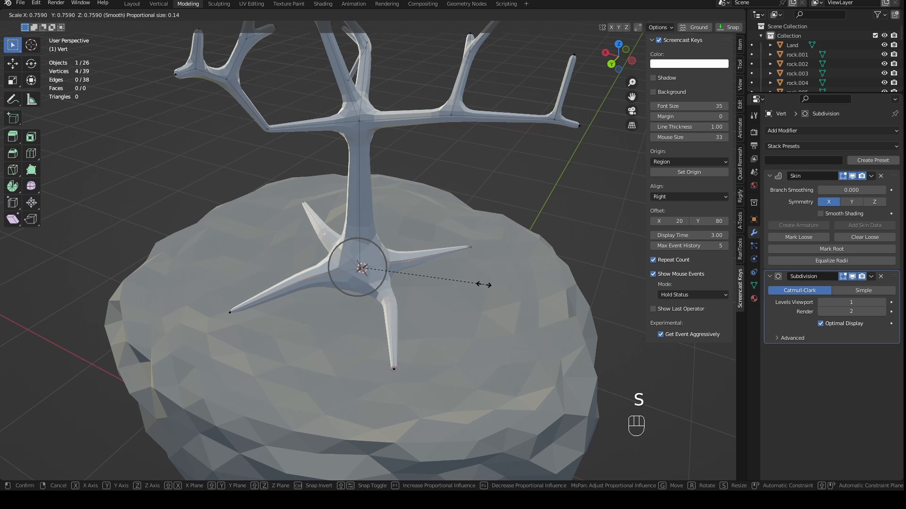
pyautogui.click(455, 274)
# - Select the four root tips and scale them towards the trunk by 0.713
pyautogui.moveTo(470, 287); pyautogui.dragTo(498, 302, button='middle')
pyautogui.rightClick(505, 298)
pyautogui.keyDown('shift'); pyautogui.rightClick(413, 240); pyautogui.keyUp('shift')
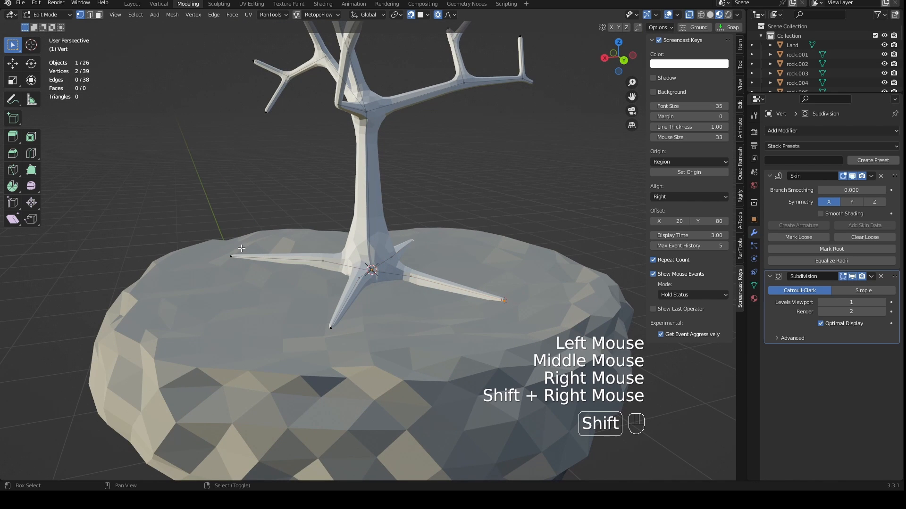
pyautogui.keyDown('shift'); pyautogui.rightClick(231, 256); pyautogui.keyUp('shift')
pyautogui.moveTo(330, 321); pyautogui.dragTo(295, 293, button='middle')
pyautogui.press('s')
pyautogui.click(481, 327)
# - Turn off proportional editing and nudge one root tip slightly to fit the land's surface
pyautogui.scroll(3, 453, 307)
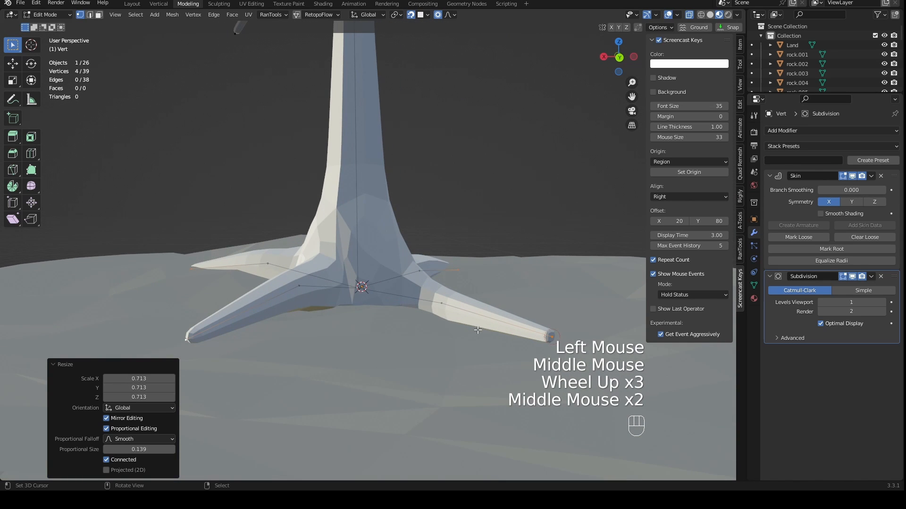
pyautogui.moveTo(478, 330); pyautogui.dragTo(432, 388, button='middle')
pyautogui.scroll(-3, 439, 326)
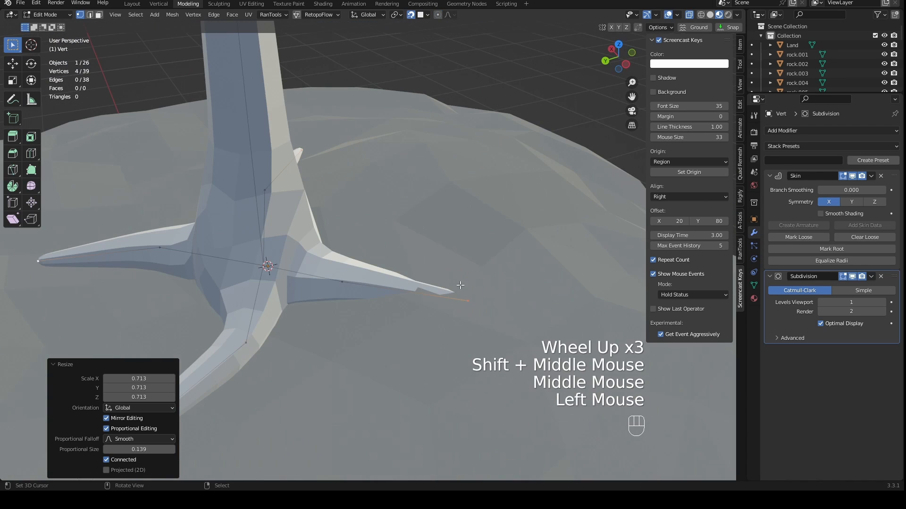
pyautogui.moveTo(467, 302); pyautogui.dragTo(471, 298, button='right')
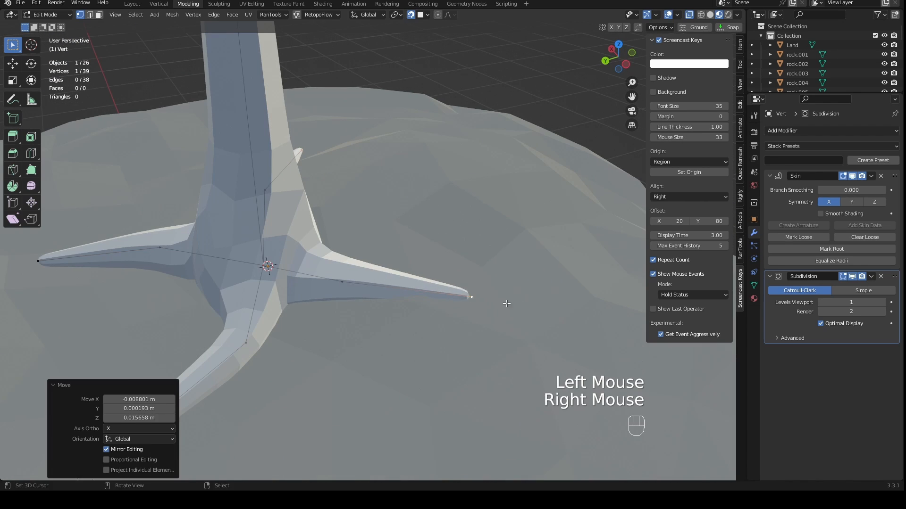
# - Select the forked upright twig on the long side branch opposite the shorter limb and reposition it in front view
pyautogui.moveTo(506, 303); pyautogui.dragTo(431, 292, button='middle')
pyautogui.scroll(-2, 432, 282)
pyautogui.scroll(-5, 432, 281)
pyautogui.moveTo(310, 101); pyautogui.dragTo(251, 163)
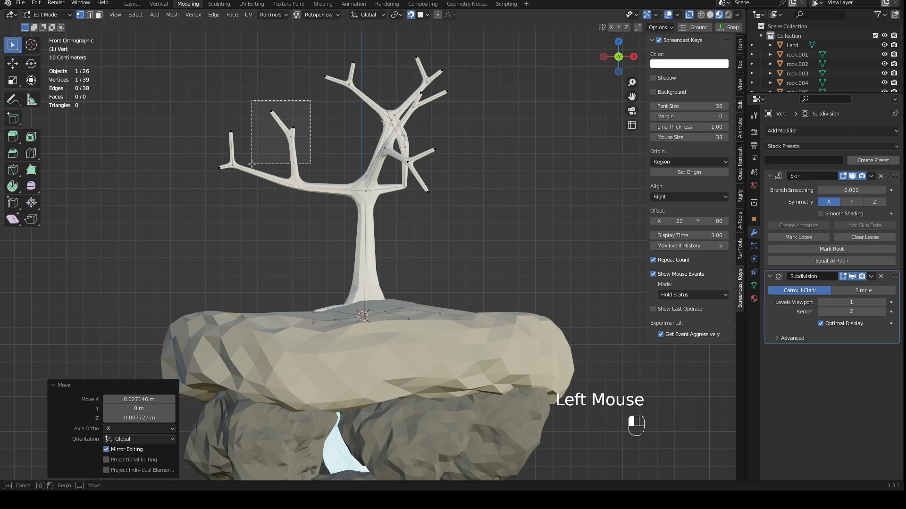
pyautogui.press('g')
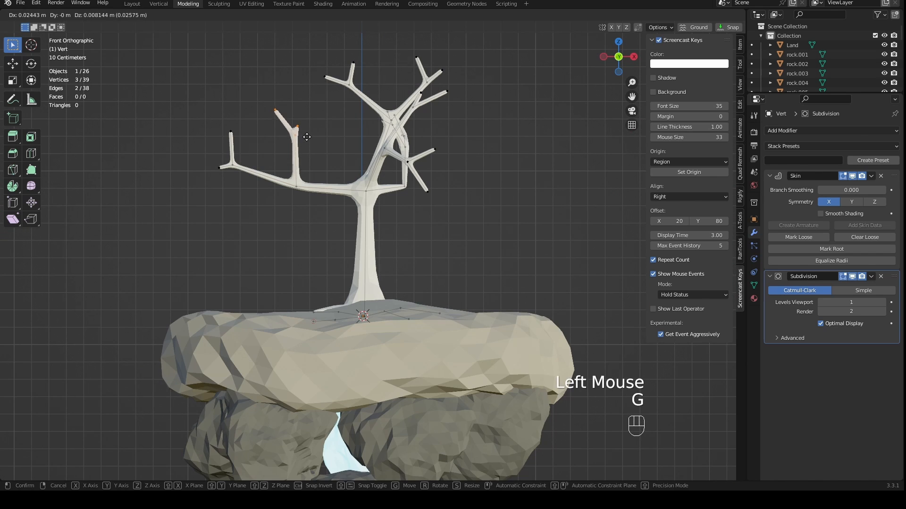
pyautogui.click(324, 143)
# - Extrude a new branch from the bend vertex of the short side limb, one segment outward and one upward
pyautogui.moveTo(324, 142); pyautogui.dragTo(487, 224, button='middle')
pyautogui.press('KP_1')
pyautogui.rightClick(371, 192)
pyautogui.press('e')
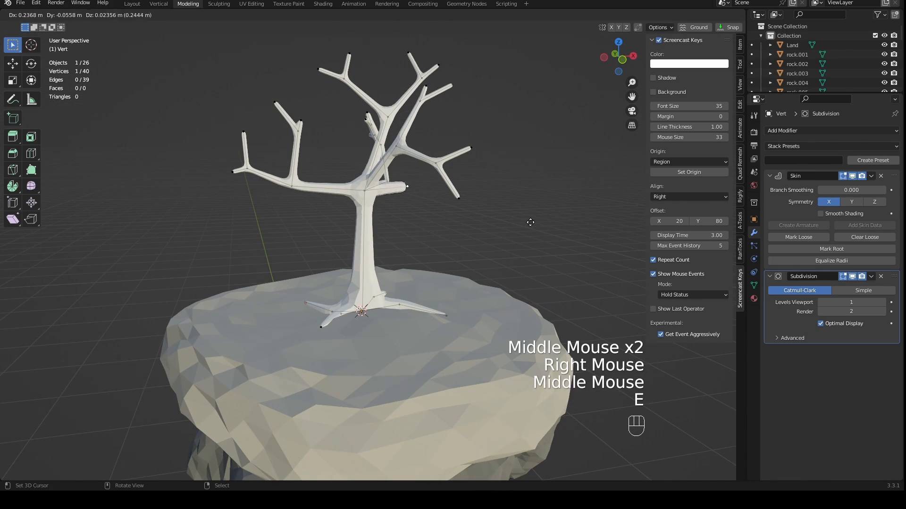
pyautogui.click(564, 228)
pyautogui.press('e')
pyautogui.click(590, 196)
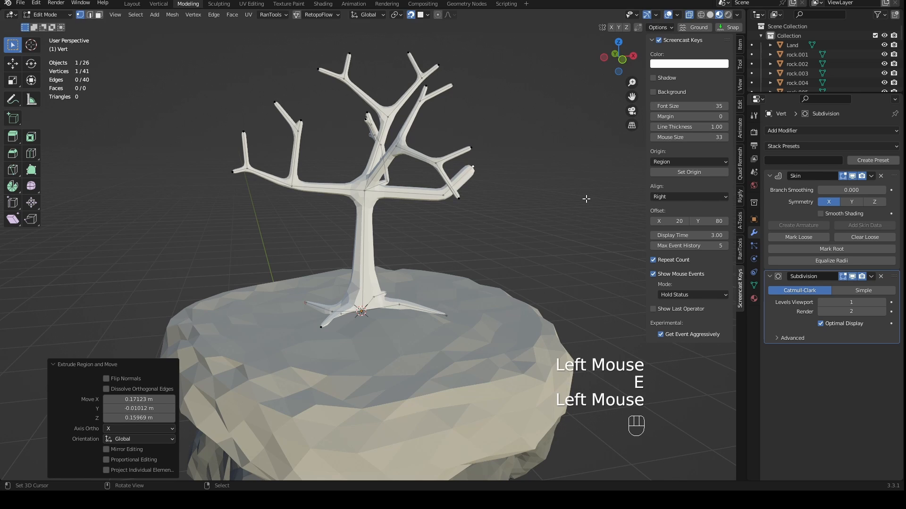
# - Thin the new branch, fork its end into two twigs, and scale the twig tips' skin radius by 0.199
pyautogui.keyDown('shift'); pyautogui.rightClick(460, 197); pyautogui.keyUp('shift')
pyautogui.hotkey('ctrl', 'a')
pyautogui.click(471, 186)
pyautogui.scroll(-2, 470, 185)
pyautogui.moveTo(471, 185); pyautogui.dragTo(449, 235, button='middle')
pyautogui.press('KP_1')
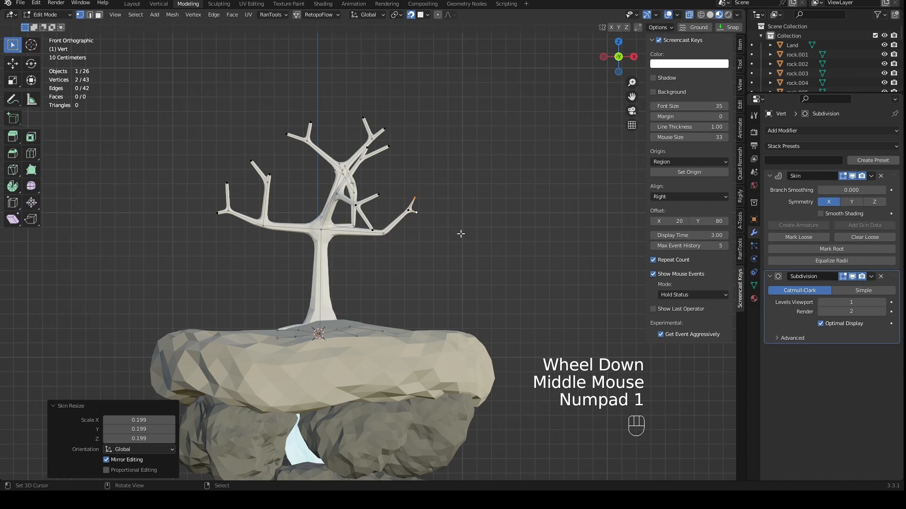
pyautogui.scroll(-2, 448, 244)
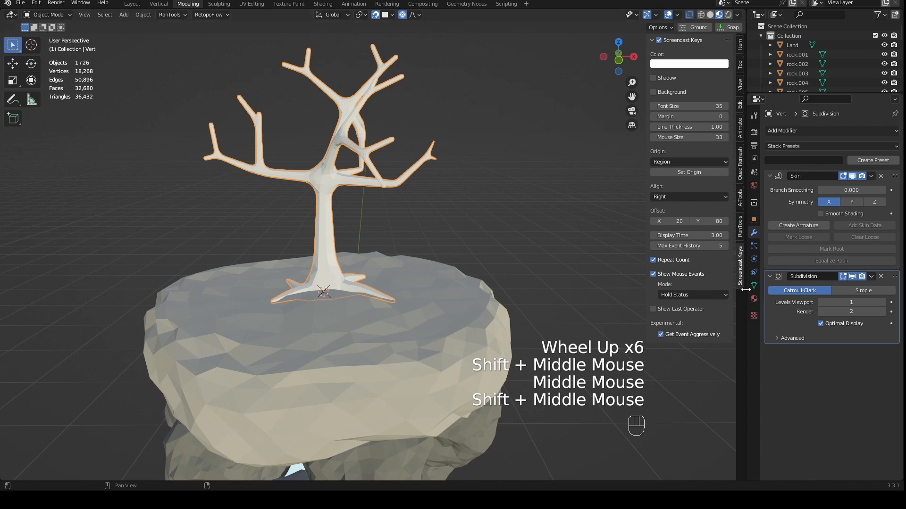
# - Return to Object Mode, assign the existing Power material to the tree, and save the file
pyautogui.click(754, 299)
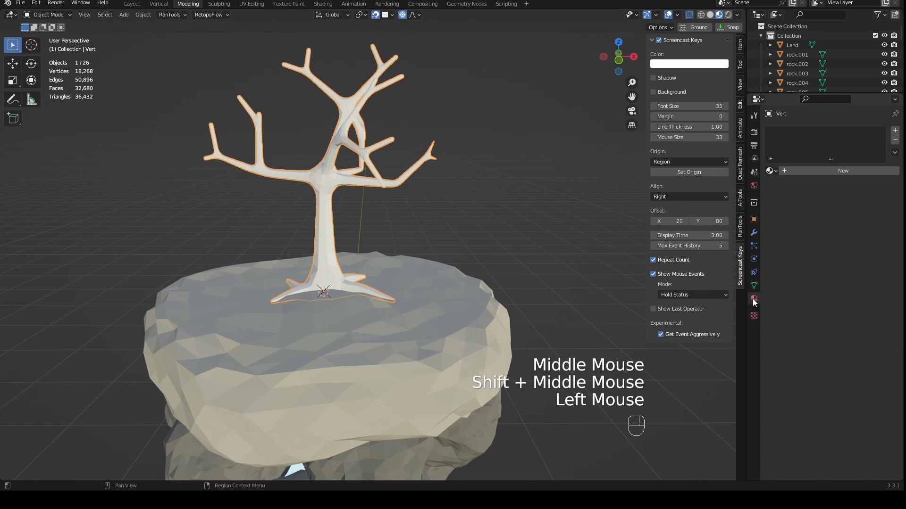
pyautogui.moveTo(627, 212); pyautogui.dragTo(649, 209, button='middle')
pyautogui.click(772, 171)
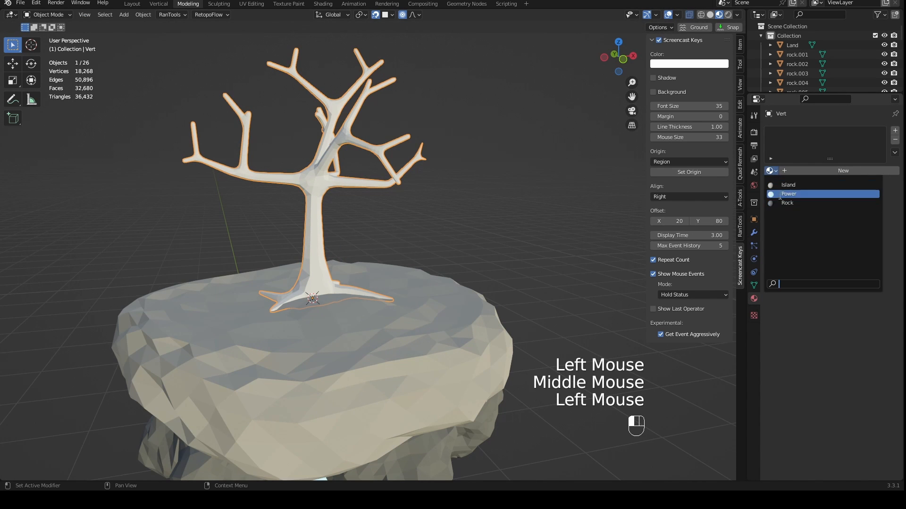
pyautogui.click(779, 196)
pyautogui.moveTo(467, 210); pyautogui.dragTo(456, 216, button='middle')
pyautogui.scroll(-3, 448, 222)
pyautogui.hotkey('ctrl', 's')
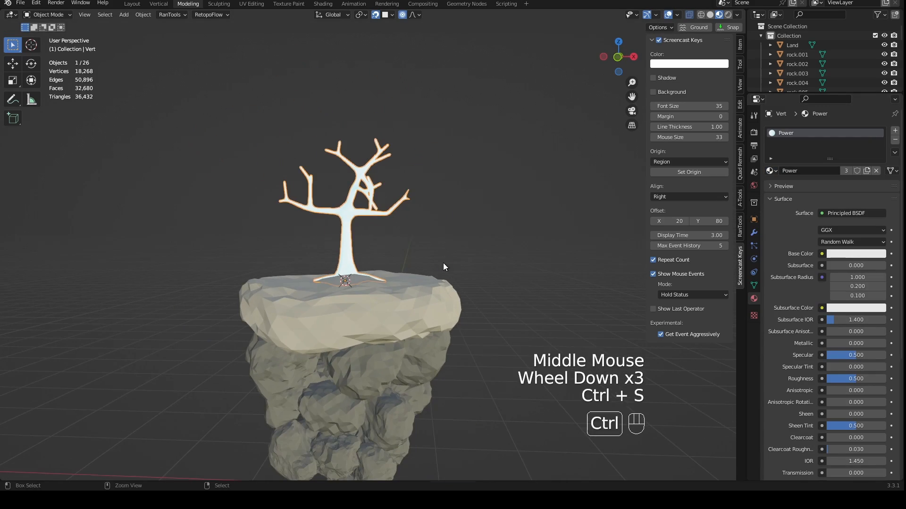
# - Switch to rendered shading and examine the glowing tree and its light on the island from several angles
pyautogui.moveTo(443, 262); pyautogui.dragTo(417, 266, button='middle')
pyautogui.click(728, 15)
pyautogui.scroll(3, 415, 264)
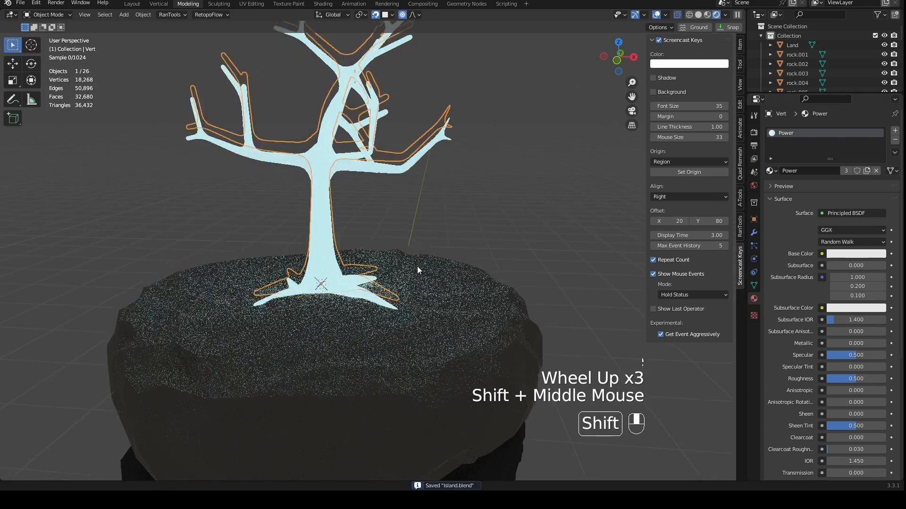
pyautogui.scroll(-2, 426, 218)
pyautogui.moveTo(427, 225)
pyautogui.mouseDown(button='middle')
pyautogui.moveTo(436, 246)
pyautogui.moveTo(499, 243)
pyautogui.moveTo(479, 248)
pyautogui.mouseUp(button='middle')
pyautogui.scroll(-1, 479, 248)
pyautogui.scroll(1, 397, 314)
pyautogui.moveTo(396, 264); pyautogui.dragTo(388, 283, button='middle')
pyautogui.scroll(1, 396, 314)
pyautogui.scroll(1, 388, 283)
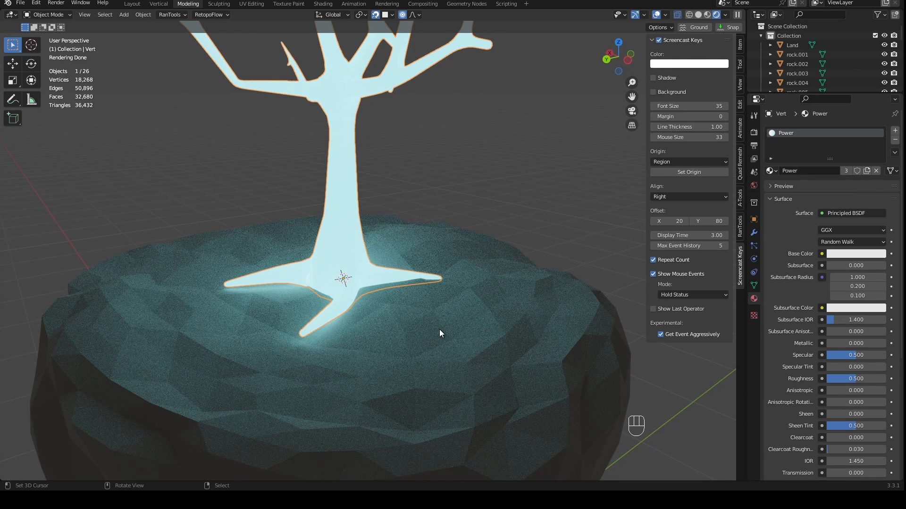
pyautogui.scroll(-2, 446, 326)
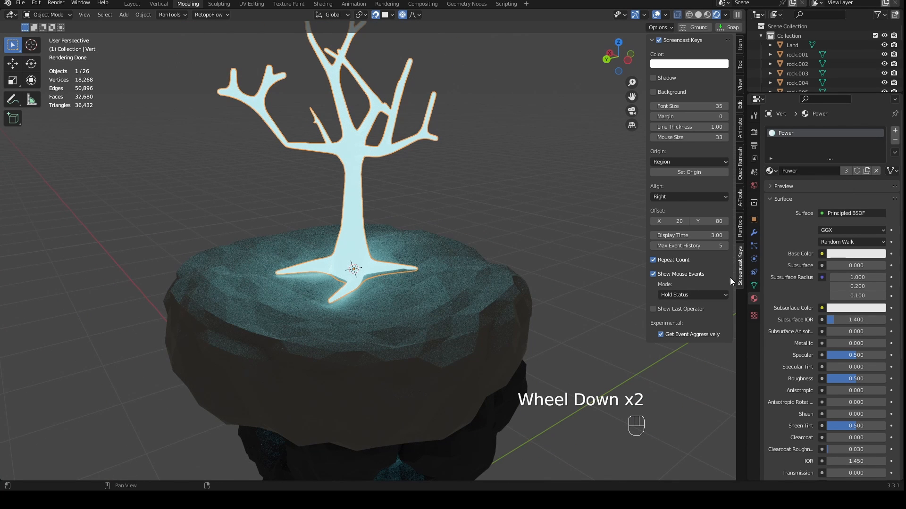
# - Make a separate copy of the Power material for the tree and open its name for editing
pyautogui.click(867, 171)
pyautogui.click(833, 173)
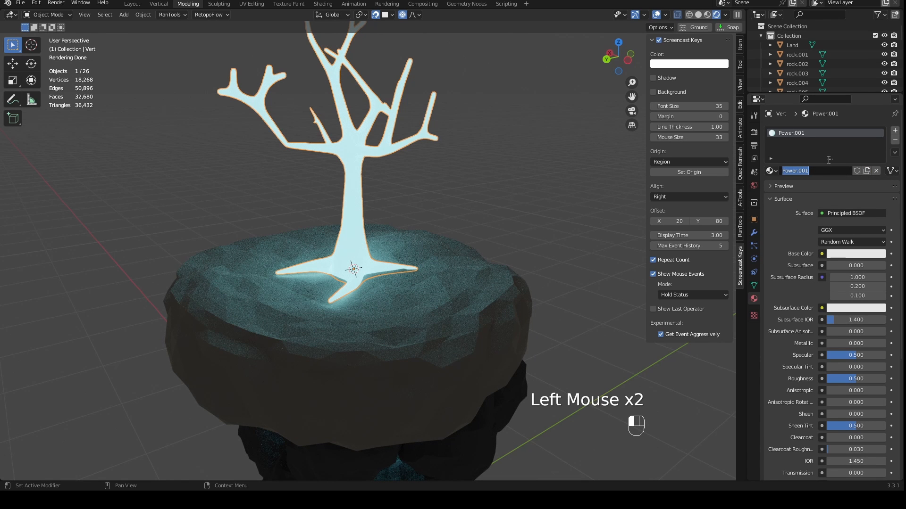
pyautogui.click(856, 184)
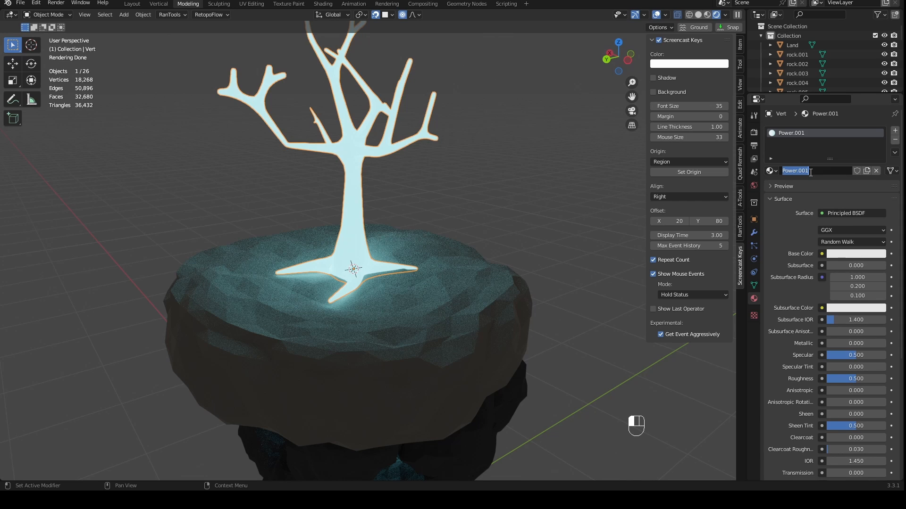
# - Name the tree's copied material Tree
pyautogui.press('Return')
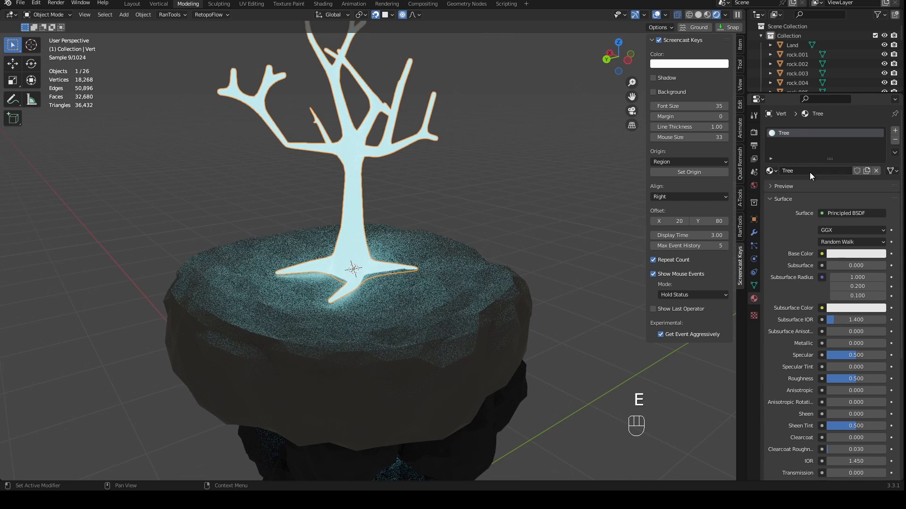
pyautogui.moveTo(422, 119); pyautogui.dragTo(394, 138, button='middle')
# - Enter Edit Mode on the tree and scale the skin radius of one branch's four twig tips by 0.248
pyautogui.rightClick(295, 110)
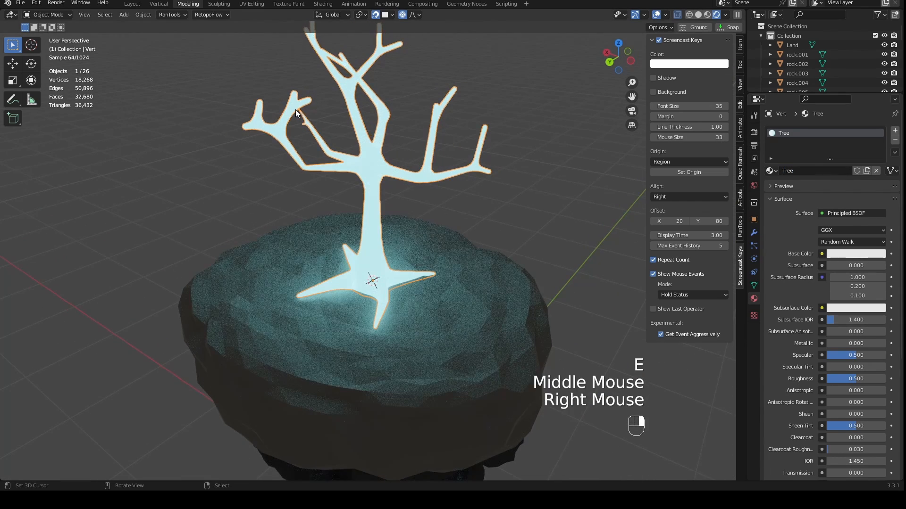
pyautogui.press('Tab')
pyautogui.rightClick(311, 99)
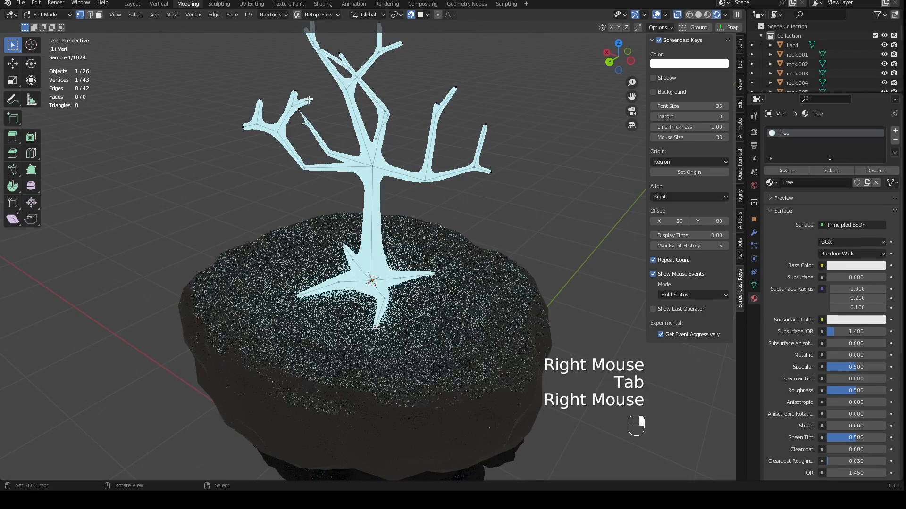
pyautogui.keyDown('shift'); pyautogui.rightClick(295, 91); pyautogui.keyUp('shift')
pyautogui.keyDown('shift'); pyautogui.rightClick(261, 100); pyautogui.keyUp('shift')
pyautogui.keyDown('shift'); pyautogui.rightClick(246, 124); pyautogui.keyUp('shift')
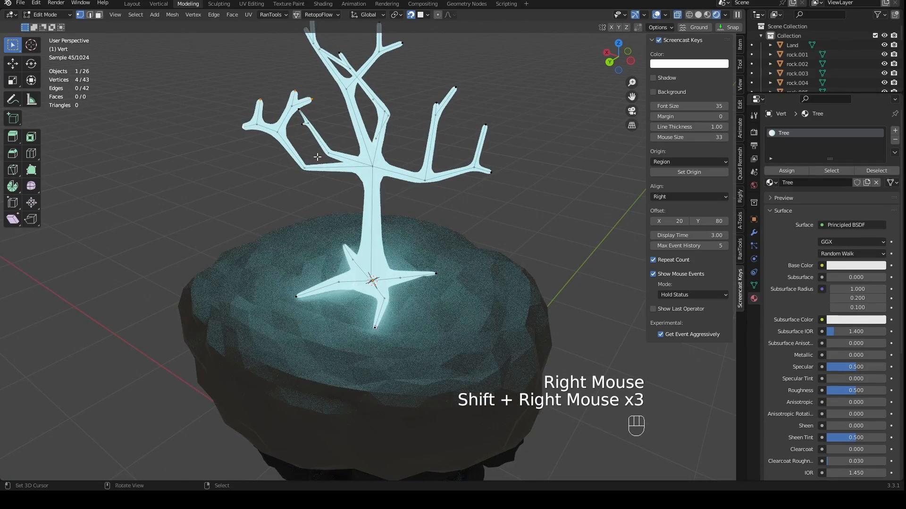
pyautogui.hotkey('ctrl', 'a')
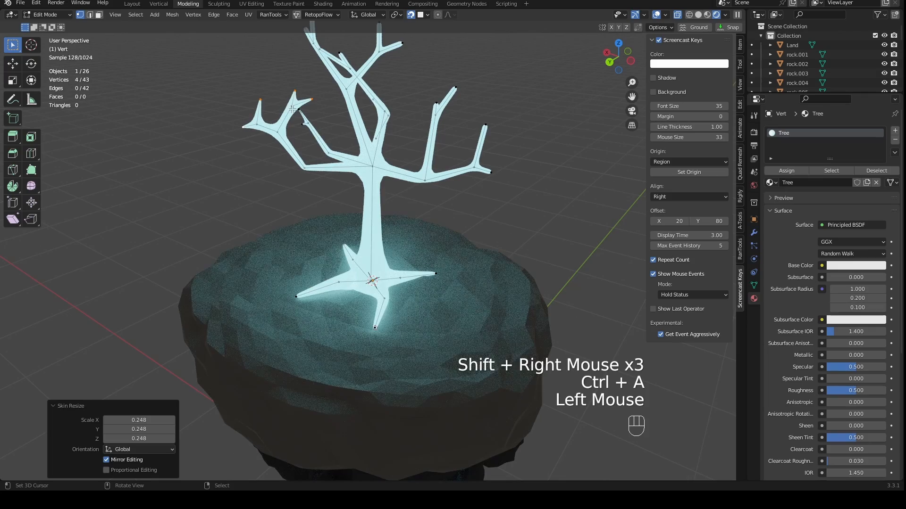
# - Scale the skin radius at the two small forks just below those twig tips by 0.316
pyautogui.rightClick(293, 109)
pyautogui.keyDown('shift'); pyautogui.rightClick(257, 125); pyautogui.keyUp('shift')
pyautogui.hotkey('ctrl', 'a')
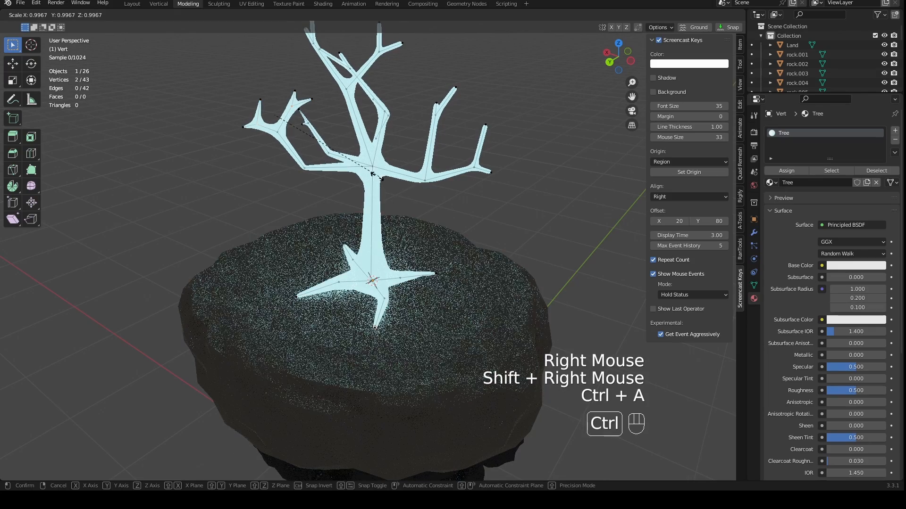
pyautogui.click(309, 126)
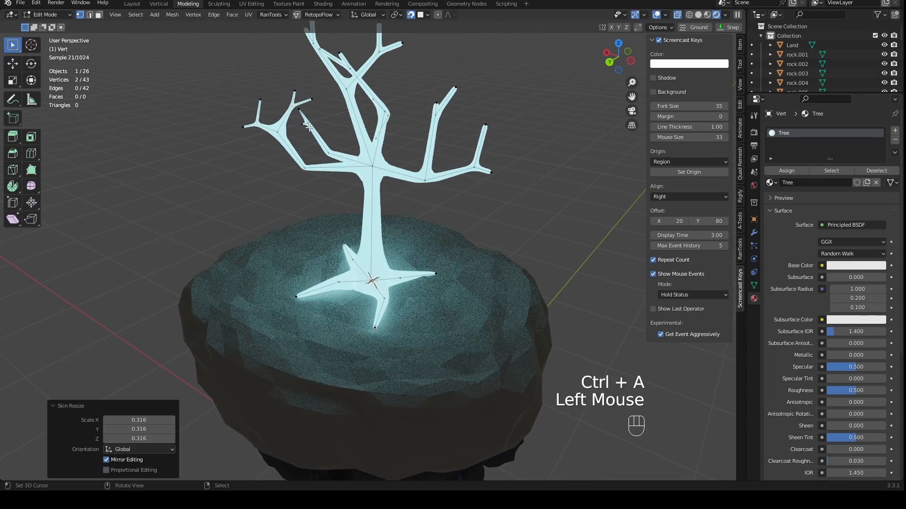
# - Thin the skin at the branch's main fork, scale its lower bend's skin radius by 1.768, and return to Object Mode
pyautogui.rightClick(281, 134)
pyautogui.hotkey('ctrl', 'a')
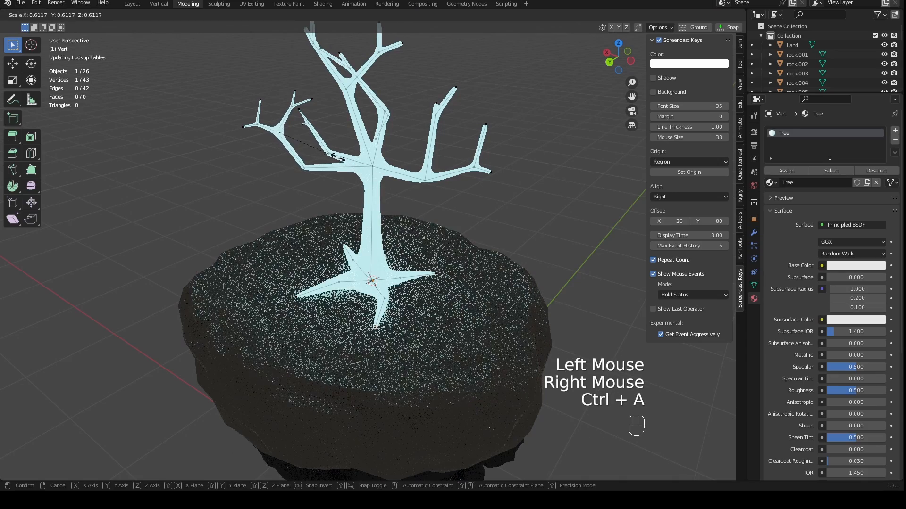
pyautogui.click(352, 170)
pyautogui.rightClick(305, 168)
pyautogui.hotkey('ctrl', 'a')
pyautogui.click(343, 181)
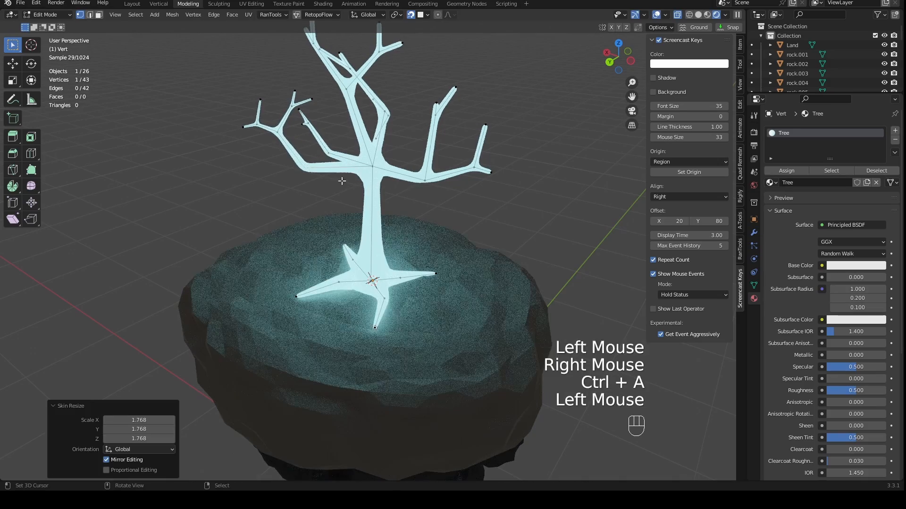
pyautogui.scroll(-2, 343, 181)
pyautogui.moveTo(343, 181); pyautogui.dragTo(339, 222, button='middle')
pyautogui.press('Tab')
pyautogui.scroll(4, 339, 222)
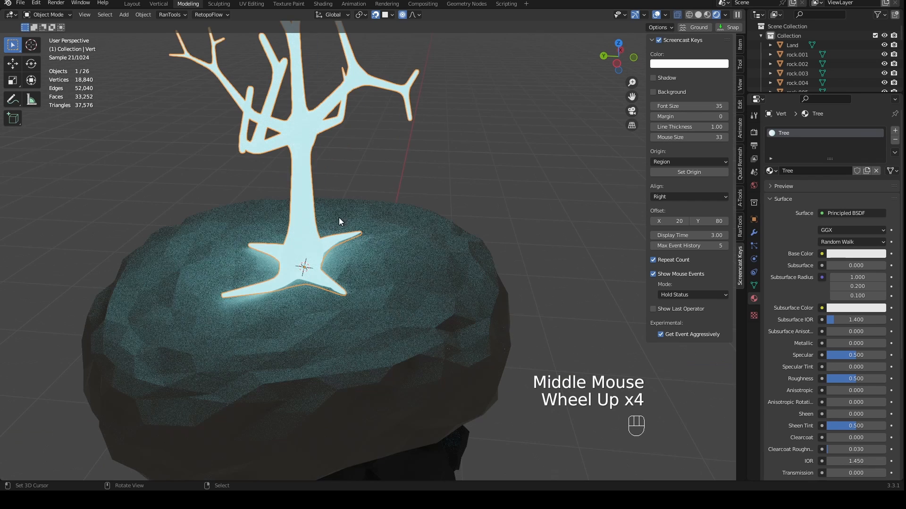
# - Split the 3D viewport vertically and turn the new area into a Shader Editor showing the Tree material's nodes
pyautogui.rightClick(744, 257)
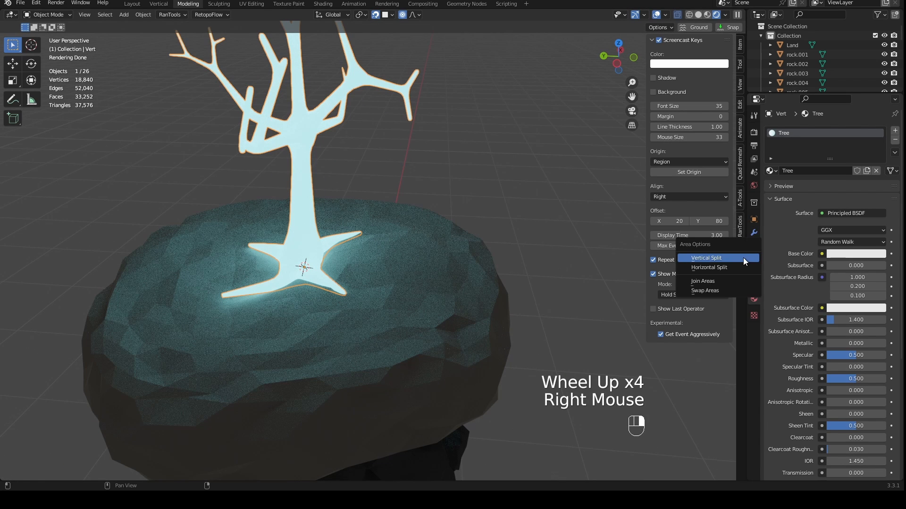
pyautogui.click(713, 259)
pyautogui.click(407, 198)
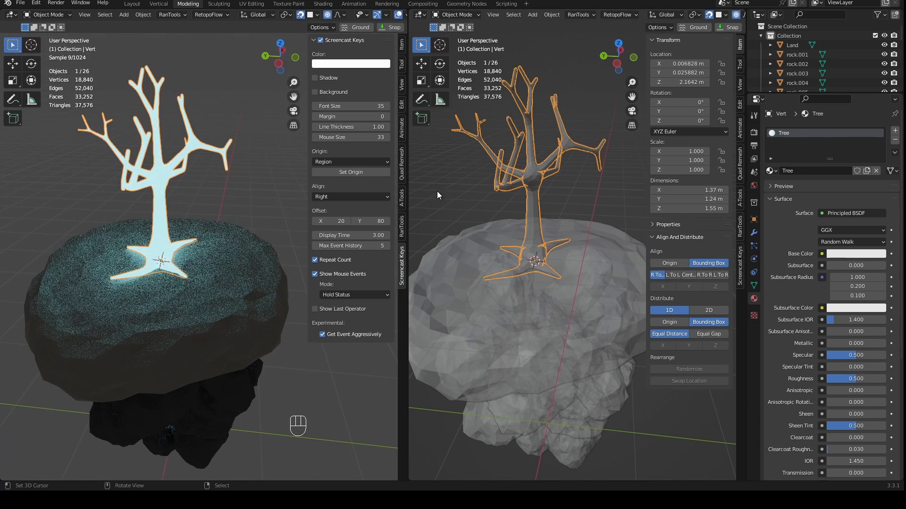
pyautogui.click(418, 15)
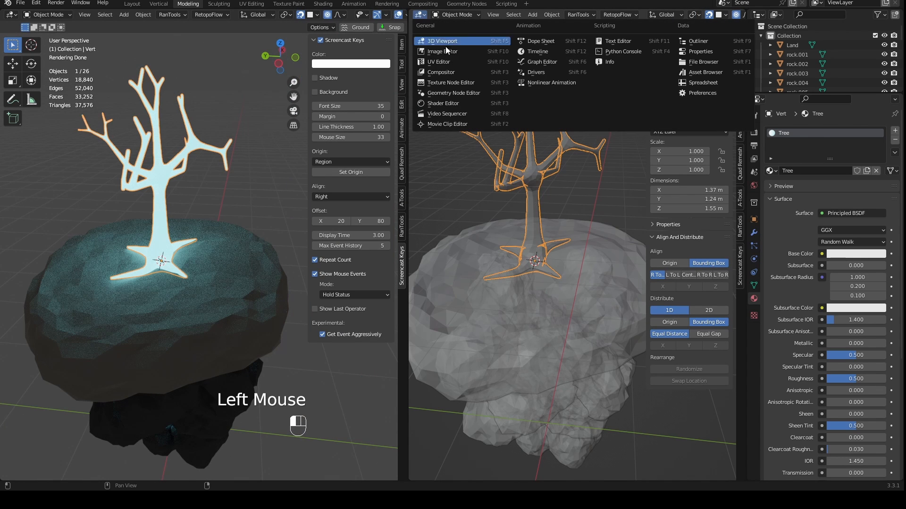
pyautogui.click(434, 103)
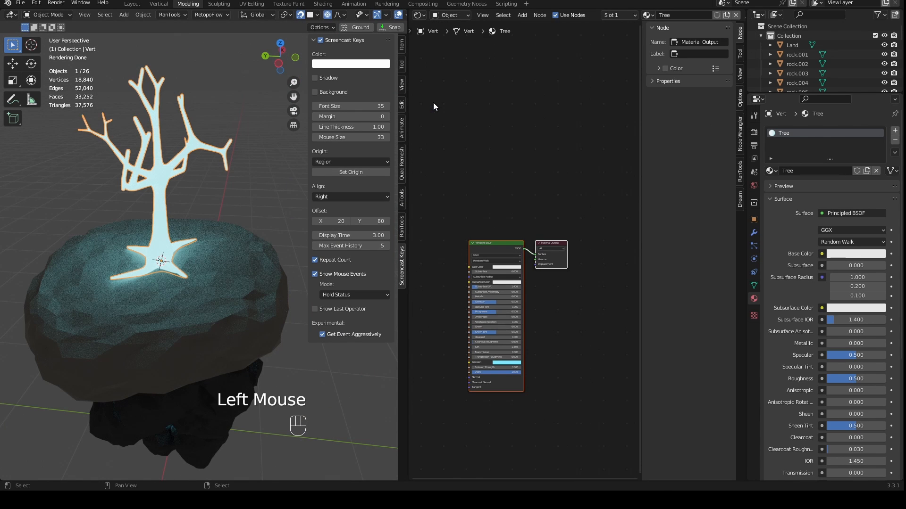
pyautogui.moveTo(433, 103); pyautogui.dragTo(482, 74, button='middle')
pyautogui.scroll(3, 536, 174)
pyautogui.scroll(2, 537, 174)
pyautogui.scroll(-2, 426, 207)
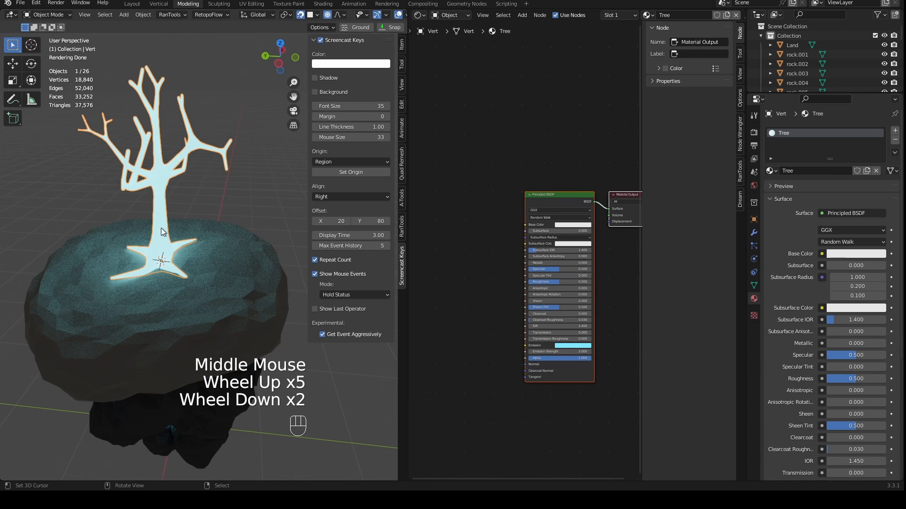
# - Copy the Principled BSDF's emission color to its base color
pyautogui.moveTo(161, 230); pyautogui.dragTo(137, 217, button='middle')
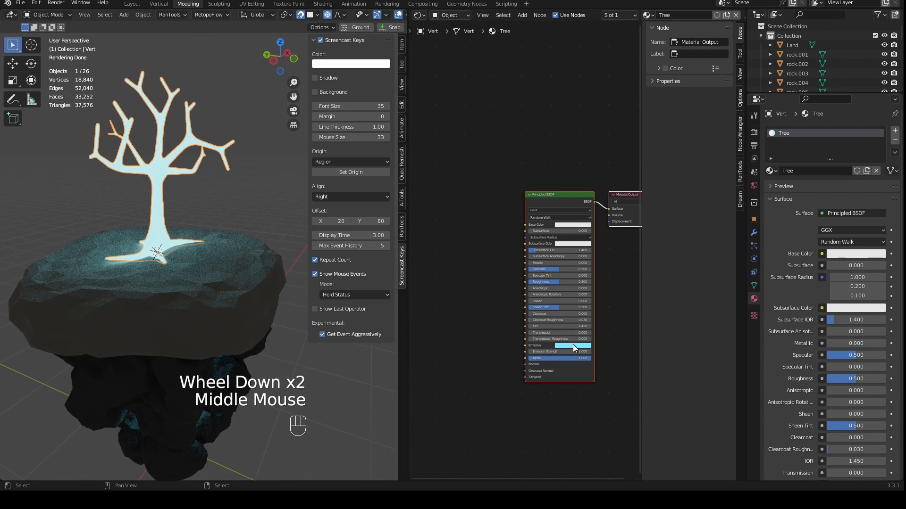
pyautogui.scroll(3, 572, 344)
pyautogui.hotkey('ctrl', 'c')
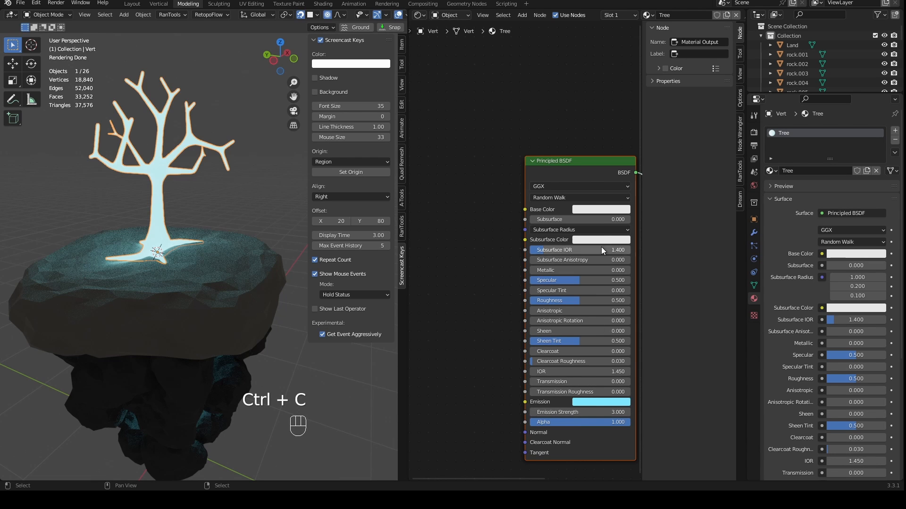
pyautogui.hotkey('ctrl', 'v')
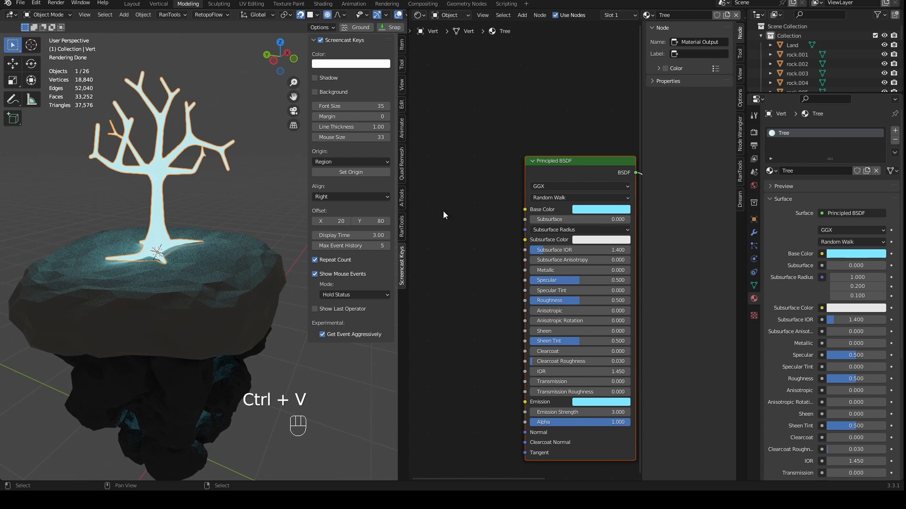
# - Add a Fresnel input node in the free space before the Principled BSDF
pyautogui.scroll(-4, 483, 261)
pyautogui.moveTo(483, 262)
pyautogui.keyDown('shift'); pyautogui.mouseDown(button='middle')
pyautogui.moveTo(488, 273)
pyautogui.moveTo(475, 272)
pyautogui.mouseUp(button='middle'); pyautogui.keyUp('shift')
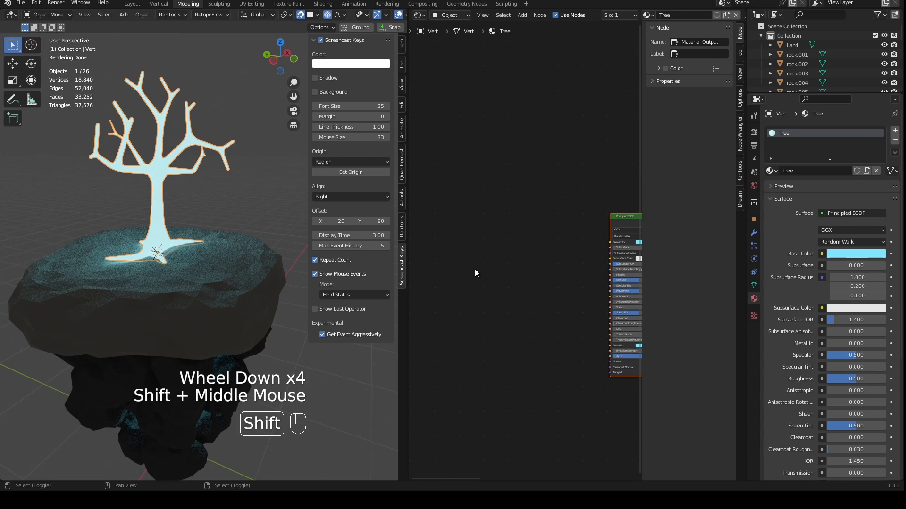
pyautogui.hotkey('shift', 'a')
pyautogui.moveTo(458, 285)
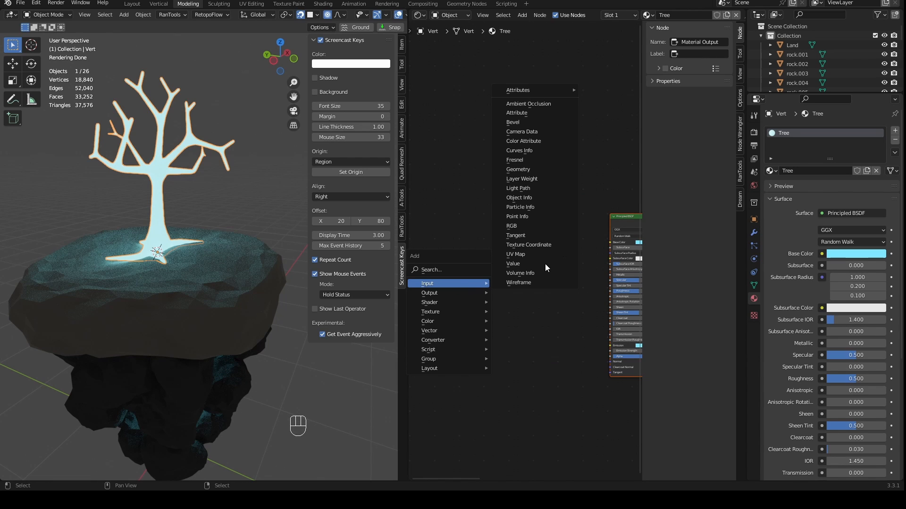
pyautogui.click(525, 162)
pyautogui.click(498, 233)
# - Add a ColorRamp converter node between the Fresnel node and the Principled BSDF, and widen the Shader Editor
pyautogui.scroll(3, 510, 302)
pyautogui.hotkey('shift', 'a')
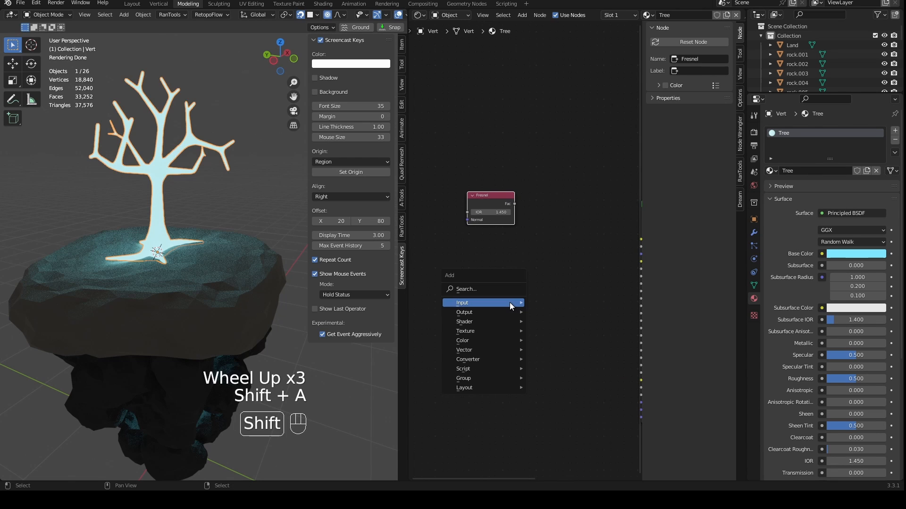
pyautogui.moveTo(510, 306)
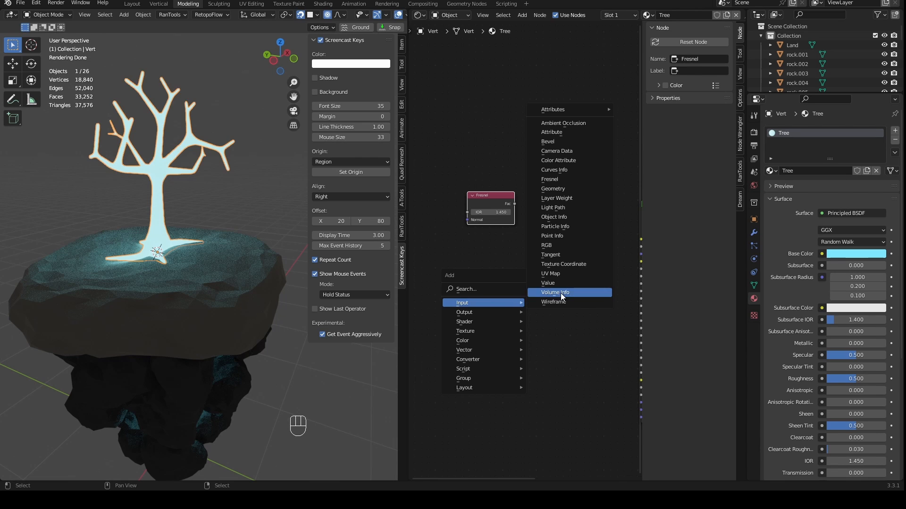
pyautogui.moveTo(478, 360)
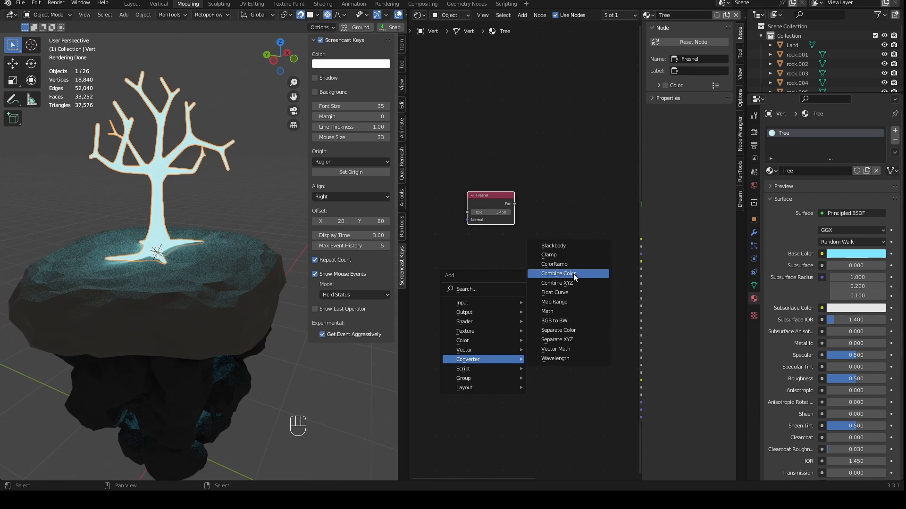
pyautogui.click(554, 265)
pyautogui.click(553, 277)
pyautogui.moveTo(525, 265); pyautogui.dragTo(491, 267, button='middle')
pyautogui.moveTo(491, 267); pyautogui.dragTo(459, 270, button='middle')
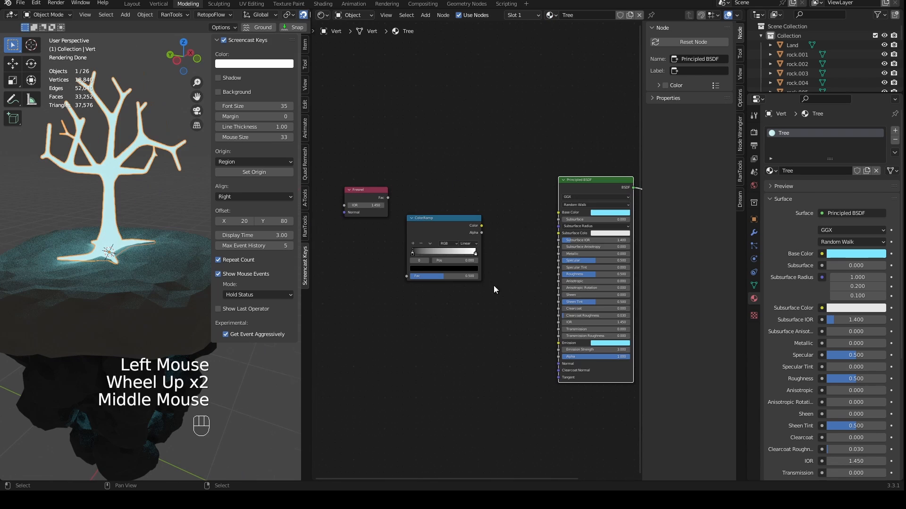
# - Connect the Fresnel Fac output to the ColorRamp's Fac input and the ramp's Color output to Emission Strength
pyautogui.moveTo(388, 198); pyautogui.dragTo(405, 276)
pyautogui.moveTo(429, 228); pyautogui.dragTo(437, 196)
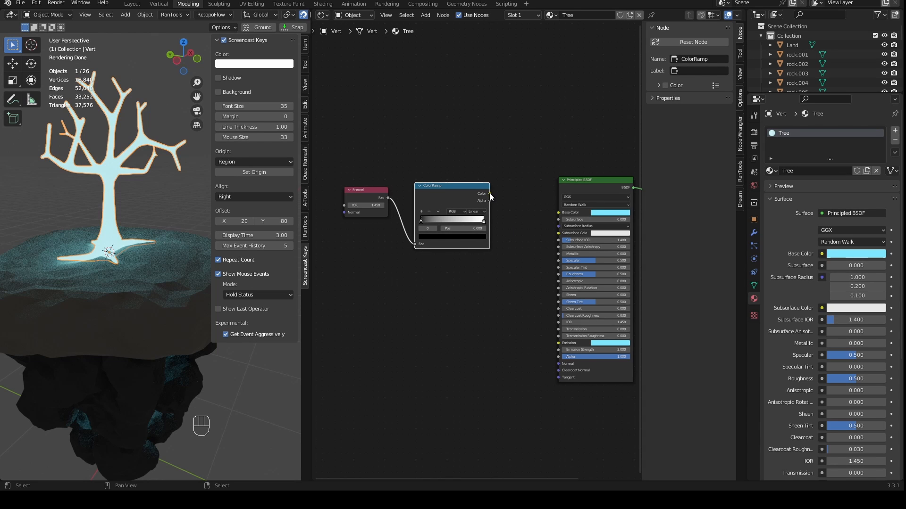
pyautogui.moveTo(490, 193); pyautogui.dragTo(524, 312)
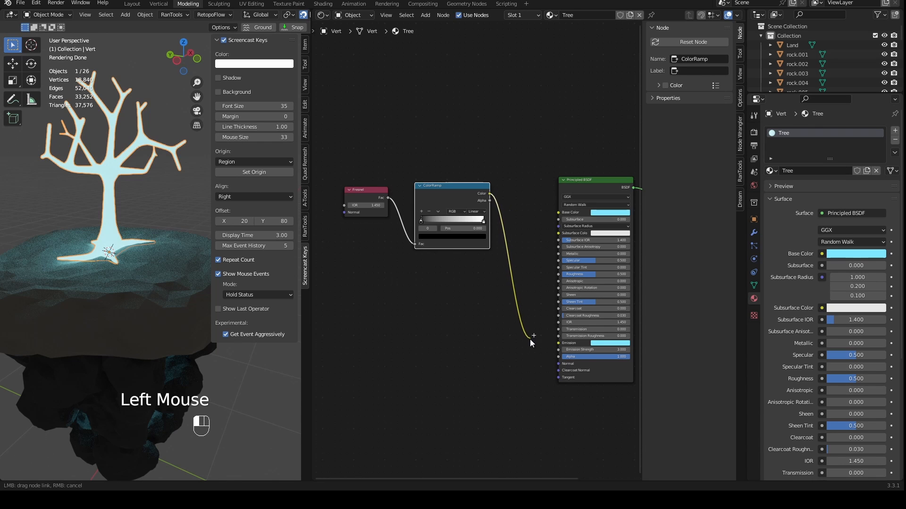
pyautogui.moveTo(537, 352); pyautogui.dragTo(523, 286)
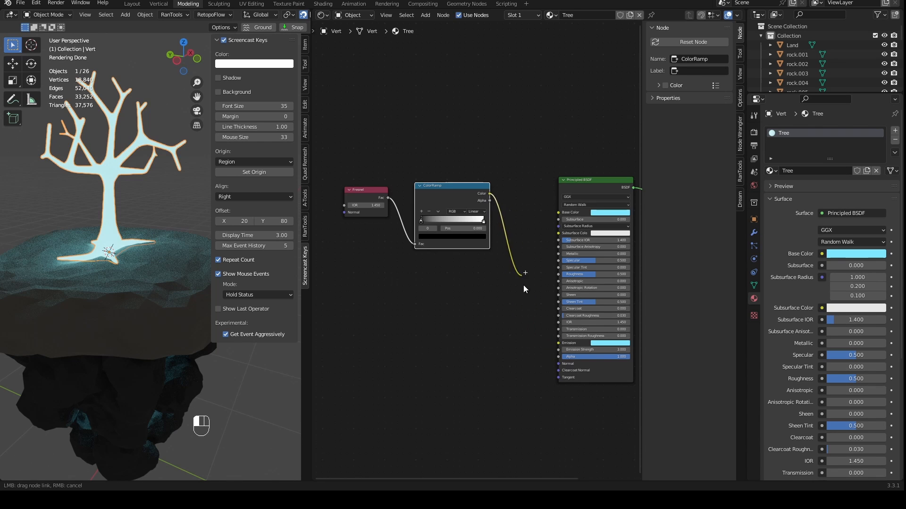
pyautogui.moveTo(560, 350); pyautogui.dragTo(559, 351)
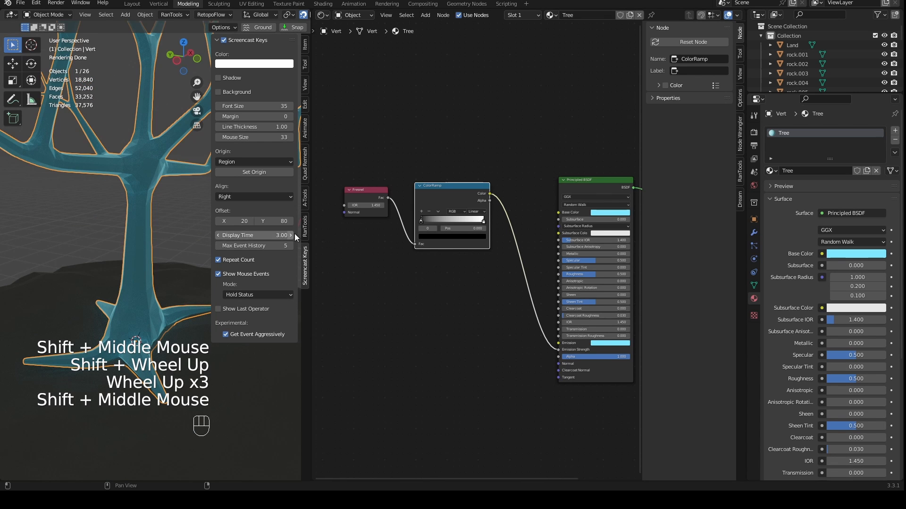
# - Enlarge the 3D viewport and sharpen the ColorRamp's transition by moving its white stop close to the black stop
pyautogui.moveTo(311, 236); pyautogui.dragTo(493, 246)
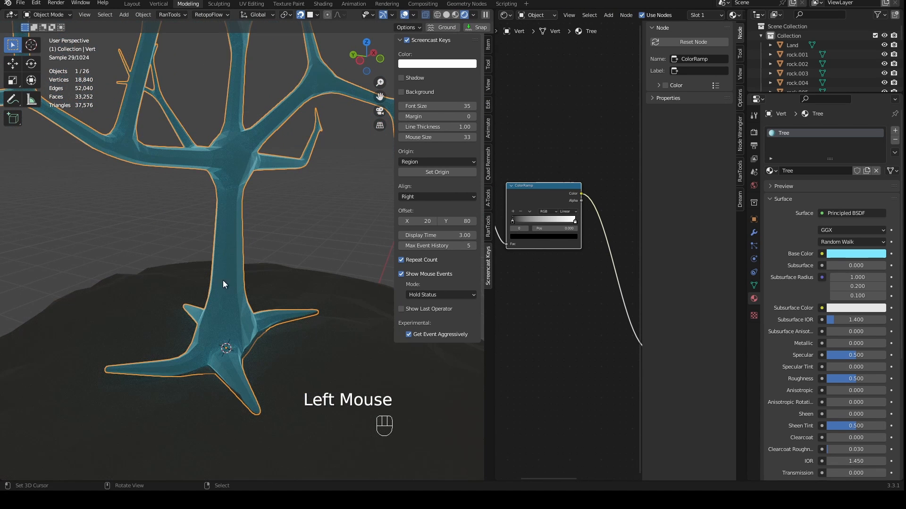
pyautogui.scroll(-2, 203, 151)
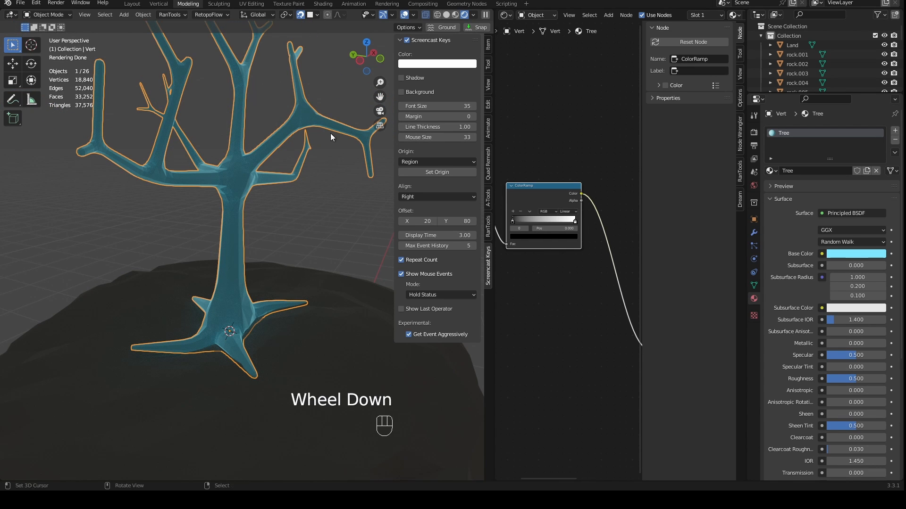
pyautogui.moveTo(513, 223)
pyautogui.mouseDown()
pyautogui.moveTo(566, 222)
pyautogui.moveTo(525, 222)
pyautogui.mouseUp()
pyautogui.scroll(-1, 241, 230)
pyautogui.scroll(5, 259, 242)
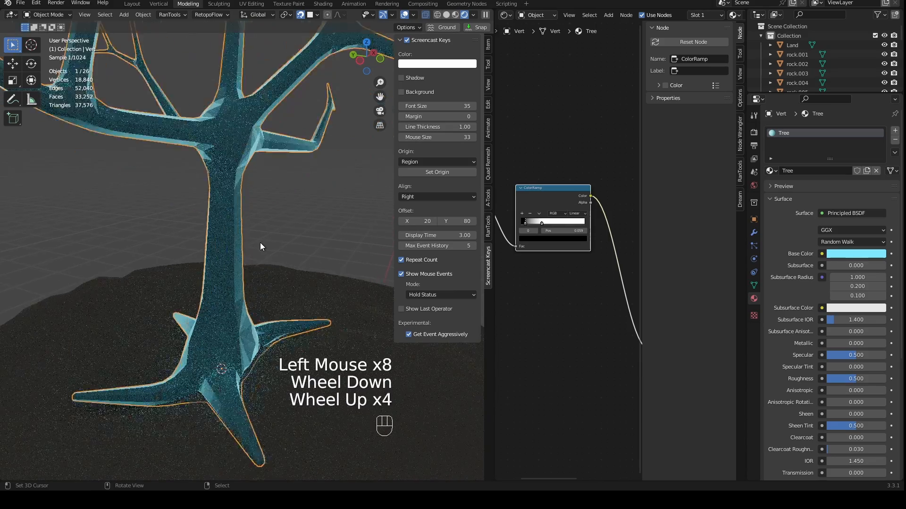
# - Change the Tree material's base color to a light orange with hue 0.067
pyautogui.moveTo(259, 242); pyautogui.dragTo(298, 202, button='middle')
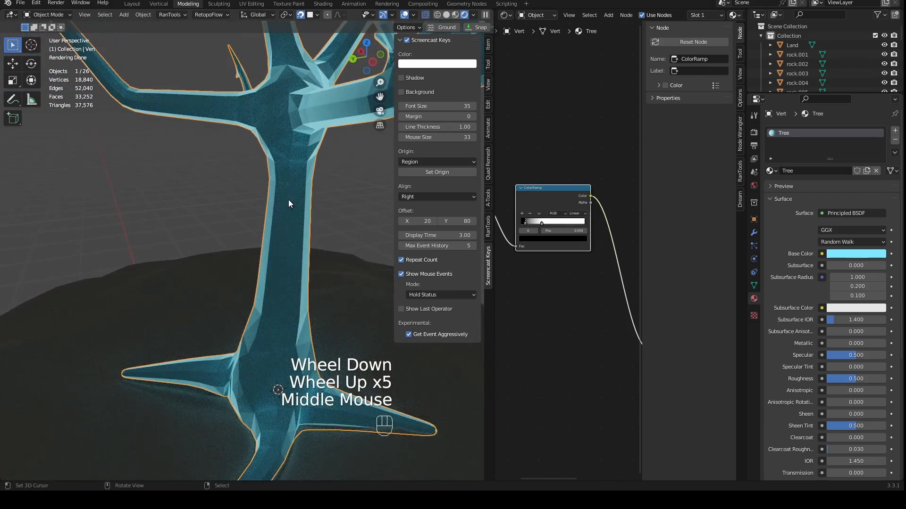
pyautogui.scroll(-3, 289, 204)
pyautogui.moveTo(319, 243); pyautogui.dragTo(284, 264, button='middle')
pyautogui.click(580, 239)
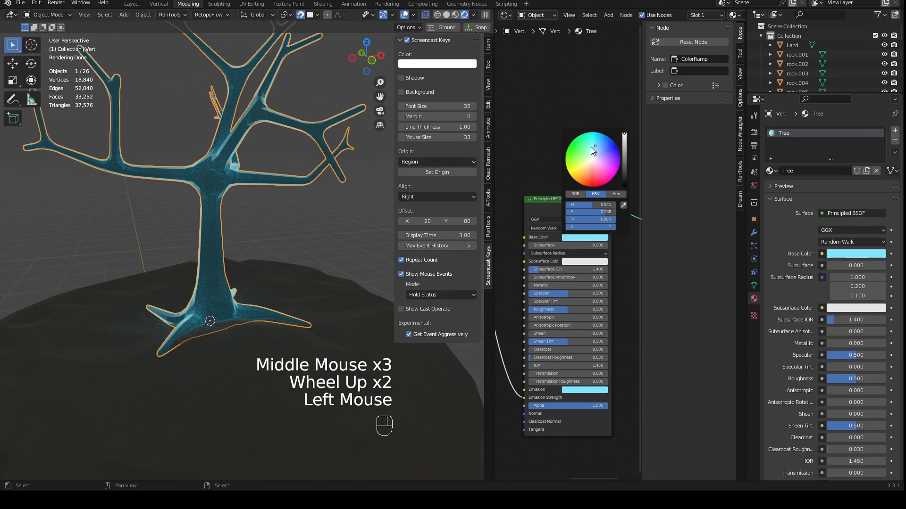
pyautogui.moveTo(594, 146); pyautogui.dragTo(589, 167)
# - Change the Tree material's base color to a saturated blue with hue 0.610 and saturation about 0.829
pyautogui.scroll(-2, 287, 273)
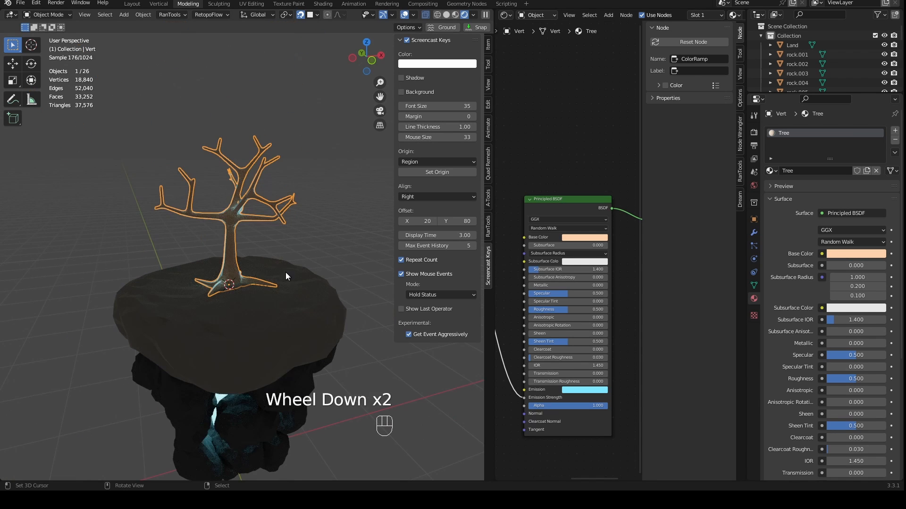
pyautogui.moveTo(287, 273); pyautogui.dragTo(286, 261, button='middle')
pyautogui.click(594, 238)
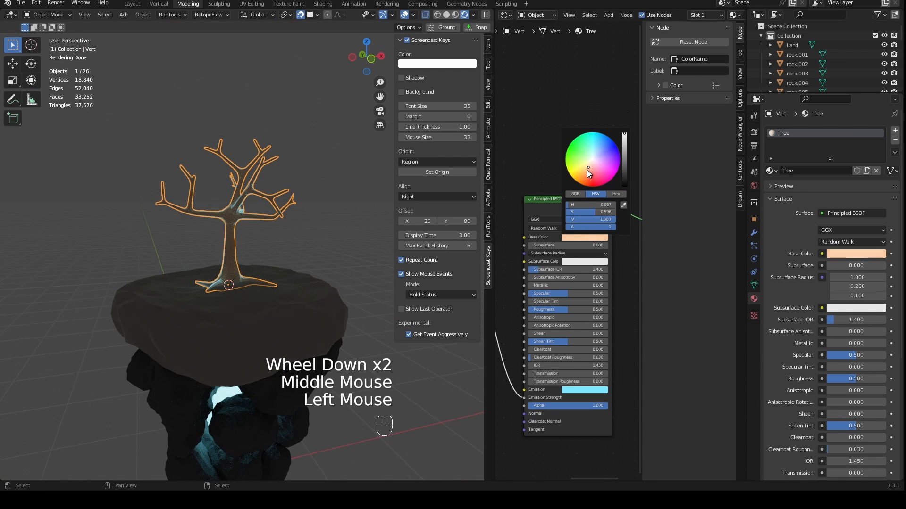
pyautogui.moveTo(587, 170); pyautogui.dragTo(598, 154)
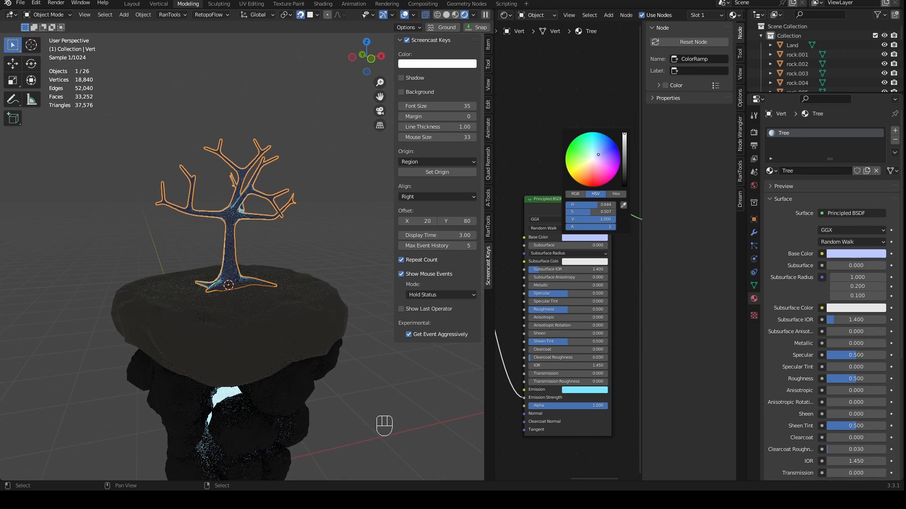
pyautogui.scroll(3, 259, 250)
pyautogui.keyDown('shift'); pyautogui.moveTo(259, 250); pyautogui.dragTo(296, 307, button='middle'); pyautogui.keyUp('shift')
pyautogui.keyDown('shift'); pyautogui.scroll(1, 302, 320); pyautogui.keyUp('shift')
pyautogui.scroll(2, 302, 320)
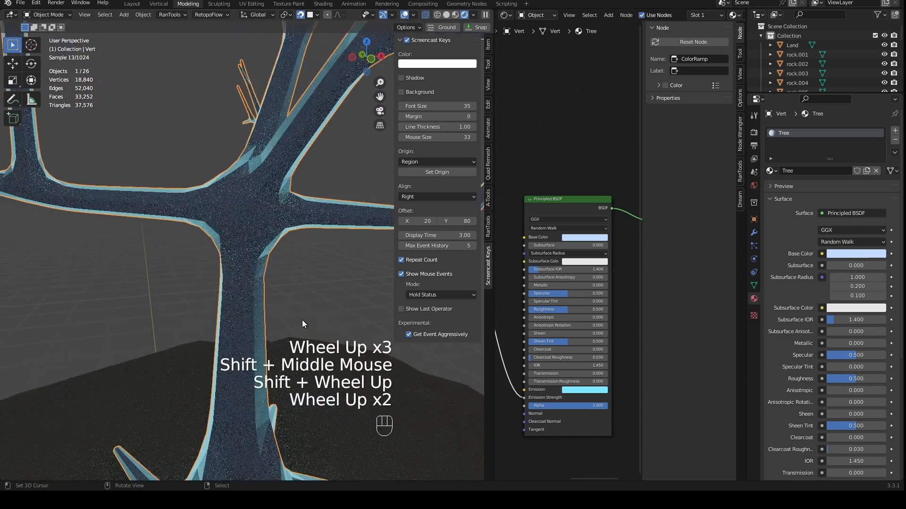
pyautogui.click(573, 239)
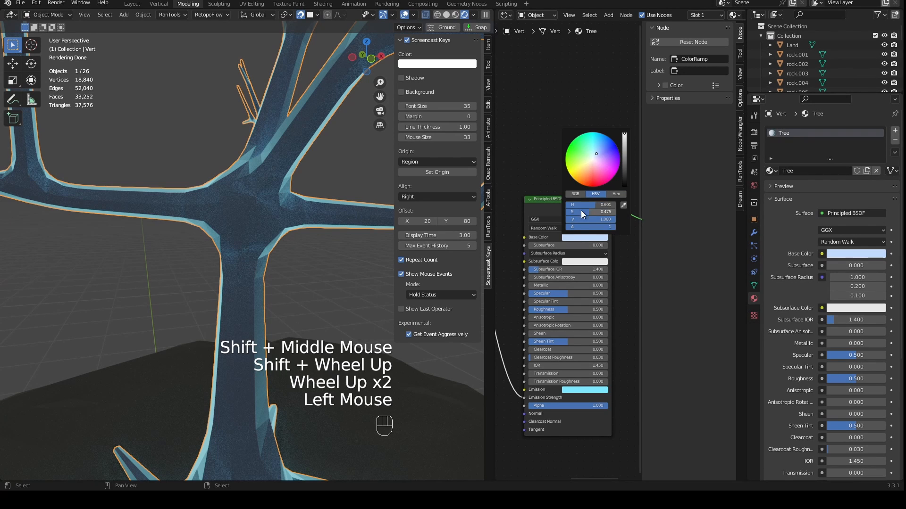
pyautogui.moveTo(596, 168); pyautogui.dragTo(601, 143)
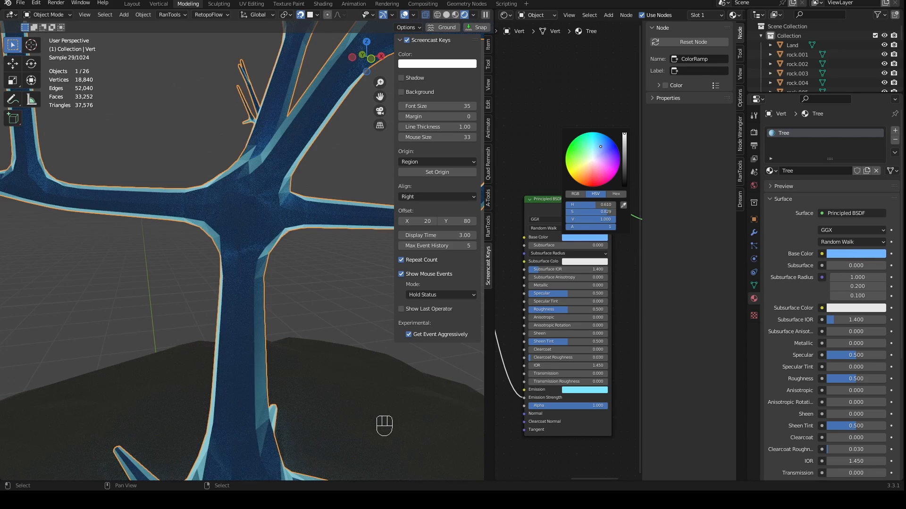
# - Set the ColorRamp's white stop to position 0.173 with a color value of 5 to brighten the tree's rim glow
pyautogui.scroll(-3, 293, 260)
pyautogui.scroll(-2, 305, 292)
pyautogui.moveTo(321, 304); pyautogui.dragTo(333, 313, button='middle')
pyautogui.scroll(5, 322, 301)
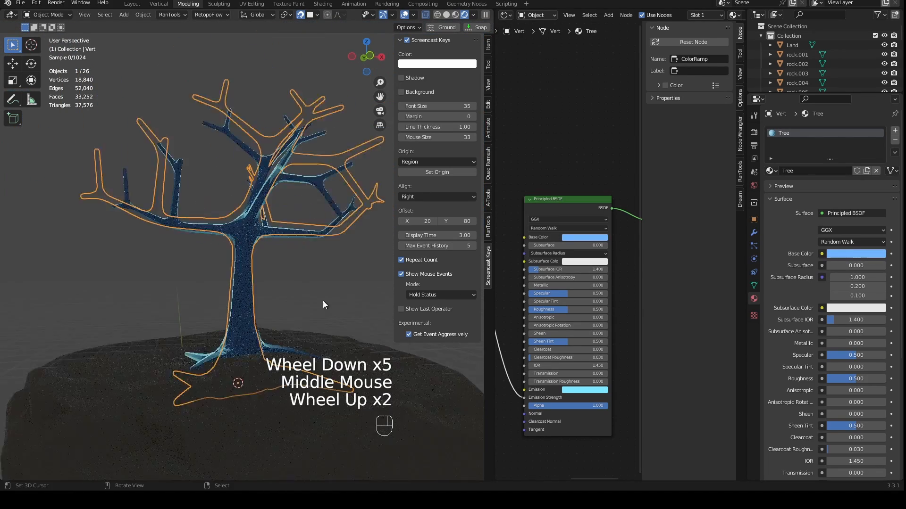
pyautogui.scroll(-2, 314, 316)
pyautogui.scroll(-3, 233, 356)
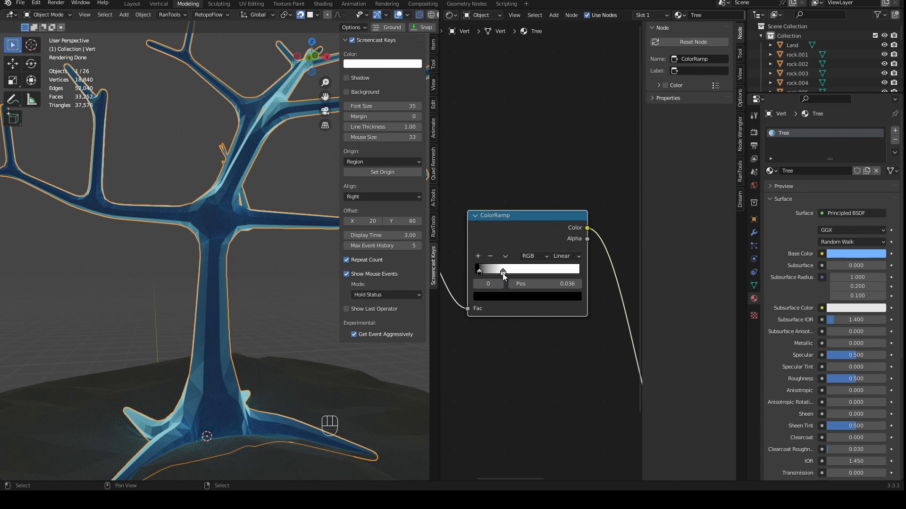
pyautogui.moveTo(502, 273); pyautogui.dragTo(496, 273)
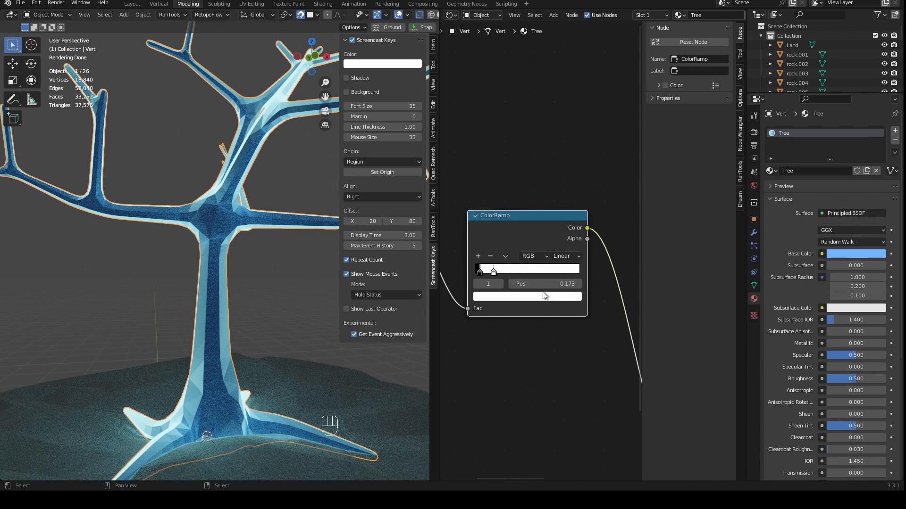
pyautogui.click(512, 297)
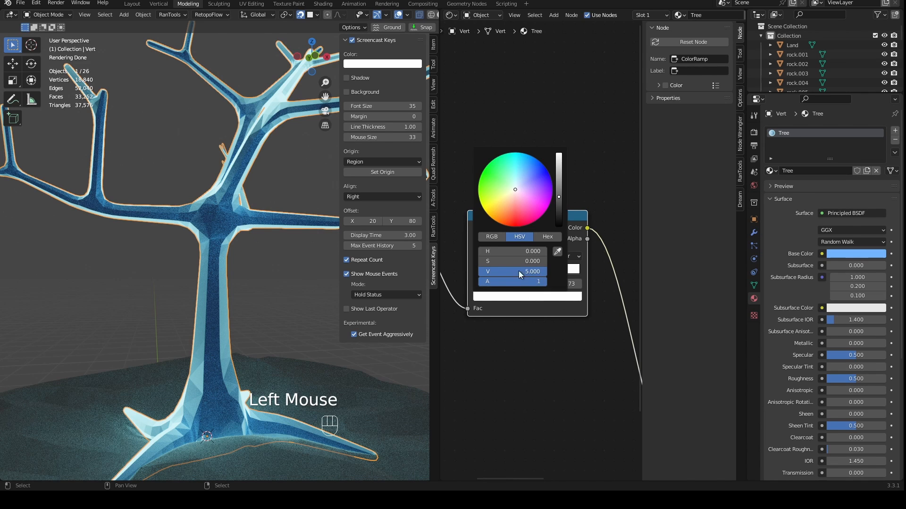
pyautogui.moveTo(501, 261)
pyautogui.mouseDown()
pyautogui.moveTo(566, 261)
pyautogui.moveTo(497, 262)
pyautogui.mouseUp()
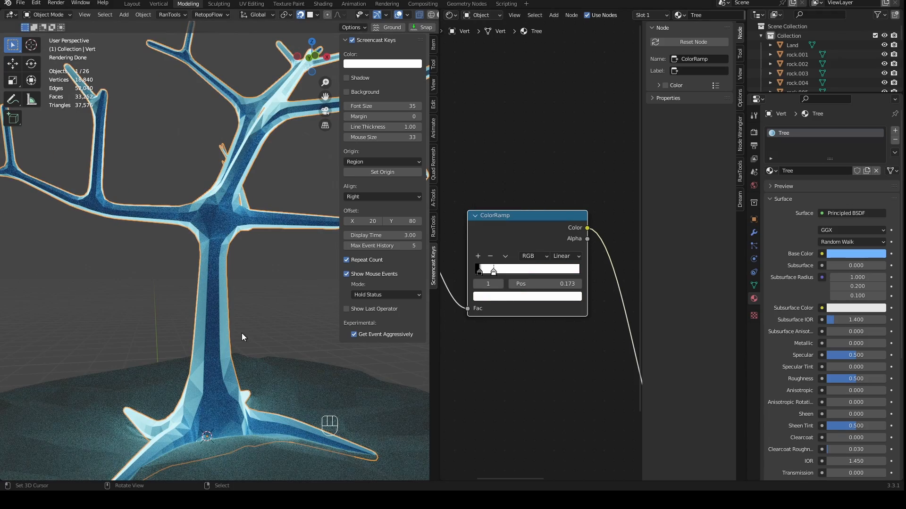
# - Examine the glowing tree and its light on the island surface from several angles, along with the node links
pyautogui.scroll(-3, 246, 335)
pyautogui.moveTo(245, 334); pyautogui.dragTo(294, 369, button='middle')
pyautogui.scroll(3, 294, 369)
pyautogui.scroll(1, 294, 369)
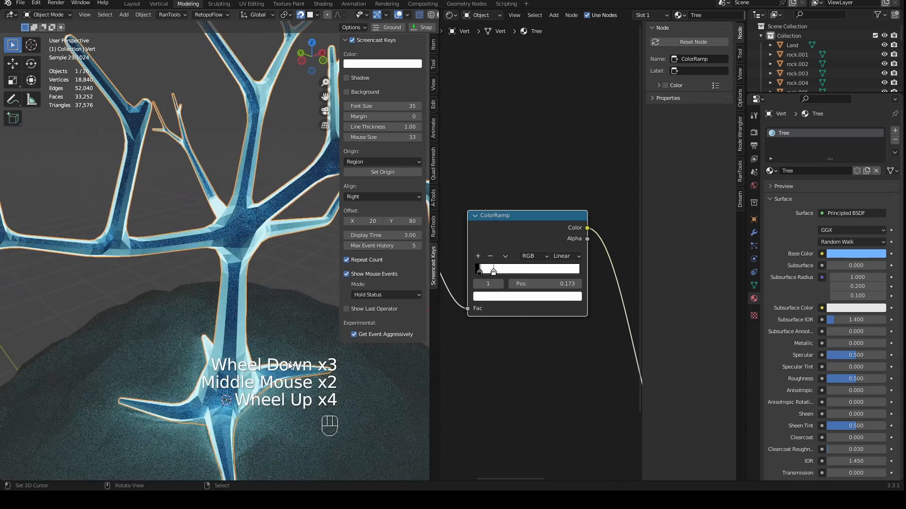
pyautogui.moveTo(277, 335); pyautogui.dragTo(311, 330, button='middle')
pyautogui.scroll(-4, 529, 296)
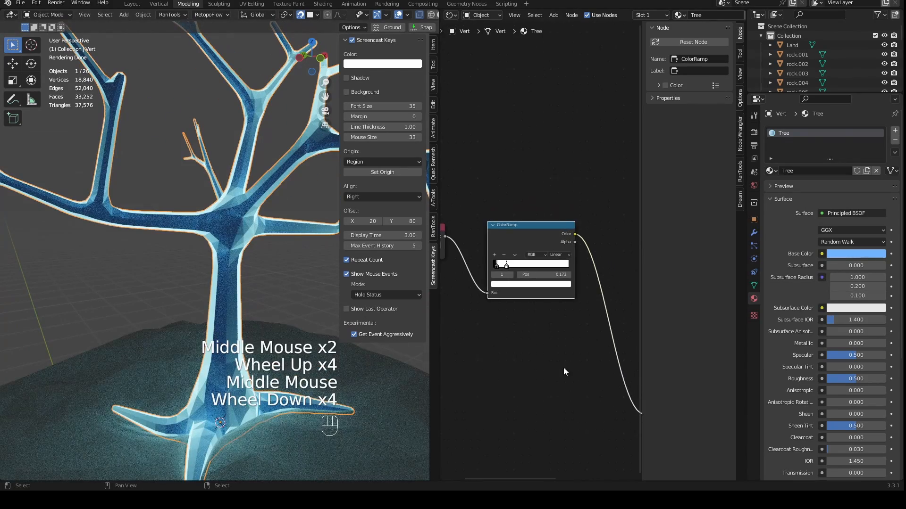
pyautogui.moveTo(564, 368); pyautogui.dragTo(548, 349, button='middle')
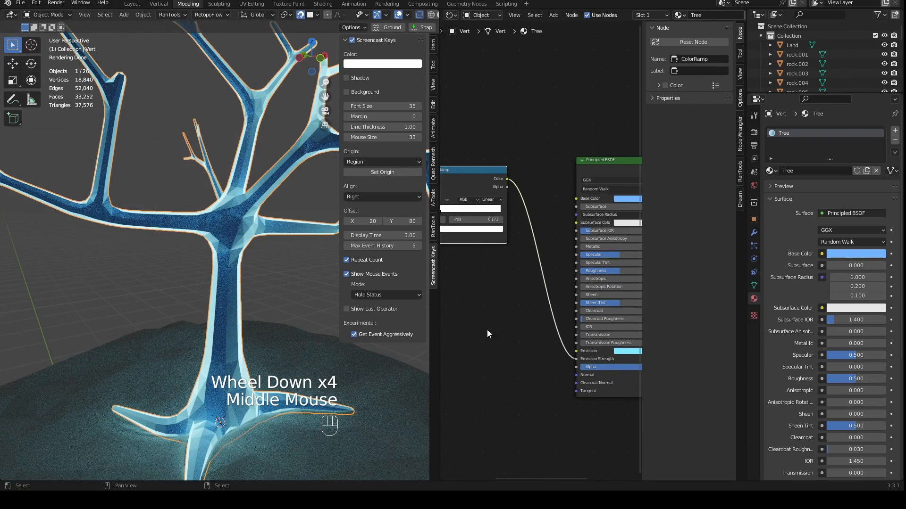
pyautogui.scroll(-2, 347, 356)
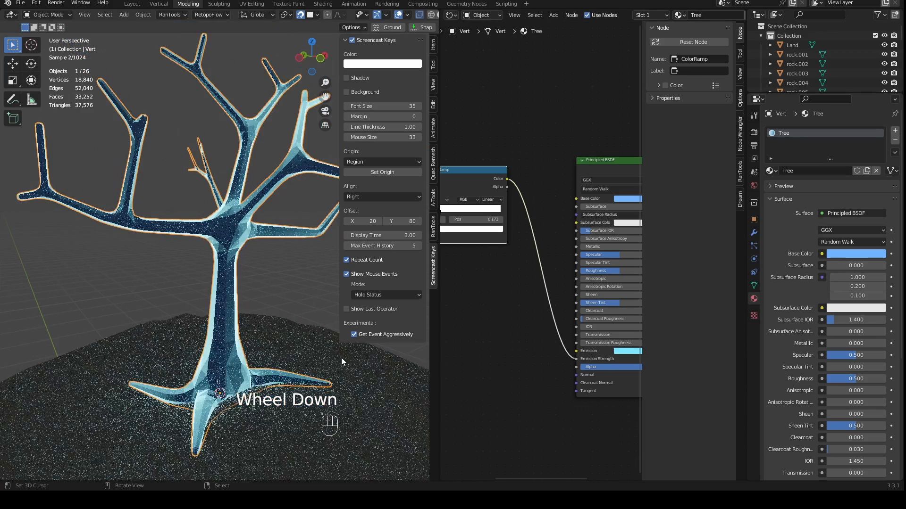
pyautogui.moveTo(341, 357); pyautogui.dragTo(294, 239, button='middle')
pyautogui.scroll(3, 283, 250)
pyautogui.scroll(-1, 290, 253)
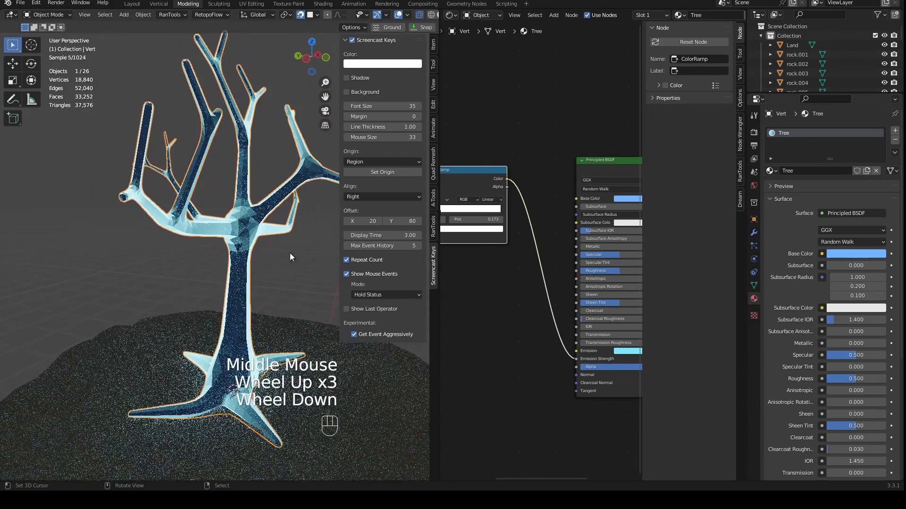
# - Raise the tree's Subdivision modifier viewport level to 2
pyautogui.click(754, 233)
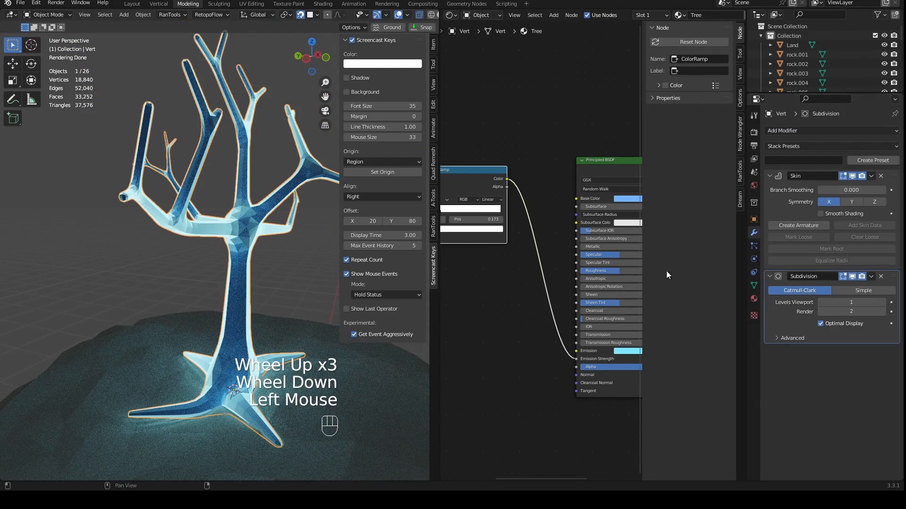
pyautogui.scroll(1, 230, 285)
pyautogui.moveTo(285, 290); pyautogui.dragTo(205, 278, button='middle')
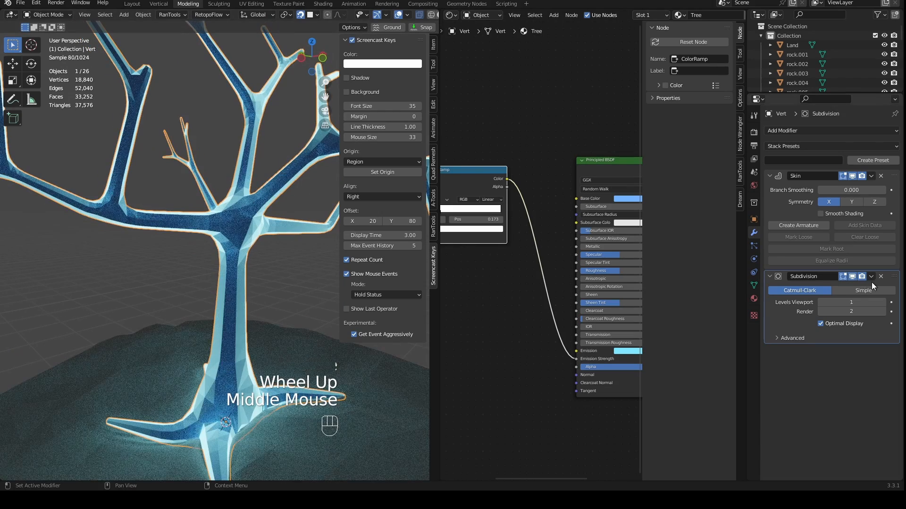
pyautogui.click(884, 303)
# - Join the Shader Editor area into the 3D viewport so the viewport fills the space
pyautogui.rightClick(438, 321)
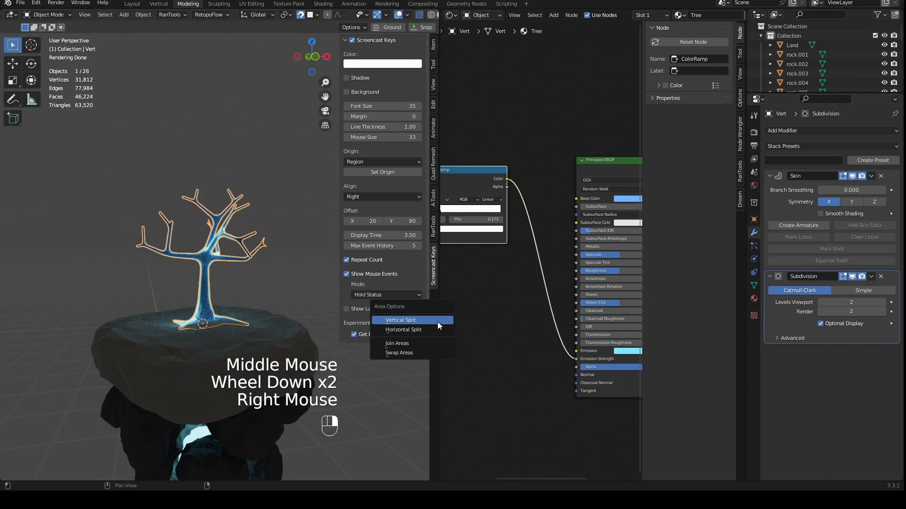
pyautogui.click(424, 342)
pyautogui.click(528, 321)
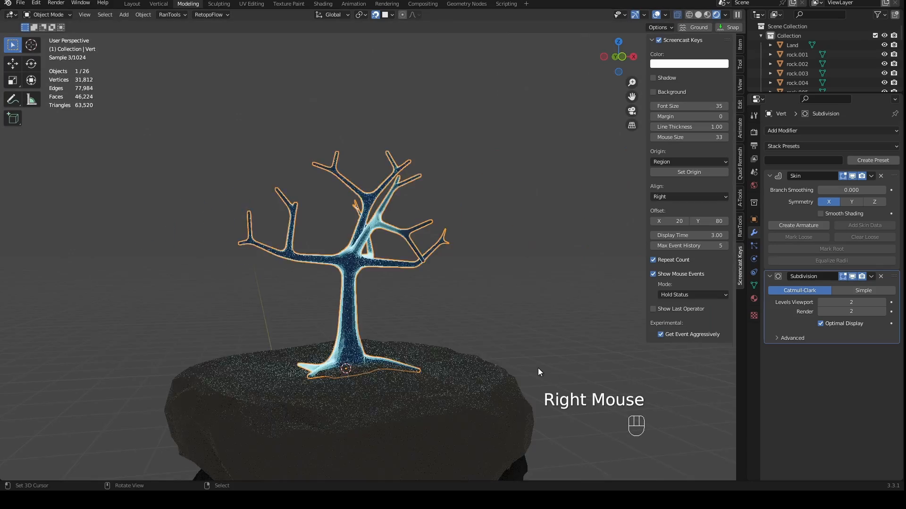
# - Select the Land object under the tree and switch the viewport to Solid shading
pyautogui.scroll(-3, 451, 372)
pyautogui.keyDown('shift'); pyautogui.moveTo(445, 400); pyautogui.dragTo(460, 322, button='middle'); pyautogui.keyUp('shift')
pyautogui.scroll(3, 438, 341)
pyautogui.scroll(3, 460, 321)
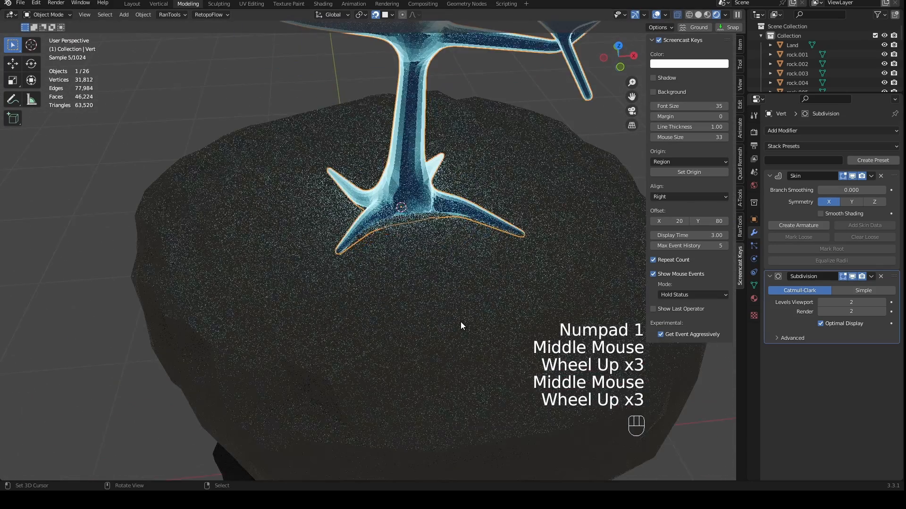
pyautogui.rightClick(463, 310)
pyautogui.click(704, 15)
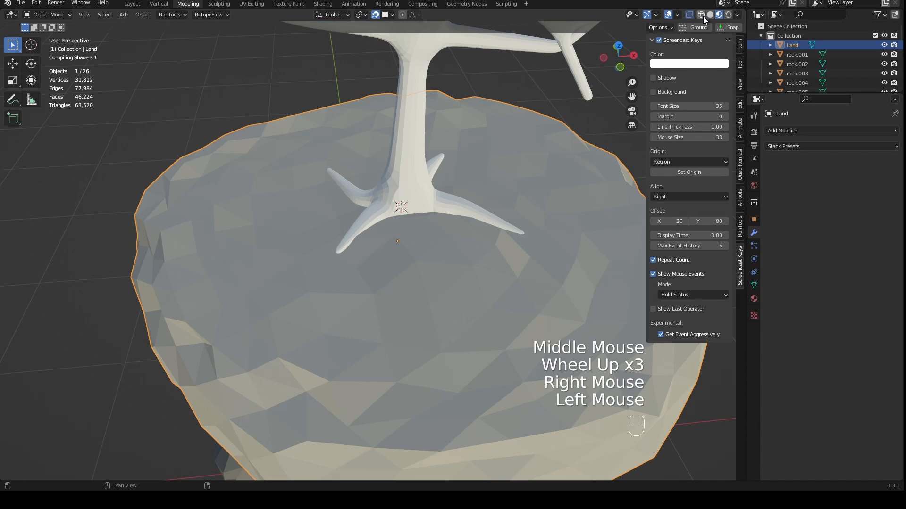
pyautogui.click(710, 15)
pyautogui.click(689, 15)
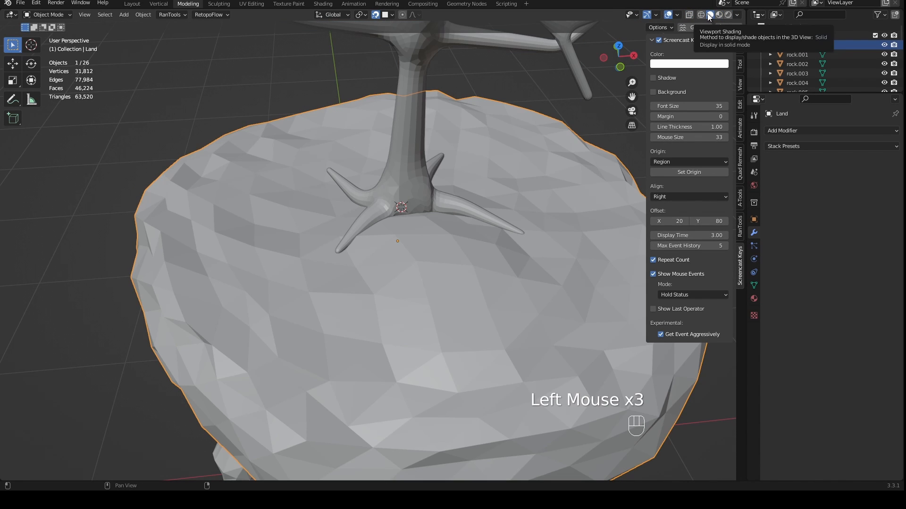
# - Save the Island.blend file
pyautogui.scroll(-3, 566, 142)
pyautogui.moveTo(566, 142); pyautogui.dragTo(540, 174, button='middle')
pyautogui.hotkey('ctrl', 's')
# - Select all the rocks beneath the land in front view and move them to a new collection named Rocks
pyautogui.scroll(-3, 509, 239)
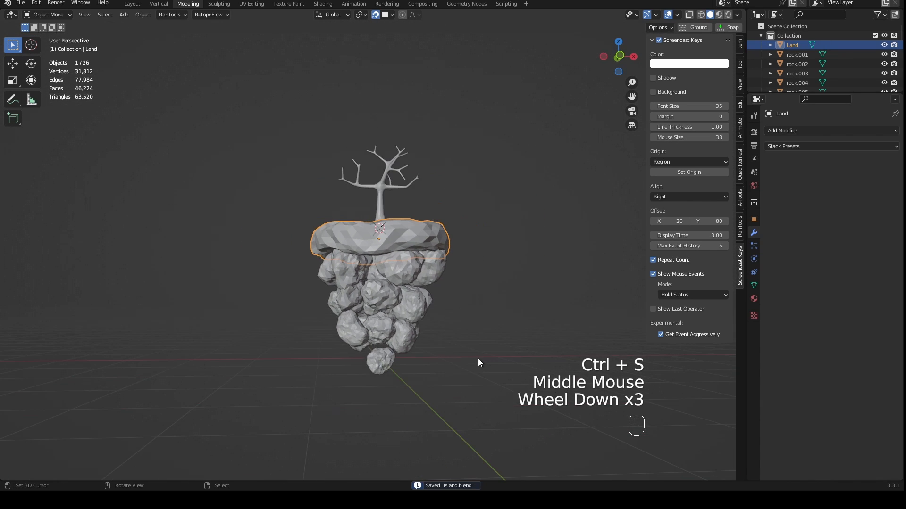
pyautogui.press('KP_1')
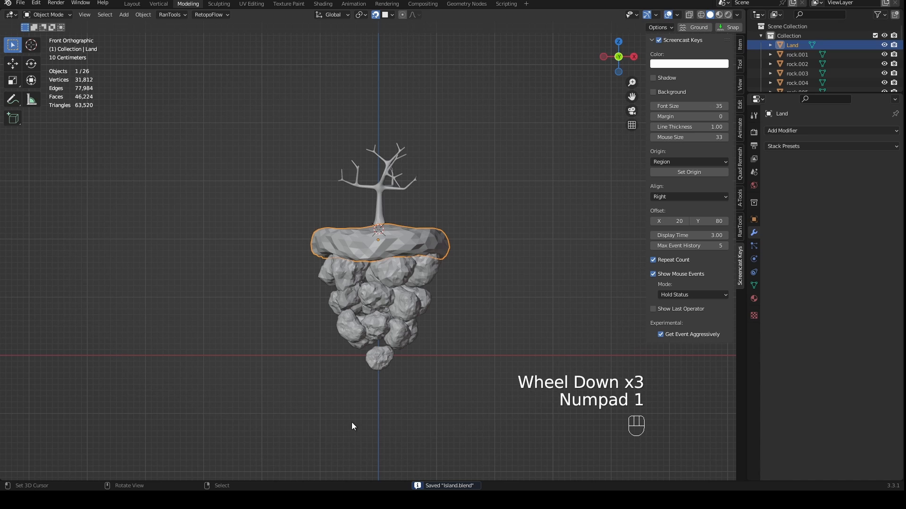
pyautogui.moveTo(226, 431); pyautogui.dragTo(507, 270)
pyautogui.moveTo(510, 279); pyautogui.dragTo(558, 257, button='middle')
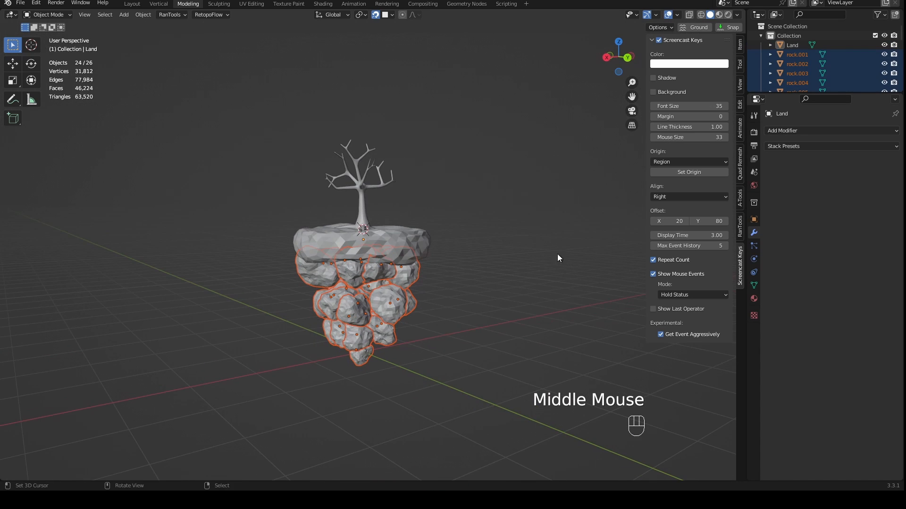
pyautogui.press('m')
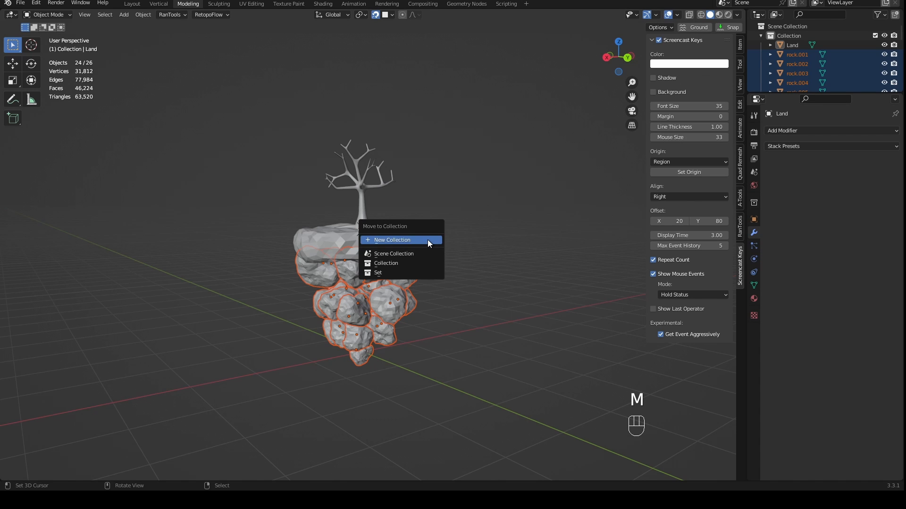
pyautogui.click(419, 242)
pyautogui.write('Rocks')
pyautogui.press('Return')
# - Select the Land object and switch it to Weight Paint mode with its upper surface in view
pyautogui.rightClick(420, 243)
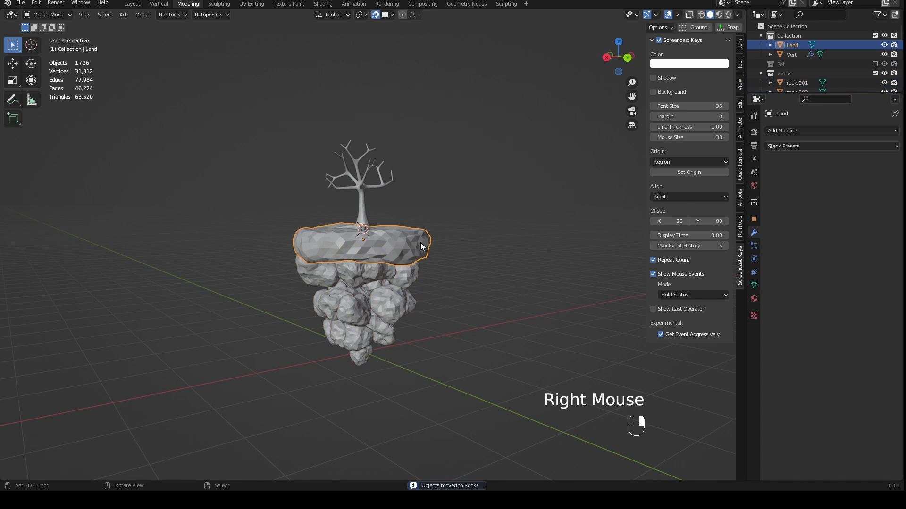
pyautogui.moveTo(491, 244); pyautogui.dragTo(515, 231, button='middle')
pyautogui.scroll(2, 514, 231)
pyautogui.moveTo(514, 232); pyautogui.dragTo(497, 219, button='middle')
pyautogui.moveTo(497, 218); pyautogui.dragTo(522, 287, button='middle')
pyautogui.scroll(1, 496, 270)
pyautogui.scroll(2, 522, 288)
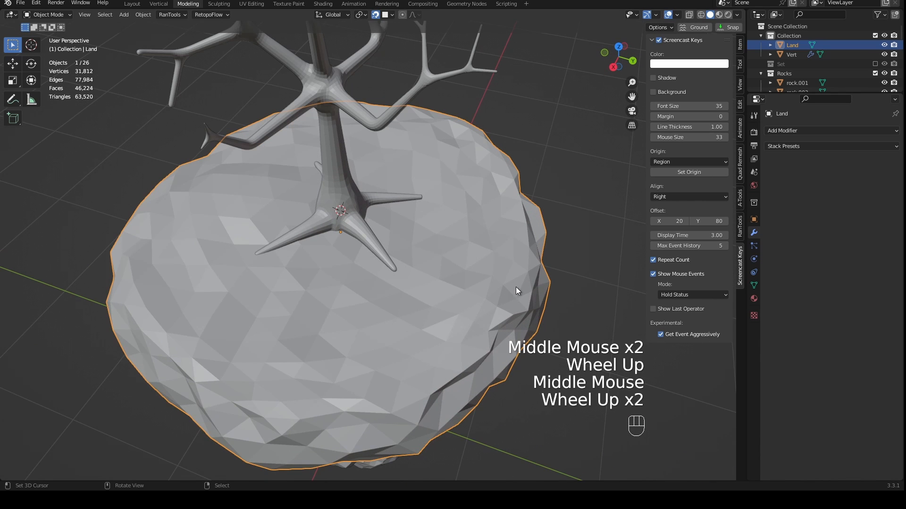
pyautogui.hotkey('ctrl', 'Tab')
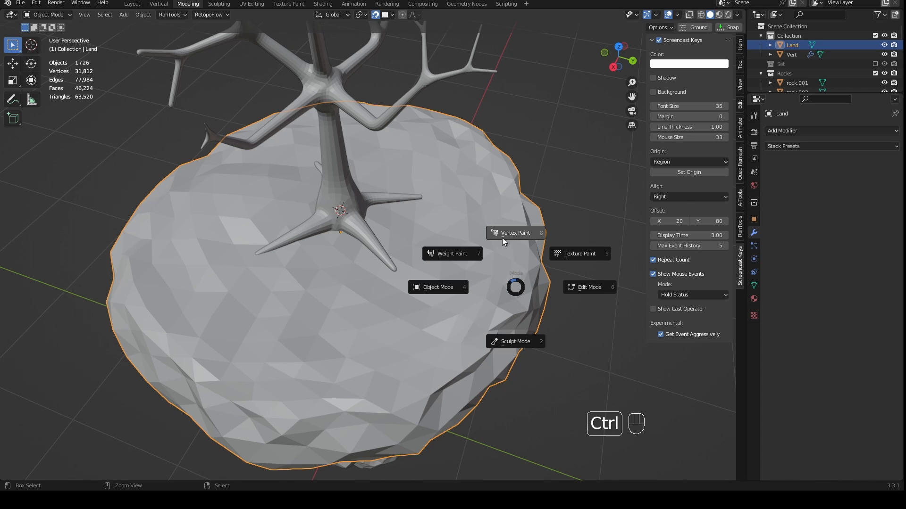
pyautogui.click(461, 255)
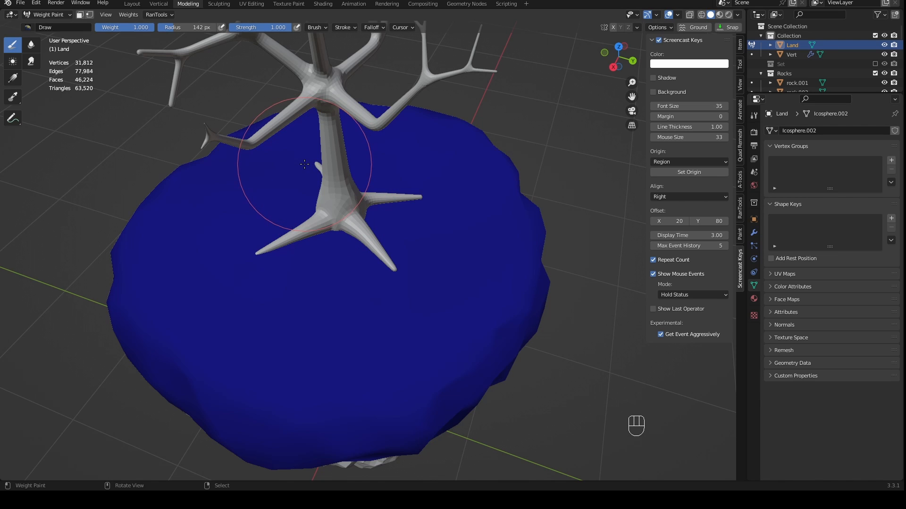
# - Paint weight 1.0 over the land's upper surface around the tree roots, leaving the outer rim and underside unpainted
pyautogui.moveTo(297, 168)
pyautogui.mouseDown()
pyautogui.moveTo(268, 174)
pyautogui.moveTo(202, 222)
pyautogui.moveTo(233, 303)
pyautogui.moveTo(471, 242)
pyautogui.moveTo(413, 139)
pyautogui.moveTo(283, 135)
pyautogui.moveTo(194, 155)
pyautogui.moveTo(184, 293)
pyautogui.moveTo(347, 352)
pyautogui.moveTo(330, 290)
pyautogui.moveTo(304, 317)
pyautogui.mouseUp()
pyautogui.moveTo(385, 308)
pyautogui.mouseDown()
pyautogui.moveTo(426, 261)
pyautogui.moveTo(410, 163)
pyautogui.moveTo(373, 125)
pyautogui.moveTo(222, 264)
pyautogui.mouseUp()
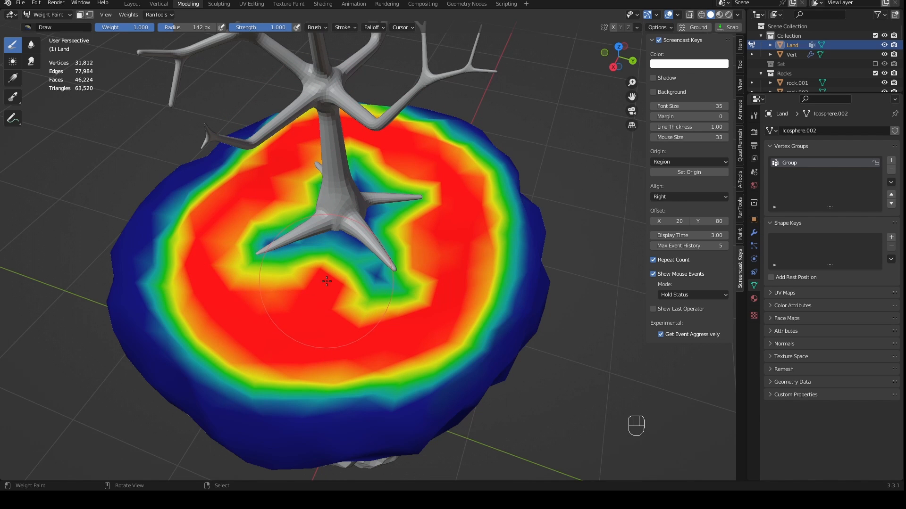
pyautogui.scroll(-1, 384, 299)
pyautogui.moveTo(376, 295); pyautogui.dragTo(432, 278, button='middle')
pyautogui.moveTo(378, 309)
pyautogui.mouseDown()
pyautogui.moveTo(337, 309)
pyautogui.moveTo(429, 316)
pyautogui.mouseUp()
pyautogui.moveTo(444, 312)
pyautogui.mouseDown(button='middle')
pyautogui.moveTo(411, 300)
pyautogui.moveTo(370, 316)
pyautogui.mouseUp(button='middle')
pyautogui.moveTo(381, 330); pyautogui.dragTo(434, 291)
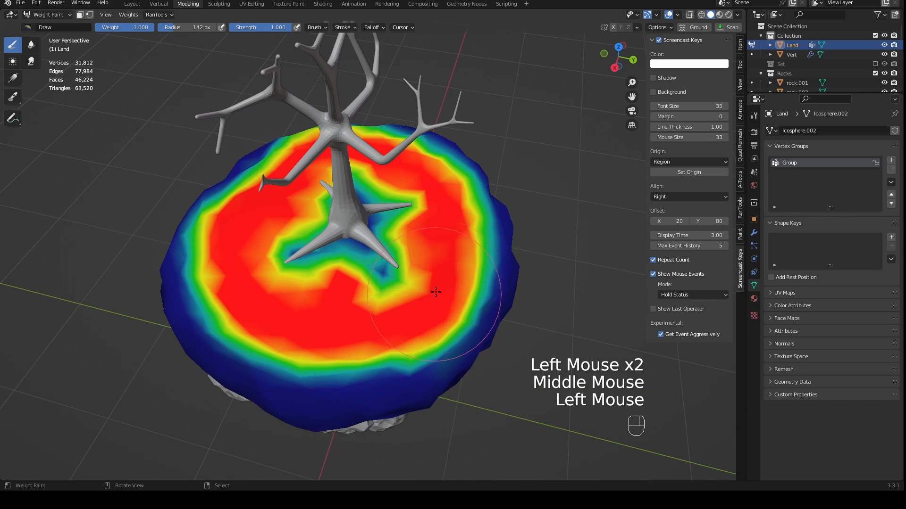
# - Return the land to Object Mode and place the 3D cursor in the empty space beside the island
pyautogui.scroll(-2, 380, 192)
pyautogui.moveTo(449, 269)
pyautogui.mouseDown(button='middle')
pyautogui.moveTo(381, 192)
pyautogui.moveTo(415, 156)
pyautogui.mouseUp(button='middle')
pyautogui.moveTo(383, 285)
pyautogui.keyDown('shift'); pyautogui.mouseDown(button='middle')
pyautogui.moveTo(381, 313)
pyautogui.moveTo(303, 292)
pyautogui.moveTo(468, 276)
pyautogui.moveTo(356, 288)
pyautogui.moveTo(372, 290)
pyautogui.mouseUp(button='middle'); pyautogui.keyUp('shift')
pyautogui.click(479, 304)
pyautogui.scroll(1, 482, 358)
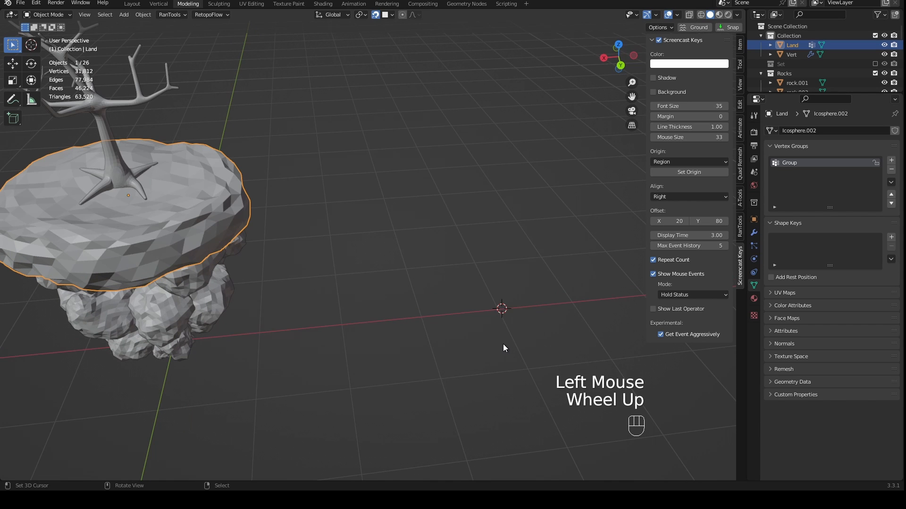
# - Add an ico sphere with 2 subdivisions and a 1 m radius at the 3D cursor
pyautogui.hotkey('shift', 'a')
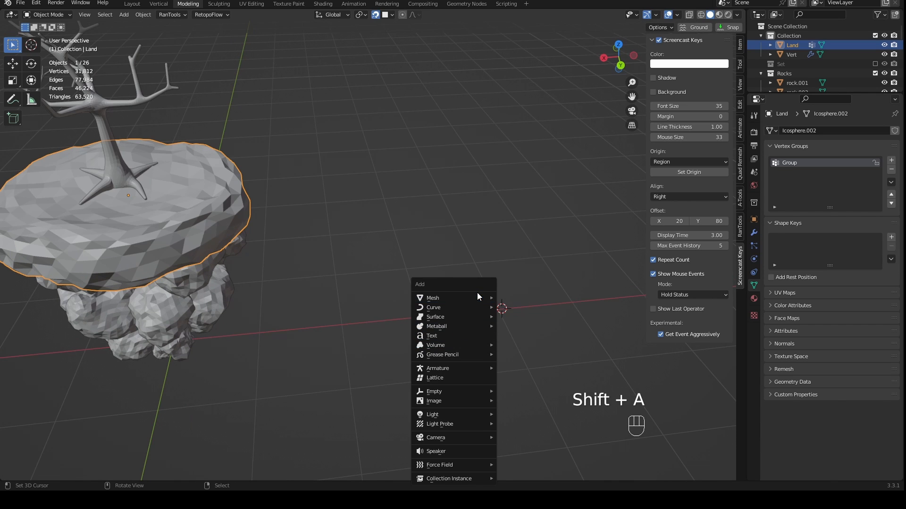
pyautogui.moveTo(474, 296)
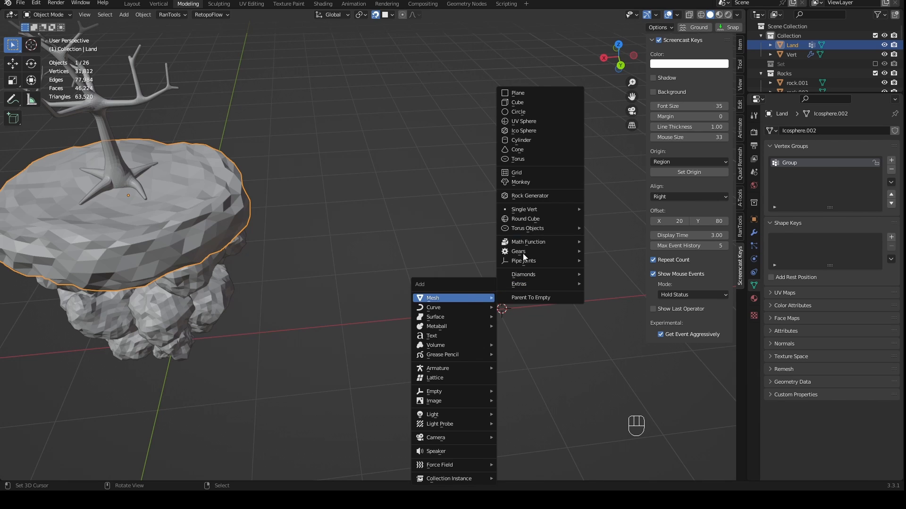
pyautogui.click(534, 130)
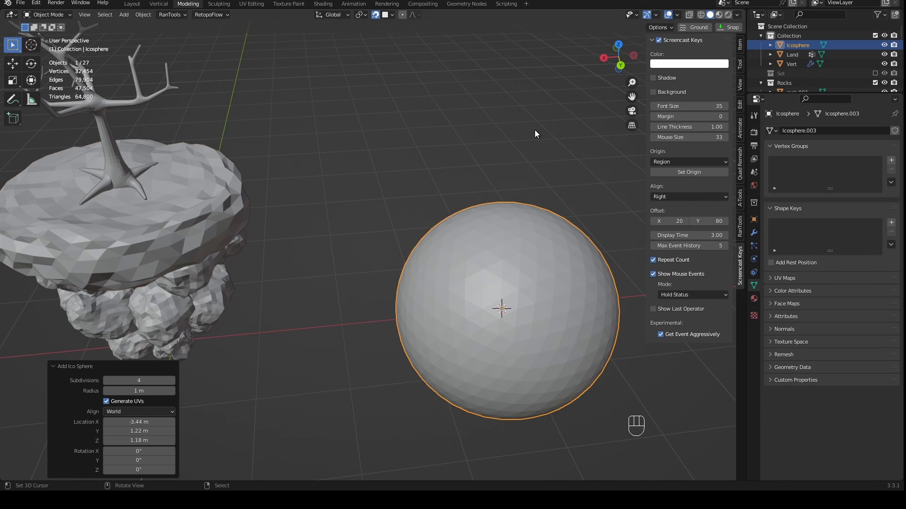
pyautogui.click(141, 377)
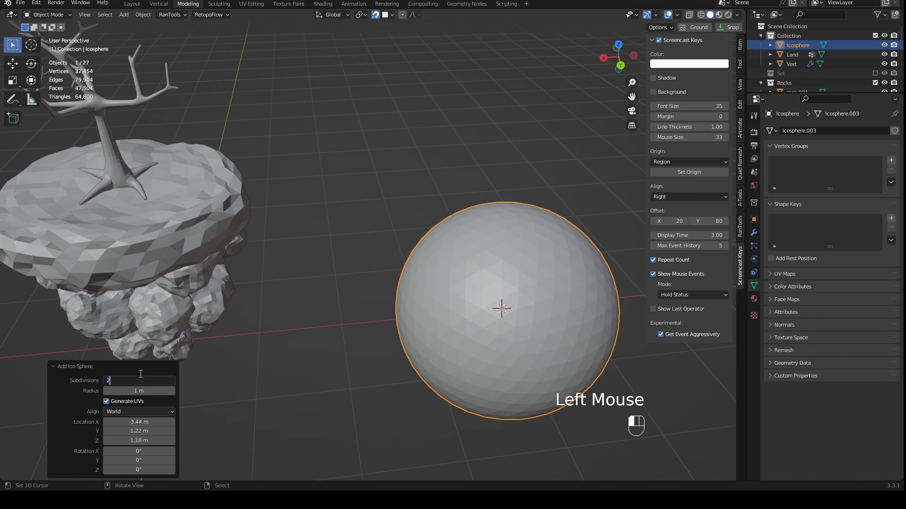
pyautogui.press('Return')
# - Enter Edit Mode on the ico sphere and select its lowest vertex from the bottom view
pyautogui.moveTo(330, 302); pyautogui.dragTo(438, 259, button='middle')
pyautogui.scroll(-2, 438, 259)
pyautogui.moveTo(274, 296); pyautogui.dragTo(442, 321, button='middle')
pyautogui.moveTo(477, 349); pyautogui.dragTo(510, 307, button='middle')
pyautogui.press('Tab')
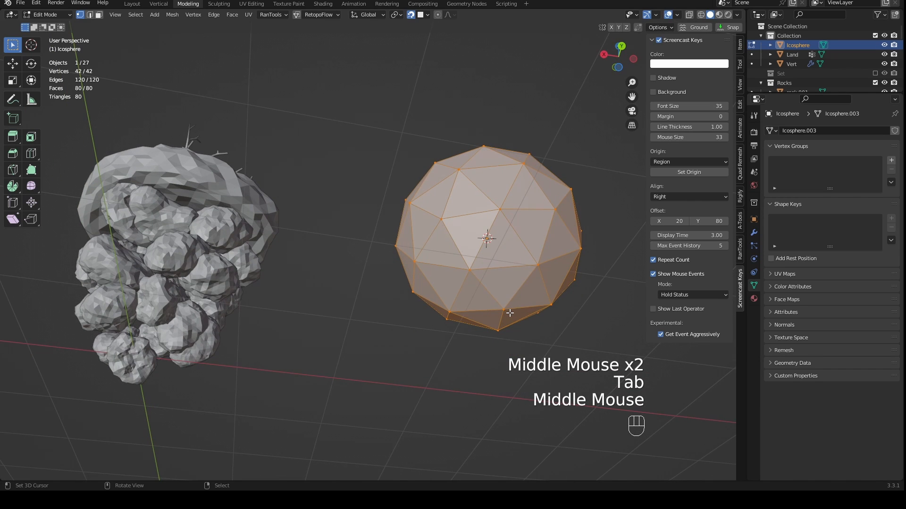
pyautogui.press('ctrl+KP_7')
pyautogui.press('1')
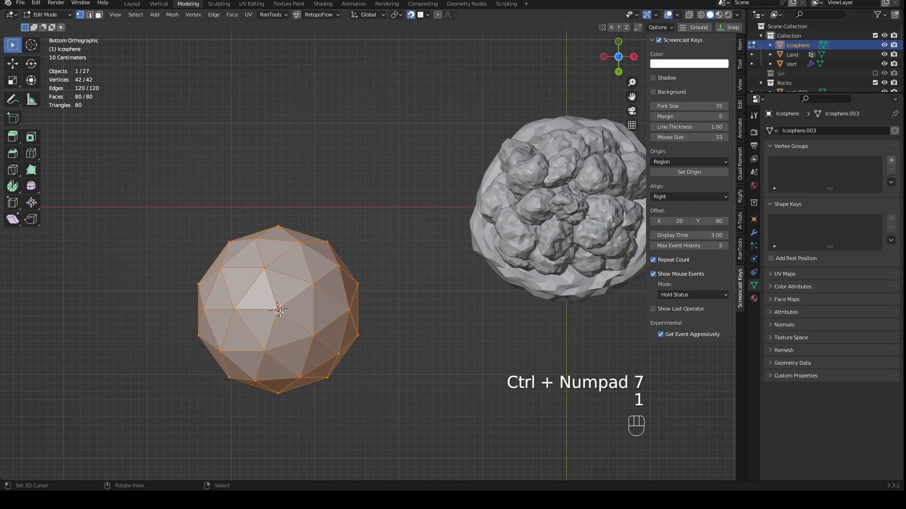
pyautogui.rightClick(279, 311)
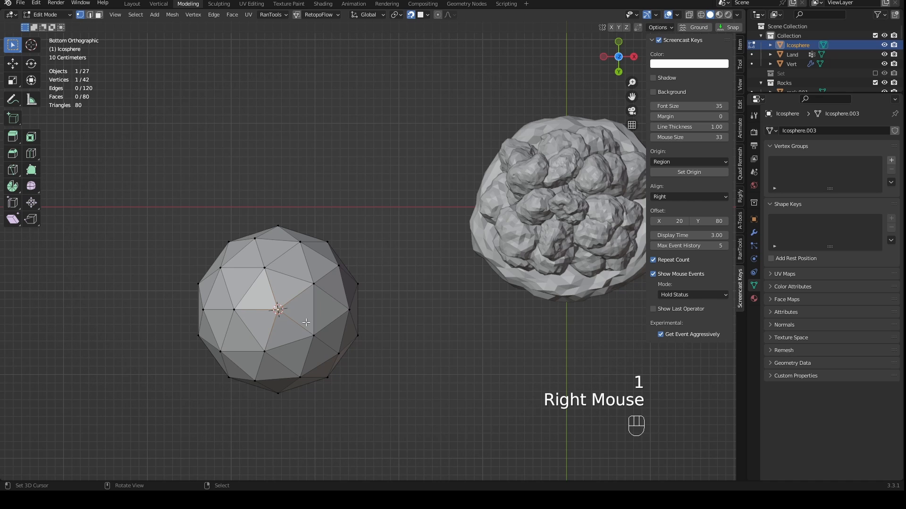
# - Turn off snapping and raise the lowest vertex about 0.92 m along Z with smooth proportional editing to flatten the sphere's underside
pyautogui.press('KP_1')
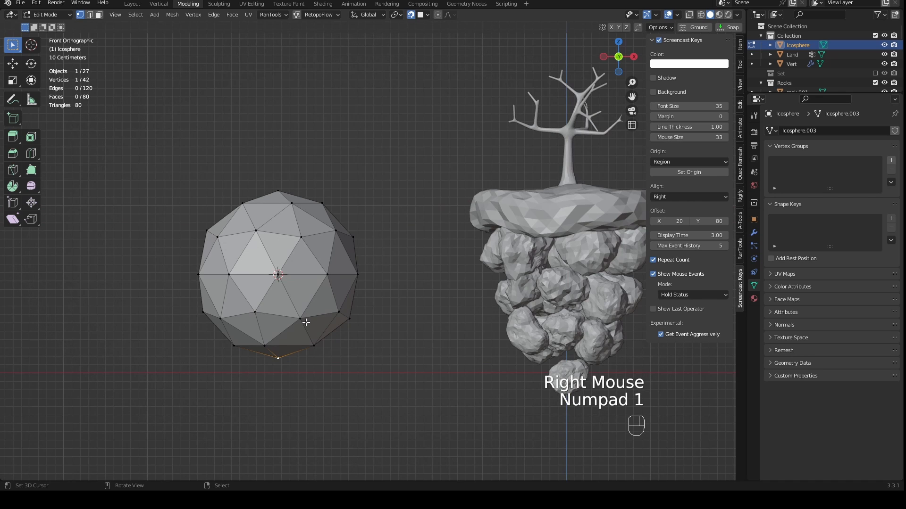
pyautogui.click(414, 16)
pyautogui.click(437, 14)
pyautogui.click(448, 15)
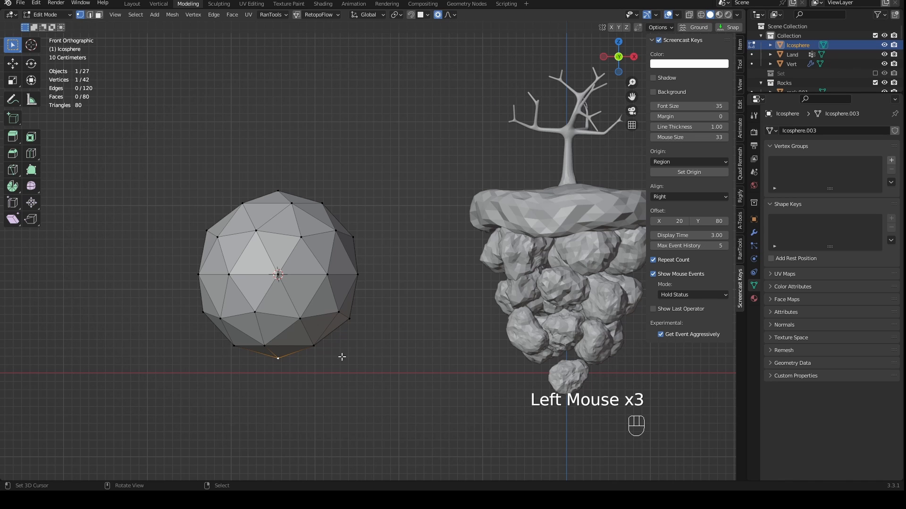
pyautogui.press('g')
pyautogui.press('z')
pyautogui.scroll(-4, 324, 358)
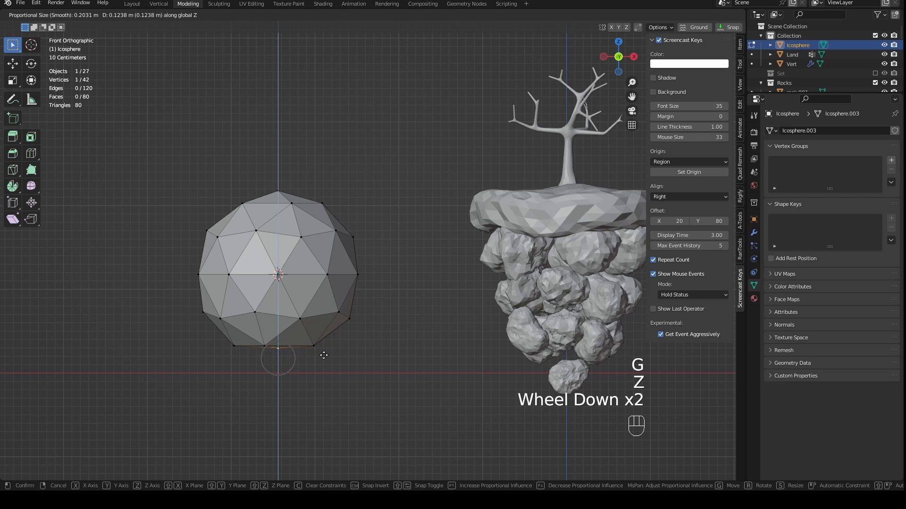
pyautogui.scroll(-9, 324, 355)
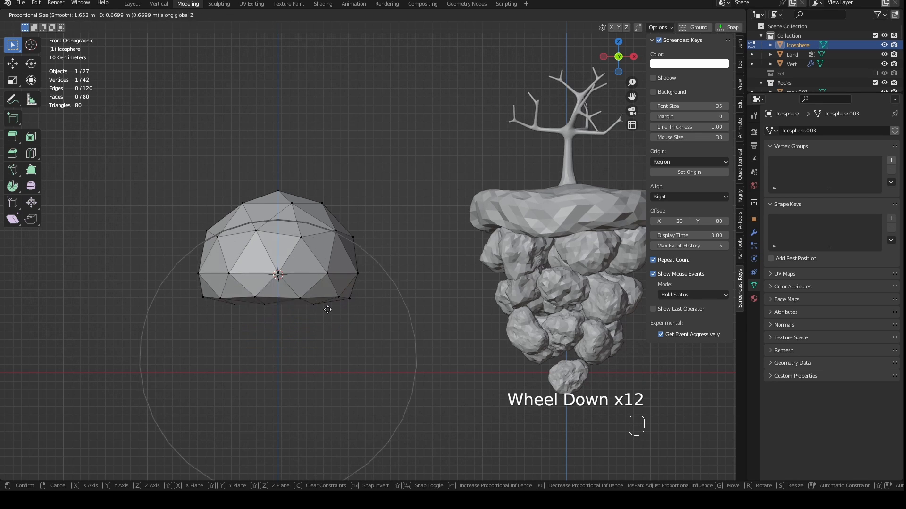
pyautogui.scroll(1, 329, 293)
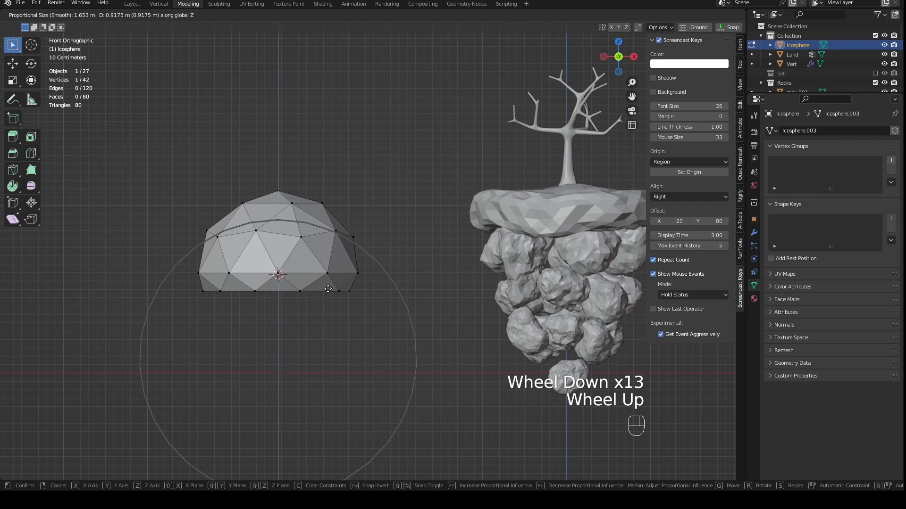
pyautogui.scroll(-2, 328, 289)
pyautogui.click(328, 289)
# - Select the five triangular faces around the centre of the cap's flat underside in face select mode
pyautogui.scroll(1, 330, 279)
pyautogui.moveTo(329, 278); pyautogui.dragTo(391, 215, button='middle')
pyautogui.press('3')
pyautogui.rightClick(363, 163)
pyautogui.keyDown('shift'); pyautogui.rightClick(320, 145); pyautogui.keyUp('shift')
pyautogui.keyDown('shift'); pyautogui.rightClick(297, 170); pyautogui.keyUp('shift')
pyautogui.keyDown('shift'); pyautogui.rightClick(323, 196); pyautogui.keyUp('shift')
pyautogui.keyDown('shift'); pyautogui.rightClick(359, 187); pyautogui.keyUp('shift')
pyautogui.moveTo(430, 249); pyautogui.dragTo(416, 267, button='middle')
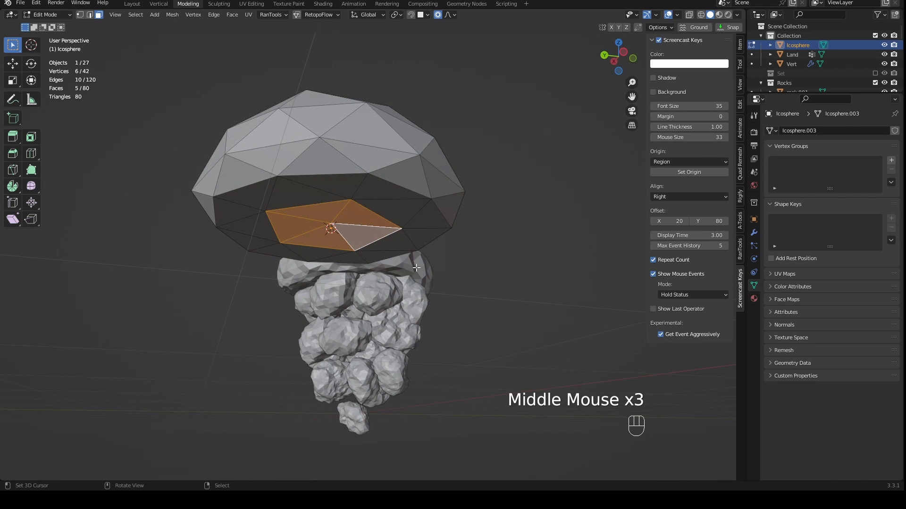
# - Turn off proportional editing and scale the five underside faces to about 0.575
pyautogui.press('KP_1')
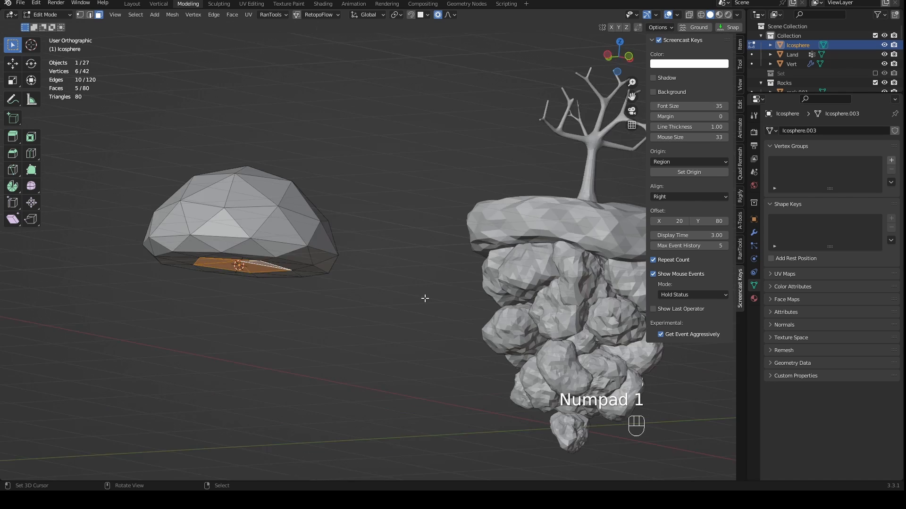
pyautogui.keyDown('shift'); pyautogui.moveTo(424, 300); pyautogui.dragTo(456, 304, button='middle'); pyautogui.keyUp('shift')
pyautogui.moveTo(455, 304); pyautogui.dragTo(489, 311, button='middle')
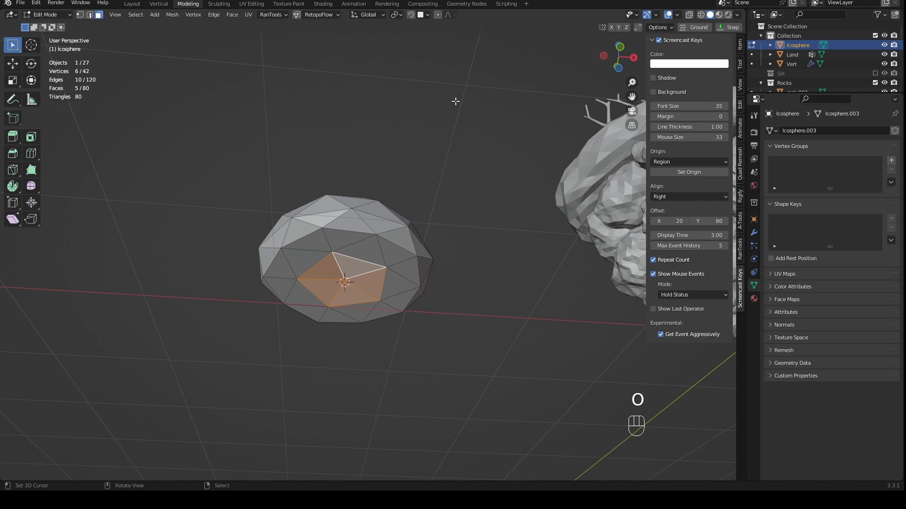
pyautogui.press('s')
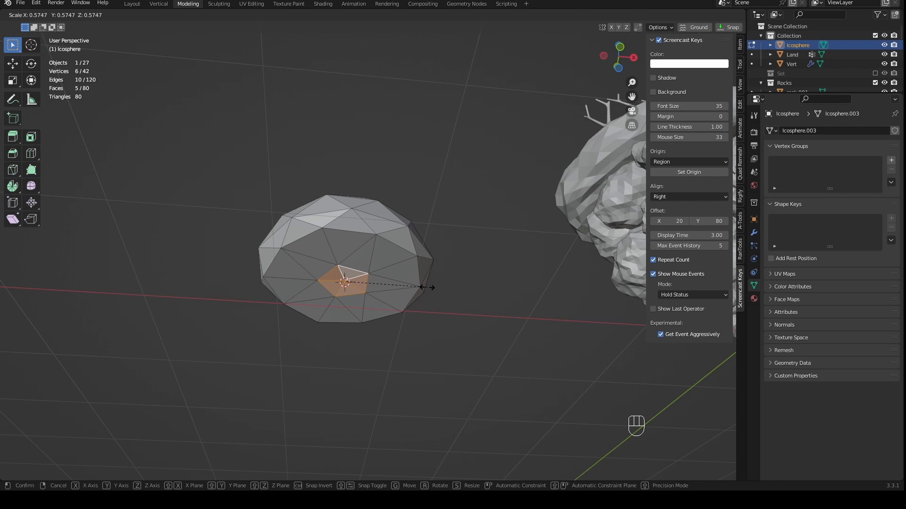
pyautogui.click(428, 288)
# - Extrude the five underside faces about 0.68 m downward to form the mushroom's stem
pyautogui.press('KP_1')
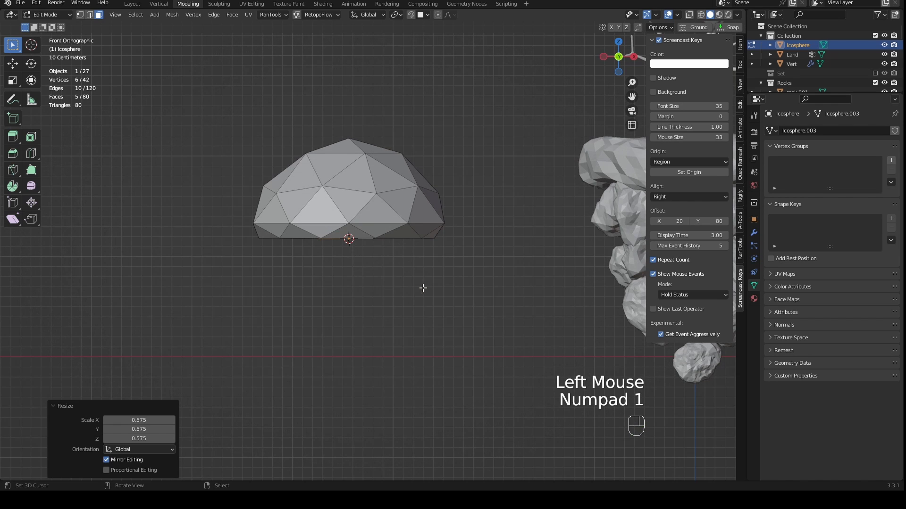
pyautogui.keyDown('shift'); pyautogui.moveTo(423, 288); pyautogui.dragTo(438, 270, button='middle'); pyautogui.keyUp('shift')
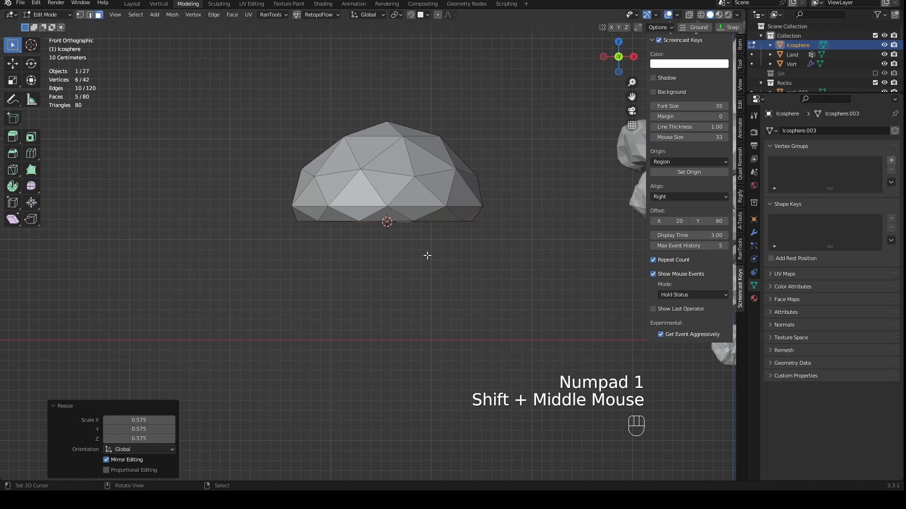
pyautogui.press('e')
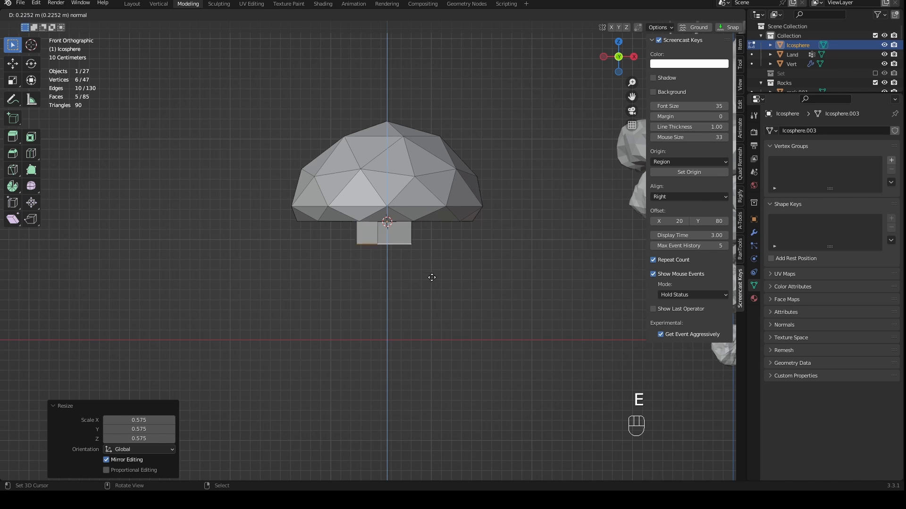
pyautogui.press('ctrl')
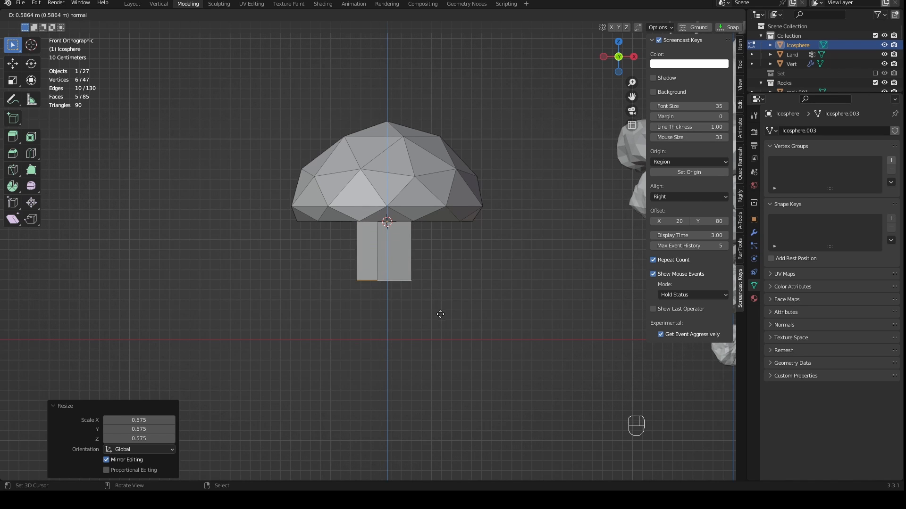
pyautogui.click(444, 323)
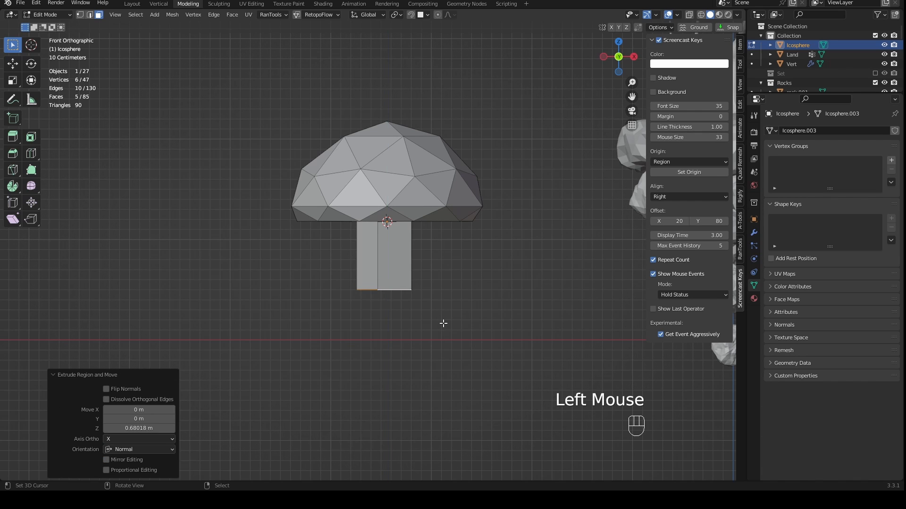
# - Save the file and scale the stem's bottom faces by about 1.74 to flare the base
pyautogui.hotkey('ctrl', 's')
pyautogui.press('s')
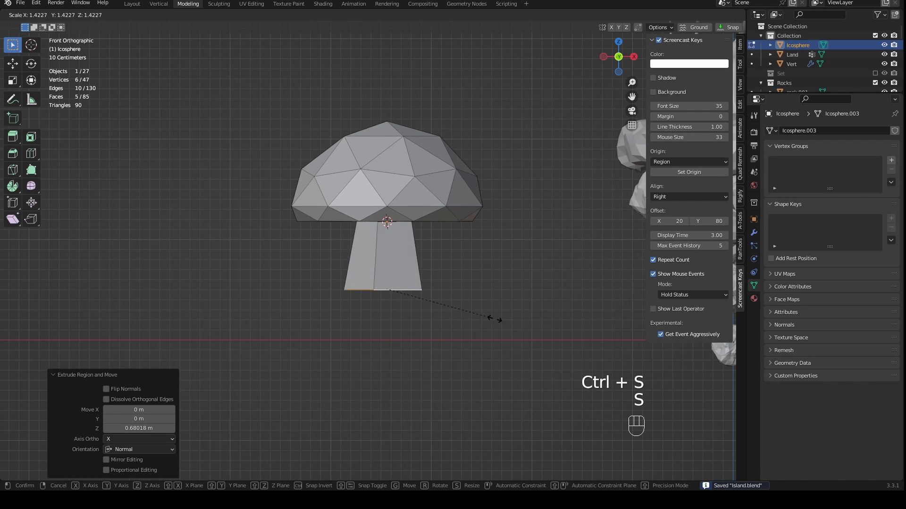
pyautogui.click(533, 312)
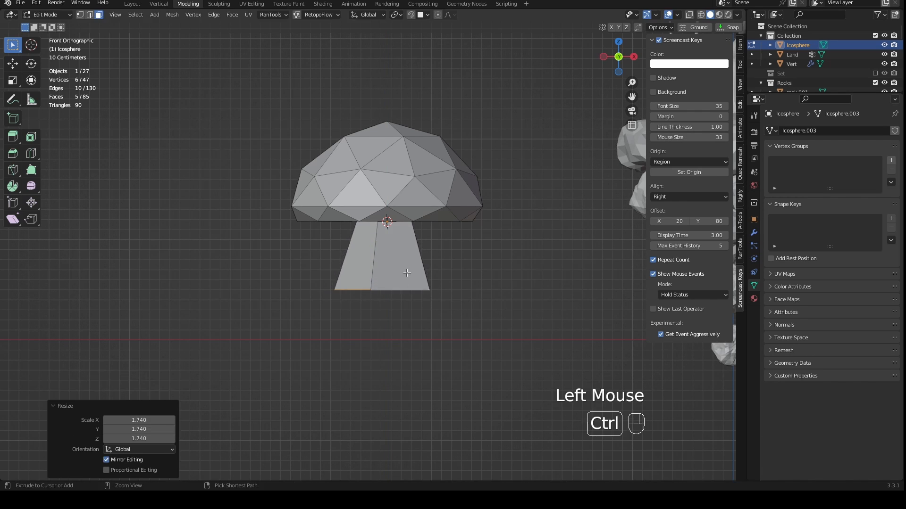
# - Add a single centred loop cut around the mushroom's stem
pyautogui.hotkey('ctrl', 'r')
pyautogui.rightClick(398, 253)
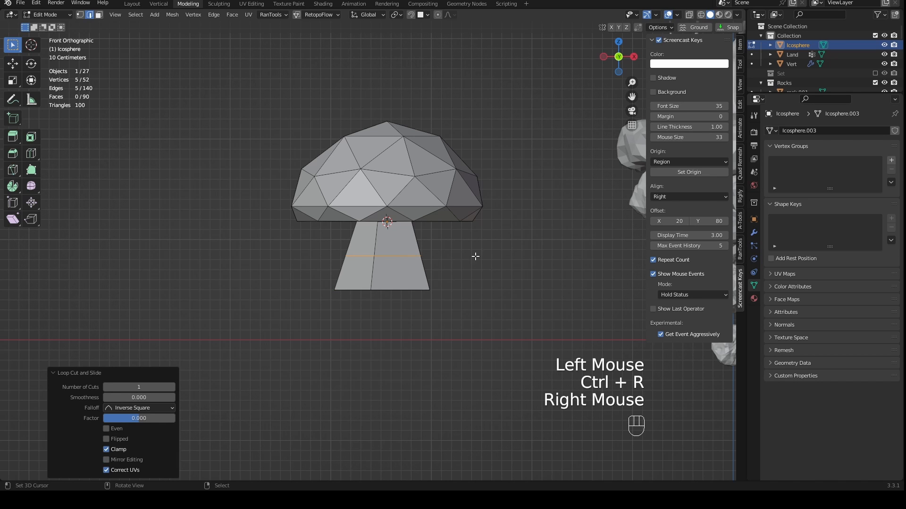
pyautogui.moveTo(522, 255); pyautogui.dragTo(430, 249, button='middle')
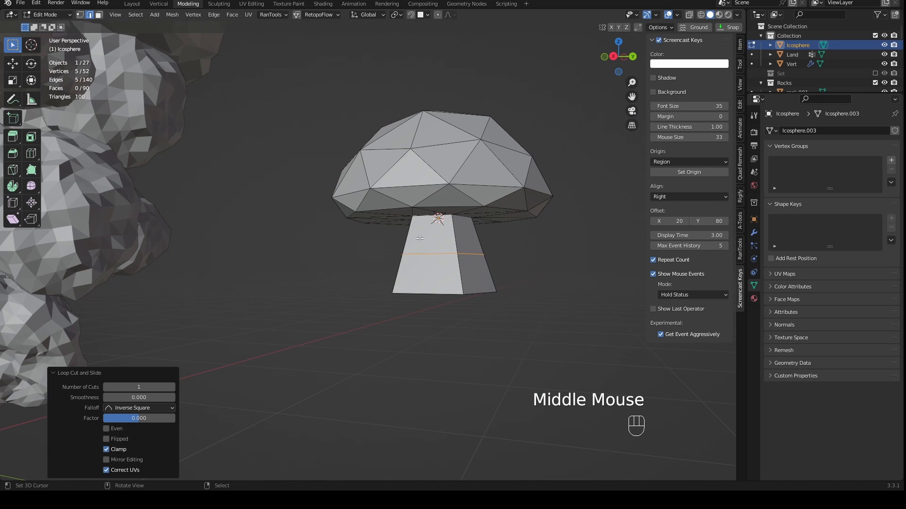
# - Scale the stem's middle edge loop inward and slide it along the stem by a factor of about 0.158
pyautogui.moveTo(382, 264); pyautogui.dragTo(478, 257, button='middle')
pyautogui.press('s')
pyautogui.click(491, 271)
pyautogui.press('g')
pyautogui.press('g')
pyautogui.click(486, 255)
# - Bevel the stem's edge loop with 1 segment and a width of about 0.176 m, and return to Object Mode
pyautogui.scroll(2, 483, 256)
pyautogui.hotkey('ctrl', 'b')
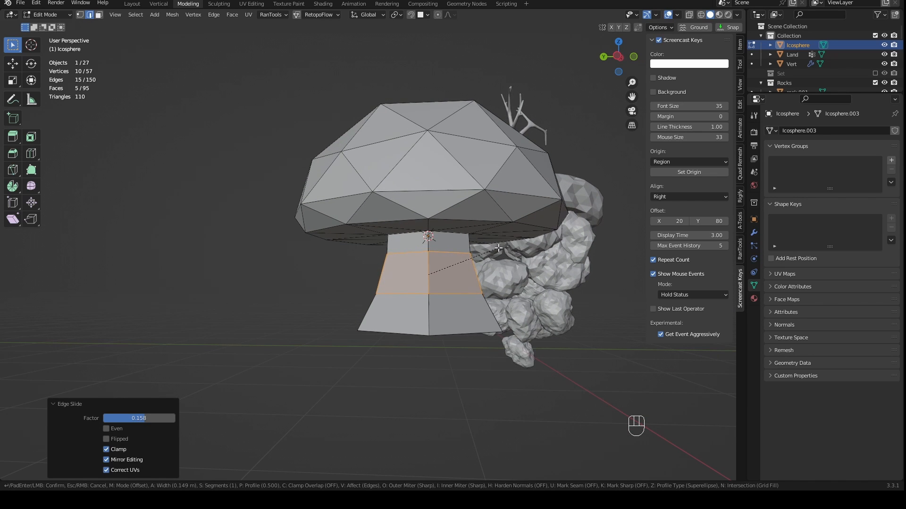
pyautogui.scroll(1, 508, 245)
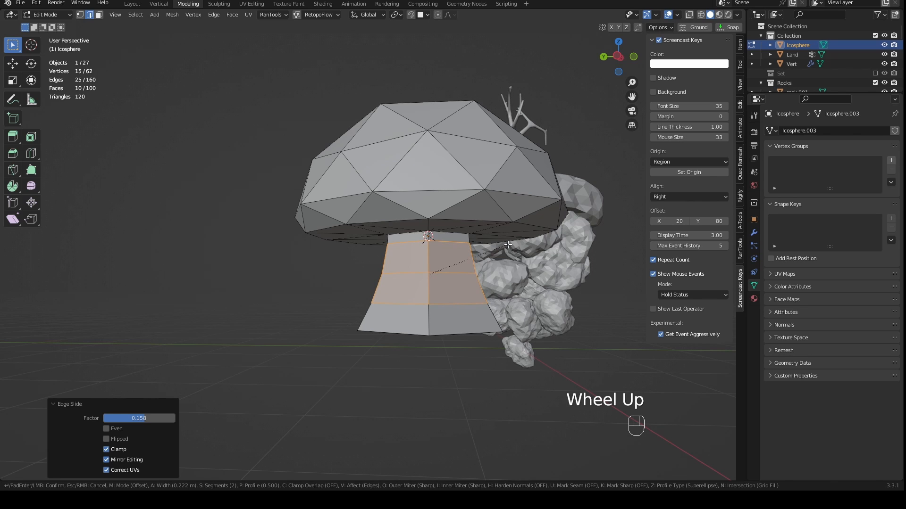
pyautogui.scroll(-1, 507, 245)
pyautogui.scroll(2, 508, 244)
pyautogui.scroll(-2, 507, 244)
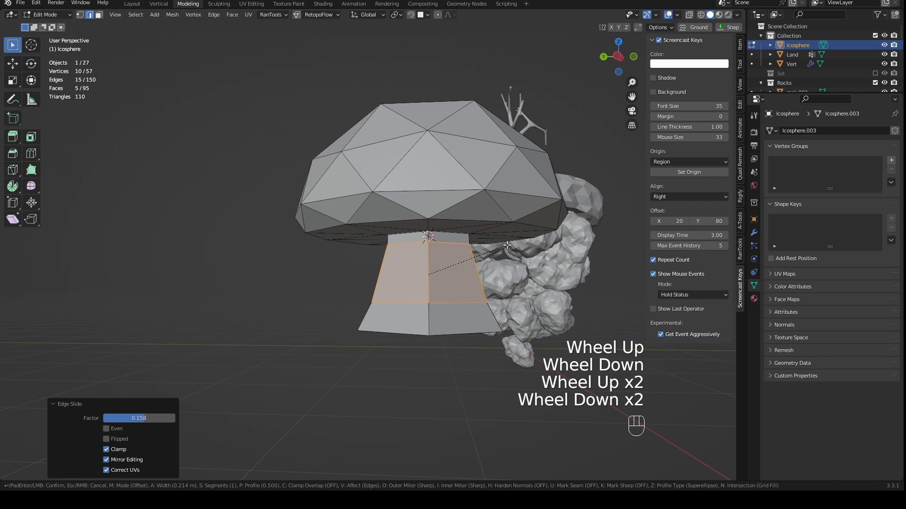
pyautogui.scroll(1, 506, 245)
pyautogui.scroll(-1, 506, 245)
pyautogui.click(503, 248)
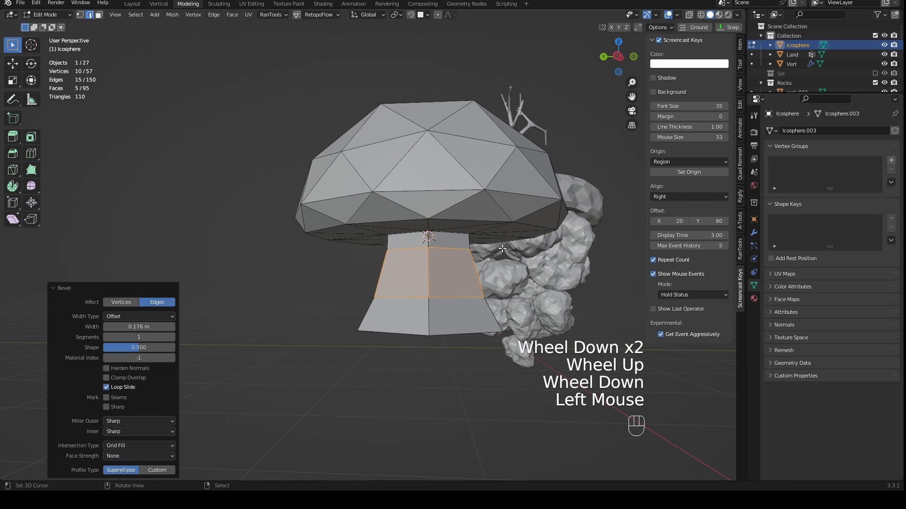
pyautogui.moveTo(501, 250); pyautogui.dragTo(459, 291, button='middle')
pyautogui.scroll(-3, 489, 285)
pyautogui.press('Tab')
# - Rename the Icosphere object as Mushroom 1
pyautogui.moveTo(460, 292); pyautogui.dragTo(538, 257, button='middle')
pyautogui.scroll(2, 527, 316)
pyautogui.moveTo(538, 258); pyautogui.dragTo(476, 283, button='middle')
pyautogui.scroll(-3, 493, 305)
pyautogui.doubleClick(796, 44)
pyautogui.write('Mushroom')
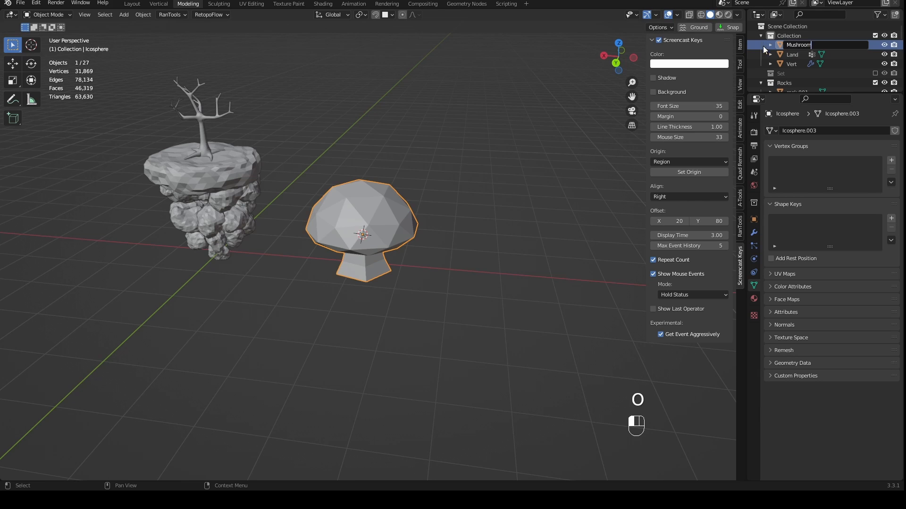
pyautogui.press('Return')
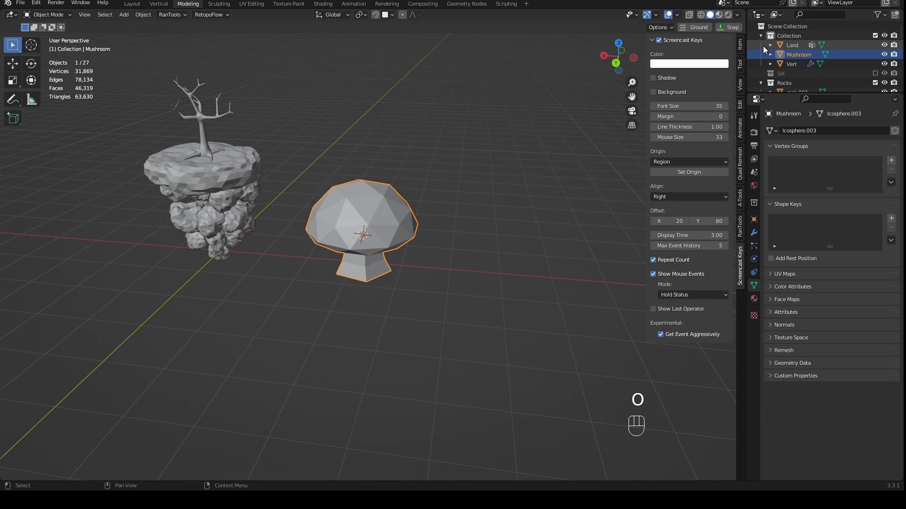
pyautogui.doubleClick(795, 54)
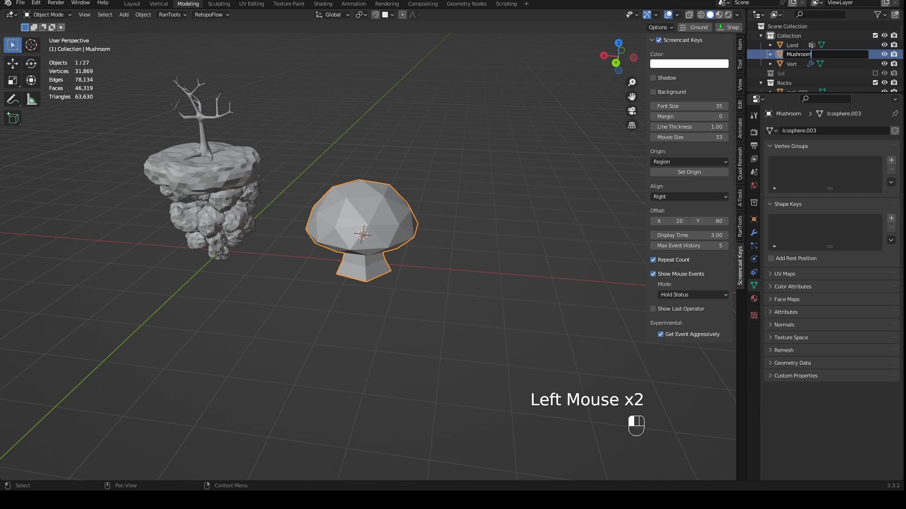
pyautogui.press('Return')
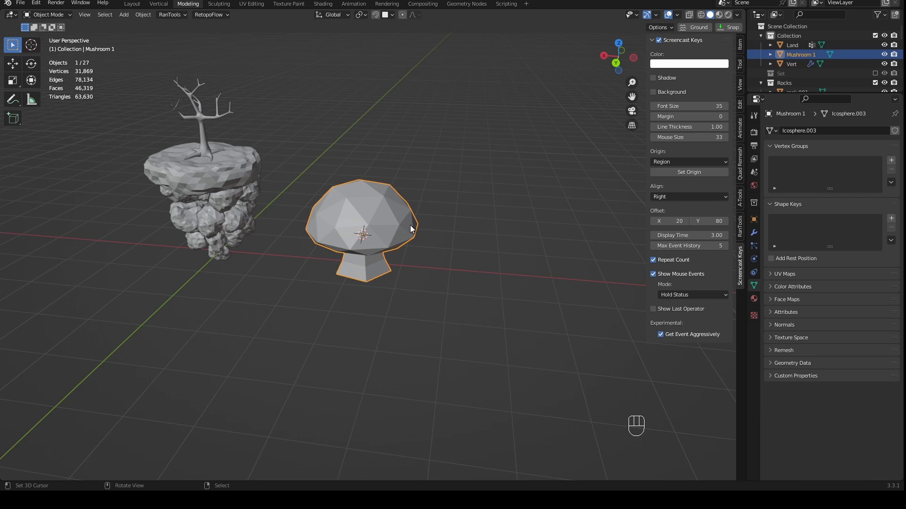
# - Move Mushroom 1 into a new collection named Mushrooms
pyautogui.scroll(2, 410, 225)
pyautogui.press('KP_1')
pyautogui.press('m')
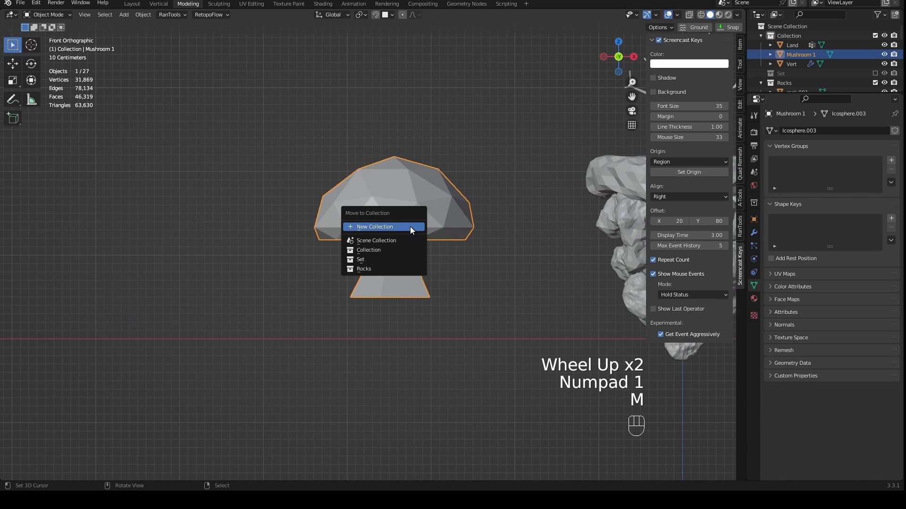
pyautogui.click(383, 227)
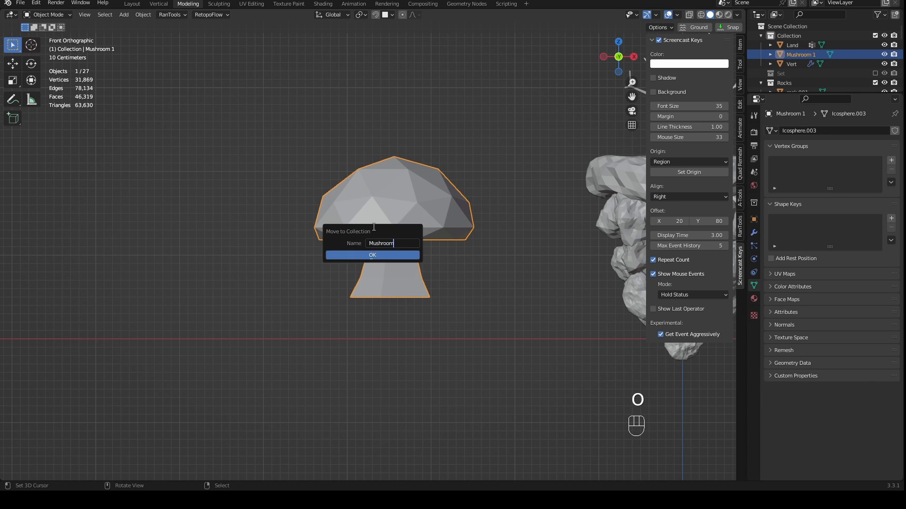
pyautogui.click(351, 255)
pyautogui.moveTo(353, 257); pyautogui.dragTo(423, 255, button='middle')
# - In Edit Mode, select the centre vertex on the underside of the mushroom's stem and snap the 3D cursor to it
pyautogui.scroll(2, 457, 250)
pyautogui.scroll(2, 403, 255)
pyautogui.scroll(1, 425, 254)
pyautogui.press('KP_1')
pyautogui.press('Tab')
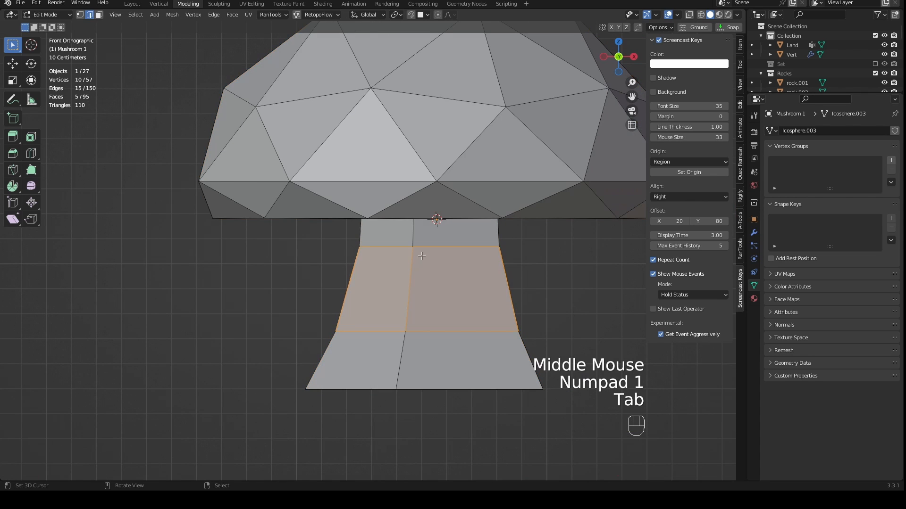
pyautogui.press('a')
pyautogui.keyDown('shift'); pyautogui.moveTo(508, 259); pyautogui.dragTo(477, 233, button='middle'); pyautogui.keyUp('shift')
pyautogui.press('1')
pyautogui.rightClick(447, 302)
pyautogui.moveTo(447, 302); pyautogui.dragTo(517, 257, button='middle')
pyautogui.scroll(1, 516, 258)
pyautogui.hotkey('shift', 's')
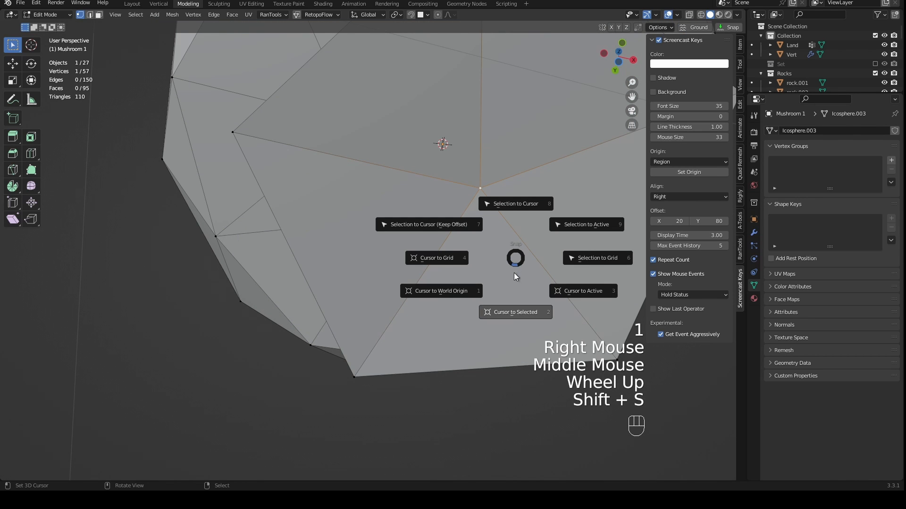
pyautogui.click(512, 315)
# - Return to Object Mode and set the mushroom's origin to the 3D cursor at the stem's base
pyautogui.moveTo(511, 315); pyautogui.dragTo(507, 293, button='middle')
pyautogui.scroll(-3, 524, 281)
pyautogui.scroll(-2, 507, 293)
pyautogui.press('Tab')
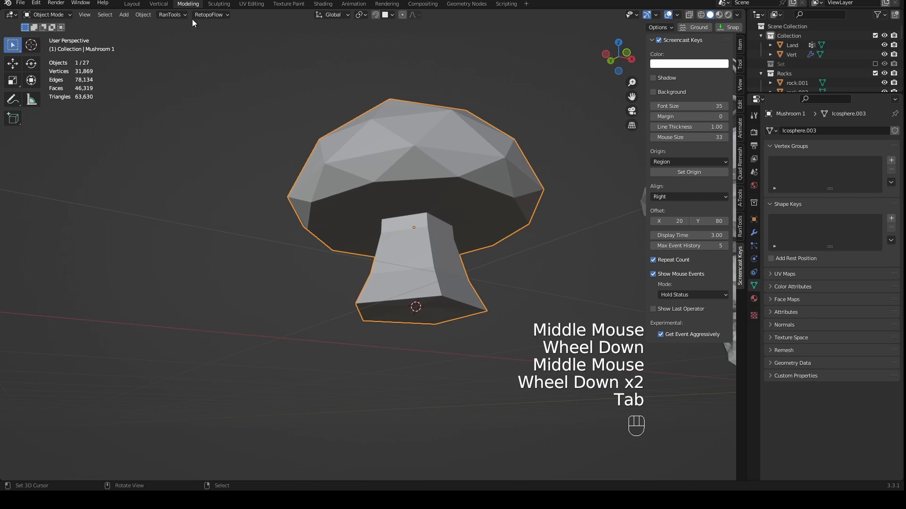
pyautogui.click(145, 18)
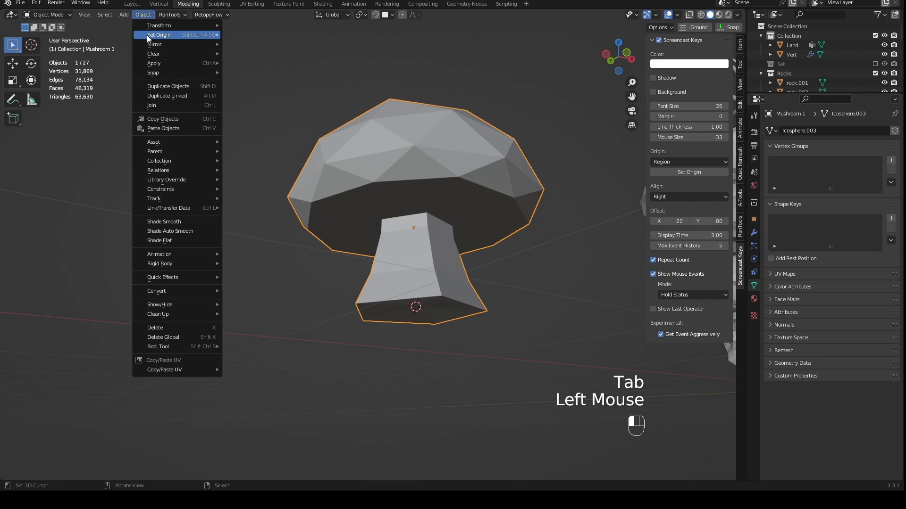
pyautogui.moveTo(160, 35)
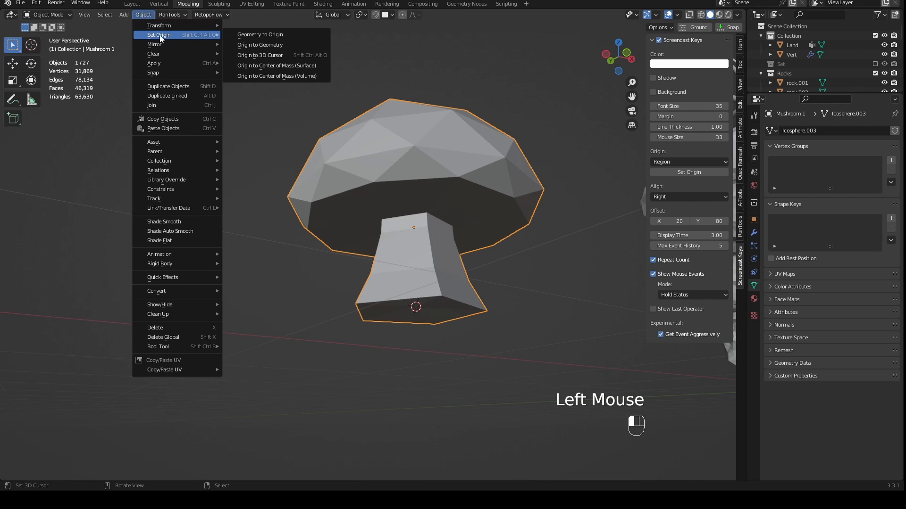
pyautogui.click(256, 57)
pyautogui.moveTo(415, 198); pyautogui.dragTo(448, 225, button='middle')
pyautogui.press('KP_1')
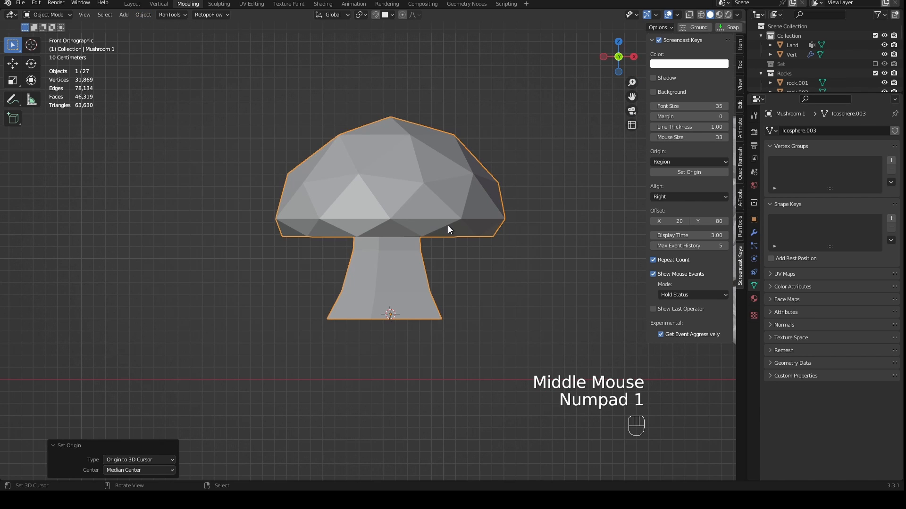
# - Scale the mushroom down uniformly to about 0.168 and save the file
pyautogui.scroll(-4, 390, 319)
pyautogui.scroll(-2, 394, 319)
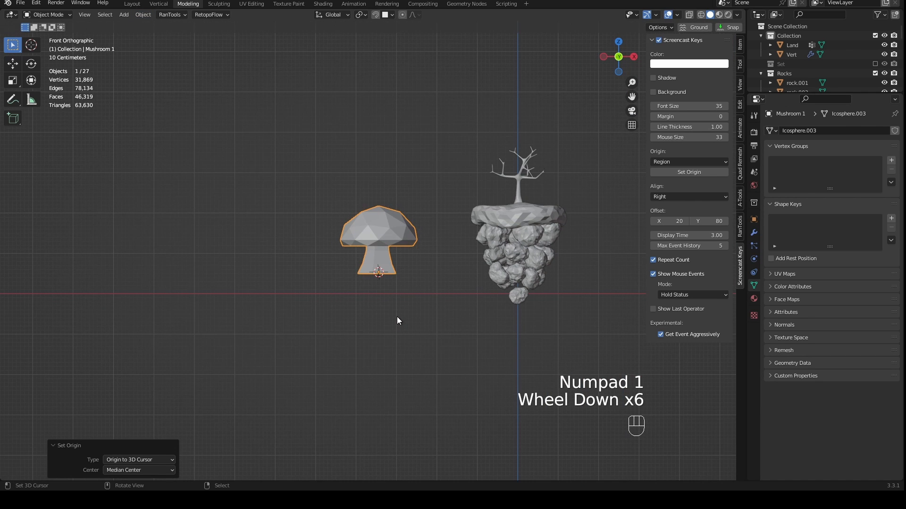
pyautogui.press('s')
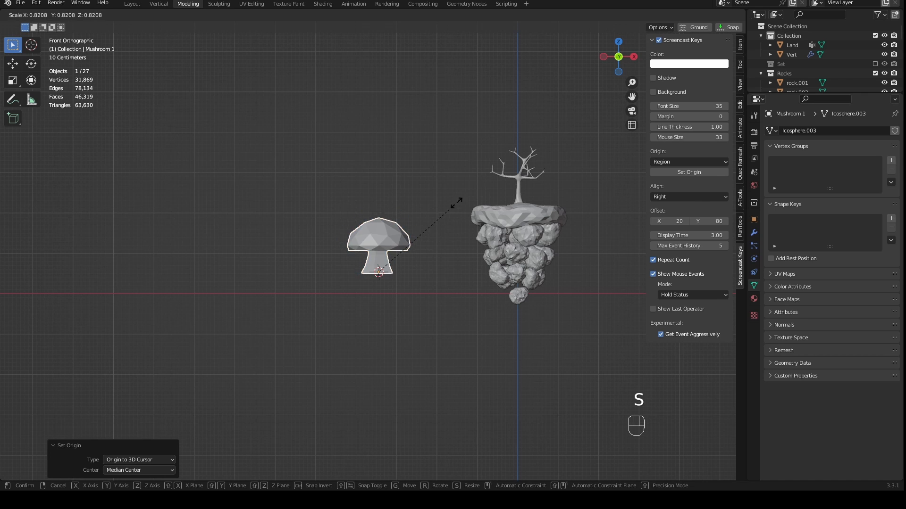
pyautogui.click(393, 256)
pyautogui.scroll(2, 396, 283)
pyautogui.keyDown('shift'); pyautogui.moveTo(401, 322); pyautogui.dragTo(380, 280, button='middle'); pyautogui.keyUp('shift')
pyautogui.scroll(3, 380, 280)
pyautogui.hotkey('ctrl', 's')
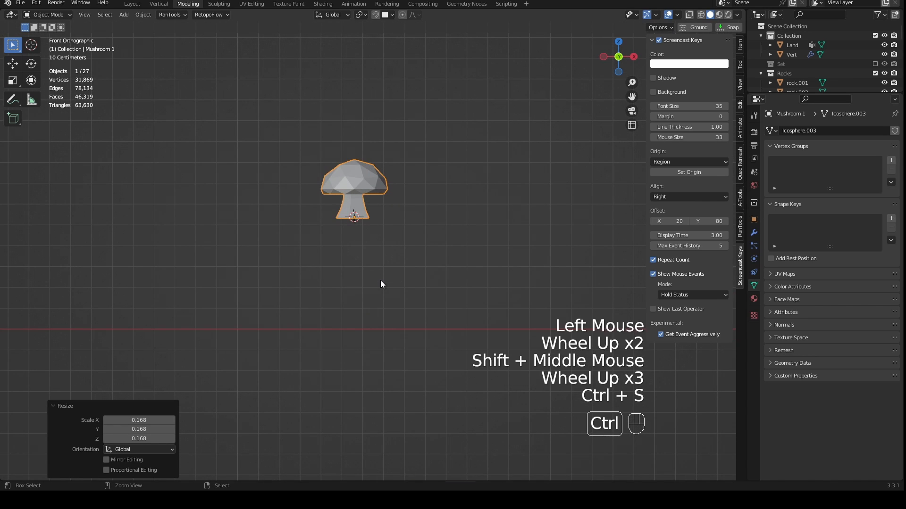
# - Apply the scale of Mushroom 1
pyautogui.hotkey('shift', 'a')
pyautogui.moveTo(380, 280)
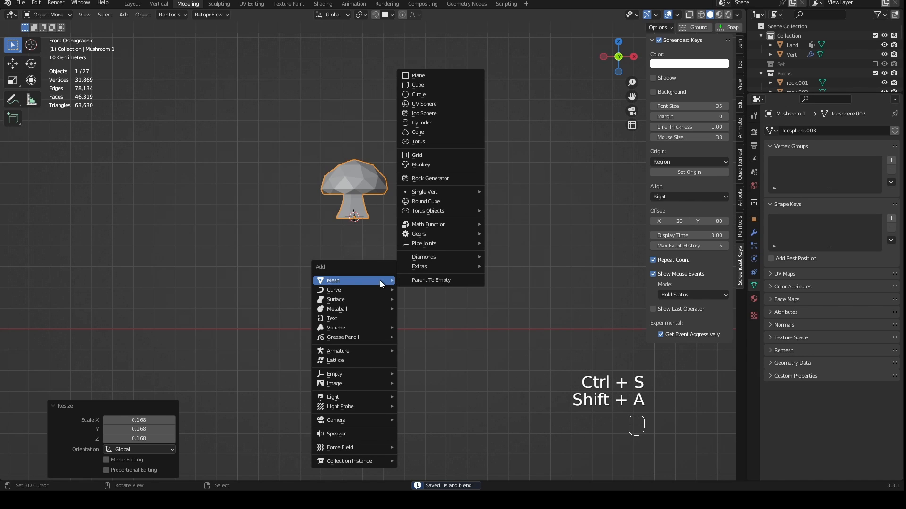
pyautogui.hotkey('ctrl', 'a')
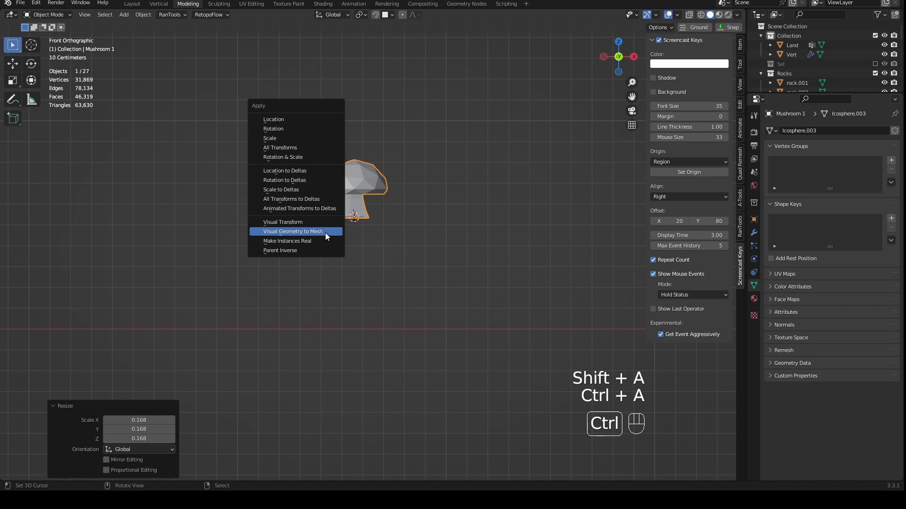
pyautogui.click(295, 141)
pyautogui.moveTo(359, 235); pyautogui.dragTo(471, 290, button='middle')
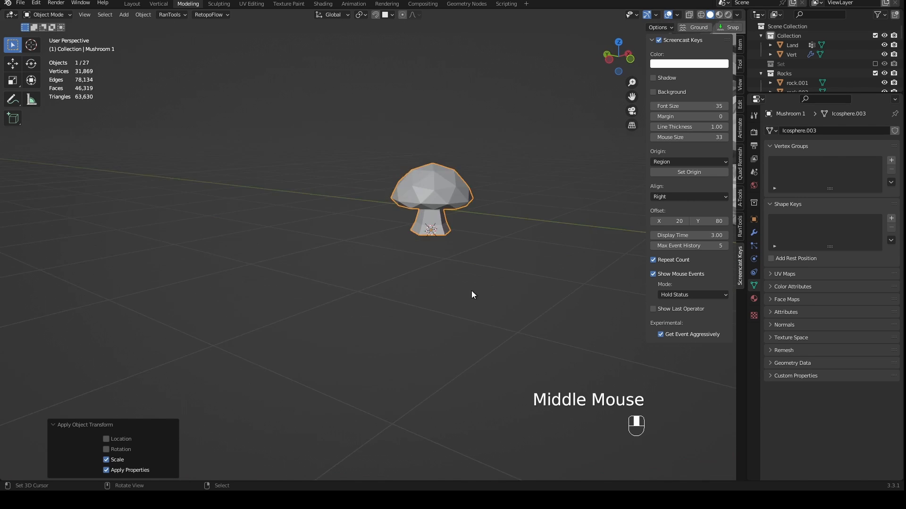
# - Add a particle system of type Hair to the Land object
pyautogui.scroll(-3, 473, 295)
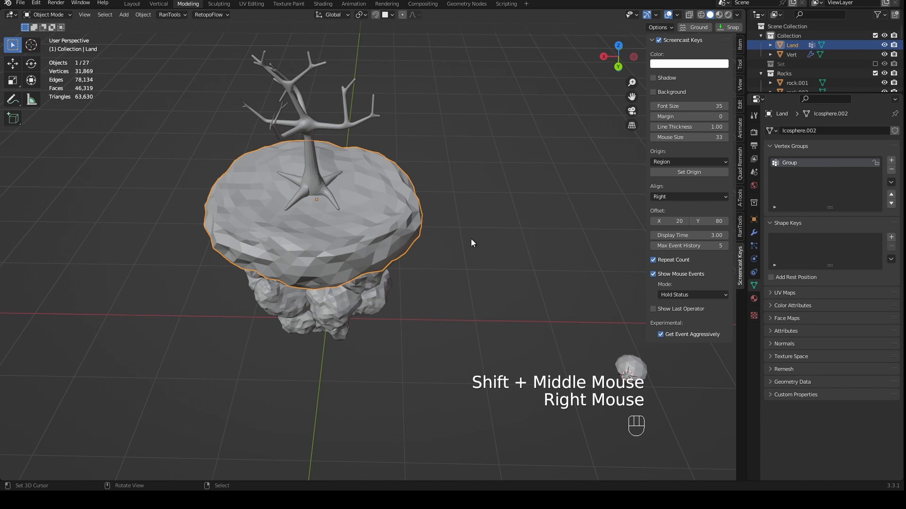
pyautogui.moveTo(427, 307); pyautogui.dragTo(389, 259, button='middle')
pyautogui.scroll(2, 390, 259)
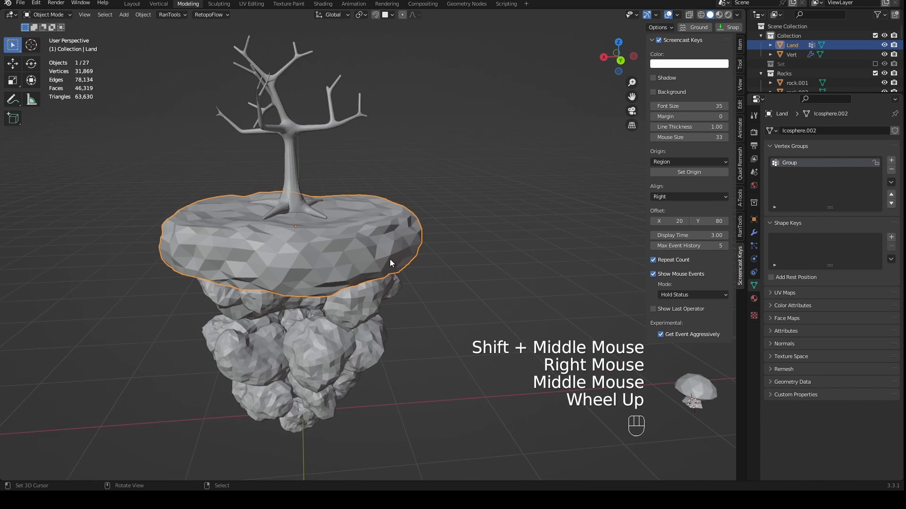
pyautogui.moveTo(302, 232); pyautogui.dragTo(519, 236, button='middle')
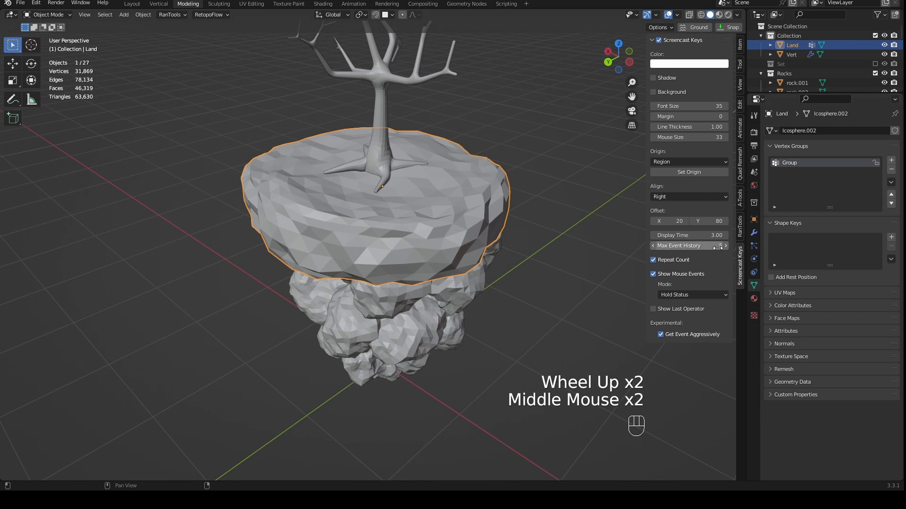
pyautogui.keyDown('shift'); pyautogui.moveTo(502, 179); pyautogui.dragTo(497, 227, button='middle'); pyautogui.keyUp('shift')
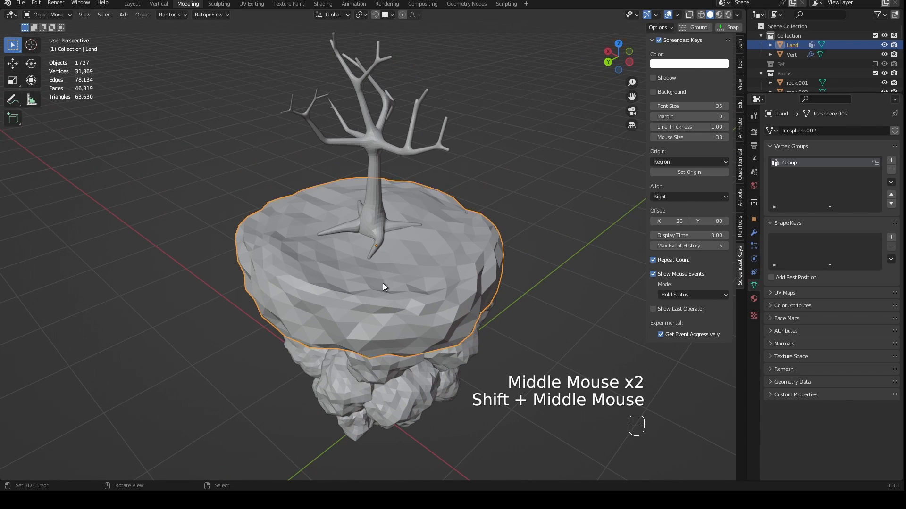
pyautogui.click(755, 245)
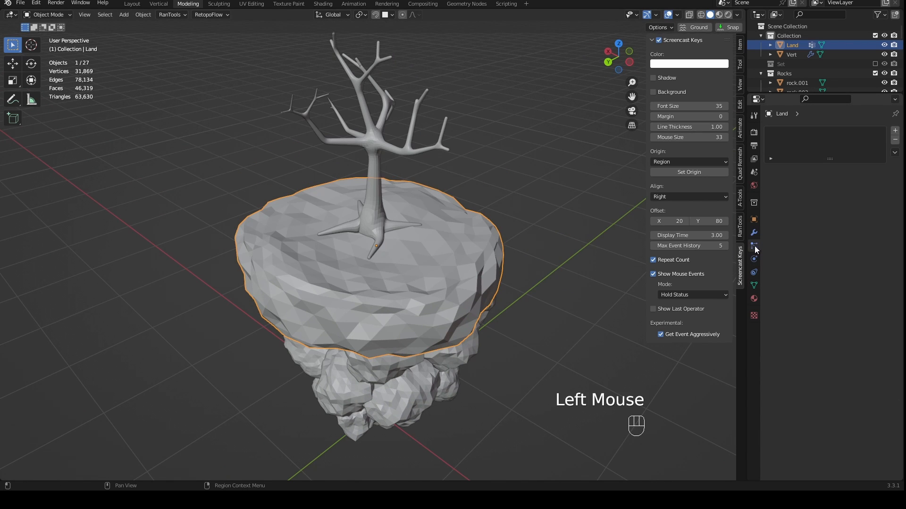
pyautogui.click(755, 246)
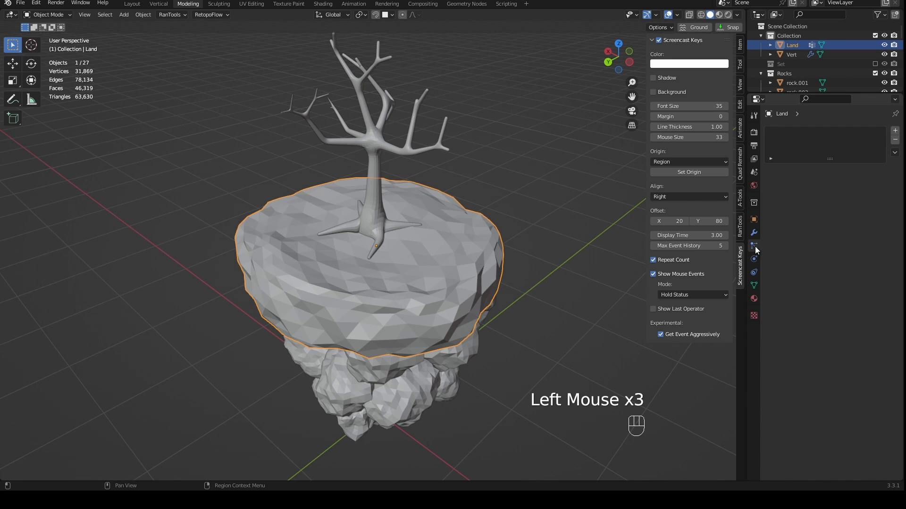
pyautogui.click(898, 132)
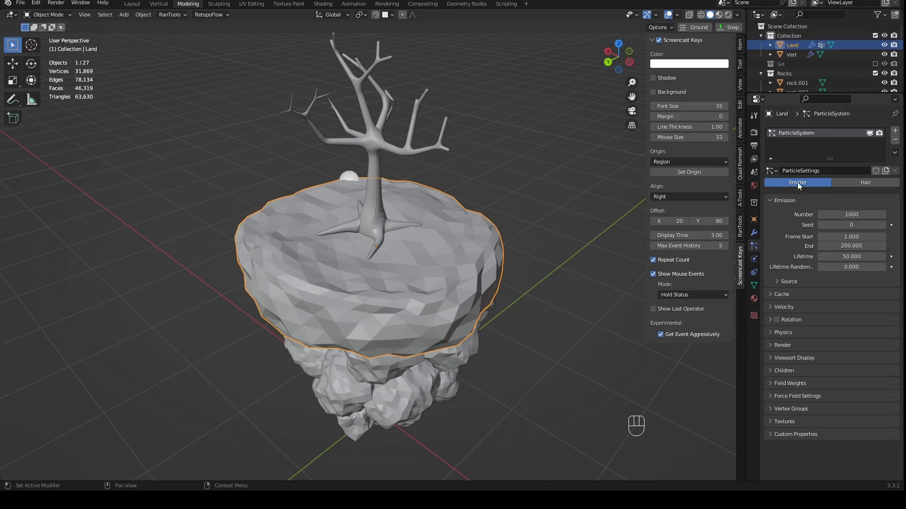
pyautogui.click(865, 183)
pyautogui.moveTo(415, 202); pyautogui.dragTo(370, 243, button='middle')
pyautogui.scroll(-6, 428, 256)
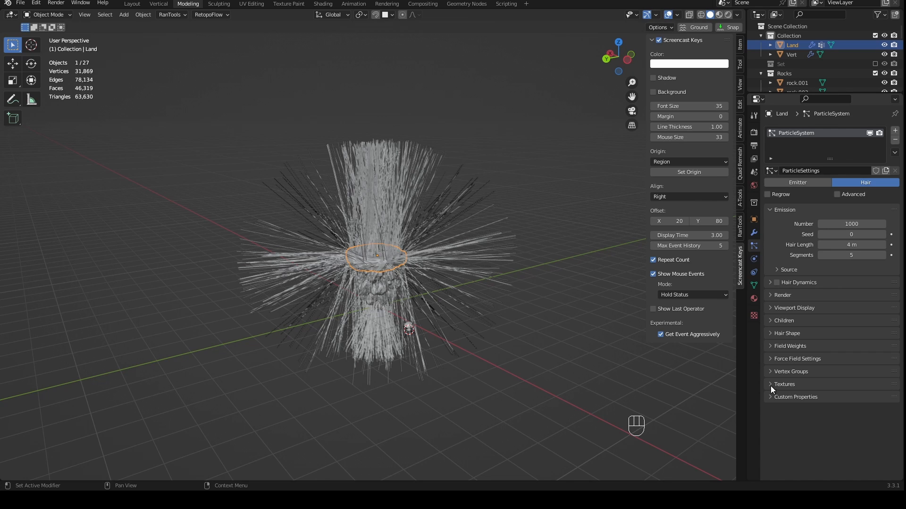
# - Assign the vertex group Group to both the Density and Length of Land's hair particles
pyautogui.click(771, 373)
pyautogui.click(836, 386)
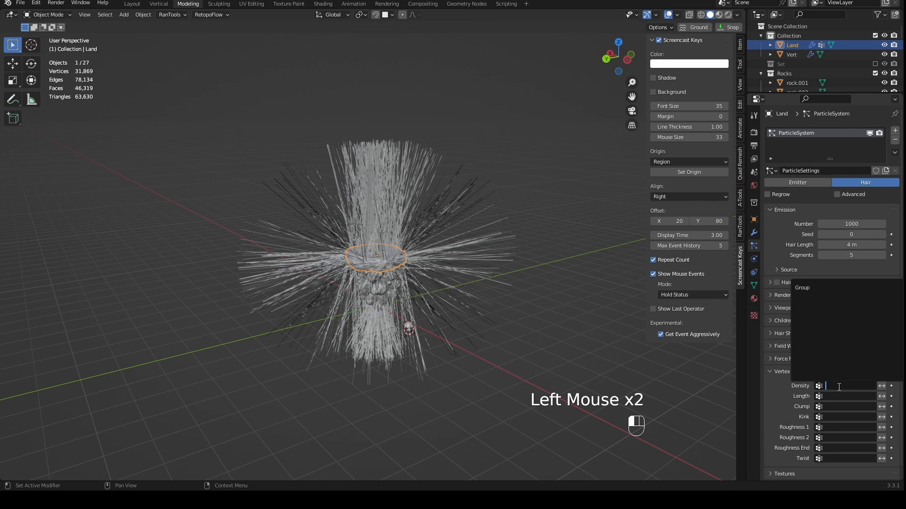
pyautogui.click(818, 288)
pyautogui.click(839, 395)
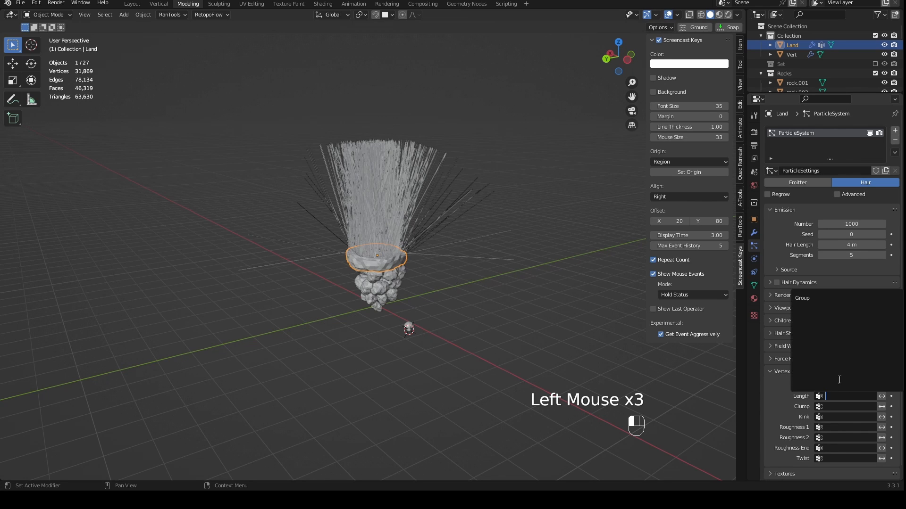
pyautogui.click(821, 301)
pyautogui.scroll(5, 565, 294)
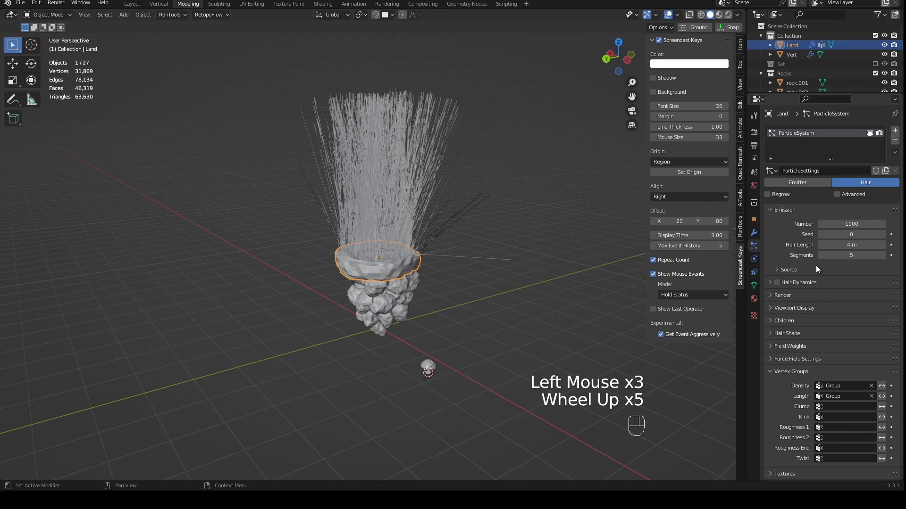
# - Render Land's particles as a Collection, using Mushrooms as the instance collection
pyautogui.click(774, 296)
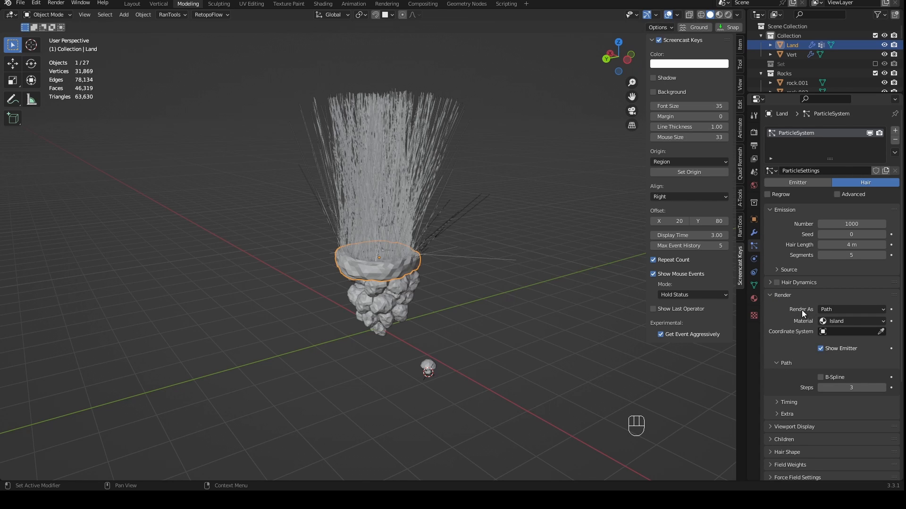
pyautogui.click(832, 310)
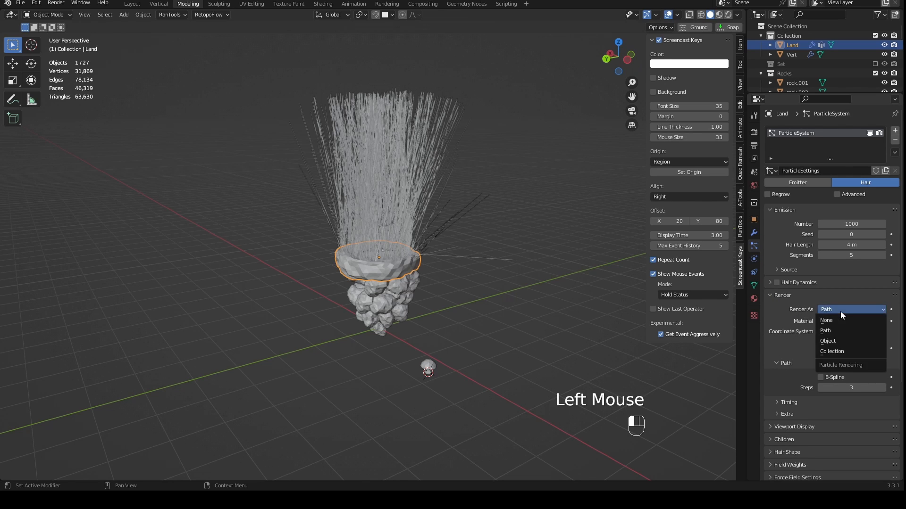
pyautogui.click(832, 350)
pyautogui.click(841, 379)
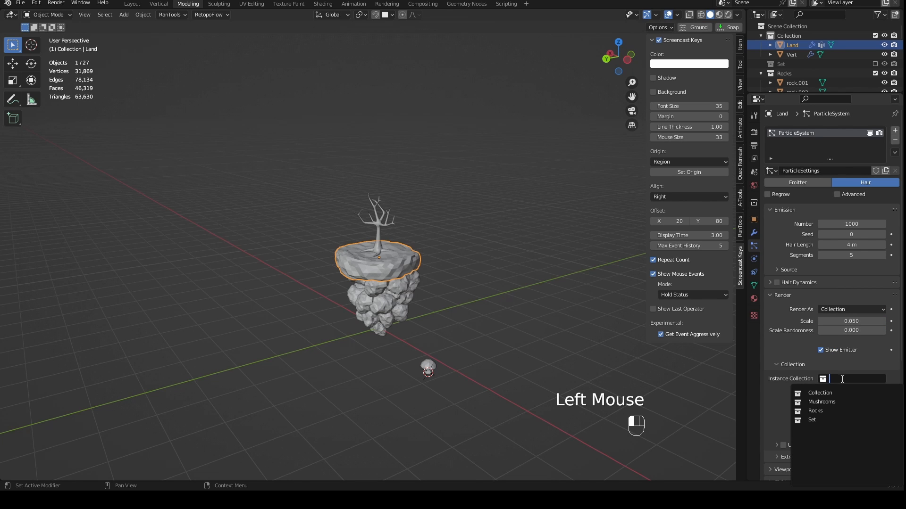
pyautogui.click(821, 402)
pyautogui.scroll(4, 506, 287)
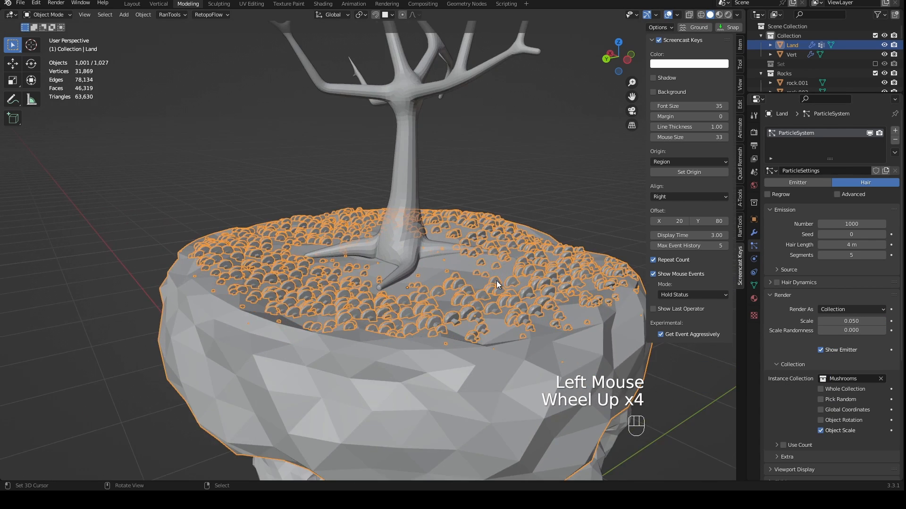
# - Examine the size, orientation and distribution of the mushrooms scattered over the island's top, comparing them with the source mushroom
pyautogui.scroll(1, 496, 281)
pyautogui.scroll(2, 582, 310)
pyautogui.moveTo(497, 281); pyautogui.dragTo(374, 213, button='middle')
pyautogui.scroll(1, 412, 283)
pyautogui.scroll(-3, 374, 212)
pyautogui.moveTo(374, 213); pyautogui.dragTo(346, 288, button='middle')
pyautogui.scroll(5, 377, 286)
pyautogui.scroll(-2, 528, 313)
pyautogui.keyDown('shift'); pyautogui.moveTo(528, 313); pyautogui.dragTo(512, 235, button='middle'); pyautogui.keyUp('shift')
pyautogui.scroll(-2, 511, 235)
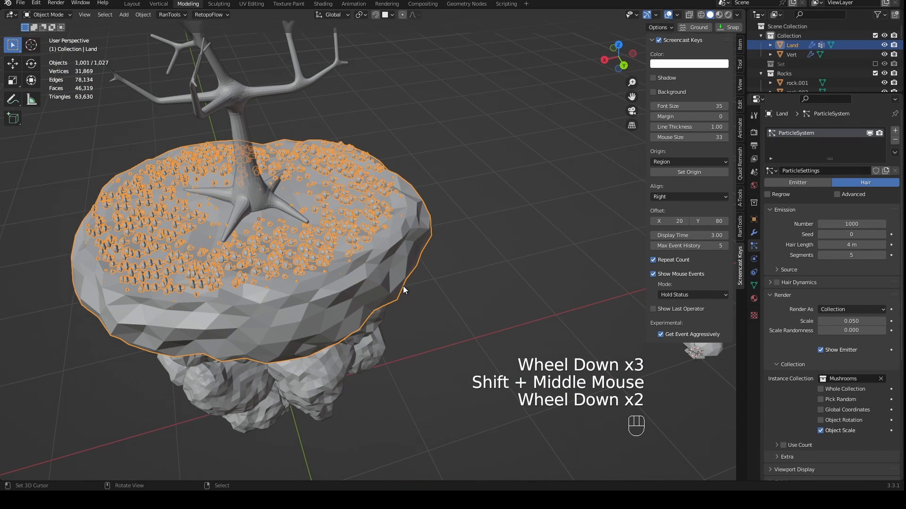
pyautogui.scroll(-3, 404, 288)
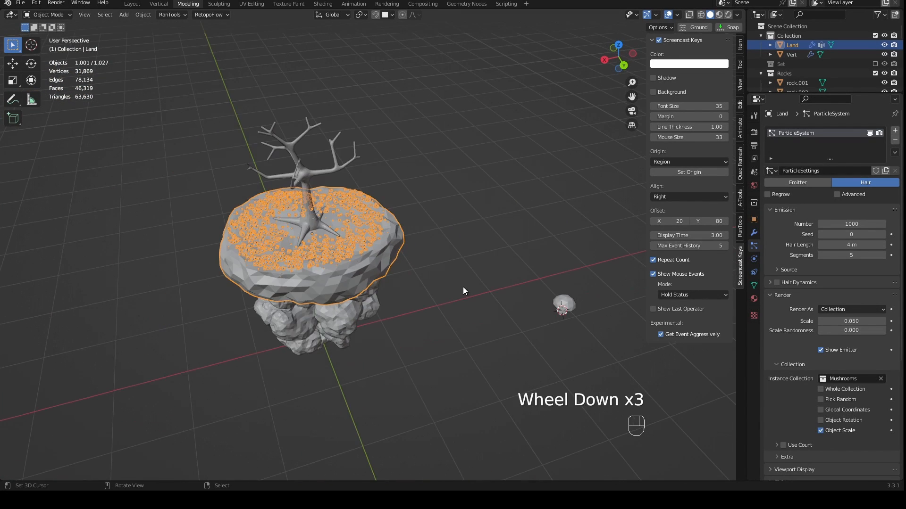
pyautogui.keyDown('shift'); pyautogui.moveTo(463, 288); pyautogui.dragTo(422, 287, button='middle'); pyautogui.keyUp('shift')
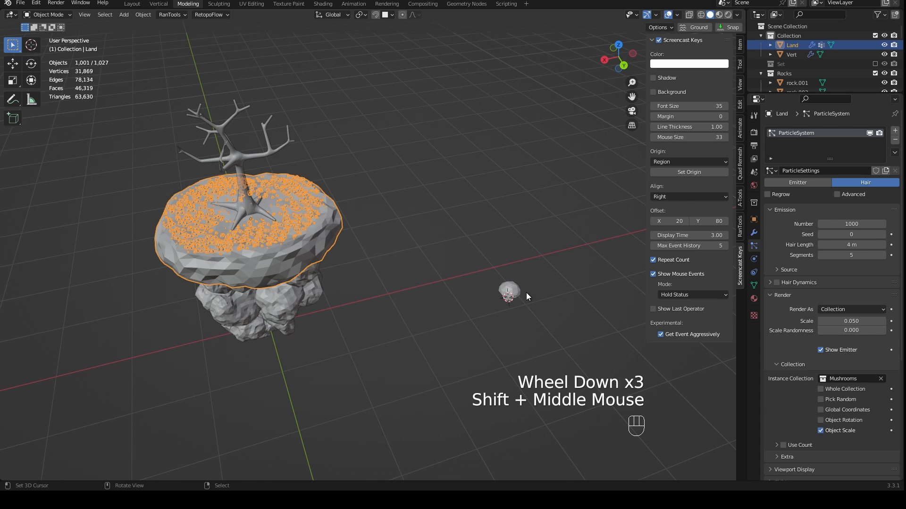
pyautogui.scroll(3, 526, 292)
pyautogui.keyDown('shift'); pyautogui.moveTo(587, 303); pyautogui.dragTo(522, 296, button='middle'); pyautogui.keyUp('shift')
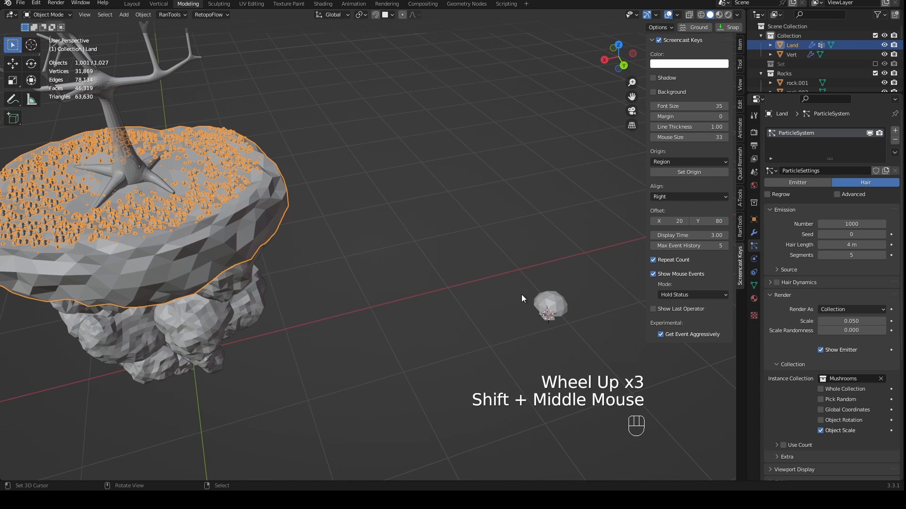
# - Enable Object Rotation for the mushroom instances in Land's particle system
pyautogui.rightClick(539, 302)
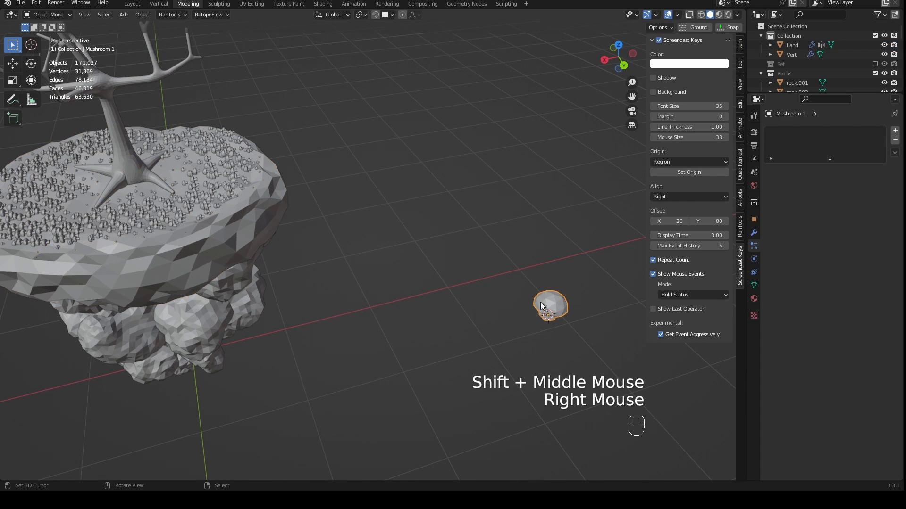
pyautogui.rightClick(289, 216)
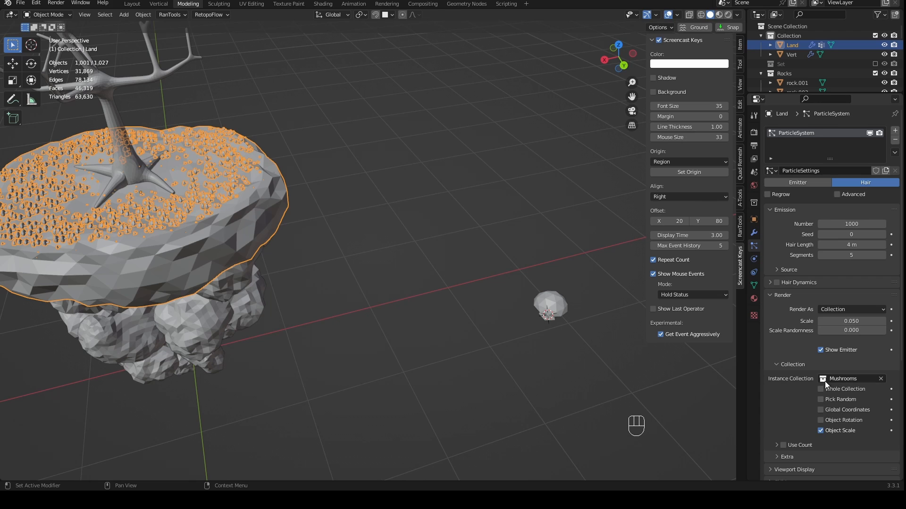
pyautogui.click(823, 421)
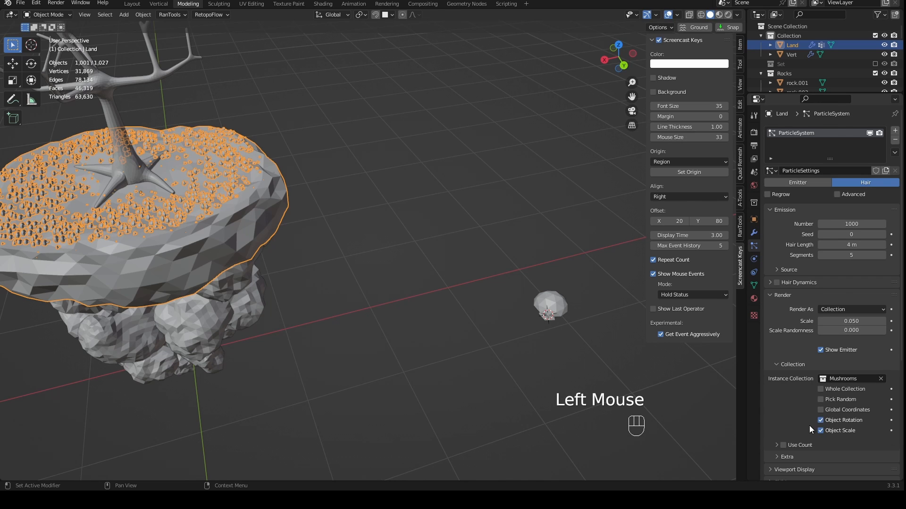
# - Rotate the source mushroom 90° about the global Y axis so the scattered mushrooms stand upright on Land
pyautogui.rightClick(554, 305)
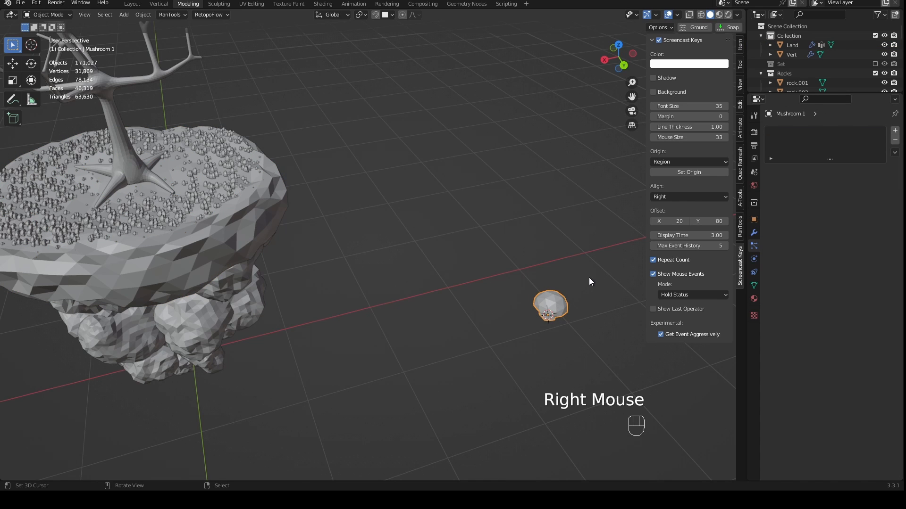
pyautogui.press('r')
pyautogui.press('y')
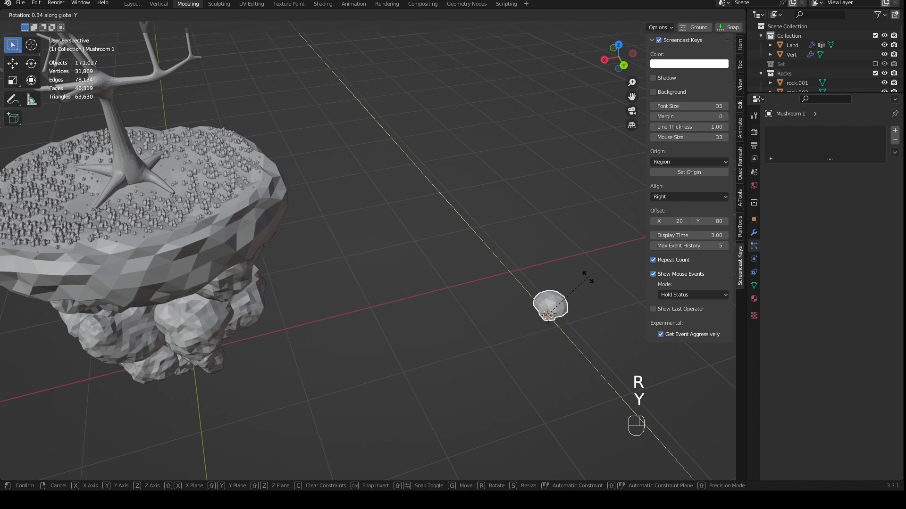
pyautogui.press('KP_Subtract')
pyautogui.press('KP_9')
pyautogui.press('KP_0')
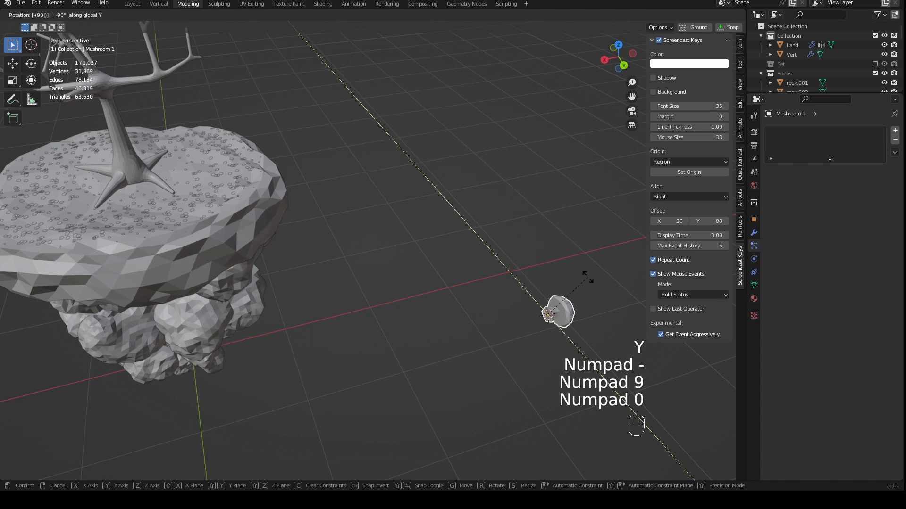
pyautogui.press('KP_Subtract')
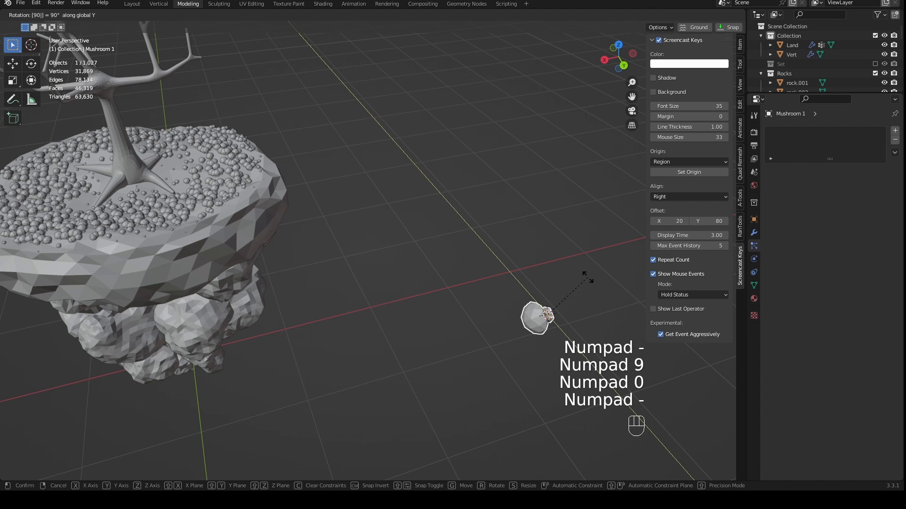
pyautogui.click(588, 277)
# - Examine the orientation, size and overlap of the scattered mushrooms around the tree roots
pyautogui.moveTo(518, 283); pyautogui.dragTo(270, 272, button='middle')
pyautogui.keyDown('shift'); pyautogui.scroll(1, 495, 316); pyautogui.keyUp('shift')
pyautogui.scroll(3, 429, 325)
pyautogui.scroll(-2, 431, 324)
pyautogui.scroll(1, 367, 317)
pyautogui.scroll(2, 368, 318)
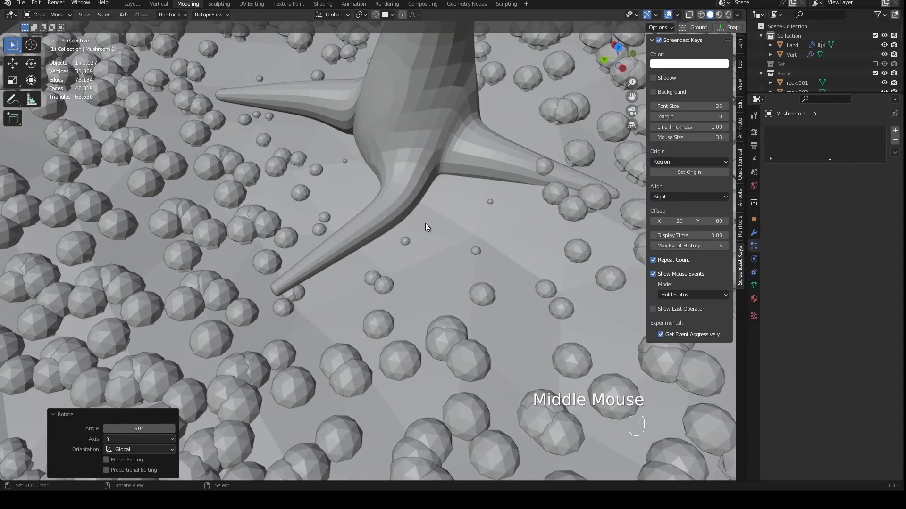
pyautogui.moveTo(231, 202); pyautogui.dragTo(338, 186, button='middle')
pyautogui.scroll(-1, 267, 196)
pyautogui.scroll(-3, 417, 217)
pyautogui.moveTo(418, 216); pyautogui.dragTo(477, 235, button='middle')
pyautogui.scroll(2, 404, 268)
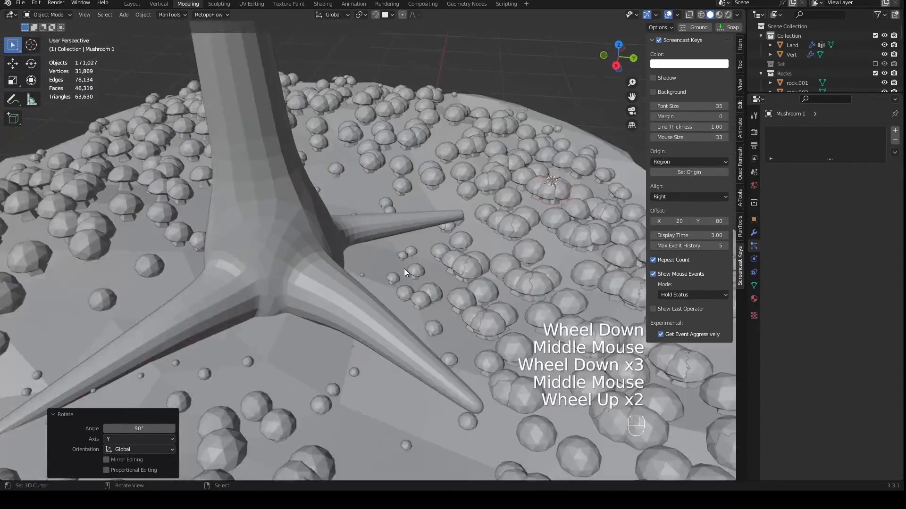
pyautogui.scroll(1, 541, 255)
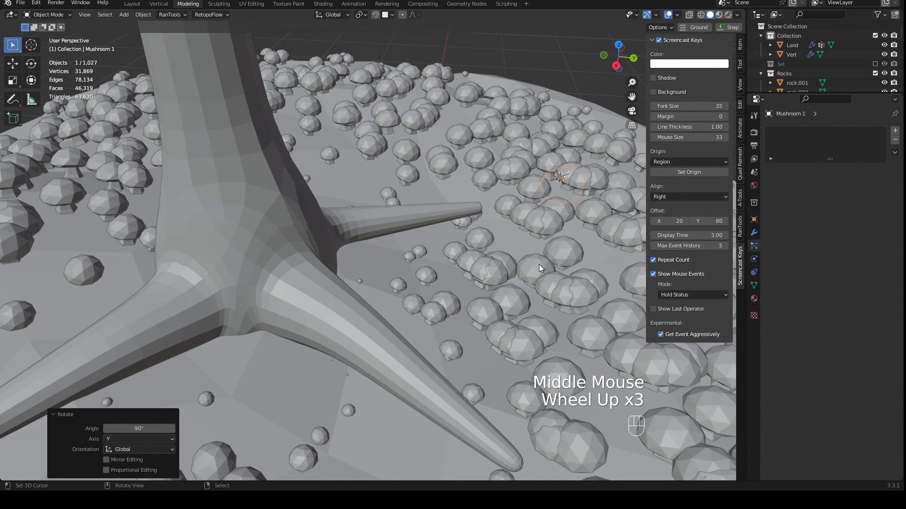
# - Compare Land's painted weights with the mushroom sizes around the roots in Weight Paint mode, and return to Object Mode
pyautogui.rightClick(515, 244)
pyautogui.hotkey('ctrl', 'Tab')
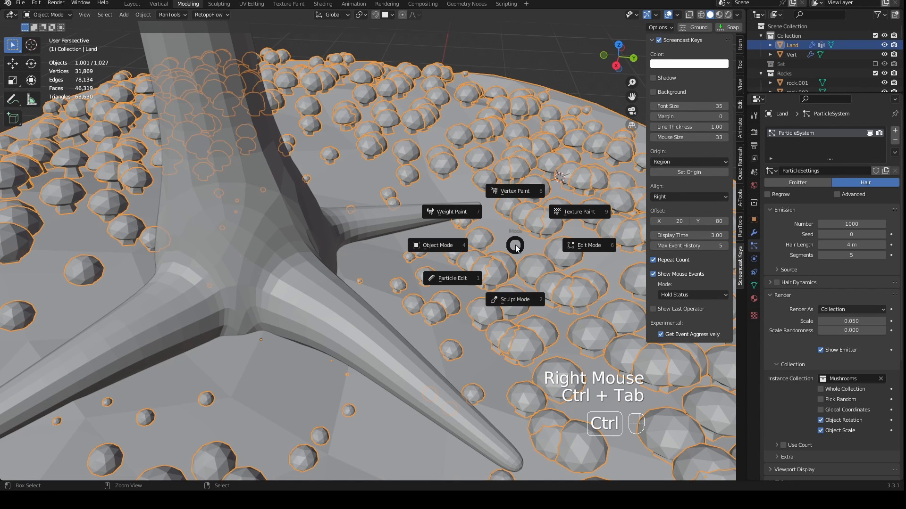
pyautogui.click(460, 214)
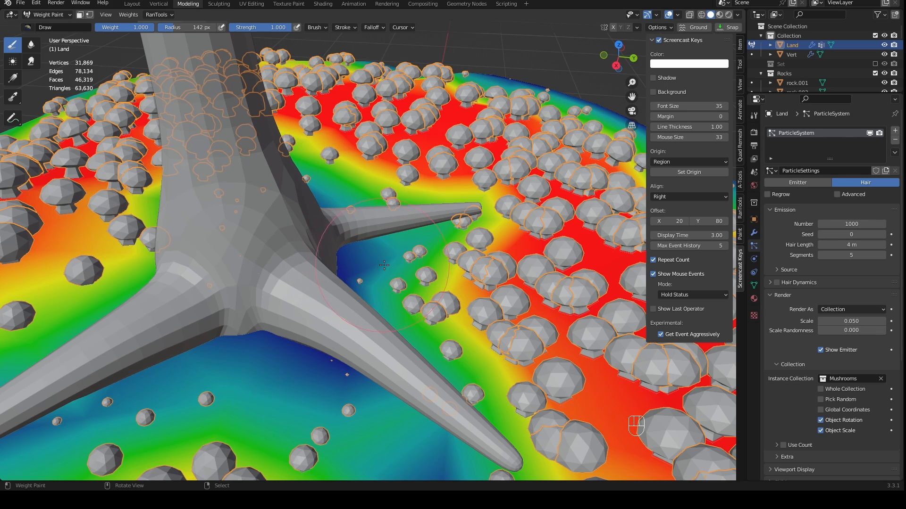
pyautogui.scroll(-4, 528, 286)
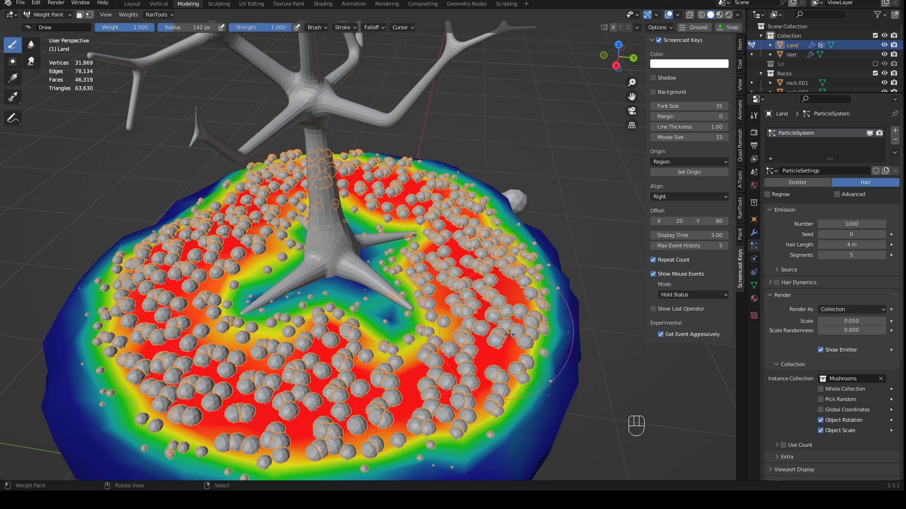
pyautogui.moveTo(509, 334)
pyautogui.mouseDown(button='middle')
pyautogui.moveTo(453, 306)
pyautogui.moveTo(410, 305)
pyautogui.moveTo(368, 330)
pyautogui.moveTo(327, 298)
pyautogui.moveTo(358, 302)
pyautogui.moveTo(342, 306)
pyautogui.mouseUp(button='middle')
pyautogui.scroll(2, 327, 298)
pyautogui.scroll(1, 342, 305)
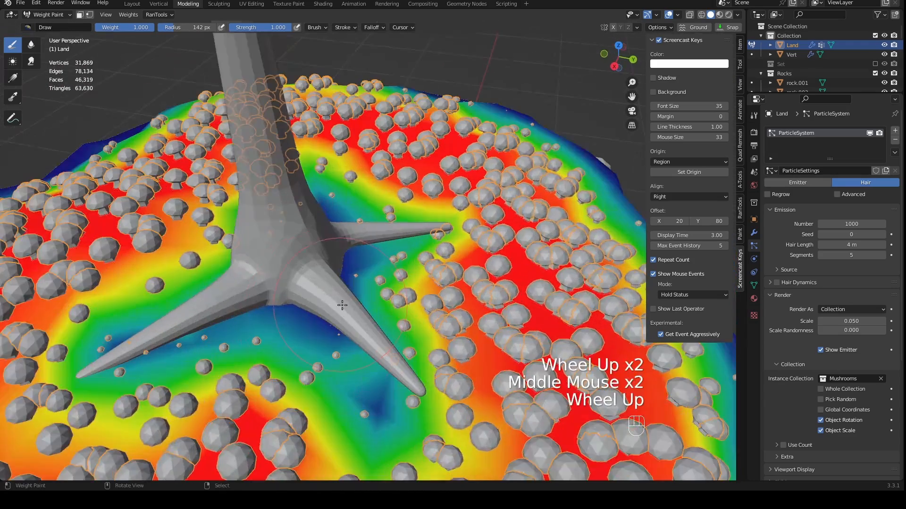
pyautogui.scroll(1, 353, 308)
pyautogui.scroll(1, 440, 303)
pyautogui.keyDown('shift'); pyautogui.moveTo(440, 302); pyautogui.dragTo(410, 311, button='middle'); pyautogui.keyUp('shift')
pyautogui.keyDown('shift'); pyautogui.scroll(1, 410, 311); pyautogui.keyUp('shift')
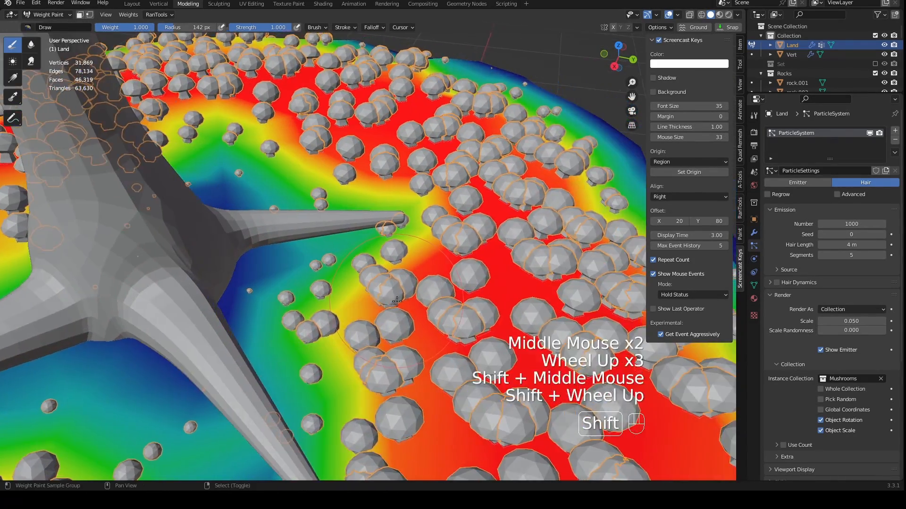
pyautogui.scroll(2, 400, 315)
pyautogui.scroll(-6, 411, 323)
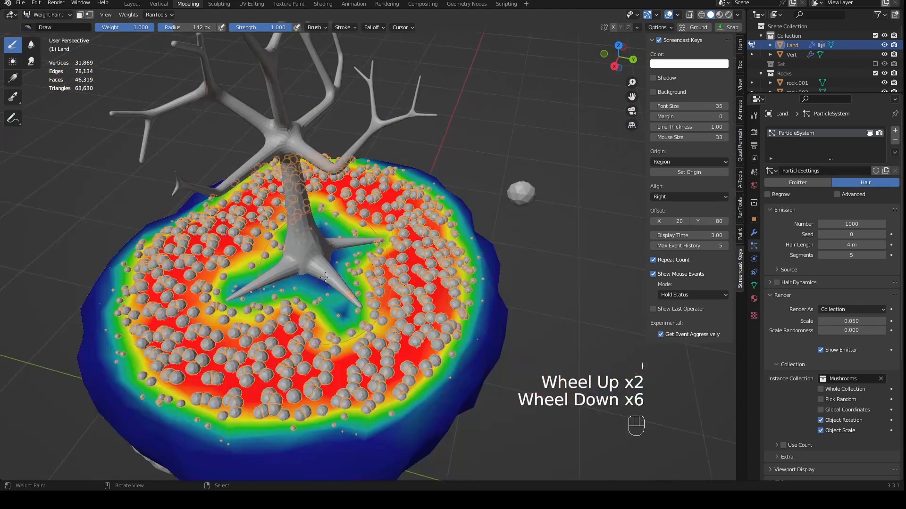
pyautogui.scroll(1, 344, 268)
pyautogui.moveTo(346, 269); pyautogui.dragTo(344, 268, button='middle')
pyautogui.hotkey('ctrl', 'Tab')
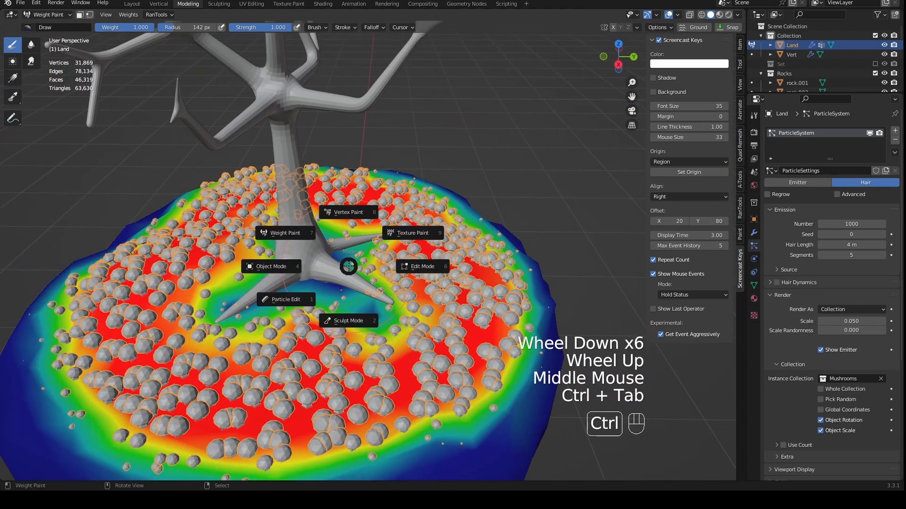
pyautogui.click(281, 267)
# - Set the number of Land's hair particles to 500
pyautogui.moveTo(283, 268); pyautogui.dragTo(403, 269, button='middle')
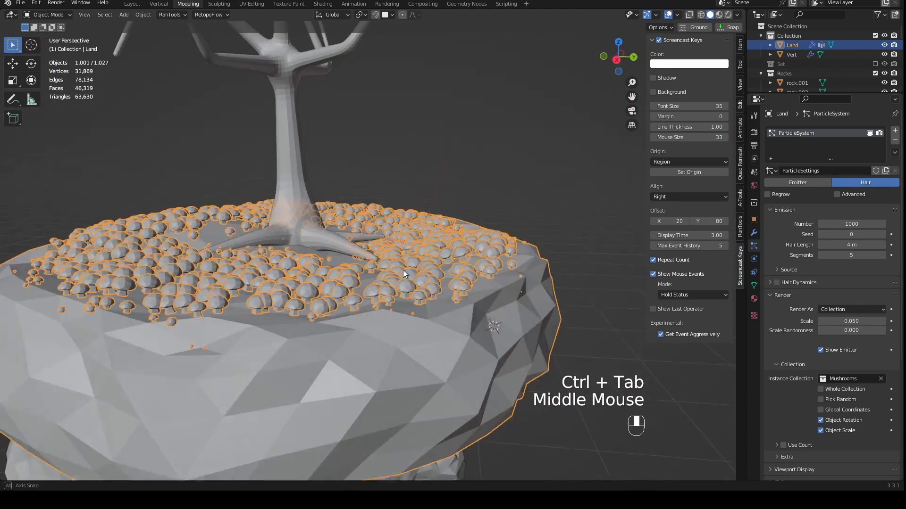
pyautogui.scroll(-3, 324, 274)
pyautogui.scroll(4, 483, 272)
pyautogui.keyDown('shift'); pyautogui.moveTo(481, 291); pyautogui.dragTo(519, 276, button='middle'); pyautogui.keyUp('shift')
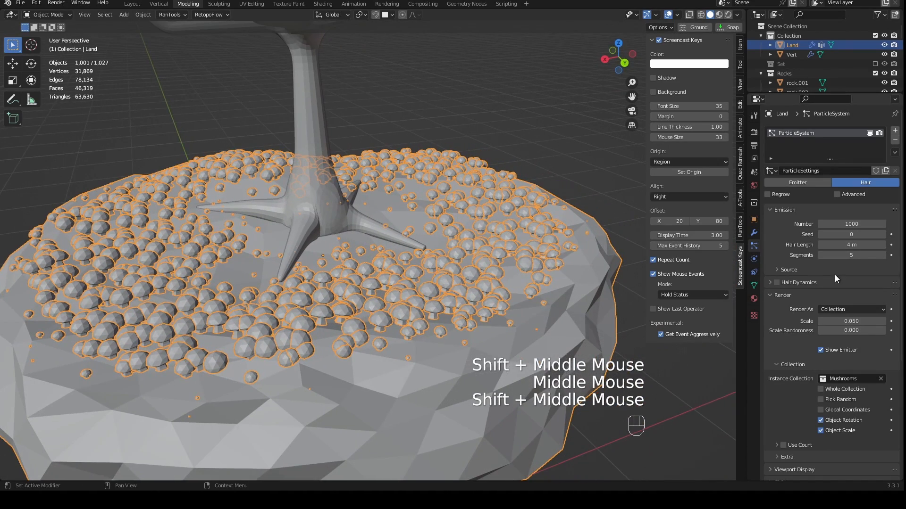
pyautogui.click(852, 225)
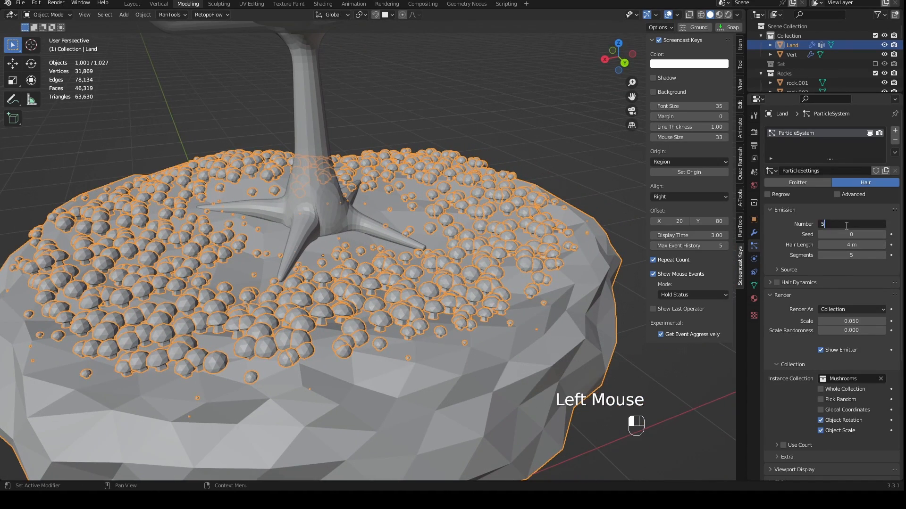
pyautogui.write('500')
pyautogui.press('Return')
pyautogui.moveTo(590, 283); pyautogui.dragTo(543, 245, button='middle')
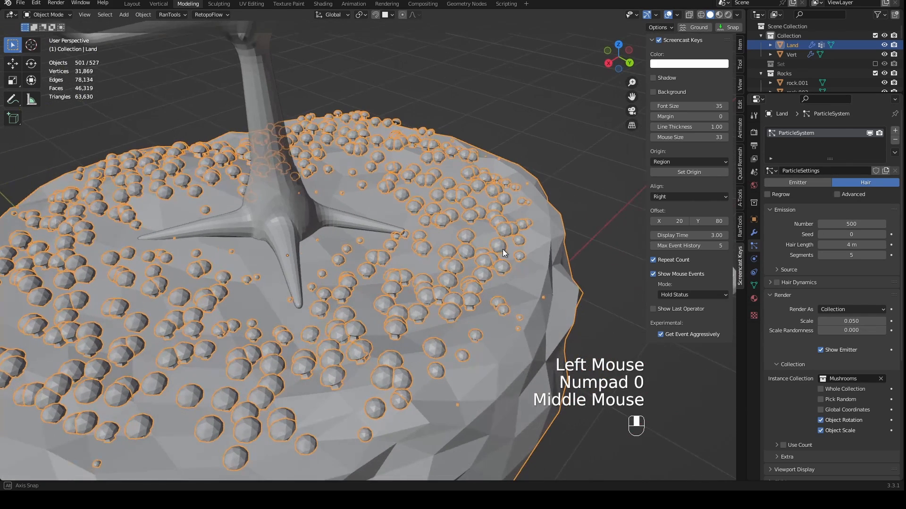
# - Expand the emission Source settings and emit Land's hair particles from Vertices
pyautogui.scroll(-1, 854, 269)
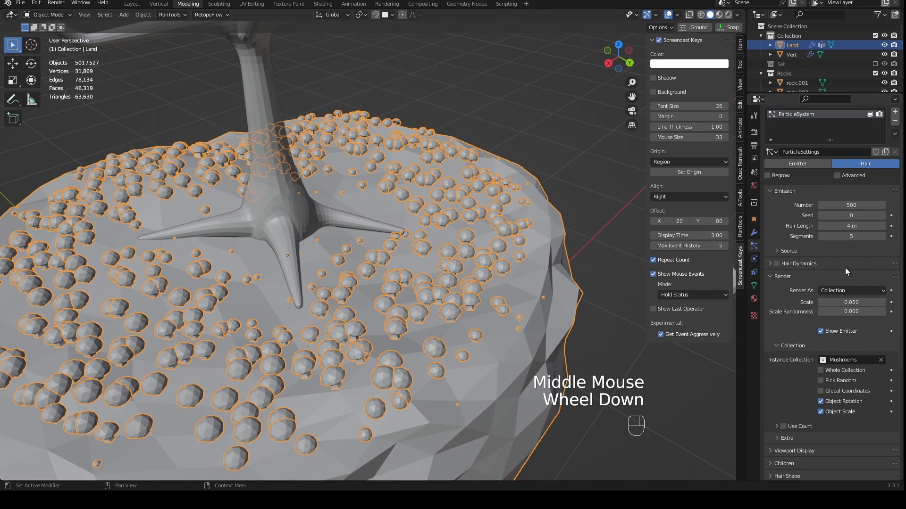
pyautogui.click(787, 252)
pyautogui.click(842, 264)
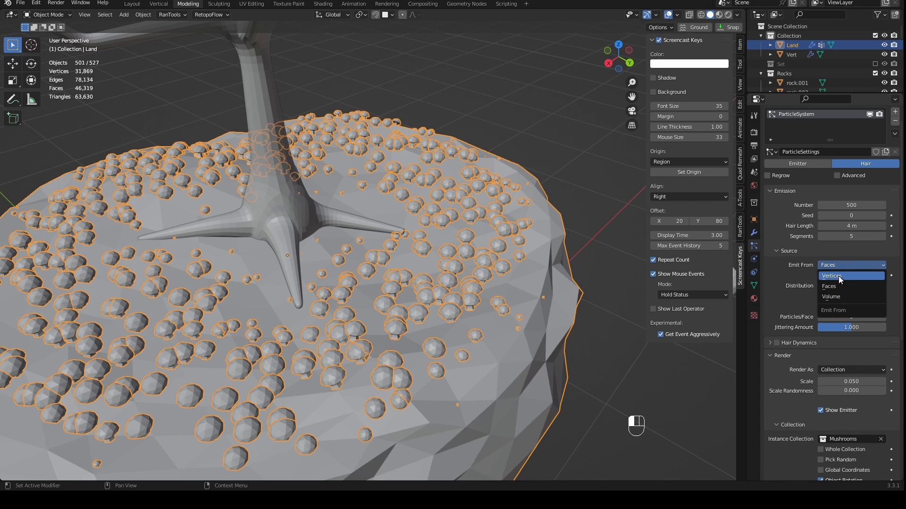
pyautogui.click(839, 276)
# - Examine the spacing of the vertex-emitted mushrooms over the island from the side and from above
pyautogui.moveTo(632, 238)
pyautogui.mouseDown(button='middle')
pyautogui.moveTo(575, 233)
pyautogui.moveTo(585, 216)
pyautogui.moveTo(643, 233)
pyautogui.moveTo(677, 227)
pyautogui.moveTo(664, 219)
pyautogui.moveTo(624, 253)
pyautogui.mouseUp(button='middle')
pyautogui.scroll(-3, 571, 225)
pyautogui.scroll(2, 625, 254)
pyautogui.scroll(-1, 686, 251)
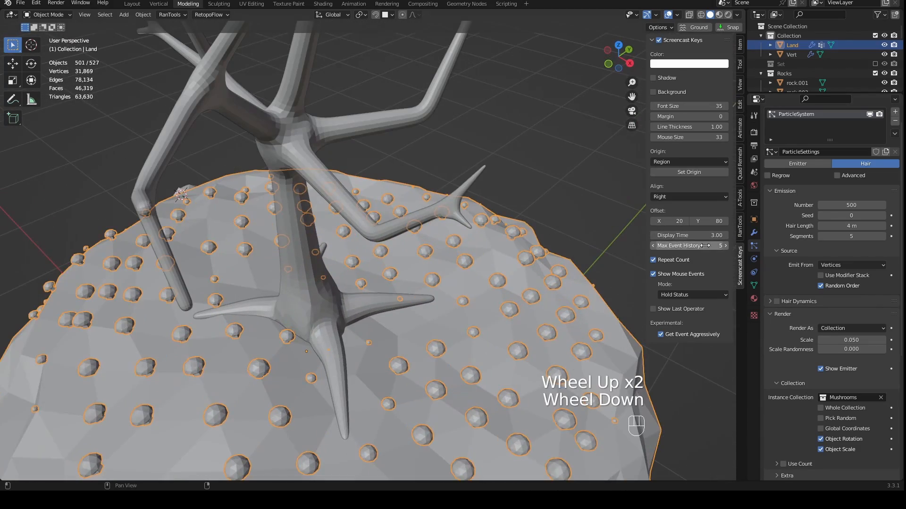
pyautogui.click(853, 264)
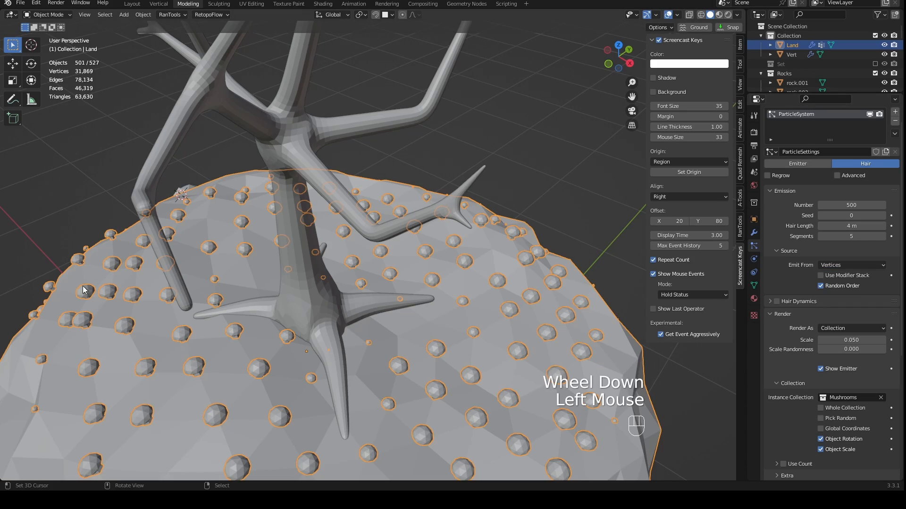
pyautogui.moveTo(83, 286); pyautogui.dragTo(216, 291, button='middle')
pyautogui.scroll(-2, 292, 306)
pyautogui.scroll(-1, 292, 306)
pyautogui.moveTo(292, 306); pyautogui.dragTo(332, 257, button='middle')
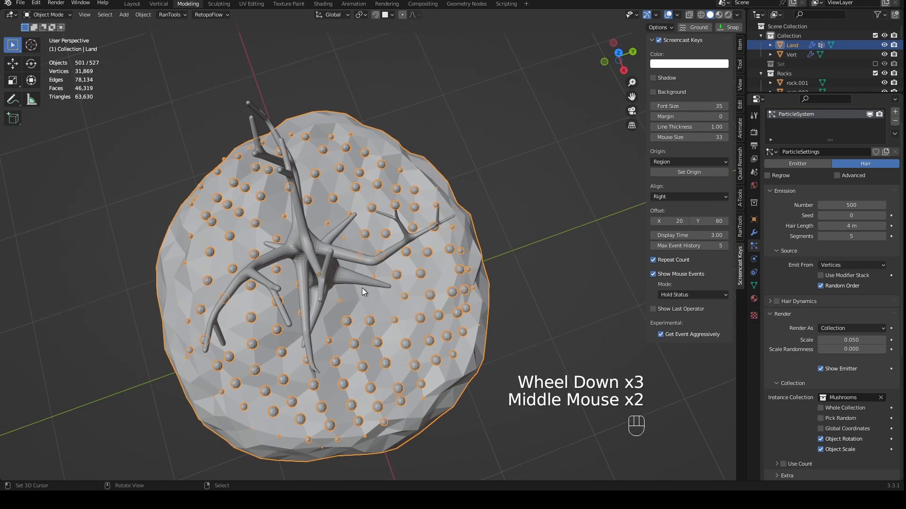
pyautogui.moveTo(362, 288); pyautogui.dragTo(548, 246, button='middle')
pyautogui.scroll(3, 488, 316)
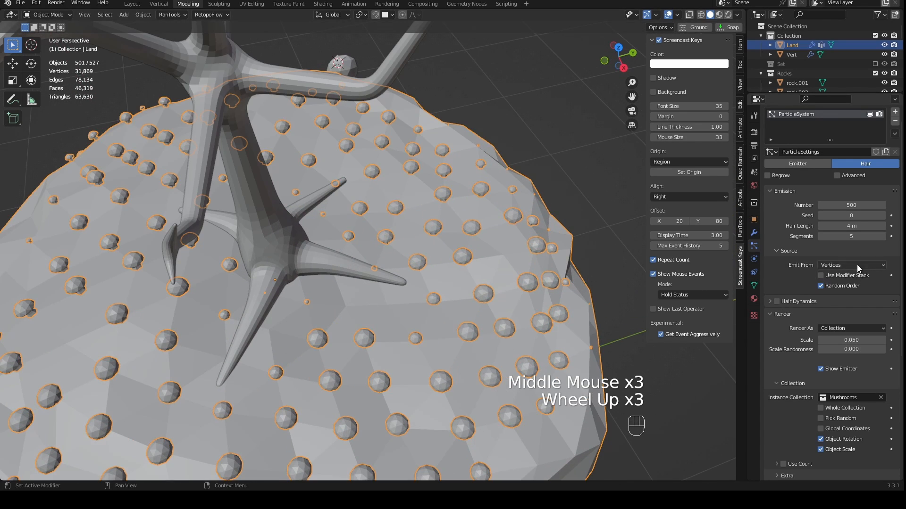
# - Set the emission source of Land's hair particles back to Faces
pyautogui.click(857, 265)
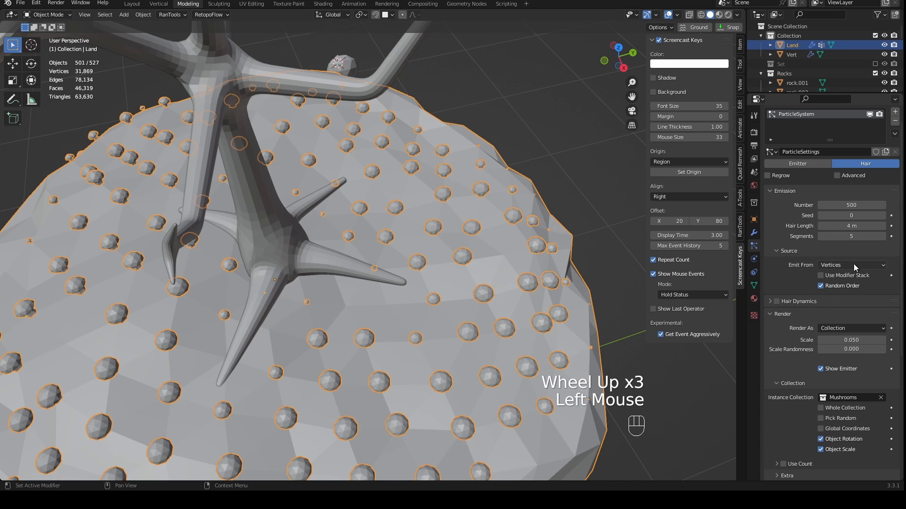
pyautogui.click(853, 264)
pyautogui.click(845, 285)
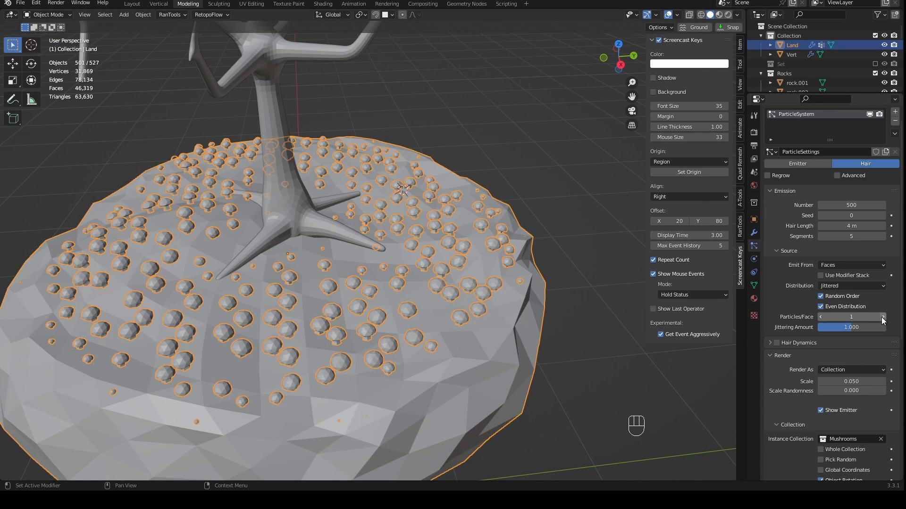
# - Set Particles/Face to 2 for the jittered distribution of mushrooms on Land
pyautogui.moveTo(613, 302); pyautogui.dragTo(632, 416, button='middle')
pyautogui.scroll(1, 614, 359)
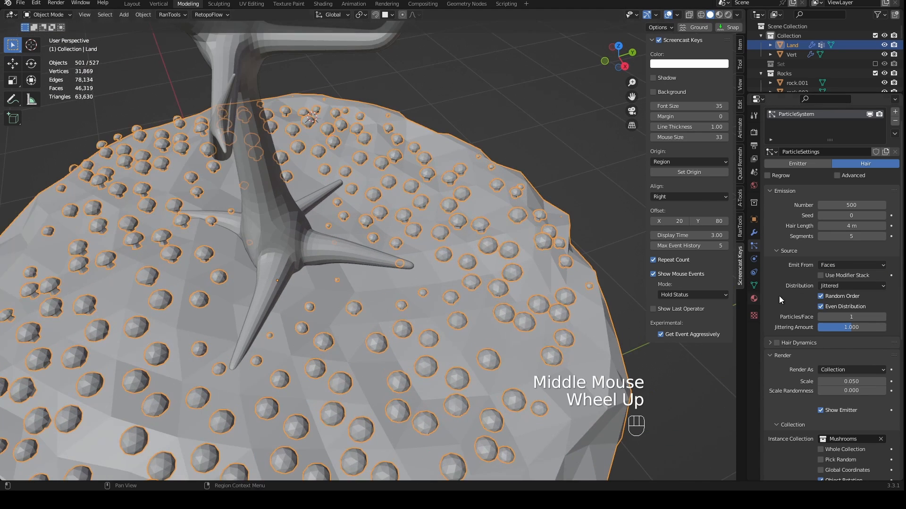
pyautogui.click(883, 317)
pyautogui.moveTo(358, 245); pyautogui.dragTo(405, 278, button='middle')
pyautogui.scroll(-2, 410, 278)
pyautogui.scroll(2, 336, 274)
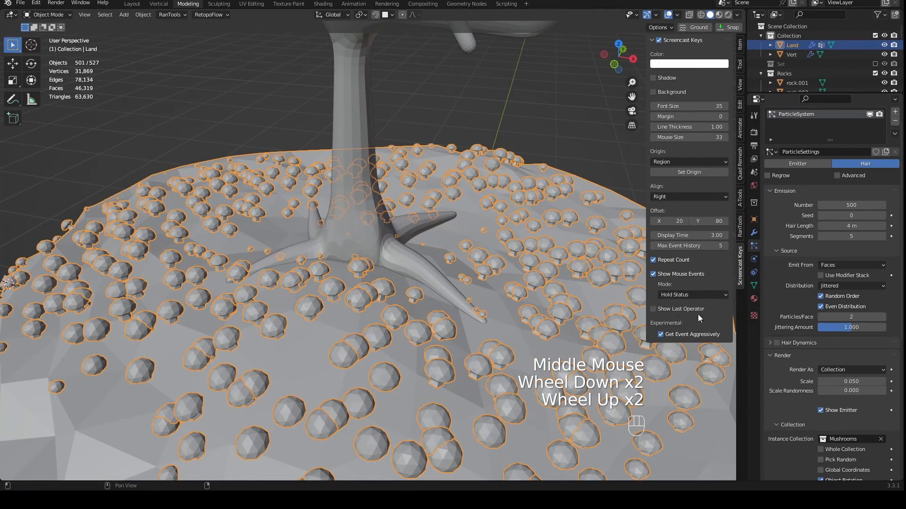
# - Expand the Children settings of Land's particle system
pyautogui.scroll(-9, 817, 341)
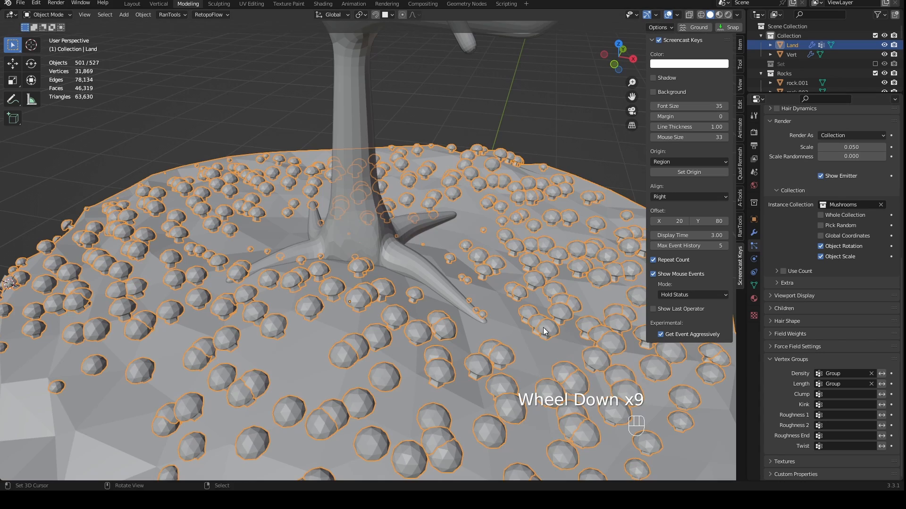
pyautogui.moveTo(543, 328); pyautogui.dragTo(505, 313, button='middle')
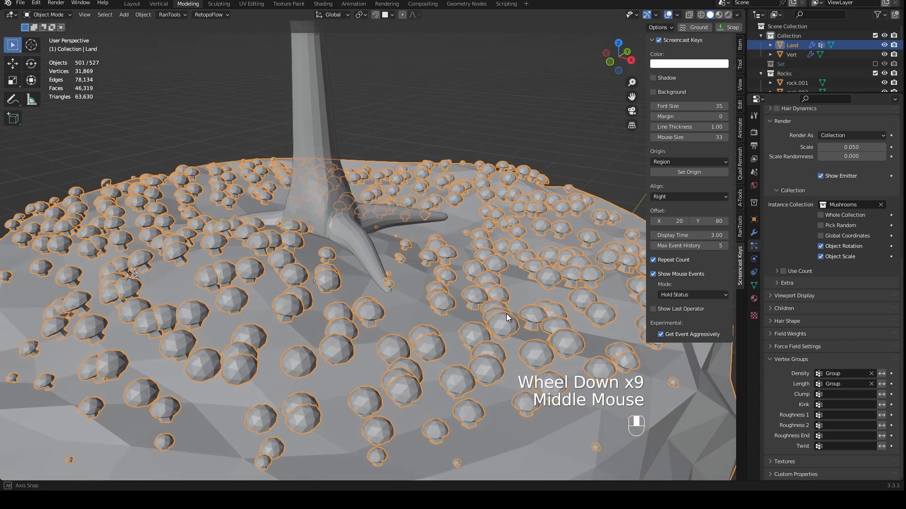
pyautogui.click(775, 308)
pyautogui.moveTo(513, 188); pyautogui.dragTo(556, 188, button='middle')
# - Set the number of Land's hair particles to 10
pyautogui.scroll(5, 816, 217)
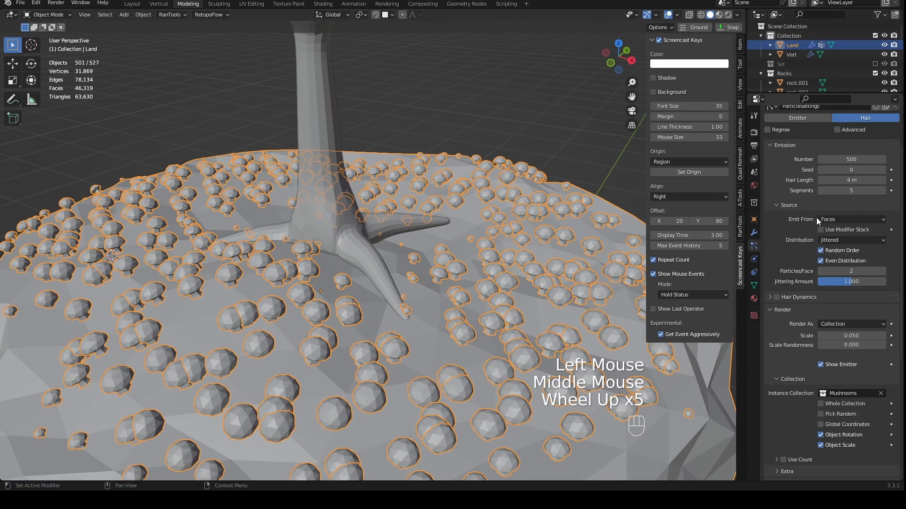
pyautogui.scroll(3, 817, 217)
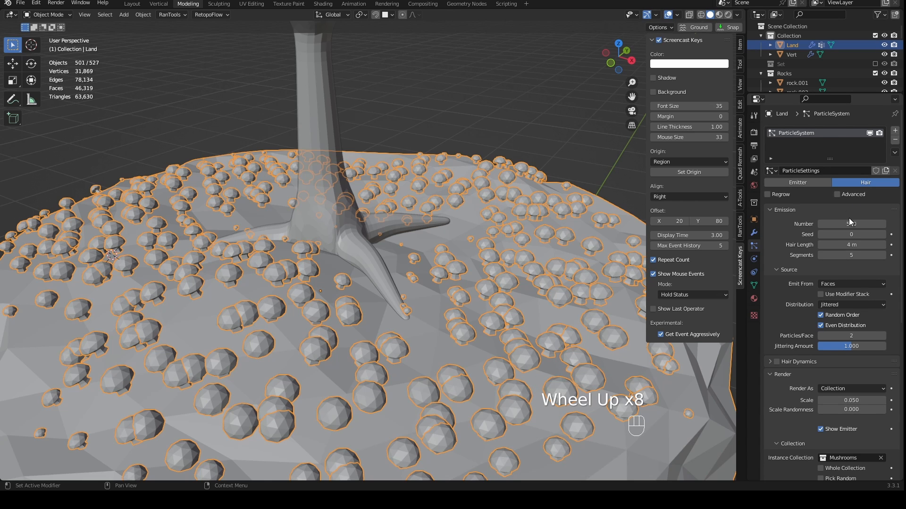
pyautogui.click(838, 224)
pyautogui.write('10')
pyautogui.press('Return')
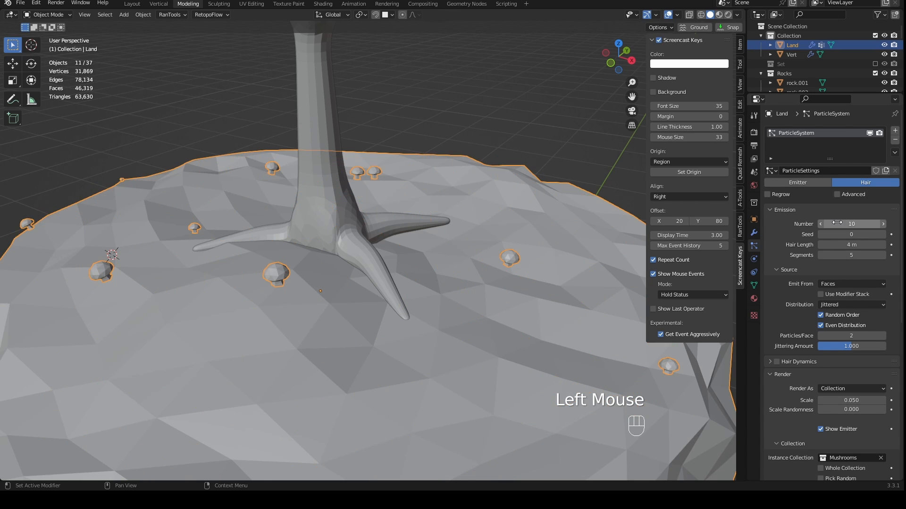
pyautogui.scroll(-2, 386, 254)
pyautogui.moveTo(386, 254); pyautogui.dragTo(412, 271, button='middle')
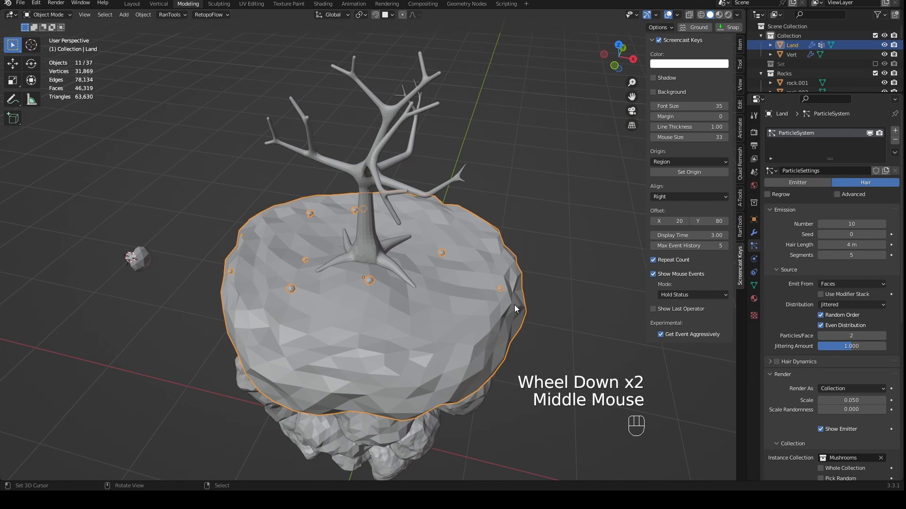
pyautogui.scroll(-5, 810, 371)
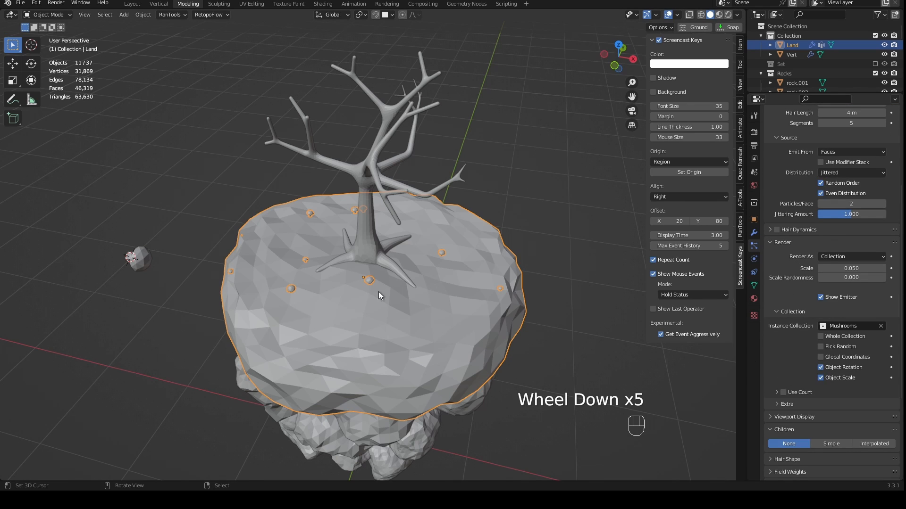
# - Try Simple children for Land's hair particles and check how the mushrooms spread
pyautogui.scroll(-2, 836, 428)
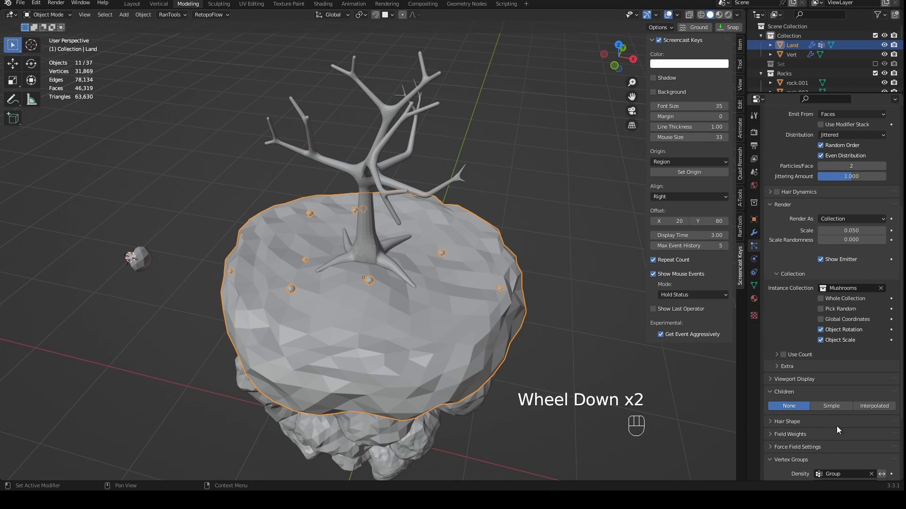
pyautogui.scroll(-2, 788, 390)
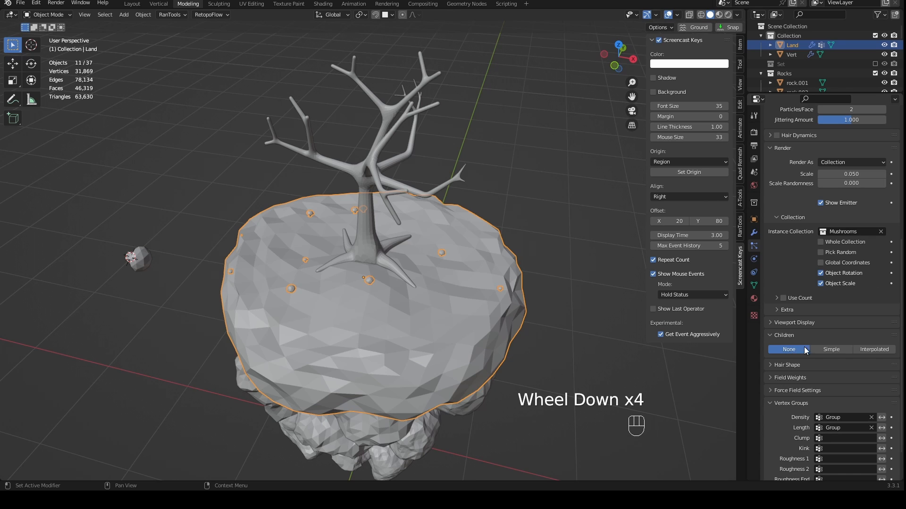
pyautogui.click(831, 349)
pyautogui.moveTo(529, 309); pyautogui.dragTo(506, 317, button='middle')
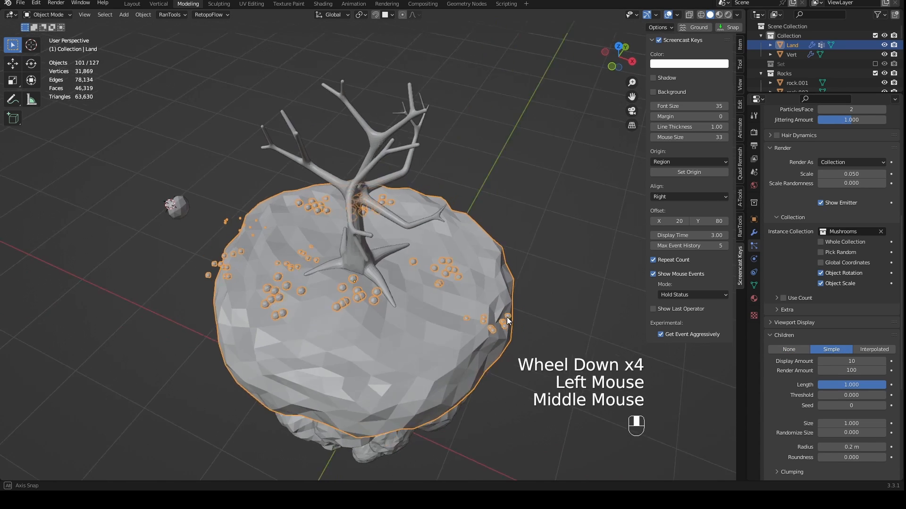
pyautogui.scroll(2, 454, 296)
pyautogui.moveTo(442, 338); pyautogui.dragTo(665, 300, button='middle')
# - Set the children type of Land's hair particles to Interpolated
pyautogui.click(871, 349)
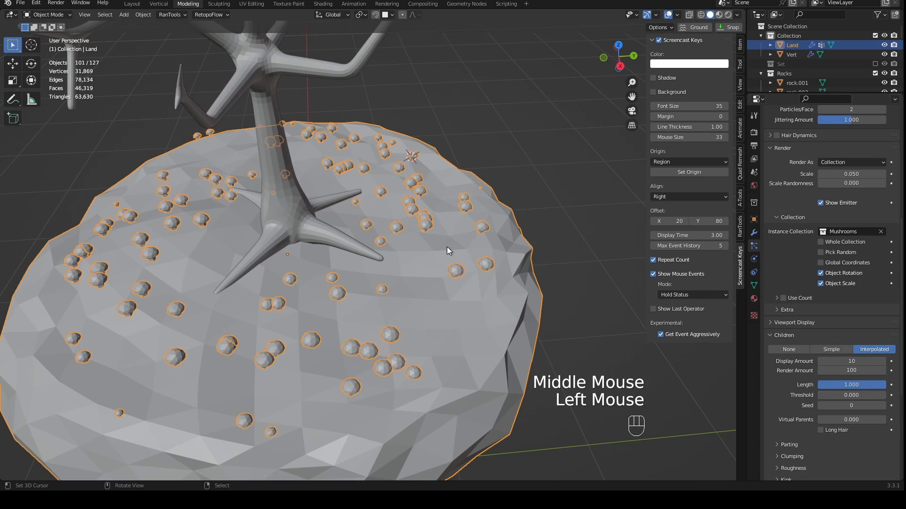
pyautogui.moveTo(446, 247); pyautogui.dragTo(316, 199, button='middle')
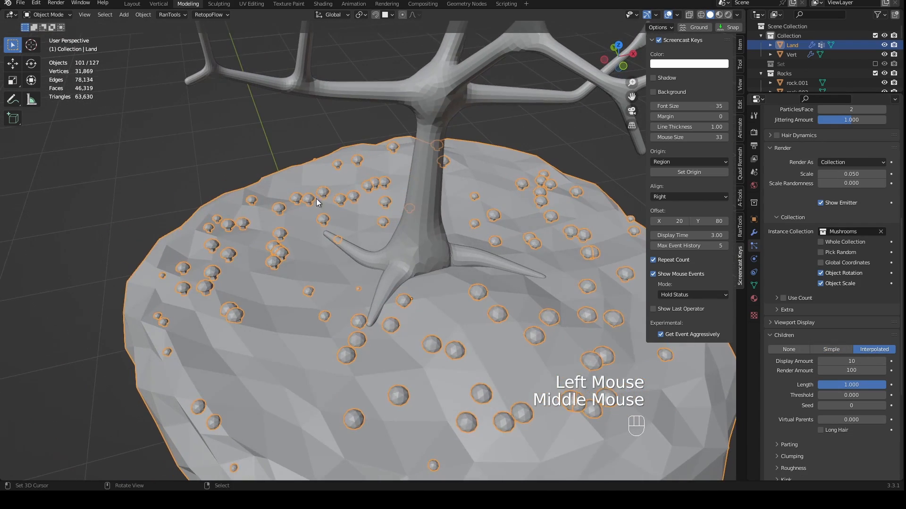
pyautogui.keyDown('shift'); pyautogui.moveTo(383, 278); pyautogui.dragTo(381, 244, button='middle'); pyautogui.keyUp('shift')
pyautogui.moveTo(381, 244); pyautogui.dragTo(344, 264, button='middle')
pyautogui.moveTo(349, 264); pyautogui.dragTo(403, 223, button='middle')
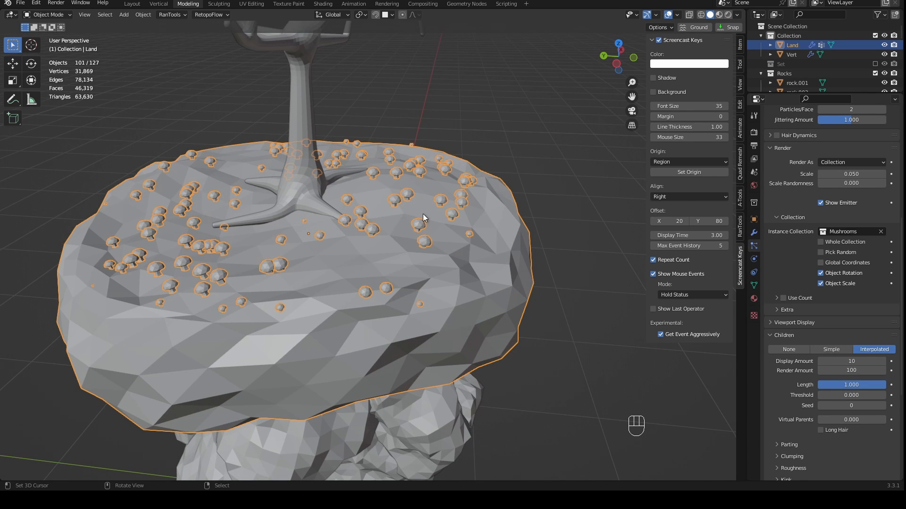
# - Expand the children's Clumping settings and set Clump to about -0.503 and Shape to 0.999
pyautogui.scroll(-3, 786, 327)
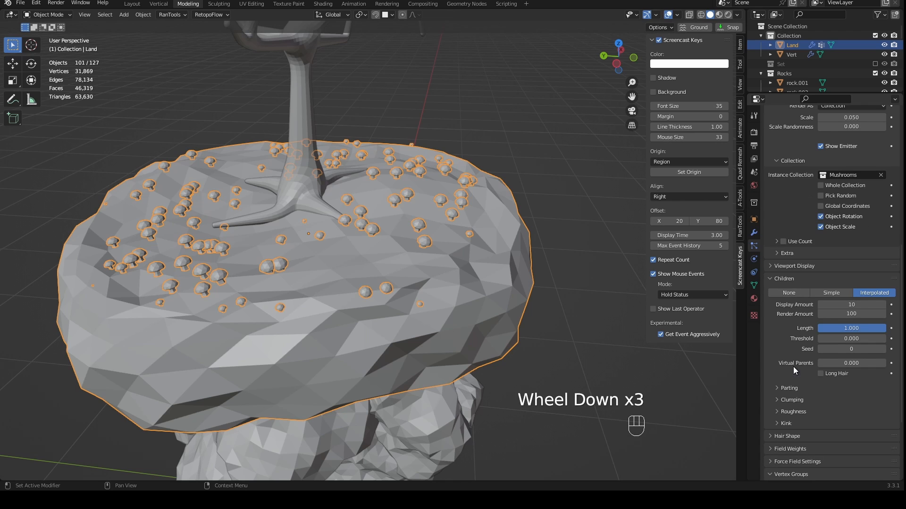
pyautogui.click(794, 402)
pyautogui.moveTo(849, 425); pyautogui.dragTo(832, 425)
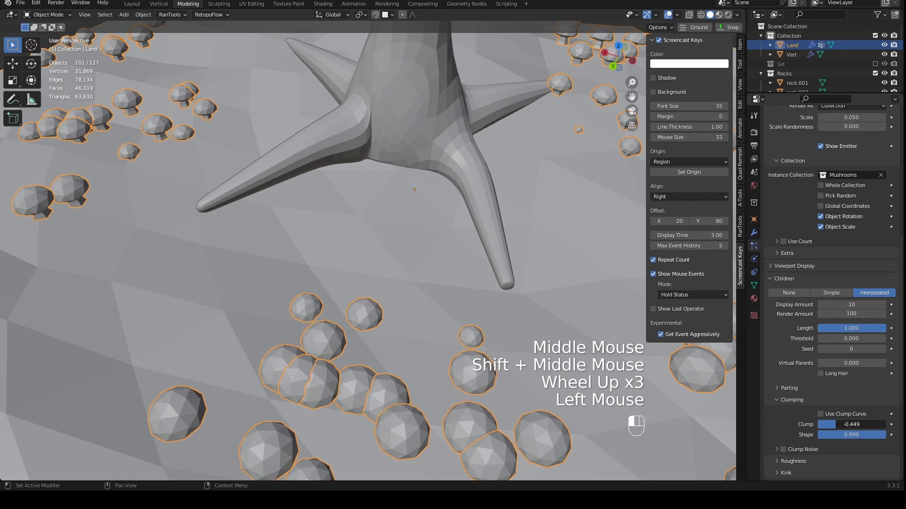
pyautogui.moveTo(833, 425); pyautogui.dragTo(832, 425)
pyautogui.scroll(-4, 549, 213)
pyautogui.moveTo(547, 213); pyautogui.dragTo(471, 195, button='middle')
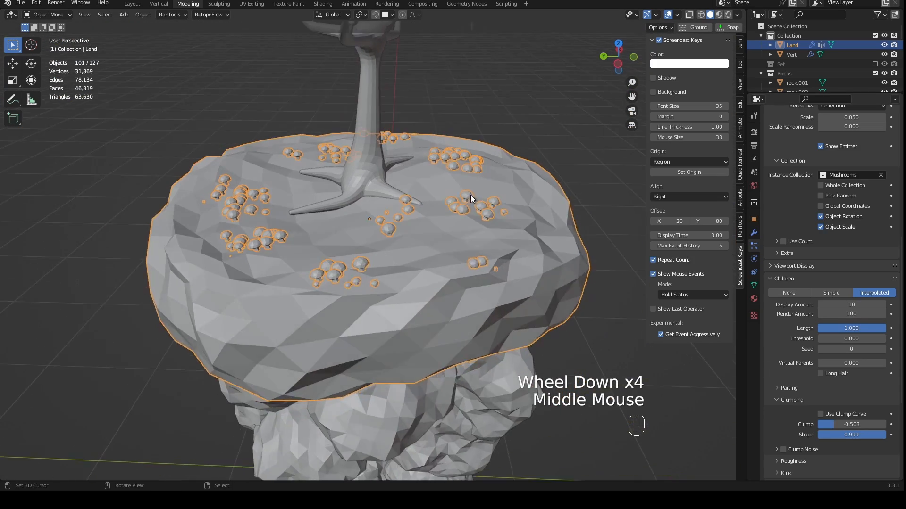
# - Examine the clumped mushroom groups on Land from the camera, from above and up close
pyautogui.scroll(2, 429, 224)
pyautogui.moveTo(428, 225)
pyautogui.mouseDown(button='middle')
pyautogui.moveTo(449, 233)
pyautogui.moveTo(424, 225)
pyautogui.mouseUp(button='middle')
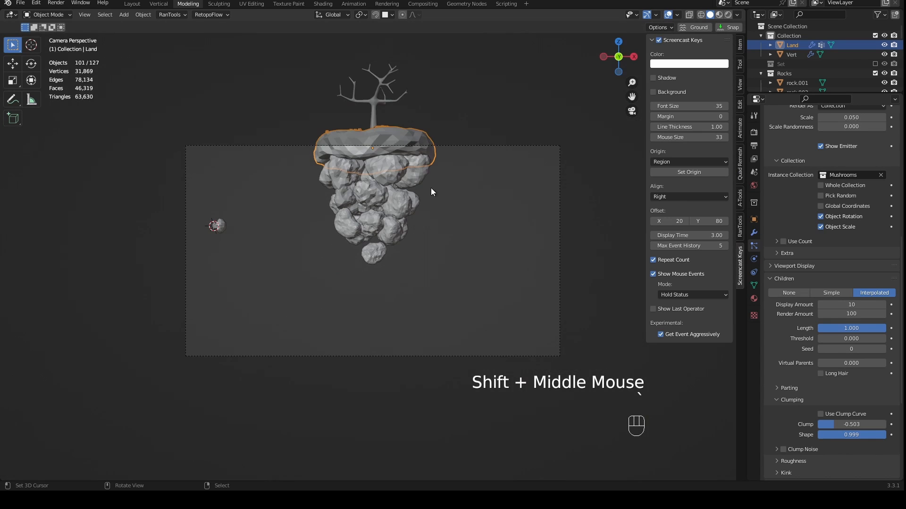
pyautogui.moveTo(431, 188); pyautogui.dragTo(458, 259, button='middle')
pyautogui.scroll(2, 443, 242)
pyautogui.scroll(2, 443, 242)
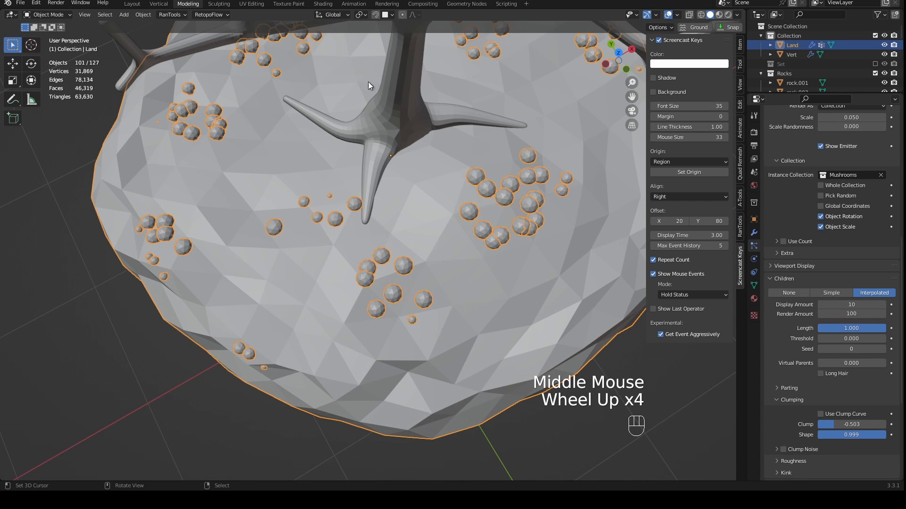
pyautogui.keyDown('shift'); pyautogui.moveTo(565, 270); pyautogui.dragTo(424, 228, button='middle'); pyautogui.keyUp('shift')
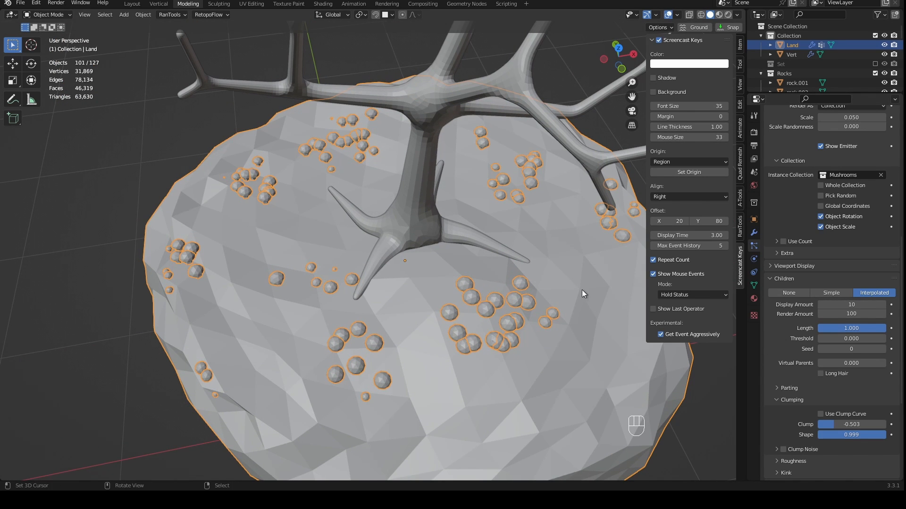
# - Set the children's Render Amount to 10 to match the display amount
pyautogui.moveTo(510, 305); pyautogui.dragTo(520, 305, button='middle')
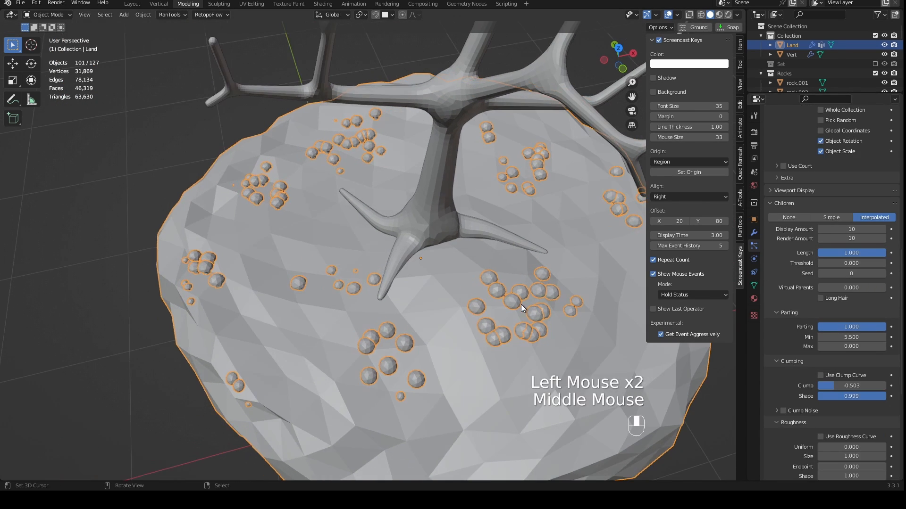
pyautogui.click(866, 238)
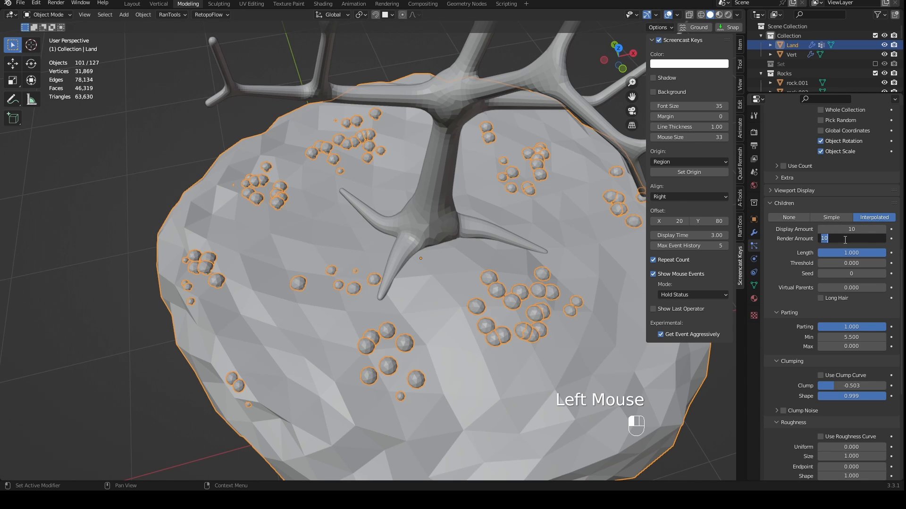
pyautogui.moveTo(630, 271); pyautogui.dragTo(530, 274, button='middle')
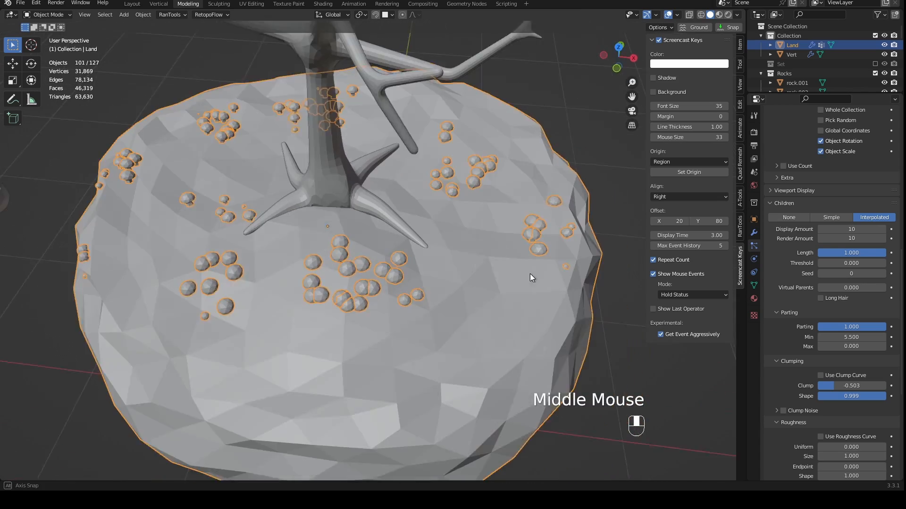
pyautogui.scroll(3, 505, 288)
pyautogui.scroll(-2, 478, 295)
# - Set the Scale Randomness of the rendered mushroom instances to 0.5
pyautogui.moveTo(225, 332); pyautogui.dragTo(766, 327, button='middle')
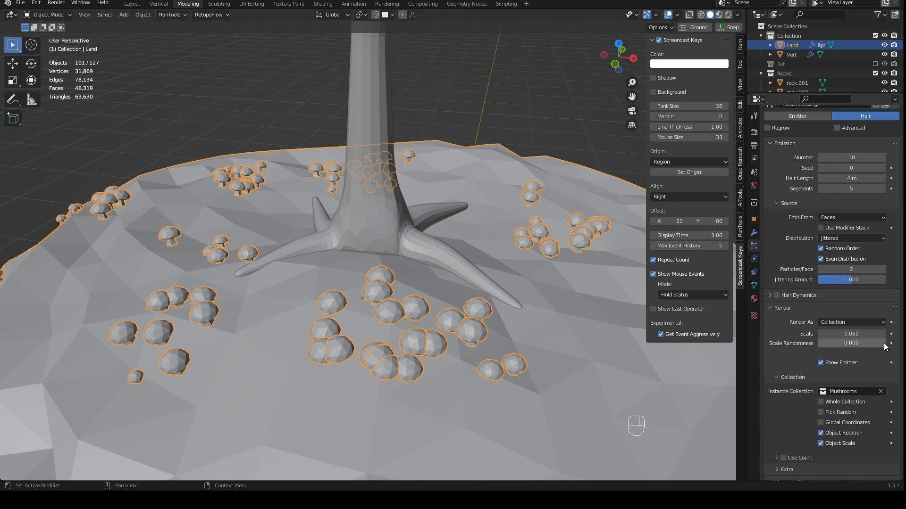
pyautogui.click(863, 343)
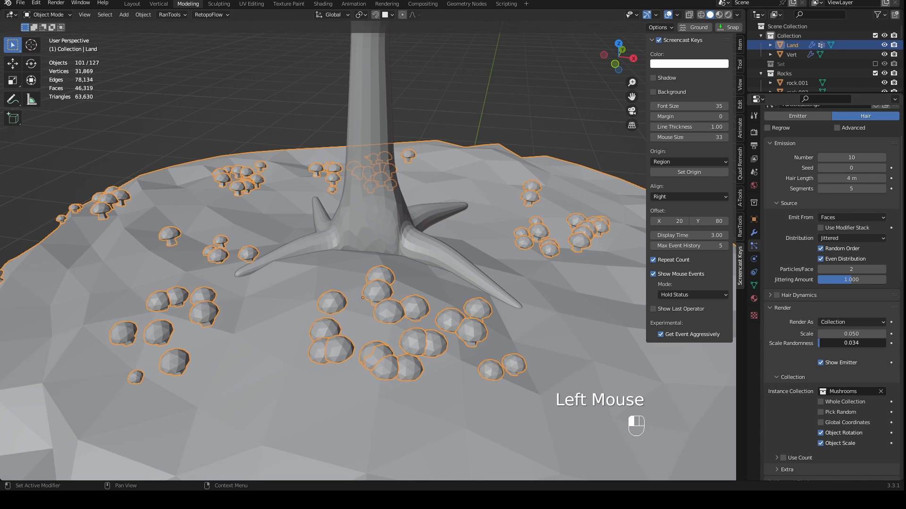
pyautogui.moveTo(824, 344); pyautogui.dragTo(852, 343)
pyautogui.click(853, 343)
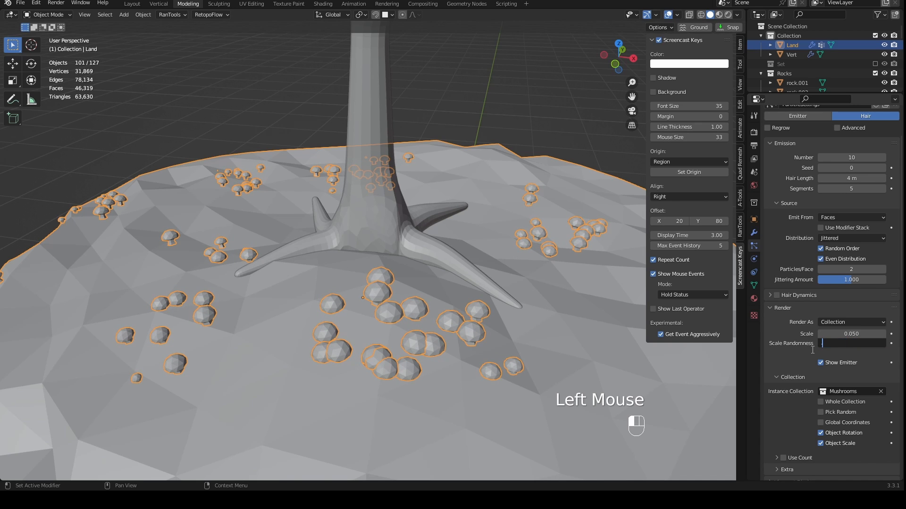
pyautogui.moveTo(683, 321); pyautogui.dragTo(573, 304, button='middle')
pyautogui.scroll(2, 573, 304)
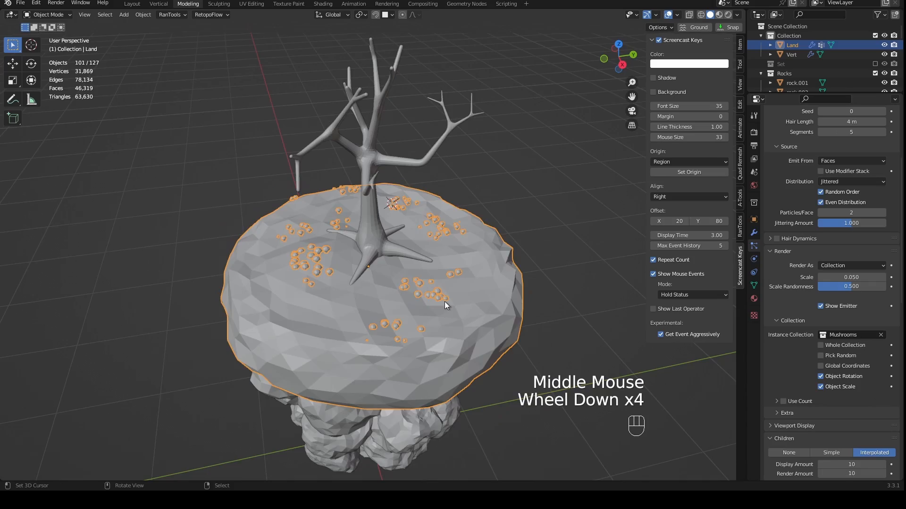
# - Examine the size variation and grouping of the mushrooms around the tree roots from several angles
pyautogui.moveTo(445, 301); pyautogui.dragTo(483, 308, button='middle')
pyautogui.scroll(2, 483, 307)
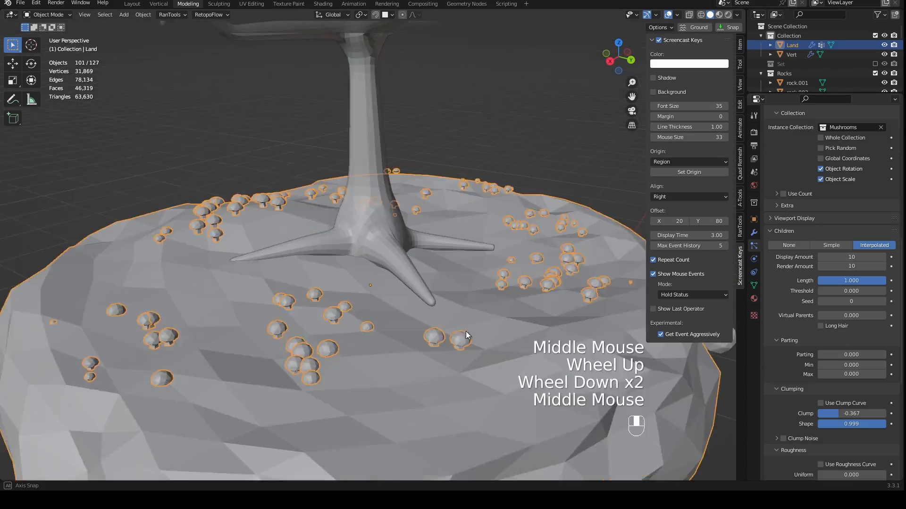
pyautogui.moveTo(466, 331); pyautogui.dragTo(482, 316, button='middle')
pyautogui.scroll(-3, 412, 330)
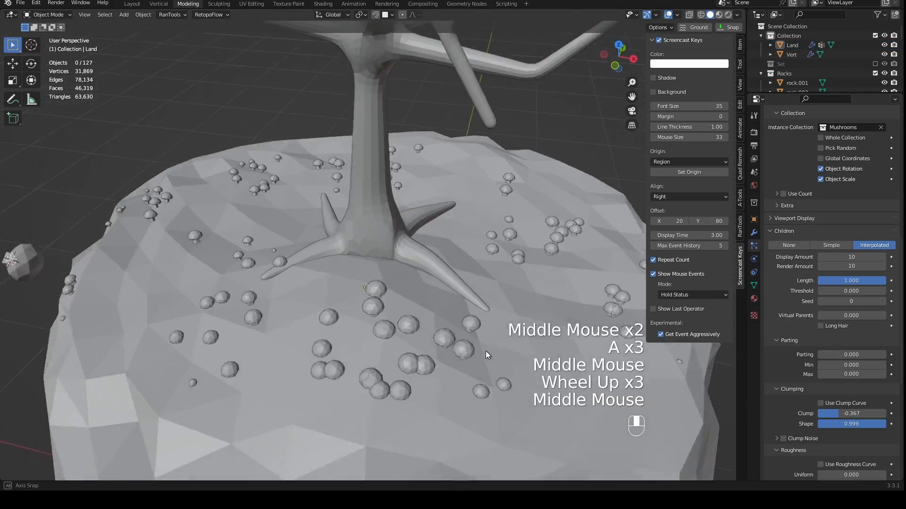
pyautogui.keyDown('shift'); pyautogui.moveTo(485, 351); pyautogui.dragTo(462, 330, button='middle'); pyautogui.keyUp('shift')
pyautogui.moveTo(463, 330); pyautogui.dragTo(518, 322, button='middle')
pyautogui.scroll(-3, 379, 313)
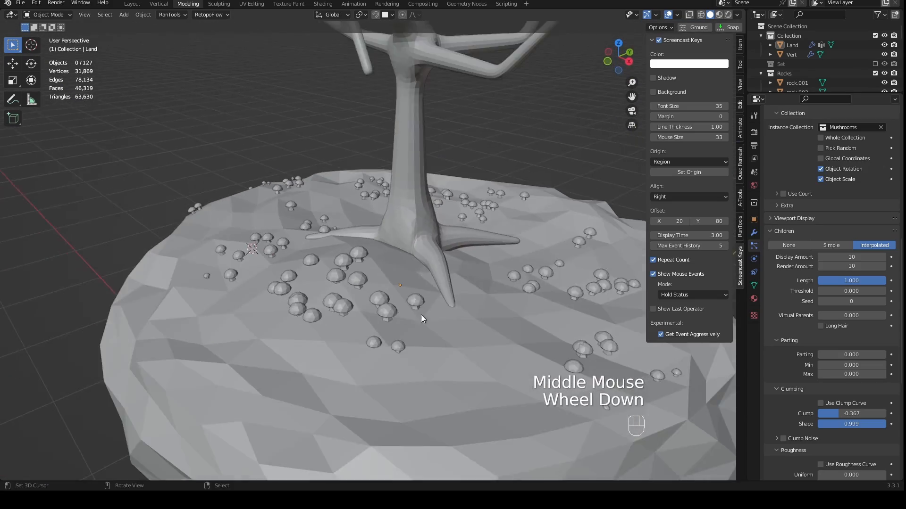
pyautogui.moveTo(421, 315); pyautogui.dragTo(353, 312, button='middle')
pyautogui.scroll(2, 335, 324)
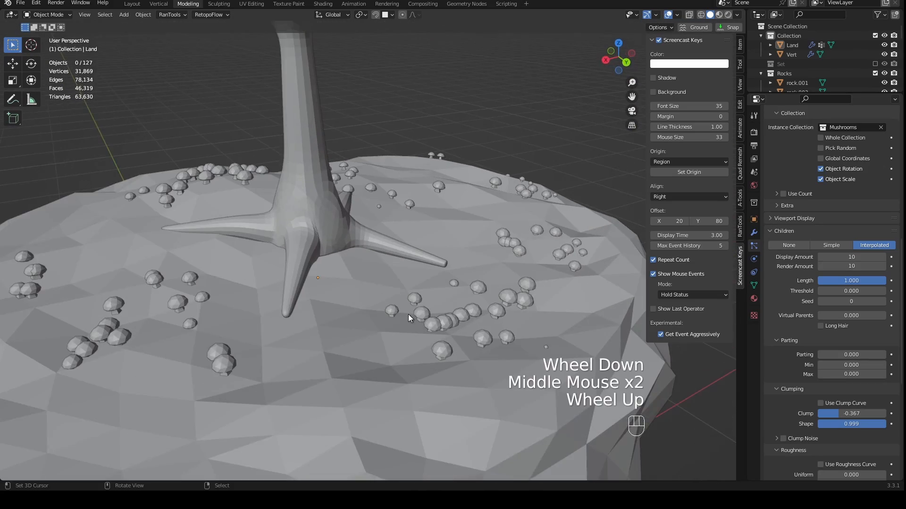
pyautogui.scroll(1, 426, 311)
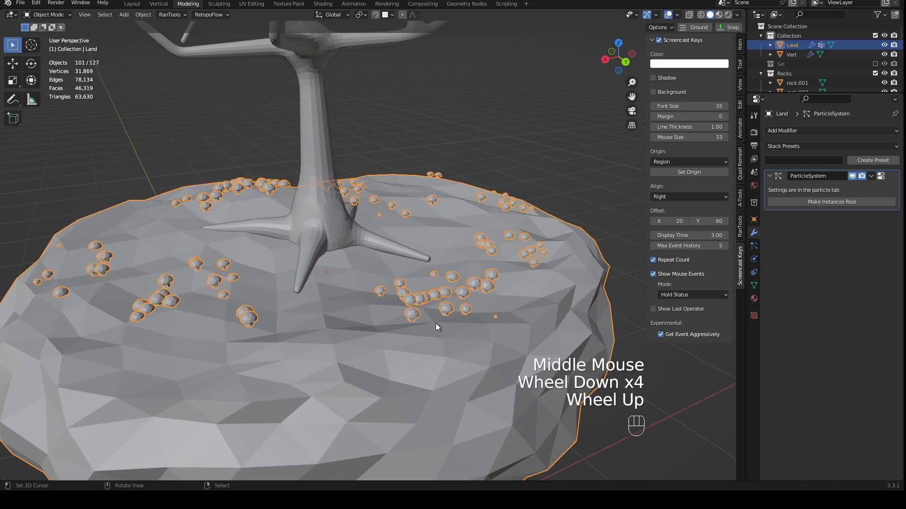
pyautogui.scroll(3, 434, 323)
pyautogui.moveTo(446, 332); pyautogui.dragTo(422, 321, button='middle')
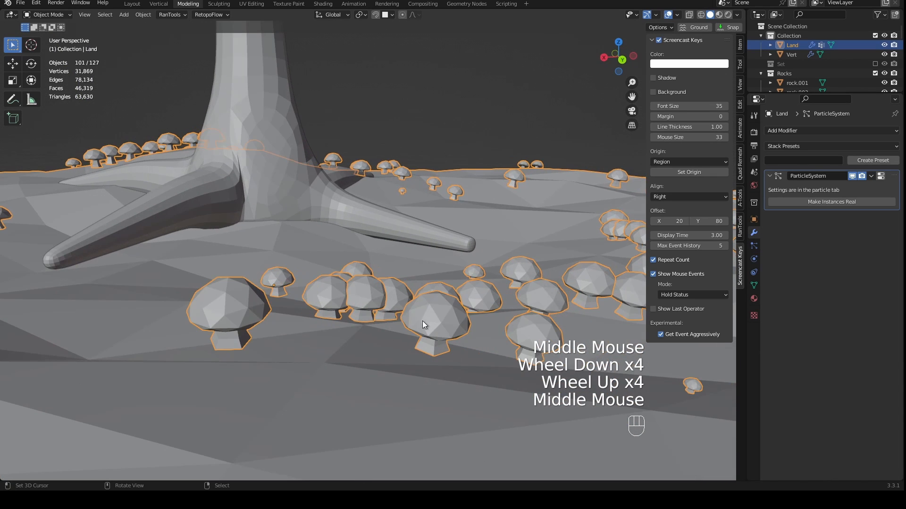
# - Convert Land's mushroom particle instances into real objects and test moving them
pyautogui.moveTo(353, 302); pyautogui.dragTo(398, 303, button='middle')
pyautogui.hotkey('ctrl', 'a')
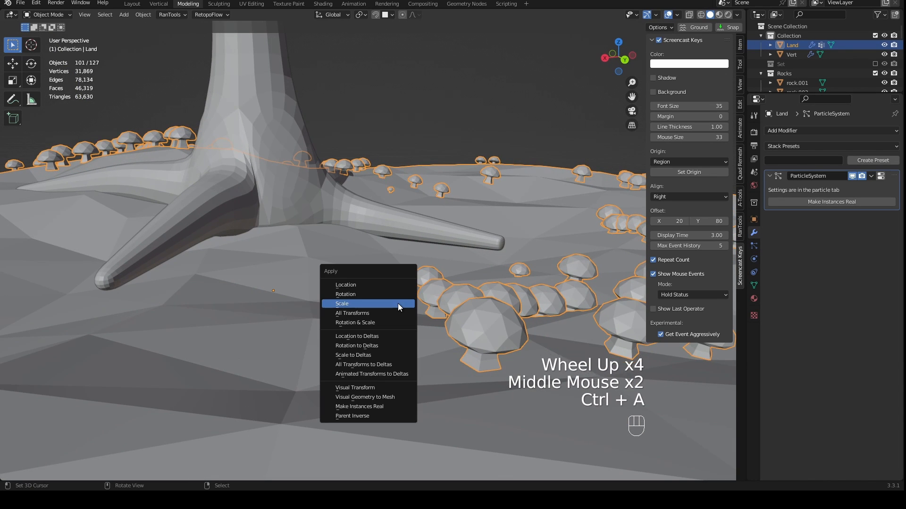
pyautogui.click(403, 406)
pyautogui.scroll(-2, 440, 347)
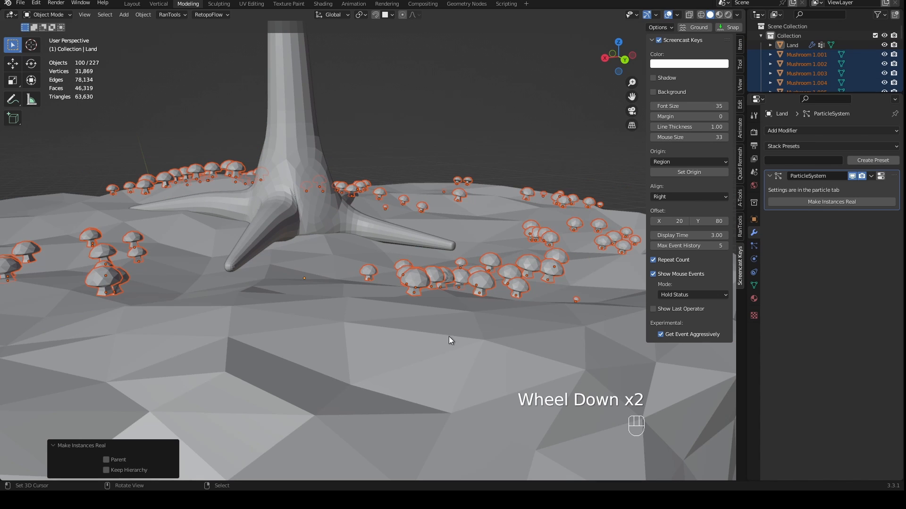
pyautogui.press('g')
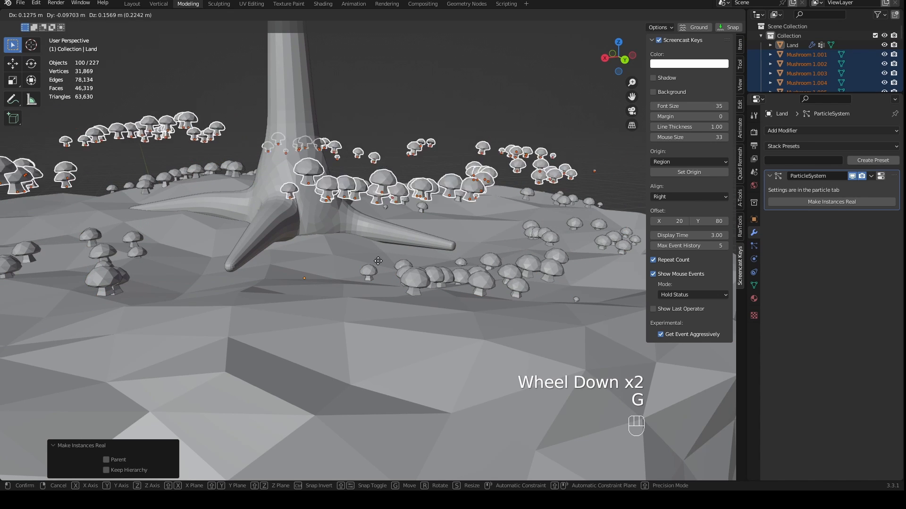
pyautogui.rightClick(415, 257)
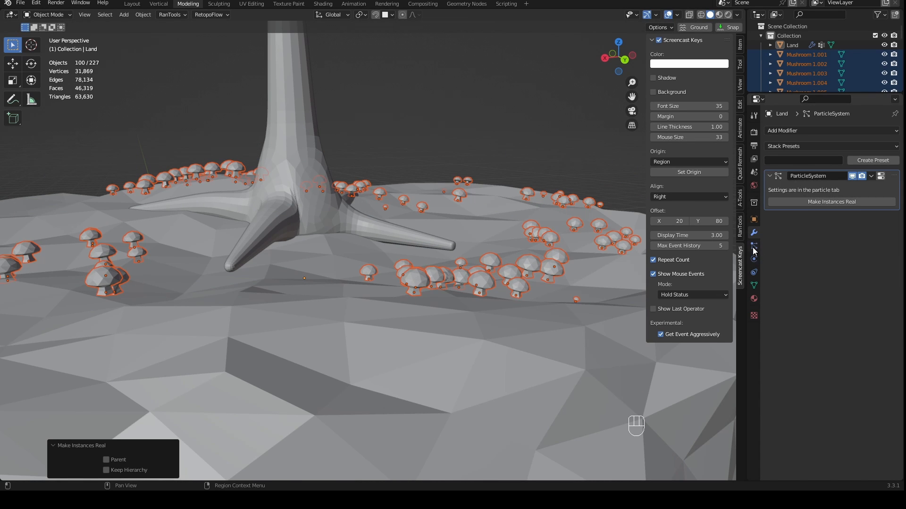
# - Remove the particle system from Land and check the remaining mushroom objects
pyautogui.click(753, 246)
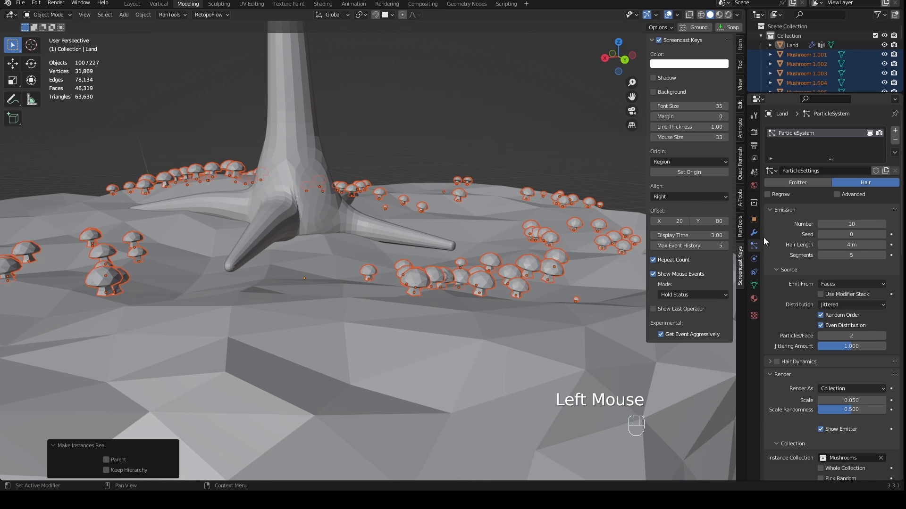
pyautogui.click(892, 141)
pyautogui.moveTo(566, 203); pyautogui.dragTo(548, 230, button='middle')
pyautogui.scroll(-3, 547, 230)
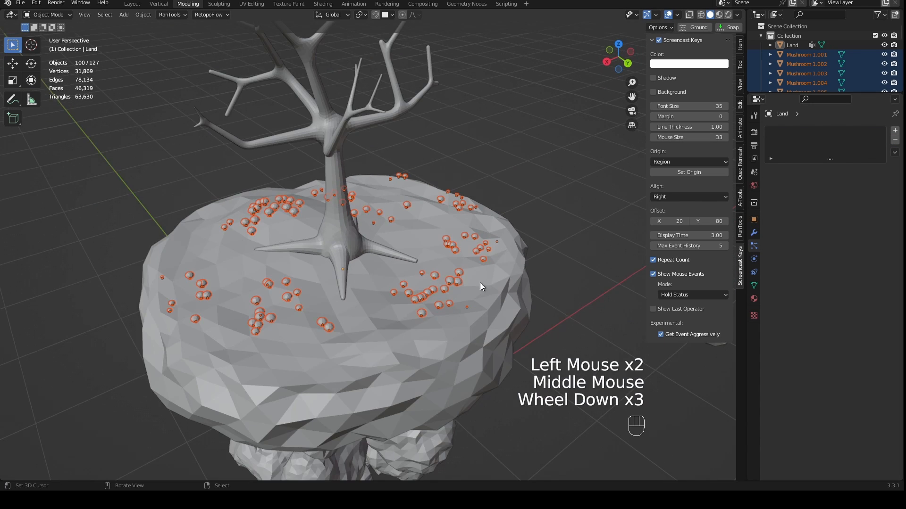
pyautogui.moveTo(480, 283); pyautogui.dragTo(482, 283, button='middle')
pyautogui.keyDown('shift'); pyautogui.moveTo(481, 283); pyautogui.dragTo(482, 282, button='middle'); pyautogui.keyUp('shift')
pyautogui.moveTo(482, 282); pyautogui.dragTo(483, 281, button='middle')
pyautogui.scroll(2, 475, 273)
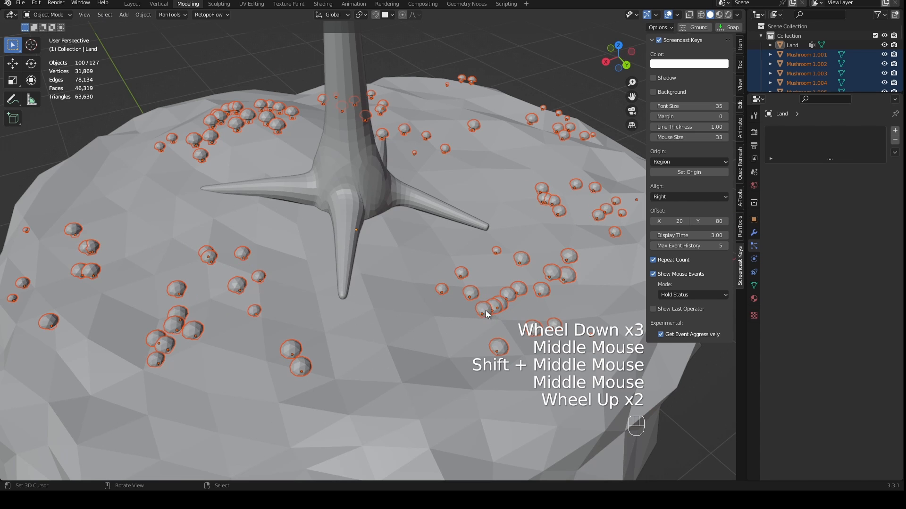
pyautogui.rightClick(486, 311)
pyautogui.moveTo(485, 311); pyautogui.dragTo(495, 309, button='right')
pyautogui.moveTo(500, 308)
pyautogui.mouseDown(button='middle')
pyautogui.moveTo(516, 309)
pyautogui.moveTo(491, 287)
pyautogui.moveTo(499, 297)
pyautogui.mouseUp(button='middle')
# - Undo the particle system removal and the conversion to real objects, and test moving Land with its mushrooms
pyautogui.hotkey('ctrl', 'z')
pyautogui.hotkey('ctrl', 'z')
pyautogui.hotkey('ctrl', 'z')
pyautogui.hotkey('ctrl', 'z')
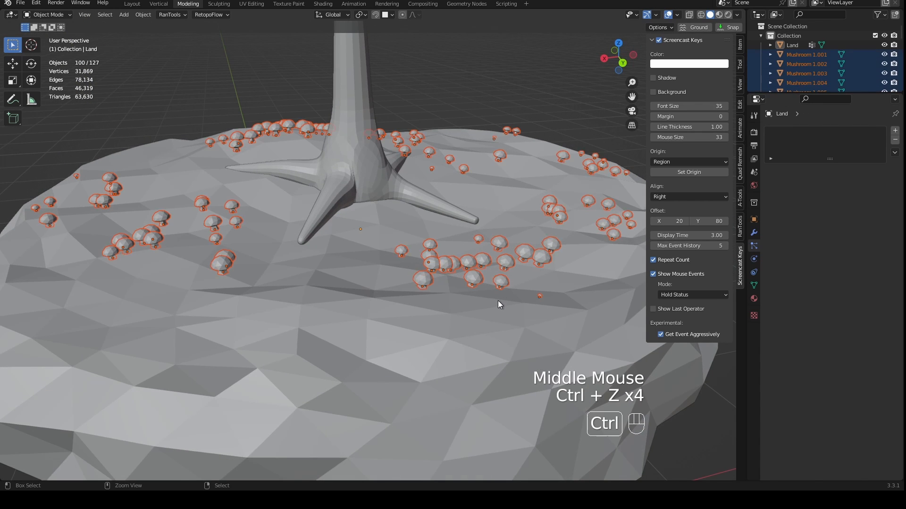
pyautogui.hotkey('ctrl', 'z')
pyautogui.hotkey('ctrl', 'z')
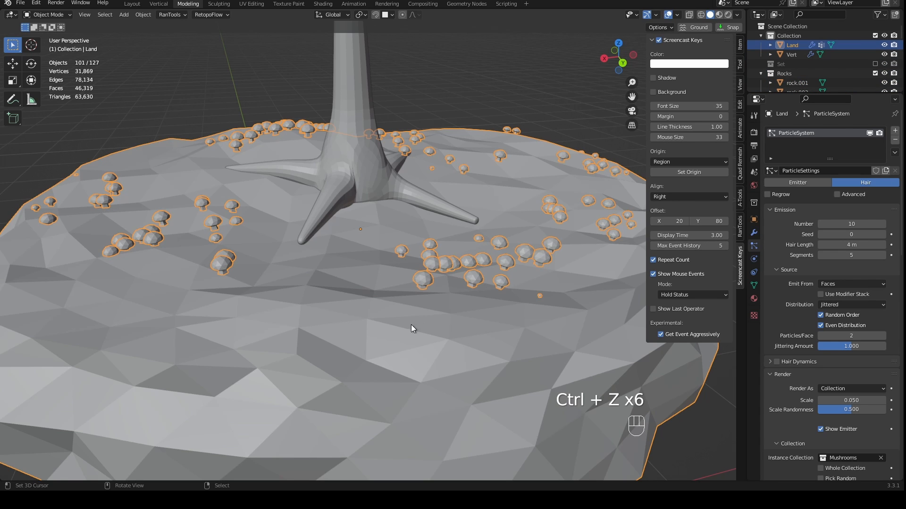
pyautogui.press('g')
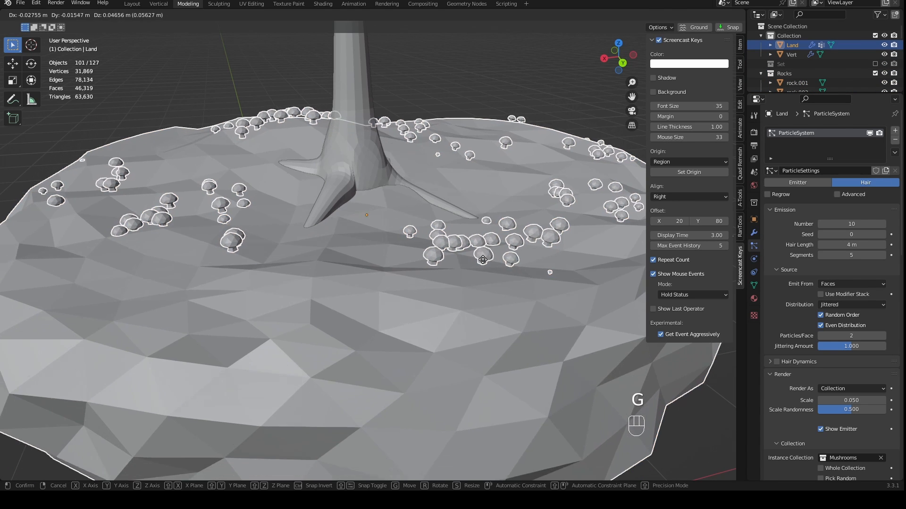
pyautogui.rightClick(495, 282)
# - Place the 3D cursor in the empty space beside the original mushroom model
pyautogui.moveTo(498, 283); pyautogui.dragTo(514, 308, button='middle')
pyautogui.scroll(-1, 510, 310)
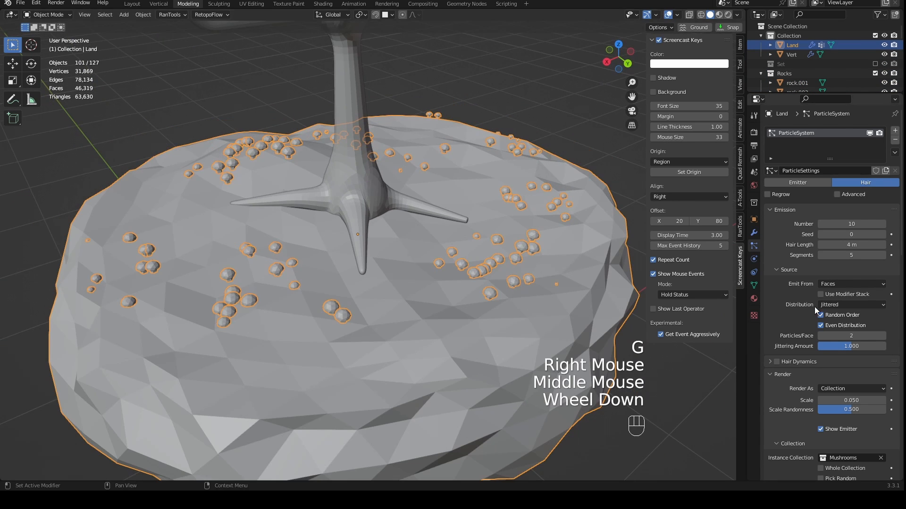
pyautogui.scroll(-1, 545, 315)
pyautogui.scroll(-2, 570, 328)
pyautogui.moveTo(552, 309); pyautogui.dragTo(366, 325, button='middle')
pyautogui.scroll(3, 366, 324)
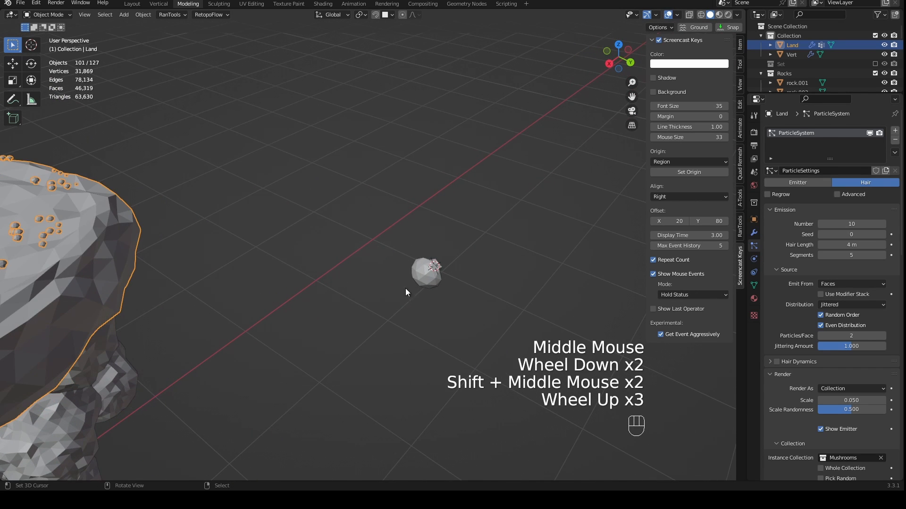
pyautogui.click(500, 298)
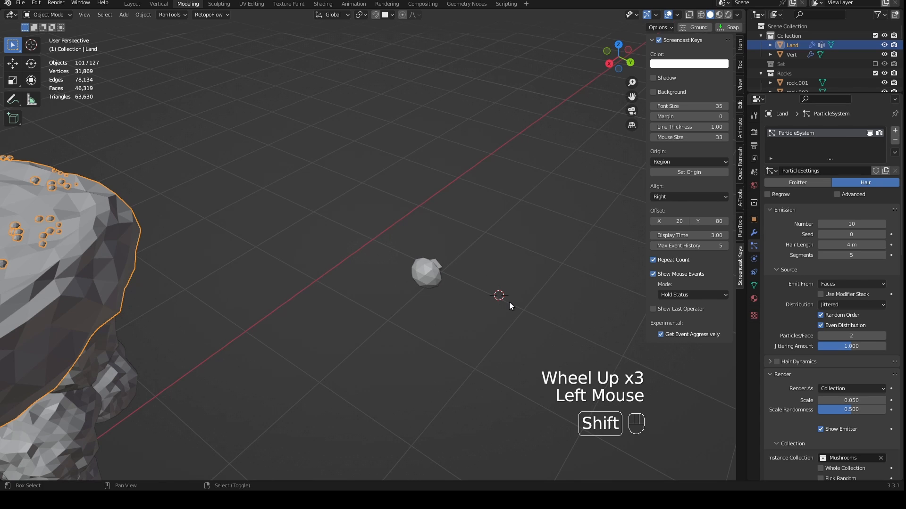
# - Add a mesh cylinder with 8 vertices at the 3D cursor beside the mushroom model
pyautogui.hotkey('shift', 'a')
pyautogui.moveTo(509, 302)
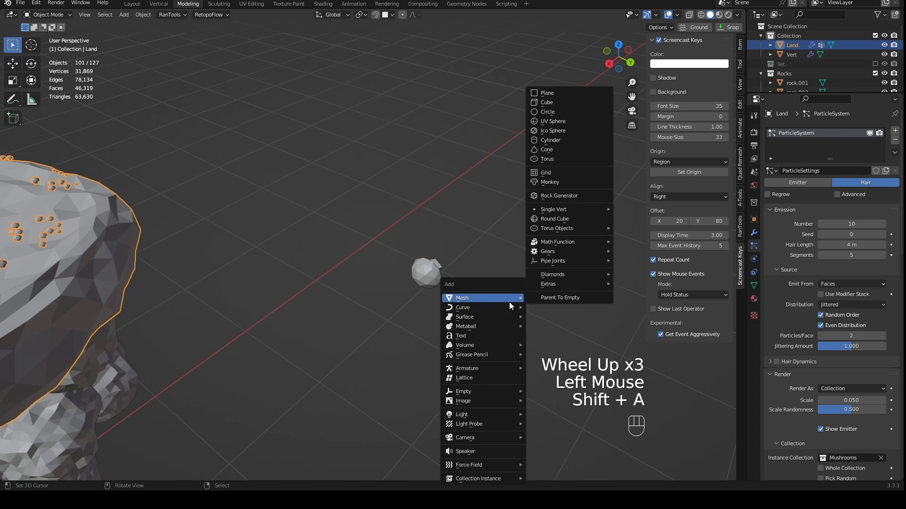
pyautogui.click(558, 140)
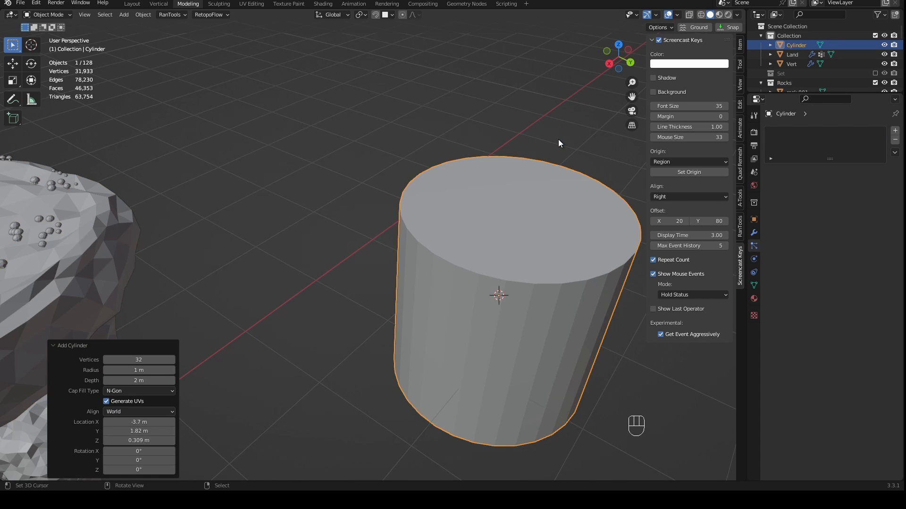
pyautogui.click(146, 362)
pyautogui.write('8')
pyautogui.press('Return')
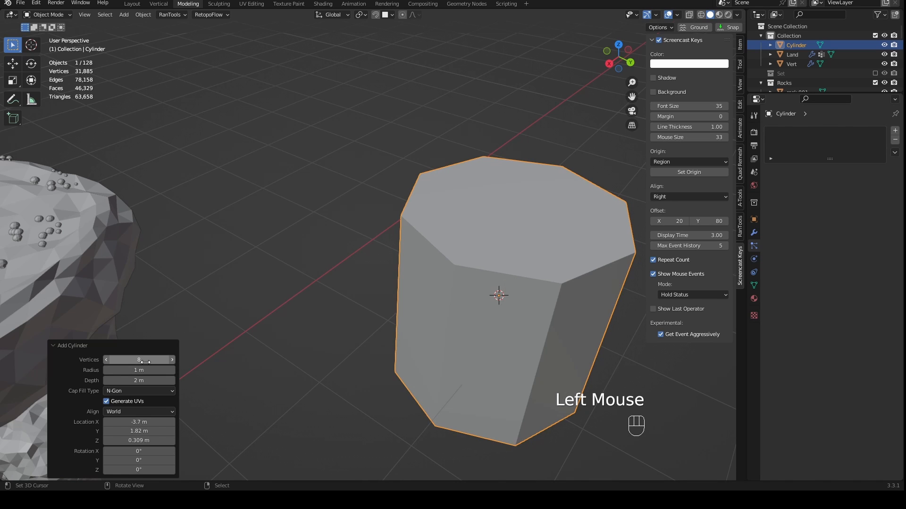
# - Set the new cylinder's vertices to 16
pyautogui.click(145, 361)
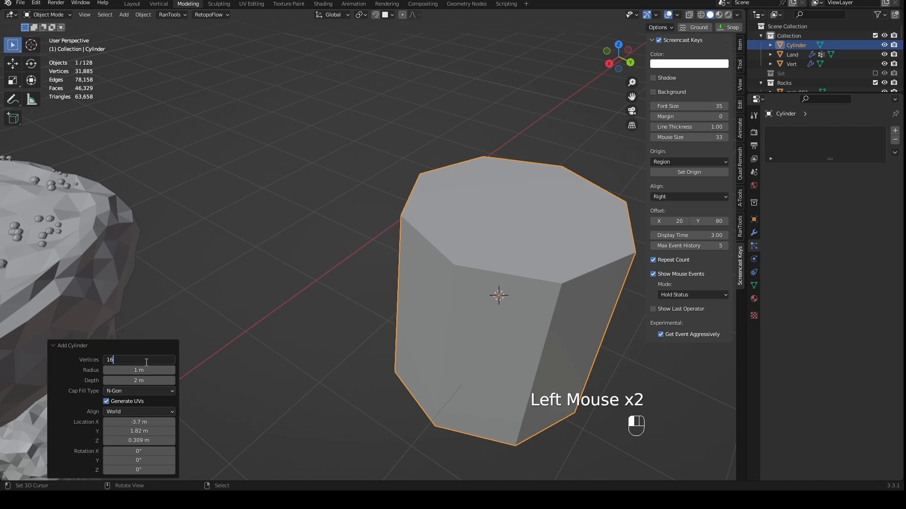
pyautogui.write('16')
pyautogui.press('Return')
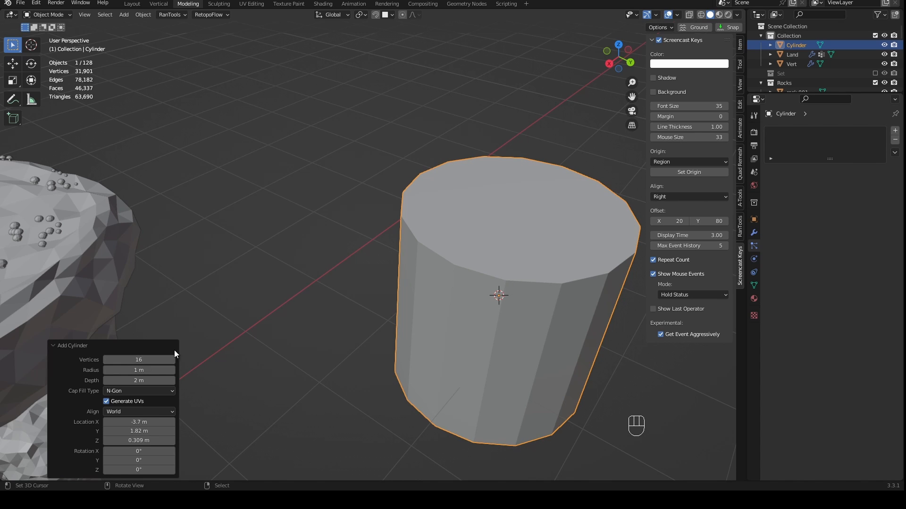
# - Move the cylinder's whole mesh up 1 m along Z in Edit Mode with snapping, placing its base at the object's origin
pyautogui.press('KP_1')
pyautogui.press('KP_Decimal')
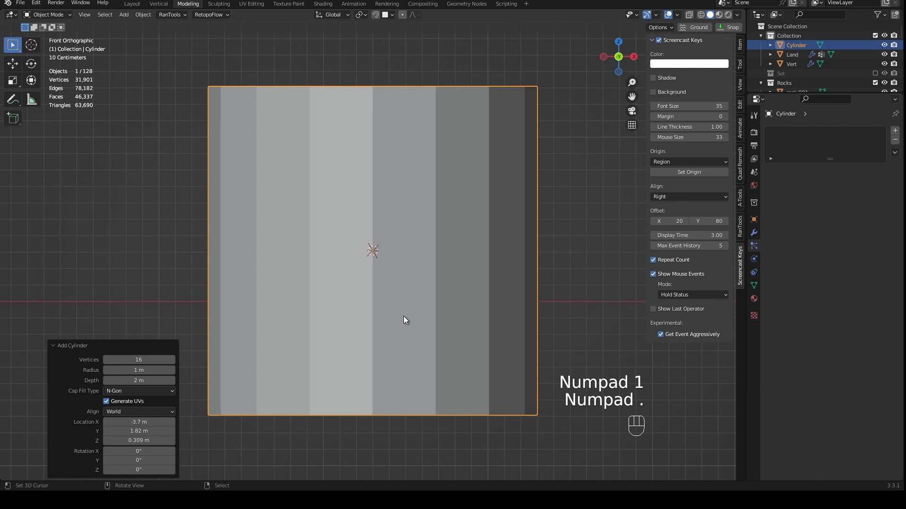
pyautogui.press('Tab')
pyautogui.press('g')
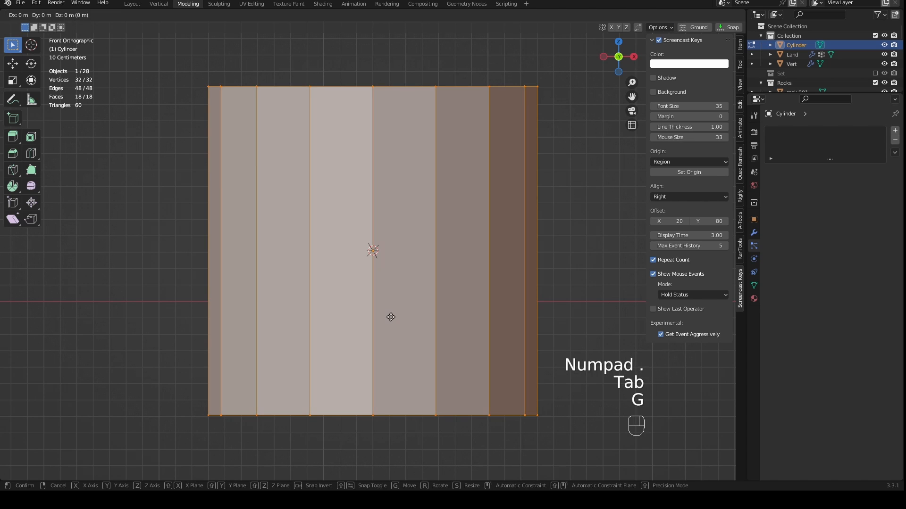
pyautogui.press('z')
pyautogui.keyDown('ctrl'); pyautogui.rightClick(502, 352); pyautogui.keyUp('ctrl')
pyautogui.click(502, 352)
pyautogui.press('g')
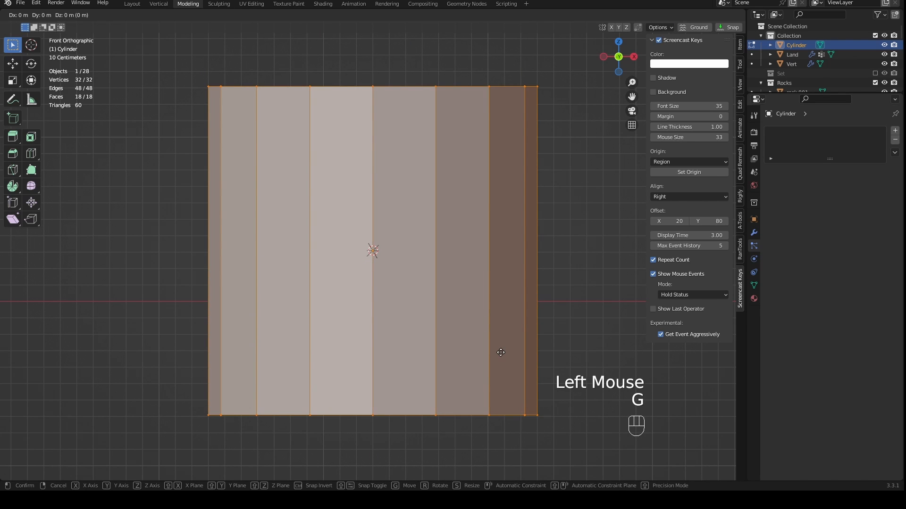
pyautogui.press('z')
pyautogui.press('ctrl')
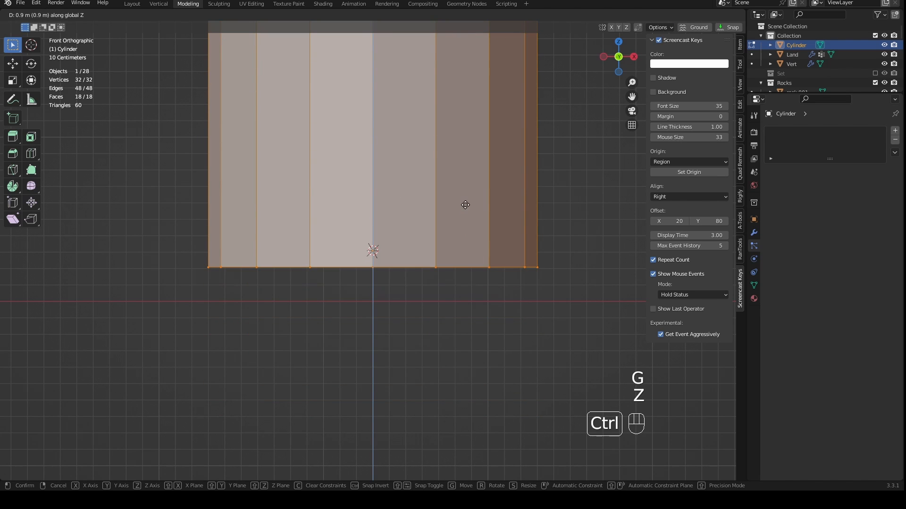
pyautogui.keyDown('ctrl'); pyautogui.click(463, 203); pyautogui.keyUp('ctrl')
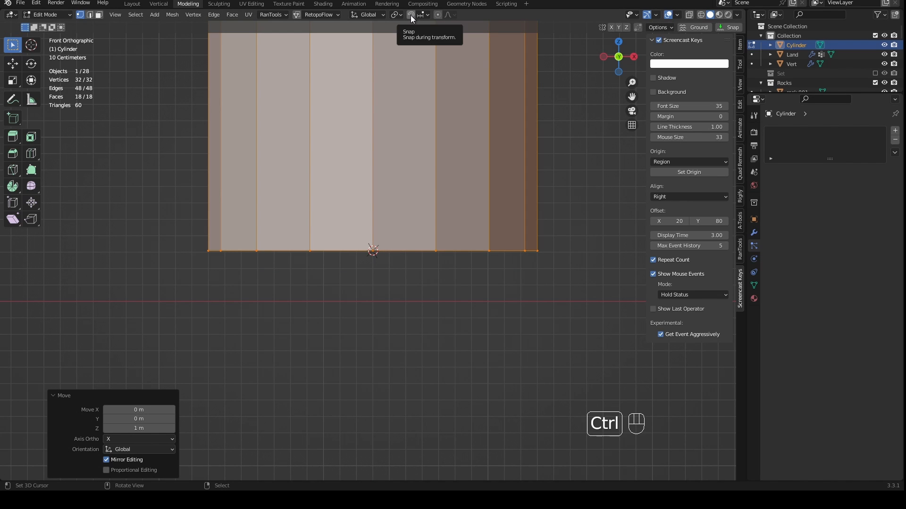
pyautogui.press('ctrl')
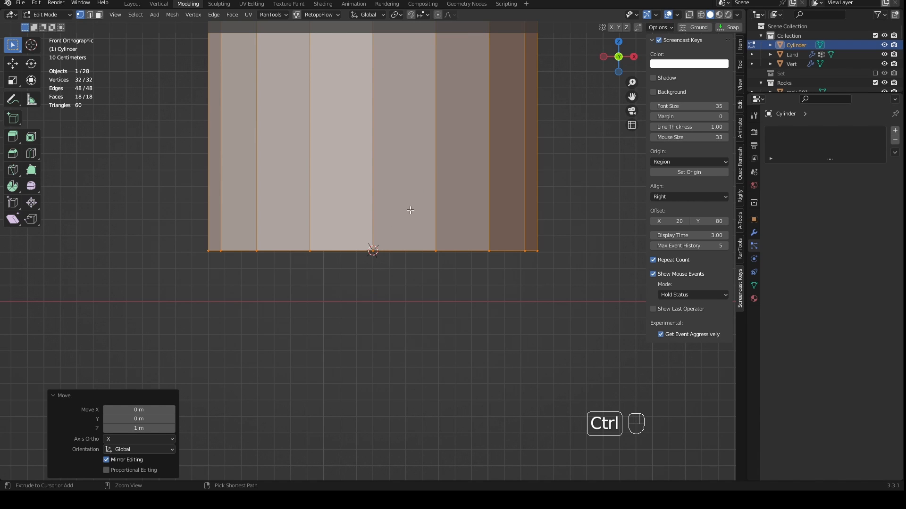
# - Examine where the cylinder's base sits relative to its origin, in perspective and from the front
pyautogui.scroll(-1, 393, 268)
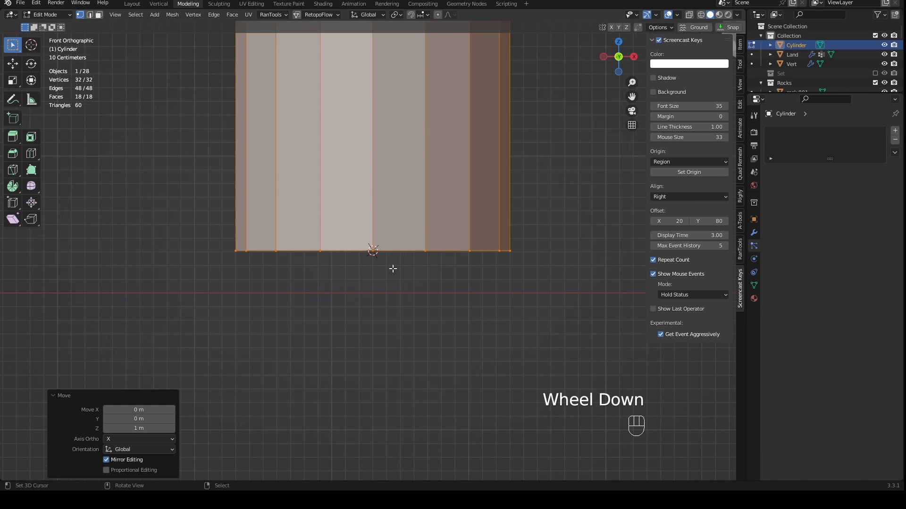
pyautogui.moveTo(394, 270); pyautogui.dragTo(388, 315, button='middle')
pyautogui.scroll(-4, 388, 316)
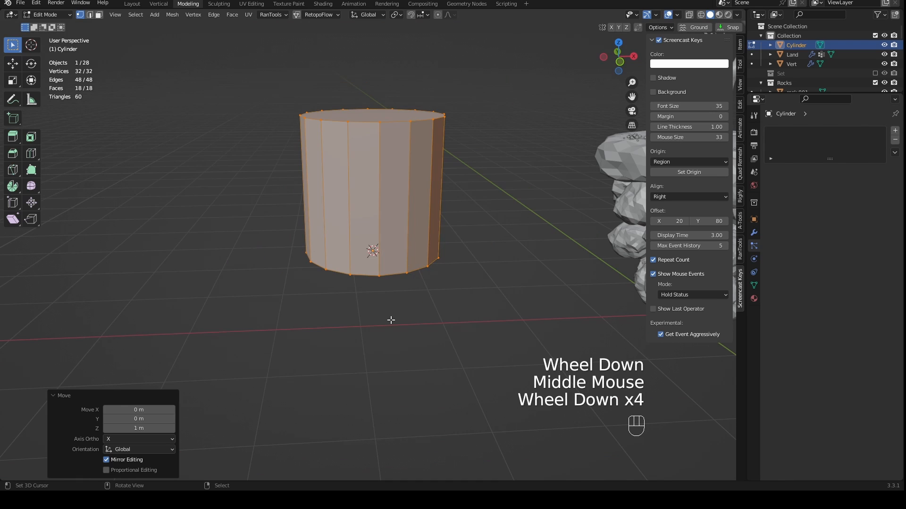
pyautogui.press('KP_1')
pyautogui.scroll(1, 410, 292)
pyautogui.scroll(1, 374, 267)
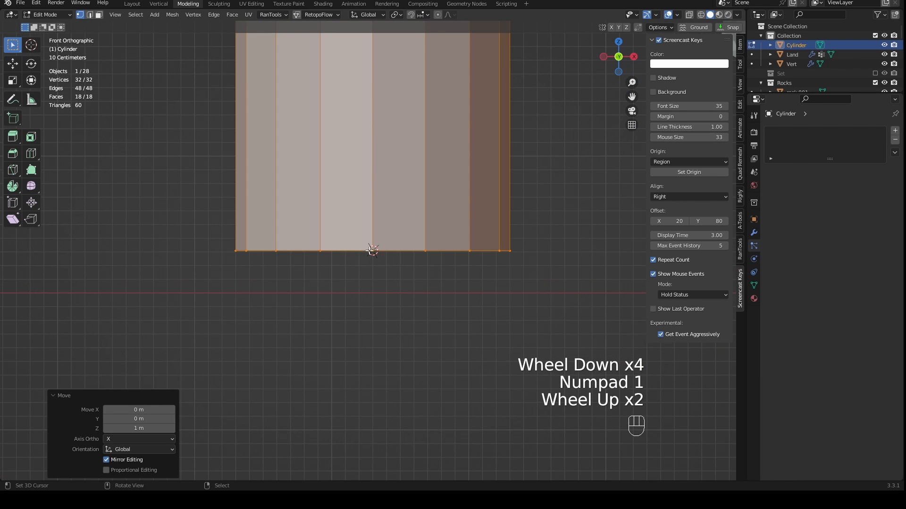
pyautogui.scroll(2, 373, 253)
pyautogui.scroll(-3, 373, 253)
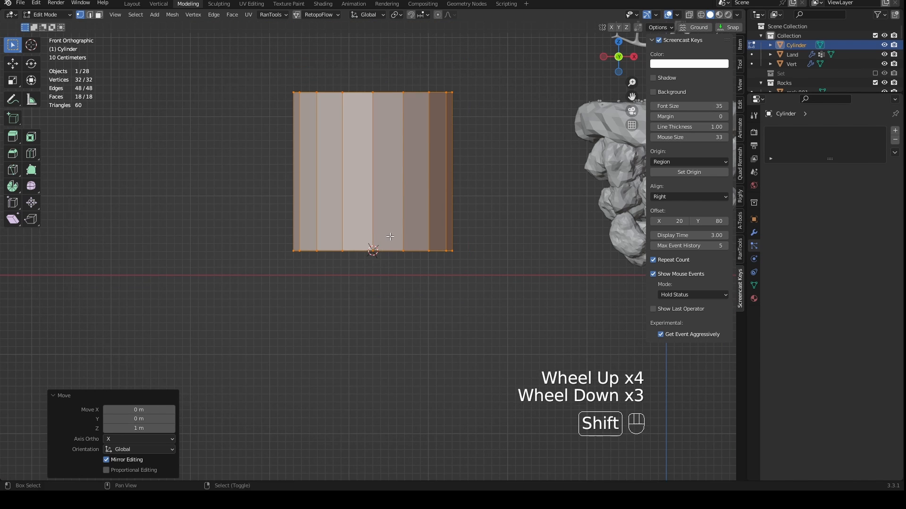
# - Scale the cylinder mesh to 0.12 in X and Y and narrow it slightly further, keeping its height
pyautogui.keyDown('shift'); pyautogui.moveTo(372, 252); pyautogui.dragTo(384, 330, button='middle'); pyautogui.keyUp('shift')
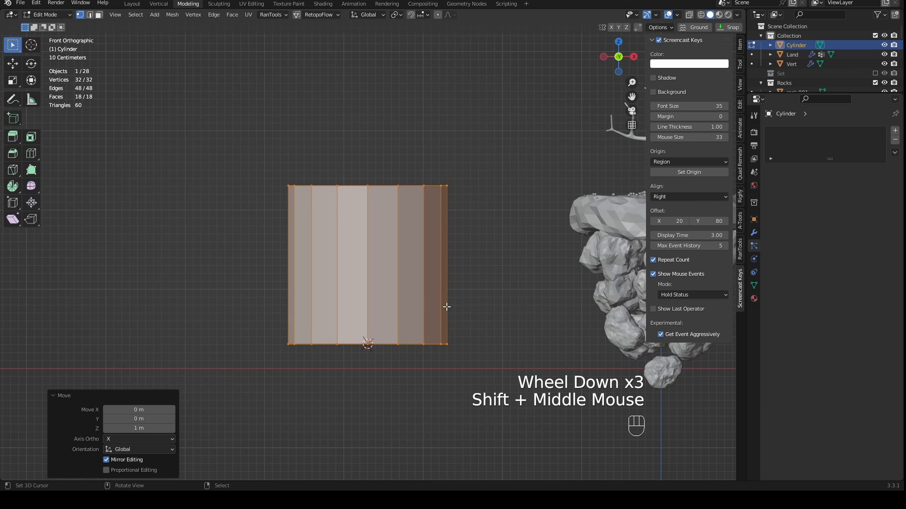
pyautogui.press('s')
pyautogui.hotkey('shift', 'z')
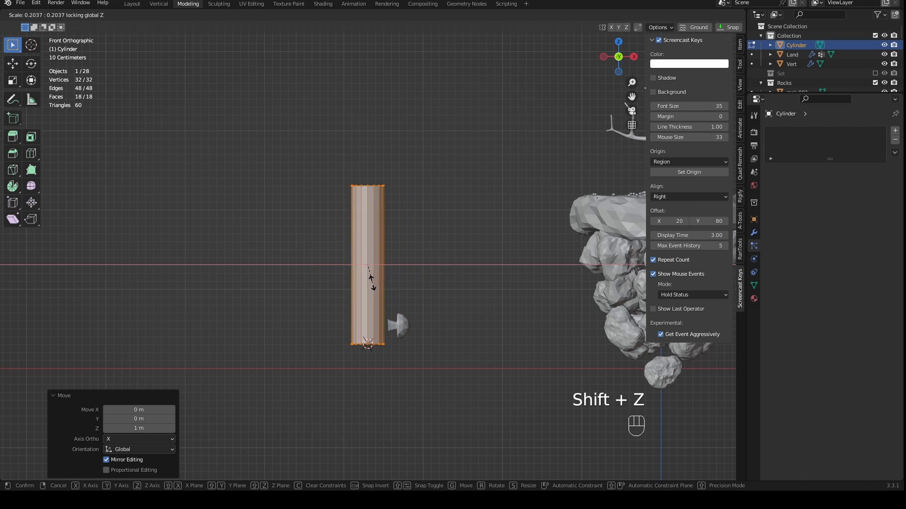
pyautogui.click(370, 266)
pyautogui.scroll(2, 399, 320)
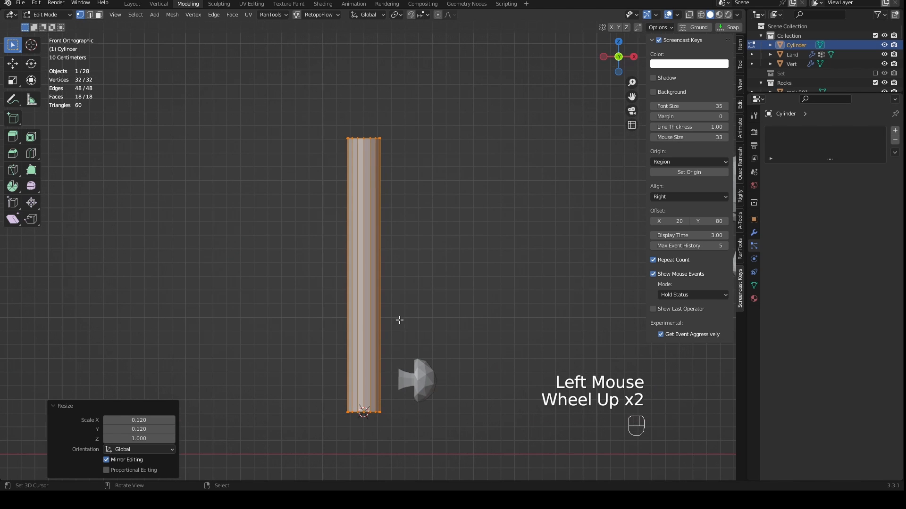
pyautogui.press('s')
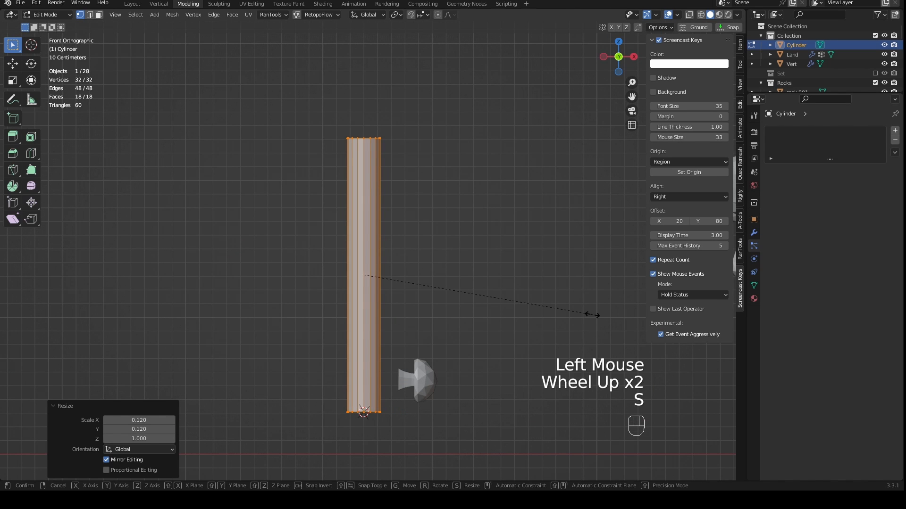
pyautogui.hotkey('shift', 'z')
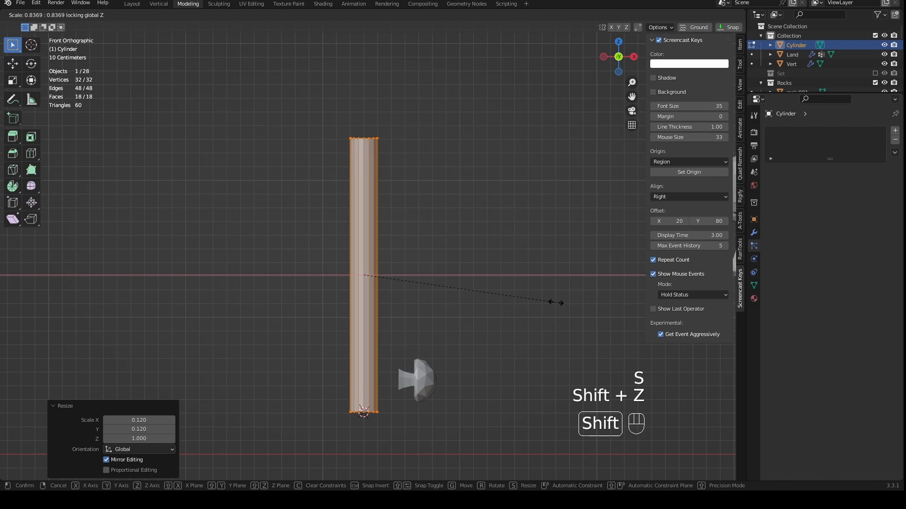
# - Lower the cylinder's top face about 1.85 m along Z and scale it to about 0.49, forming a short tapered stem
pyautogui.click(467, 277)
pyautogui.moveTo(447, 267); pyautogui.dragTo(454, 322, button='middle')
pyautogui.press('3')
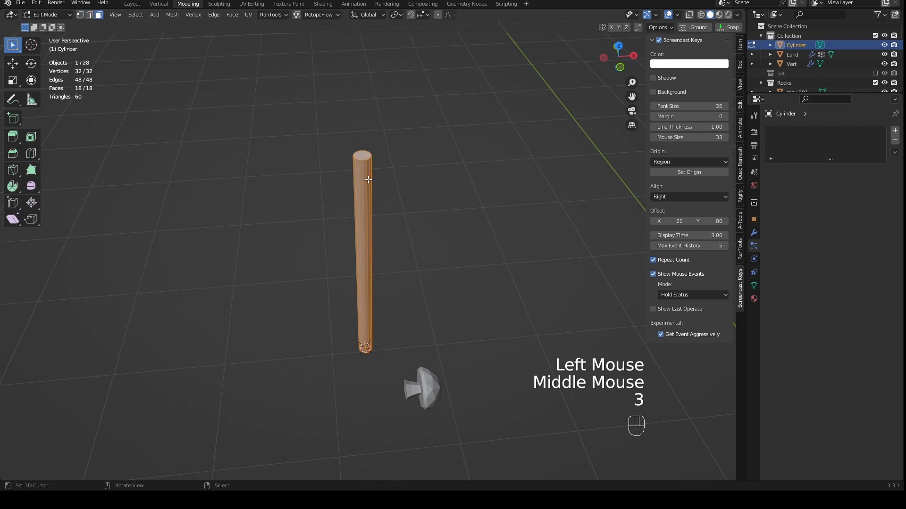
pyautogui.rightClick(365, 154)
pyautogui.press('KP_1')
pyautogui.press('g')
pyautogui.press('z')
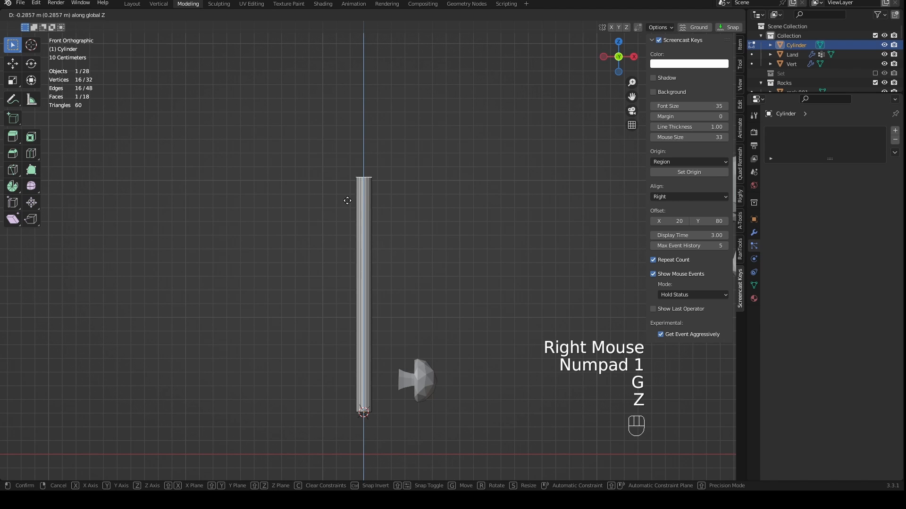
pyautogui.click(344, 407)
pyautogui.press('s')
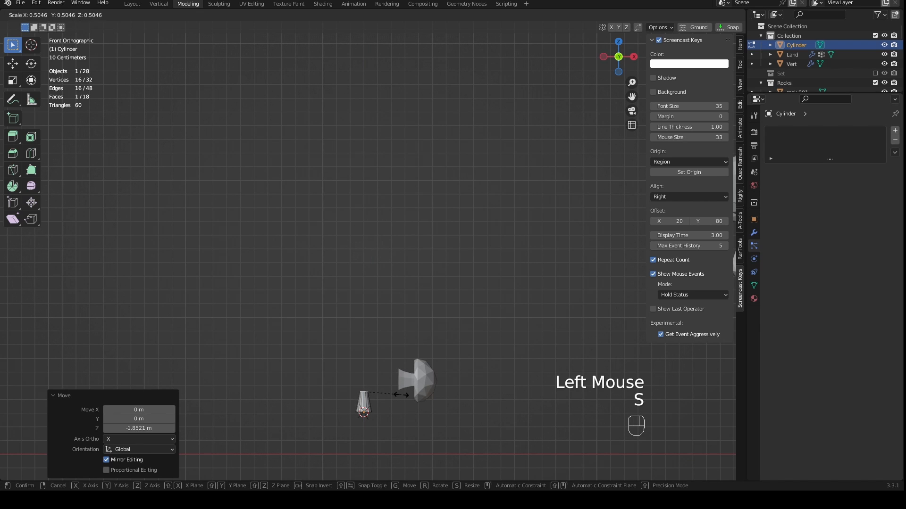
pyautogui.click(400, 395)
# - Extrude the stem's top face up about 0.04 m and scale it by about 3.1 to start a flared cap
pyautogui.moveTo(394, 408); pyautogui.dragTo(475, 419, button='middle')
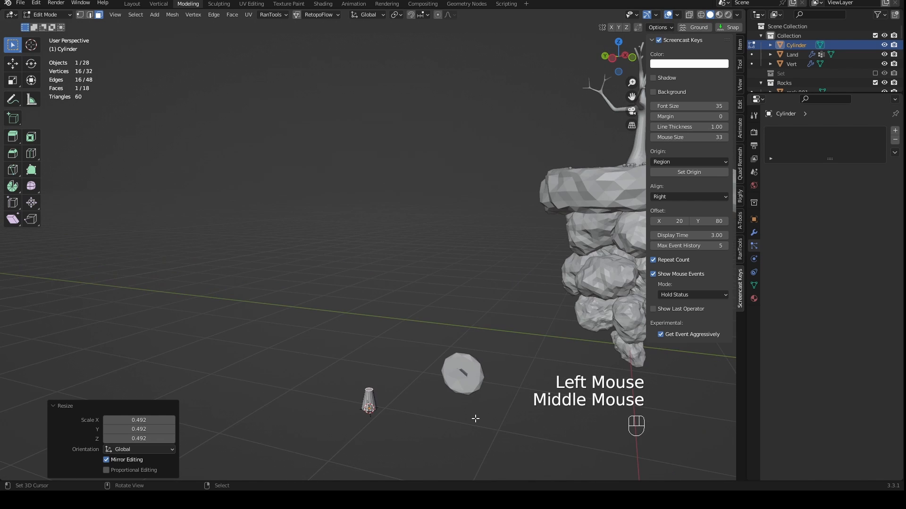
pyautogui.press('KP_Decimal')
pyautogui.scroll(-4, 527, 385)
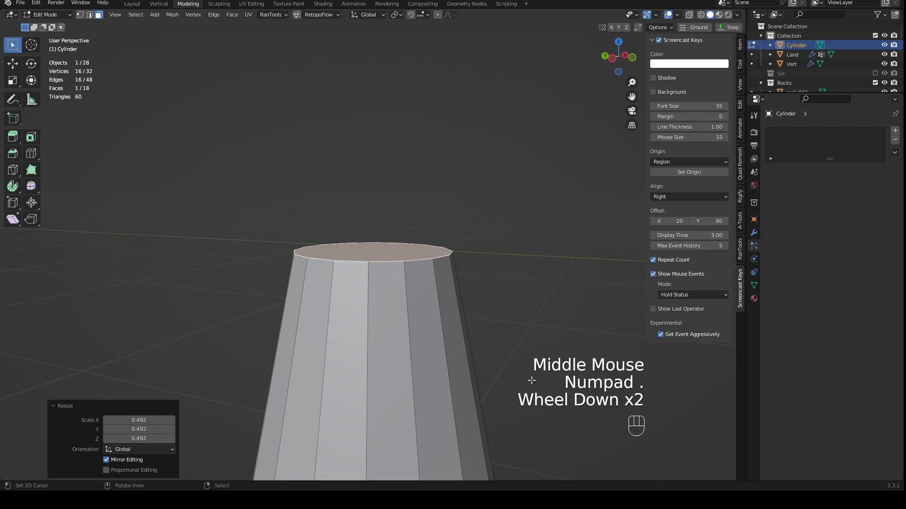
pyautogui.press('KP_1')
pyautogui.scroll(-2, 474, 329)
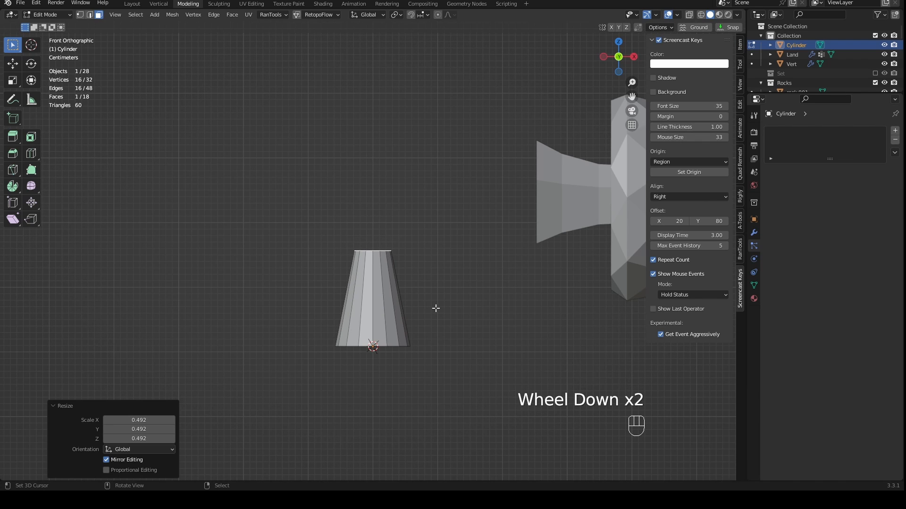
pyautogui.press('e')
pyautogui.click(438, 282)
pyautogui.press('s')
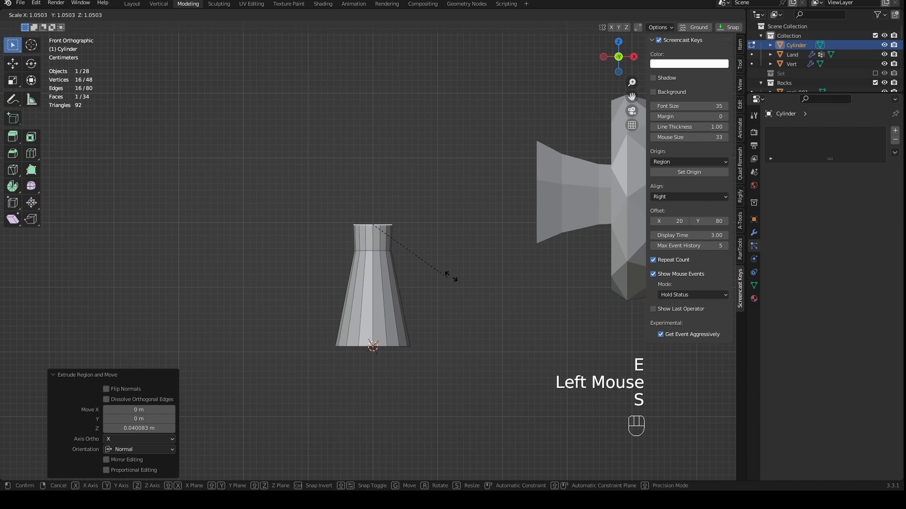
pyautogui.click(640, 251)
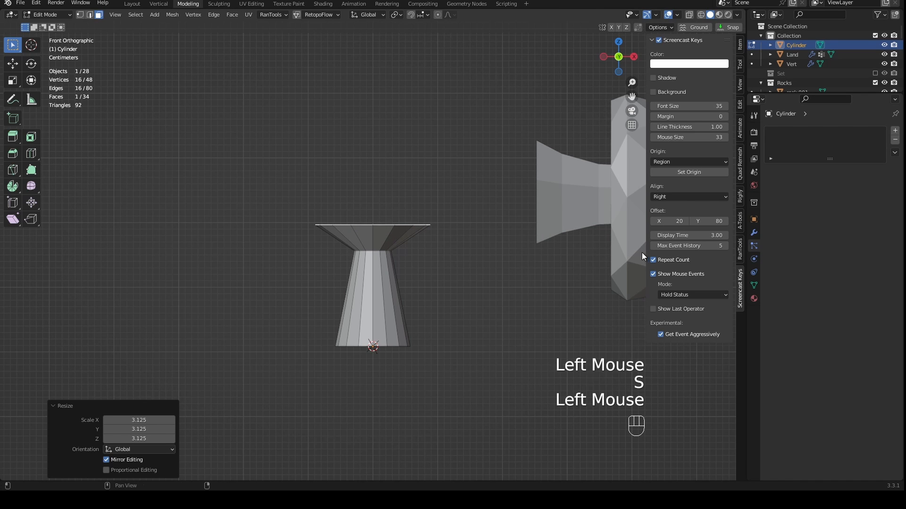
# - Tilt the flared top face by about 19° in front view
pyautogui.scroll(-1, 470, 276)
pyautogui.press('r')
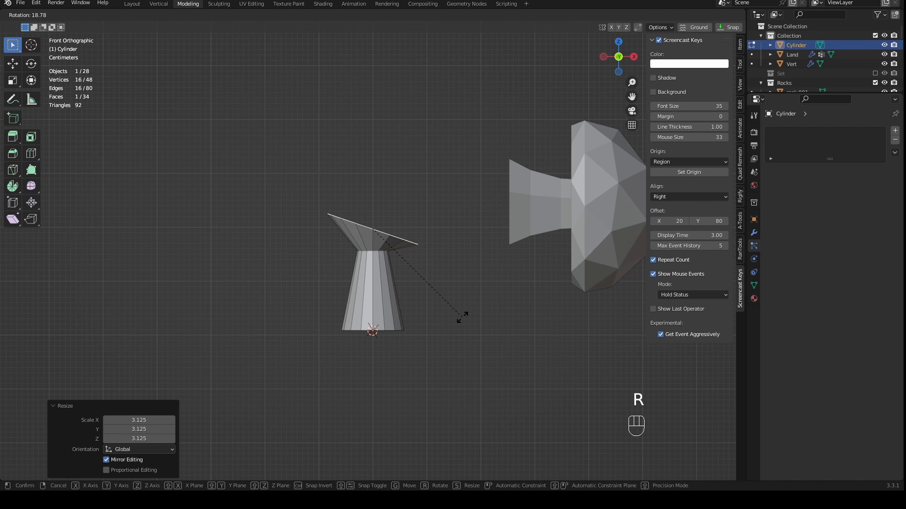
pyautogui.click(463, 314)
# - Extrude the tilted cap face about 0.094 m along its normal and scale it by about 2.16
pyautogui.press('e')
pyautogui.click(493, 252)
pyautogui.press('s')
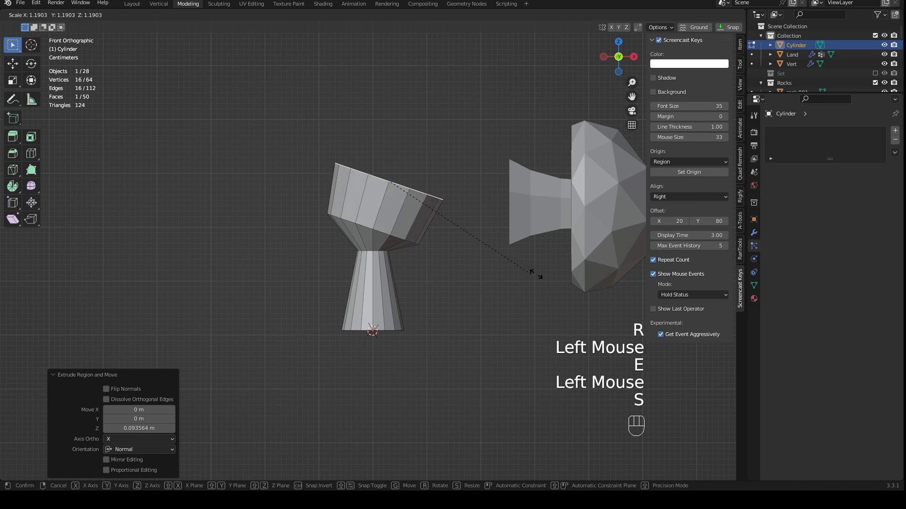
pyautogui.click(636, 302)
# - Rotate the cap's open face a further 12.6° or so in front view
pyautogui.scroll(-1, 523, 266)
pyautogui.moveTo(524, 266); pyautogui.dragTo(496, 300, button='middle')
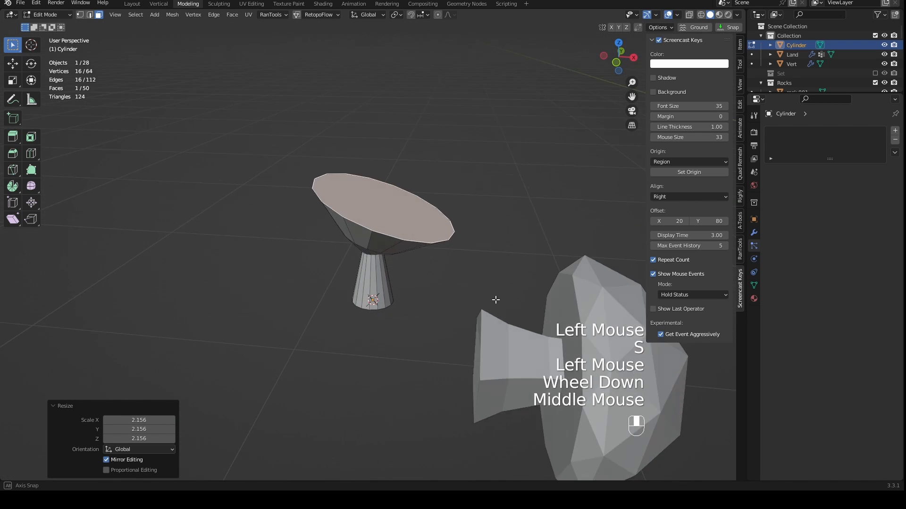
pyautogui.press('KP_1')
pyautogui.press('r')
pyautogui.click(500, 328)
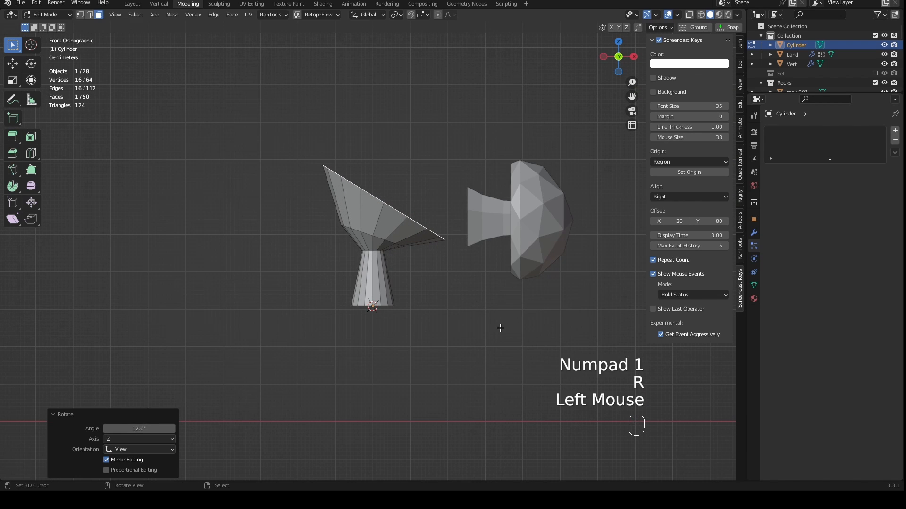
# - Extrude the cap face about 0.18 m along its normal and widen it by about 1.8
pyautogui.press('e')
pyautogui.click(566, 278)
pyautogui.press('s')
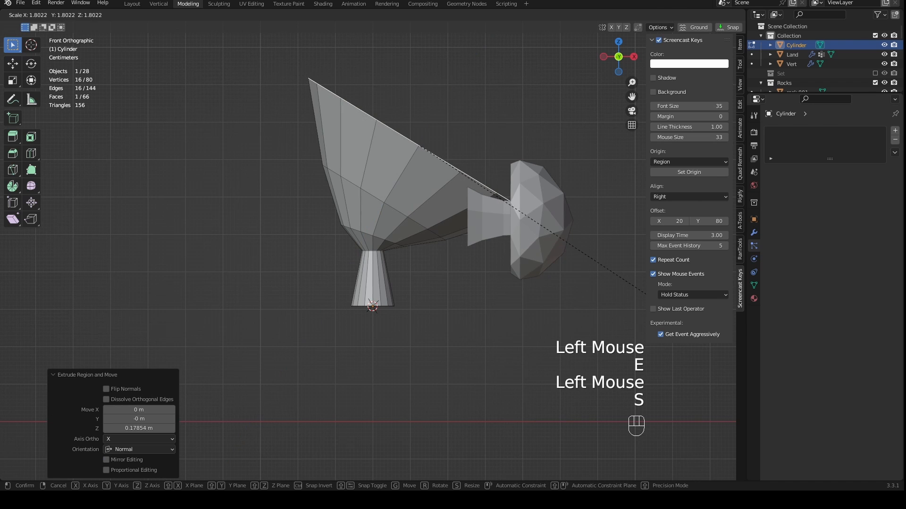
pyautogui.click(548, 289)
# - Inset the cap's large end face by about 0.09 m to form a rim
pyautogui.moveTo(547, 289); pyautogui.dragTo(441, 317, button='middle')
pyautogui.press('i')
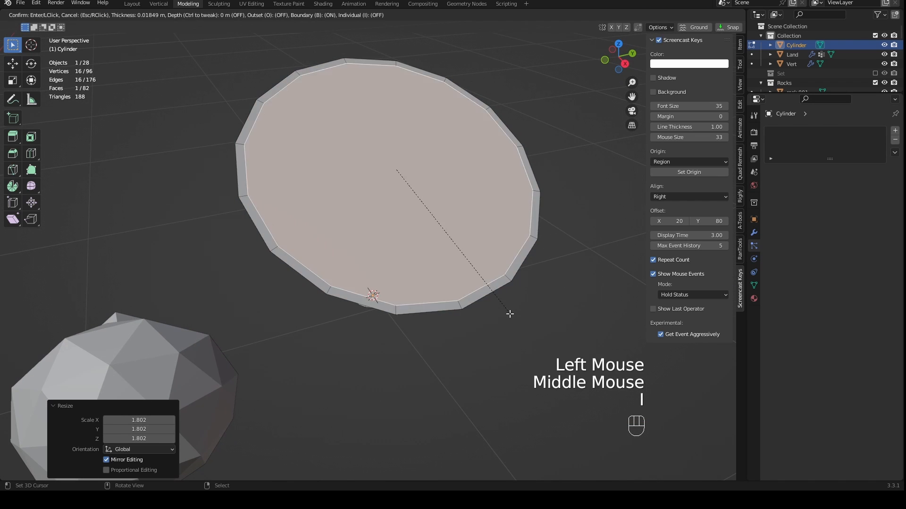
pyautogui.click(484, 297)
# - Extrude the inset face about 0.3 m down into the cap and scale it to about 0.1, forming a funnel-shaped hollow
pyautogui.moveTo(484, 296); pyautogui.dragTo(560, 264, button='middle')
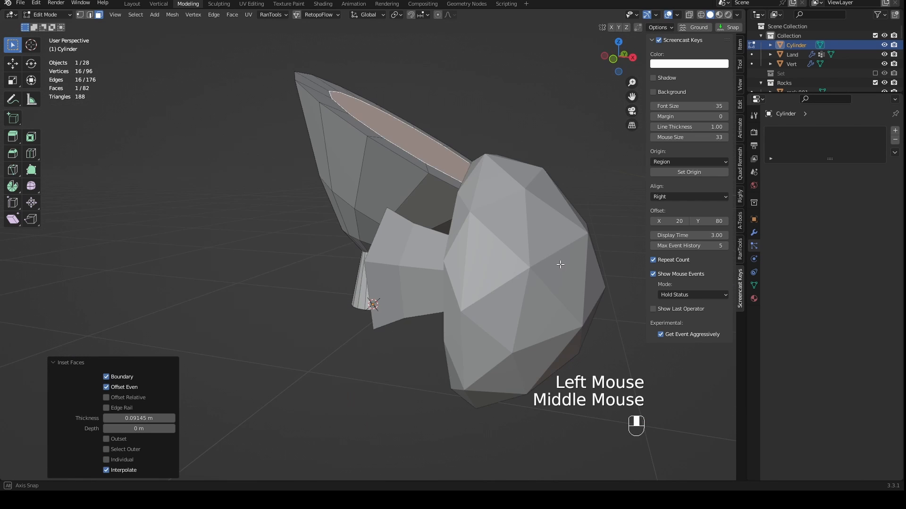
pyautogui.press('e')
pyautogui.click(479, 356)
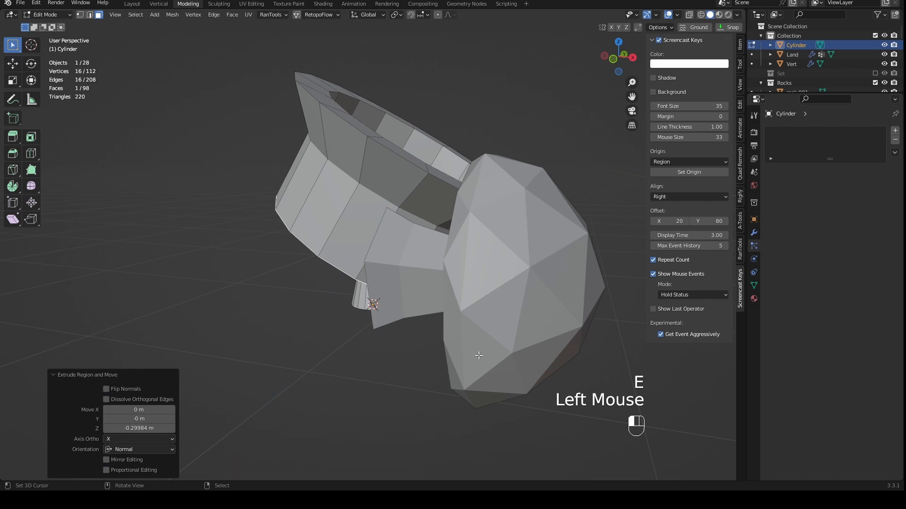
pyautogui.moveTo(479, 355); pyautogui.dragTo(556, 319, button='middle')
pyautogui.press('s')
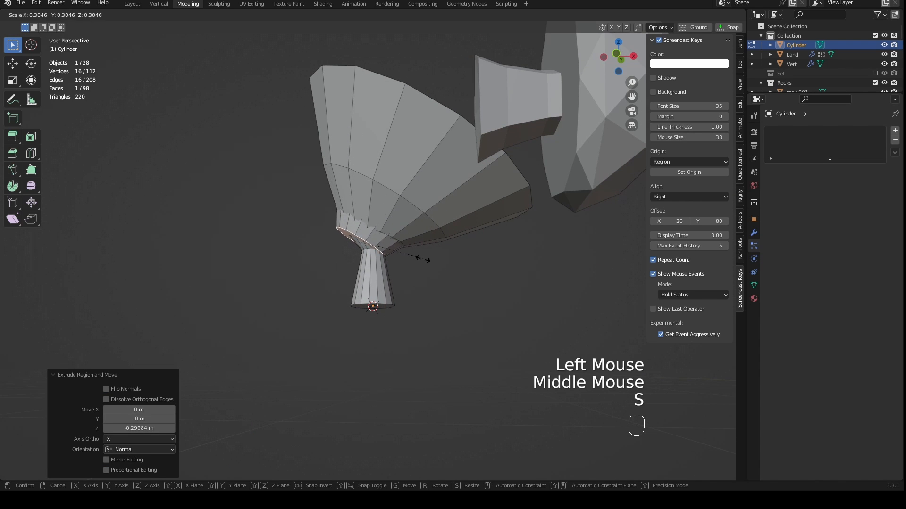
pyautogui.click(380, 276)
# - Add one centred loop cut around the inner wall of the hollow and scale that loop up by about 1.23
pyautogui.moveTo(379, 276); pyautogui.dragTo(331, 309, button='middle')
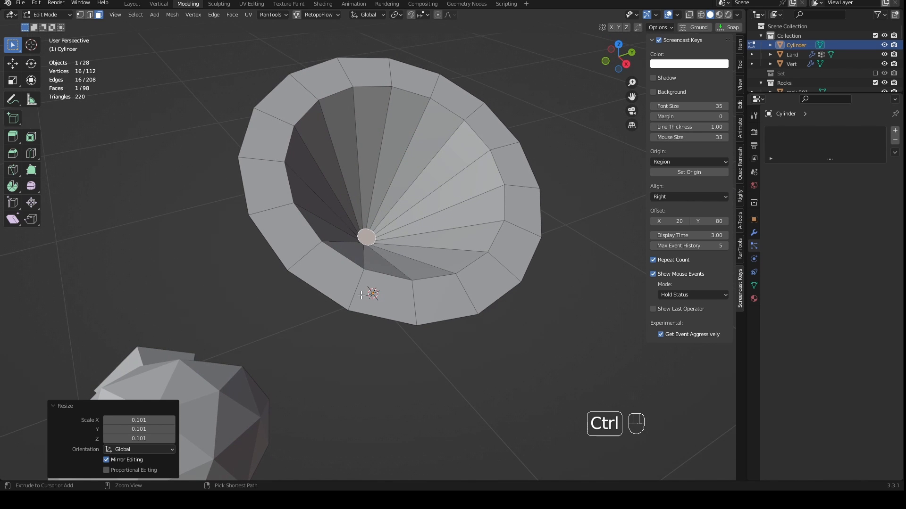
pyautogui.hotkey('ctrl', 'r')
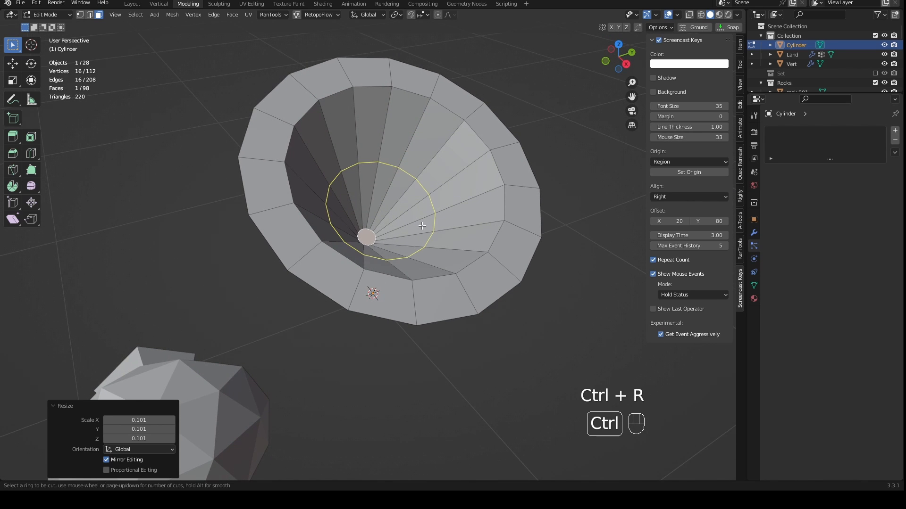
pyautogui.rightClick(433, 200)
pyautogui.moveTo(433, 200); pyautogui.dragTo(477, 208, button='middle')
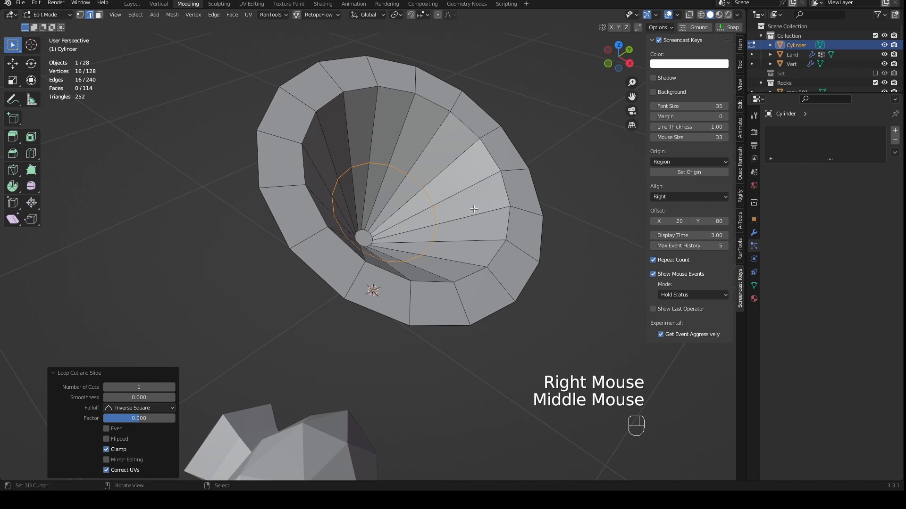
pyautogui.press('ctrl')
pyautogui.hotkey('ctrl', 'b')
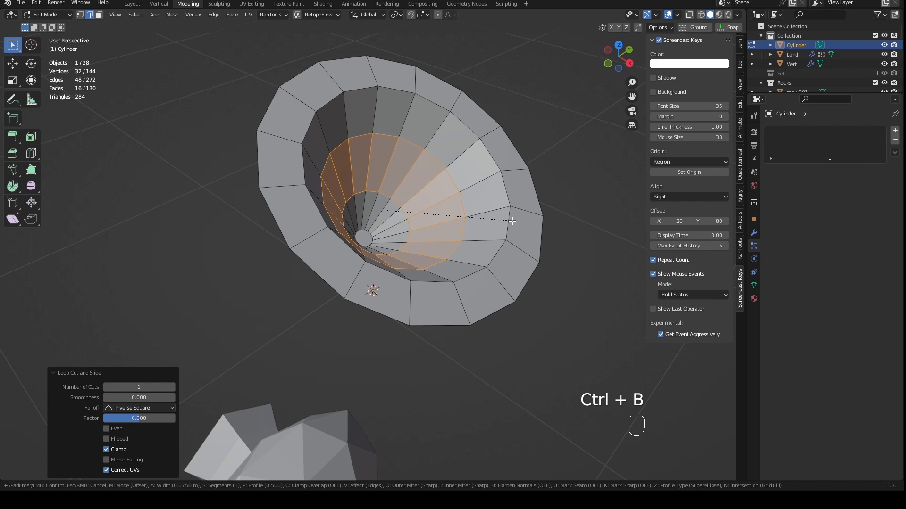
pyautogui.rightClick(504, 219)
pyautogui.press('s')
pyautogui.click(531, 239)
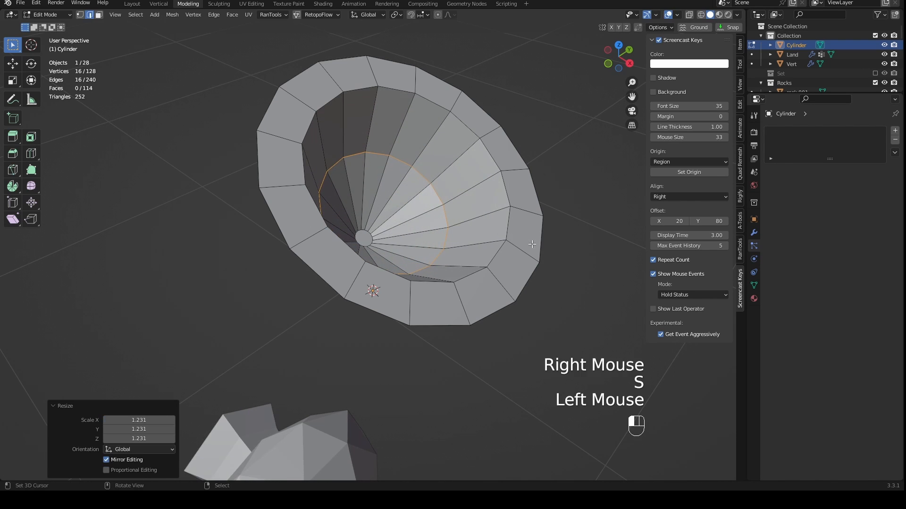
# - Select the inner and outer edge loops of the rim and bevel them about 0.032 m with one segment
pyautogui.moveTo(531, 240); pyautogui.dragTo(512, 198, button='middle')
pyautogui.press('2')
pyautogui.keyDown('alt'); pyautogui.rightClick(510, 199); pyautogui.keyUp('alt')
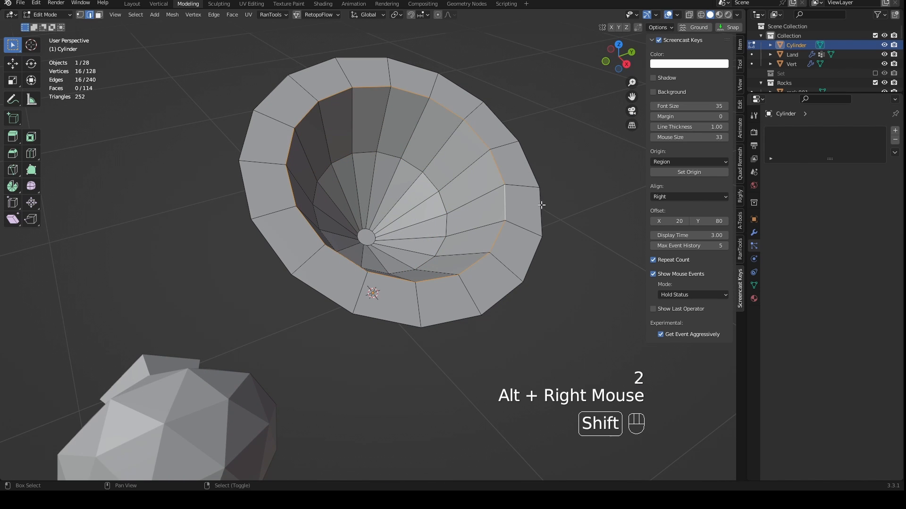
pyautogui.keyDown('shift'); pyautogui.rightClick(526, 207); pyautogui.keyUp('shift')
pyautogui.keyDown('alt'); pyautogui.keyDown('shift'); pyautogui.rightClick(521, 208); pyautogui.keyUp('shift'); pyautogui.keyUp('alt')
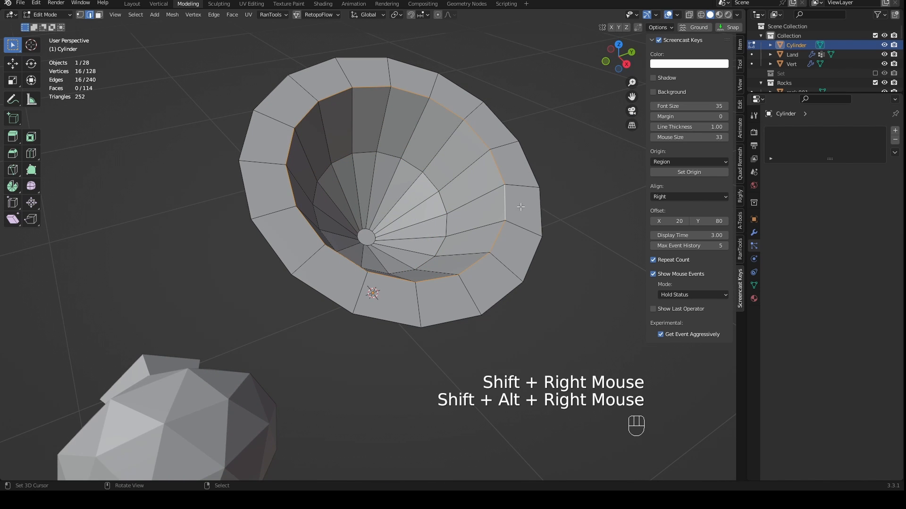
pyautogui.keyDown('alt'); pyautogui.rightClick(508, 202); pyautogui.keyUp('alt')
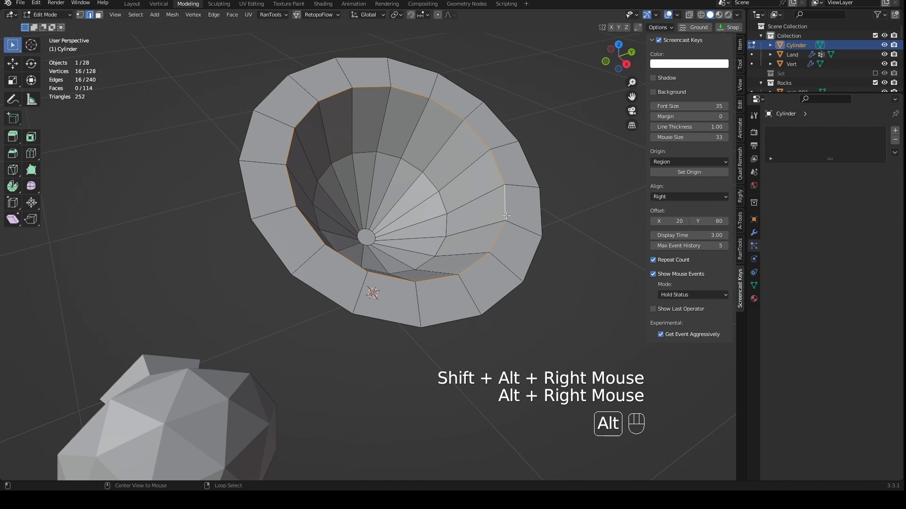
pyautogui.keyDown('alt'); pyautogui.keyDown('shift'); pyautogui.rightClick(537, 209); pyautogui.keyUp('shift'); pyautogui.keyUp('alt')
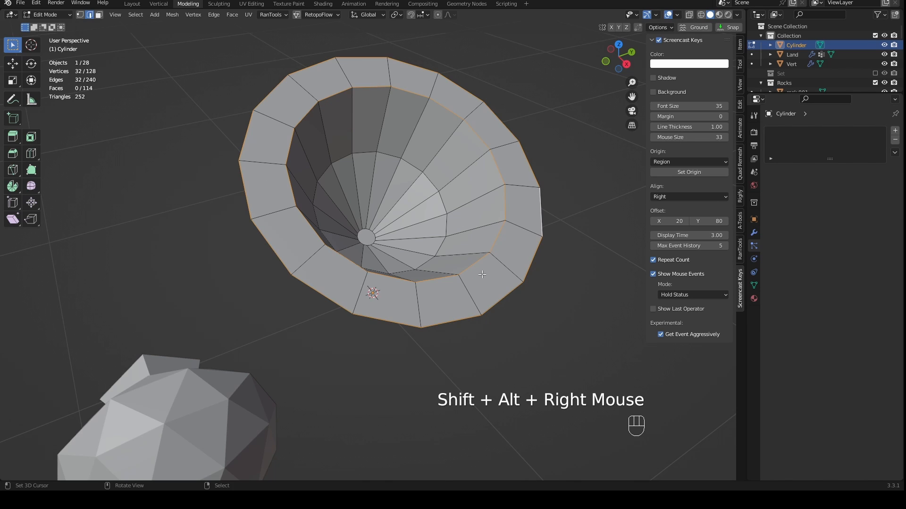
pyautogui.hotkey('ctrl', 'b')
pyautogui.click(533, 254)
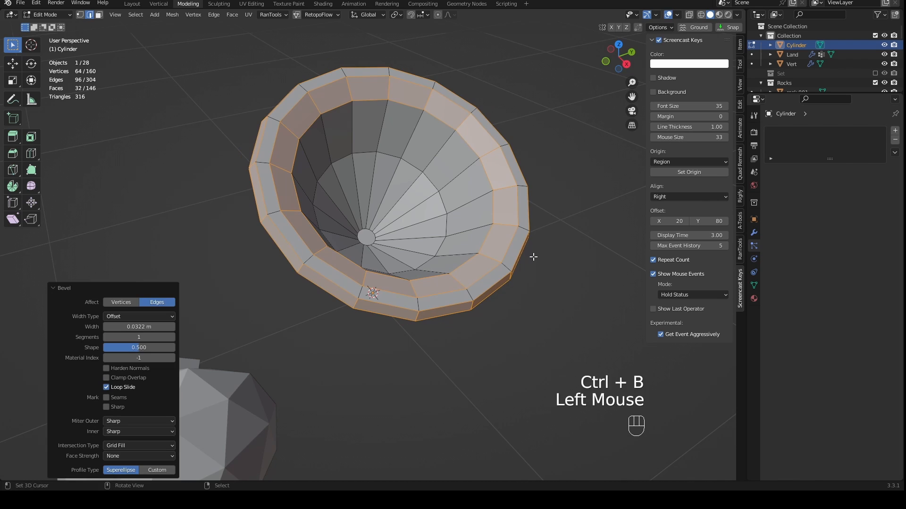
# - Switch to Sculpt Mode and bend the cap and its rim into an irregular organic shape with the Elastic Deform brush
pyautogui.moveTo(533, 255); pyautogui.dragTo(505, 255, button='middle')
pyautogui.hotkey('ctrl', 'Tab')
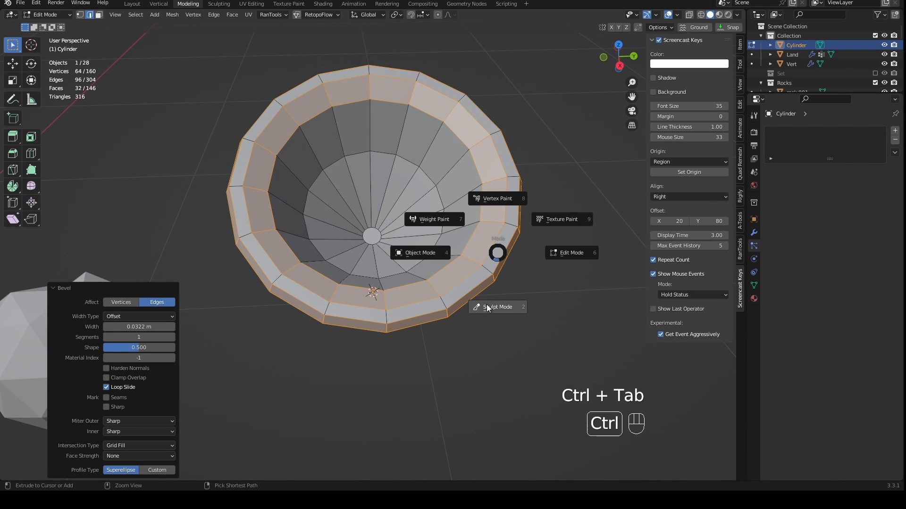
pyautogui.scroll(-2, 480, 282)
pyautogui.moveTo(475, 273); pyautogui.dragTo(401, 233, button='middle')
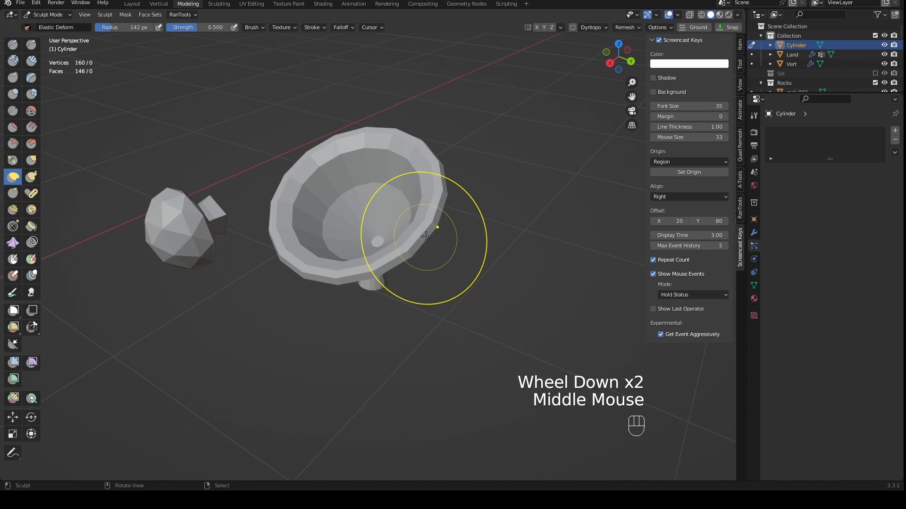
pyautogui.click(379, 208)
pyautogui.moveTo(379, 209); pyautogui.dragTo(340, 214)
pyautogui.moveTo(344, 215); pyautogui.dragTo(425, 217, button='middle')
pyautogui.moveTo(315, 229); pyautogui.dragTo(401, 187)
pyautogui.moveTo(408, 216); pyautogui.dragTo(441, 206, button='middle')
pyautogui.moveTo(466, 226); pyautogui.dragTo(451, 257)
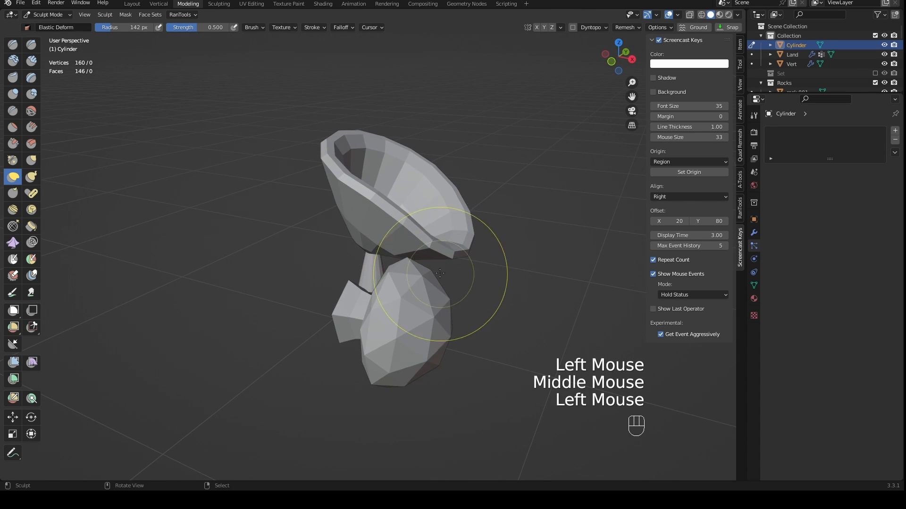
pyautogui.moveTo(437, 236); pyautogui.dragTo(466, 217, button='middle')
pyautogui.moveTo(355, 191); pyautogui.dragTo(352, 159)
pyautogui.moveTo(362, 210); pyautogui.dragTo(364, 268)
pyautogui.moveTo(418, 242); pyautogui.dragTo(373, 268, button='middle')
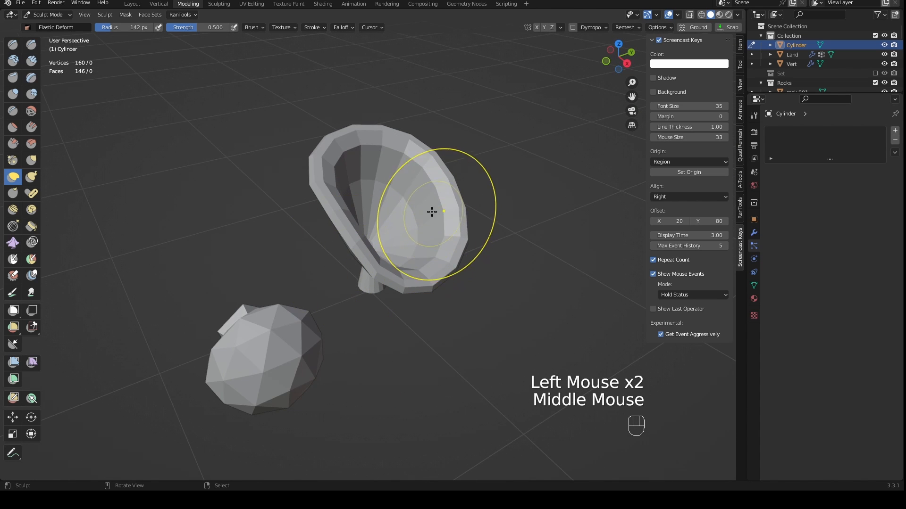
pyautogui.moveTo(431, 208); pyautogui.dragTo(417, 202)
pyautogui.moveTo(417, 202)
pyautogui.mouseDown(button='middle')
pyautogui.moveTo(445, 232)
pyautogui.moveTo(419, 236)
pyautogui.moveTo(501, 262)
pyautogui.moveTo(396, 292)
pyautogui.moveTo(414, 297)
pyautogui.mouseUp(button='middle')
# - Return to Object Mode and move the funnel-shaped mushroom into the Mushrooms collection
pyautogui.press('Tab')
pyautogui.press('Tab')
pyautogui.hotkey('ctrl', 'Tab')
pyautogui.scroll(-3, 485, 273)
pyautogui.scroll(2, 437, 317)
pyautogui.press('m')
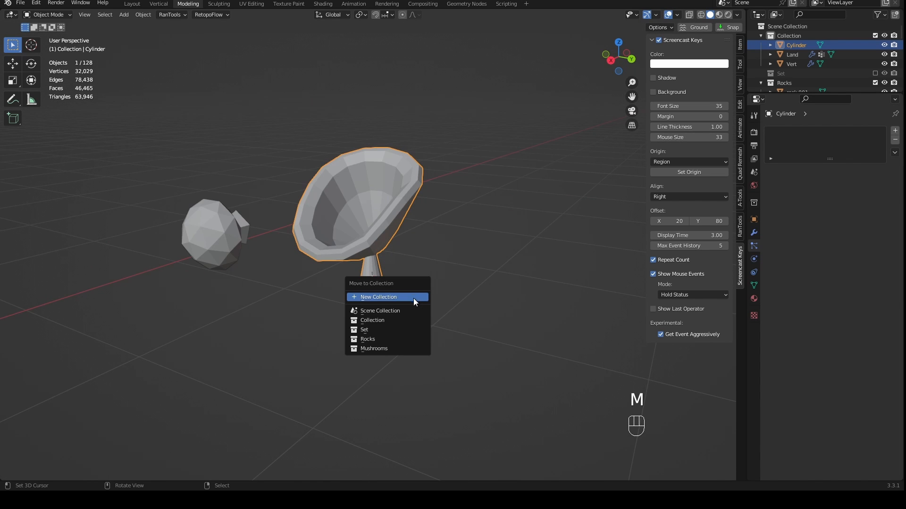
pyautogui.click(400, 349)
# - Rotate the funnel-shaped mushroom 90° around the global Y axis
pyautogui.scroll(-3, 390, 329)
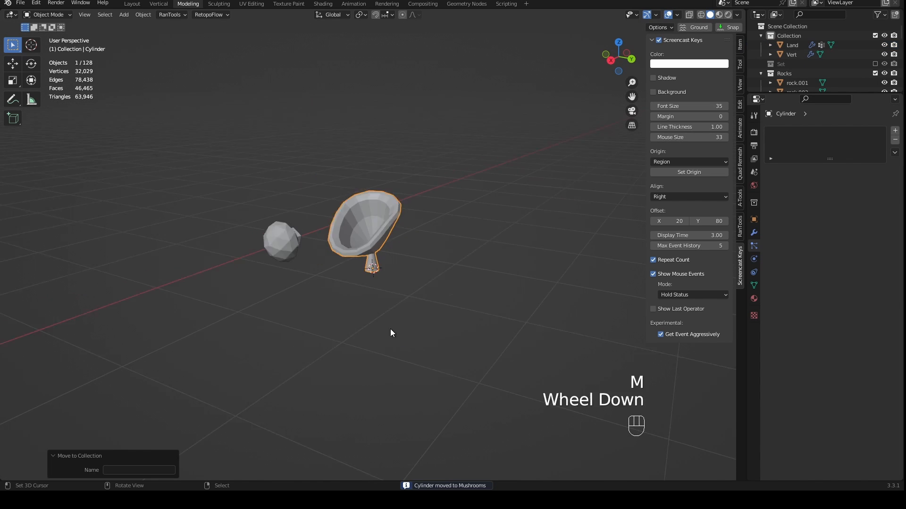
pyautogui.press('shift')
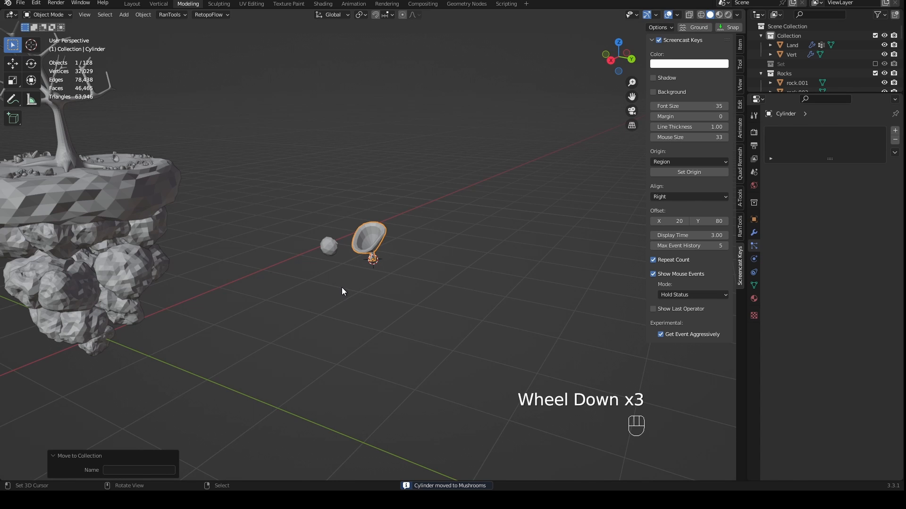
pyautogui.press('r')
pyautogui.press('y')
pyautogui.press('KP_9')
pyautogui.press('KP_0')
pyautogui.press('KP_Enter')
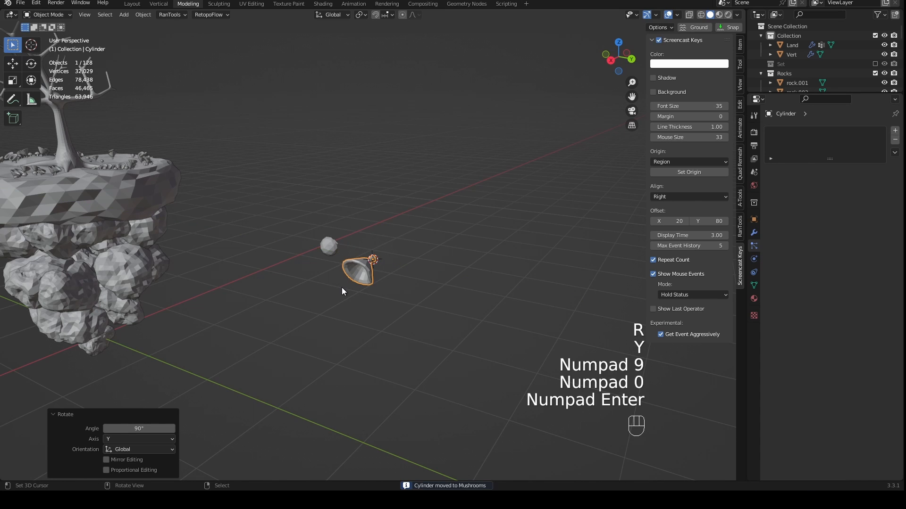
# - Examine the two kinds of mushrooms scattered around the tree roots from several angles and distances
pyautogui.keyDown('shift'); pyautogui.moveTo(342, 288); pyautogui.dragTo(273, 289, button='middle'); pyautogui.keyUp('shift')
pyautogui.scroll(3, 358, 350)
pyautogui.keyDown('shift'); pyautogui.moveTo(358, 350); pyautogui.dragTo(347, 311, button='middle'); pyautogui.keyUp('shift')
pyautogui.scroll(2, 342, 305)
pyautogui.moveTo(341, 305); pyautogui.dragTo(359, 295, button='middle')
pyautogui.scroll(-1, 367, 290)
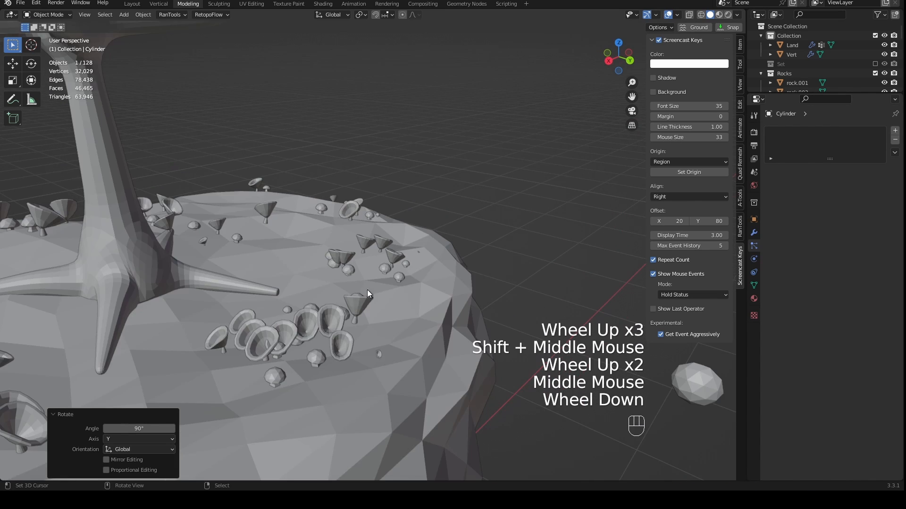
pyautogui.keyDown('shift'); pyautogui.moveTo(335, 341); pyautogui.dragTo(364, 296, button='middle'); pyautogui.keyUp('shift')
pyautogui.moveTo(137, 201); pyautogui.dragTo(161, 209, button='middle')
pyautogui.scroll(-2, 442, 213)
pyautogui.moveTo(460, 215); pyautogui.dragTo(519, 196, button='middle')
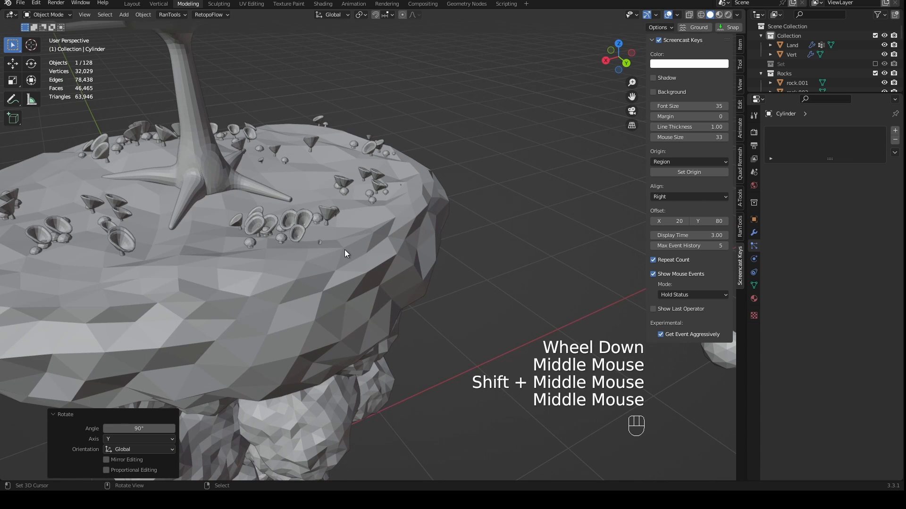
pyautogui.moveTo(345, 253); pyautogui.dragTo(313, 251, button='middle')
pyautogui.scroll(2, 337, 254)
pyautogui.scroll(-1, 346, 291)
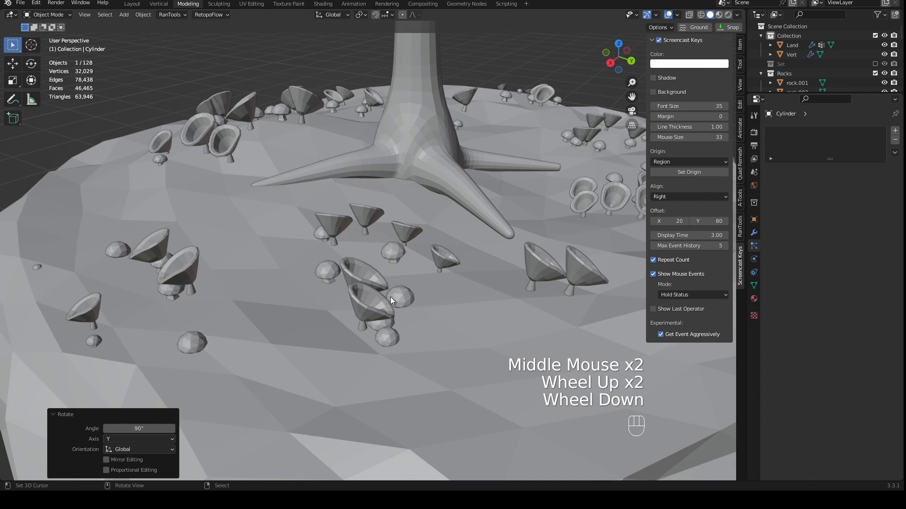
pyautogui.moveTo(548, 236); pyautogui.dragTo(440, 229, button='middle')
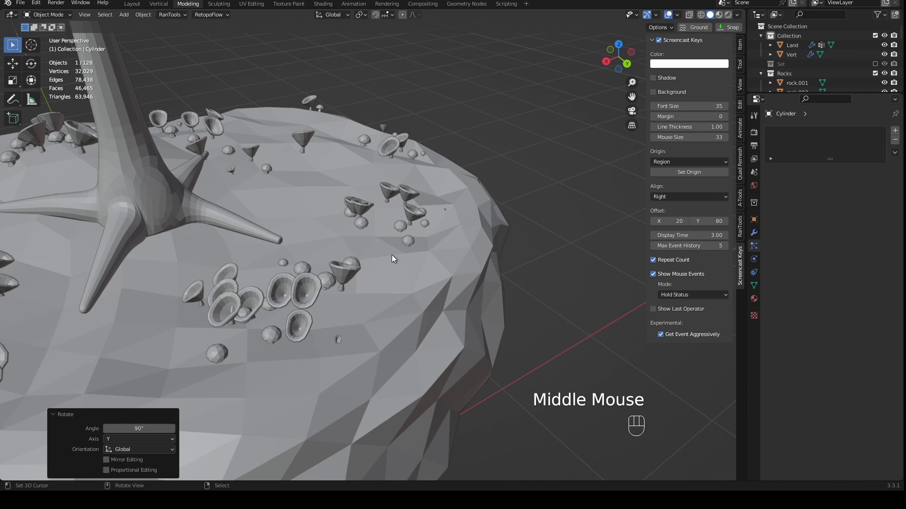
# - Select the island's land and enable Use Count for its particle instance collection, setting the Mushroom 1 count to 6
pyautogui.rightClick(423, 259)
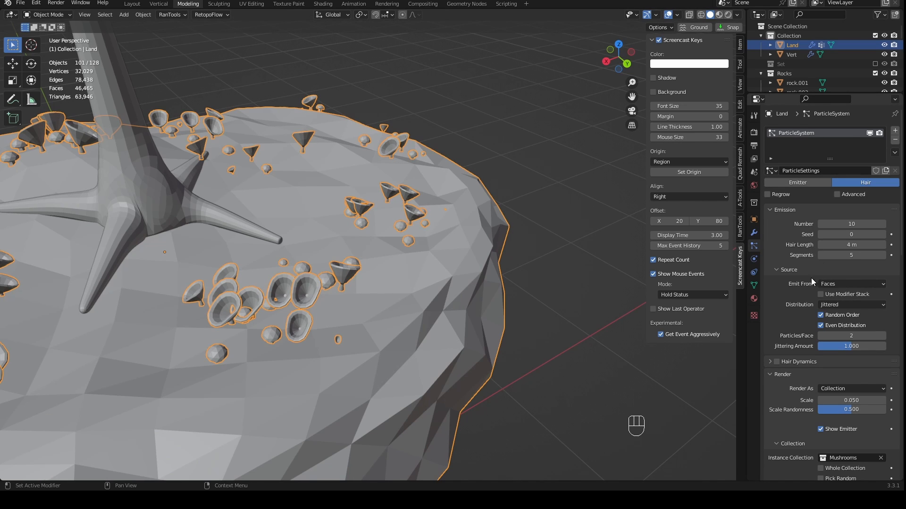
pyautogui.scroll(-8, 811, 279)
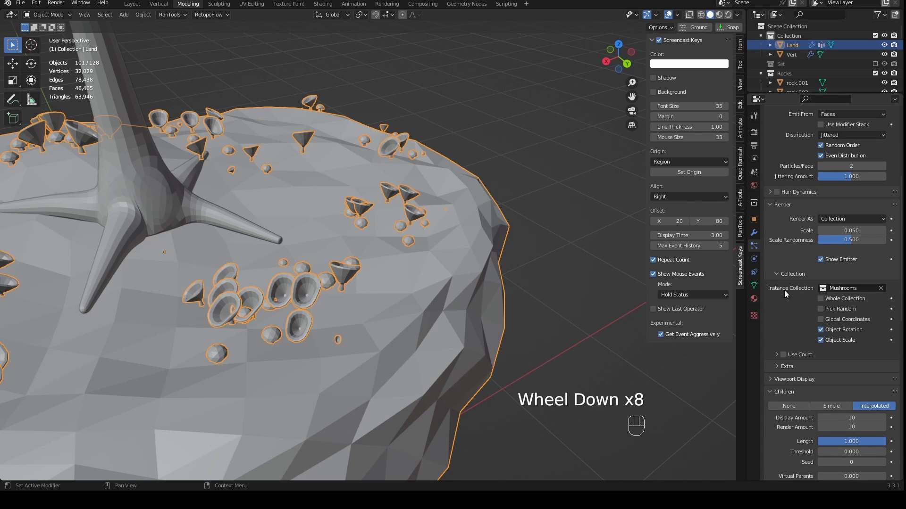
pyautogui.click(782, 356)
pyautogui.scroll(-1, 812, 370)
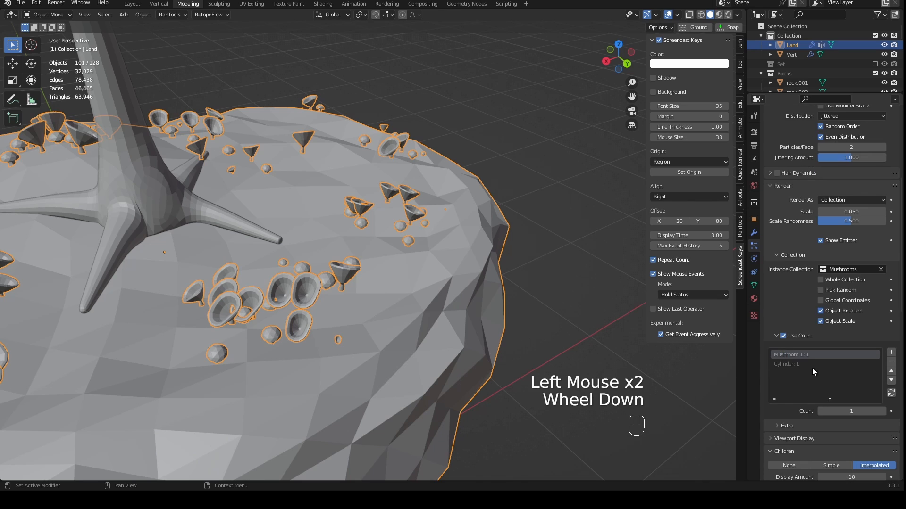
pyautogui.click(883, 411)
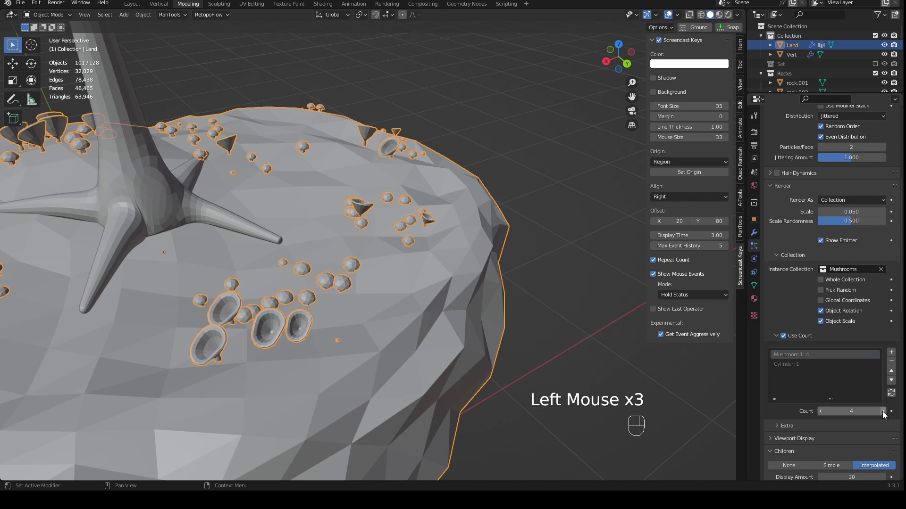
pyautogui.click(883, 412)
pyautogui.click(883, 411)
pyautogui.click(883, 411)
pyautogui.click(883, 411)
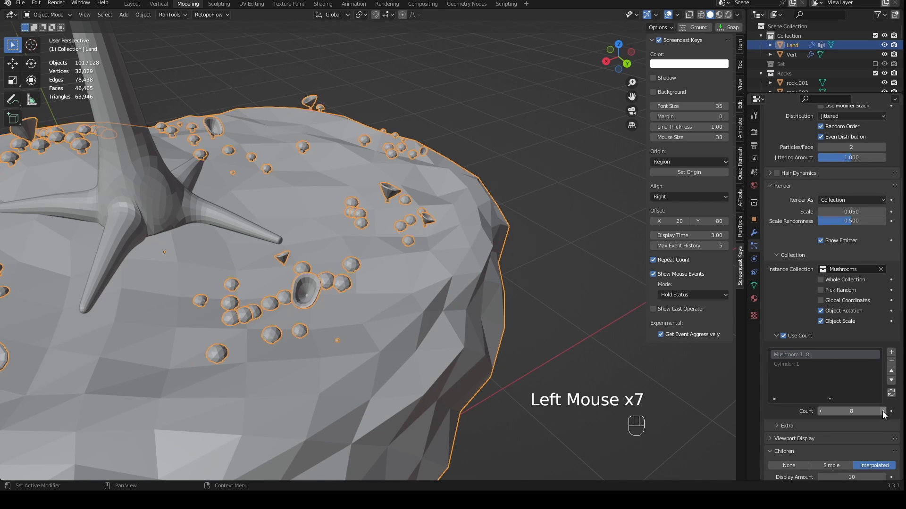
pyautogui.click(821, 411)
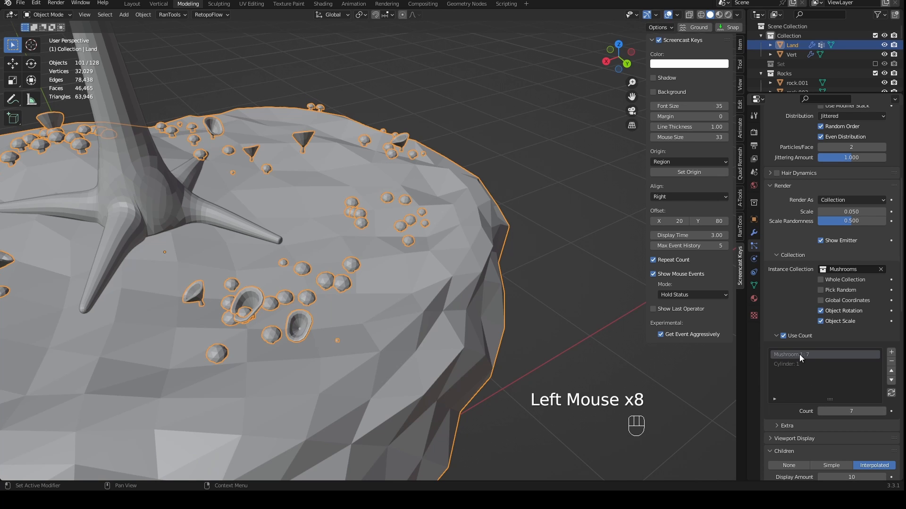
pyautogui.click(821, 411)
# - Inspect the mix of round and funnel-shaped mushrooms across the island, in solid, material preview and rendered shading
pyautogui.moveTo(586, 293); pyautogui.dragTo(460, 258, button='middle')
pyautogui.scroll(-1, 528, 283)
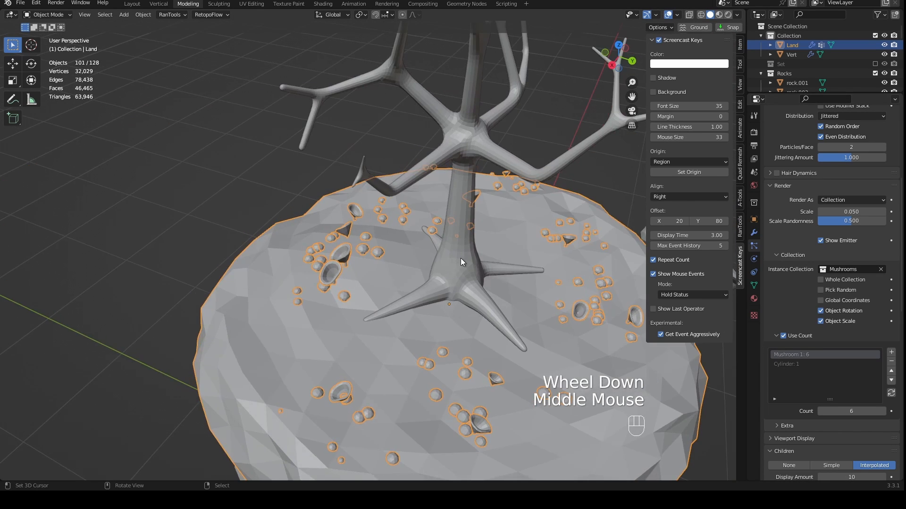
pyautogui.scroll(2, 396, 278)
pyautogui.moveTo(401, 279); pyautogui.dragTo(483, 211, button='middle')
pyautogui.scroll(-2, 547, 214)
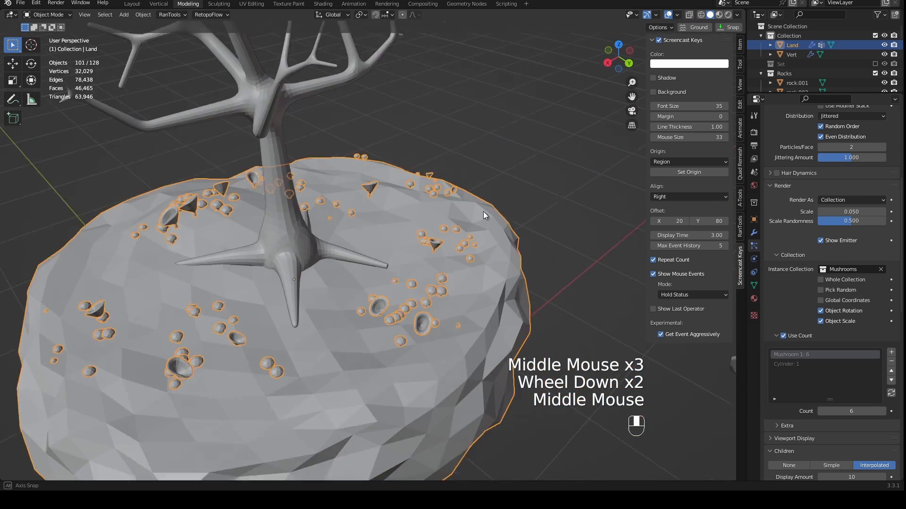
pyautogui.scroll(2, 424, 221)
pyautogui.scroll(-2, 421, 235)
pyautogui.moveTo(420, 242); pyautogui.dragTo(429, 223, button='middle')
pyautogui.scroll(-1, 429, 223)
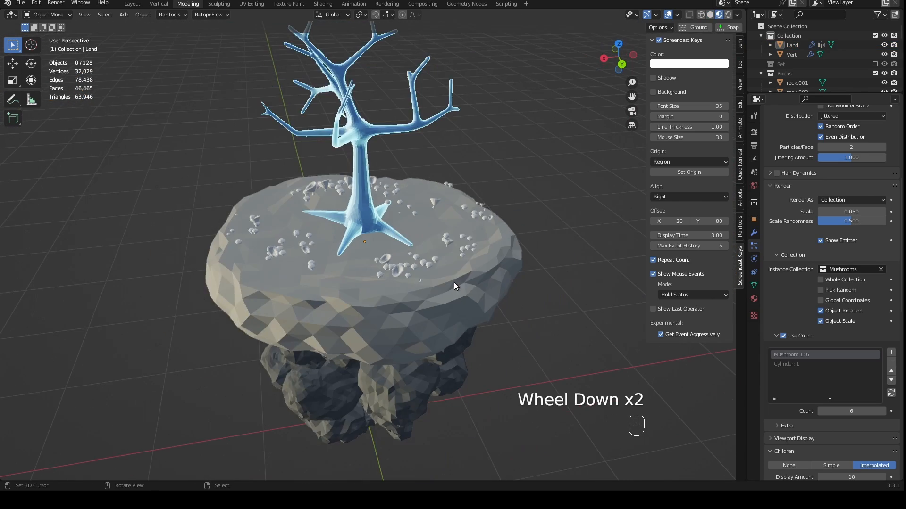
pyautogui.moveTo(454, 283); pyautogui.dragTo(448, 275, button='middle')
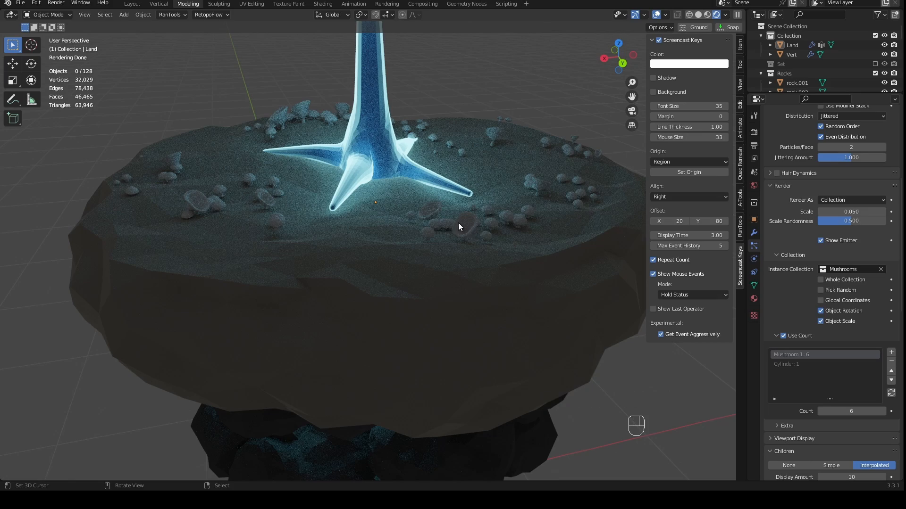
pyautogui.keyDown('shift'); pyautogui.moveTo(458, 226); pyautogui.dragTo(427, 216, button='middle'); pyautogui.keyUp('shift')
# - Select the island's land and raise its particle system's emission number to 21
pyautogui.rightClick(429, 216)
pyautogui.scroll(-3, 494, 233)
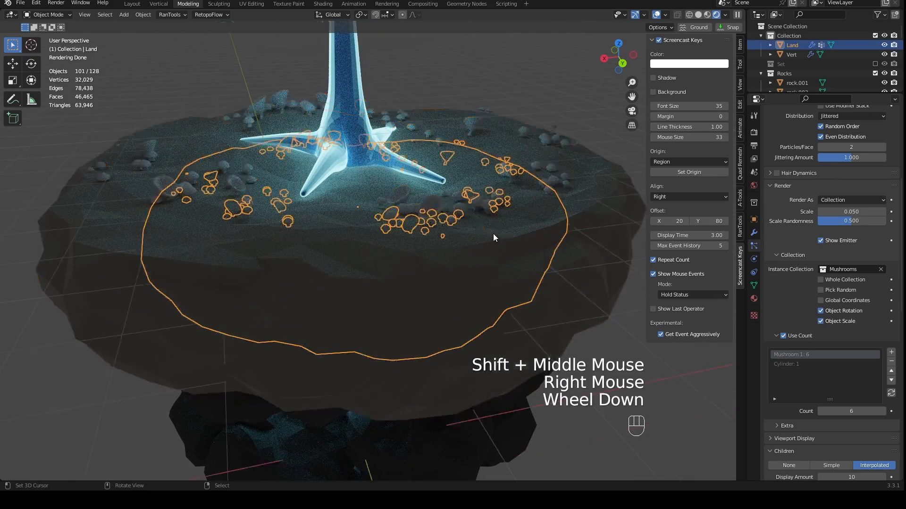
pyautogui.moveTo(497, 254); pyautogui.dragTo(482, 270, button='middle')
pyautogui.scroll(1, 482, 270)
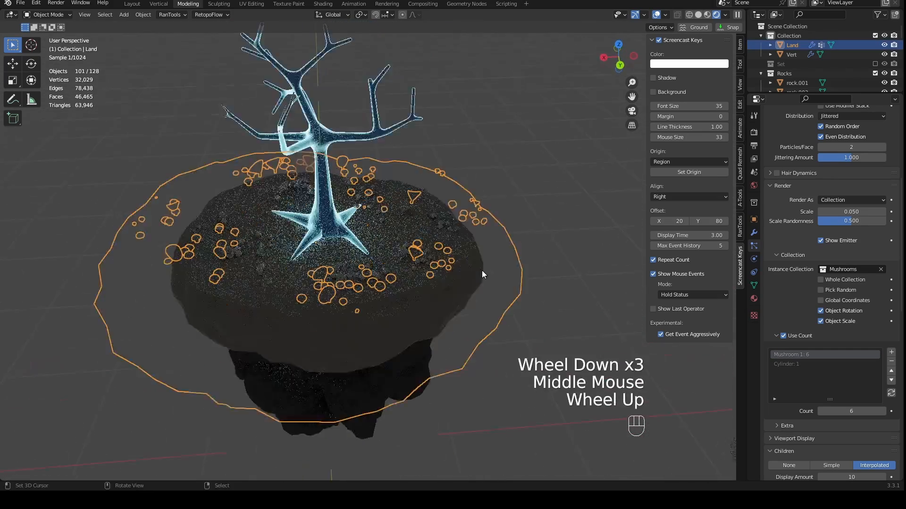
pyautogui.keyDown('shift'); pyautogui.moveTo(405, 274); pyautogui.dragTo(550, 270, button='middle'); pyautogui.keyUp('shift')
pyautogui.scroll(3, 814, 214)
pyautogui.scroll(3, 814, 215)
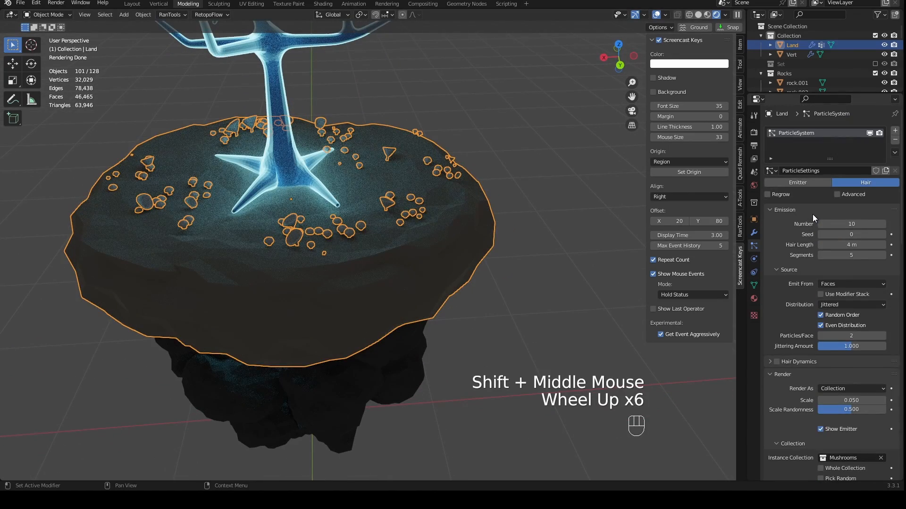
pyautogui.click(883, 225)
pyautogui.click(883, 225)
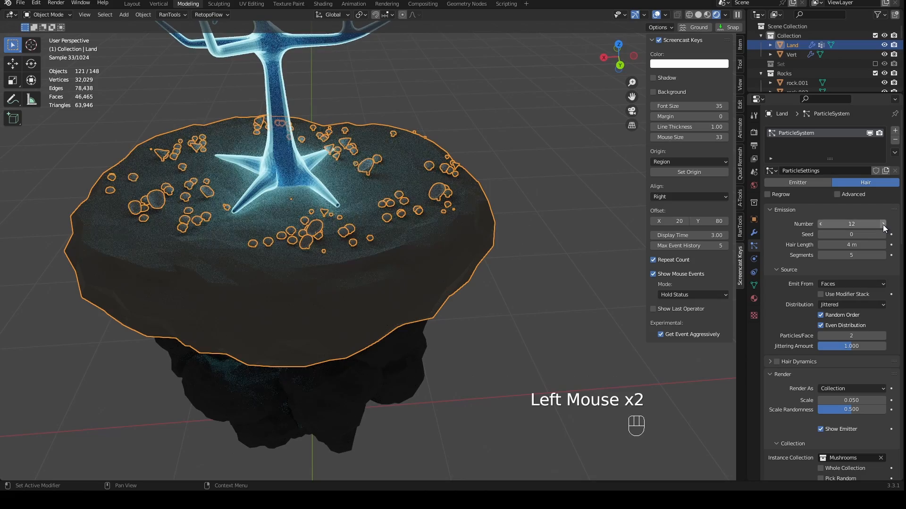
pyautogui.click(883, 225)
pyautogui.click(883, 225)
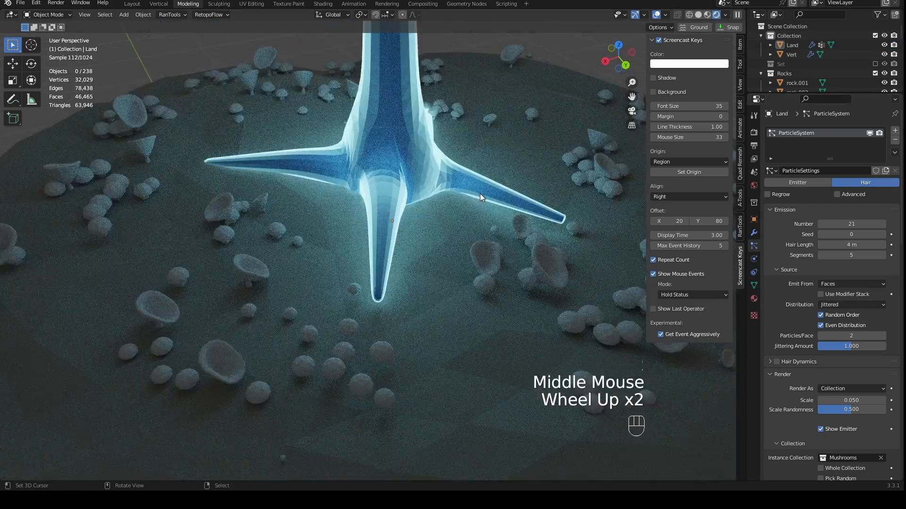
pyautogui.scroll(-3, 479, 194)
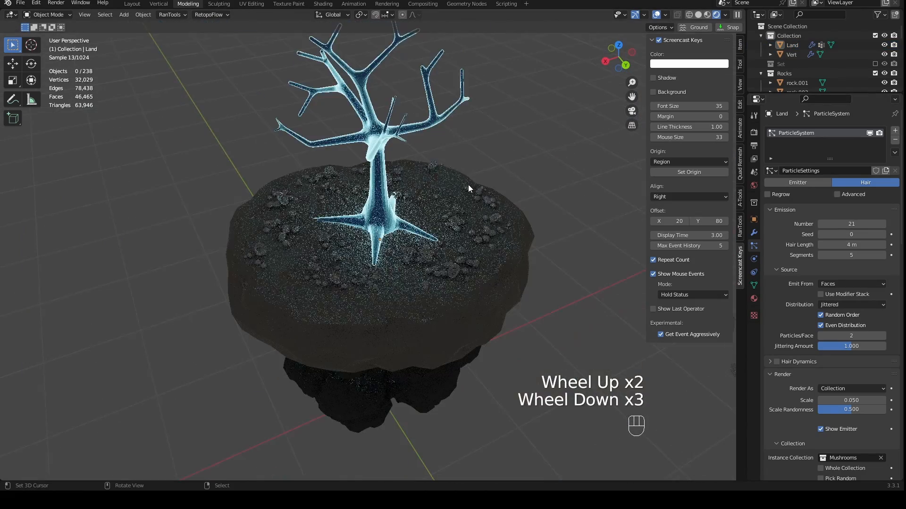
# - Select the round source mushroom beside the island and show its material settings
pyautogui.keyDown('shift'); pyautogui.moveTo(468, 185); pyautogui.dragTo(709, 182, button='middle'); pyautogui.keyUp('shift')
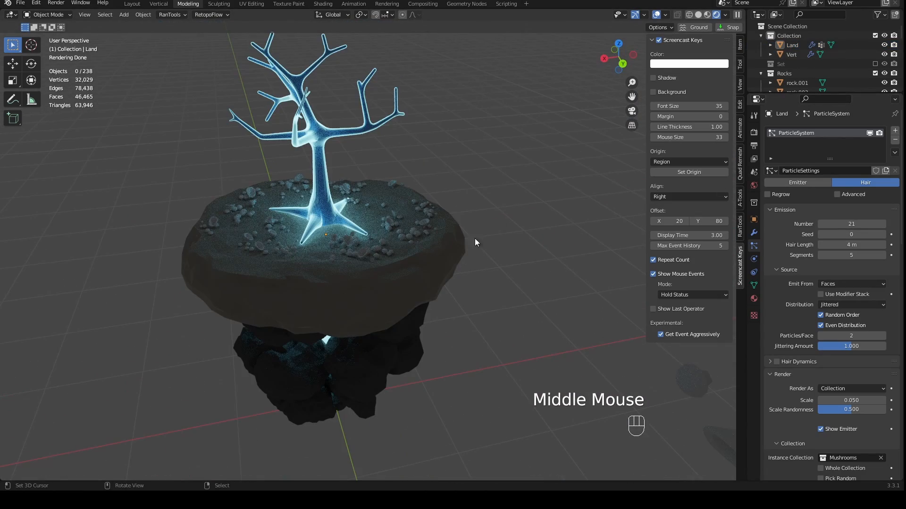
pyautogui.scroll(2, 448, 236)
pyautogui.scroll(-1, 520, 259)
pyautogui.keyDown('shift'); pyautogui.moveTo(519, 259); pyautogui.dragTo(436, 242, button='middle'); pyautogui.keyUp('shift')
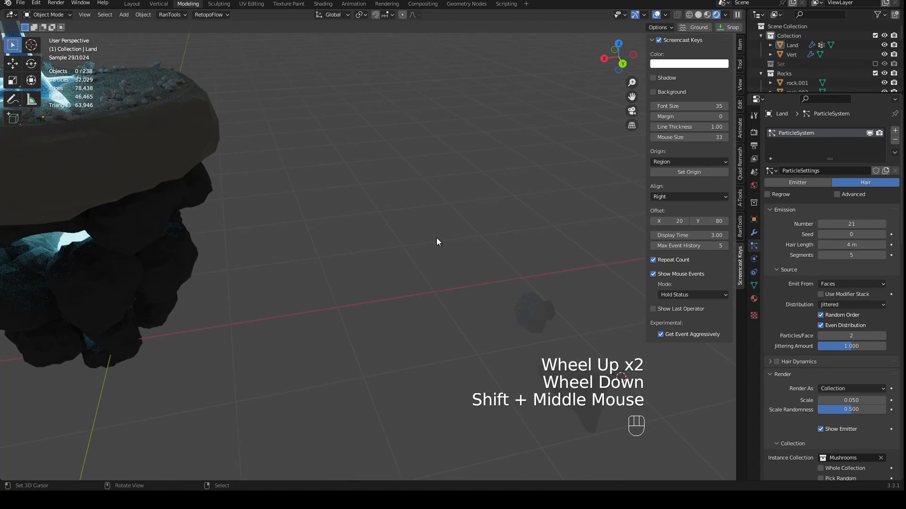
pyautogui.rightClick(529, 313)
pyautogui.scroll(-2, 528, 313)
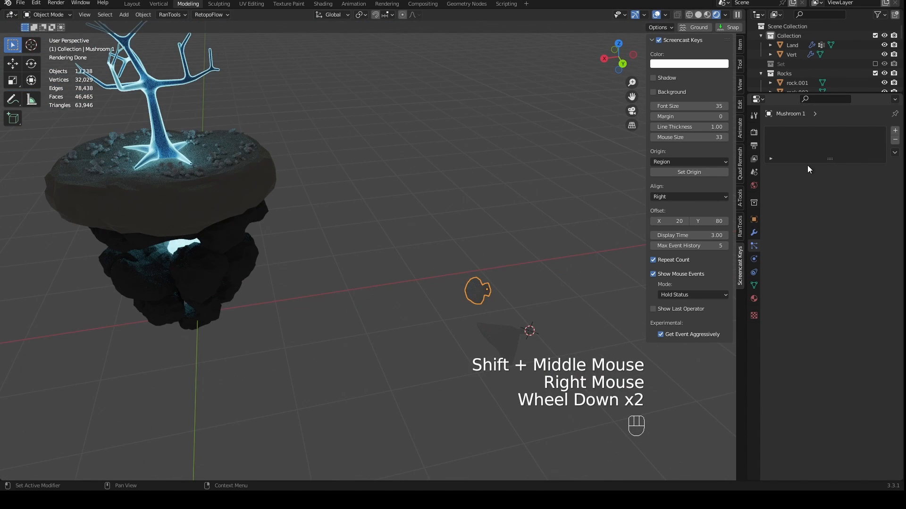
pyautogui.click(754, 299)
# - Create a new material for the round mushroom and name it Mushroom
pyautogui.click(850, 171)
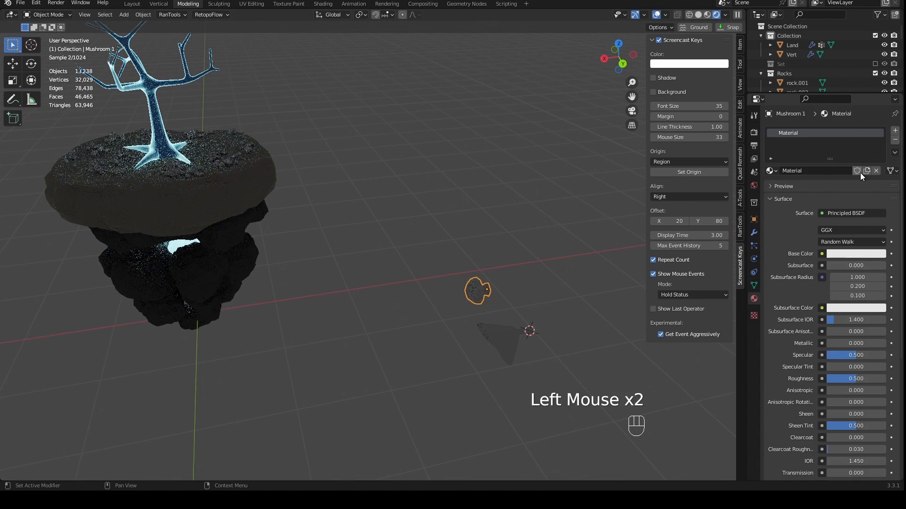
pyautogui.click(808, 171)
pyautogui.write('Mushroom')
pyautogui.press('Return')
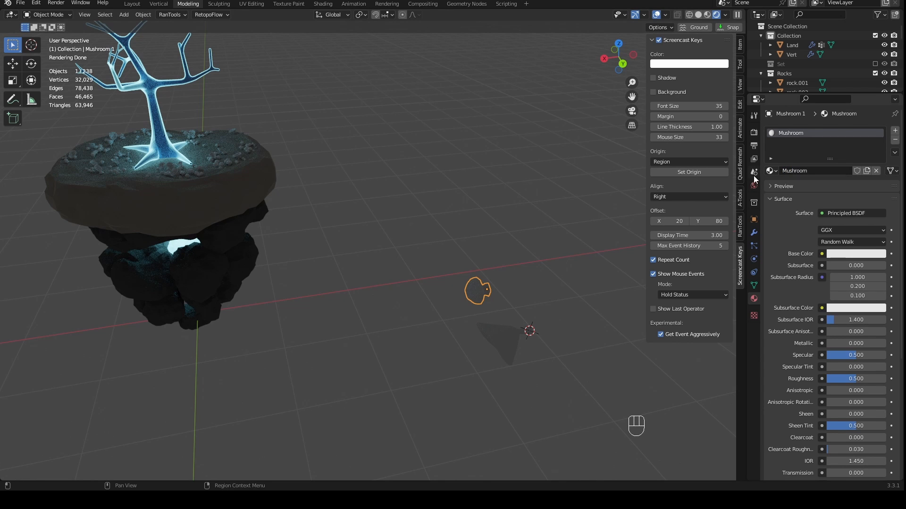
# - Assign the existing Tree material to the round mushroom and check it on the scattered copies
pyautogui.click(771, 172)
pyautogui.click(788, 220)
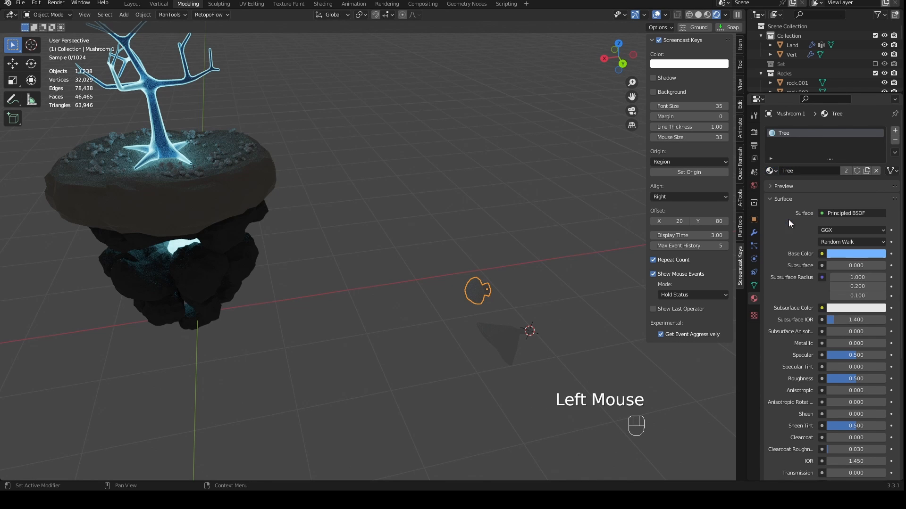
pyautogui.moveTo(311, 141); pyautogui.dragTo(361, 156, button='middle')
pyautogui.scroll(3, 348, 155)
pyautogui.scroll(-2, 403, 160)
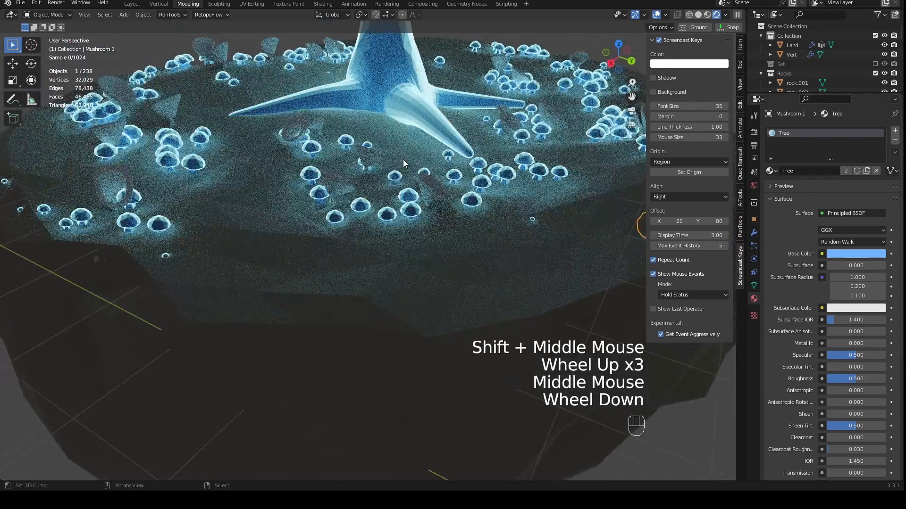
# - Select the funnel-shaped source mushroom and assign the existing Tree material to it
pyautogui.moveTo(446, 174); pyautogui.dragTo(467, 191, button='middle')
pyautogui.scroll(-1, 482, 199)
pyautogui.rightClick(579, 266)
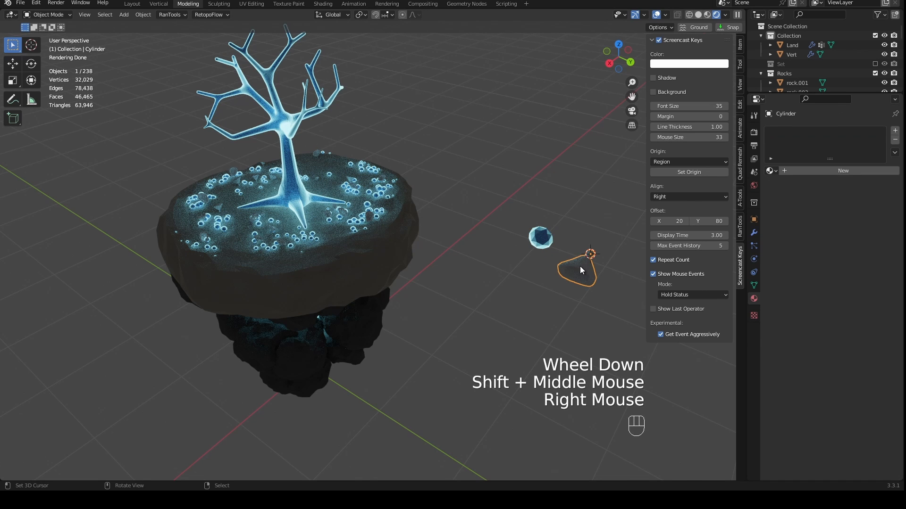
pyautogui.click(771, 171)
pyautogui.click(783, 220)
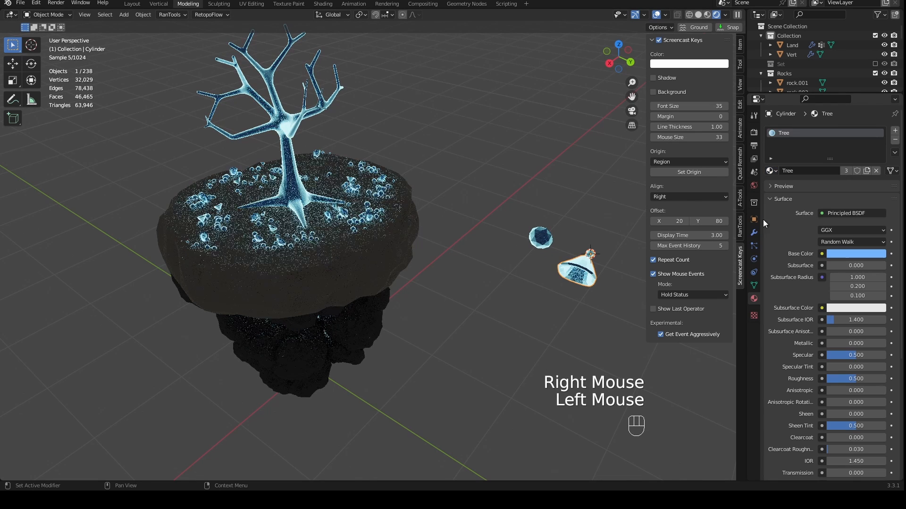
# - Review the rendered island with its glowing mushrooms from the front and from several perspective angles
pyautogui.press('KP_1')
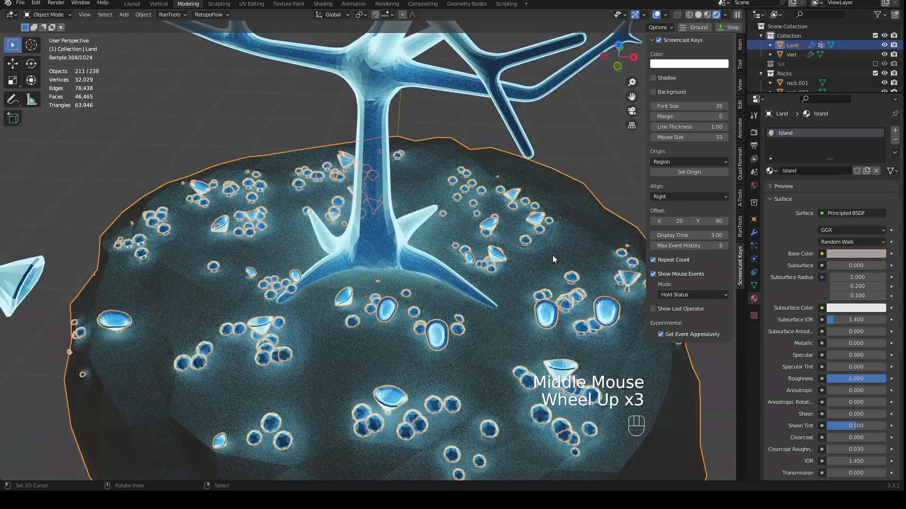
pyautogui.moveTo(553, 255); pyautogui.dragTo(554, 216, button='middle')
pyautogui.scroll(-2, 486, 245)
pyautogui.scroll(-2, 497, 229)
pyautogui.scroll(-2, 453, 247)
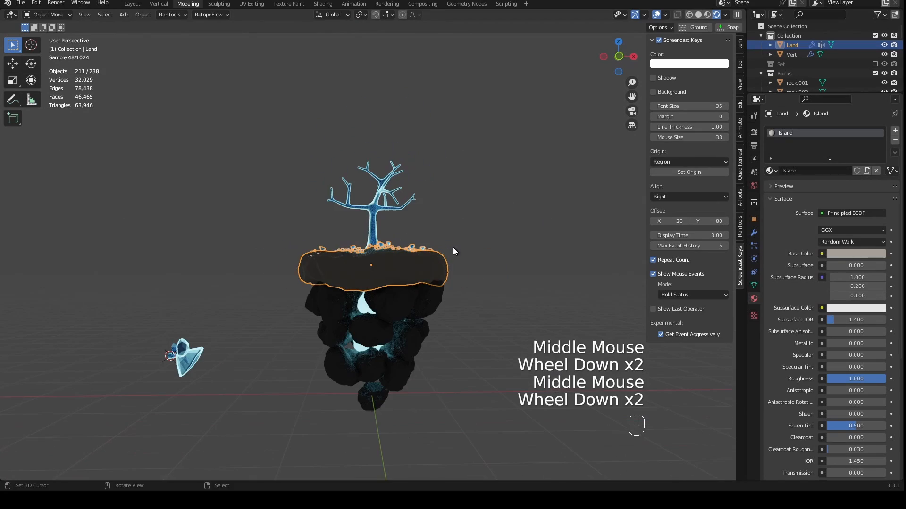
pyautogui.moveTo(430, 263); pyautogui.dragTo(428, 287, button='middle')
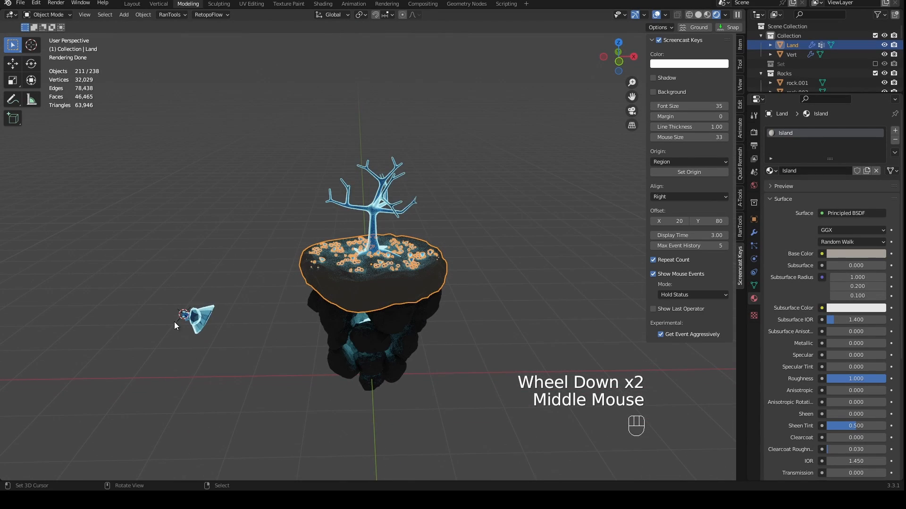
pyautogui.moveTo(174, 326); pyautogui.dragTo(354, 211, button='middle')
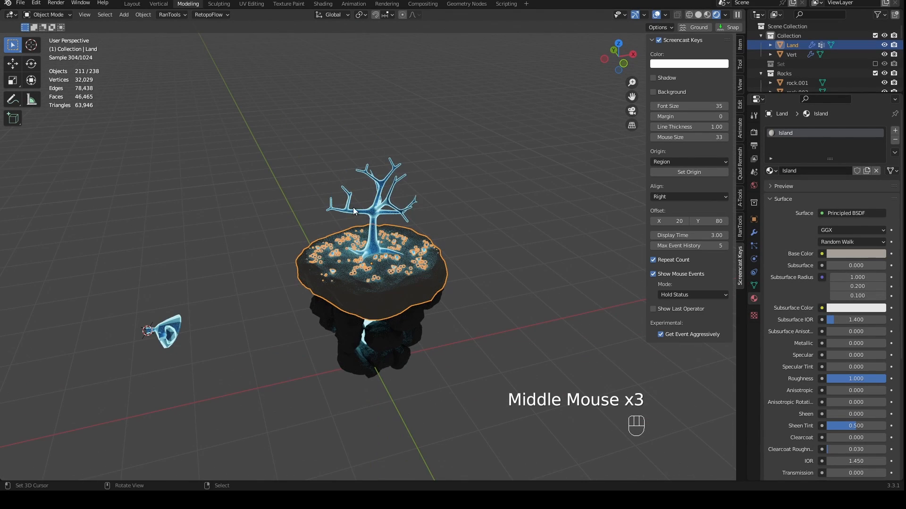
pyautogui.scroll(4, 312, 245)
pyautogui.scroll(-2, 311, 246)
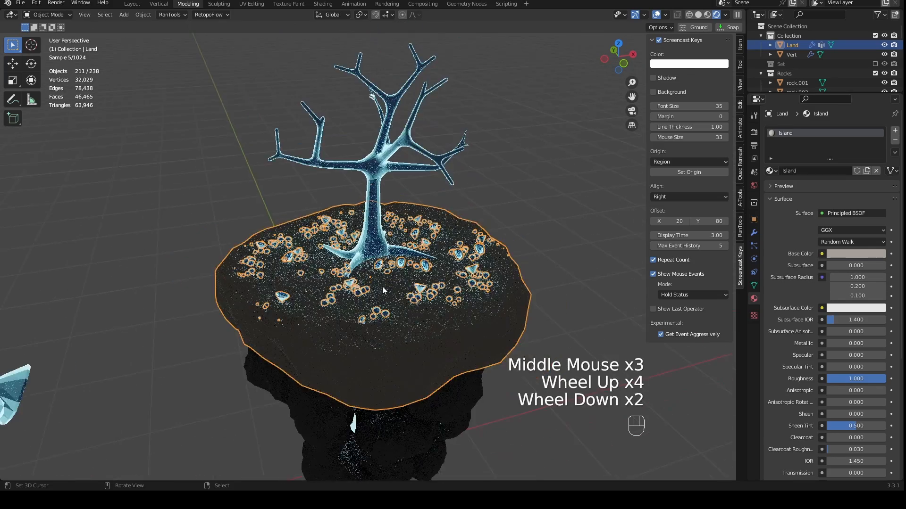
pyautogui.moveTo(340, 274); pyautogui.dragTo(375, 242, button='middle')
pyautogui.scroll(-3, 380, 285)
pyautogui.scroll(1, 228, 317)
pyautogui.moveTo(380, 285)
pyautogui.mouseDown(button='middle')
pyautogui.moveTo(228, 317)
pyautogui.moveTo(264, 275)
pyautogui.mouseUp(button='middle')
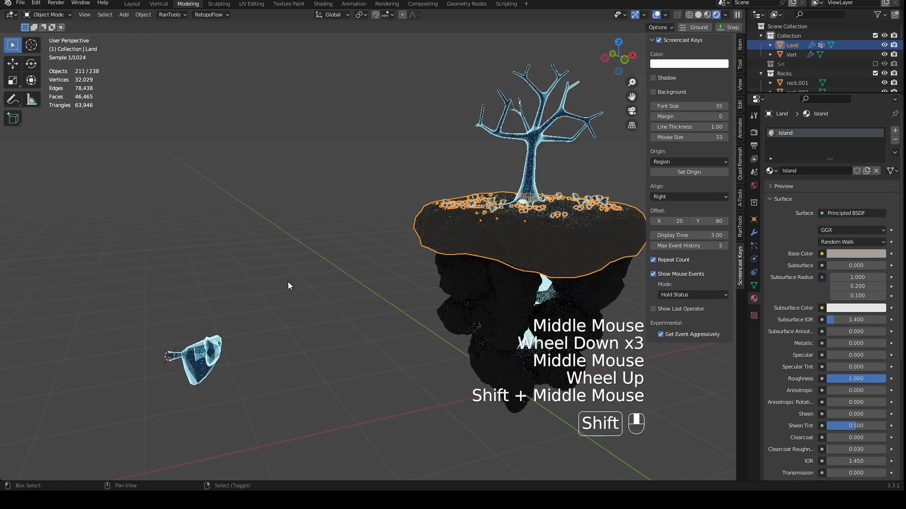
# - Select the two source mushrooms and exclude the Mushrooms collection from the view layer
pyautogui.moveTo(264, 275); pyautogui.dragTo(107, 414)
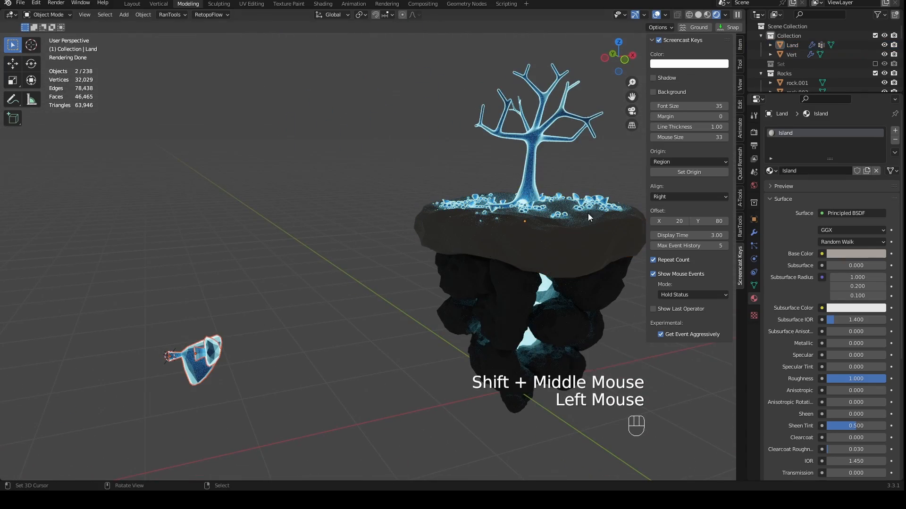
pyautogui.scroll(-4, 813, 64)
pyautogui.scroll(5, 812, 63)
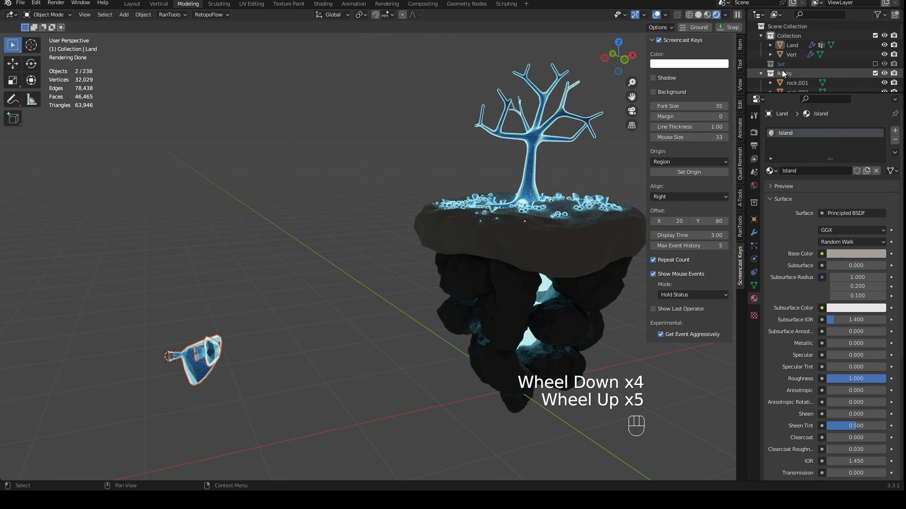
pyautogui.click(760, 73)
pyautogui.scroll(-2, 780, 67)
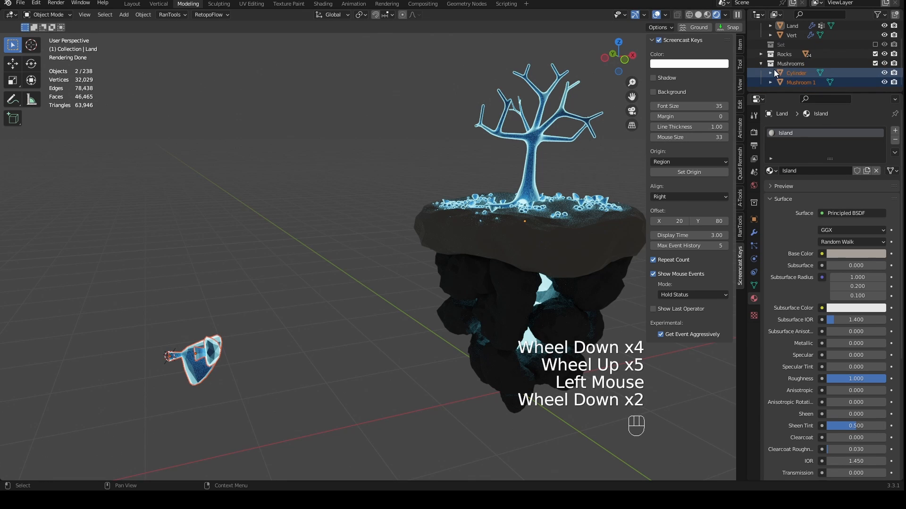
pyautogui.click(884, 64)
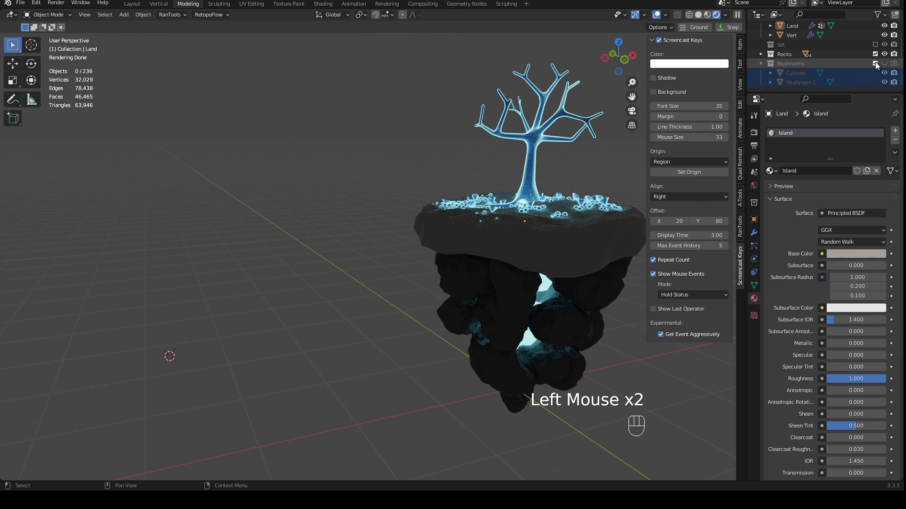
pyautogui.click(875, 64)
# - Inspect the scattered mushrooms up close and from the front, and save the file
pyautogui.scroll(-2, 492, 195)
pyautogui.moveTo(492, 194); pyautogui.dragTo(459, 262, button='middle')
pyautogui.scroll(5, 460, 262)
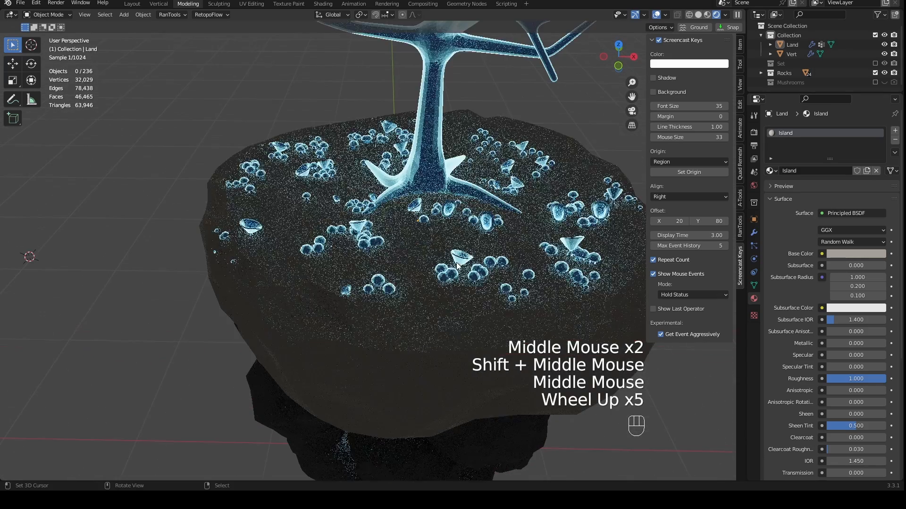
pyautogui.scroll(-2, 482, 251)
pyautogui.press('KP_1')
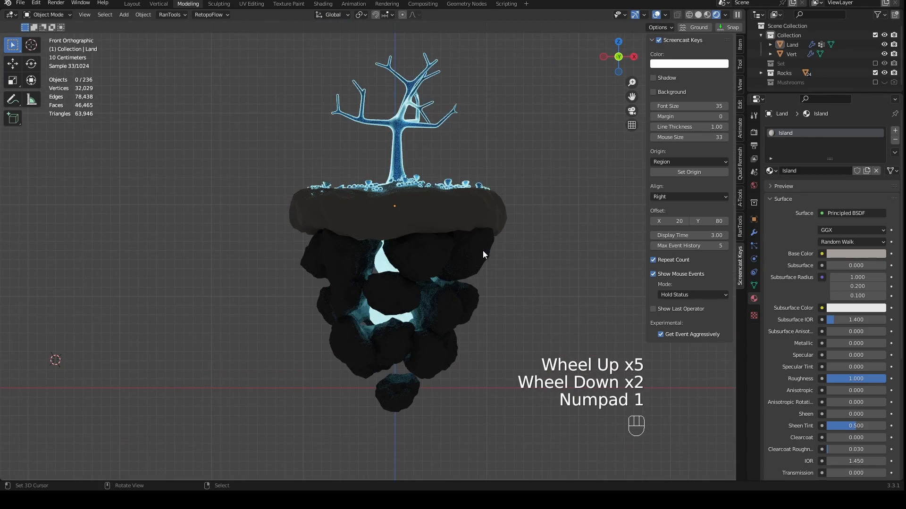
pyautogui.hotkey('ctrl', 's')
pyautogui.scroll(-2, 447, 355)
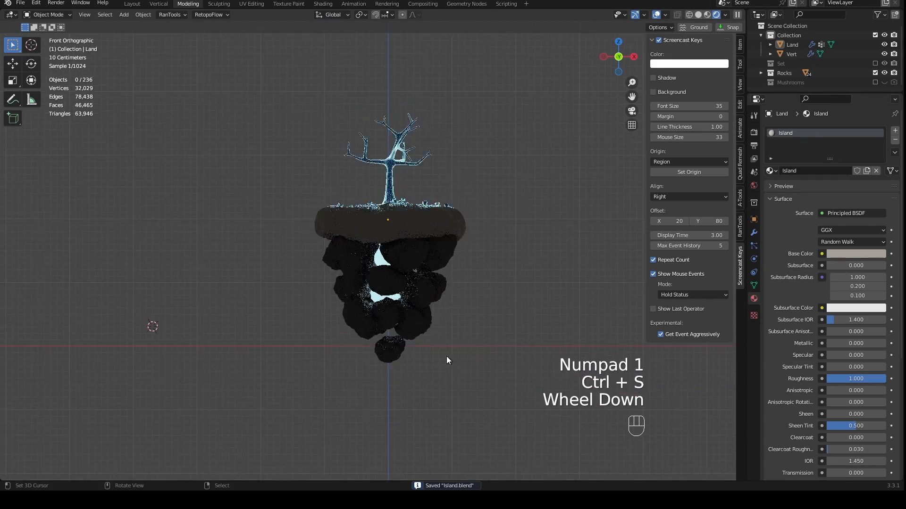
# - Reset the 3D cursor to the world origin and view the whole island in perspective
pyautogui.hotkey('shift', 'c')
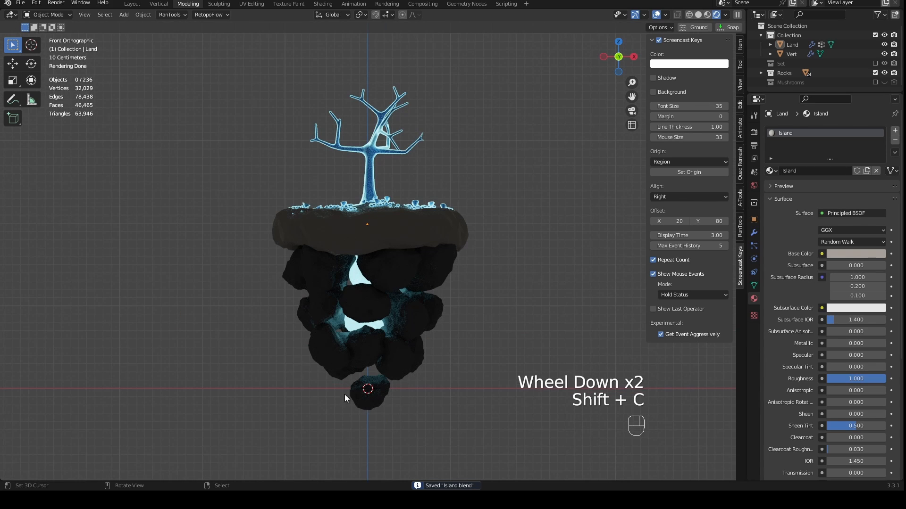
pyautogui.moveTo(446, 354); pyautogui.dragTo(428, 310, button='middle')
pyautogui.scroll(-3, 443, 380)
pyautogui.scroll(2, 424, 361)
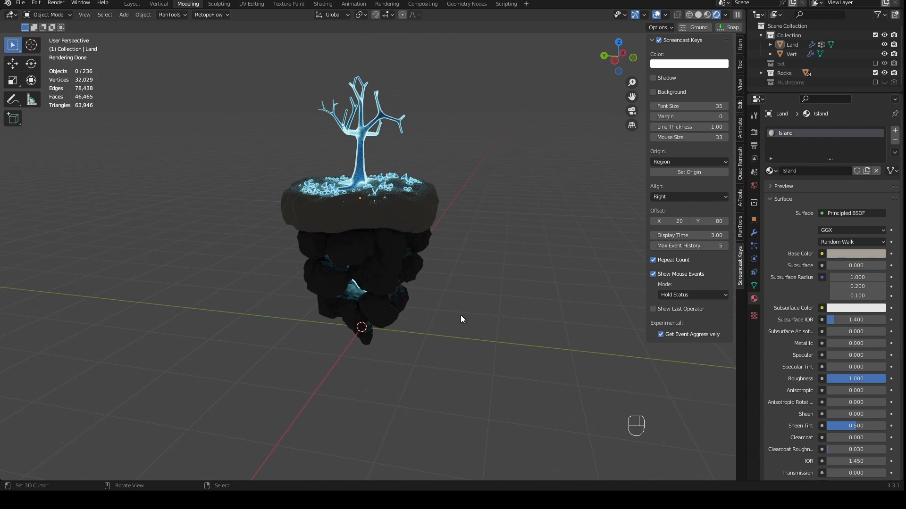
# - Add an Archimedean spiral curve at the world origin
pyautogui.hotkey('shift', 'a')
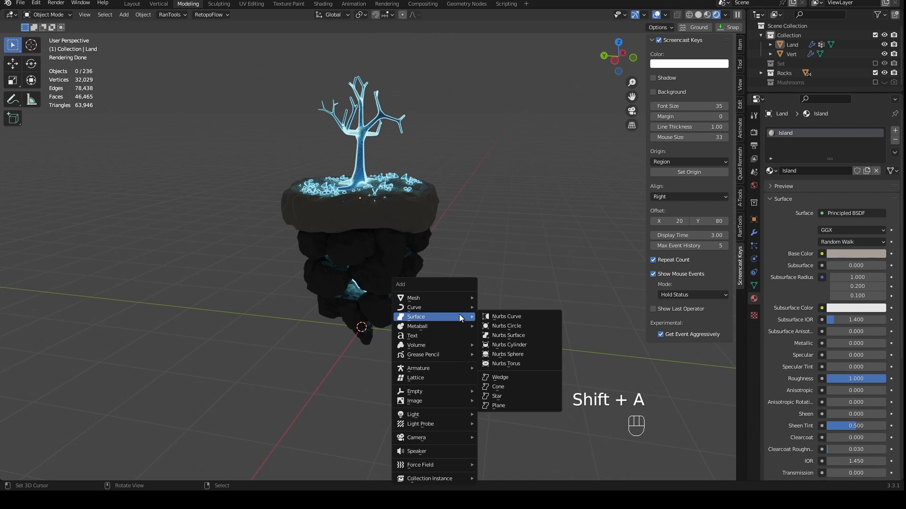
pyautogui.moveTo(444, 307)
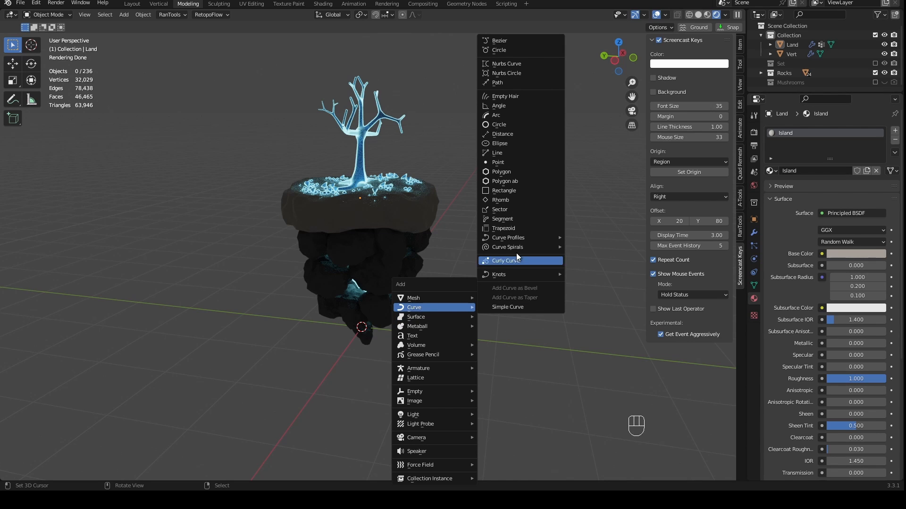
pyautogui.moveTo(507, 249)
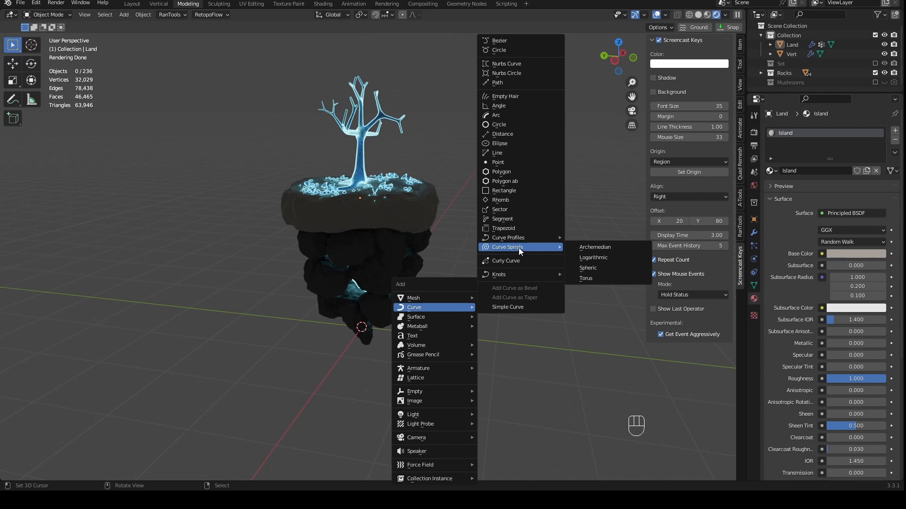
pyautogui.click(588, 249)
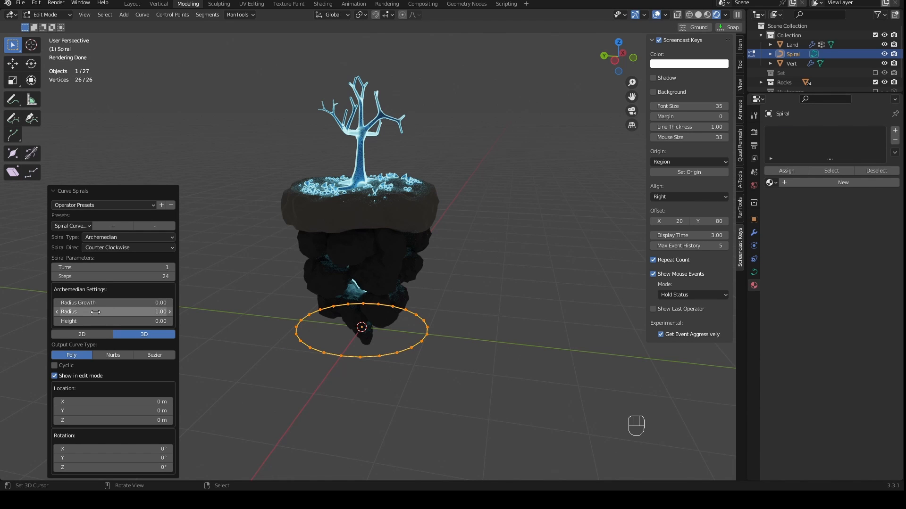
pyautogui.click(95, 190)
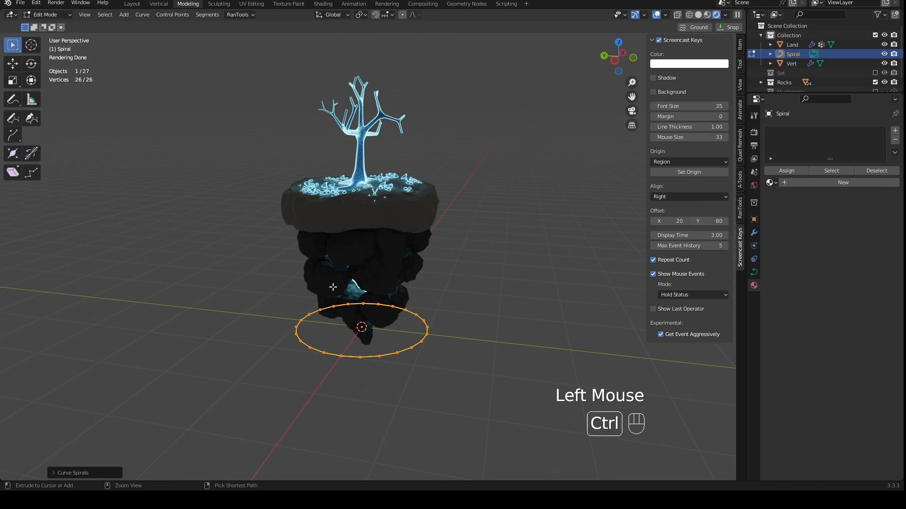
pyautogui.hotkey('ctrl', 'z')
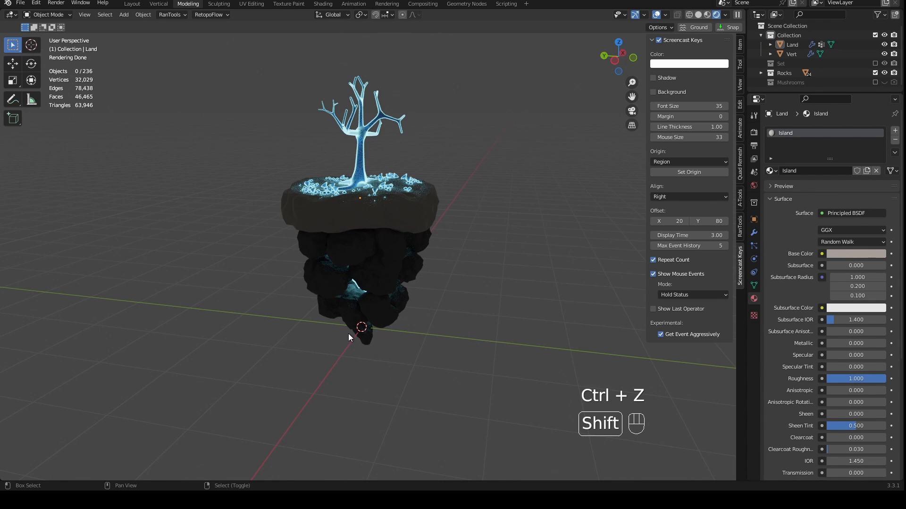
pyautogui.hotkey('shift', 'r')
# - Reduce the spiral's radius to 0.10, judging it against the bottom rock from the front
pyautogui.moveTo(140, 311); pyautogui.dragTo(124, 311)
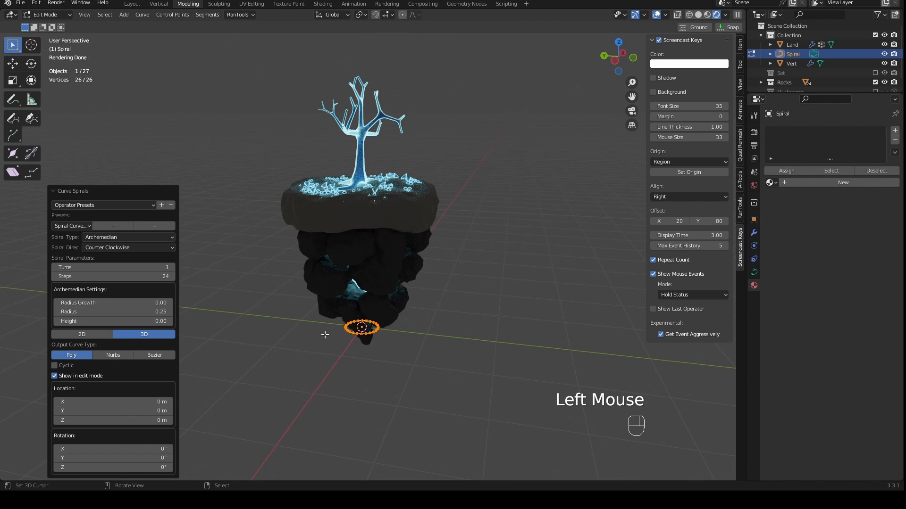
pyautogui.moveTo(323, 333); pyautogui.dragTo(343, 307, button='middle')
pyautogui.press('KP_1')
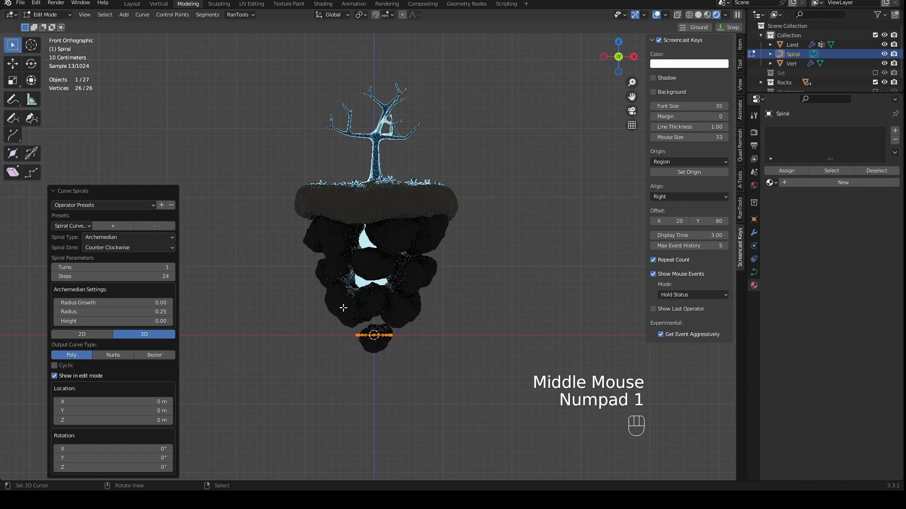
pyautogui.scroll(2, 405, 382)
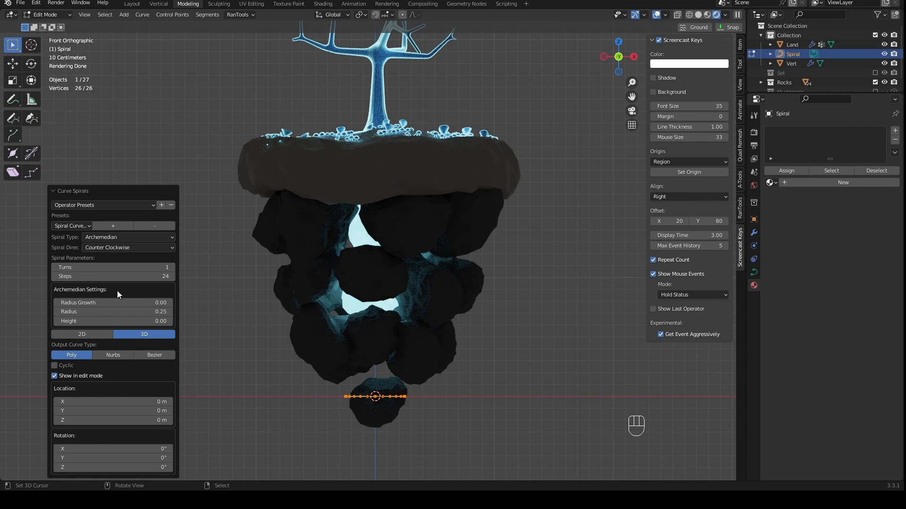
pyautogui.moveTo(126, 311); pyautogui.dragTo(121, 309)
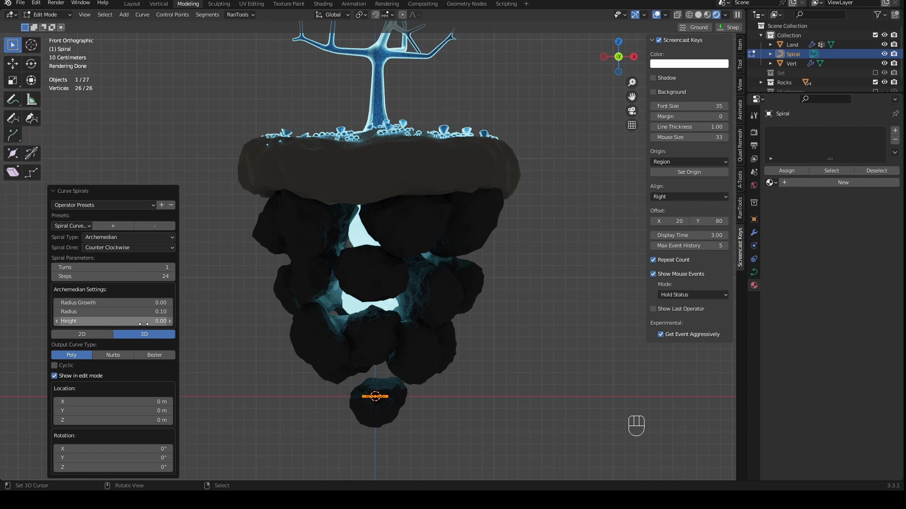
# - Raise the spiral's height to 2.73 so it reaches up to the tree
pyautogui.click(170, 321)
pyautogui.click(169, 321)
pyautogui.click(170, 321)
pyautogui.click(170, 321)
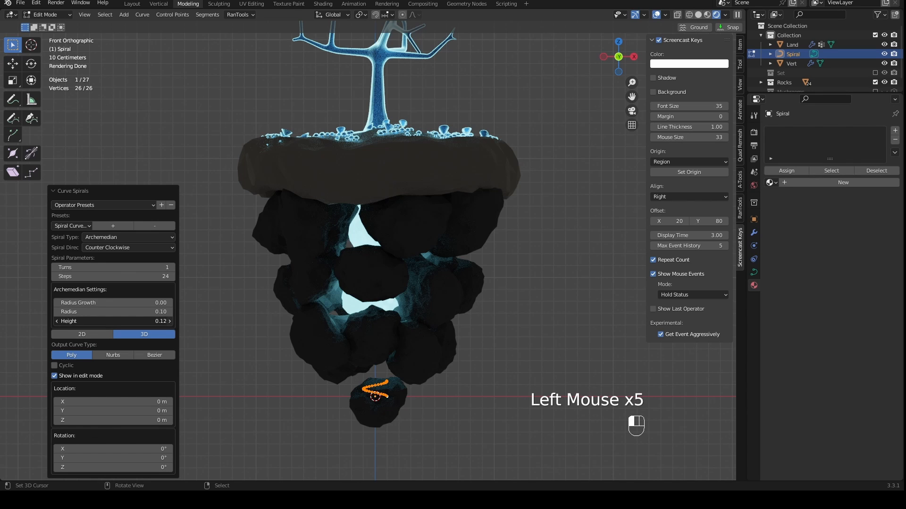
pyautogui.click(170, 321)
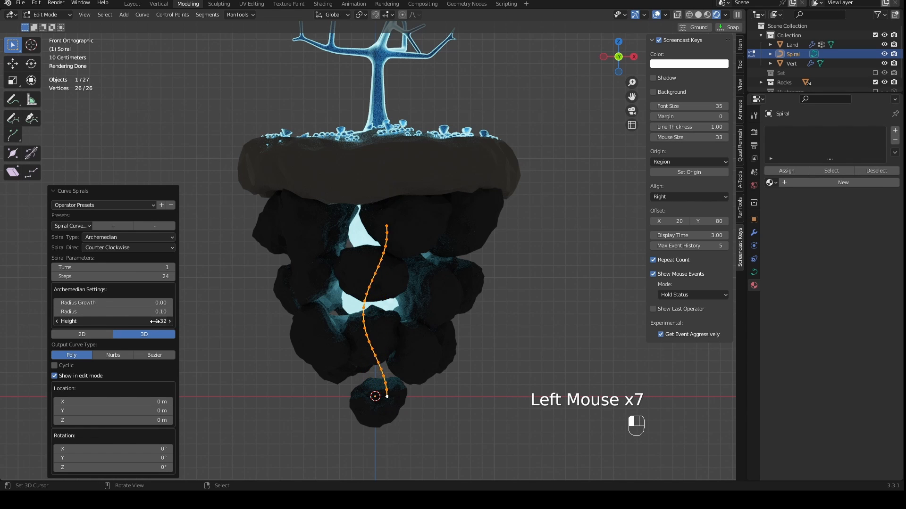
pyautogui.moveTo(160, 322); pyautogui.dragTo(184, 317)
pyautogui.scroll(-2, 335, 298)
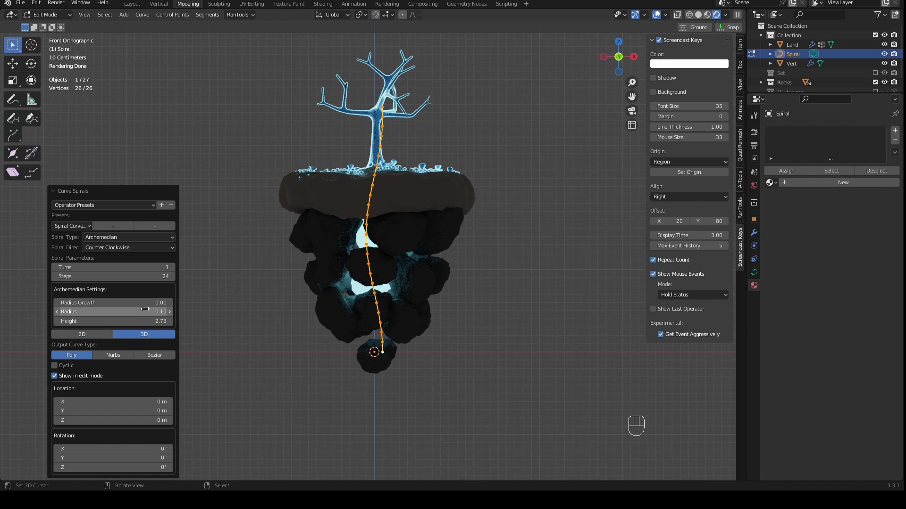
# - Increase the spiral's radius growth to 2.13 so it widens towards the top
pyautogui.click(171, 302)
pyautogui.click(171, 302)
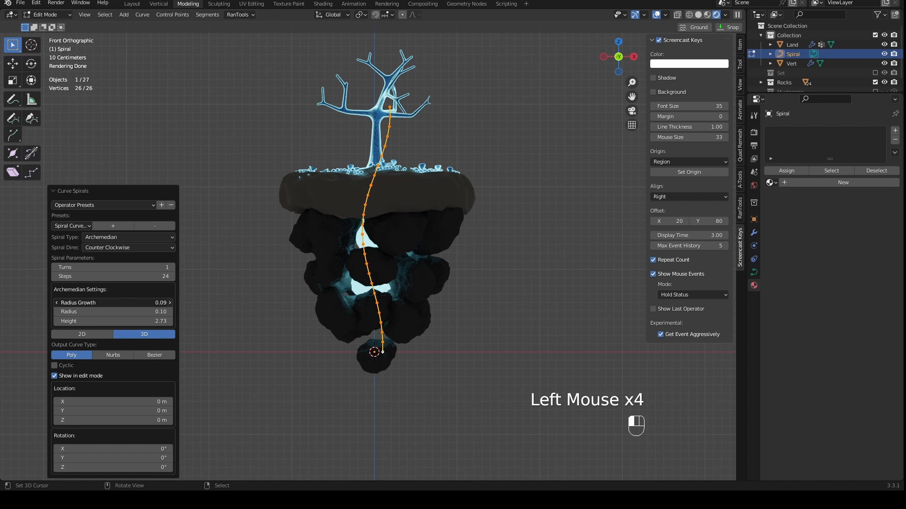
pyautogui.click(170, 303)
pyautogui.moveTo(137, 304); pyautogui.dragTo(159, 302)
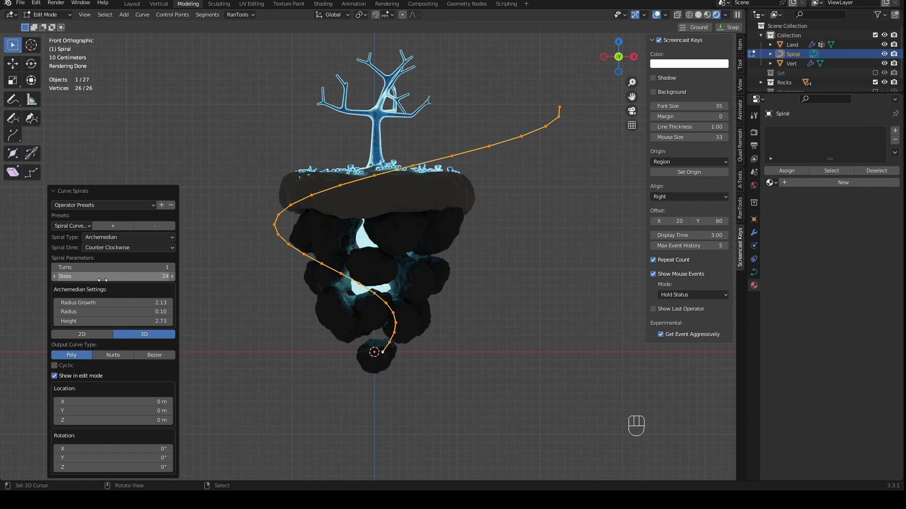
# - Try 5 turns on the spiral, lower its height to 0.48, and settle on 3 turns
pyautogui.click(173, 268)
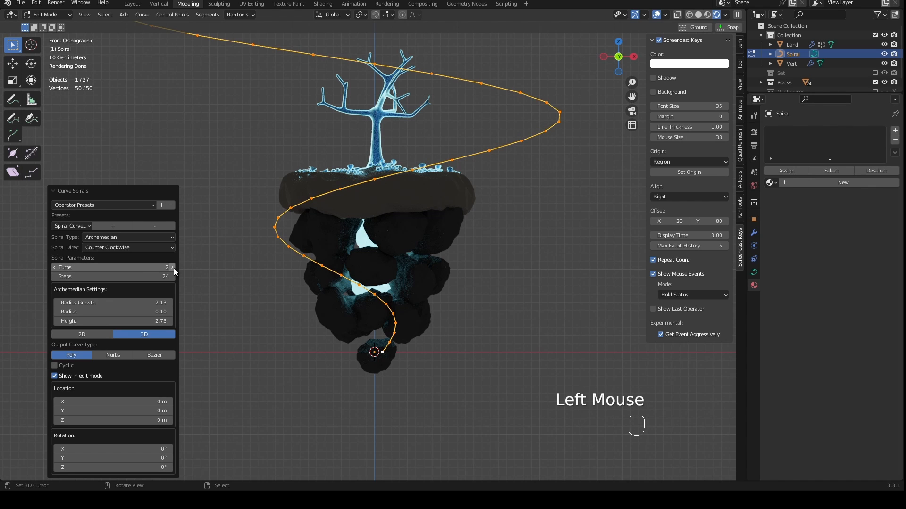
pyautogui.click(174, 268)
pyautogui.click(173, 267)
pyautogui.click(173, 268)
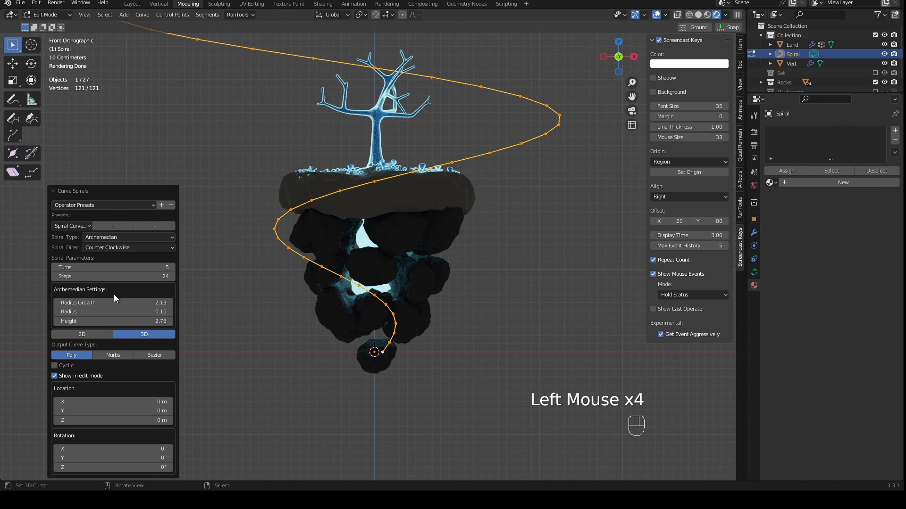
pyautogui.moveTo(136, 321); pyautogui.dragTo(84, 327)
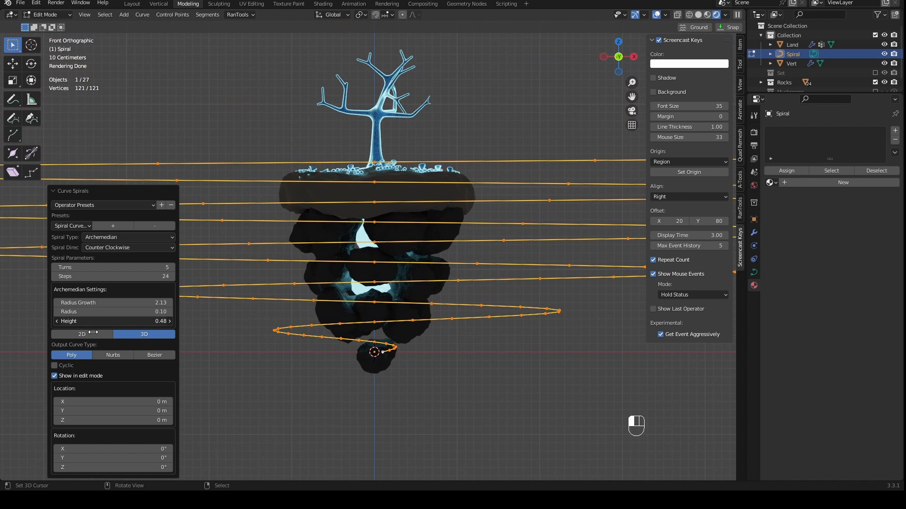
pyautogui.click(55, 271)
pyautogui.click(55, 271)
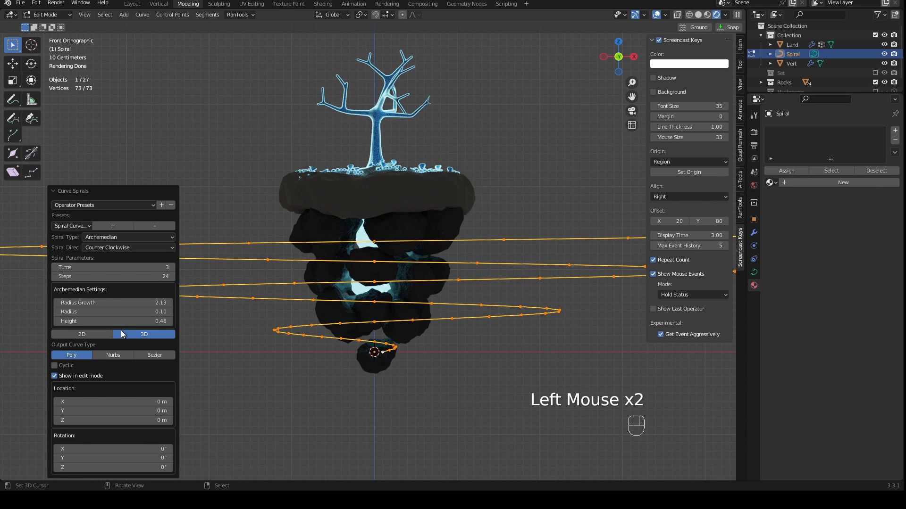
# - Fit the spiral around the island with radius growth 0.84, radius 0.43 and height 0.99
pyautogui.click(108, 312)
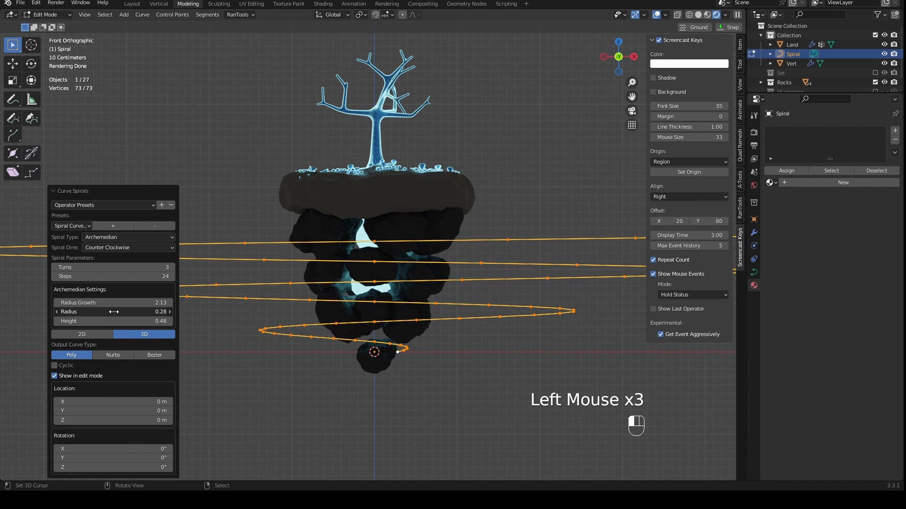
pyautogui.moveTo(108, 321); pyautogui.dragTo(100, 303)
pyautogui.moveTo(281, 304); pyautogui.dragTo(335, 327, button='middle')
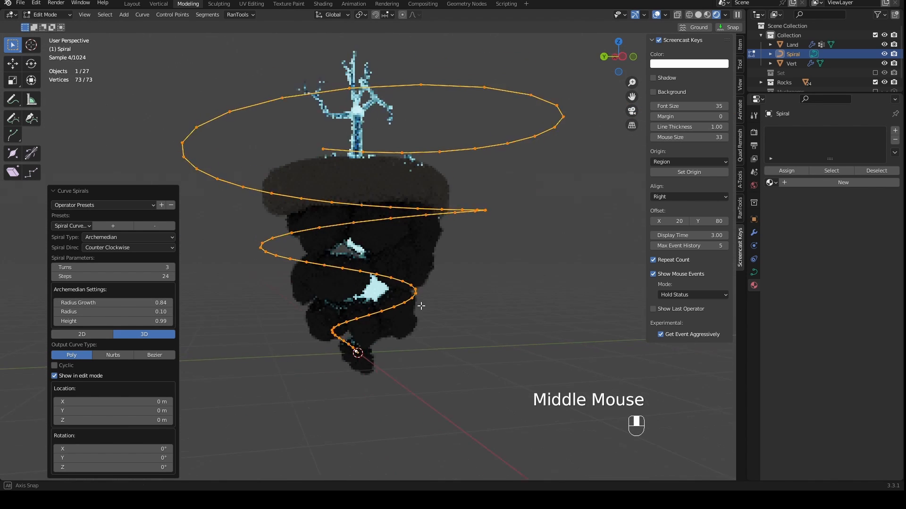
pyautogui.scroll(2, 349, 335)
pyautogui.press('KP_1')
pyautogui.scroll(-4, 359, 341)
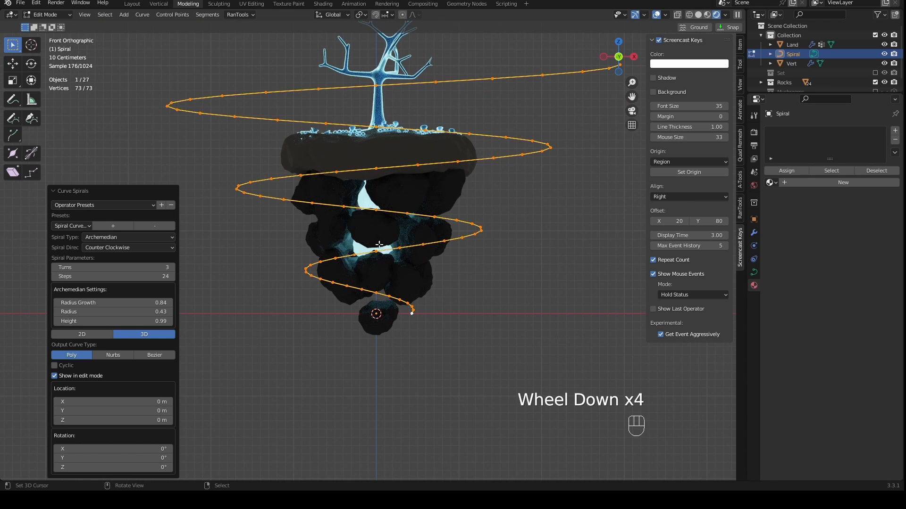
pyautogui.keyDown('shift'); pyautogui.moveTo(457, 227); pyautogui.dragTo(460, 250, button='middle'); pyautogui.keyUp('shift')
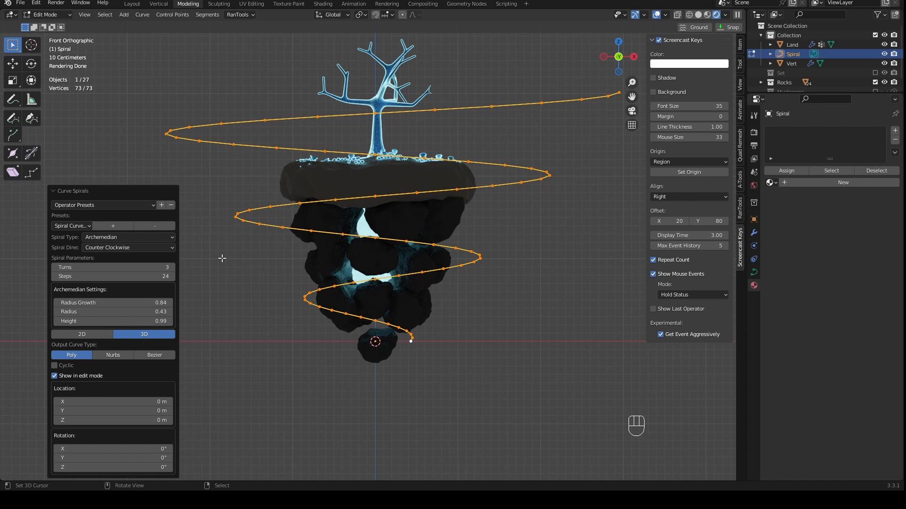
# - Set the spiral's radius growth to 0.78 and check its fit around the island
pyautogui.moveTo(118, 300)
pyautogui.mouseDown()
pyautogui.moveTo(97, 300)
pyautogui.moveTo(130, 301)
pyautogui.mouseUp()
pyautogui.moveTo(495, 231); pyautogui.dragTo(517, 222, button='middle')
pyautogui.scroll(-3, 512, 290)
pyautogui.scroll(1, 512, 233)
pyautogui.press('KP_1')
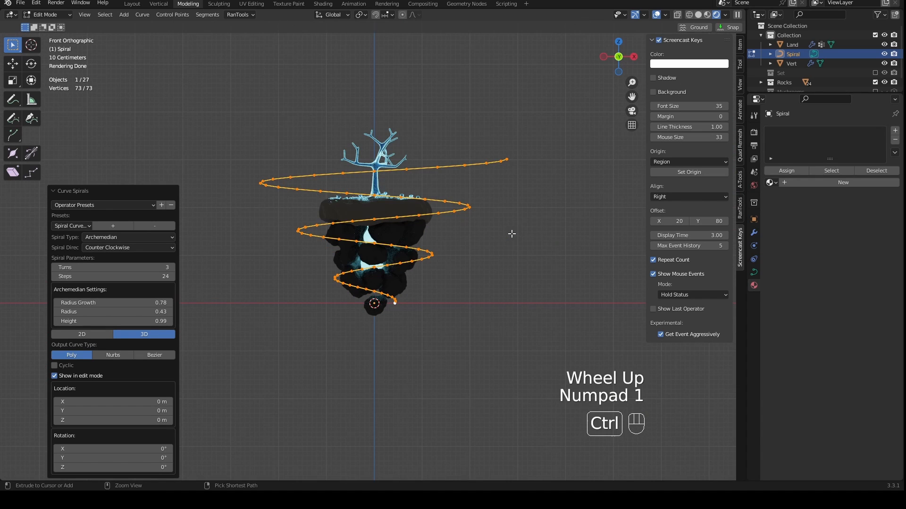
# - Save the file and return the spiral curve to Object Mode
pyautogui.hotkey('ctrl', 's')
pyautogui.scroll(2, 508, 255)
pyautogui.press('Tab')
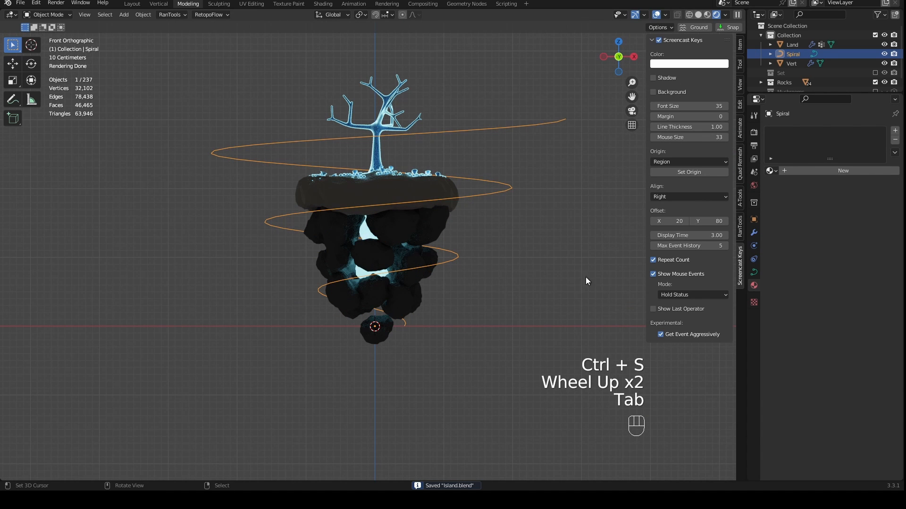
pyautogui.keyDown('shift'); pyautogui.moveTo(443, 360); pyautogui.dragTo(435, 336, button='middle'); pyautogui.keyUp('shift')
pyautogui.scroll(2, 435, 336)
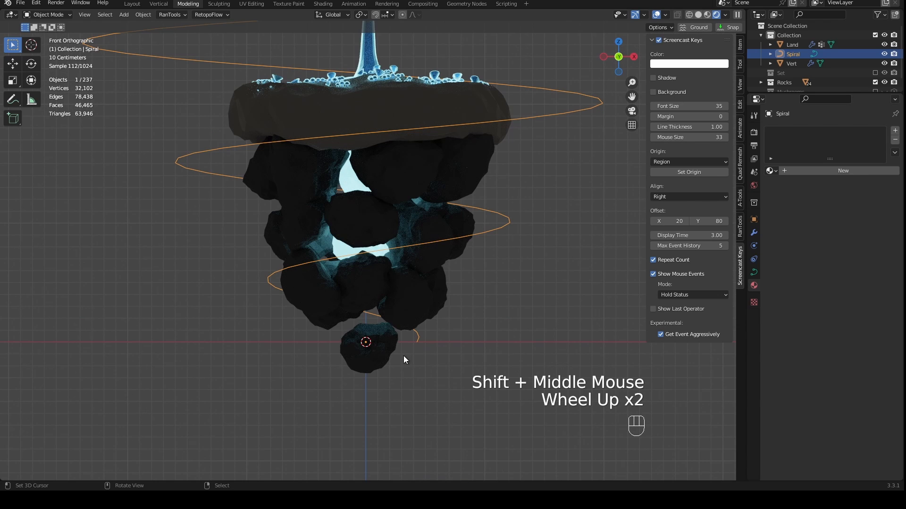
# - Add a plane at the island's base and give it a new emitter particle system
pyautogui.hotkey('shift', 'a')
pyautogui.moveTo(392, 298)
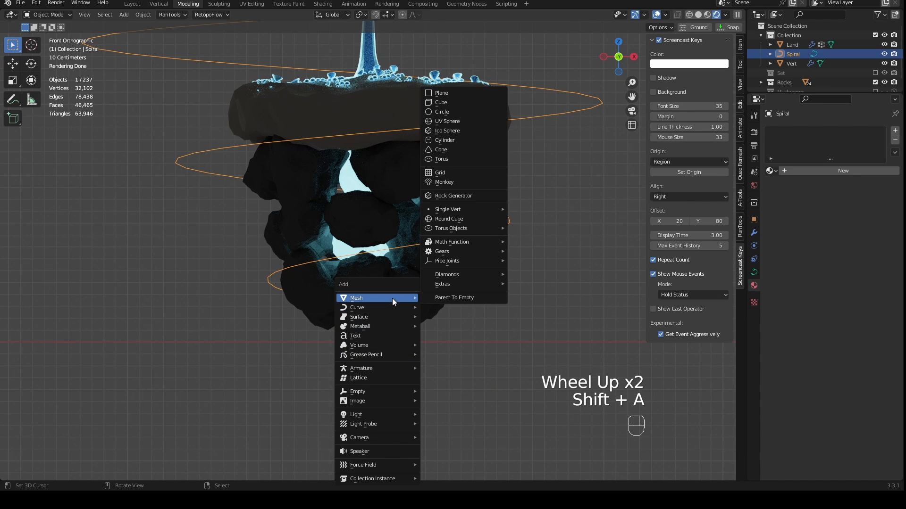
pyautogui.click(441, 92)
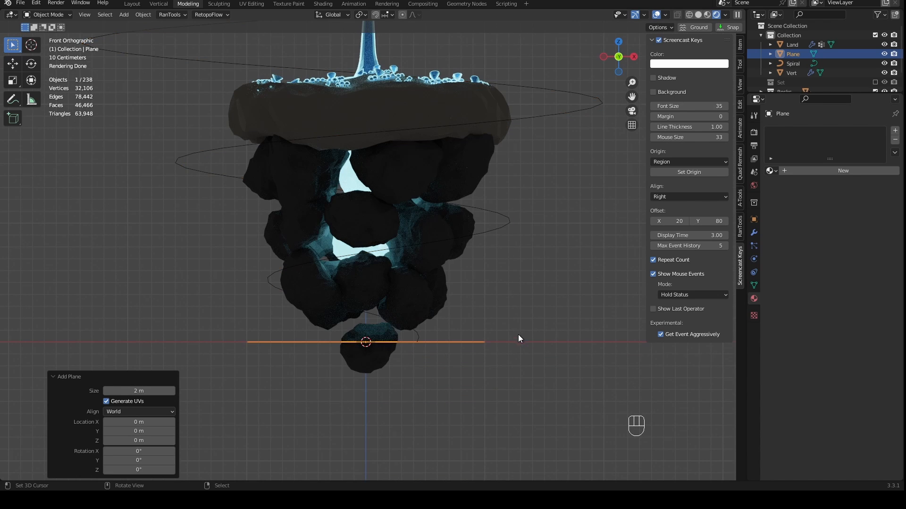
pyautogui.moveTo(518, 335); pyautogui.dragTo(405, 354, button='middle')
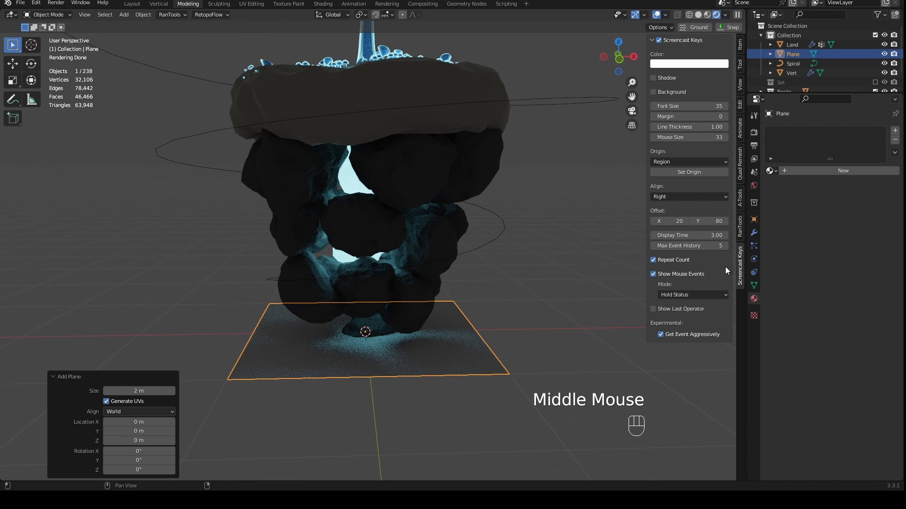
pyautogui.click(754, 244)
pyautogui.click(894, 130)
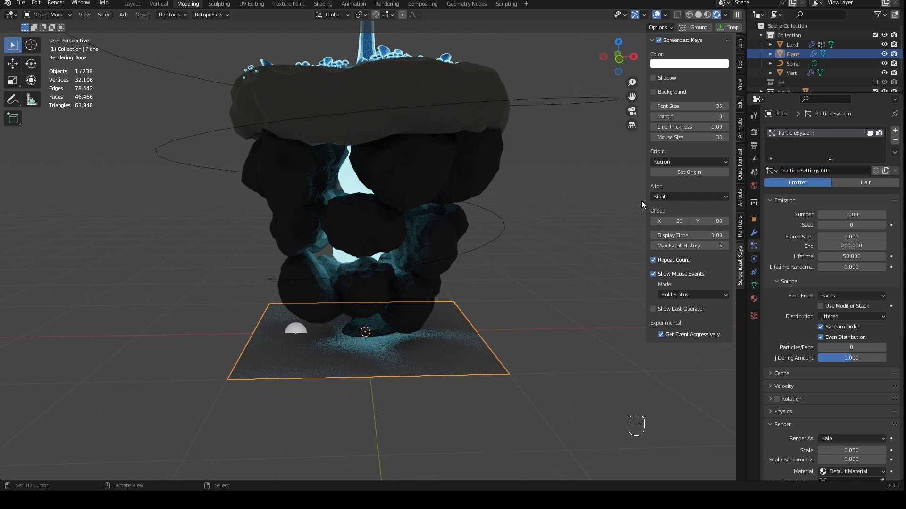
# - Set the plane particles' gravity field weight to 0 and play the animation to watch them rise
pyautogui.scroll(-1, 590, 266)
pyautogui.scroll(-2, 796, 343)
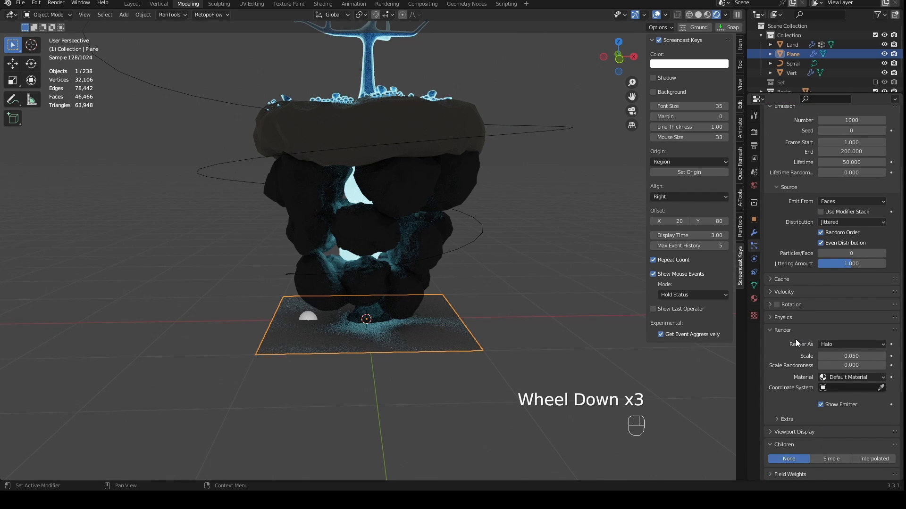
pyautogui.scroll(-3, 796, 343)
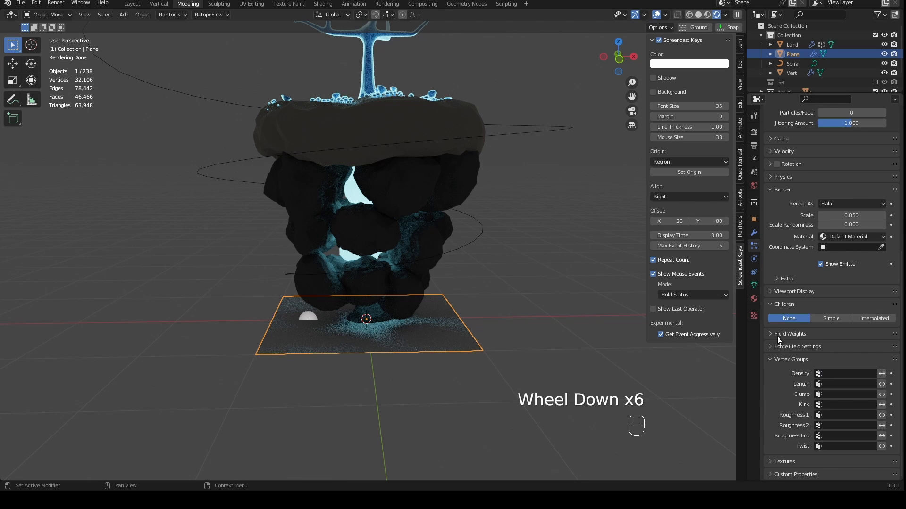
pyautogui.click(777, 335)
pyautogui.moveTo(867, 360); pyautogui.dragTo(821, 360)
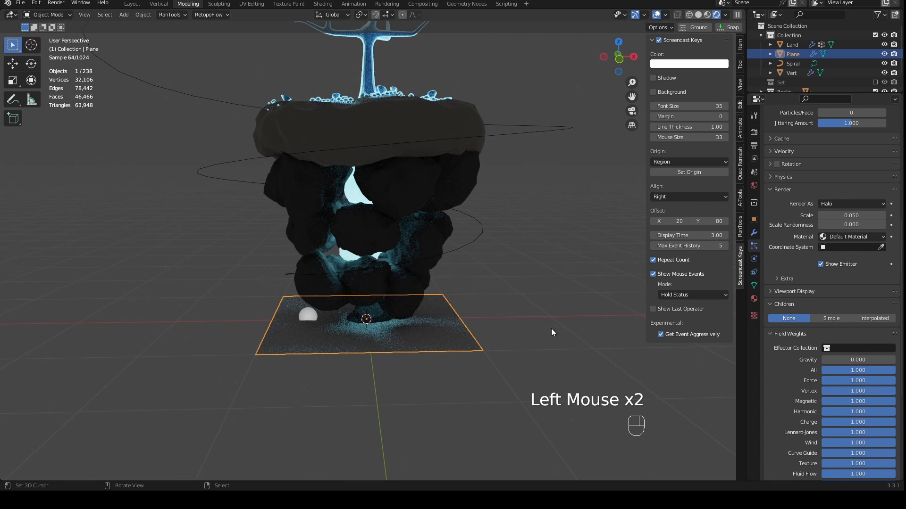
pyautogui.moveTo(551, 328); pyautogui.dragTo(542, 329, button='middle')
pyautogui.press('space')
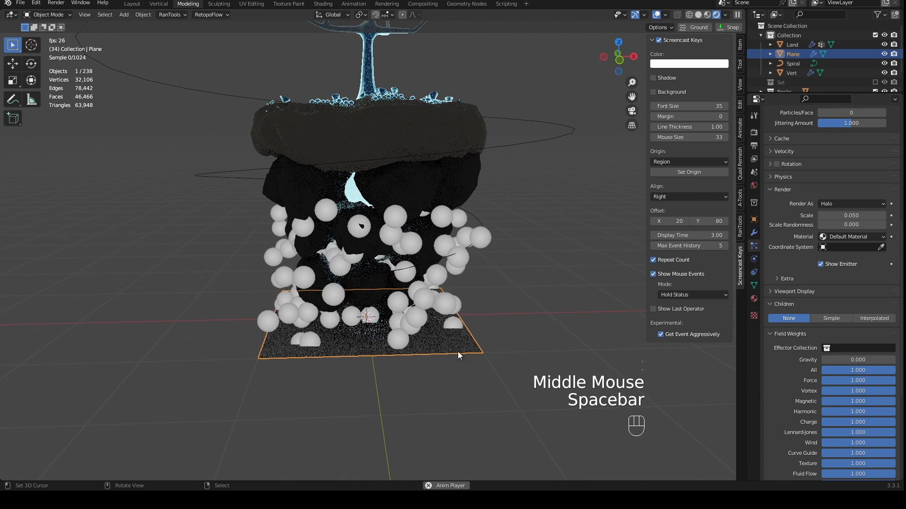
pyautogui.keyDown('shift'); pyautogui.moveTo(492, 187); pyautogui.dragTo(499, 260, button='middle'); pyautogui.keyUp('shift')
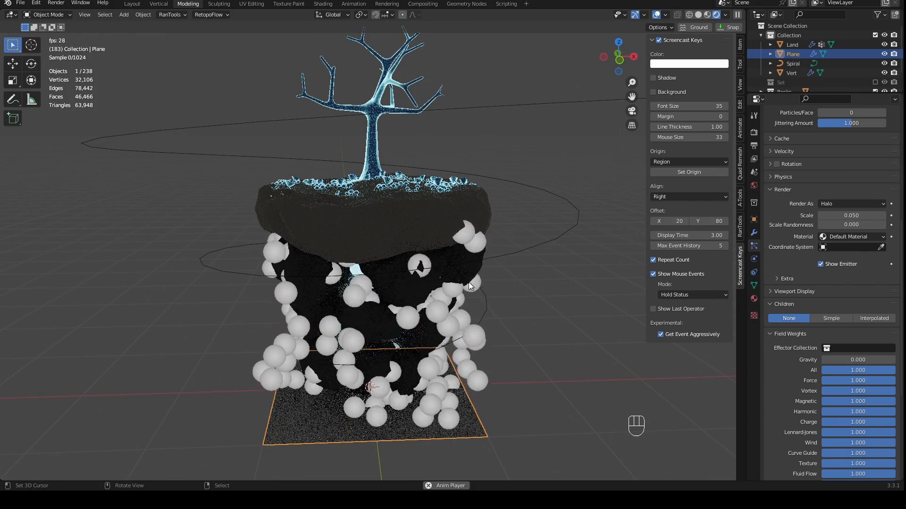
pyautogui.moveTo(482, 330); pyautogui.dragTo(431, 316, button='middle')
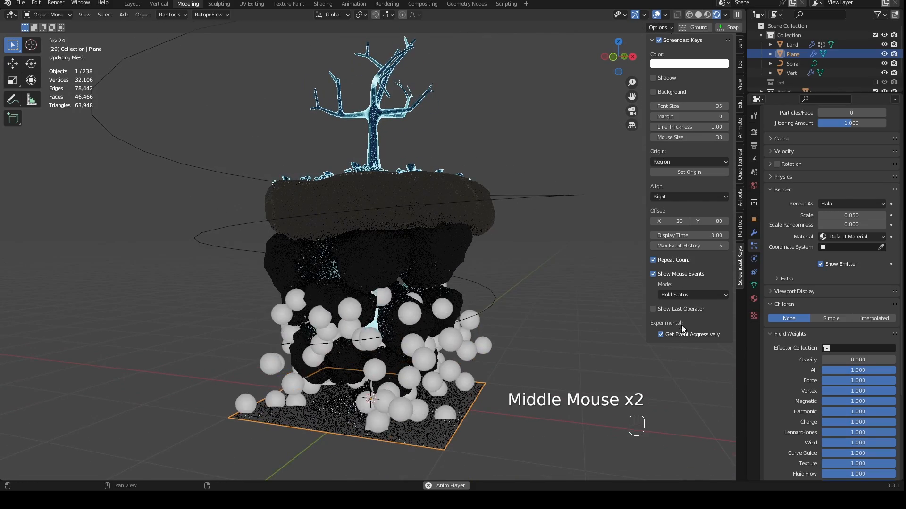
# - Split off a Timeline area below the 3D viewport and set the scene's end frame to 240
pyautogui.scroll(2, 776, 222)
pyautogui.scroll(1, 783, 213)
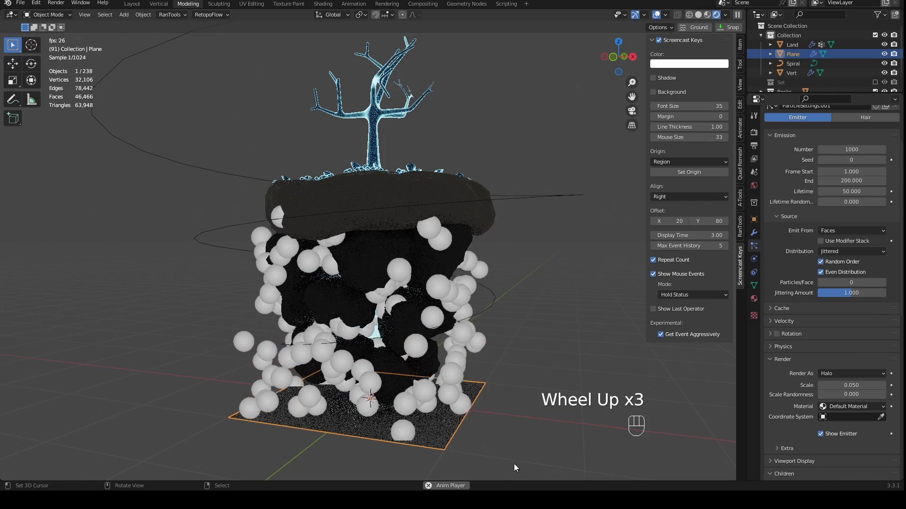
pyautogui.rightClick(520, 481)
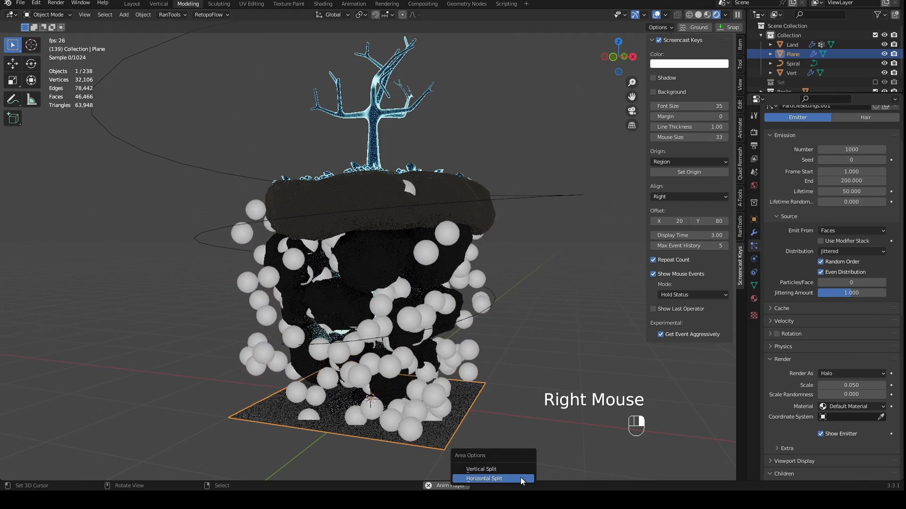
pyautogui.click(520, 477)
pyautogui.click(526, 453)
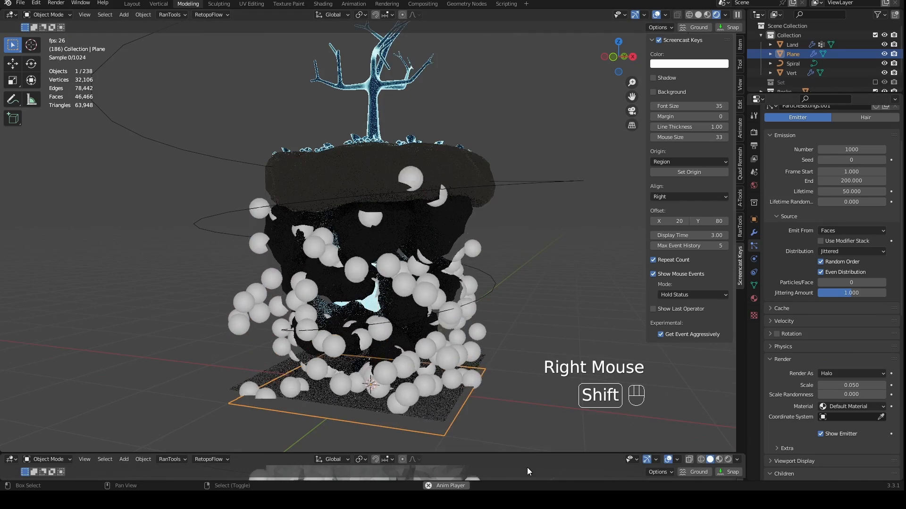
pyautogui.hotkey('shift', 'F12')
pyautogui.hotkey('shift', 'F12')
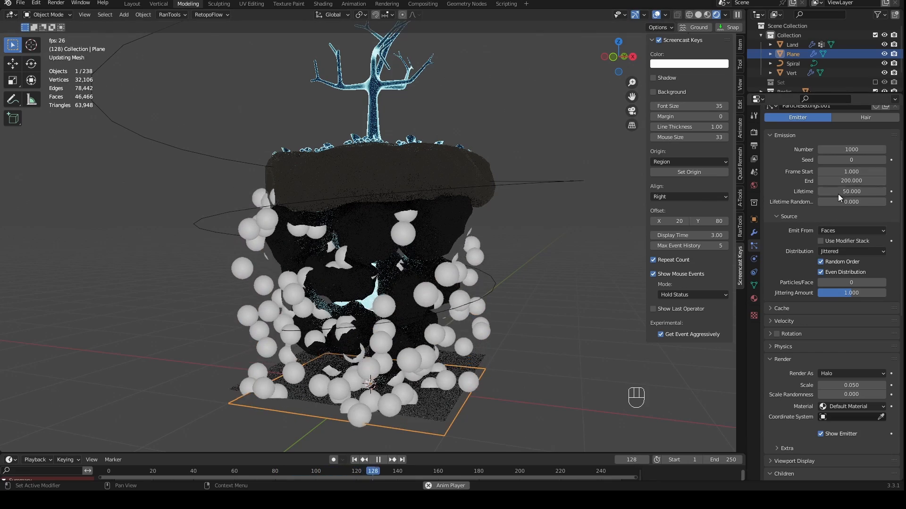
pyautogui.click(723, 461)
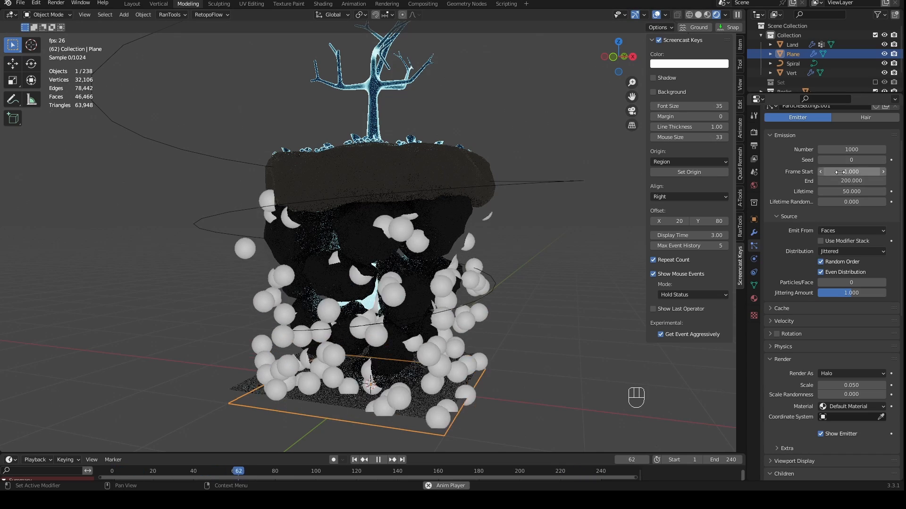
# - Set the particle emission to end at frame 240 and start at frame -240, and return the stopped playback to the first frame
pyautogui.click(850, 182)
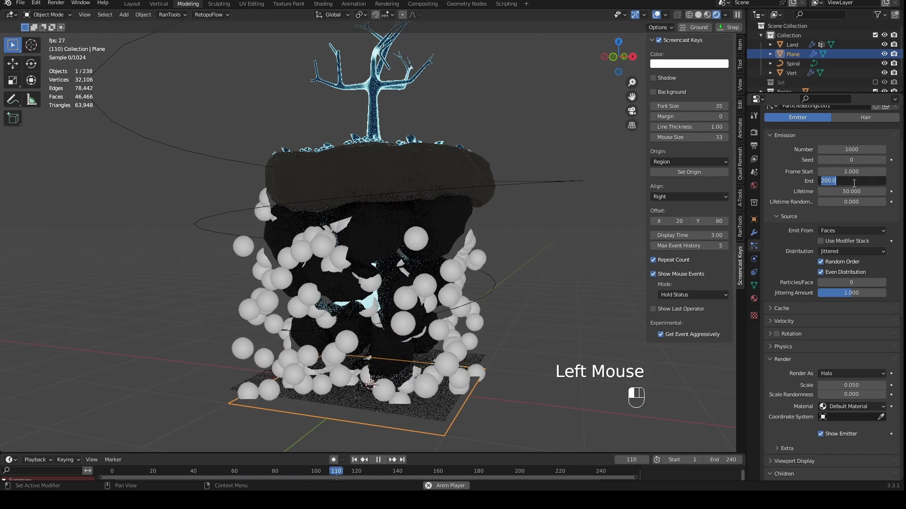
pyautogui.write('240')
pyautogui.press('Return')
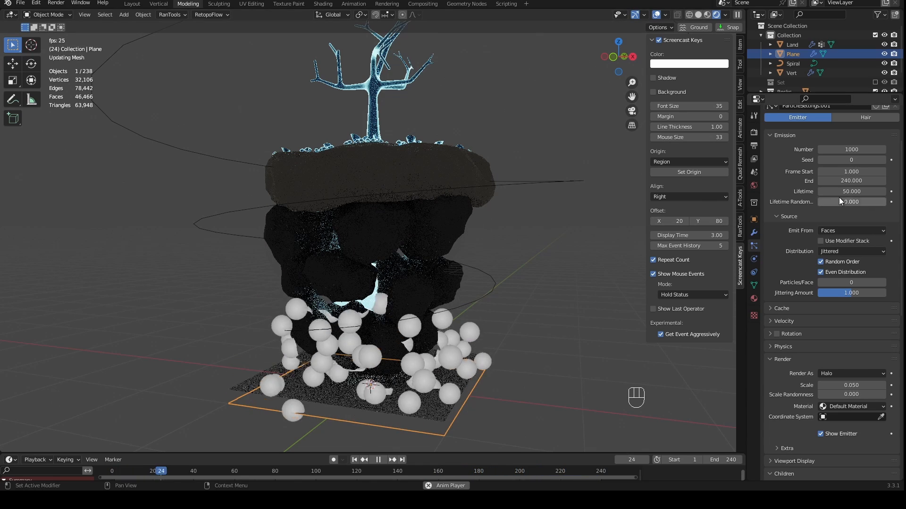
pyautogui.click(850, 172)
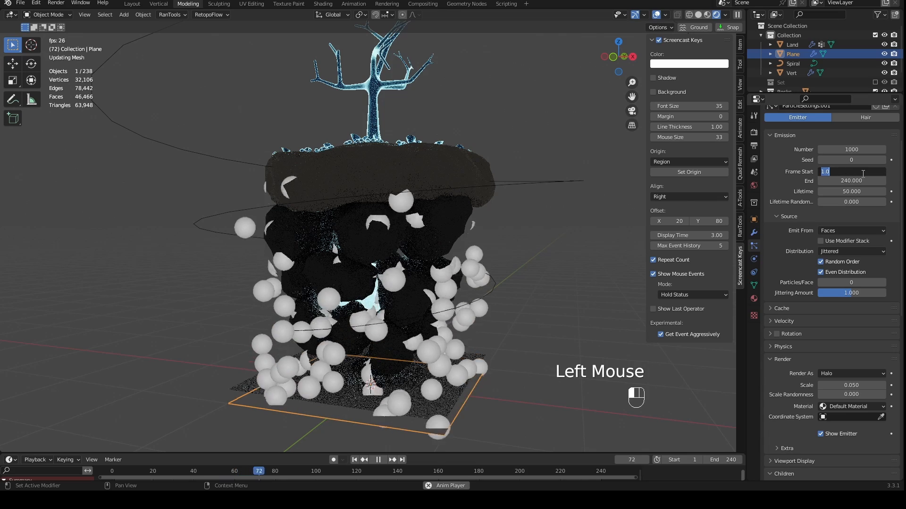
pyautogui.write('-240')
pyautogui.press('Return')
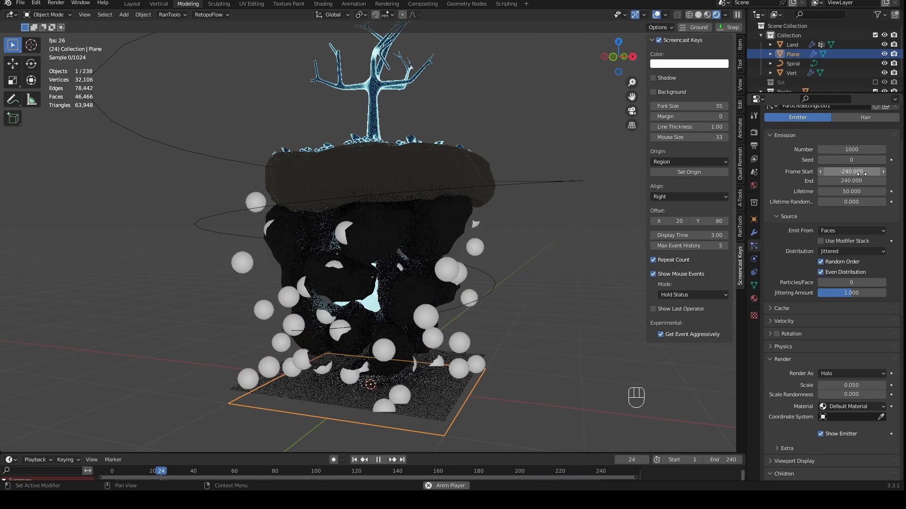
pyautogui.click(378, 460)
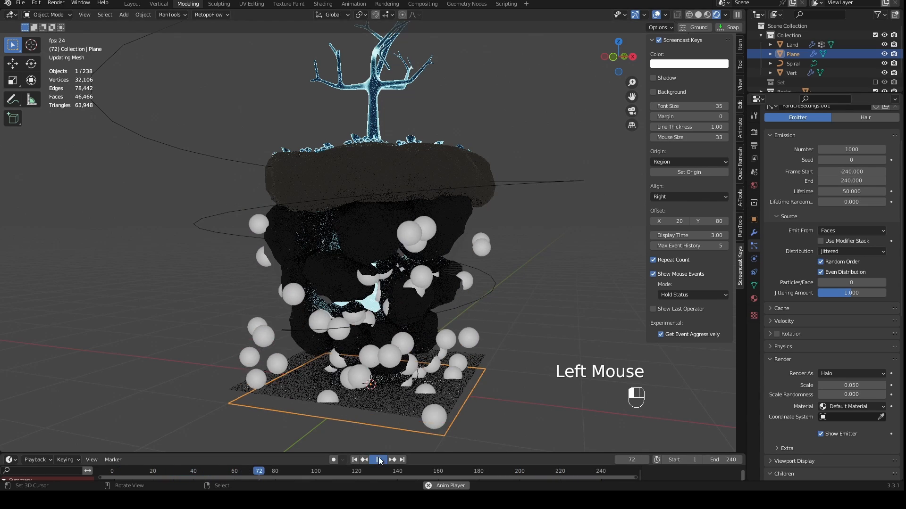
pyautogui.click(357, 460)
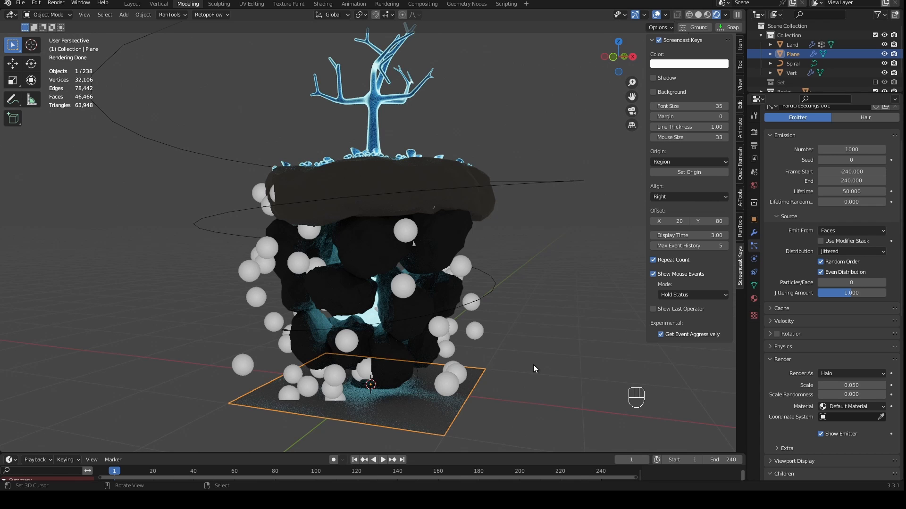
# - Scale the plane's mesh to about 0.152 in Edit Mode, turn off Show Emitter, and preview the emission in Object Mode
pyautogui.moveTo(533, 365)
pyautogui.mouseDown(button='middle')
pyautogui.moveTo(565, 358)
pyautogui.moveTo(537, 349)
pyautogui.mouseUp(button='middle')
pyautogui.press('Tab')
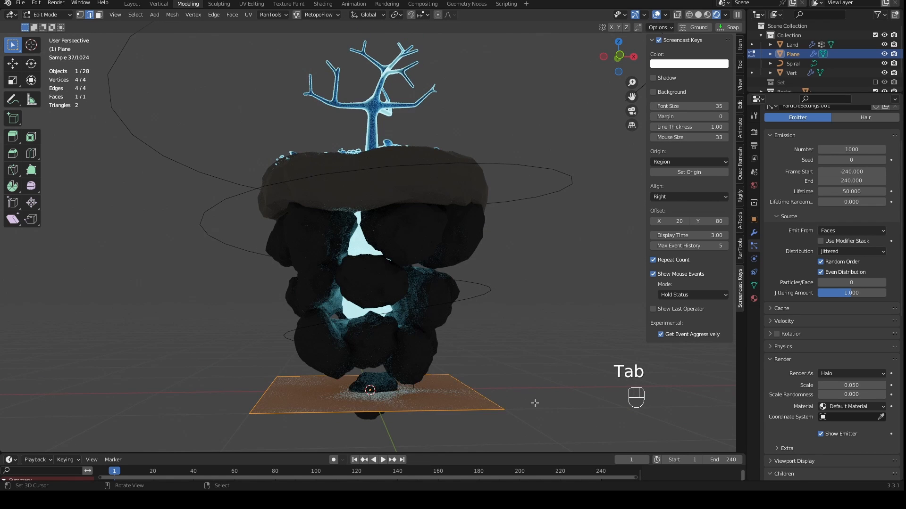
pyautogui.scroll(-1, 535, 402)
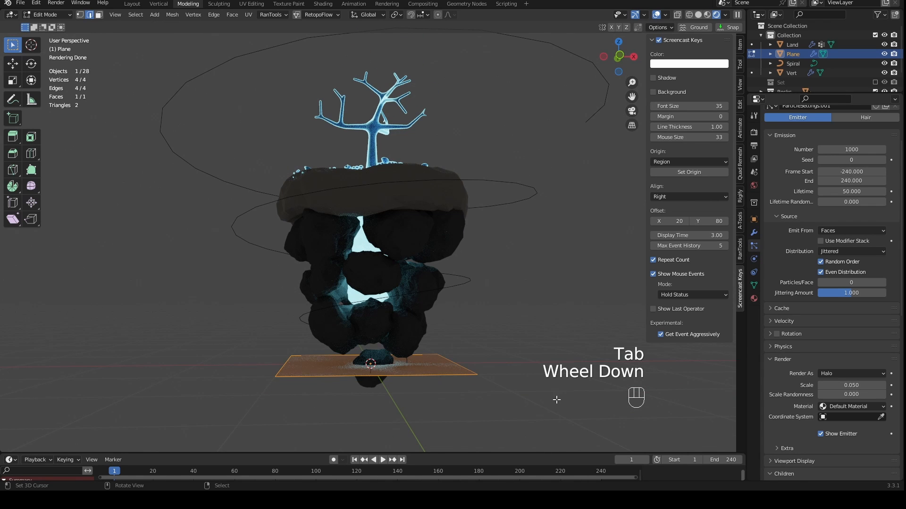
pyautogui.press('s')
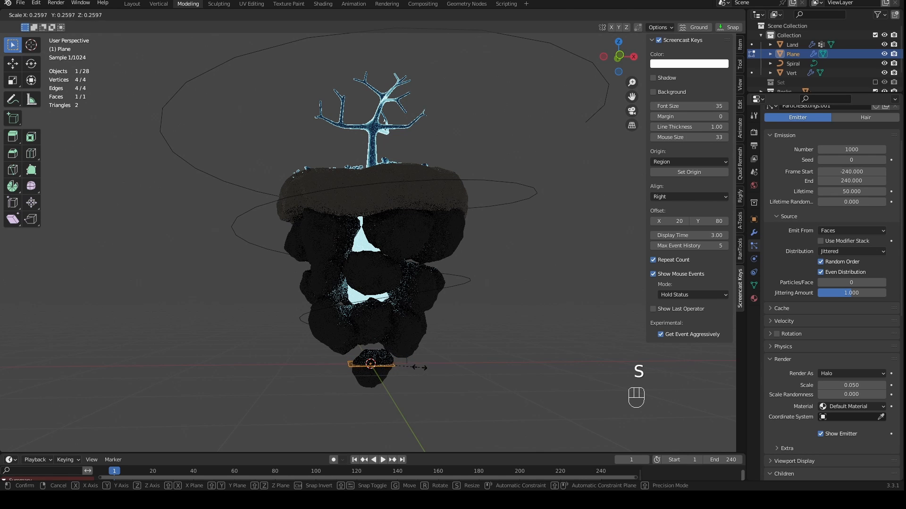
pyautogui.click(399, 365)
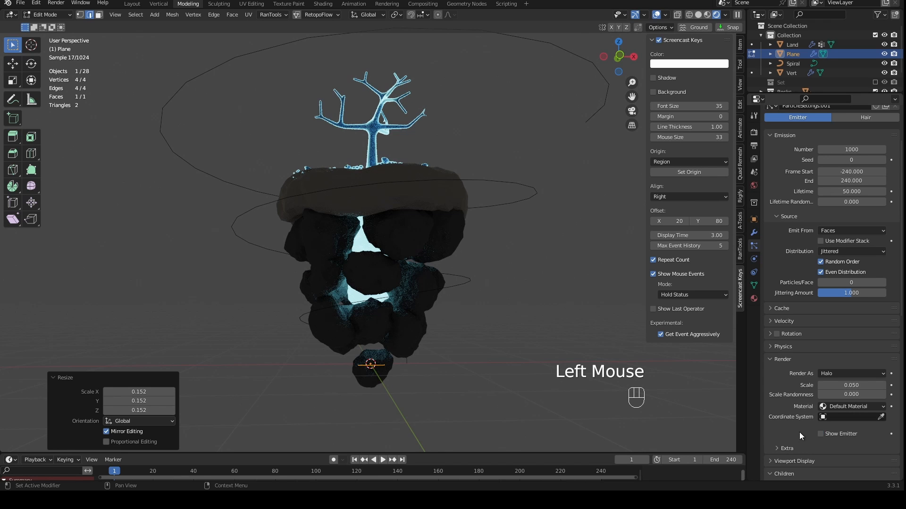
pyautogui.moveTo(448, 381); pyautogui.dragTo(453, 337, button='middle')
pyautogui.scroll(4, 453, 338)
pyautogui.scroll(-2, 453, 337)
pyautogui.press('Tab')
pyautogui.moveTo(463, 330); pyautogui.dragTo(408, 275, button='middle')
pyautogui.scroll(-1, 413, 301)
pyautogui.scroll(2, 408, 276)
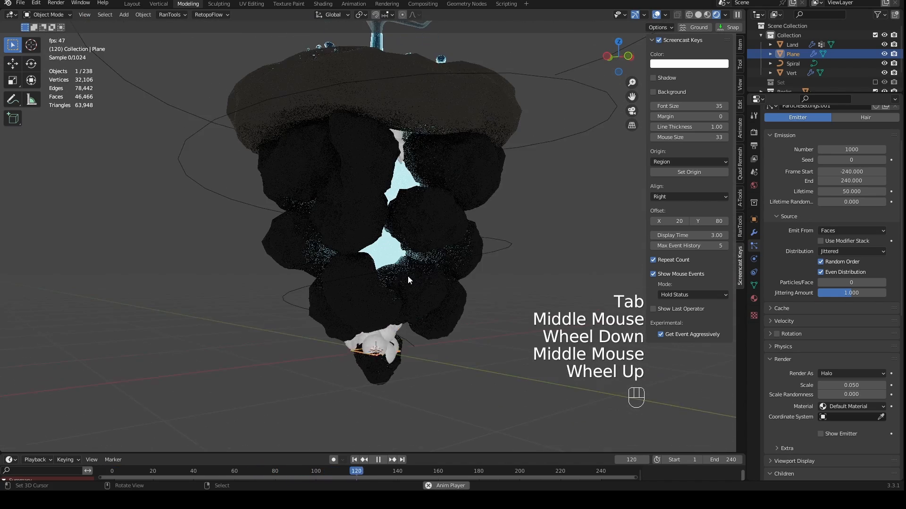
# - Select the spiral in front view and add a force field of type Curve Guide to it
pyautogui.scroll(-2, 457, 293)
pyautogui.press('KP_1')
pyautogui.scroll(2, 456, 293)
pyautogui.keyDown('shift'); pyautogui.moveTo(457, 293); pyautogui.dragTo(429, 305, button='middle'); pyautogui.keyUp('shift')
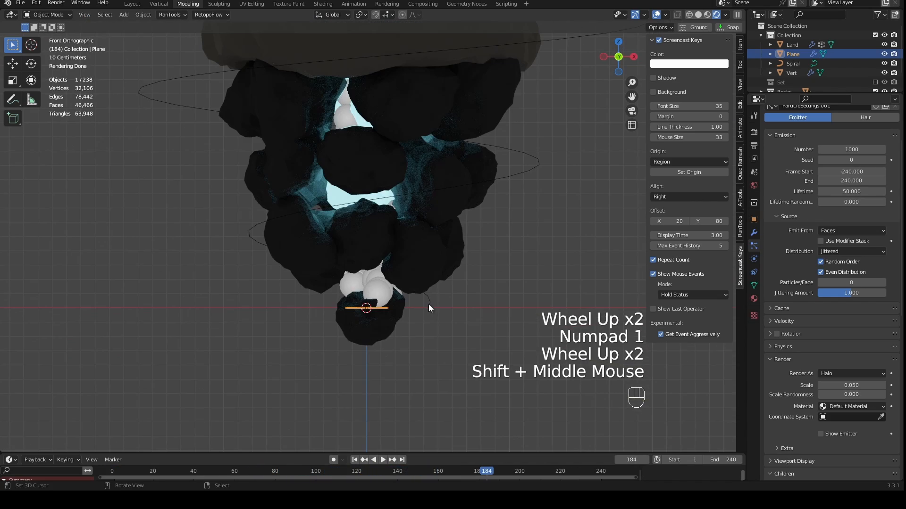
pyautogui.rightClick(428, 305)
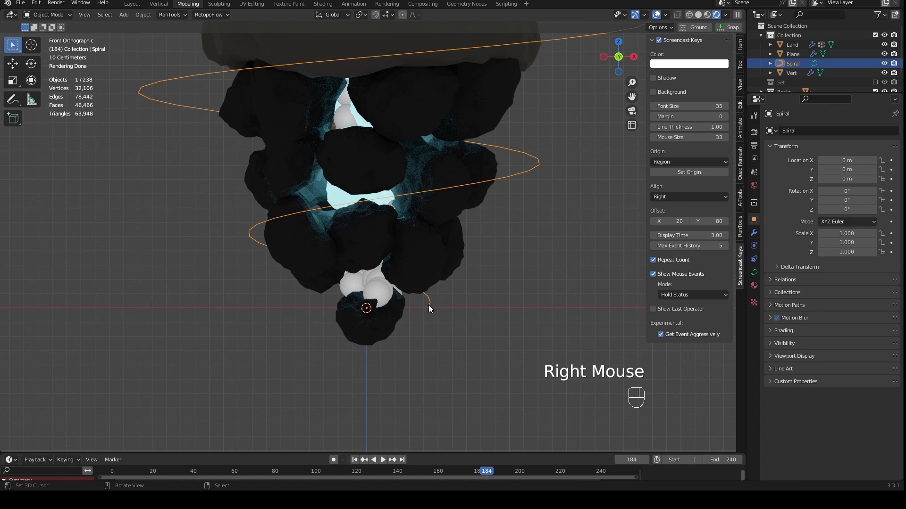
pyautogui.scroll(-1, 471, 300)
pyautogui.scroll(-2, 476, 283)
pyautogui.keyDown('shift'); pyautogui.moveTo(483, 265); pyautogui.dragTo(468, 306, button='middle'); pyautogui.keyUp('shift')
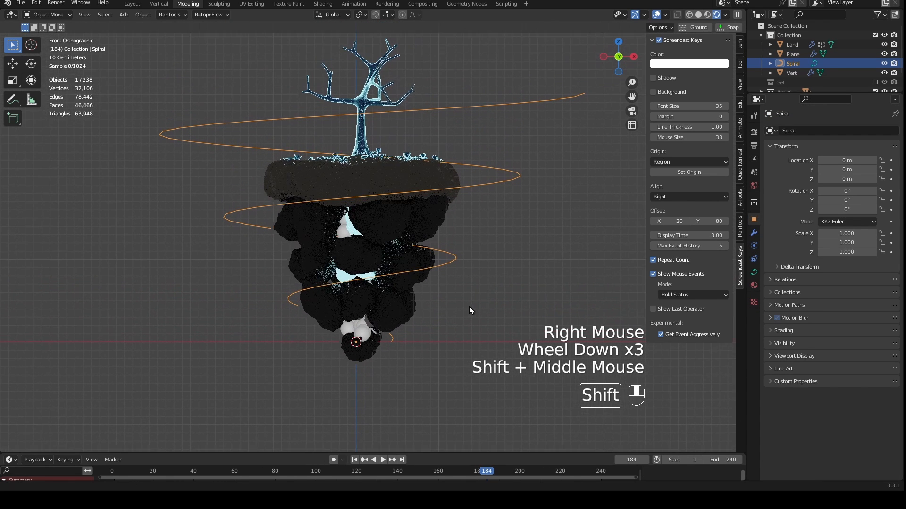
pyautogui.click(755, 248)
pyautogui.click(791, 132)
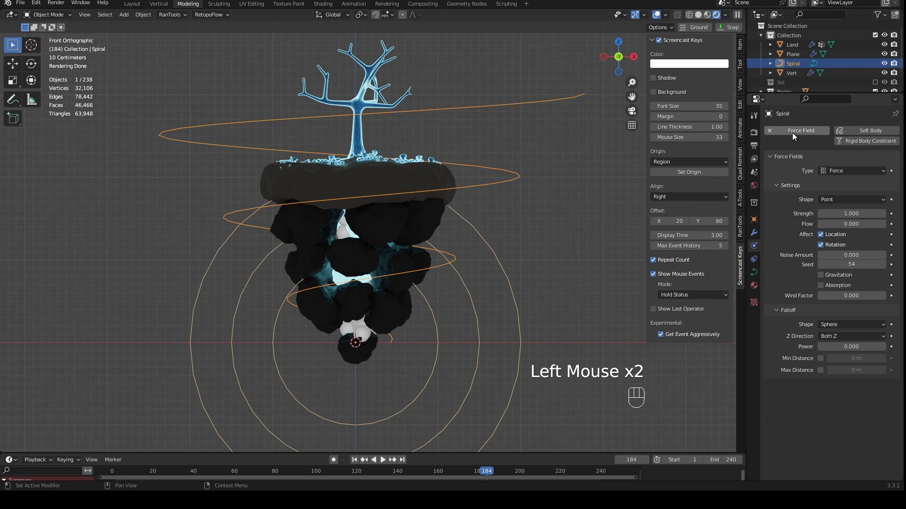
pyautogui.click(829, 172)
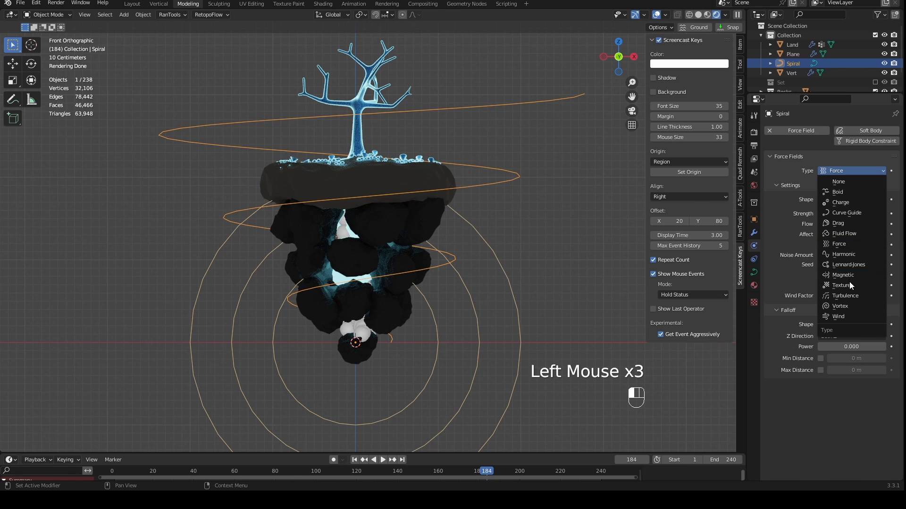
pyautogui.click(837, 214)
# - Play the animation in Material Preview shading and check how the particles follow the spiral around the island
pyautogui.scroll(-1, 363, 335)
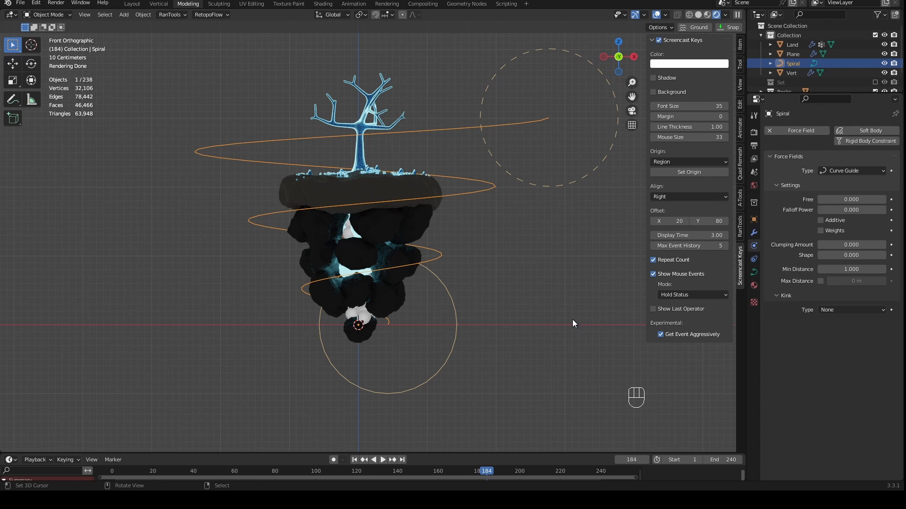
pyautogui.press('space')
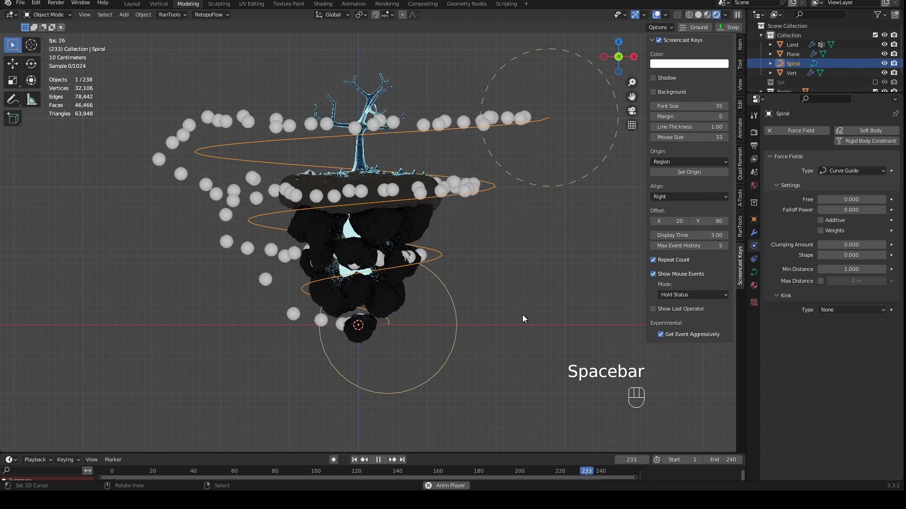
pyautogui.click(711, 16)
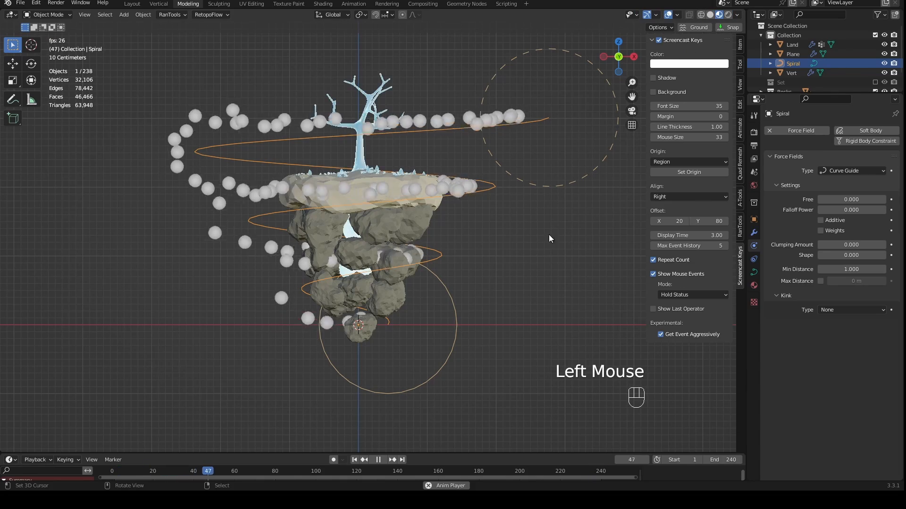
pyautogui.moveTo(517, 267); pyautogui.dragTo(555, 310, button='middle')
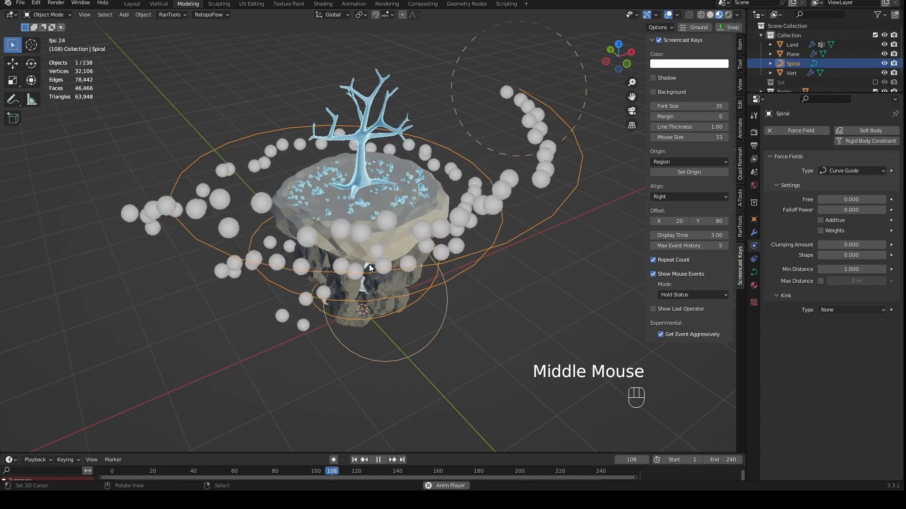
# - Stop the playback in front view and return the timeline to frame 0
pyautogui.moveTo(400, 239)
pyautogui.mouseDown(button='middle')
pyautogui.moveTo(460, 225)
pyautogui.moveTo(431, 256)
pyautogui.moveTo(483, 275)
pyautogui.moveTo(432, 248)
pyautogui.moveTo(390, 248)
pyautogui.mouseUp(button='middle')
pyautogui.press('KP_1')
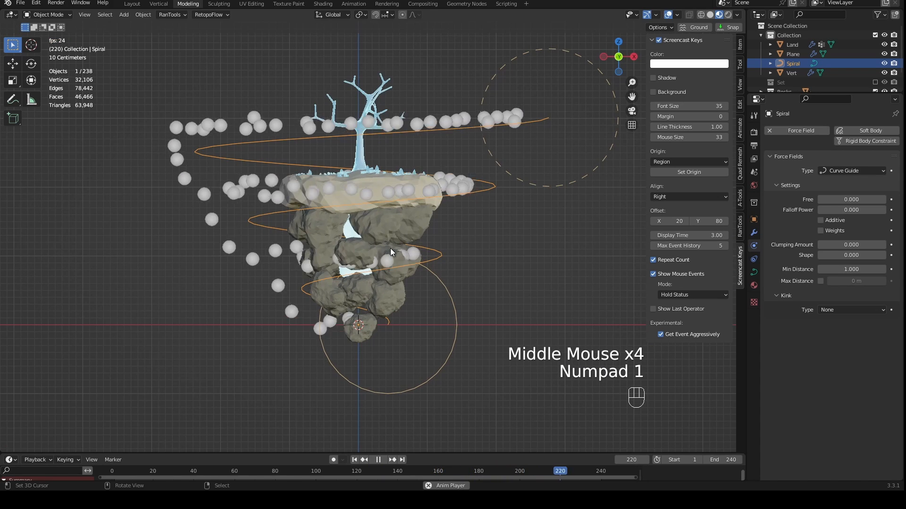
pyautogui.press('space')
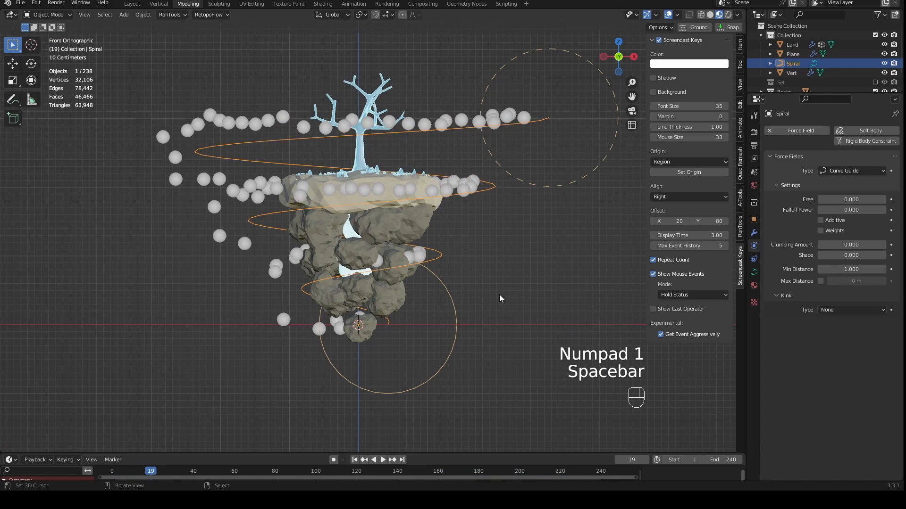
pyautogui.moveTo(163, 473); pyautogui.dragTo(111, 475)
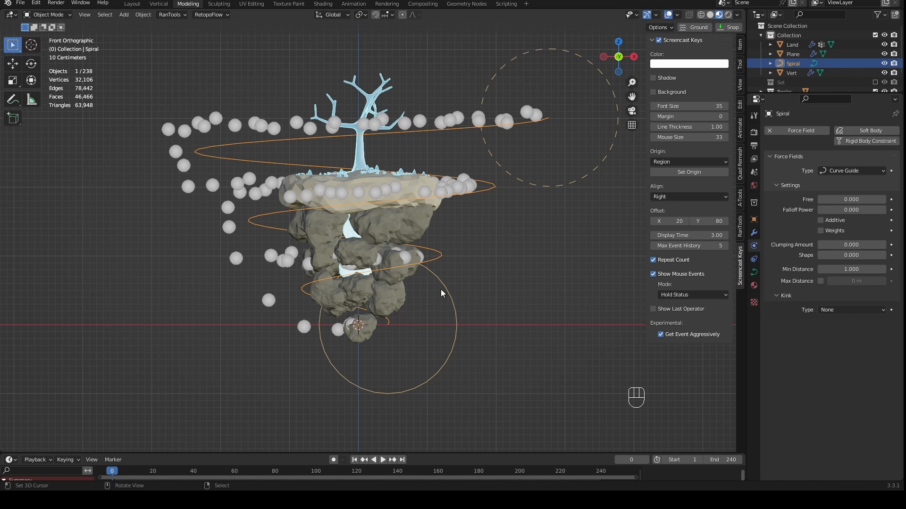
# - Select the emitter plane, set its particle lifetime to 240 and preview the animation
pyautogui.rightClick(359, 328)
pyautogui.rightClick(359, 328)
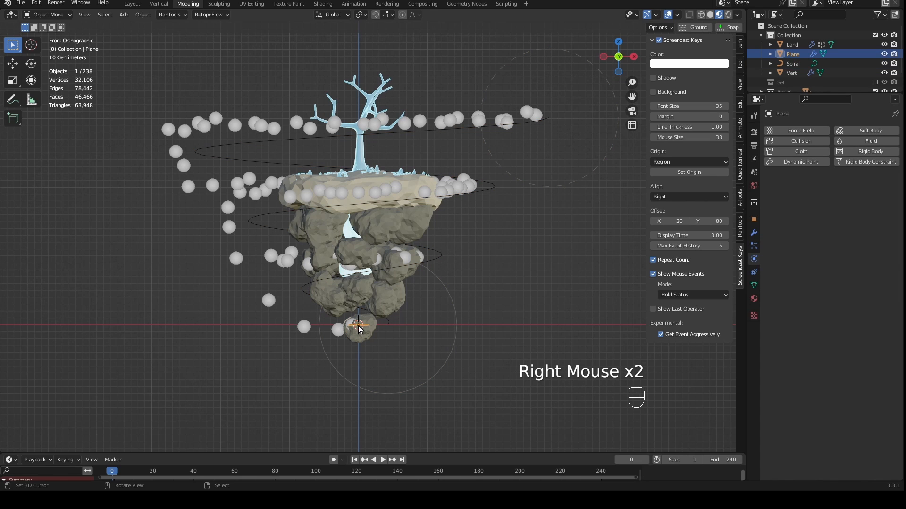
pyautogui.click(754, 246)
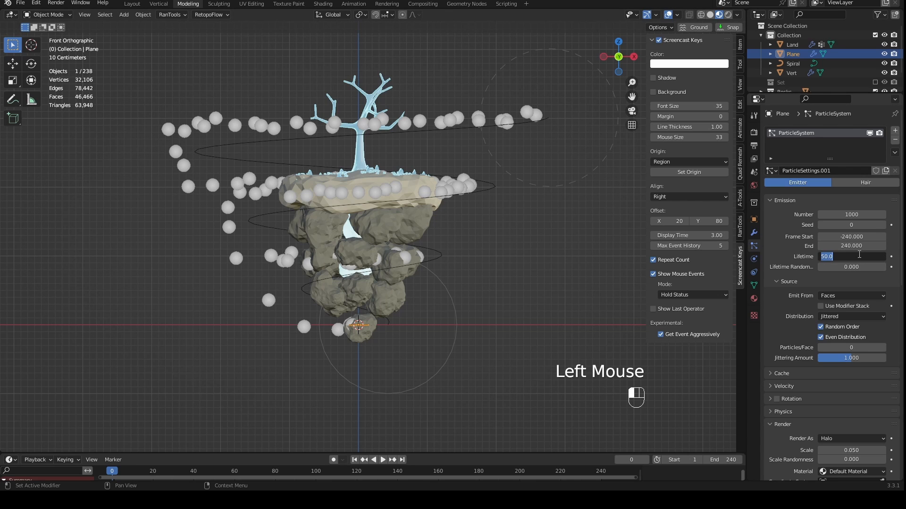
pyautogui.write('40')
pyautogui.press('Return')
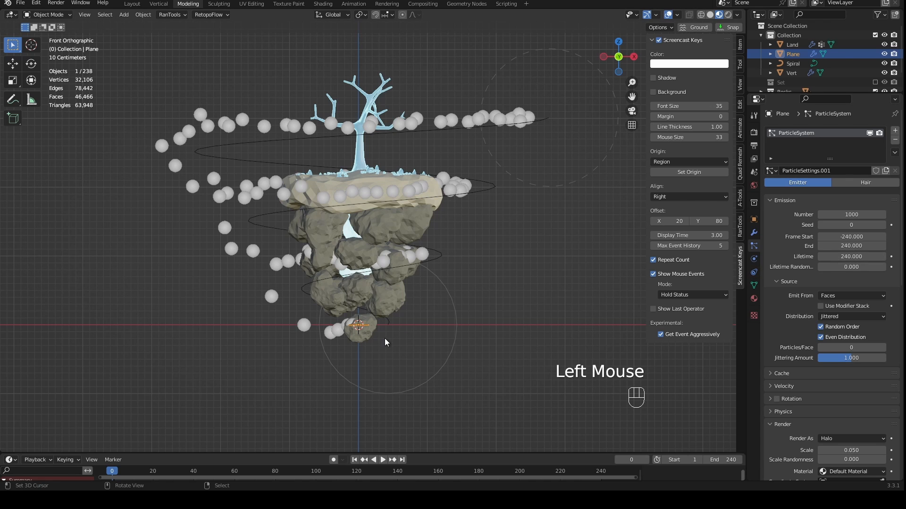
pyautogui.press('space')
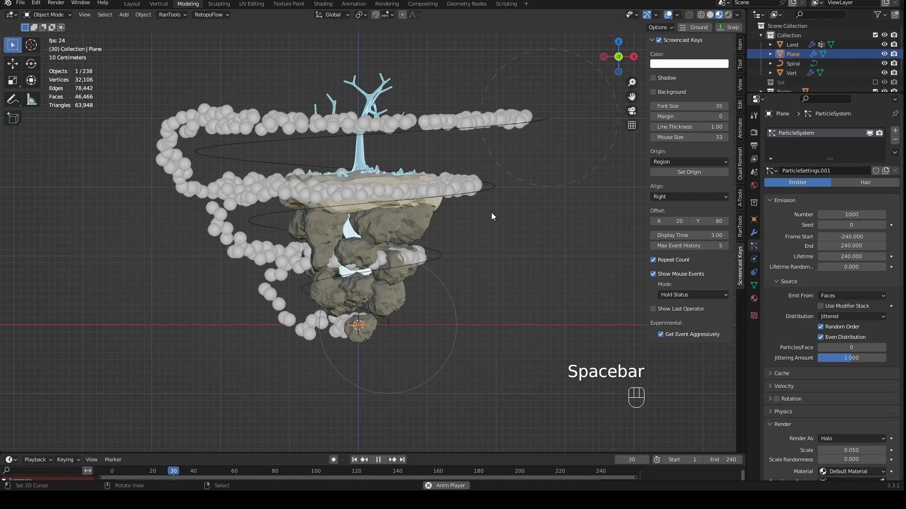
# - Raise the particle lifetime to 480 and replay the animation from the first frame
pyautogui.click(855, 258)
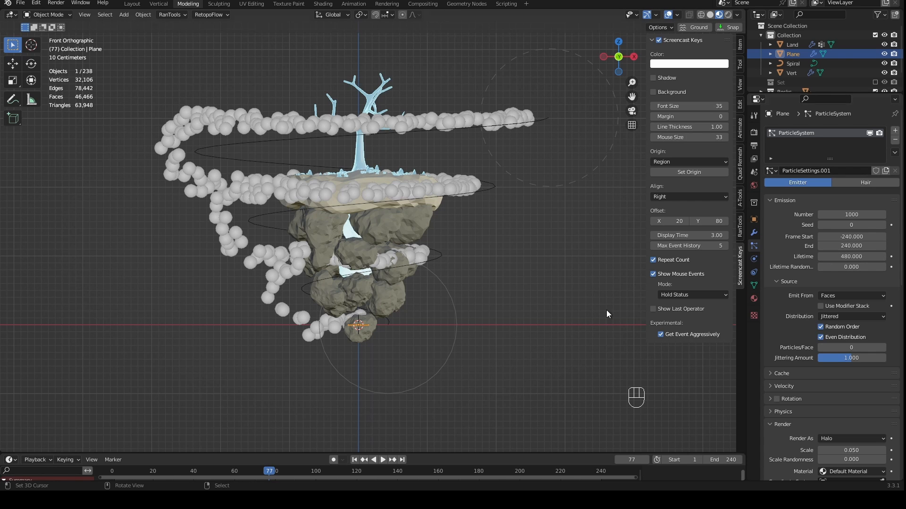
pyautogui.click(354, 460)
pyautogui.click(382, 460)
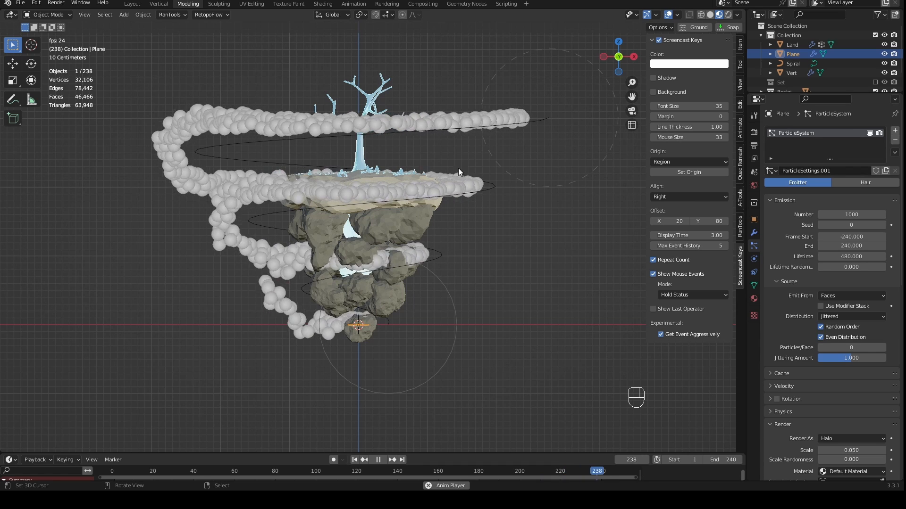
pyautogui.press('space')
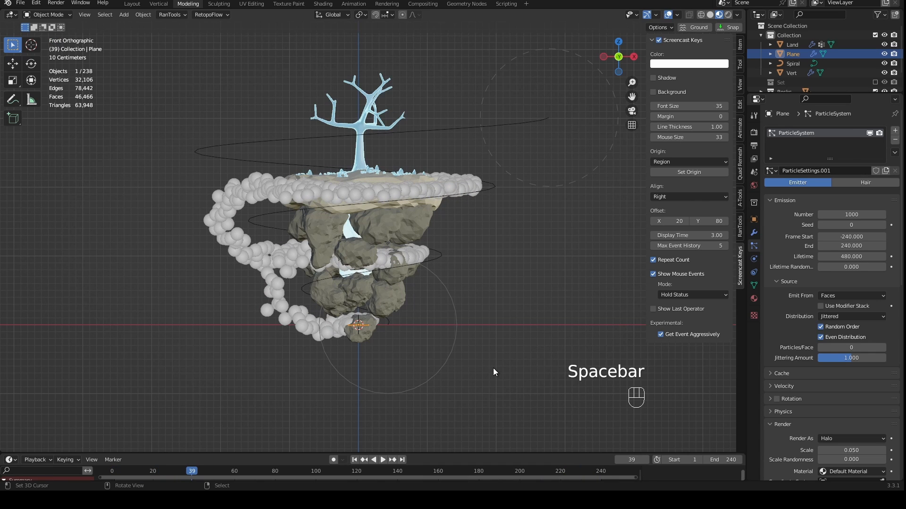
# - Set the particle emission's start frame to -480 and replay the animation from the first frame
pyautogui.click(856, 237)
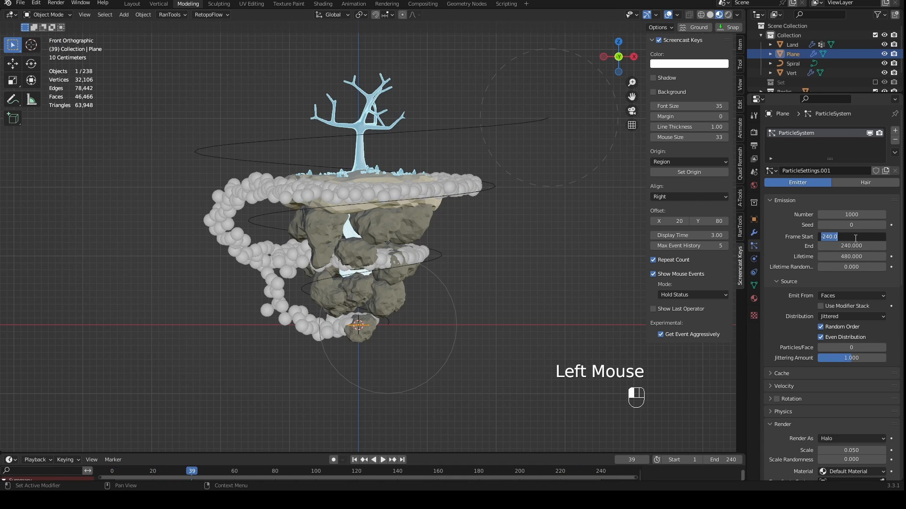
pyautogui.press('Return')
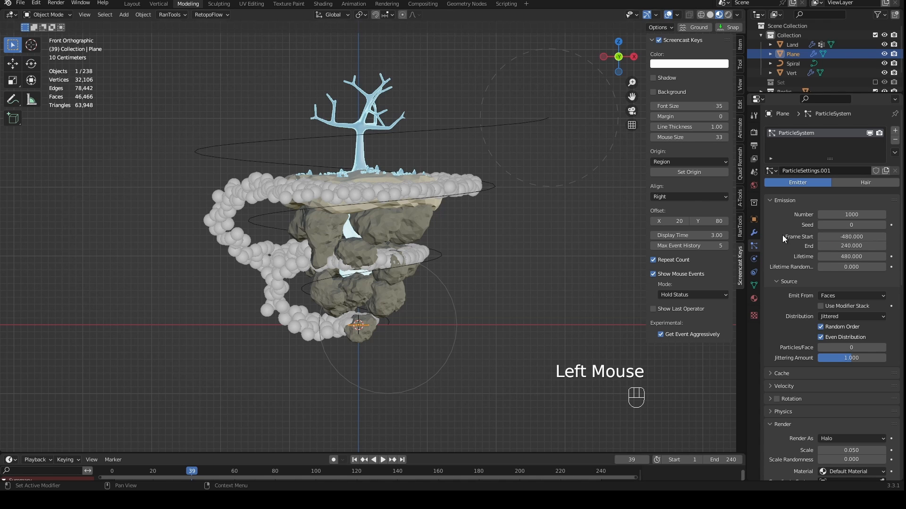
pyautogui.click(354, 460)
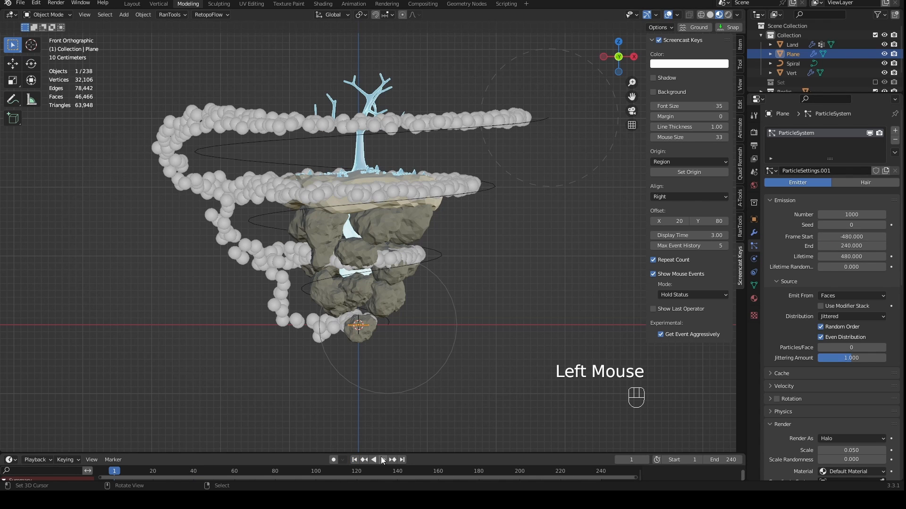
pyautogui.click(382, 459)
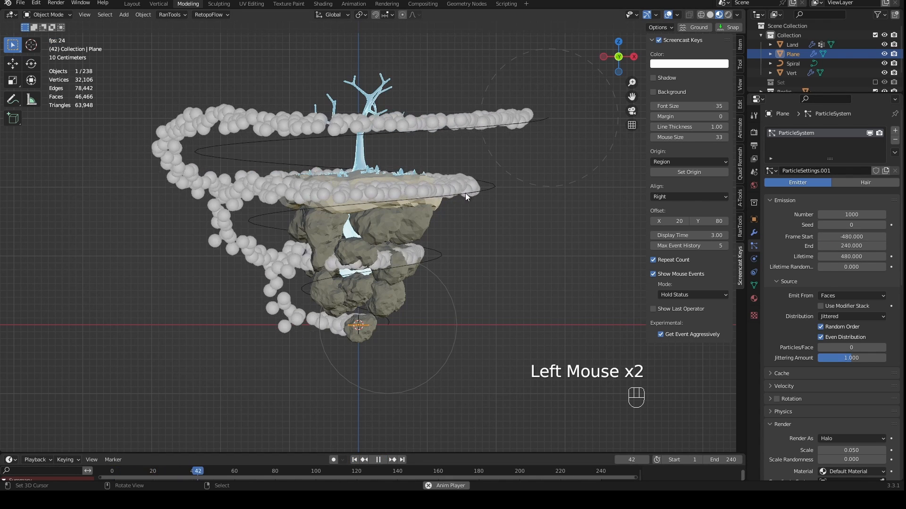
pyautogui.press('space')
# - Select the spiral and scale all its points wider in X and Y only, in Edit Mode
pyautogui.moveTo(414, 317)
pyautogui.mouseDown(button='middle')
pyautogui.moveTo(536, 299)
pyautogui.moveTo(396, 343)
pyautogui.moveTo(327, 350)
pyautogui.moveTo(317, 340)
pyautogui.moveTo(418, 312)
pyautogui.mouseUp(button='middle')
pyautogui.scroll(2, 316, 339)
pyautogui.press('KP_1')
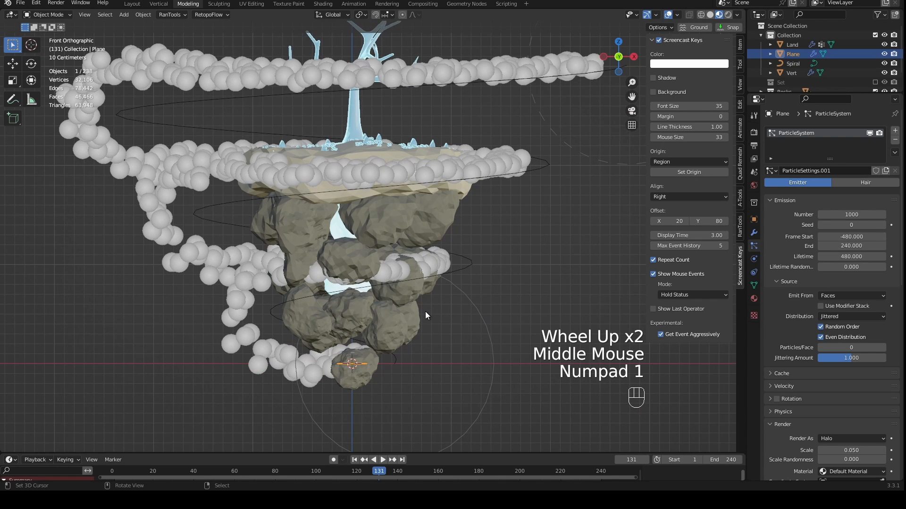
pyautogui.rightClick(471, 263)
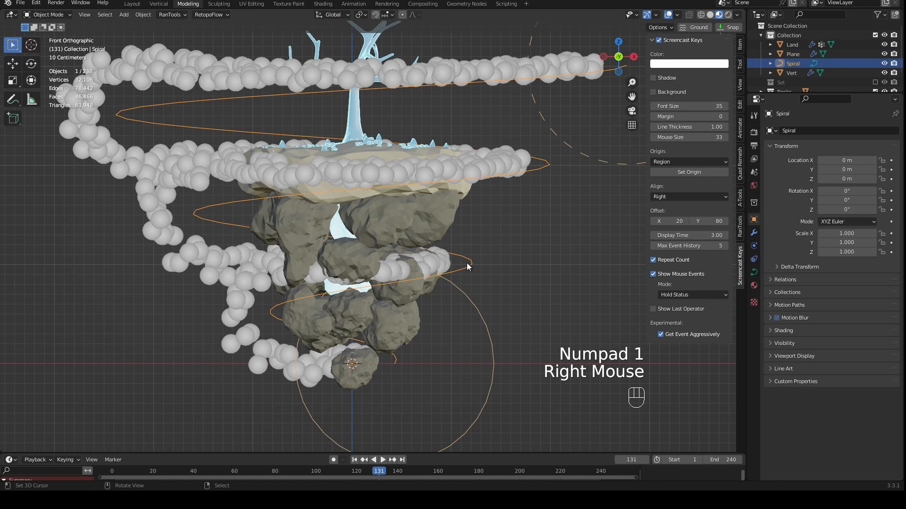
pyautogui.press('Tab')
pyautogui.press('s')
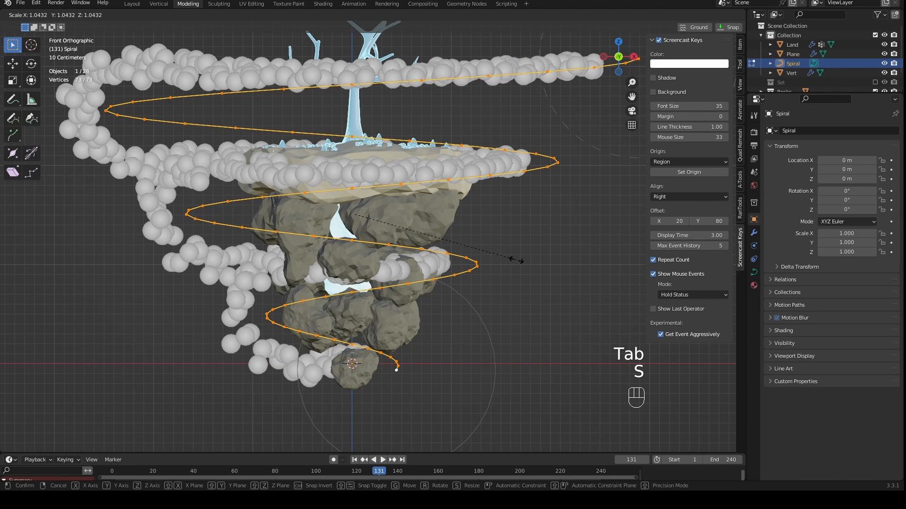
pyautogui.hotkey('shift', 'z')
pyautogui.click(543, 259)
pyautogui.moveTo(544, 259); pyautogui.dragTo(520, 256, button='middle')
pyautogui.press('Tab')
pyautogui.scroll(-3, 520, 256)
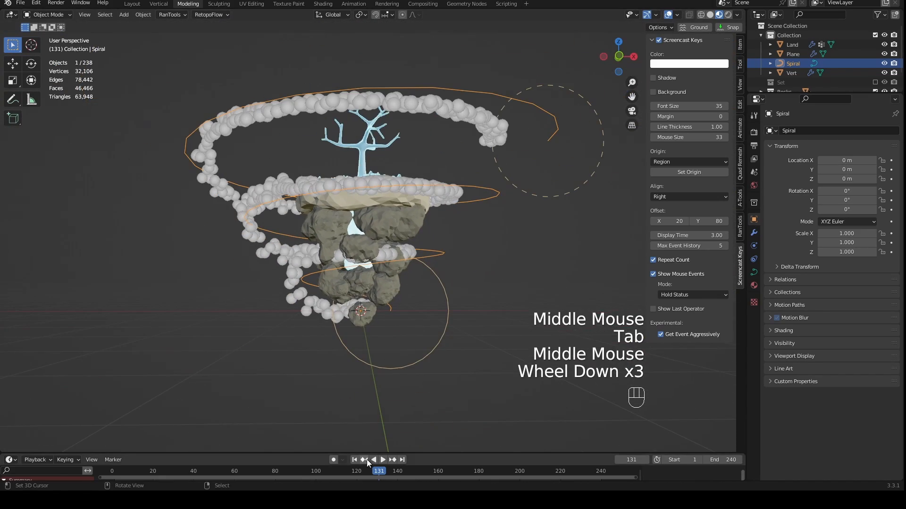
# - Replay the animation from the first frame and compare the particle path with the widened spiral in front view
pyautogui.click(355, 460)
pyautogui.moveTo(401, 387)
pyautogui.mouseDown(button='middle')
pyautogui.moveTo(408, 361)
pyautogui.moveTo(407, 372)
pyautogui.mouseUp(button='middle')
pyautogui.press('KP_1')
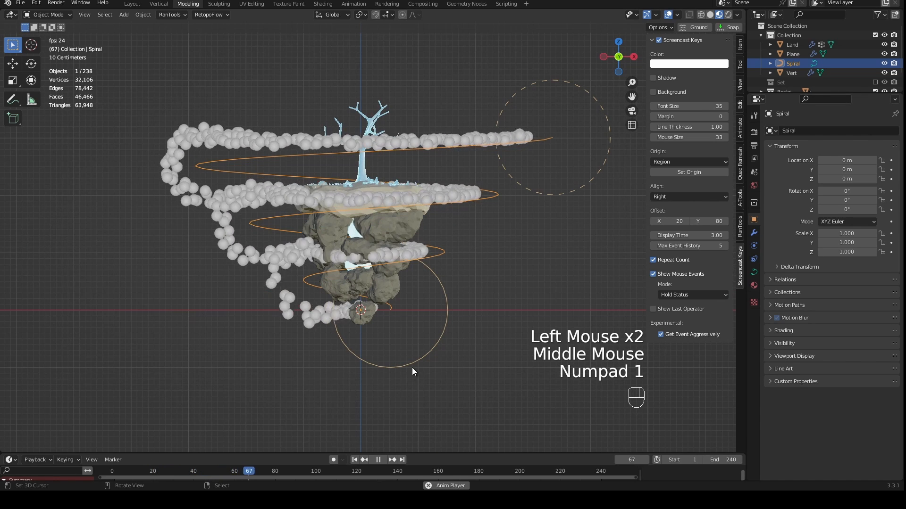
pyautogui.press('space')
# - Play the animation and try a clumping amount of 1.000 in the spiral's Curve Guide force field
pyautogui.keyDown('shift'); pyautogui.moveTo(438, 368); pyautogui.dragTo(653, 264, button='middle'); pyautogui.keyUp('shift')
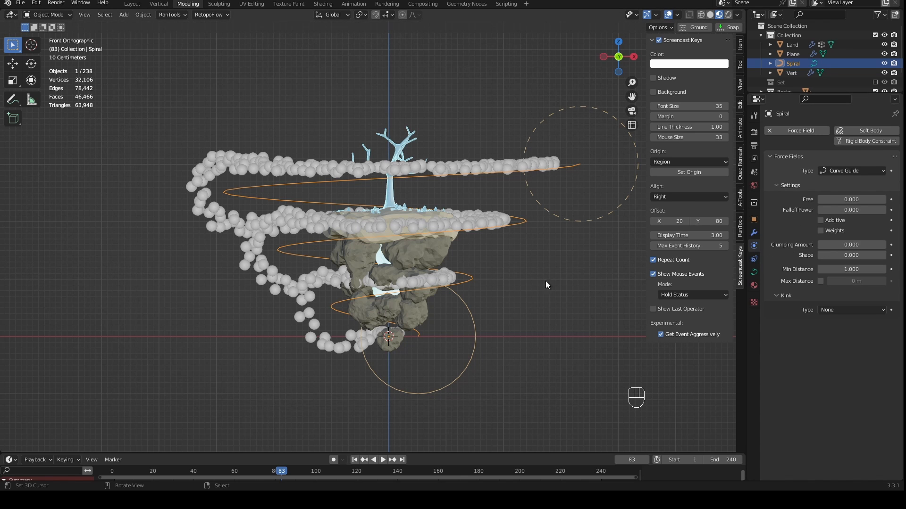
pyautogui.press('space')
pyautogui.click(851, 245)
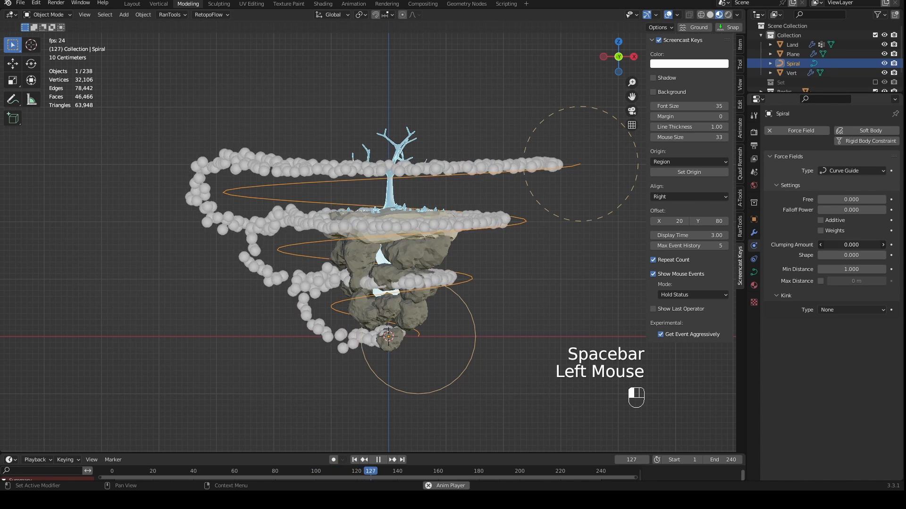
pyautogui.moveTo(852, 245); pyautogui.dragTo(886, 245)
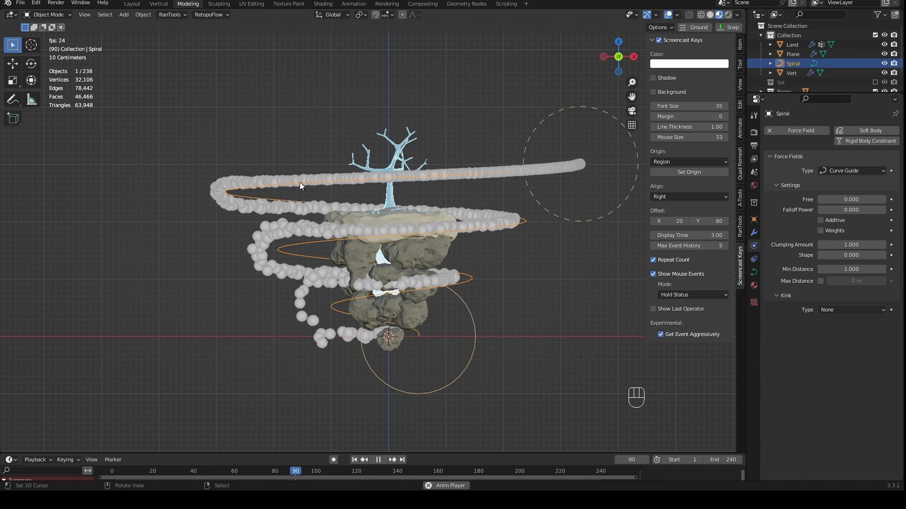
# - Set the Curve Guide's clumping amount to -1.000 and its shape to 0.999
pyautogui.click(855, 245)
pyautogui.moveTo(855, 245); pyautogui.dragTo(792, 245)
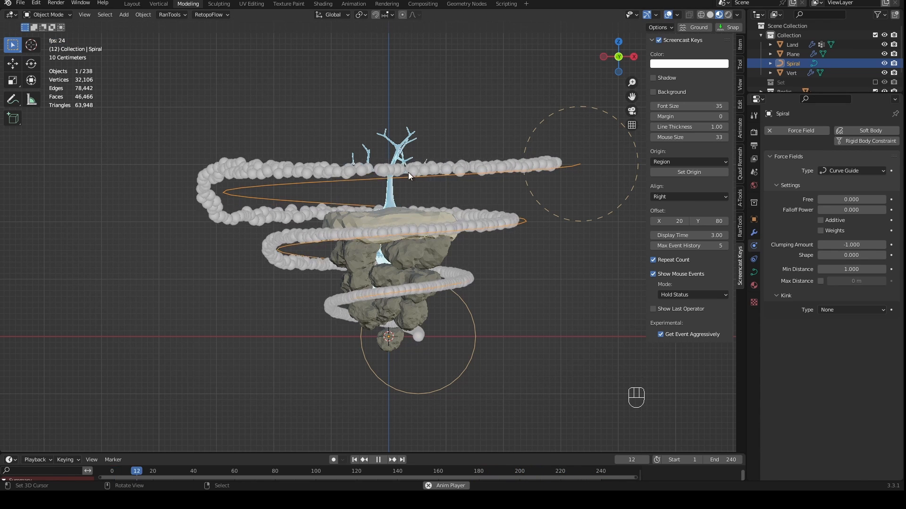
pyautogui.click(849, 269)
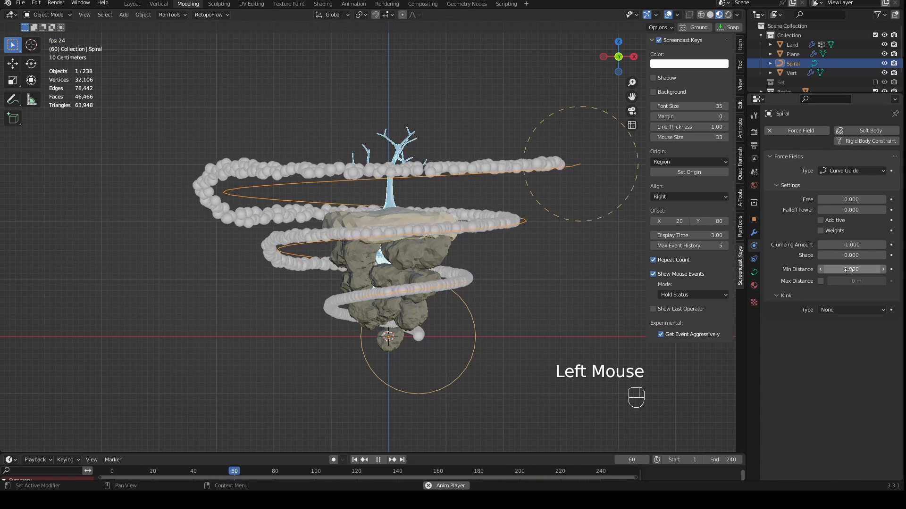
pyautogui.moveTo(851, 255); pyautogui.dragTo(882, 255)
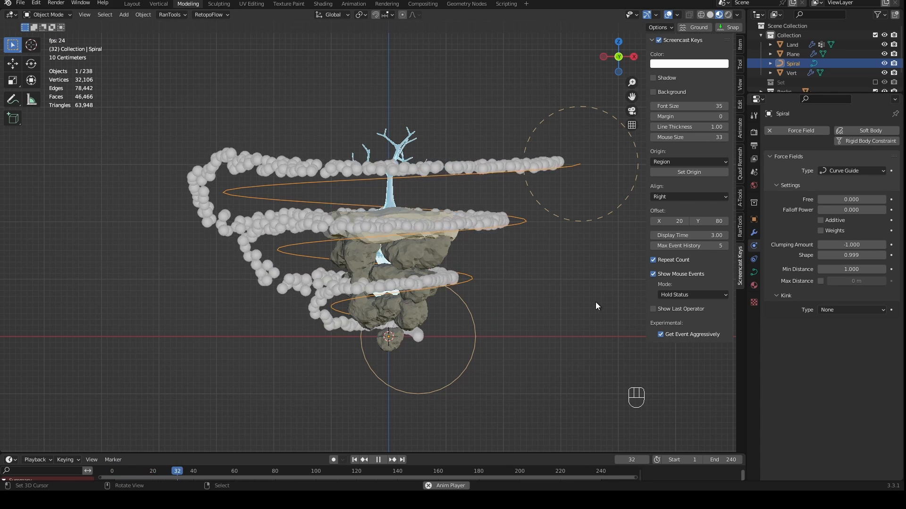
# - Select the emitter plane at the island's base and scale its whole mesh up in Edit Mode
pyautogui.scroll(1, 418, 366)
pyautogui.rightClick(396, 360)
pyautogui.rightClick(410, 361)
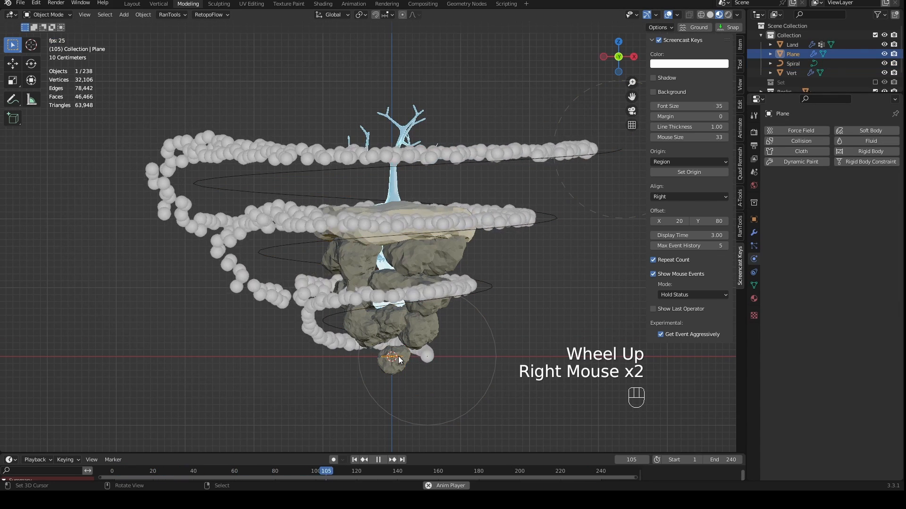
pyautogui.press('Tab')
pyautogui.press('a')
pyautogui.press('s')
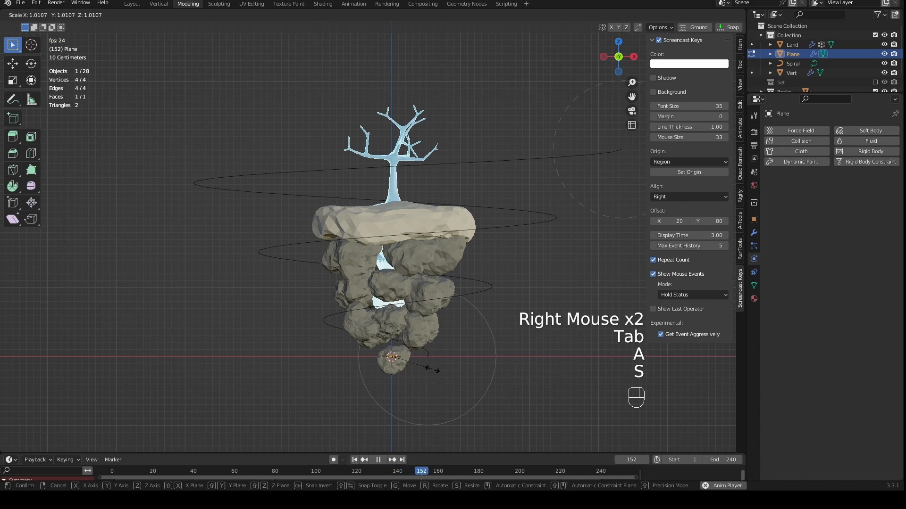
pyautogui.click(585, 393)
pyautogui.press('Tab')
pyautogui.scroll(-2, 491, 343)
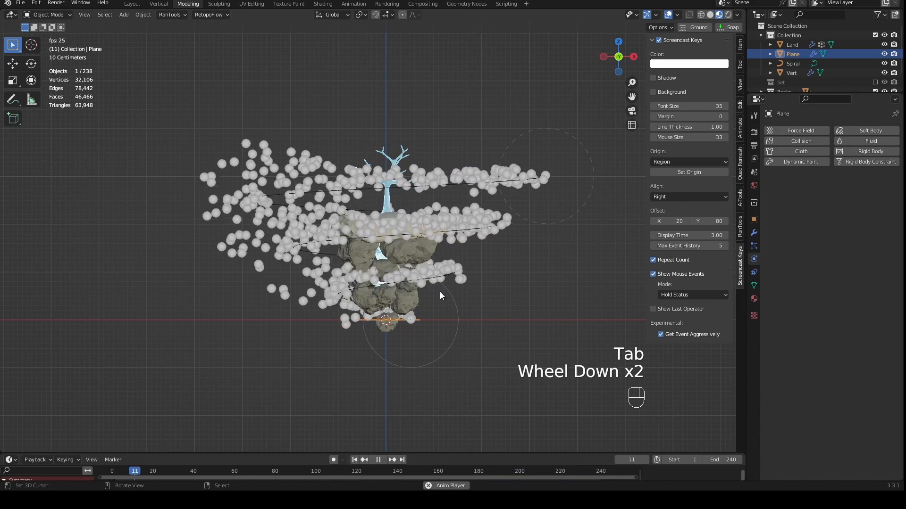
# - Examine the spread of the particles around the island from several angles while the animation plays
pyautogui.moveTo(435, 245); pyautogui.dragTo(424, 260, button='middle')
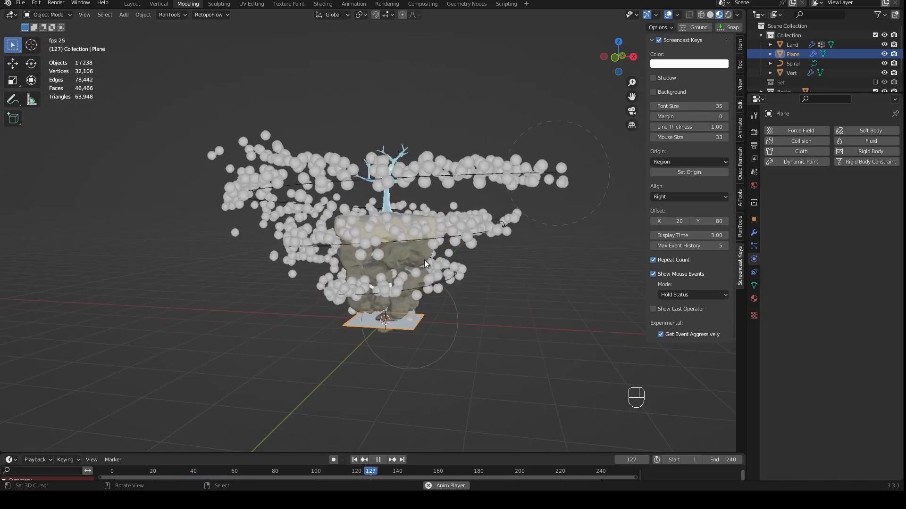
pyautogui.scroll(2, 391, 286)
pyautogui.moveTo(390, 286); pyautogui.dragTo(271, 282, button='middle')
pyautogui.press('Tab')
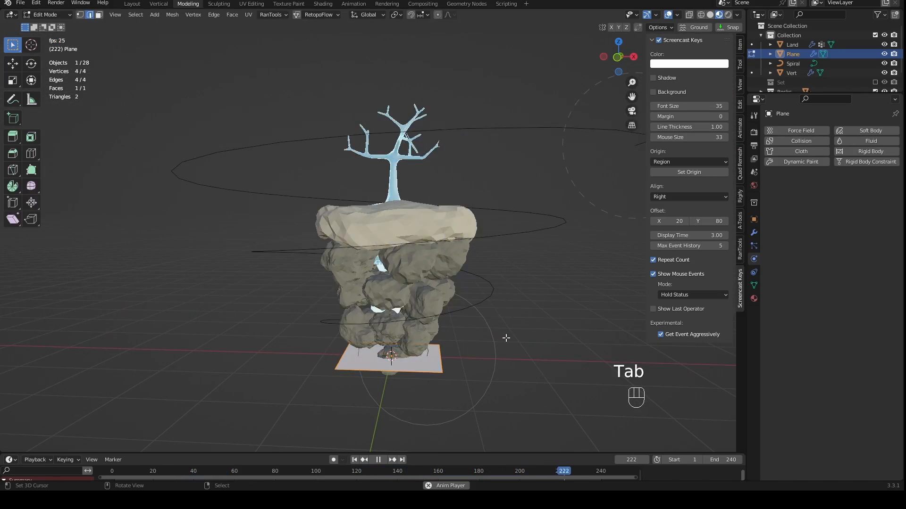
pyautogui.scroll(-1, 475, 350)
pyautogui.press('Tab')
pyautogui.moveTo(476, 350); pyautogui.dragTo(487, 339, button='middle')
pyautogui.press('KP_1')
pyautogui.scroll(2, 486, 349)
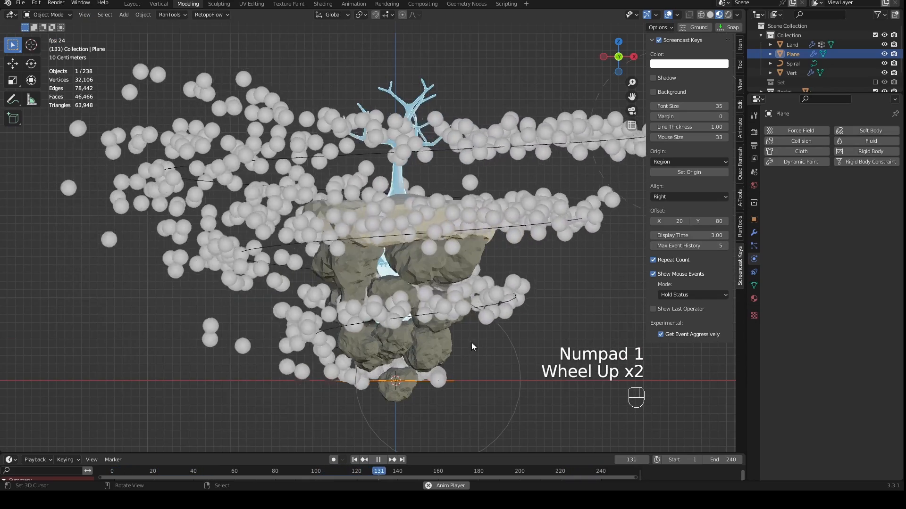
# - Set the number of particles emitted by the plane to 100
pyautogui.click(753, 245)
pyautogui.click(849, 215)
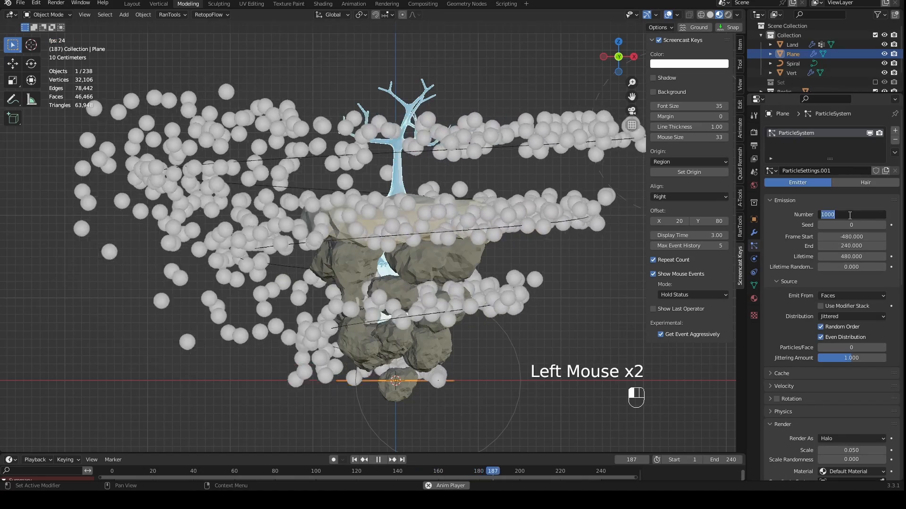
pyautogui.write('100')
pyautogui.press('Return')
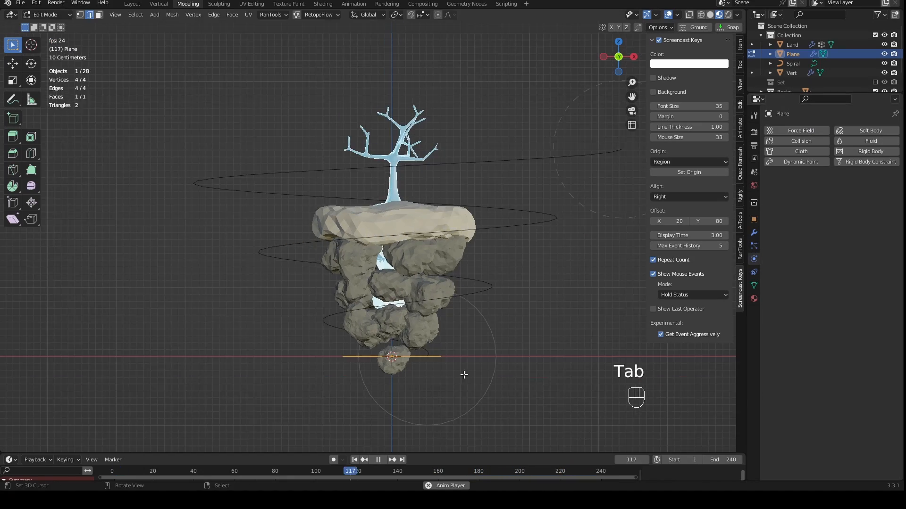
# - Scale the emitter plane's mesh down in Edit Mode and view the playing particles in Object Mode
pyautogui.moveTo(464, 374); pyautogui.dragTo(476, 386, button='middle')
pyautogui.press('s')
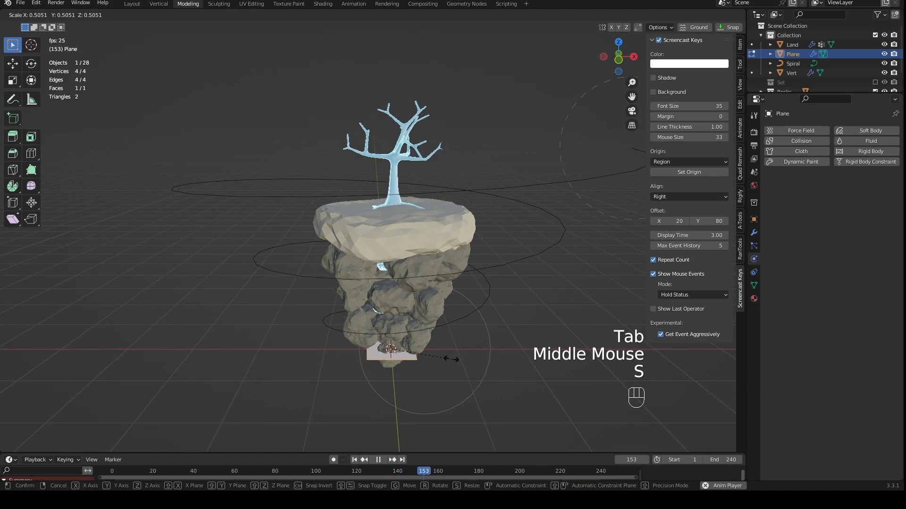
pyautogui.click(422, 350)
pyautogui.press('Tab')
pyautogui.moveTo(422, 351); pyautogui.dragTo(477, 366, button='middle')
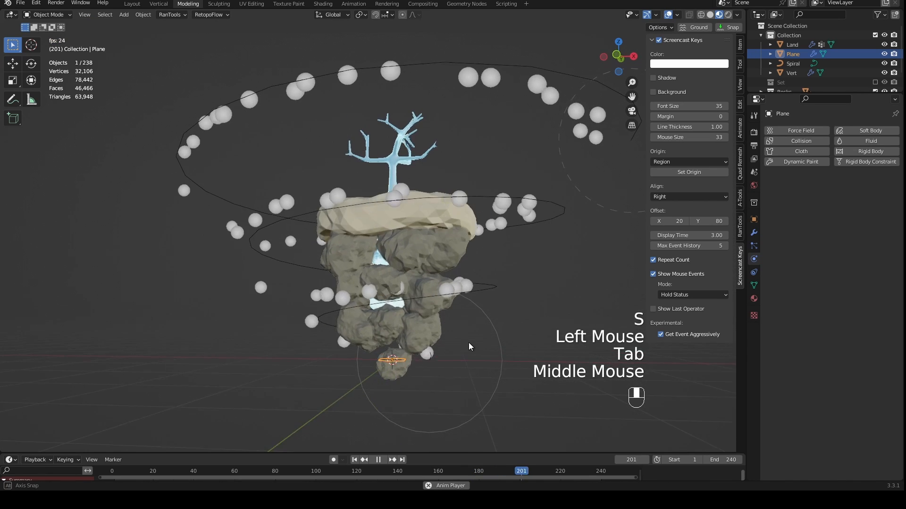
# - Examine the playing particles' path around the island from the front and from several other angles
pyautogui.scroll(-1, 422, 353)
pyautogui.press('KP_1')
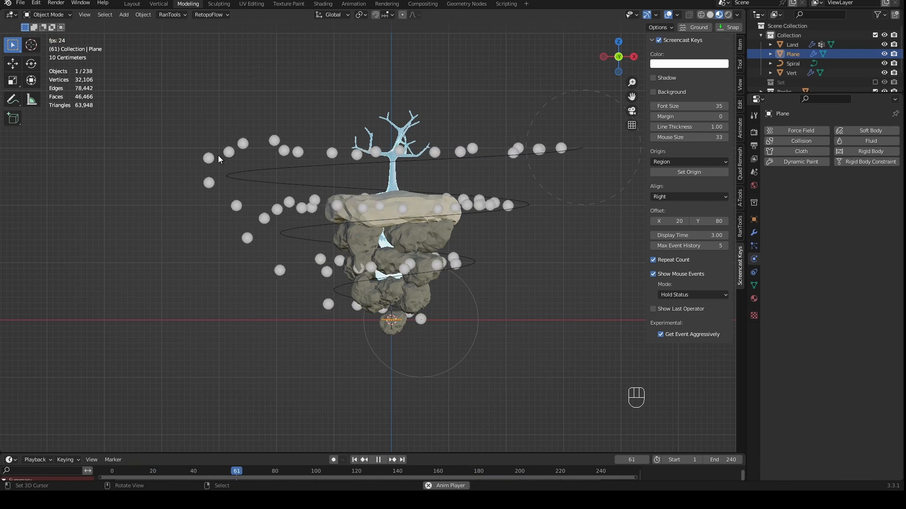
pyautogui.moveTo(275, 196); pyautogui.dragTo(337, 205, button='middle')
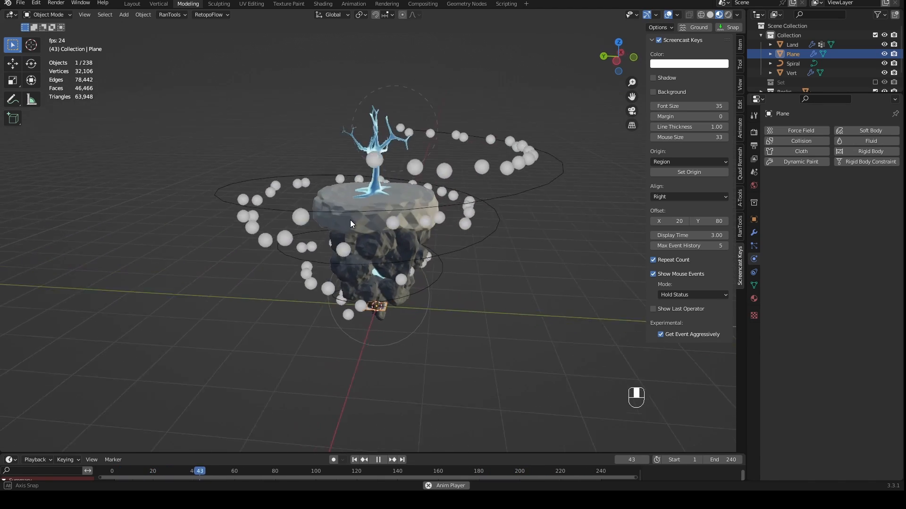
pyautogui.moveTo(352, 213); pyautogui.dragTo(360, 186, button='middle')
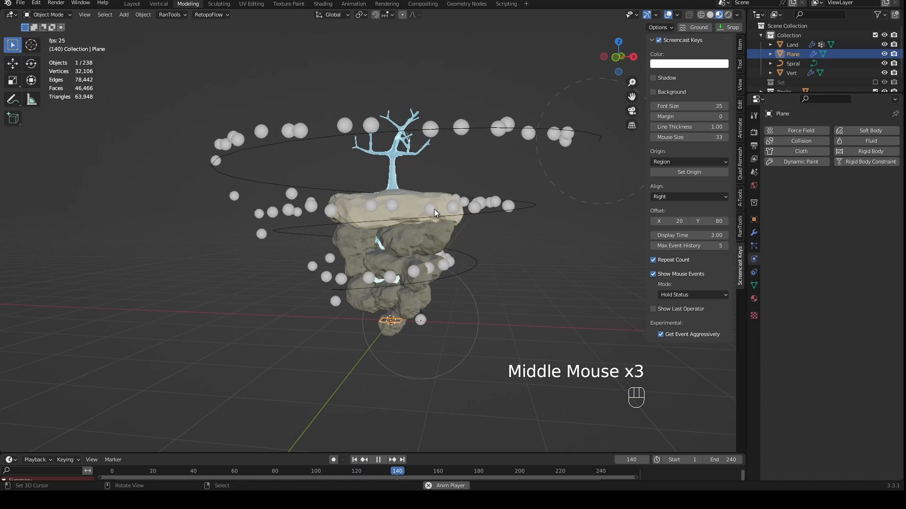
pyautogui.press('KP_1')
pyautogui.keyDown('shift'); pyautogui.moveTo(444, 204); pyautogui.dragTo(378, 271, button='middle'); pyautogui.keyUp('shift')
pyautogui.keyDown('shift'); pyautogui.moveTo(368, 165); pyautogui.dragTo(346, 137, button='middle'); pyautogui.keyUp('shift')
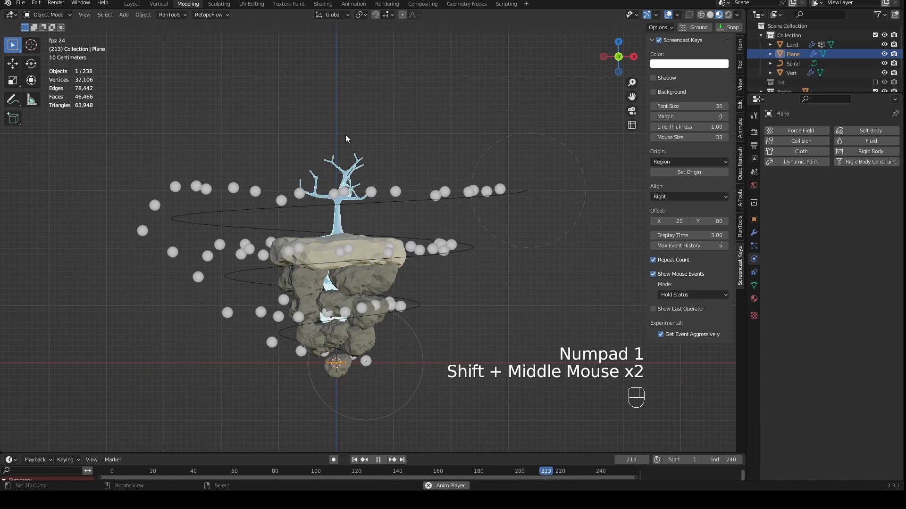
# - Inspect the spiral guide's points in Edit Mode, return to Object Mode and save the file
pyautogui.rightClick(388, 201)
pyautogui.press('Tab')
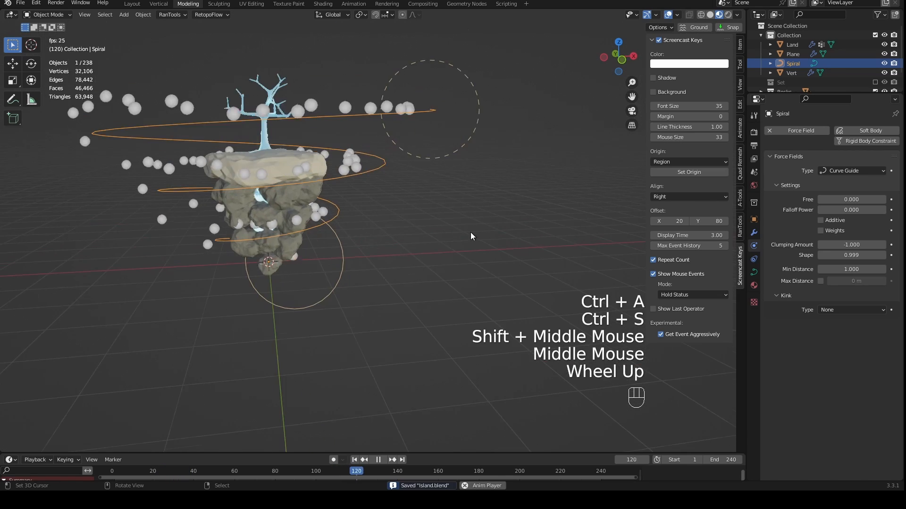
pyautogui.scroll(1, 477, 242)
pyautogui.scroll(-2, 494, 257)
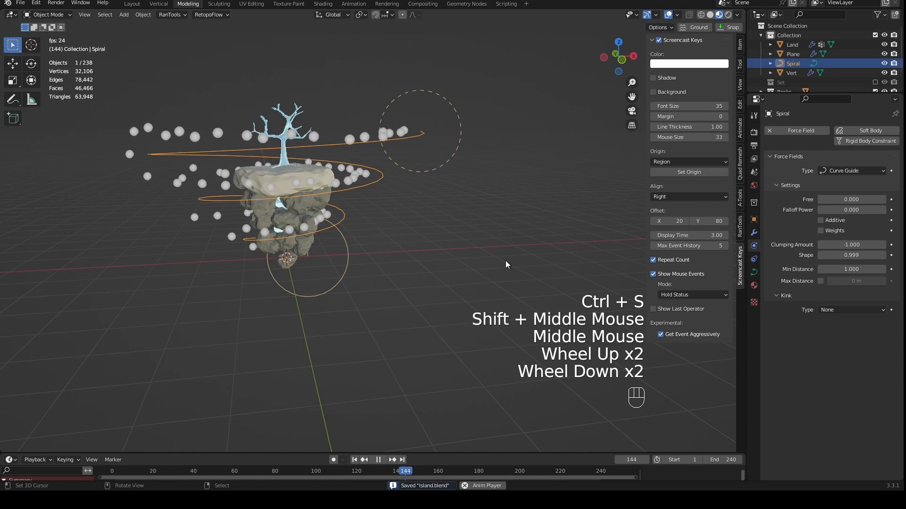
# - Place the 3D cursor on the empty ground beside the island and add an ico sphere there
pyautogui.moveTo(505, 260); pyautogui.dragTo(481, 257, button='middle')
pyautogui.click(511, 240)
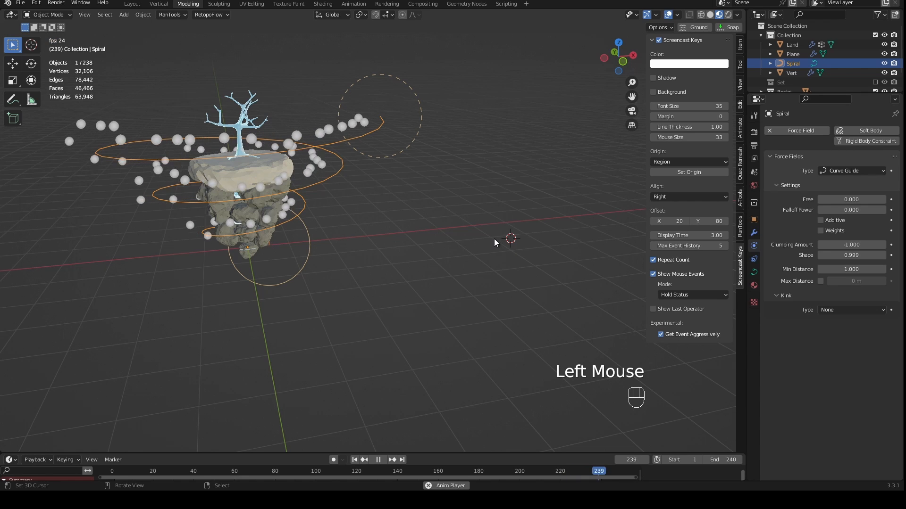
pyautogui.hotkey('shift', 'a')
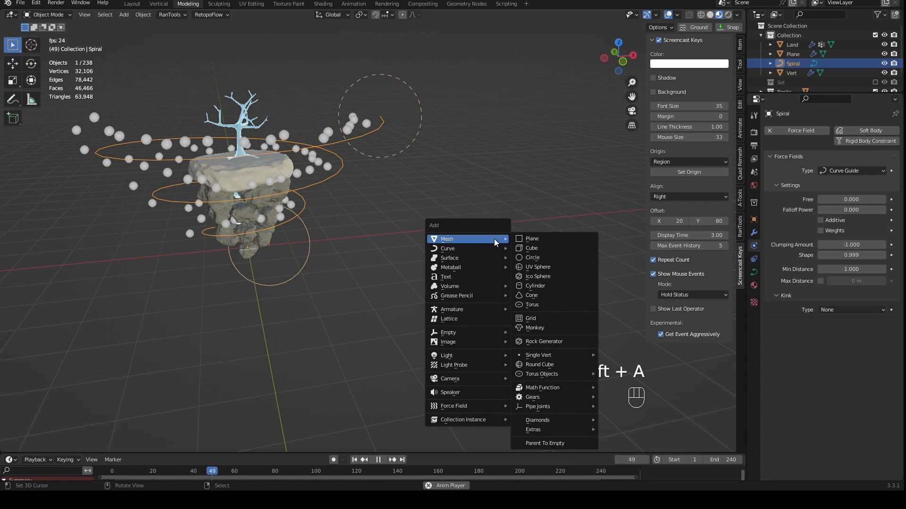
pyautogui.click(548, 278)
# - Scale the ico sphere's whole mesh to 0.1 in Edit Mode and return to Object Mode
pyautogui.press('Tab')
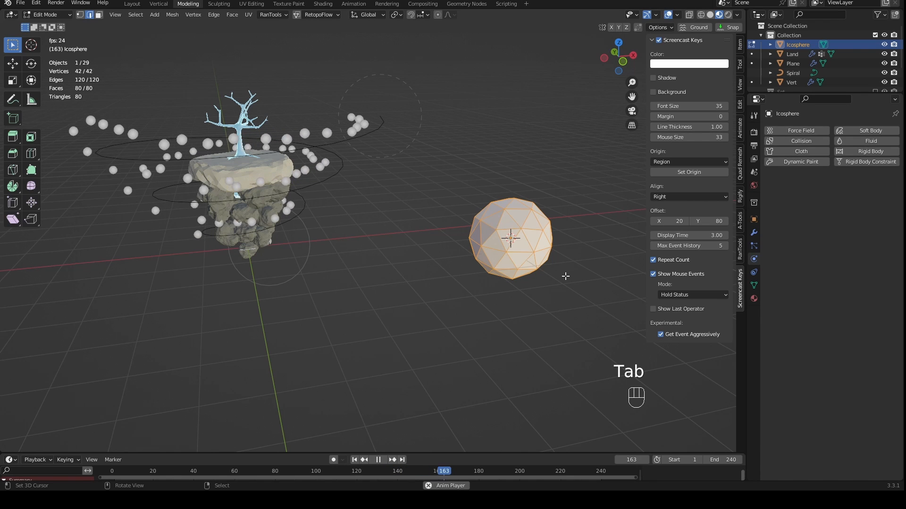
pyautogui.press('s')
pyautogui.press('KP_1')
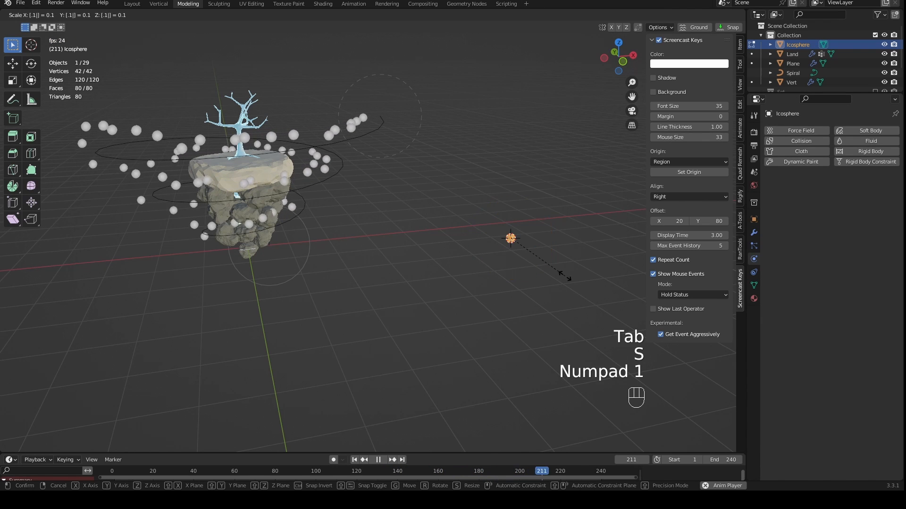
pyautogui.press('KP_Enter')
pyautogui.scroll(1, 555, 277)
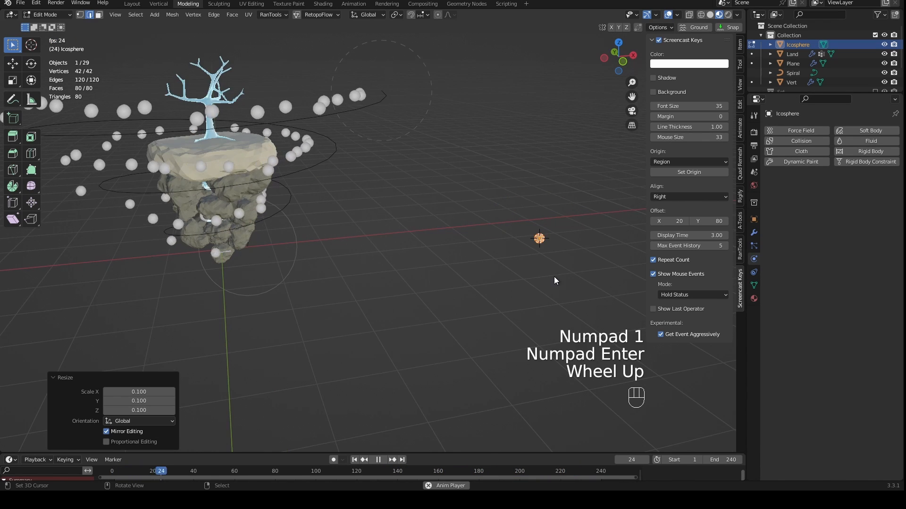
pyautogui.press('Tab')
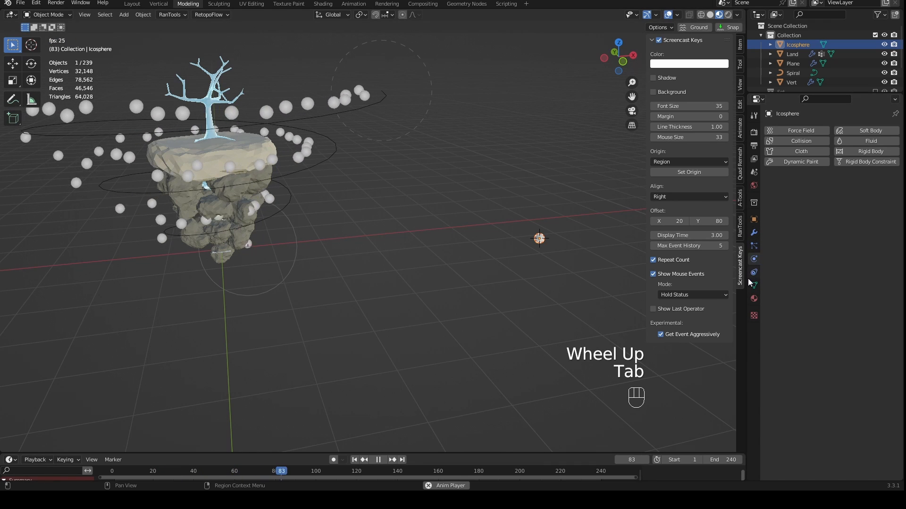
# - Assign the existing Tree material to the small ico sphere
pyautogui.click(754, 299)
pyautogui.click(771, 170)
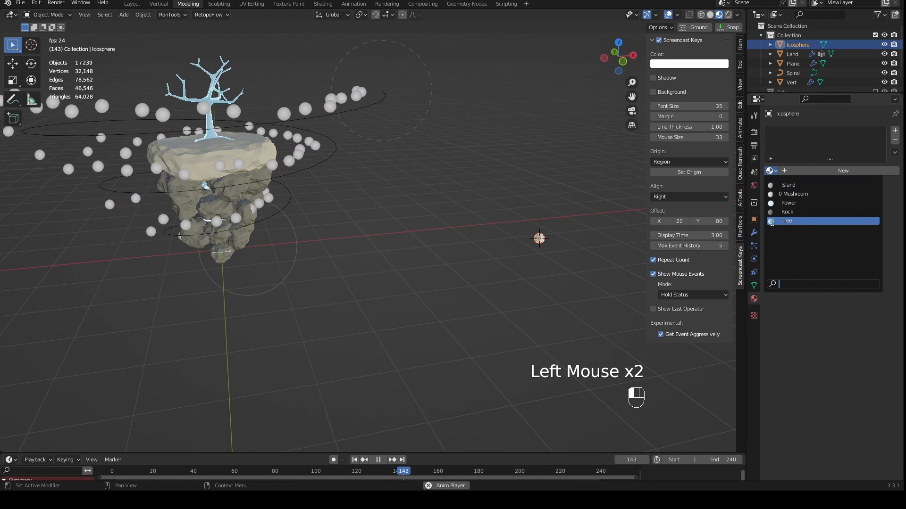
pyautogui.click(783, 221)
pyautogui.scroll(2, 579, 256)
pyautogui.scroll(1, 575, 253)
pyautogui.scroll(-3, 556, 248)
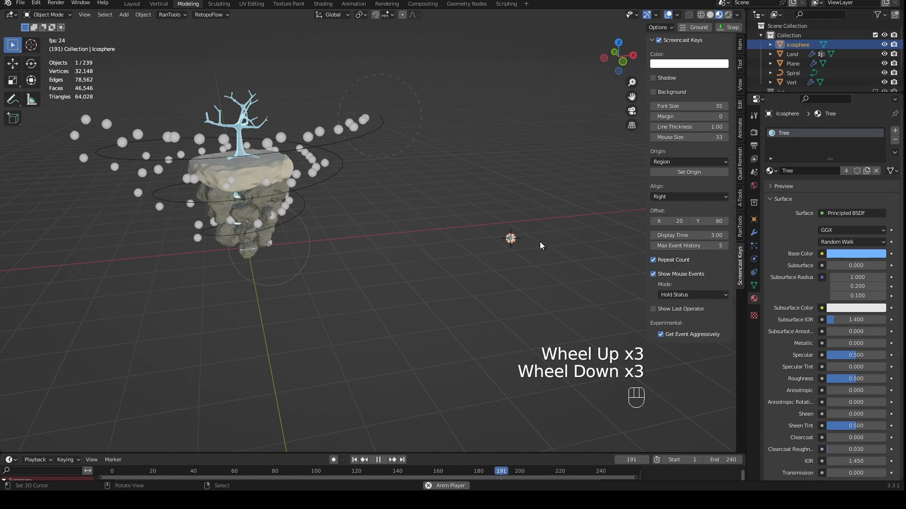
# - Render the emitter plane's particles as Object, using the Icosphere as the instance object
pyautogui.rightClick(365, 135)
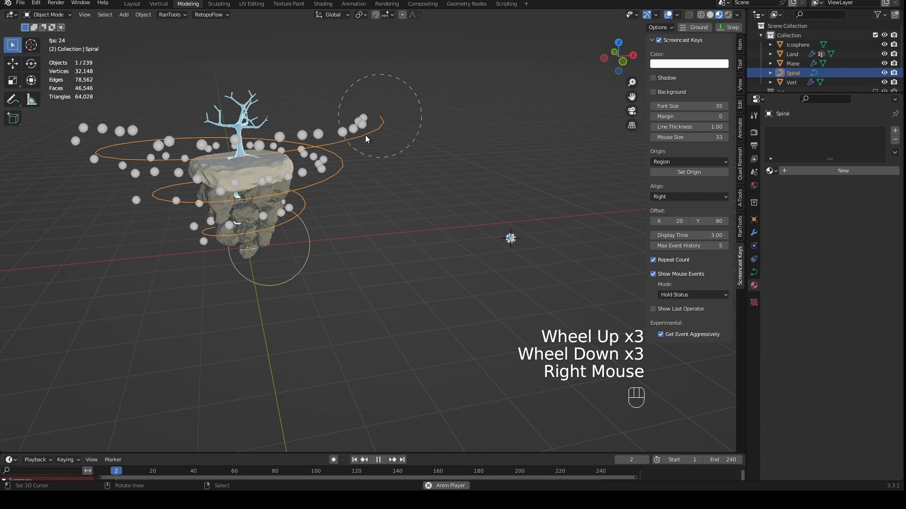
pyautogui.rightClick(254, 248)
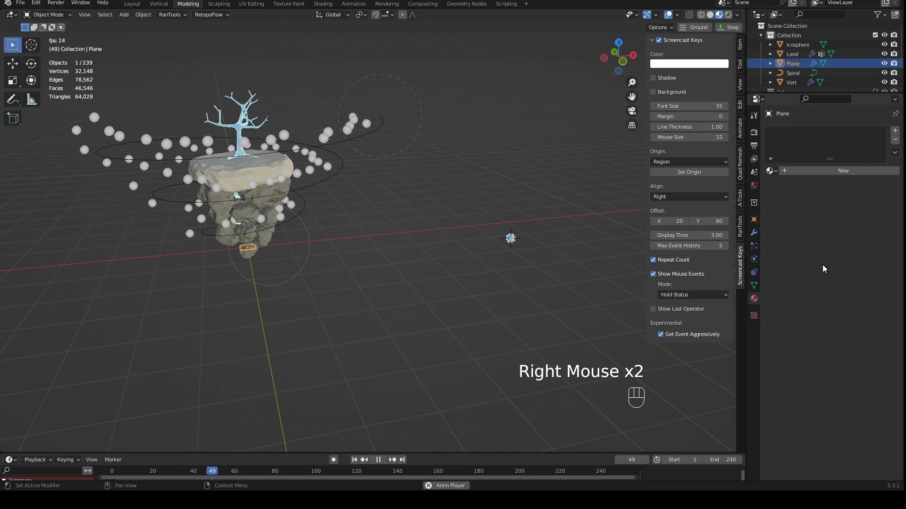
pyautogui.click(753, 246)
pyautogui.scroll(-5, 808, 296)
pyautogui.scroll(-1, 808, 295)
pyautogui.click(836, 270)
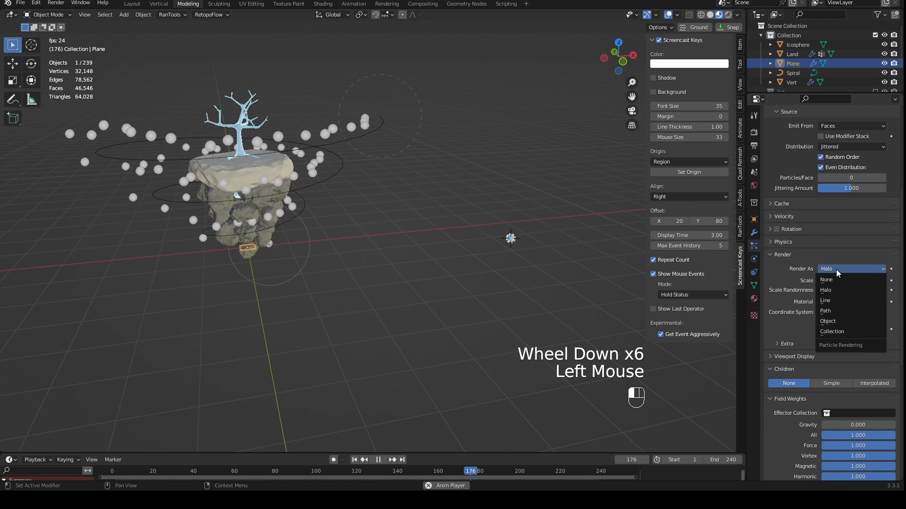
pyautogui.click(837, 320)
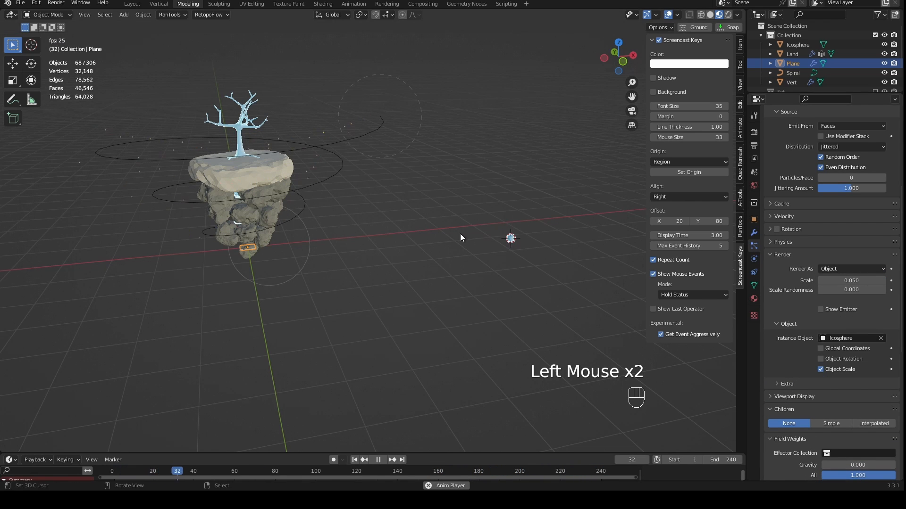
# - Examine the ico sphere particles around the island from the front with nothing selected and stop the playback
pyautogui.scroll(2, 350, 225)
pyautogui.press('KP_1')
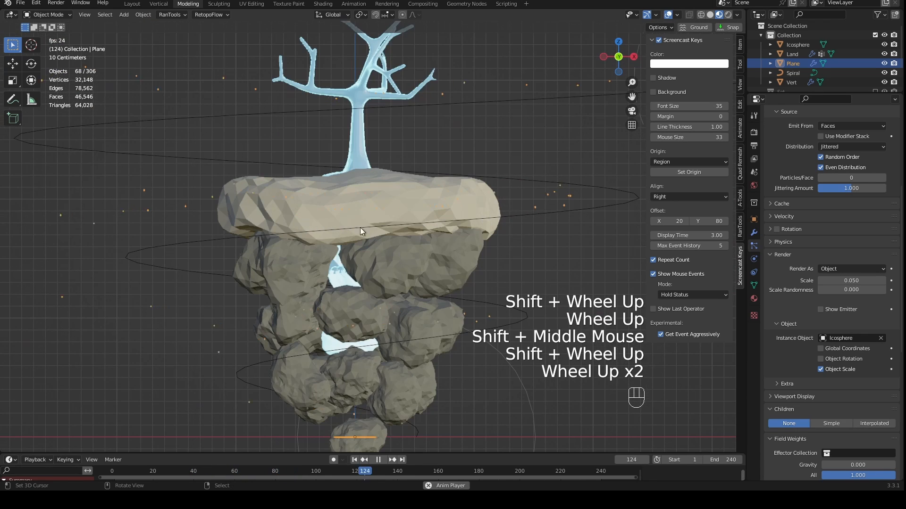
pyautogui.scroll(2, 217, 209)
pyautogui.press('Tab')
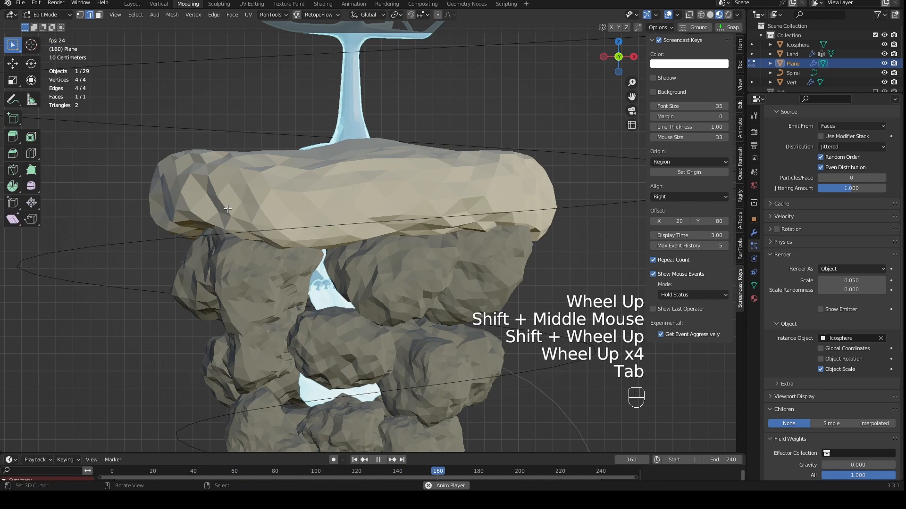
pyautogui.press('Tab')
pyautogui.press('a')
pyautogui.press('a')
pyautogui.scroll(-2, 225, 183)
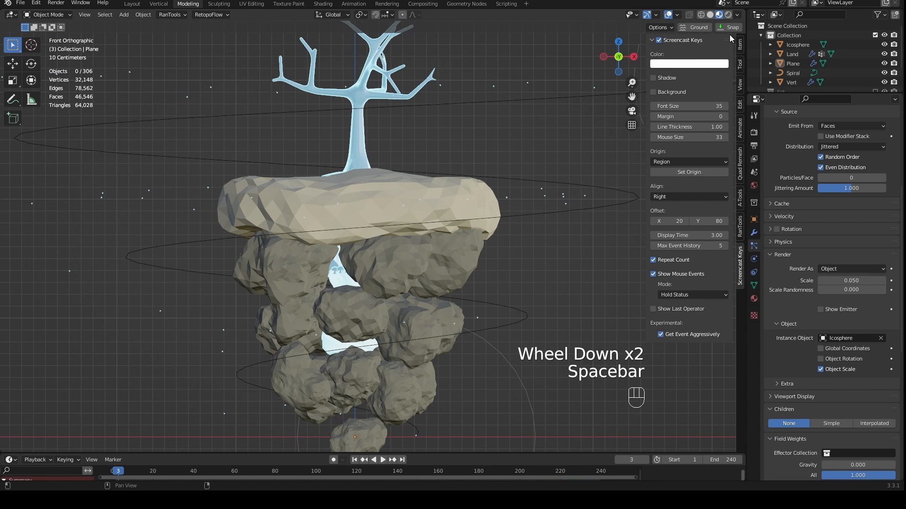
# - Switch the viewport to rendered shading and play the animation briefly to preview the glowing particles
pyautogui.click(729, 17)
pyautogui.scroll(-3, 477, 250)
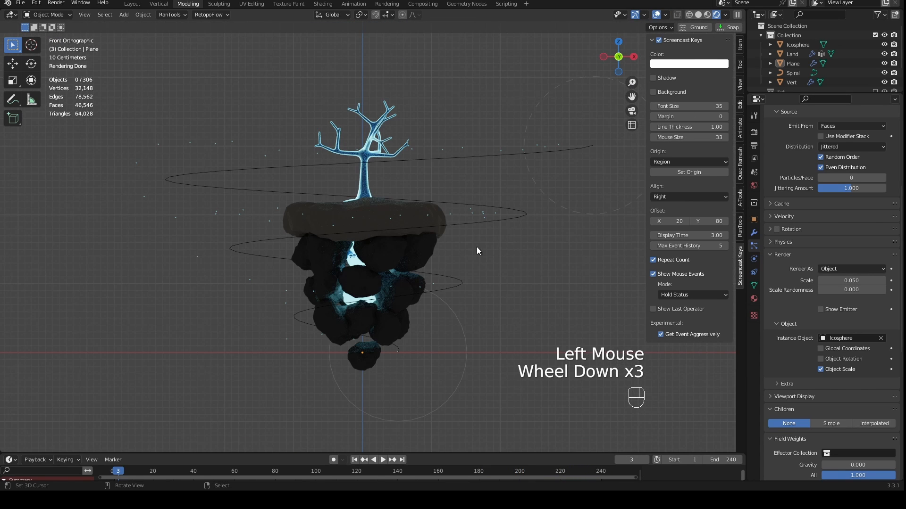
pyautogui.press('space')
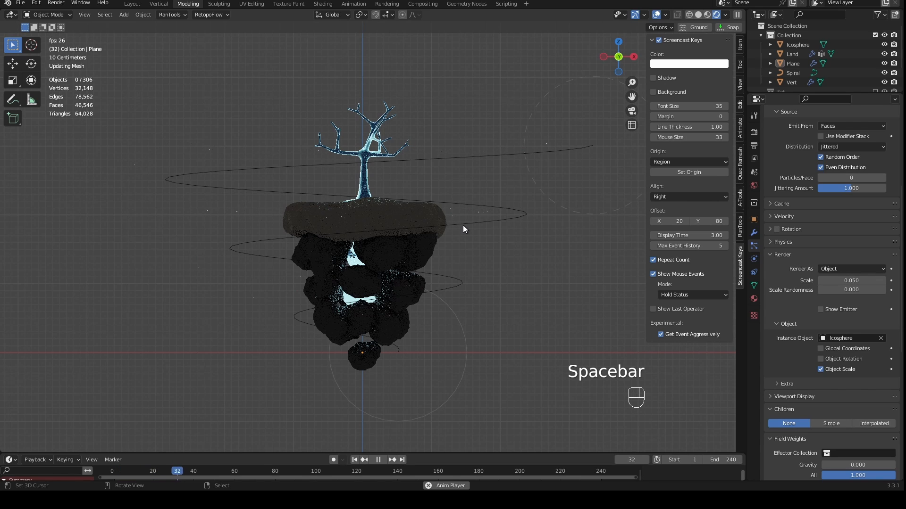
pyautogui.press('space')
# - Scale the whole spiral curve narrower in Edit Mode with Z locked, and apply the object's scale
pyautogui.rightClick(527, 155)
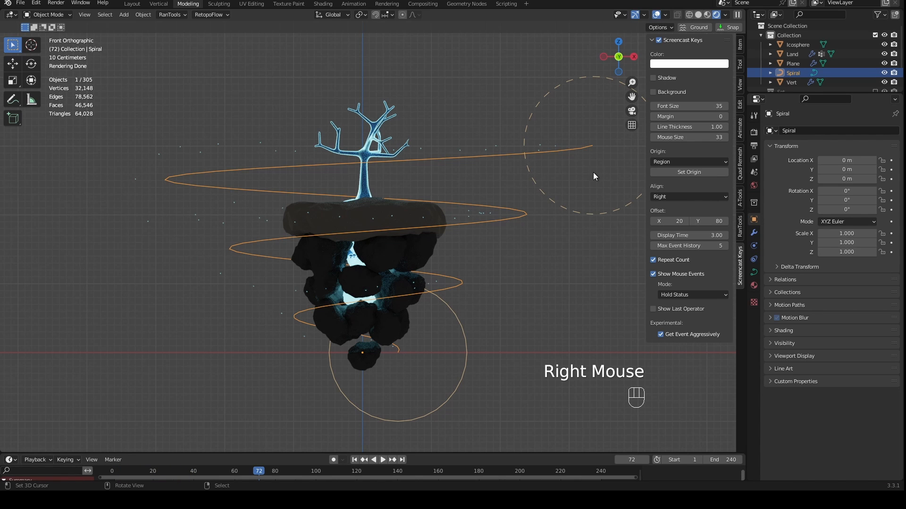
pyautogui.press('Tab')
pyautogui.press('s')
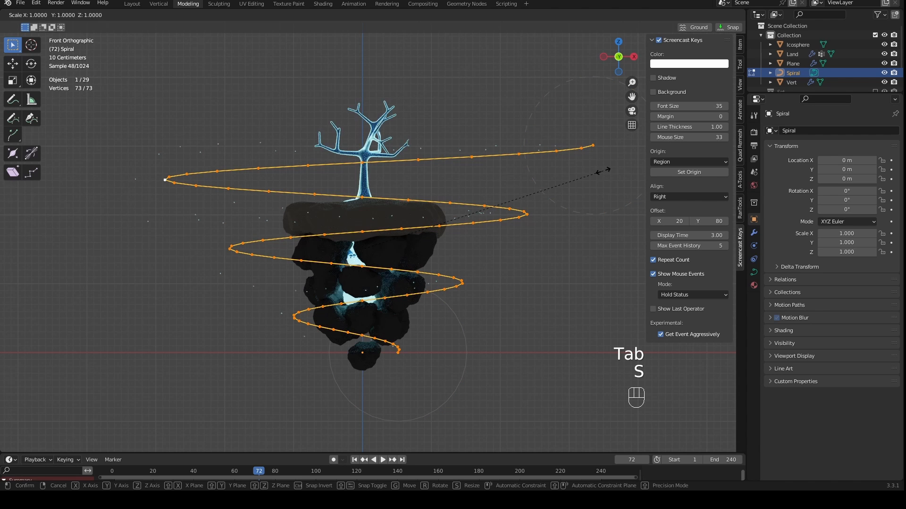
pyautogui.hotkey('shift', 'z')
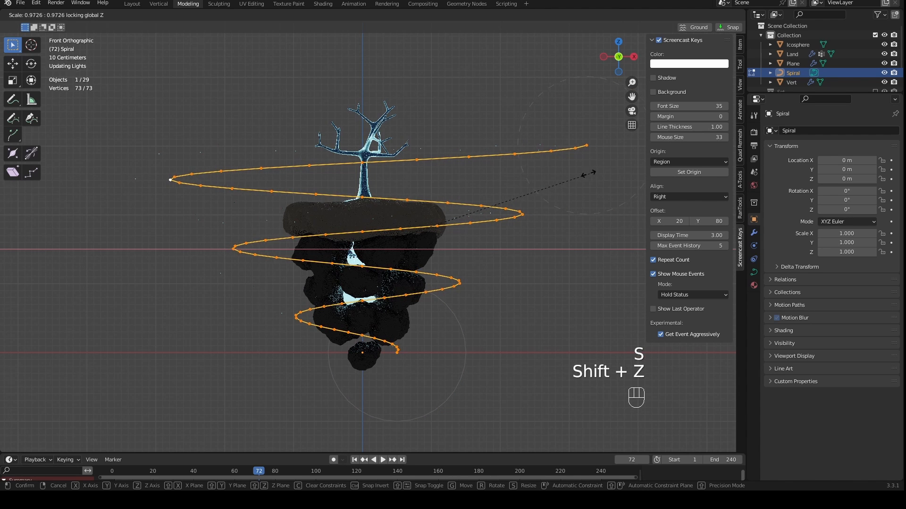
pyautogui.click(519, 169)
pyautogui.press('Tab')
pyautogui.hotkey('ctrl', 'a')
pyautogui.click(518, 166)
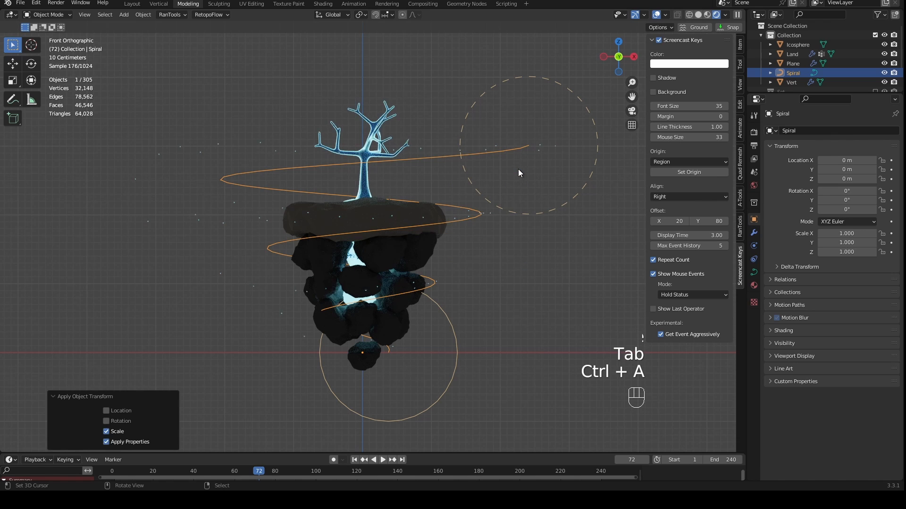
# - Play the animation to check the particles along the narrowed spiral in the rendered front view
pyautogui.press('space')
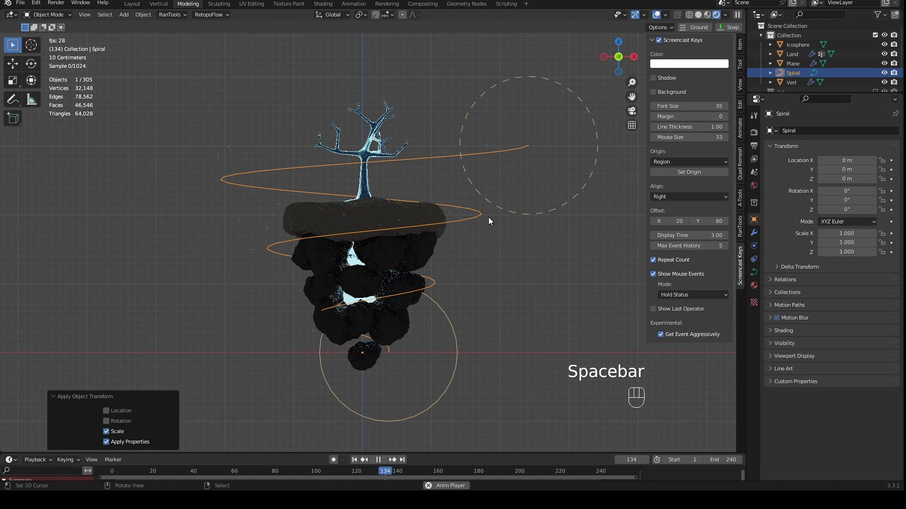
pyautogui.scroll(2, 480, 231)
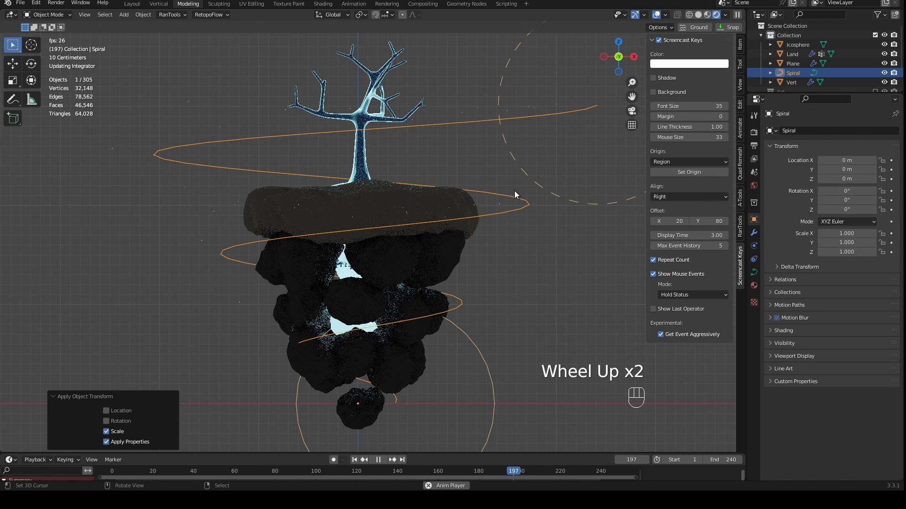
pyautogui.scroll(-1, 515, 194)
pyautogui.moveTo(515, 195)
pyautogui.mouseDown(button='middle')
pyautogui.moveTo(523, 224)
pyautogui.moveTo(509, 240)
pyautogui.moveTo(510, 160)
pyautogui.moveTo(502, 194)
pyautogui.mouseUp(button='middle')
pyautogui.press('KP_1')
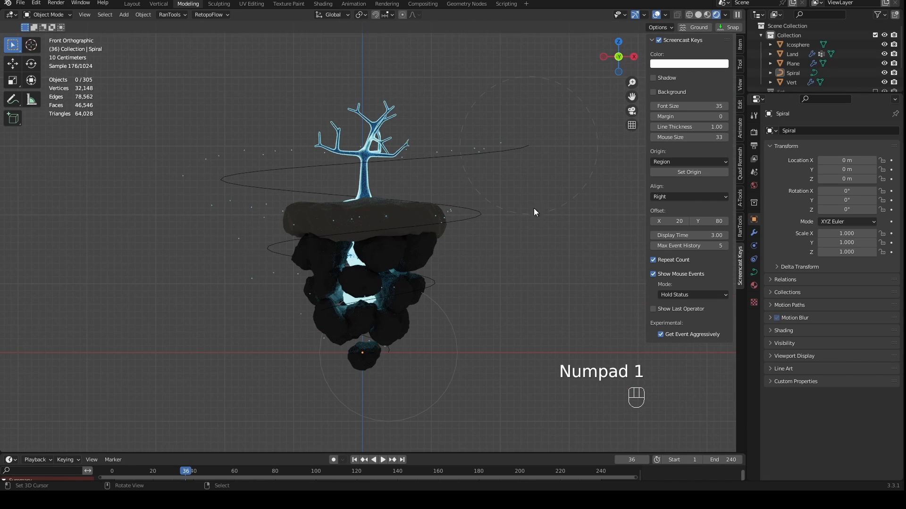
# - Lock the camera to the view, frame the whole island and its spiral in the camera, and unlock it
pyautogui.scroll(-2, 777, 63)
pyautogui.press('KP_0')
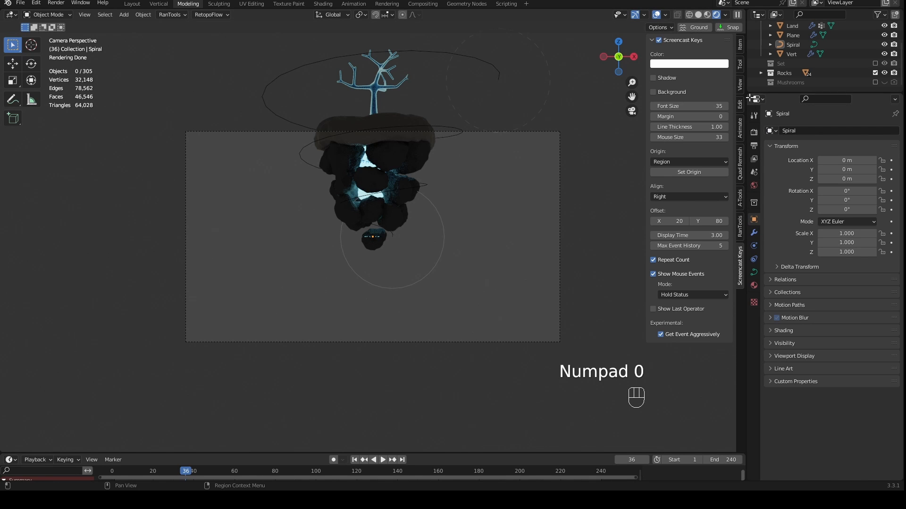
pyautogui.click(740, 87)
pyautogui.click(687, 158)
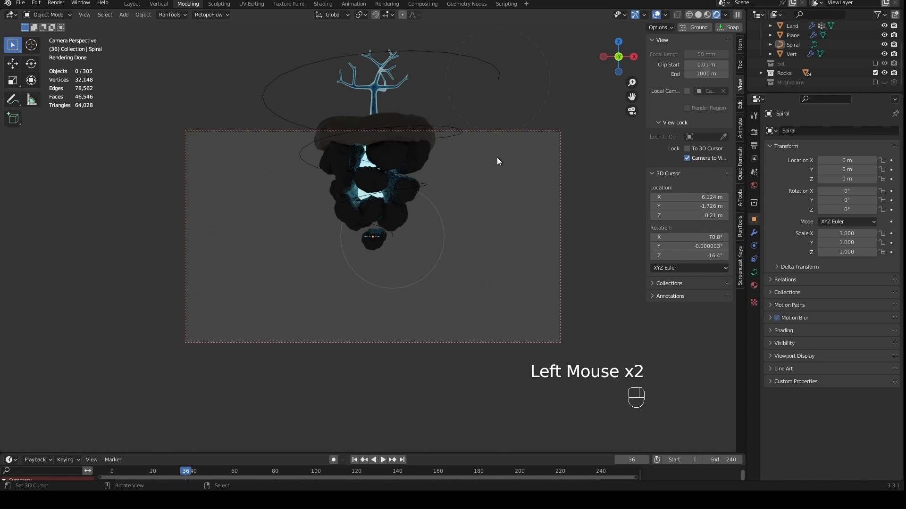
pyautogui.keyDown('shift'); pyautogui.moveTo(496, 157); pyautogui.dragTo(489, 240, button='middle'); pyautogui.keyUp('shift')
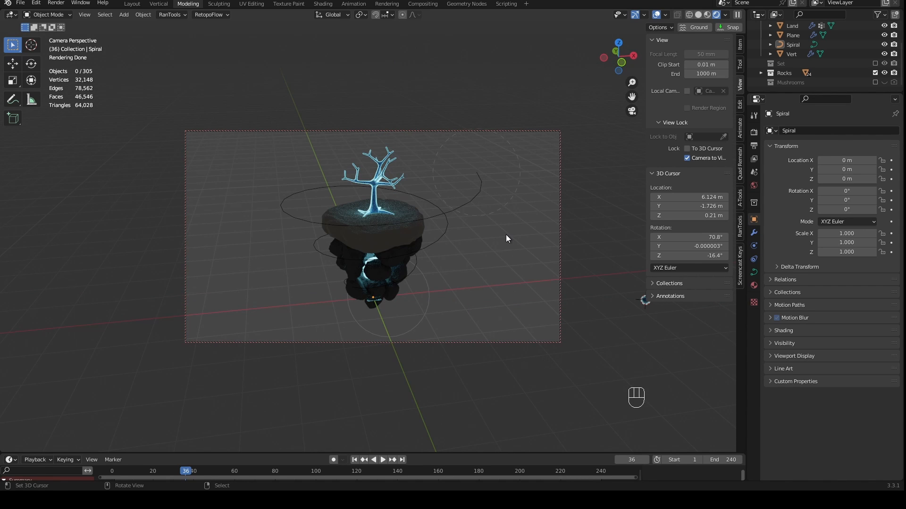
pyautogui.scroll(-1, 505, 234)
pyautogui.keyDown('shift'); pyautogui.moveTo(506, 234); pyautogui.dragTo(502, 224, button='middle'); pyautogui.keyUp('shift')
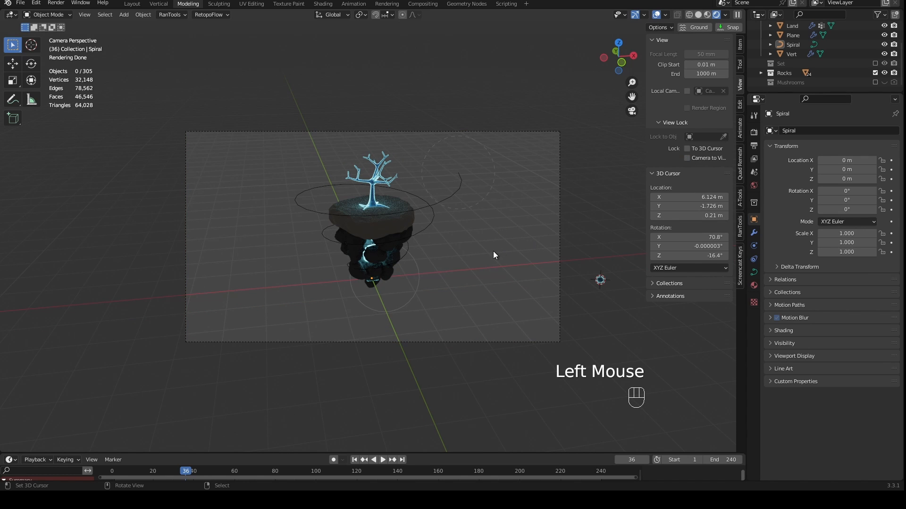
pyautogui.scroll(3, 471, 327)
pyautogui.moveTo(475, 257); pyautogui.dragTo(451, 245, button='middle')
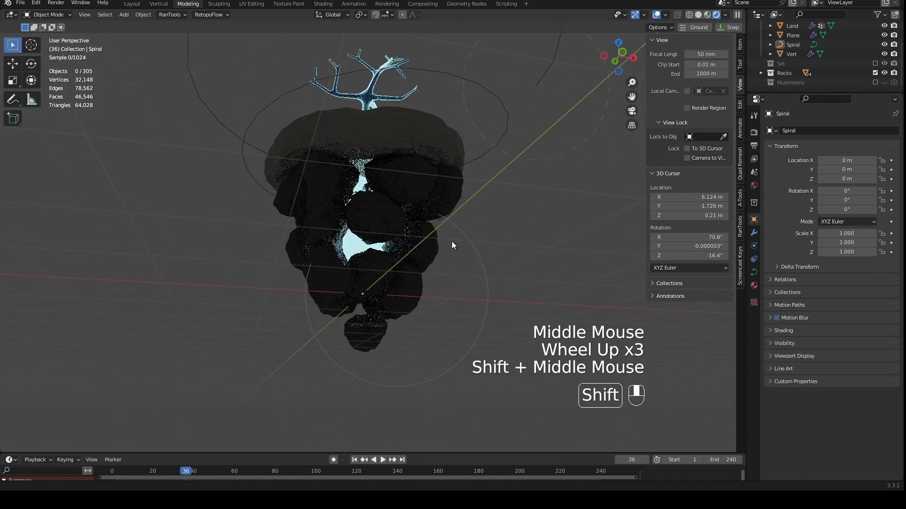
# - Select all objects that share the material of the lowest rock beneath the island
pyautogui.scroll(2, 433, 307)
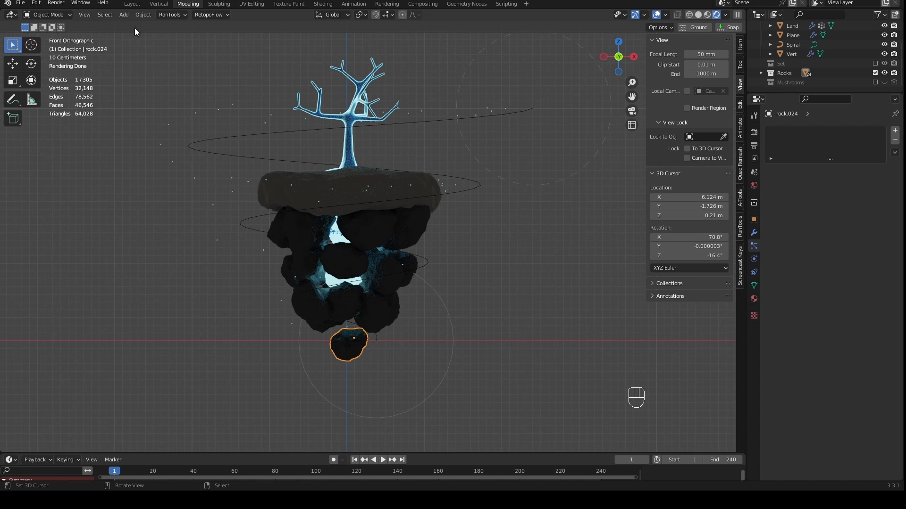
pyautogui.click(110, 13)
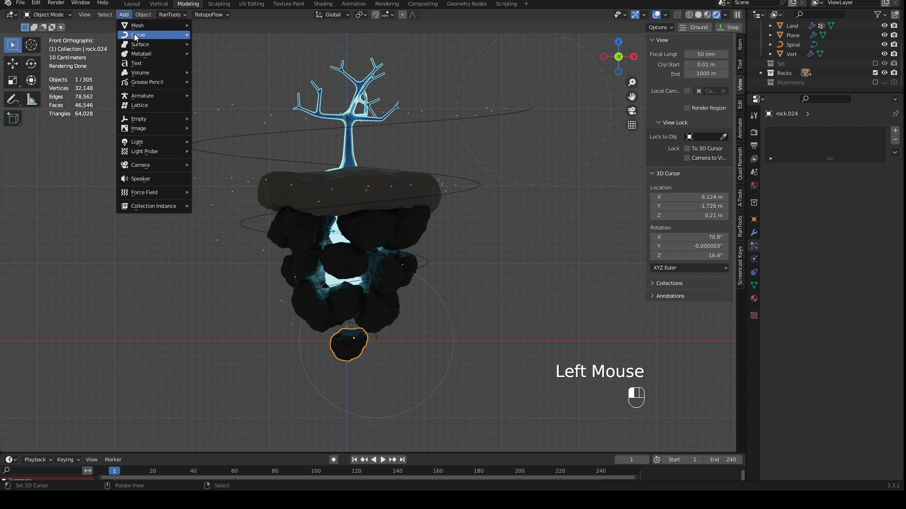
pyautogui.click(103, 15)
pyautogui.click(103, 16)
pyautogui.moveTo(128, 155)
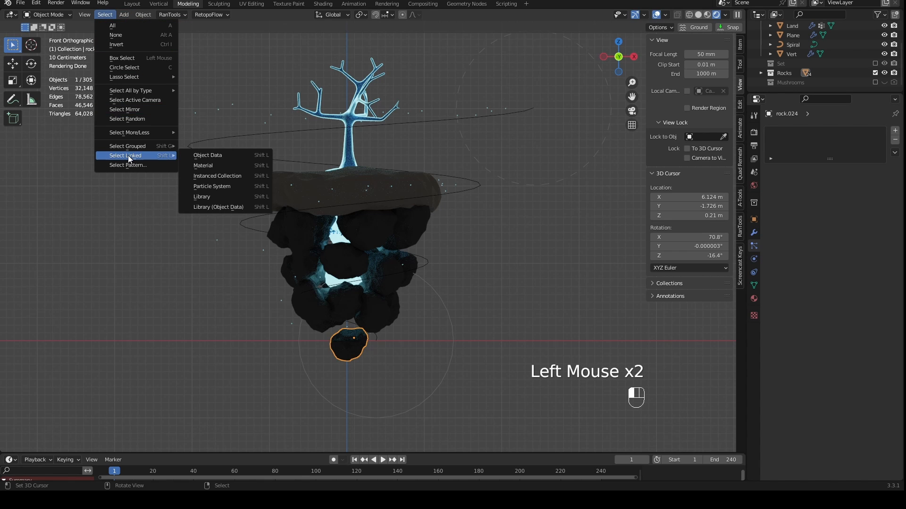
pyautogui.click(215, 165)
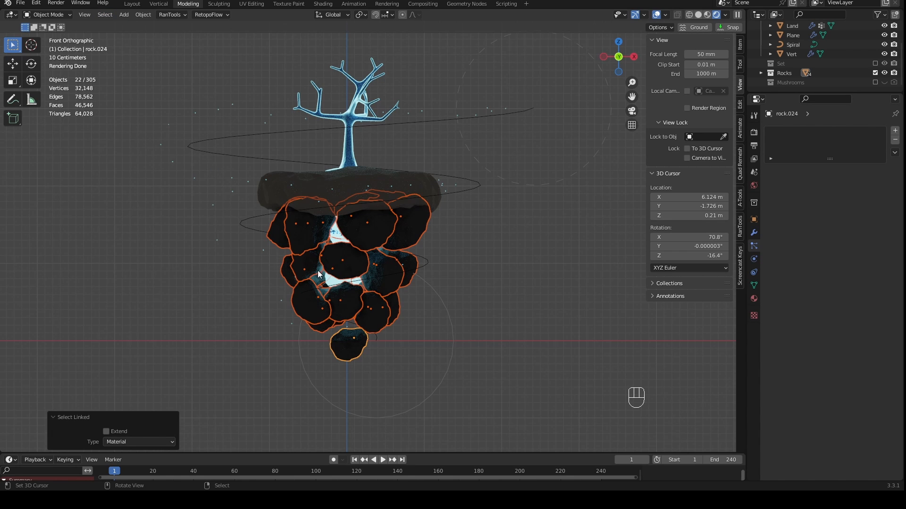
# - Undo the linked rock selection and the changes before it, and redo the earlier changes up to the state at frame 36
pyautogui.scroll(1, 367, 321)
pyautogui.press('shift')
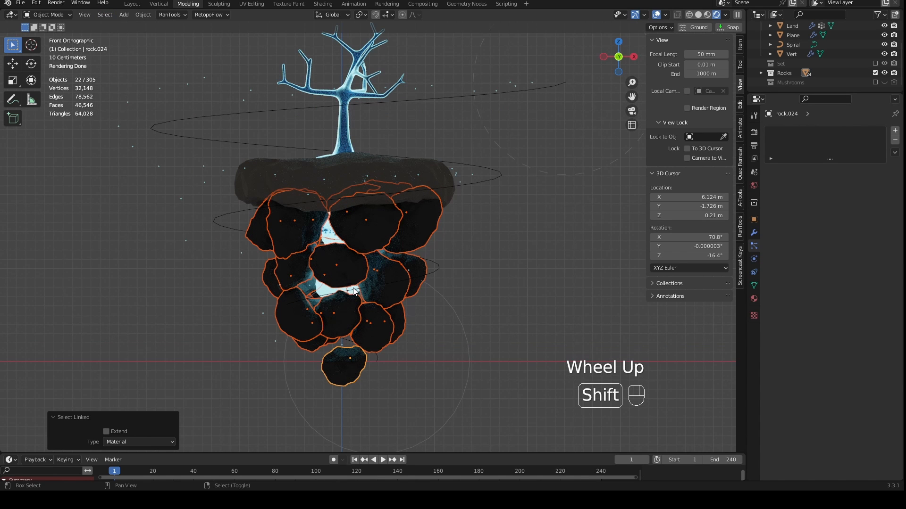
pyautogui.keyDown('shift'); pyautogui.rightClick(353, 291); pyautogui.keyUp('shift')
pyautogui.scroll(2, 354, 291)
pyautogui.scroll(1, 321, 236)
pyautogui.moveTo(354, 291); pyautogui.dragTo(310, 298, button='middle')
pyautogui.scroll(-5, 335, 223)
pyautogui.hotkey('ctrl', 'z')
pyautogui.hotkey('ctrl', 'z')
pyautogui.hotkey('ctrl', 'z')
pyautogui.hotkey('ctrl', 'z')
pyautogui.hotkey('ctrl', 'z')
pyautogui.hotkey('ctrl', 'z')
pyautogui.hotkey('ctrl', 'z')
pyautogui.hotkey('ctrl', 'z')
pyautogui.hotkey('ctrl', 'z')
pyautogui.hotkey('ctrl', 'z')
pyautogui.hotkey('ctrl', 'z')
pyautogui.hotkey('ctrl', 'z')
pyautogui.hotkey('ctrl', 'z')
pyautogui.hotkey('ctrl', 'z')
pyautogui.hotkey('ctrl', 'z')
pyautogui.hotkey('ctrl', 'z')
pyautogui.hotkey('ctrl', 'z')
pyautogui.hotkey('ctrl', 'z')
pyautogui.hotkey('ctrl', 'z')
pyautogui.hotkey('ctrl', 'z')
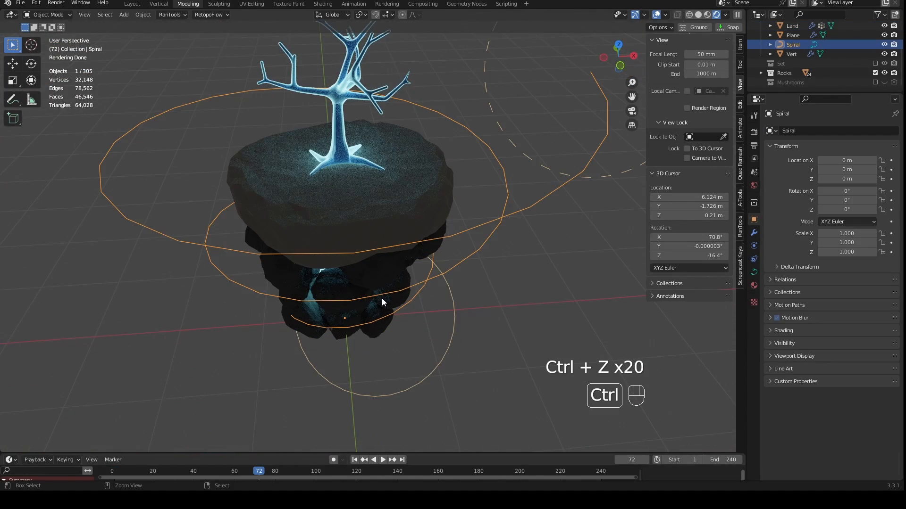
pyautogui.hotkey('ctrl', 'z')
pyautogui.hotkey('ctrl', 'z')
pyautogui.hotkey('ctrl', 'shift', 'z')
pyautogui.hotkey('ctrl', 'shift', 'z')
pyautogui.hotkey('ctrl', 'shift', 'z')
pyautogui.hotkey('ctrl', 'shift', 'z')
pyautogui.hotkey('ctrl', 'shift', 'z')
pyautogui.hotkey('ctrl', 'shift', 'z')
pyautogui.hotkey('ctrl', 'shift', 'z')
pyautogui.hotkey('ctrl', 'shift', 'z')
pyautogui.hotkey('ctrl', 'shift', 'z')
pyautogui.hotkey('ctrl', 'shift', 'z')
pyautogui.hotkey('ctrl', 'shift', 'z')
pyautogui.hotkey('ctrl', 'shift', 'z')
pyautogui.hotkey('ctrl', 'shift', 'z')
pyautogui.hotkey('ctrl', 'shift', 'z')
# - Examine the gap between the land and the rocks, and select the land to check where its mushroom particles sit
pyautogui.moveTo(381, 303); pyautogui.dragTo(404, 267, button='middle')
pyautogui.scroll(2, 384, 255)
pyautogui.scroll(2, 378, 256)
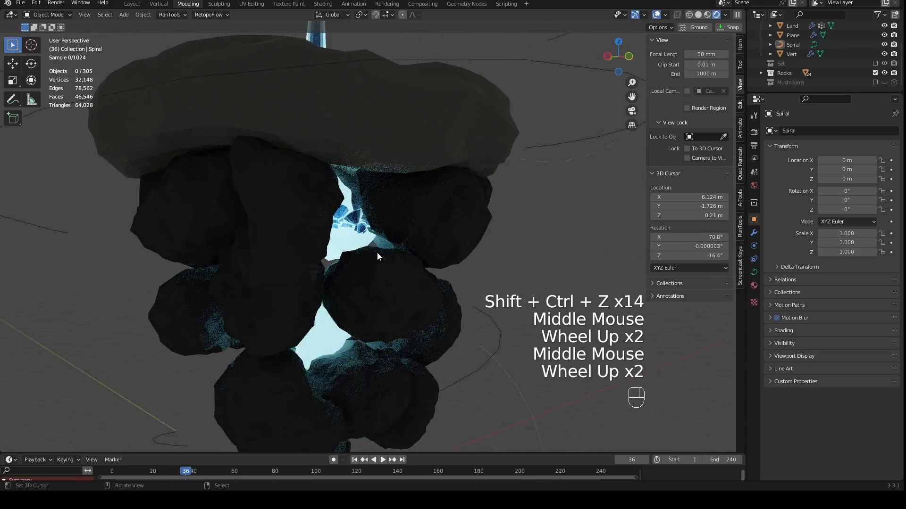
pyautogui.scroll(3, 378, 257)
pyautogui.rightClick(294, 165)
pyautogui.scroll(-3, 294, 164)
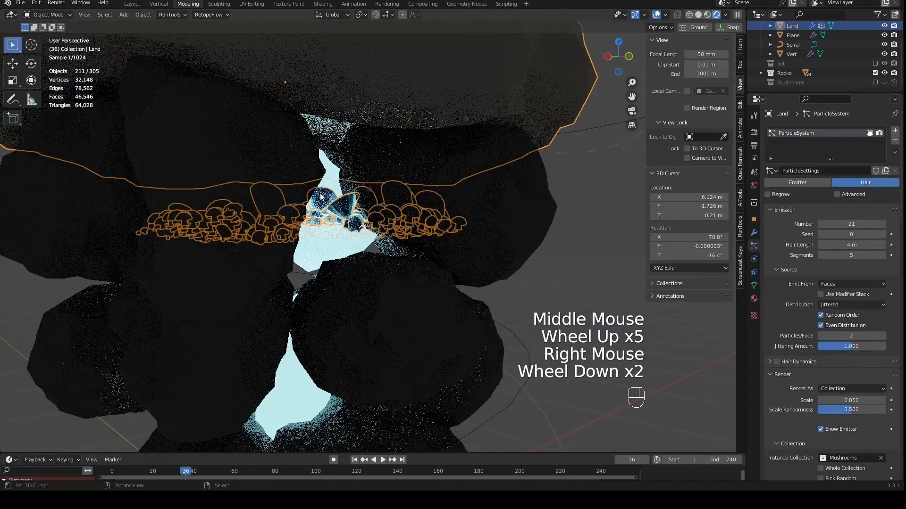
pyautogui.moveTo(293, 164); pyautogui.dragTo(349, 198, button='middle')
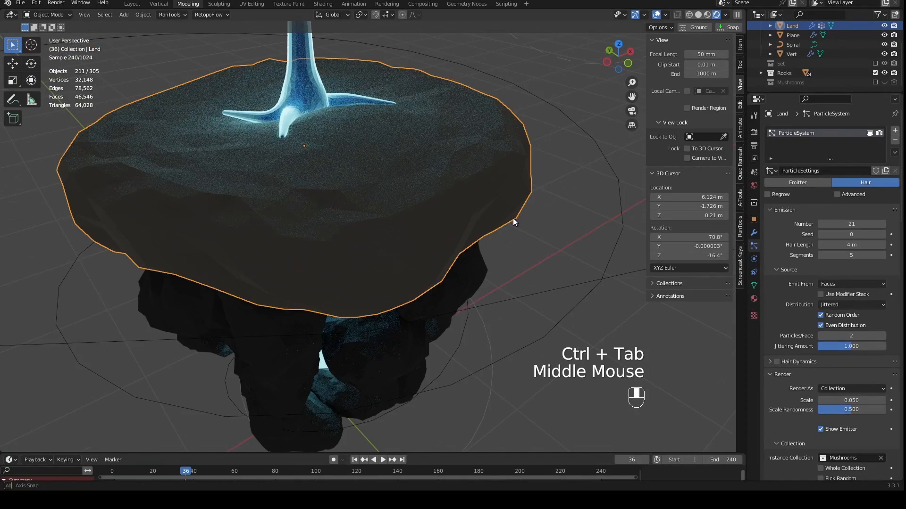
pyautogui.moveTo(513, 219); pyautogui.dragTo(504, 218, button='middle')
pyautogui.scroll(-2, 504, 218)
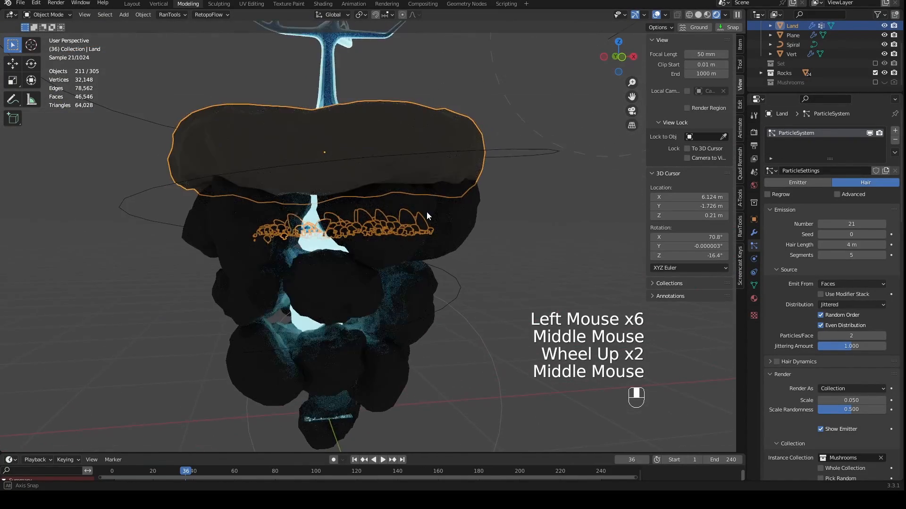
pyautogui.scroll(1, 426, 211)
pyautogui.scroll(-2, 448, 224)
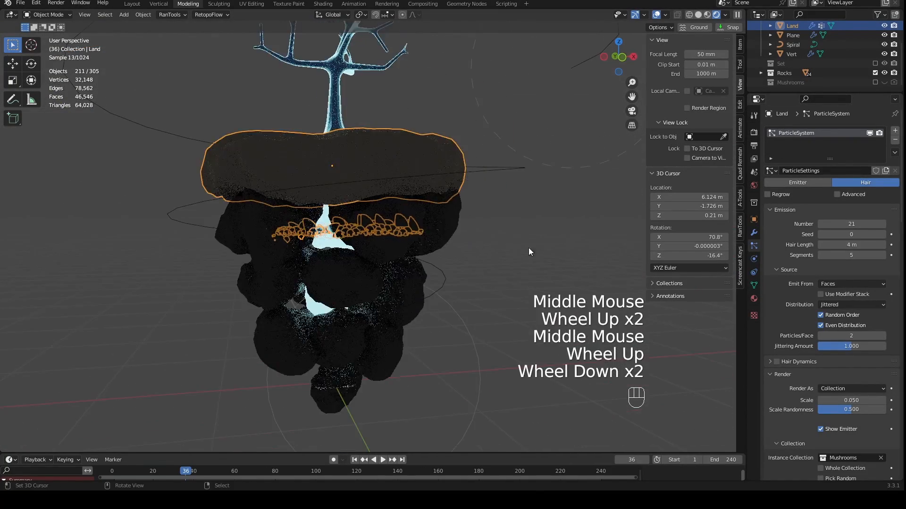
pyautogui.scroll(-3, 802, 276)
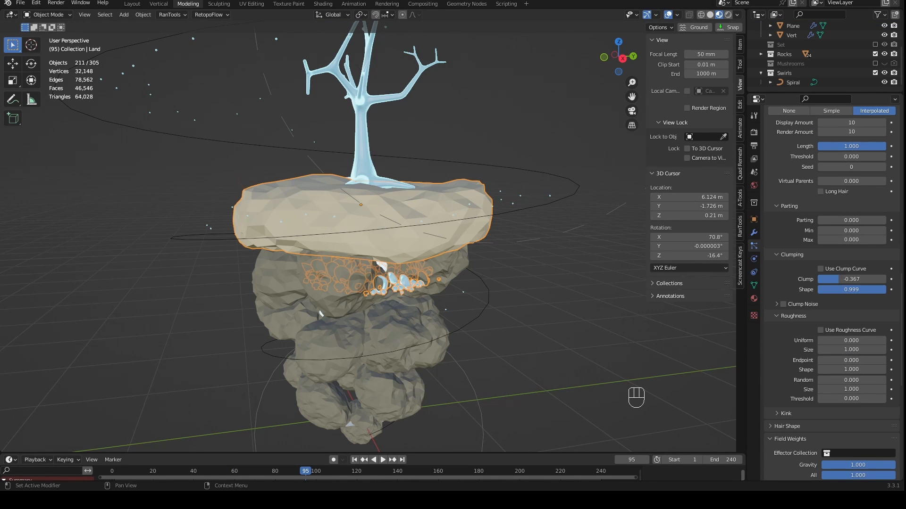
# - Examine the spiral curve and its particles around the island and the mushrooms from several angles in material preview
pyautogui.moveTo(595, 329); pyautogui.dragTo(595, 330, button='middle')
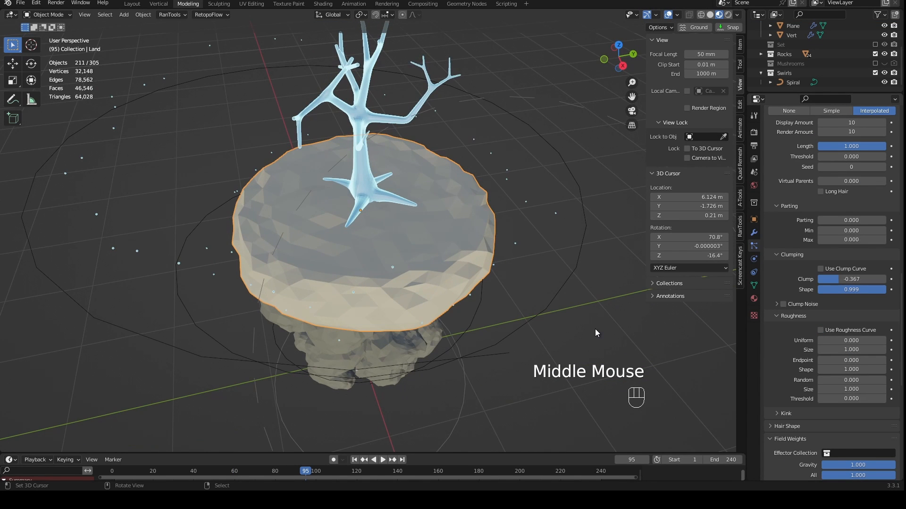
pyautogui.scroll(2, 595, 329)
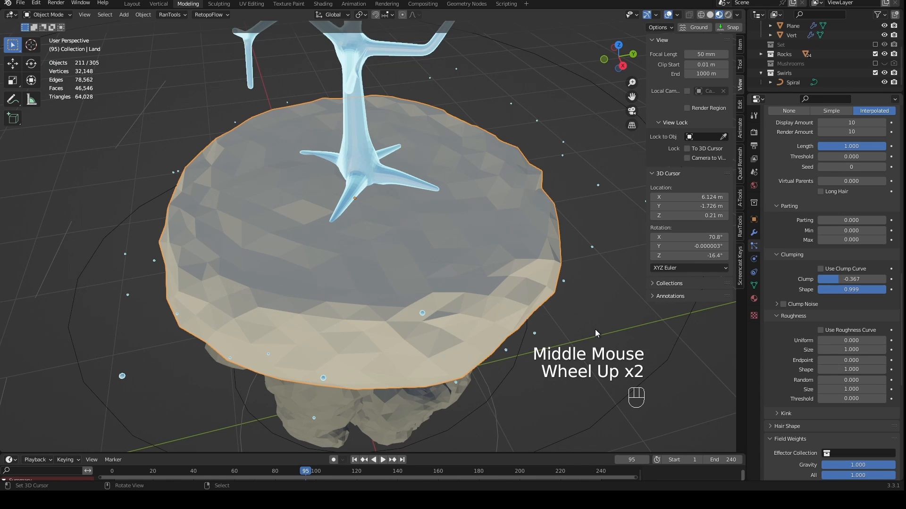
pyautogui.scroll(-2, 595, 330)
pyautogui.moveTo(596, 329); pyautogui.dragTo(505, 242, button='middle')
pyautogui.scroll(3, 505, 243)
pyautogui.scroll(-2, 500, 279)
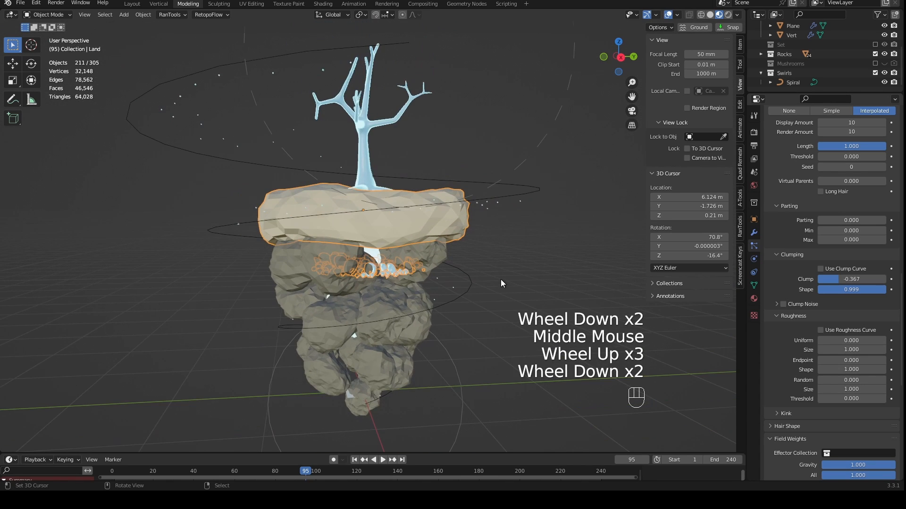
pyautogui.rightClick(524, 187)
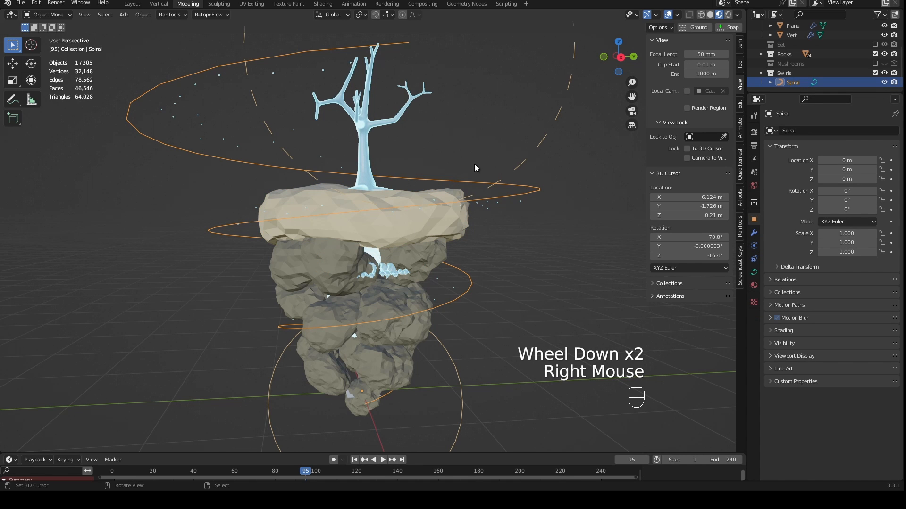
pyautogui.rightClick(494, 301)
pyautogui.moveTo(494, 301); pyautogui.dragTo(505, 320, button='middle')
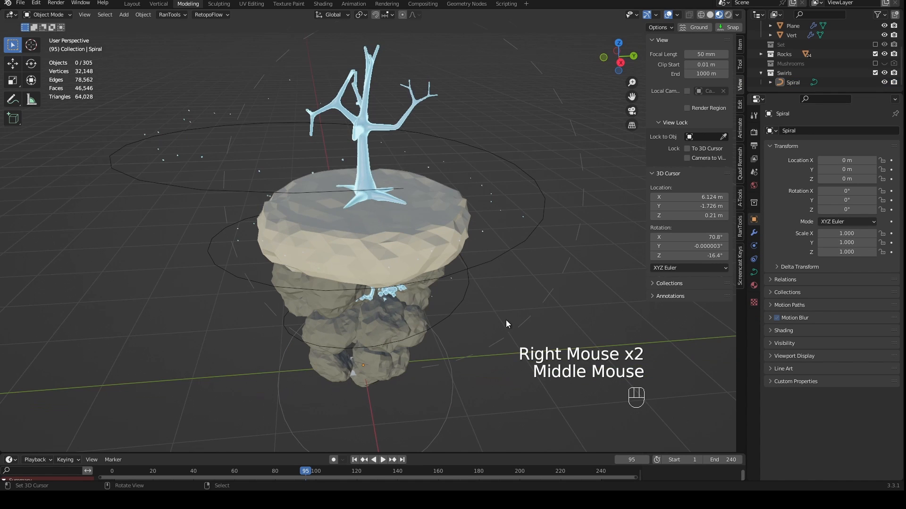
pyautogui.moveTo(377, 209); pyautogui.dragTo(389, 291, button='middle')
pyautogui.scroll(3, 438, 258)
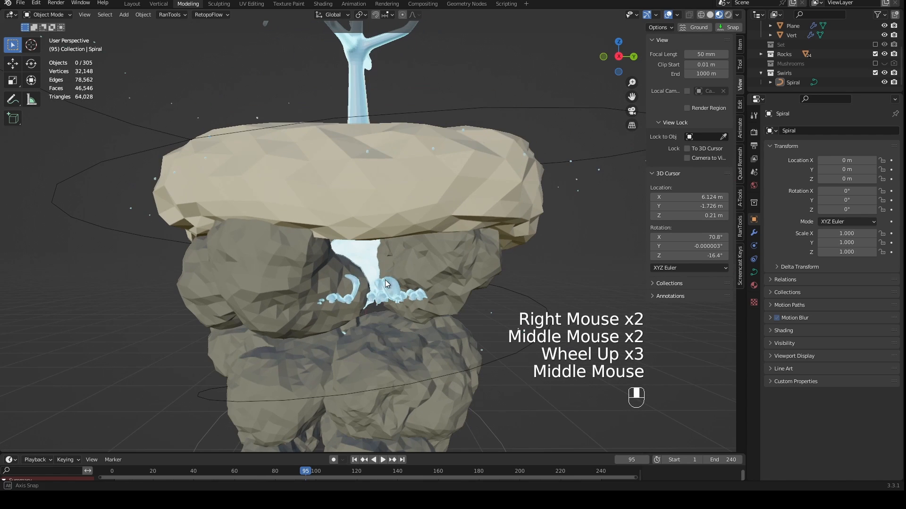
pyautogui.rightClick(534, 302)
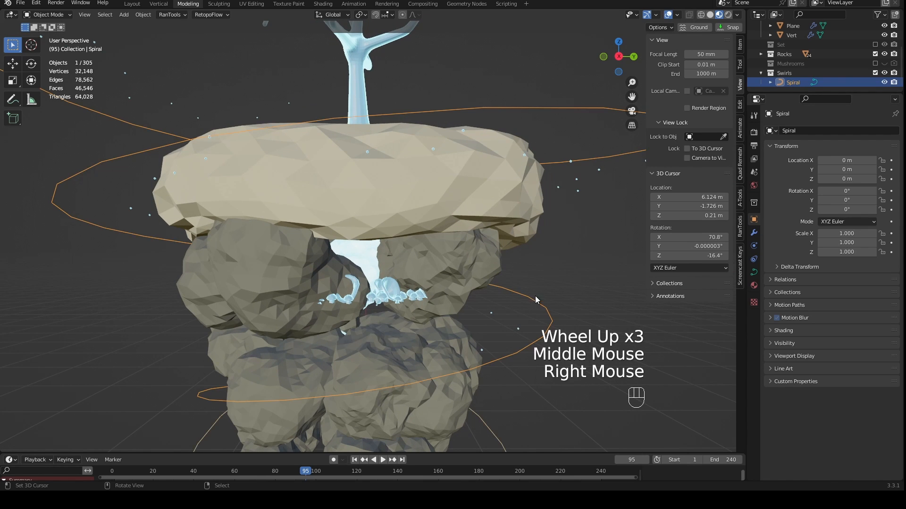
pyautogui.scroll(-2, 506, 294)
pyautogui.moveTo(505, 293); pyautogui.dragTo(514, 306, button='middle')
pyautogui.scroll(-1, 578, 254)
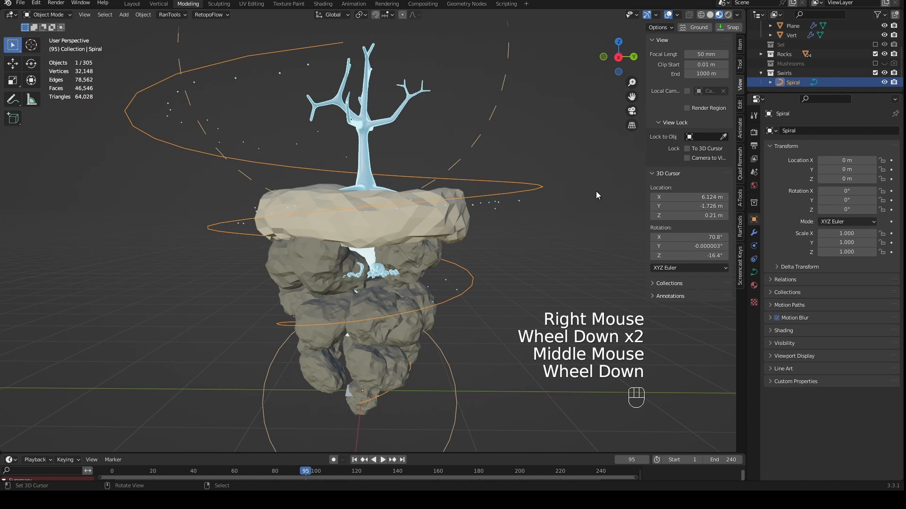
pyautogui.moveTo(470, 211); pyautogui.dragTo(519, 206, button='middle')
pyautogui.moveTo(322, 131); pyautogui.dragTo(341, 165, button='middle')
pyautogui.moveTo(529, 189); pyautogui.dragTo(494, 153, button='middle')
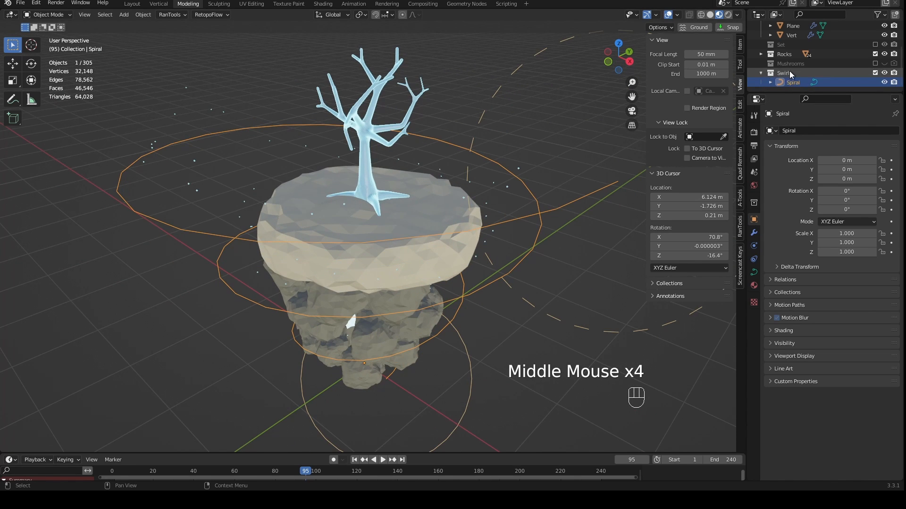
# - Set the effector collection in the emitter plane's particle field weights to Swirls
pyautogui.scroll(-2, 558, 261)
pyautogui.moveTo(558, 261); pyautogui.dragTo(499, 246, button='middle')
pyautogui.scroll(1, 474, 291)
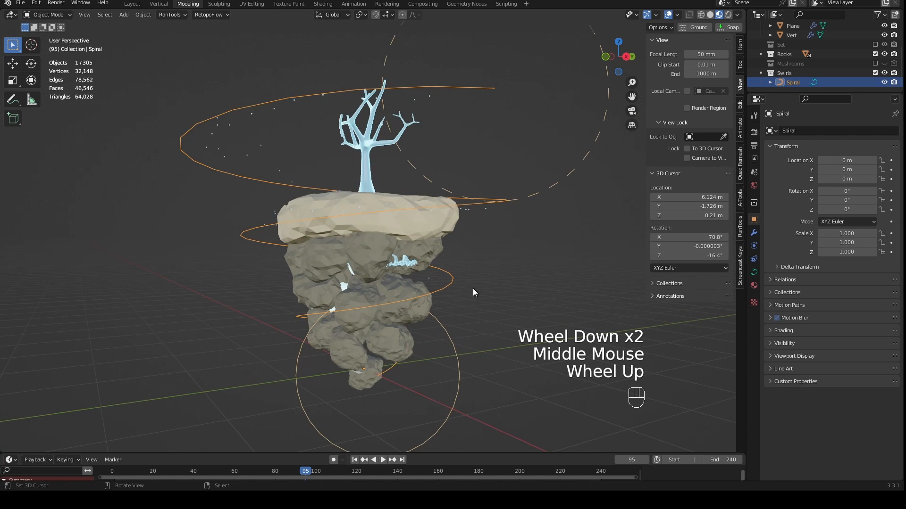
pyautogui.scroll(1, 474, 292)
pyautogui.rightClick(356, 405)
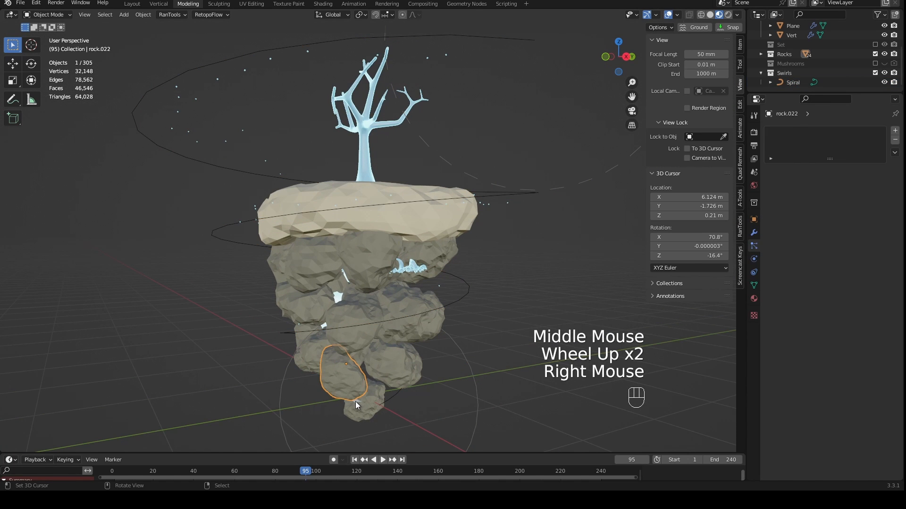
pyautogui.rightClick(357, 406)
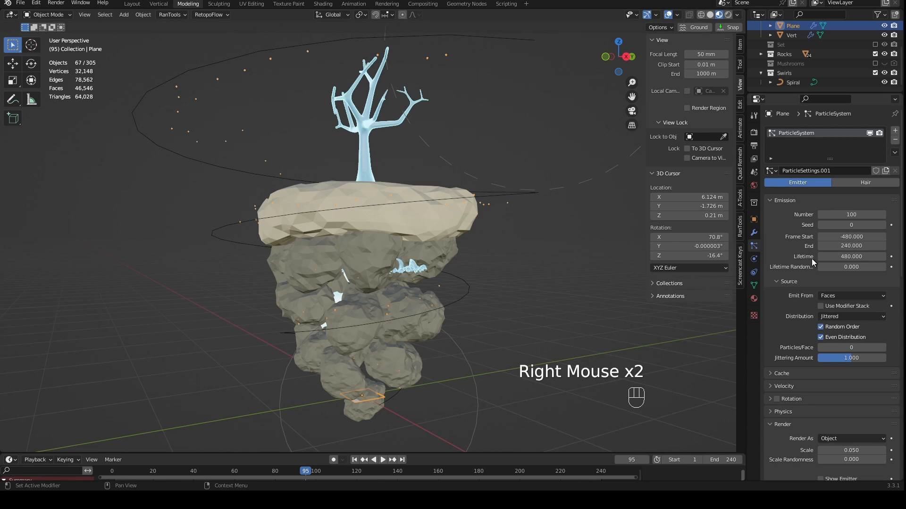
pyautogui.scroll(-6, 796, 322)
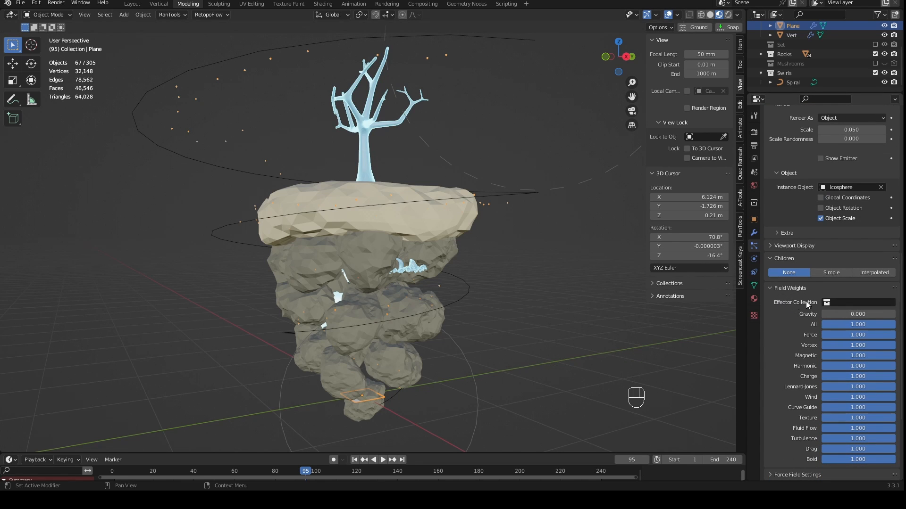
pyautogui.click(847, 303)
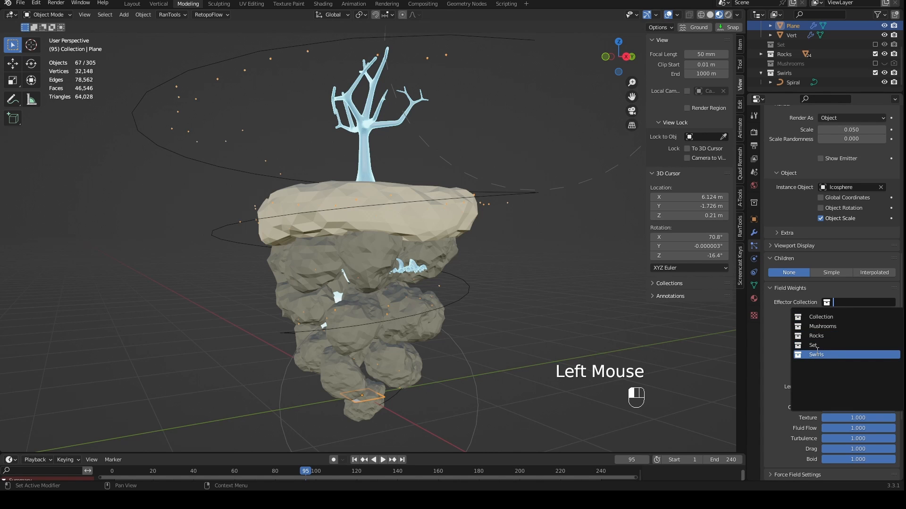
pyautogui.click(816, 355)
# - Select the spiral curve that winds around the island
pyautogui.moveTo(452, 315); pyautogui.dragTo(410, 303, button='middle')
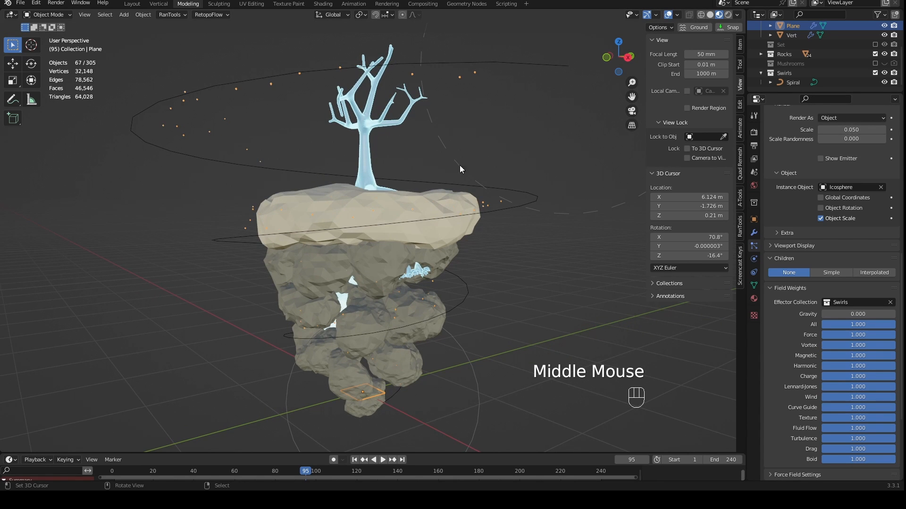
pyautogui.rightClick(476, 216)
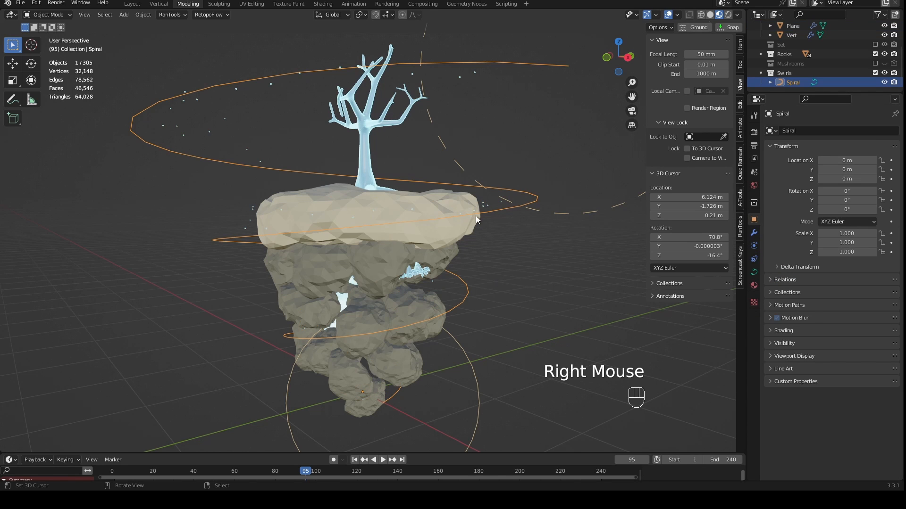
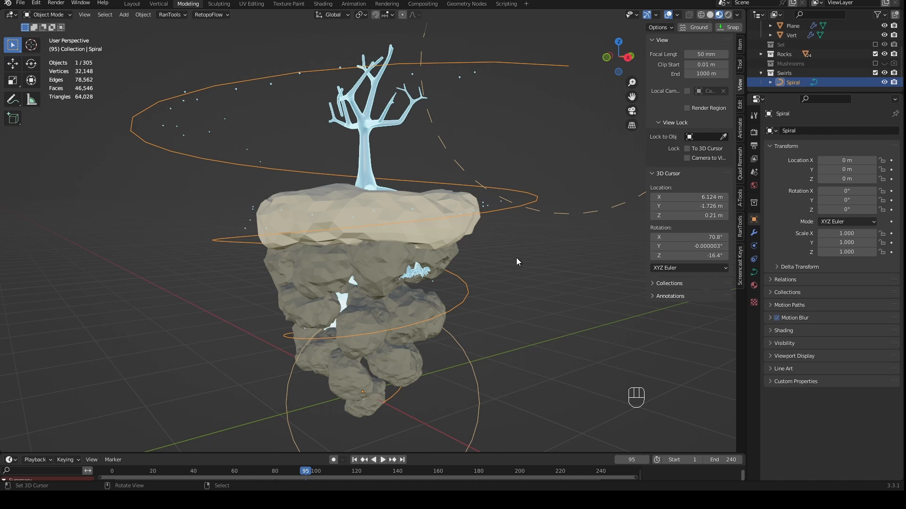
# - Set the effector collection of the Land object's mushroom particle system to "Collection" in its field weights
pyautogui.moveTo(516, 259); pyautogui.dragTo(517, 292, button='middle')
pyautogui.scroll(2, 517, 292)
pyautogui.rightClick(481, 264)
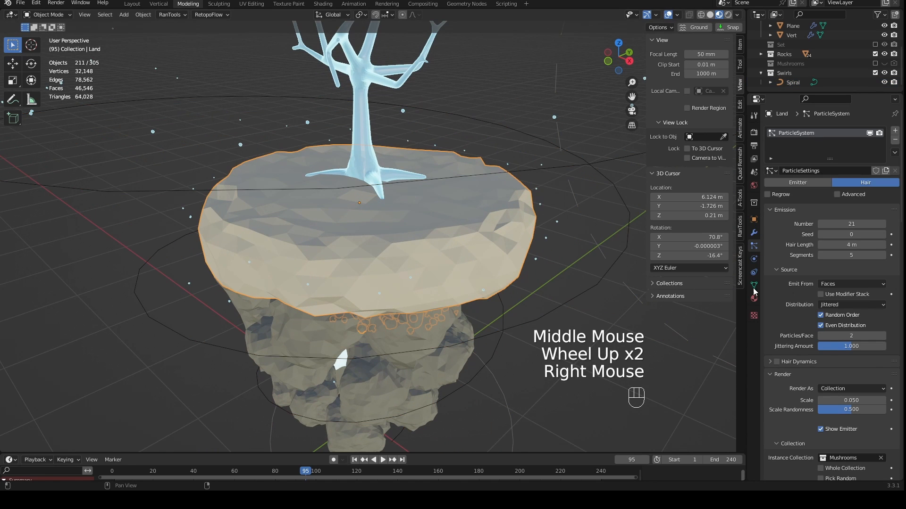
pyautogui.scroll(-9, 805, 286)
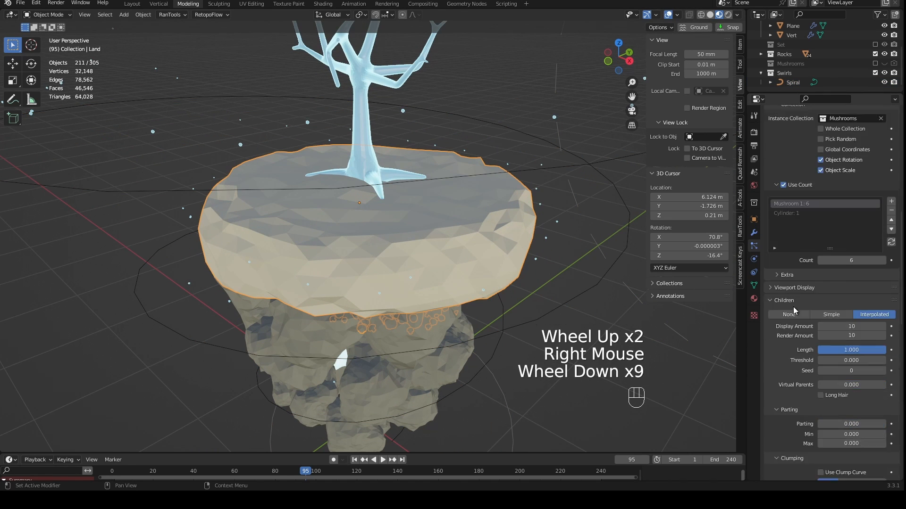
pyautogui.scroll(-4, 796, 320)
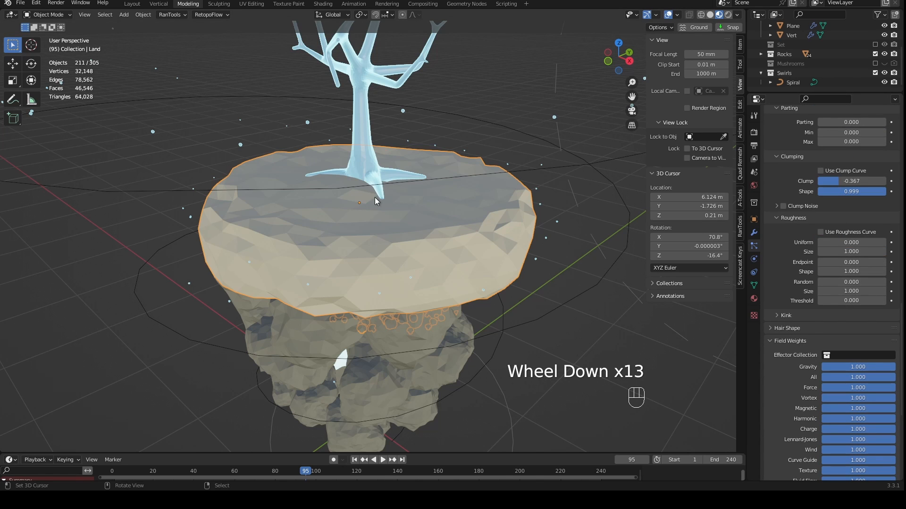
pyautogui.click(843, 356)
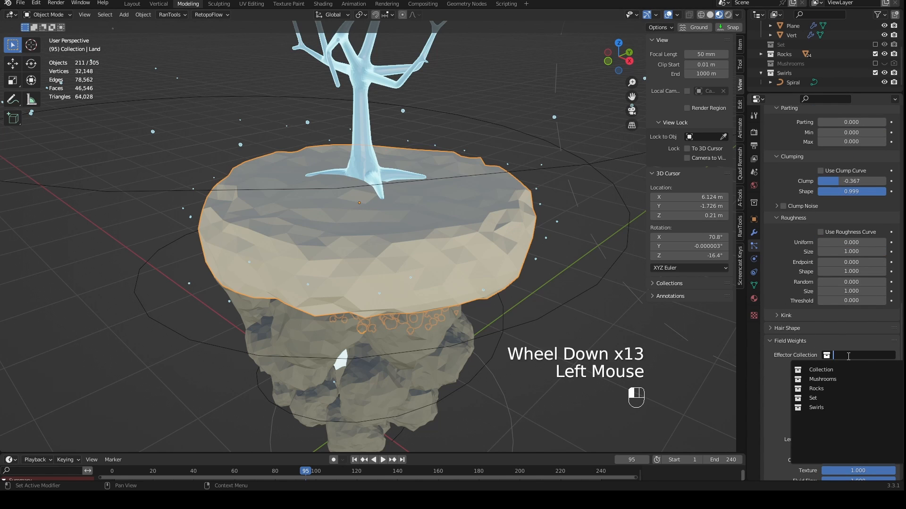
pyautogui.click(825, 367)
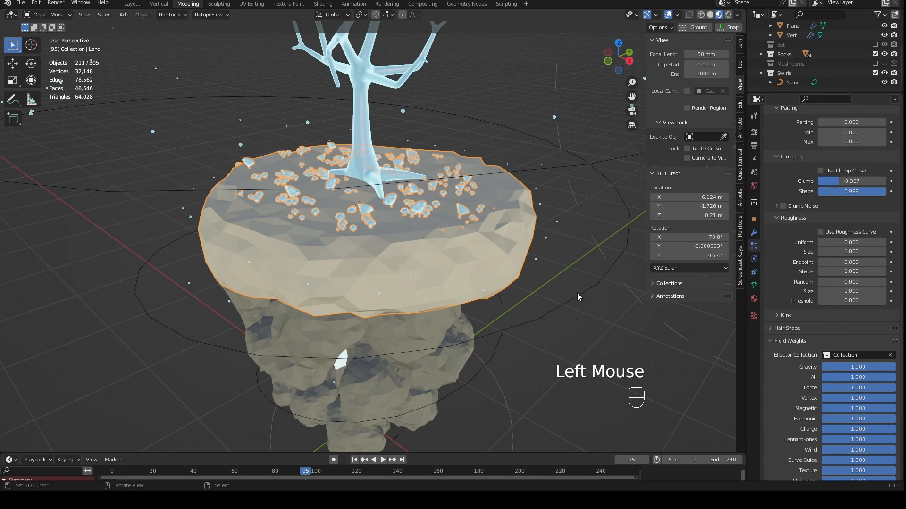
# - Examine the mushroom distribution on the island's top surface from the front, above and several other angles
pyautogui.moveTo(577, 293); pyautogui.dragTo(532, 285, button='middle')
pyautogui.scroll(3, 537, 298)
pyautogui.scroll(-4, 531, 285)
pyautogui.scroll(-3, 477, 266)
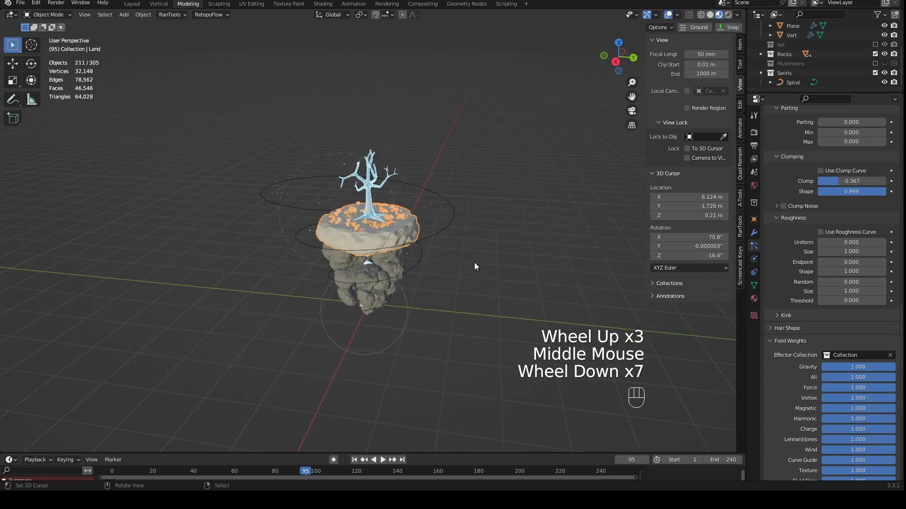
pyautogui.moveTo(475, 263); pyautogui.dragTo(534, 255, button='middle')
pyautogui.scroll(1, 535, 254)
pyautogui.press('KP_1')
pyautogui.scroll(3, 502, 284)
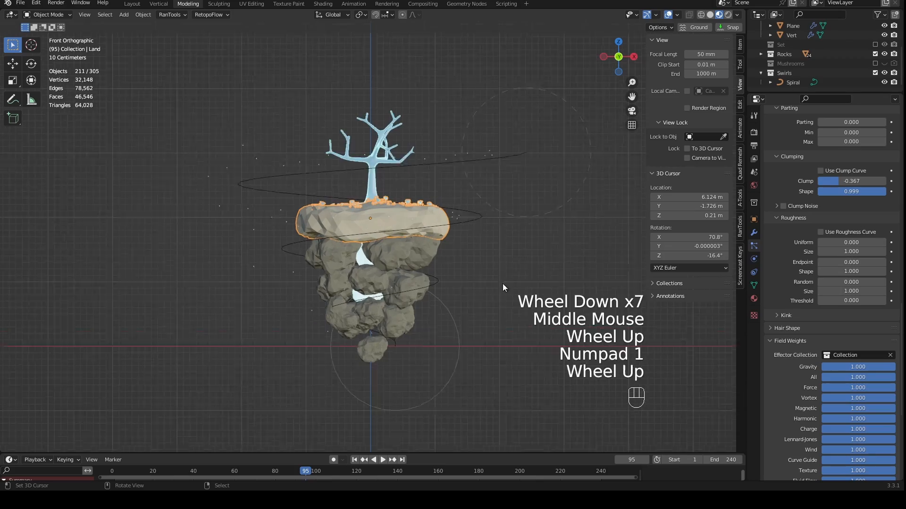
pyautogui.moveTo(494, 297); pyautogui.dragTo(513, 305, button='middle')
pyautogui.scroll(4, 491, 301)
pyautogui.scroll(1, 491, 301)
pyautogui.scroll(1, 513, 305)
pyautogui.scroll(-1, 513, 305)
pyautogui.scroll(-4, 513, 304)
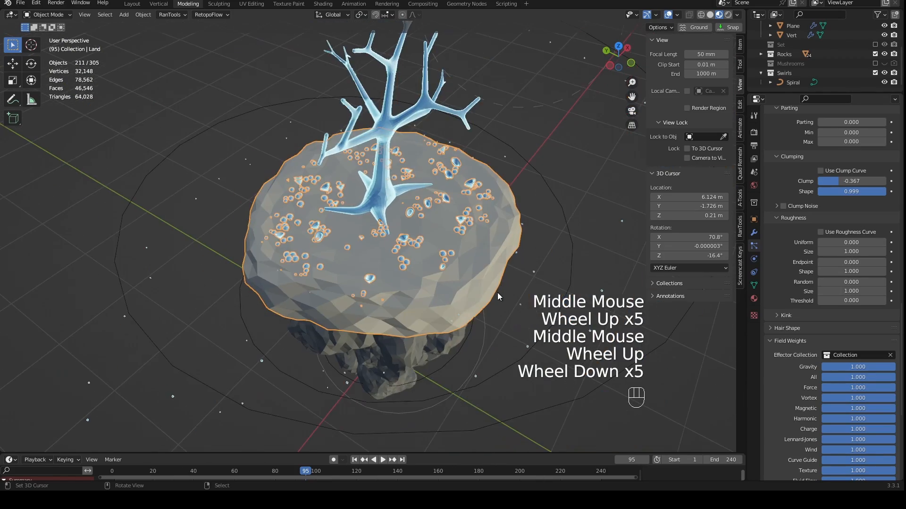
# - Save the Island.blend file
pyautogui.press('KP_1')
pyautogui.hotkey('ctrl', 's')
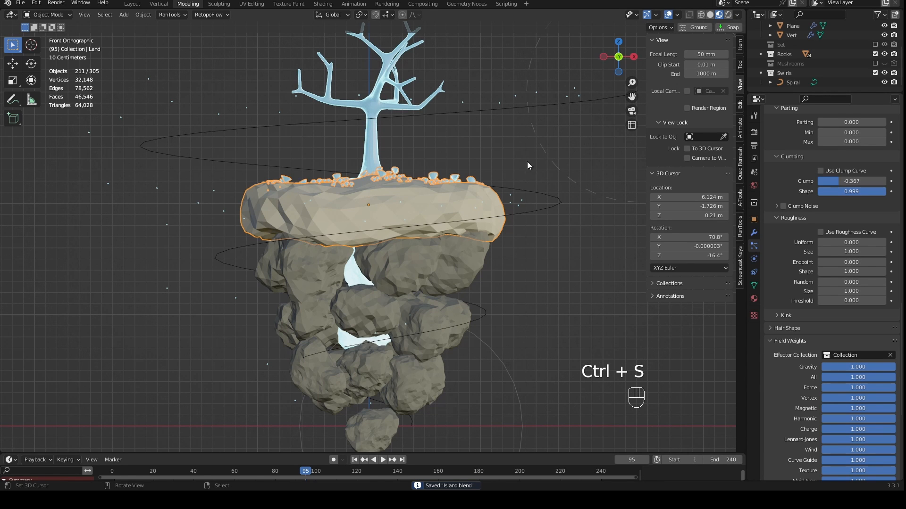
pyautogui.moveTo(527, 162); pyautogui.dragTo(511, 187, button='middle')
pyautogui.scroll(2, 511, 187)
pyautogui.scroll(-2, 507, 182)
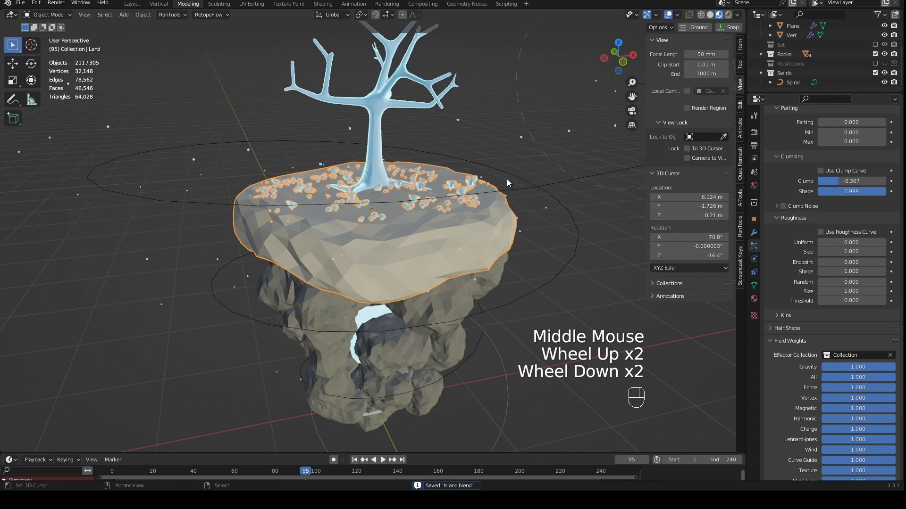
# - Move the timeline to frame 1 and show the island from the front in material preview shading
pyautogui.rightClick(538, 152)
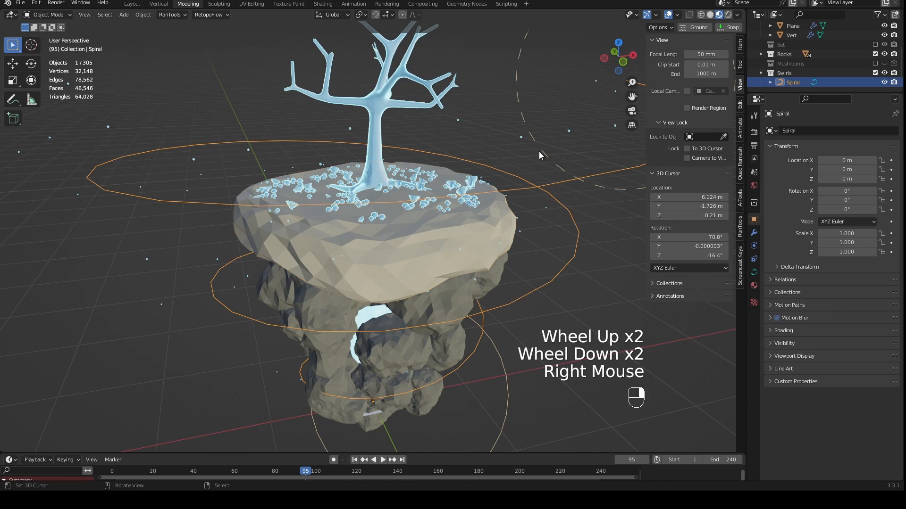
pyautogui.moveTo(549, 138); pyautogui.dragTo(477, 151, button='middle')
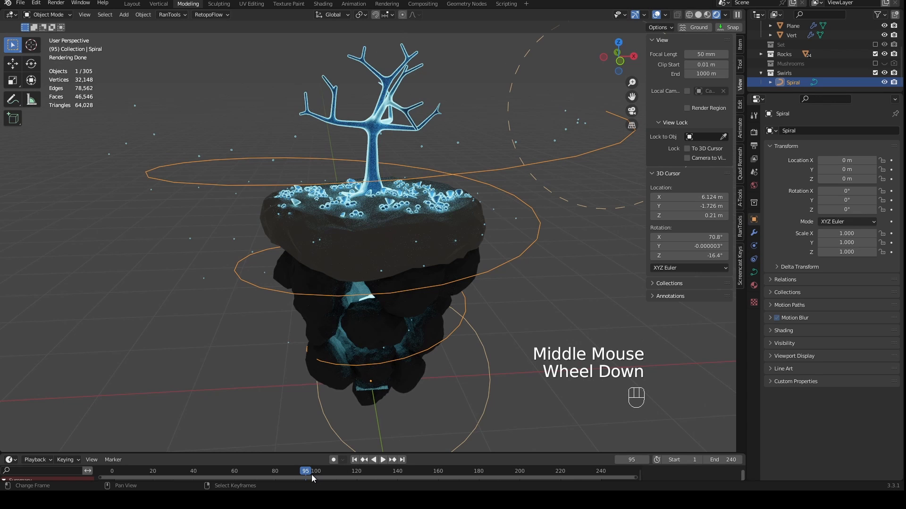
pyautogui.moveTo(297, 474); pyautogui.dragTo(114, 472)
pyautogui.moveTo(284, 402); pyautogui.dragTo(269, 271, button='middle')
pyautogui.press('KP_1')
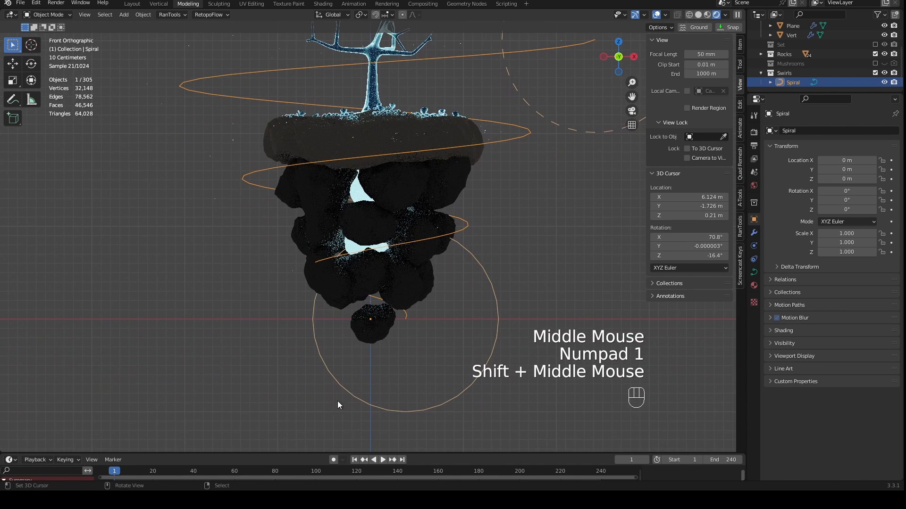
pyautogui.click(708, 14)
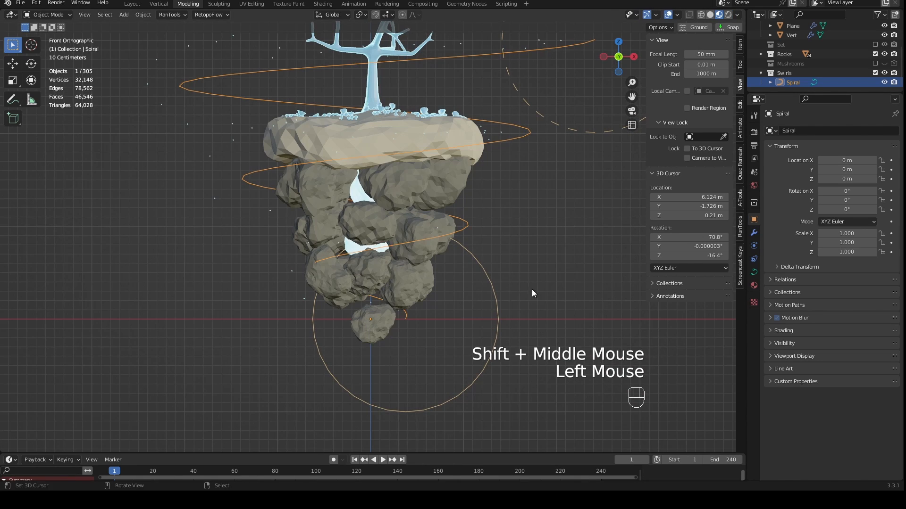
# - Select all objects linked by the same material as the lowest rock
pyautogui.click(377, 337)
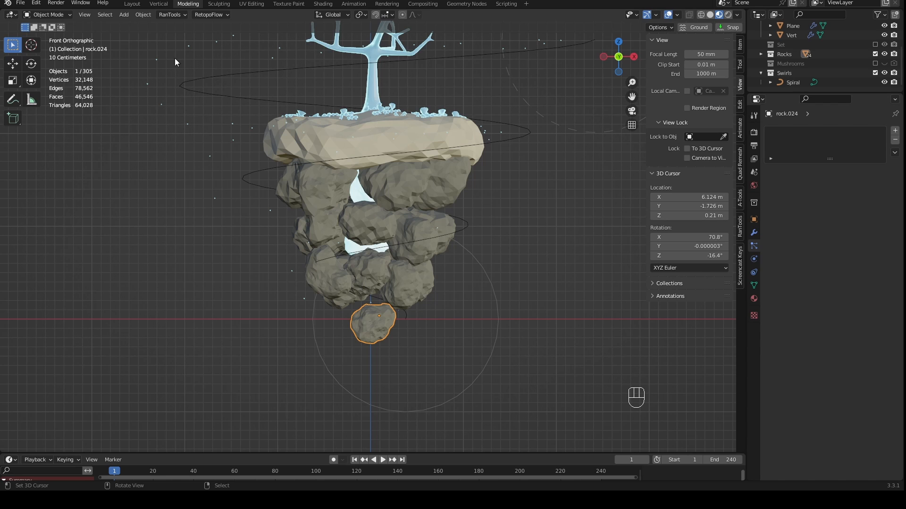
pyautogui.click(137, 16)
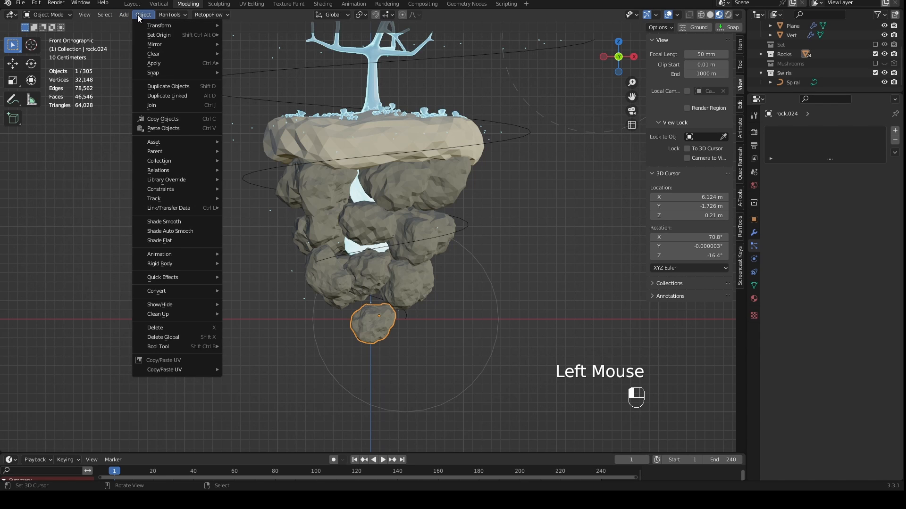
pyautogui.moveTo(176, 201)
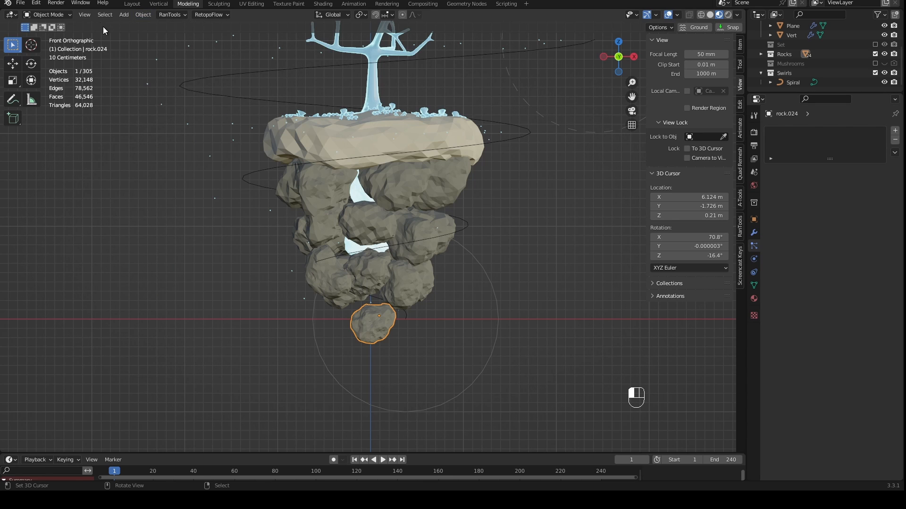
pyautogui.click(105, 15)
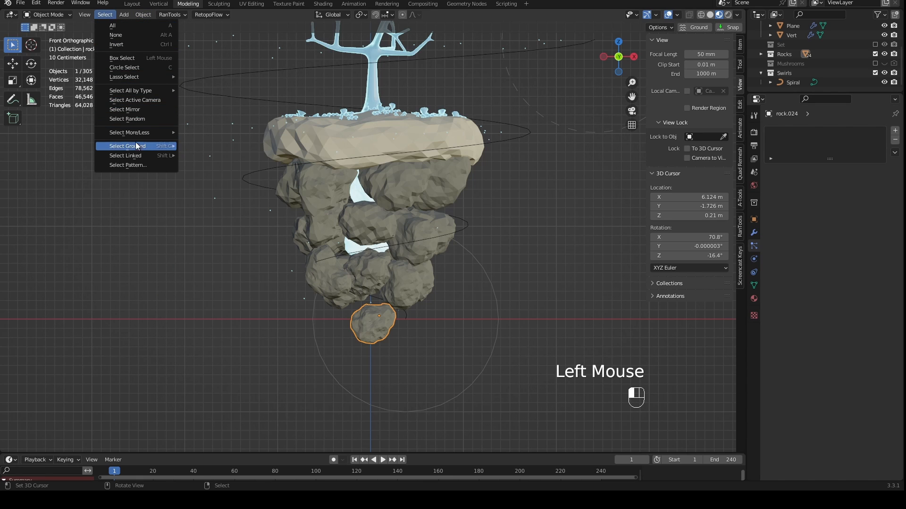
pyautogui.moveTo(136, 155)
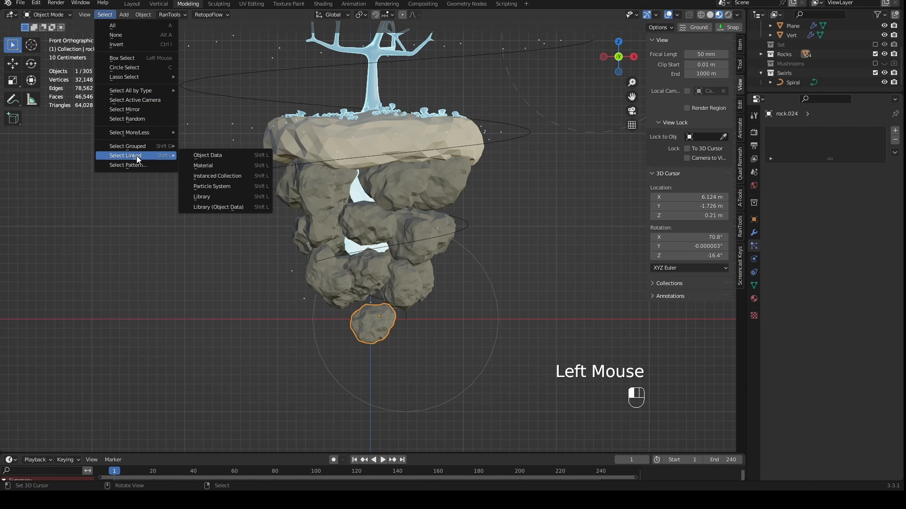
pyautogui.click(216, 166)
pyautogui.scroll(2, 432, 224)
pyautogui.moveTo(431, 223); pyautogui.dragTo(454, 240, button='middle')
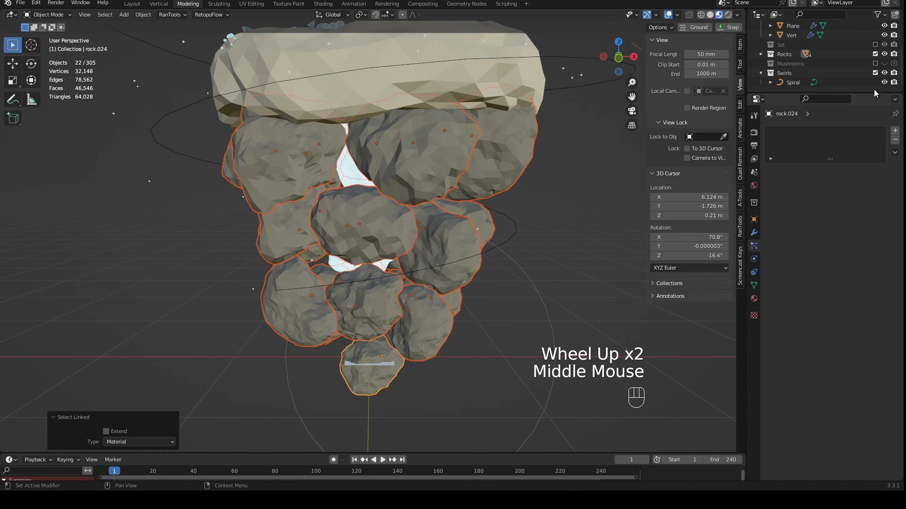
# - Expand the Rocks collection and select all objects in it
pyautogui.click(762, 53)
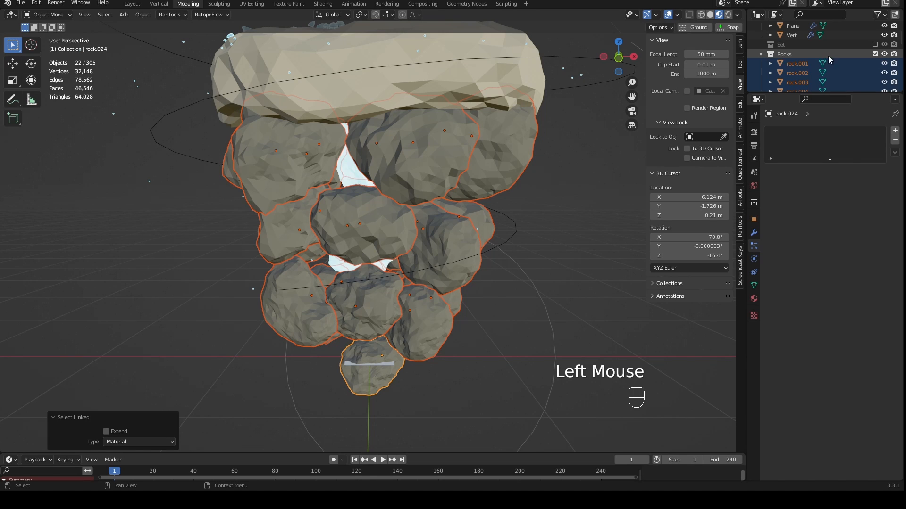
pyautogui.scroll(-5, 830, 59)
pyautogui.scroll(4, 830, 61)
pyautogui.scroll(-1, 806, 74)
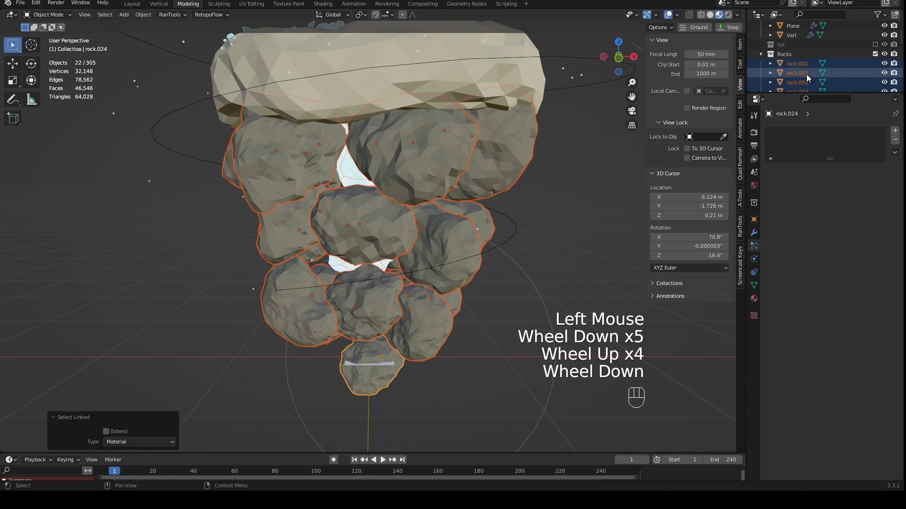
pyautogui.rightClick(790, 54)
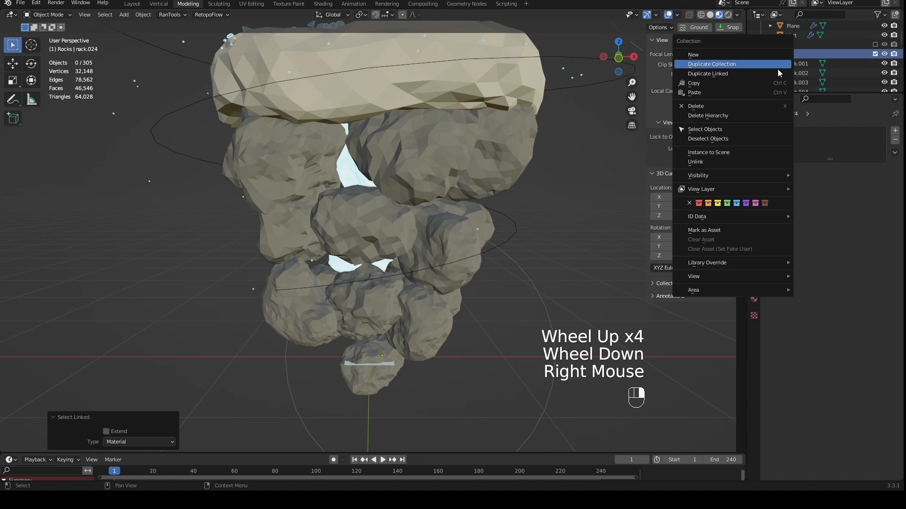
pyautogui.click(736, 129)
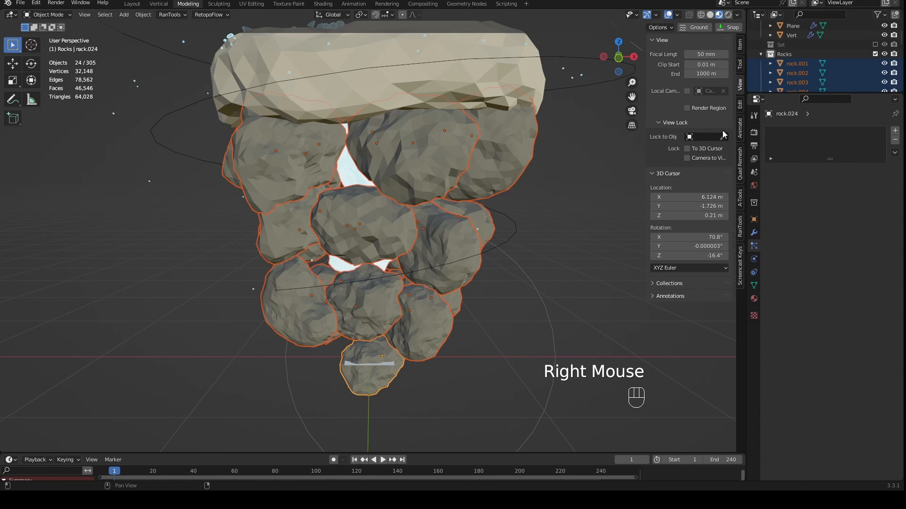
pyautogui.scroll(-3, 574, 163)
pyautogui.moveTo(546, 156); pyautogui.dragTo(500, 290, button='middle')
pyautogui.scroll(1, 561, 146)
pyautogui.scroll(2, 500, 290)
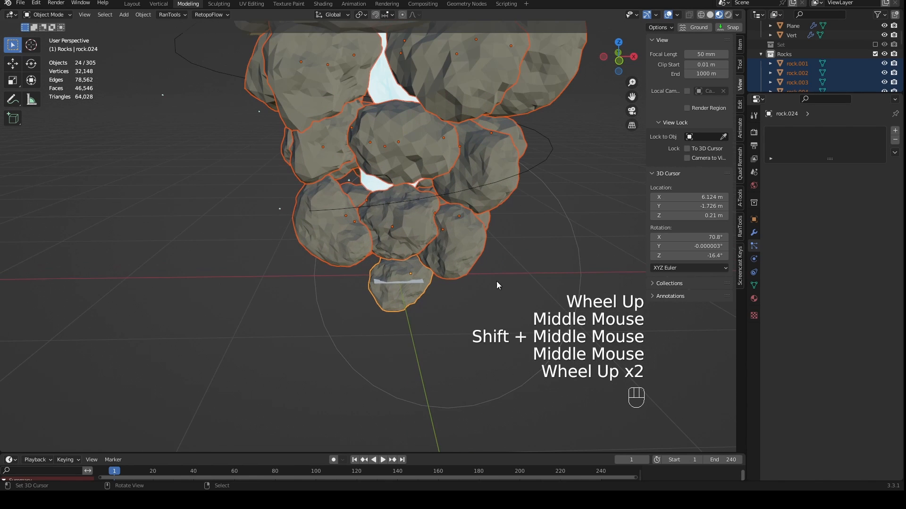
pyautogui.keyDown('shift'); pyautogui.rightClick(422, 283); pyautogui.keyUp('shift')
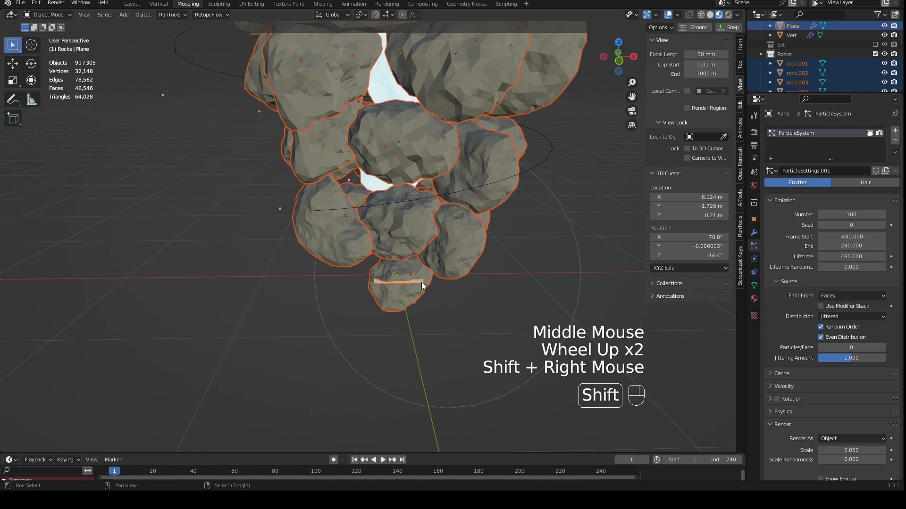
pyautogui.keyDown('shift'); pyautogui.rightClick(421, 283); pyautogui.keyUp('shift')
pyautogui.keyDown('shift'); pyautogui.rightClick(421, 284); pyautogui.keyUp('shift')
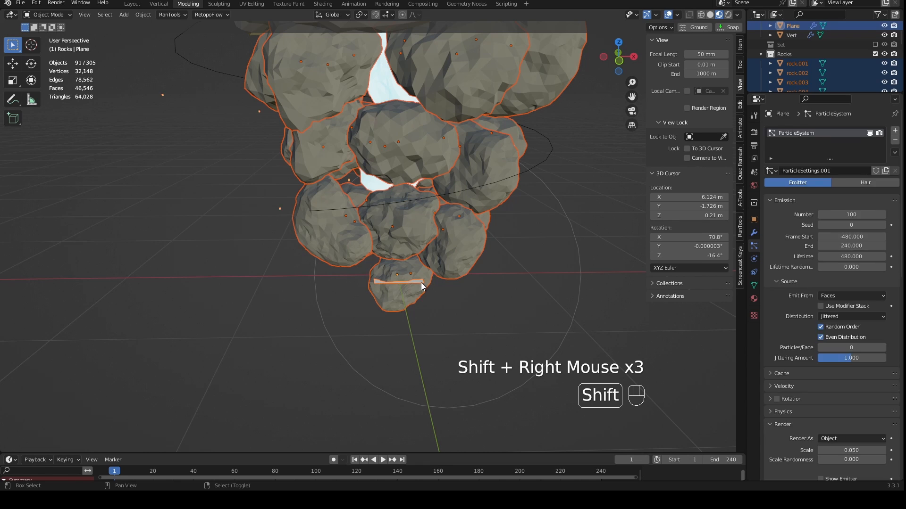
pyautogui.keyDown('shift'); pyautogui.rightClick(422, 283); pyautogui.keyUp('shift')
pyautogui.keyDown('shift'); pyautogui.rightClick(421, 283); pyautogui.keyUp('shift')
pyautogui.scroll(-2, 465, 289)
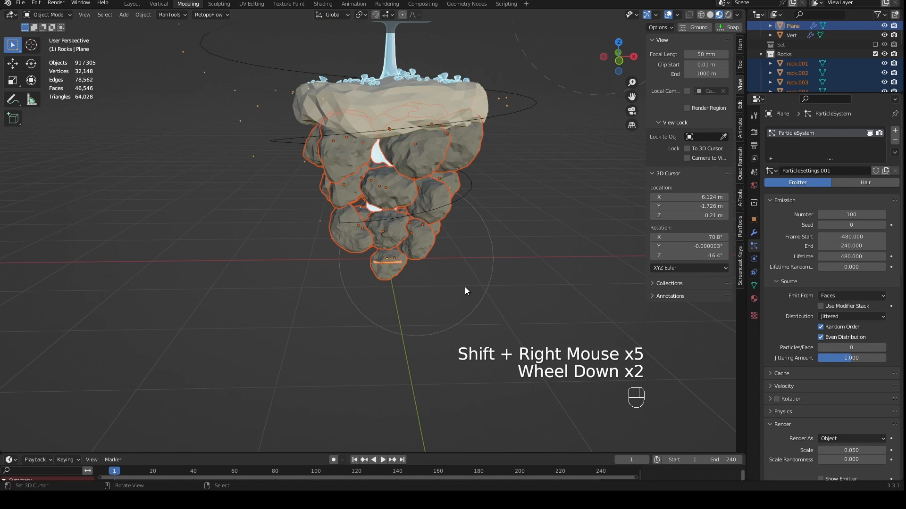
pyautogui.press('KP_1')
pyautogui.keyDown('shift'); pyautogui.moveTo(453, 227); pyautogui.dragTo(449, 276, button='middle'); pyautogui.keyUp('shift')
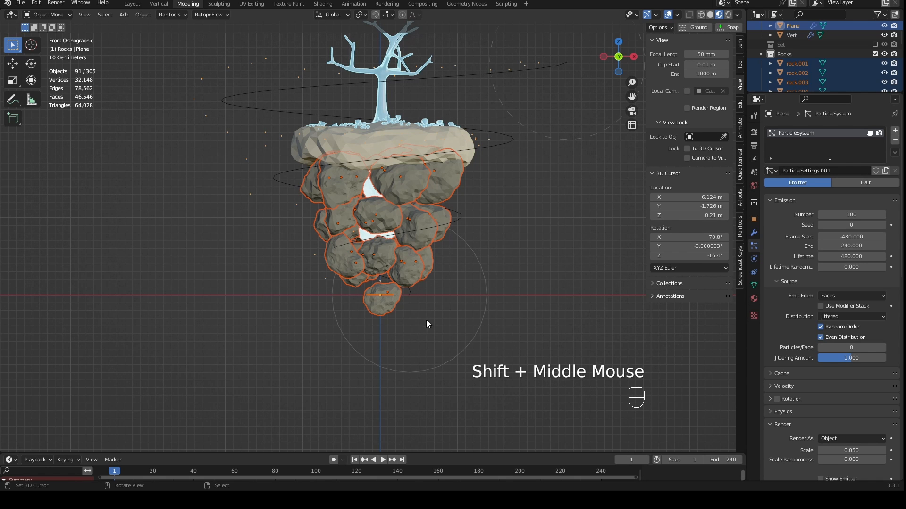
pyautogui.scroll(1, 415, 309)
pyautogui.moveTo(414, 309); pyautogui.dragTo(414, 287, button='middle')
pyautogui.scroll(2, 410, 283)
pyautogui.scroll(-1, 407, 282)
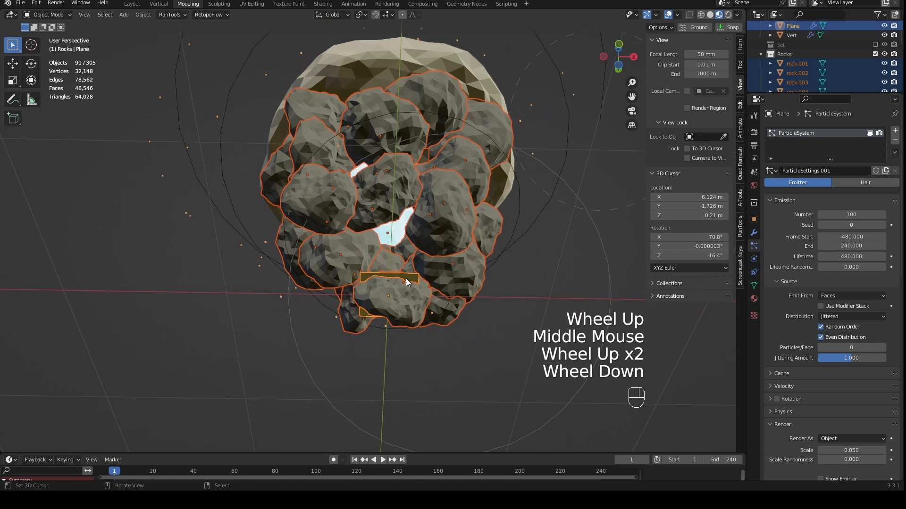
pyautogui.scroll(-1, 406, 282)
pyautogui.scroll(2, 400, 278)
pyautogui.keyDown('shift'); pyautogui.rightClick(418, 287); pyautogui.keyUp('shift')
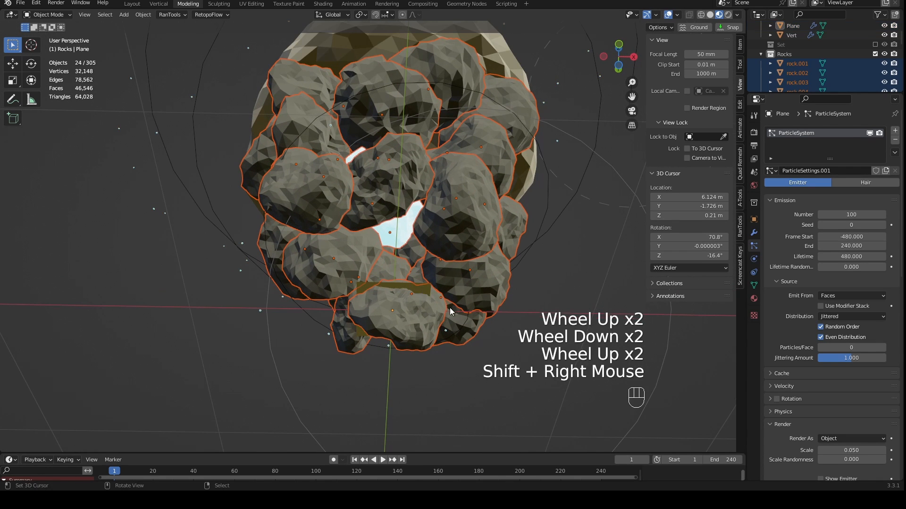
pyautogui.moveTo(450, 308); pyautogui.dragTo(441, 381, button='middle')
pyautogui.scroll(-1, 440, 381)
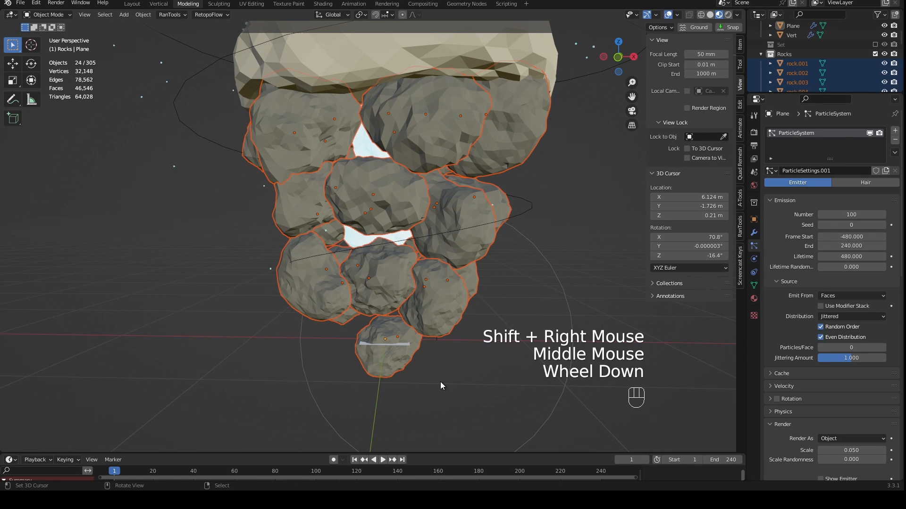
# - Make the lowest rock the active object and insert a Location & Rotation keyframe for all selected rocks at frame 1
pyautogui.press('KP_1')
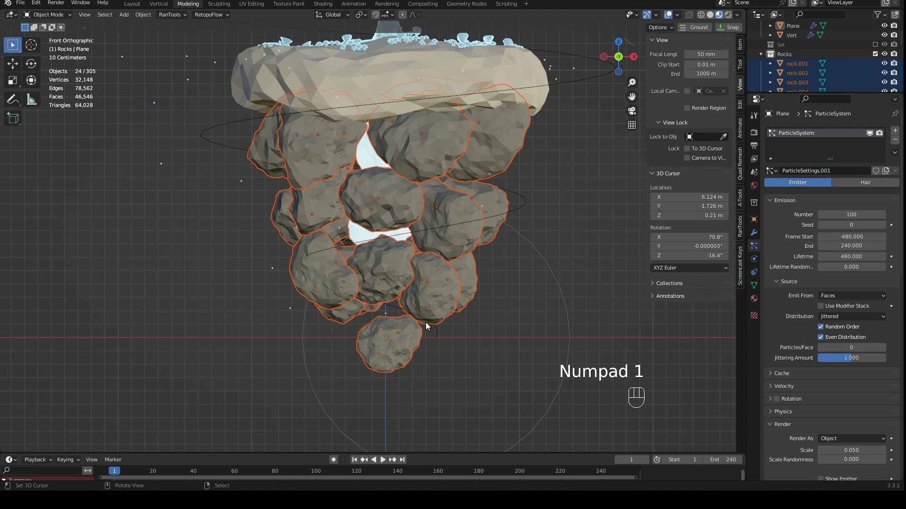
pyautogui.keyDown('shift'); pyautogui.rightClick(406, 344); pyautogui.keyUp('shift')
pyautogui.press('i')
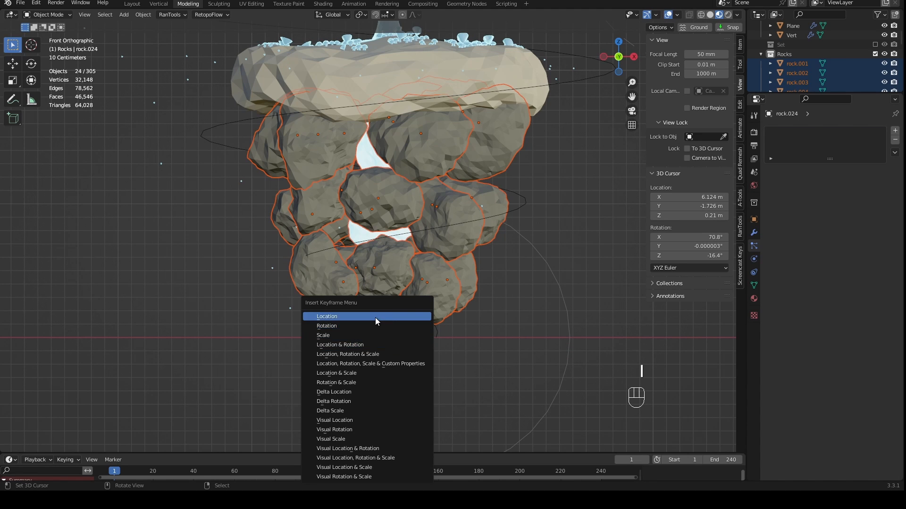
pyautogui.click(336, 345)
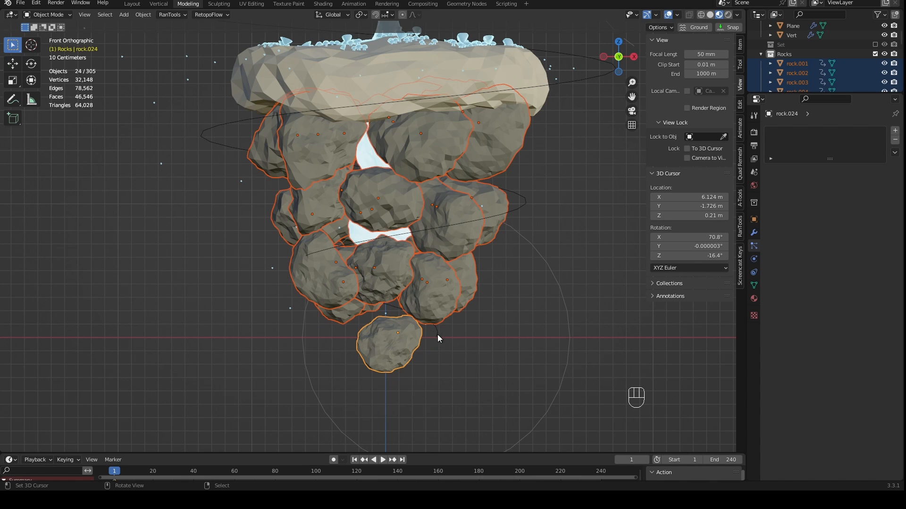
# - Enlarge the timeline area and move the current frame to 120
pyautogui.scroll(-1, 480, 288)
pyautogui.moveTo(418, 453); pyautogui.dragTo(419, 420)
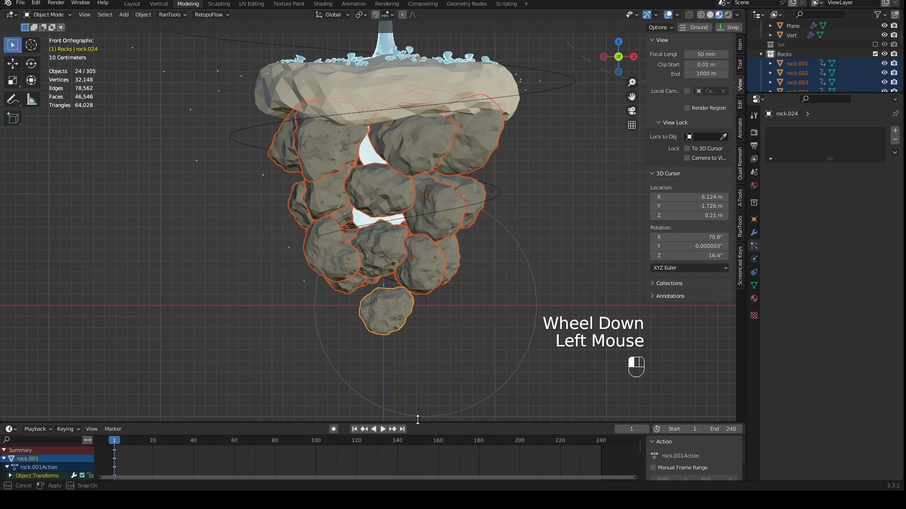
pyautogui.click(115, 440)
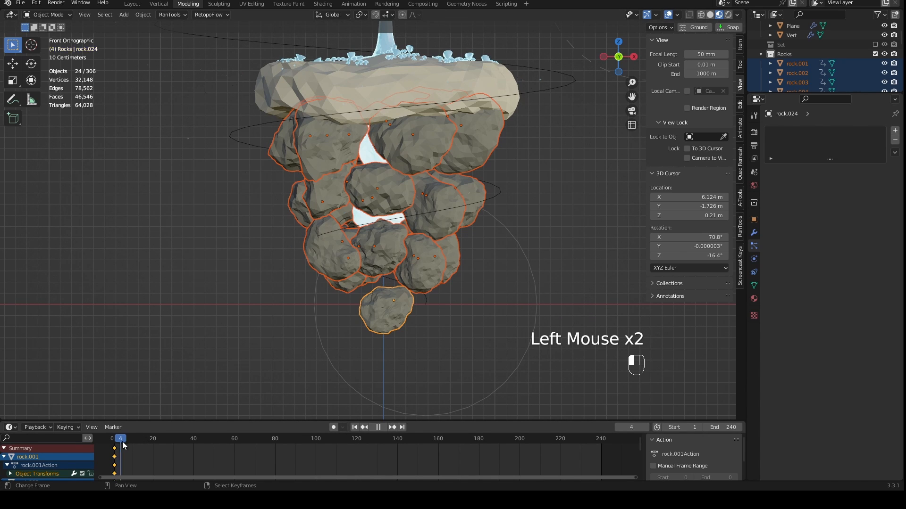
pyautogui.moveTo(115, 441); pyautogui.dragTo(356, 459)
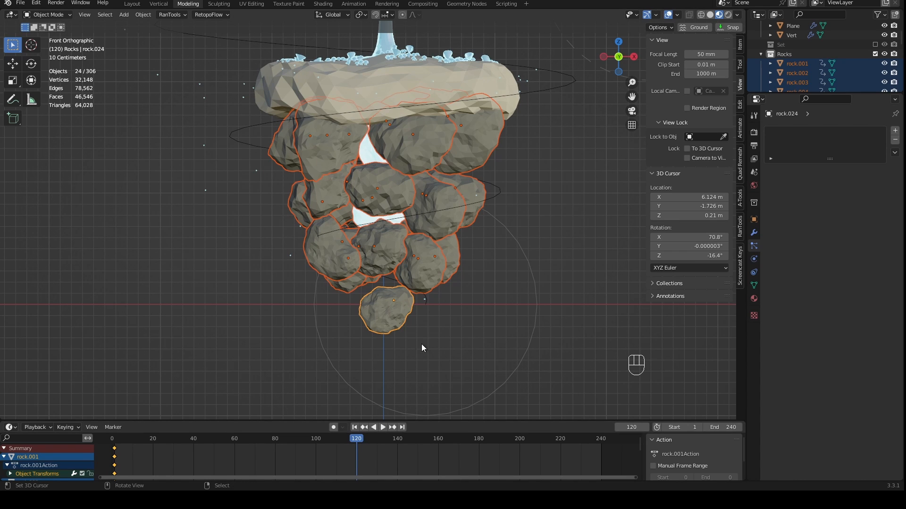
# - Select the lowest rock, enable proportional editing and try moving the rock down along the Z axis
pyautogui.rightClick(389, 315)
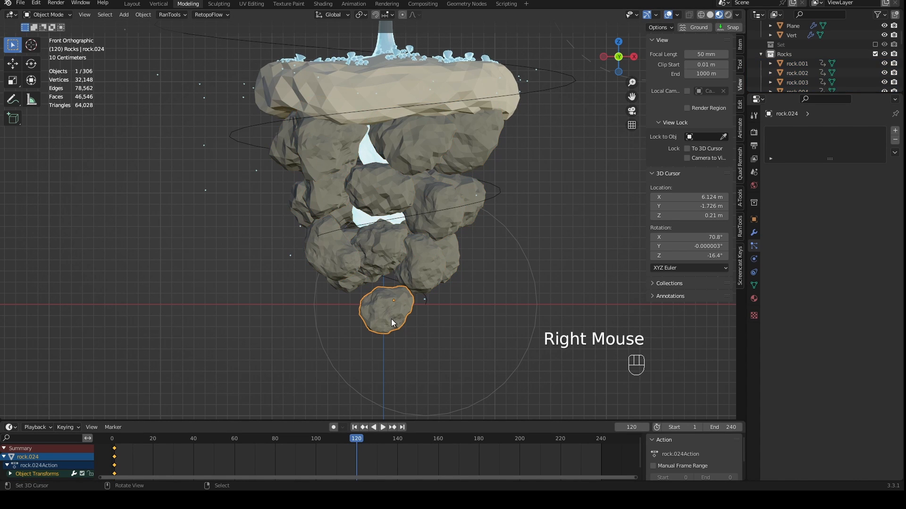
pyautogui.click(402, 15)
pyautogui.press('g')
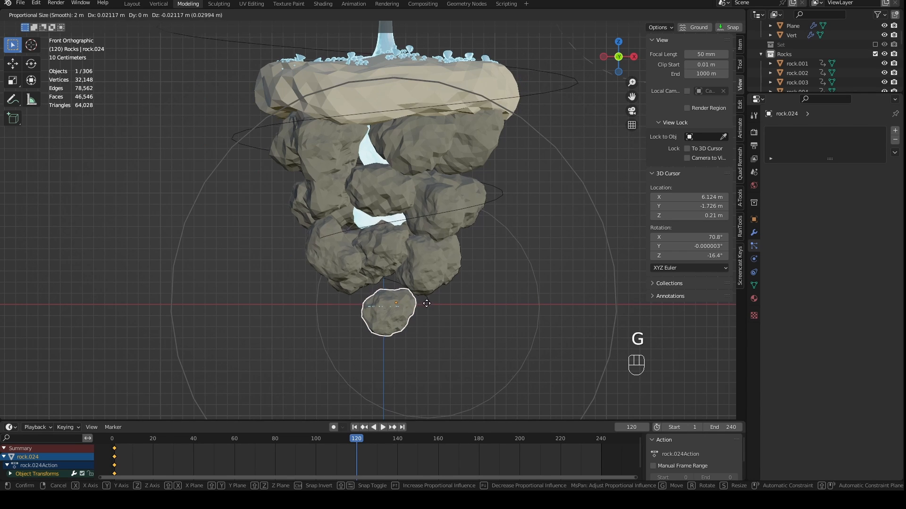
pyautogui.press('z')
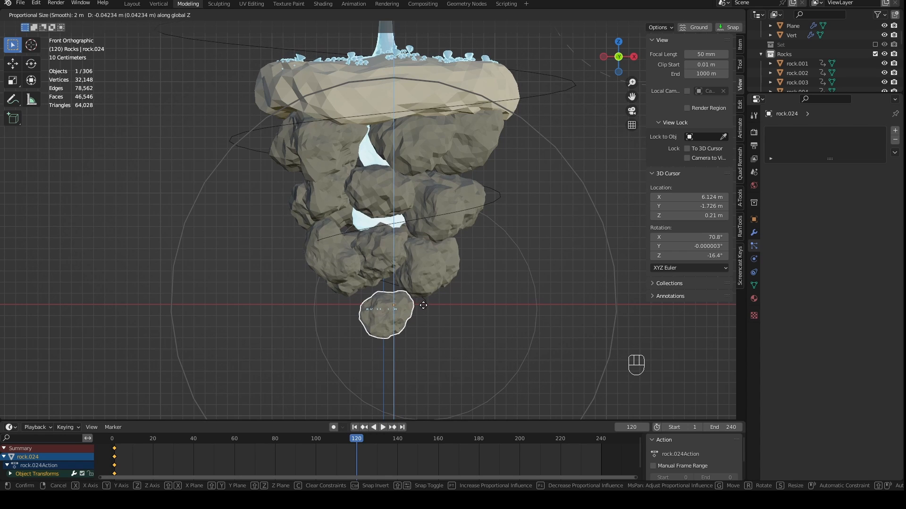
pyautogui.rightClick(424, 306)
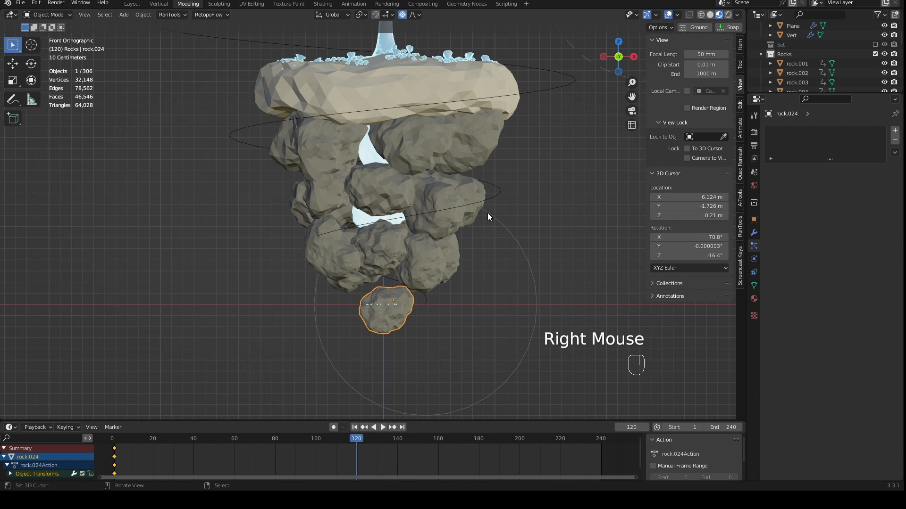
# - Select the Spiral curve around the island and insert a Location keyframe for it at frame 1
pyautogui.rightClick(425, 302)
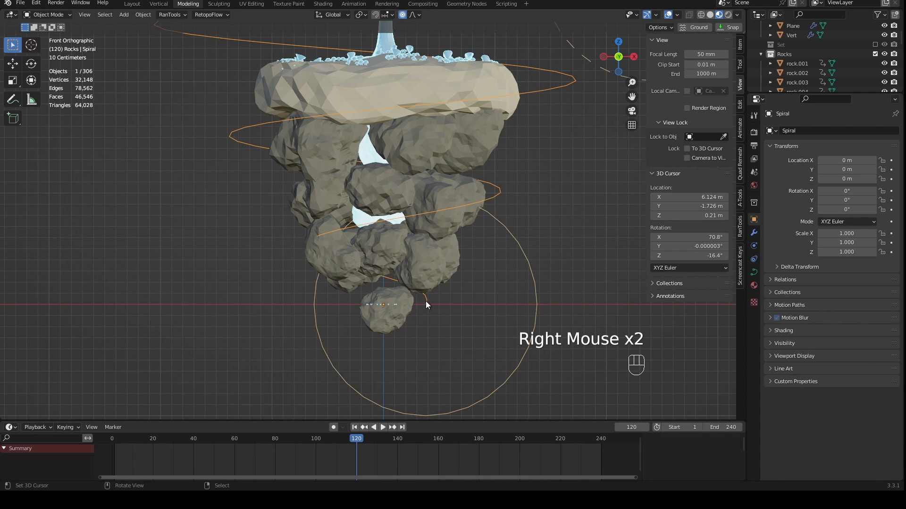
pyautogui.click(383, 332)
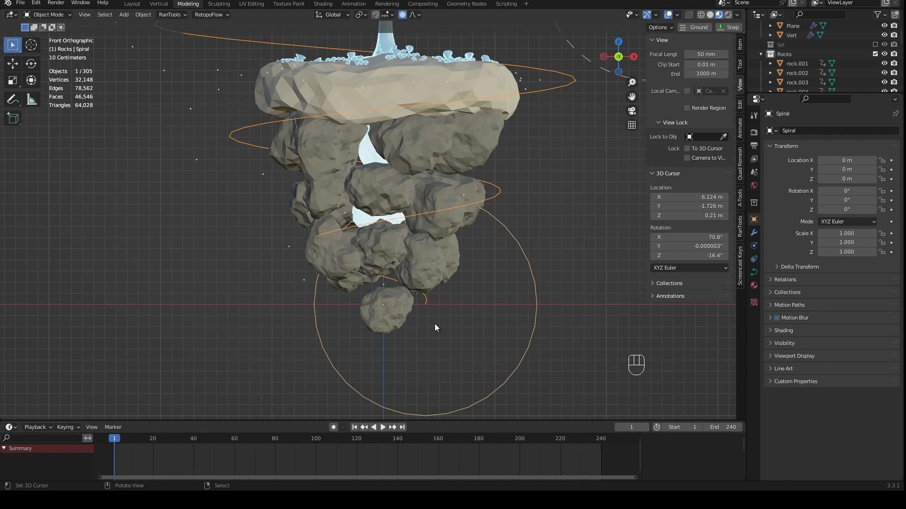
pyautogui.press('i')
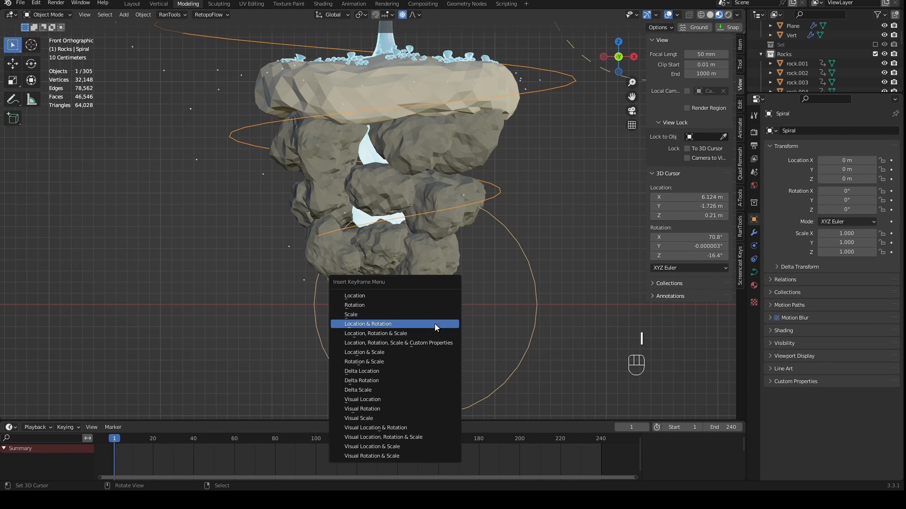
pyautogui.click(409, 295)
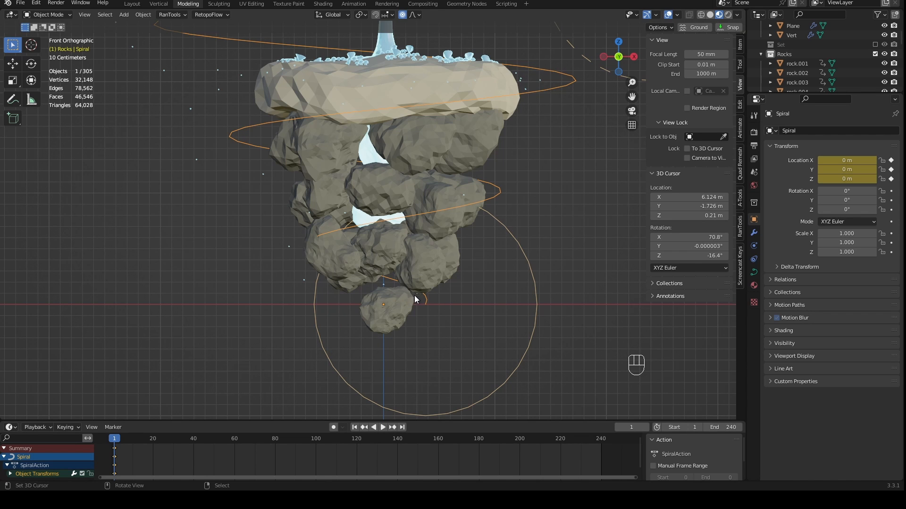
# - Select the particle emitter plane at the lowest rock and insert a keyframe for it at frame 1
pyautogui.scroll(2, 414, 296)
pyautogui.moveTo(429, 328); pyautogui.dragTo(437, 279, button='middle')
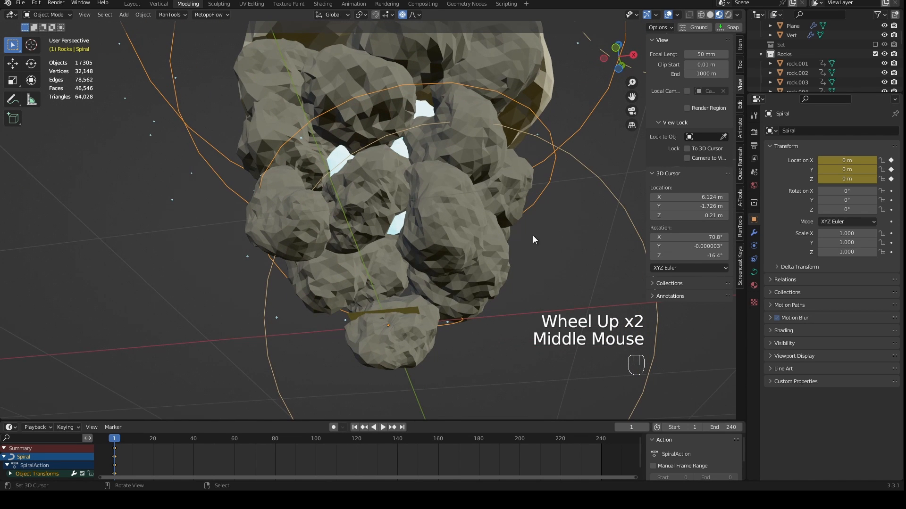
pyautogui.rightClick(417, 310)
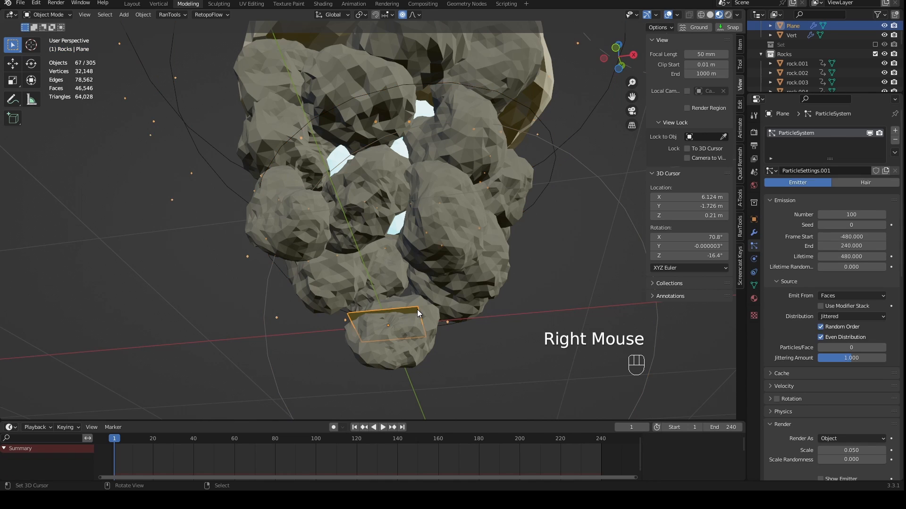
pyautogui.press('i')
pyautogui.click(417, 309)
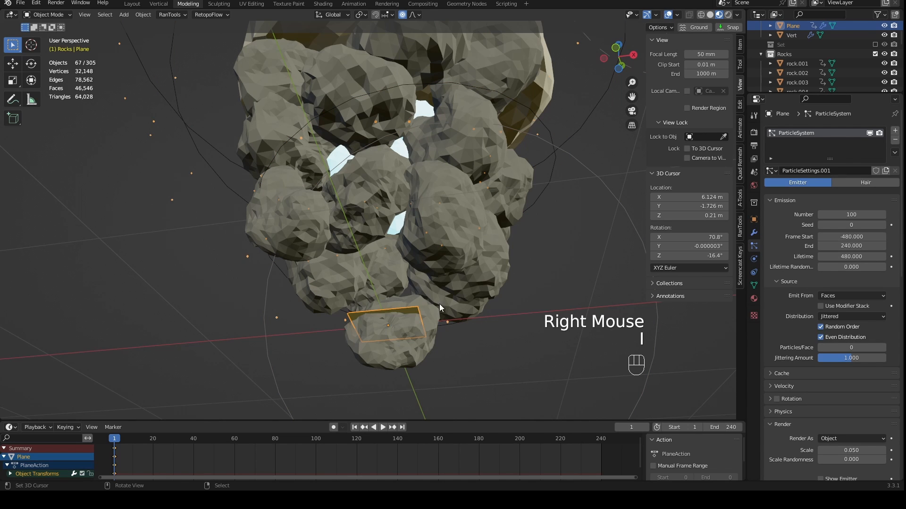
# - Select the lowest rock in front view and try lowering it along Z with the proportional size raised to 2.2 m
pyautogui.scroll(-3, 440, 304)
pyautogui.moveTo(442, 302); pyautogui.dragTo(433, 330, button='middle')
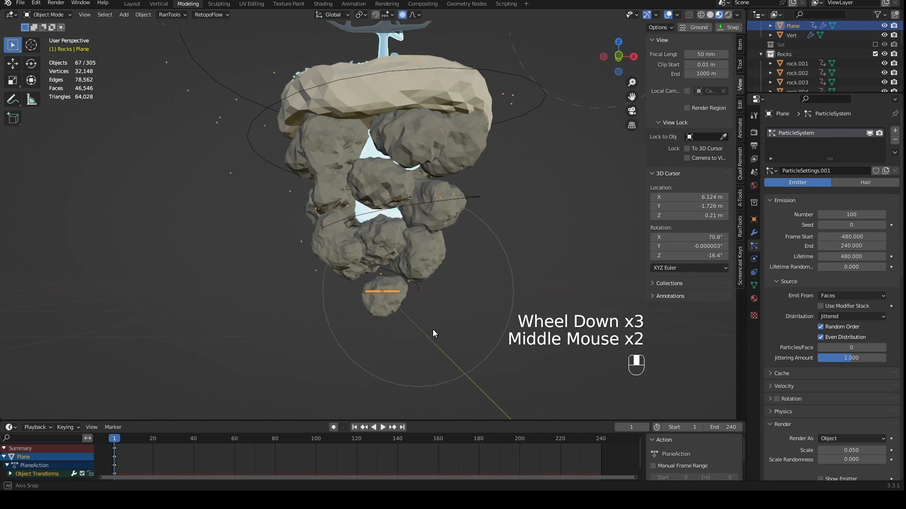
pyautogui.scroll(1, 433, 330)
pyautogui.press('KP_1')
pyautogui.rightClick(378, 314)
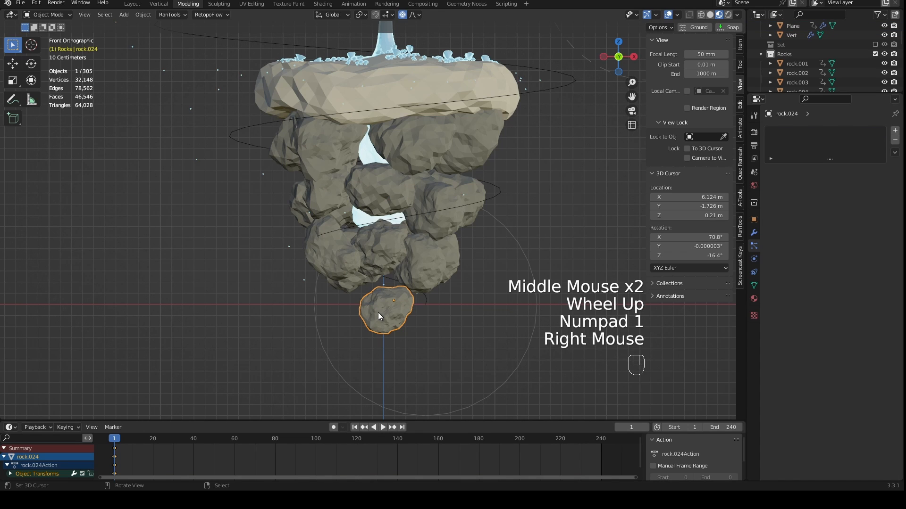
pyautogui.press('g')
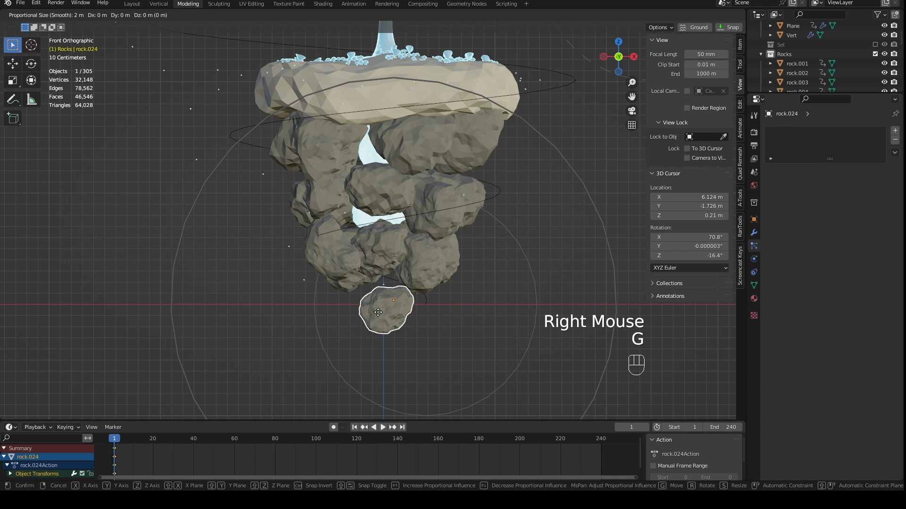
pyautogui.scroll(-1, 378, 312)
pyautogui.press('z')
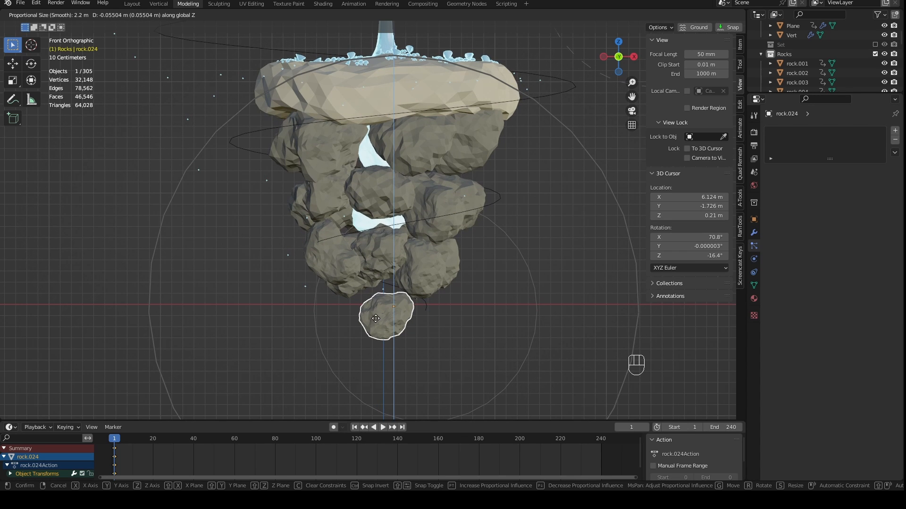
pyautogui.rightClick(376, 318)
# - At frame 120, lower the lowest rock about 0.038 m along Z with proportional editing
pyautogui.click(357, 443)
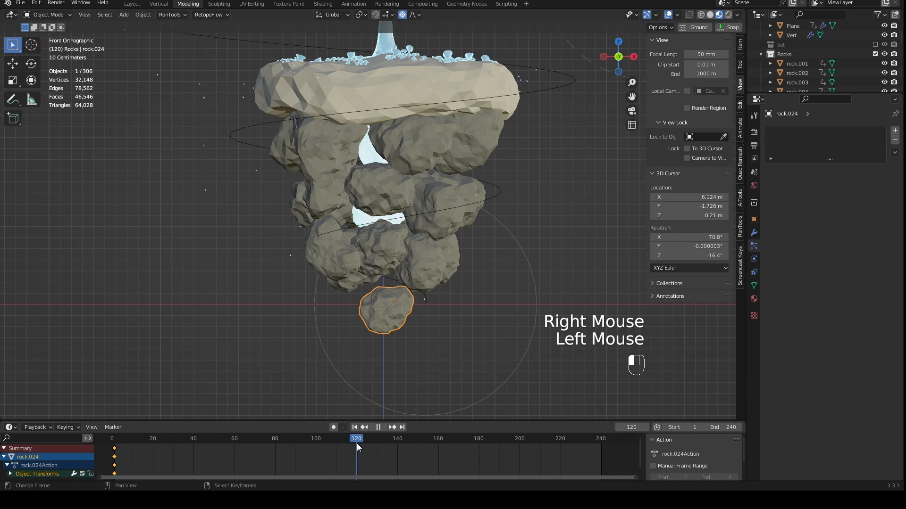
pyautogui.press('g')
pyautogui.press('z')
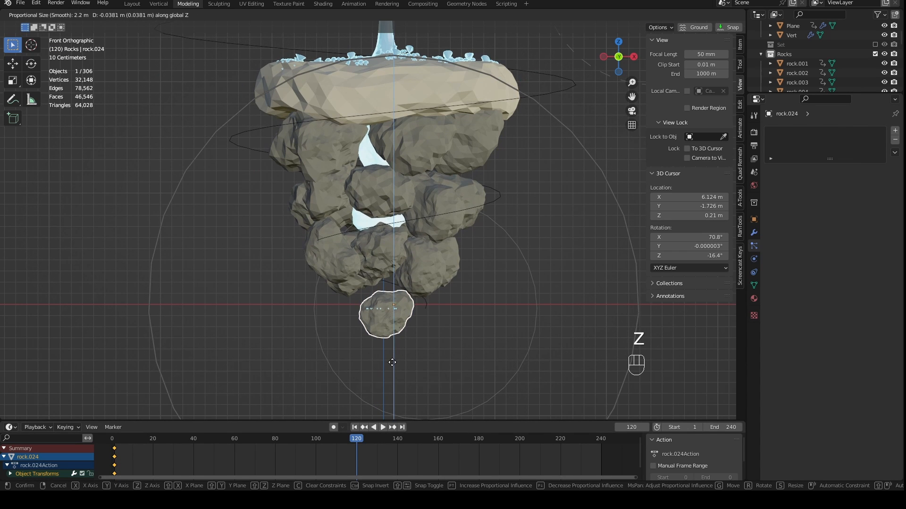
pyautogui.click(392, 363)
# - Select all objects in the Rocks collection and insert a Location & Rotation keyframe for them at frame 120
pyautogui.rightClick(789, 54)
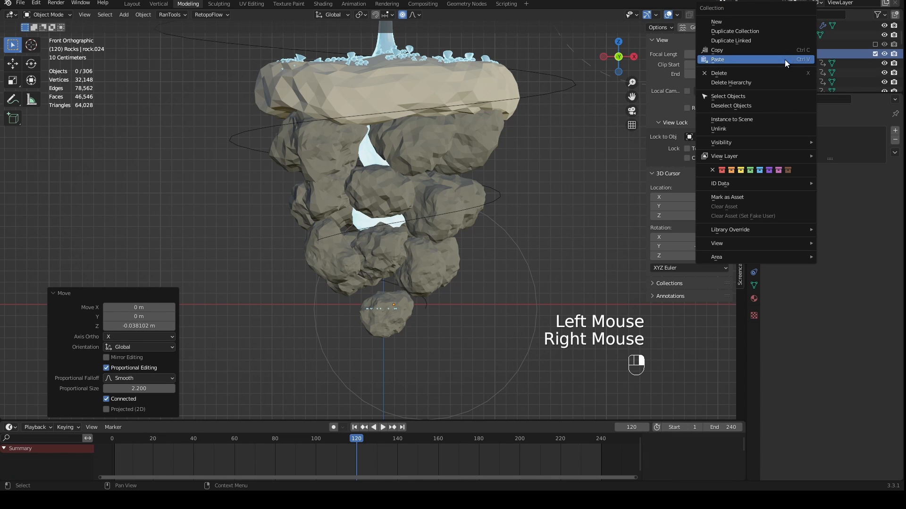
pyautogui.click(759, 96)
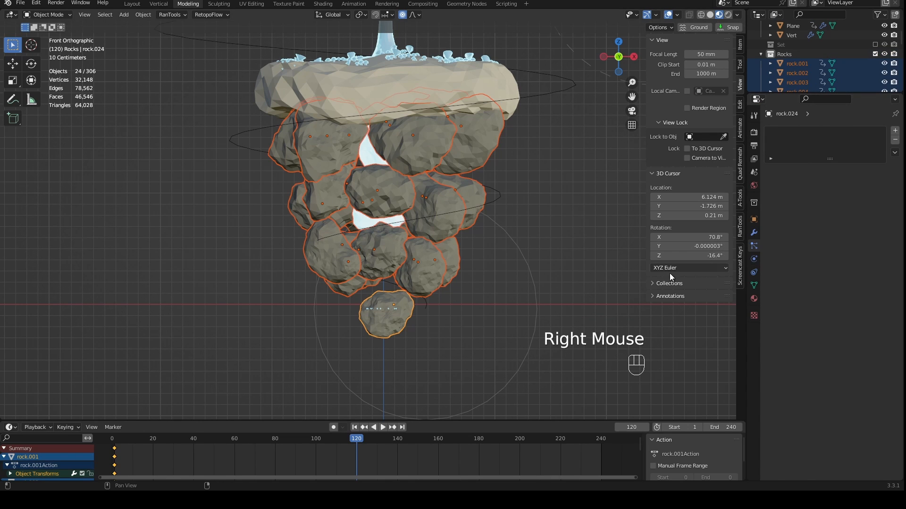
pyautogui.press('i')
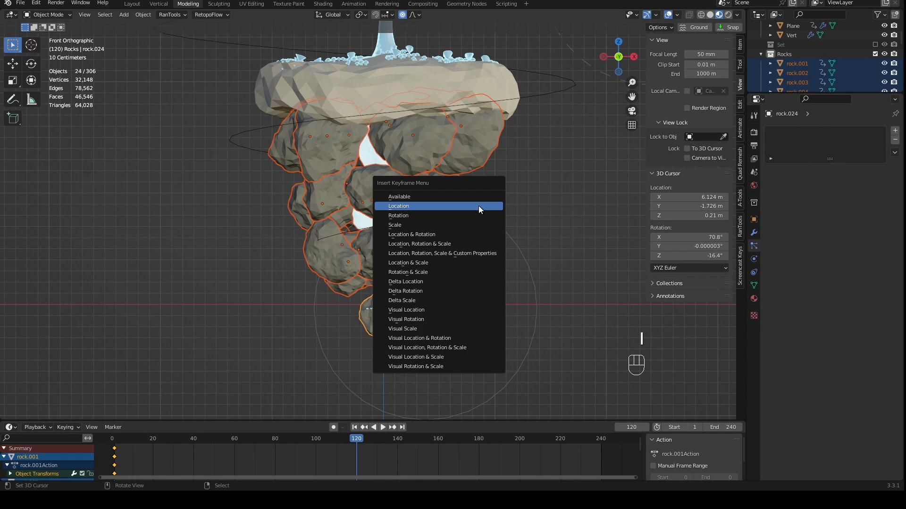
pyautogui.click(468, 232)
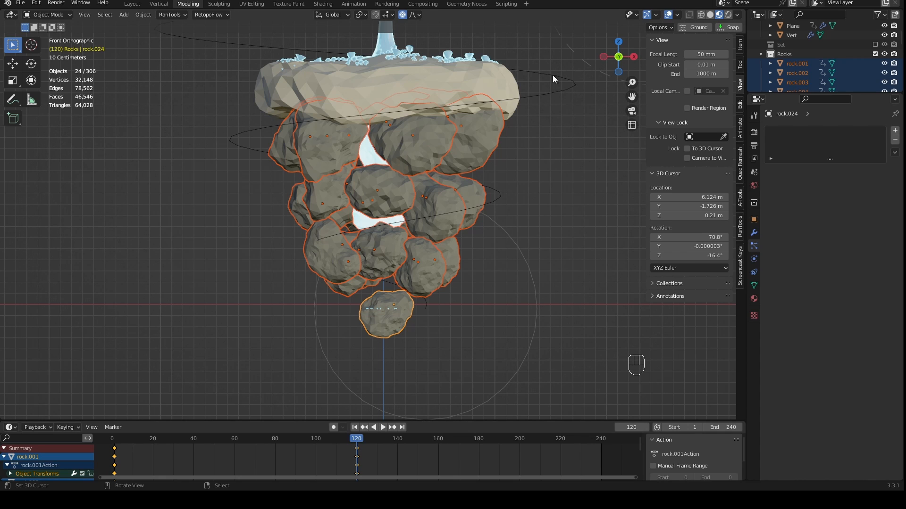
# - Set the transform pivot point to Individual Origins and try rotating the selected rocks with proportional editing
pyautogui.moveTo(357, 440)
pyautogui.mouseDown()
pyautogui.moveTo(118, 446)
pyautogui.moveTo(255, 447)
pyautogui.moveTo(208, 438)
pyautogui.moveTo(361, 455)
pyautogui.moveTo(339, 446)
pyautogui.moveTo(357, 444)
pyautogui.mouseUp()
pyautogui.click(364, 15)
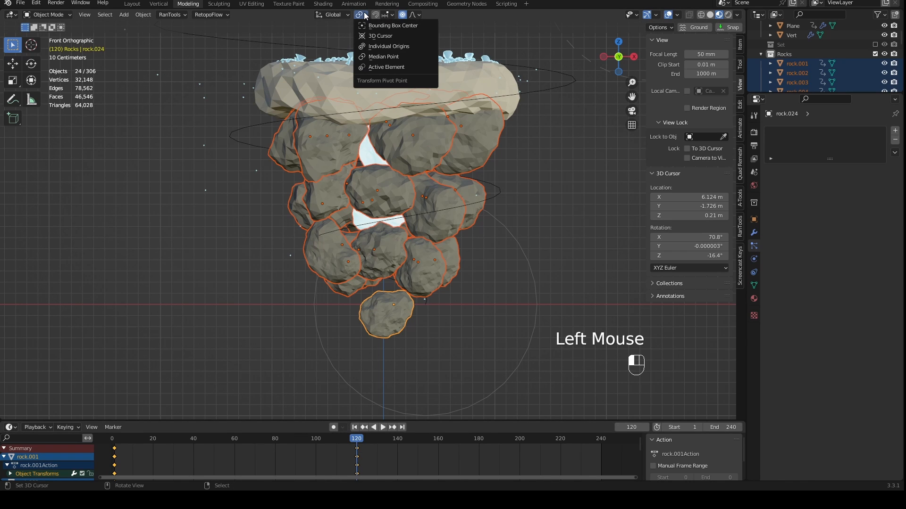
pyautogui.click(377, 45)
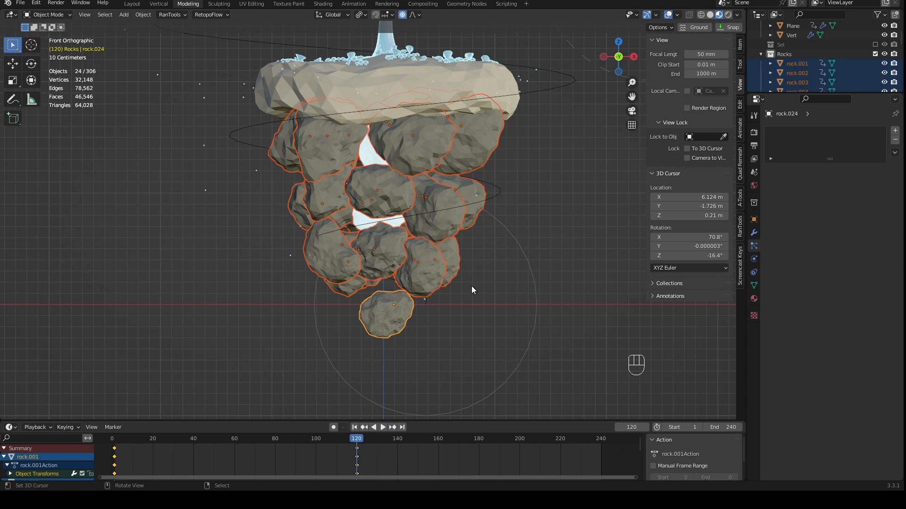
pyautogui.press('r')
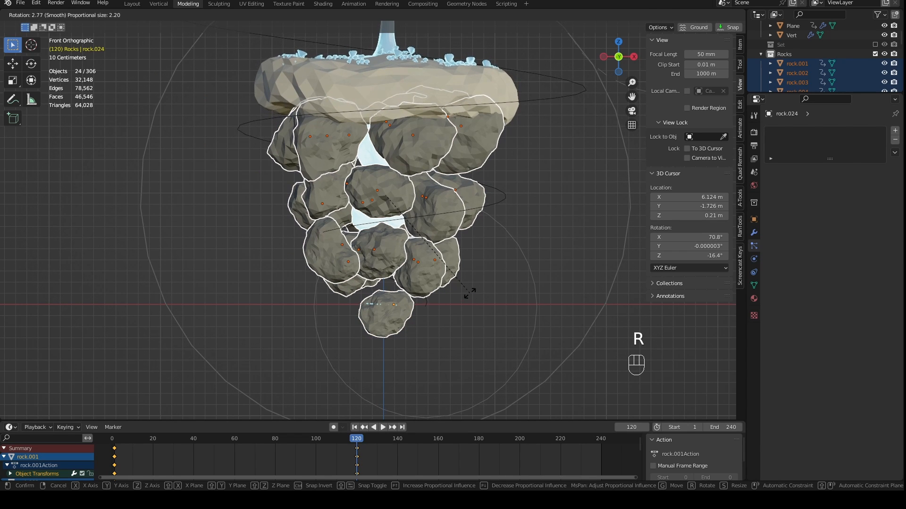
pyautogui.rightClick(469, 293)
# - Turn off proportional editing and rotate the selected rocks about 4.24° around their own origins
pyautogui.click(401, 15)
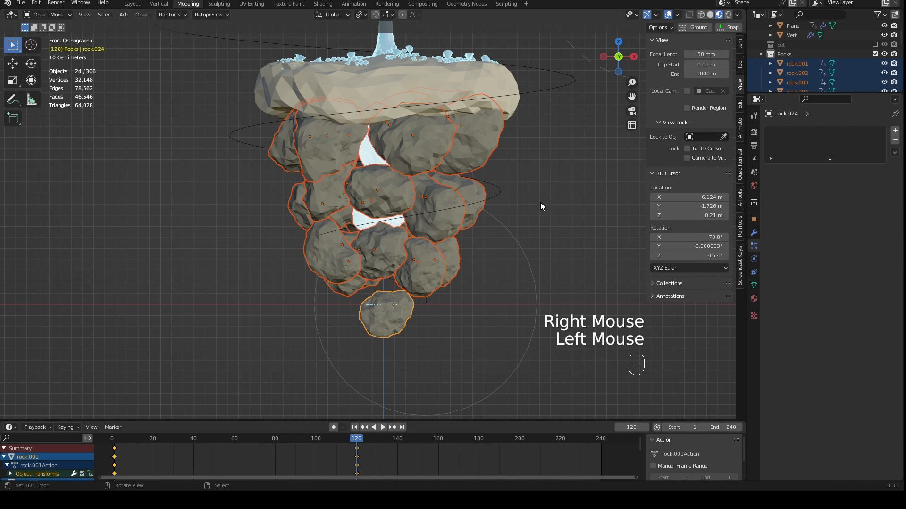
pyautogui.press('r')
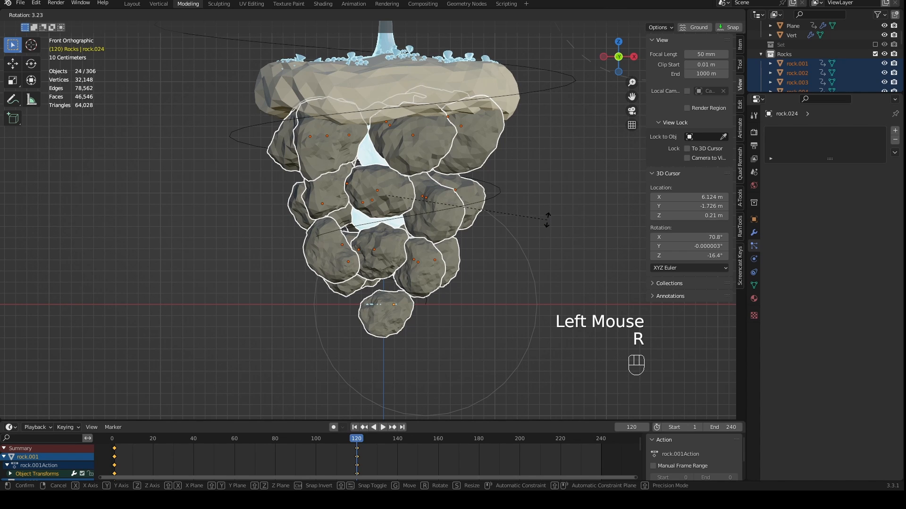
pyautogui.click(546, 224)
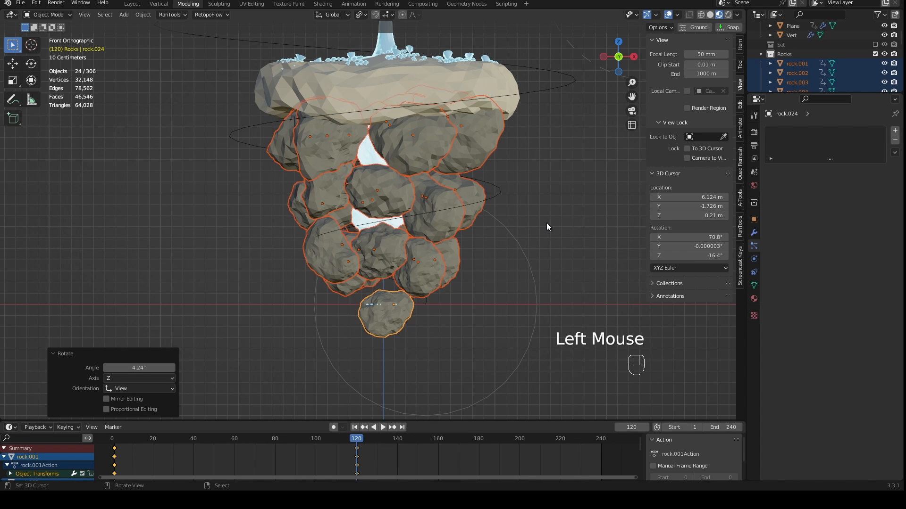
# - Insert a Location & Rotation keyframe for the rotated rocks at frame 120 and scrub the timeline to check the motion
pyautogui.press('i')
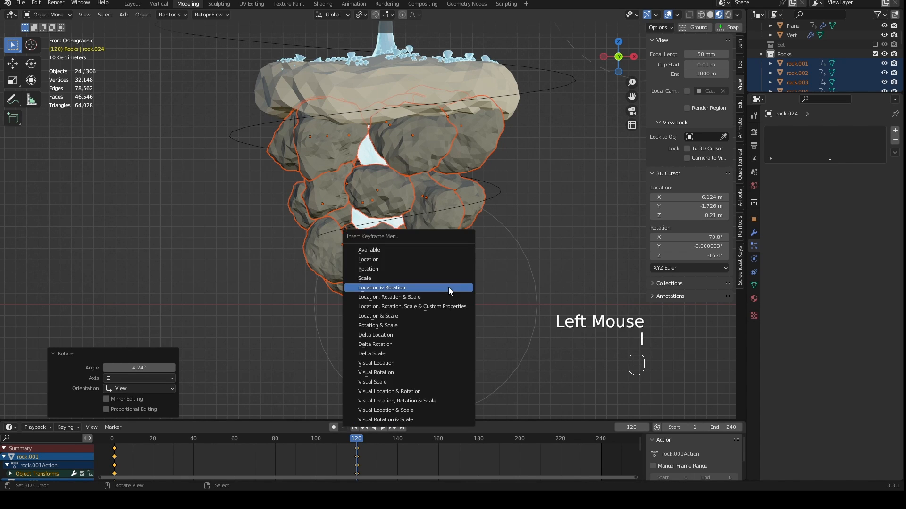
pyautogui.click(406, 286)
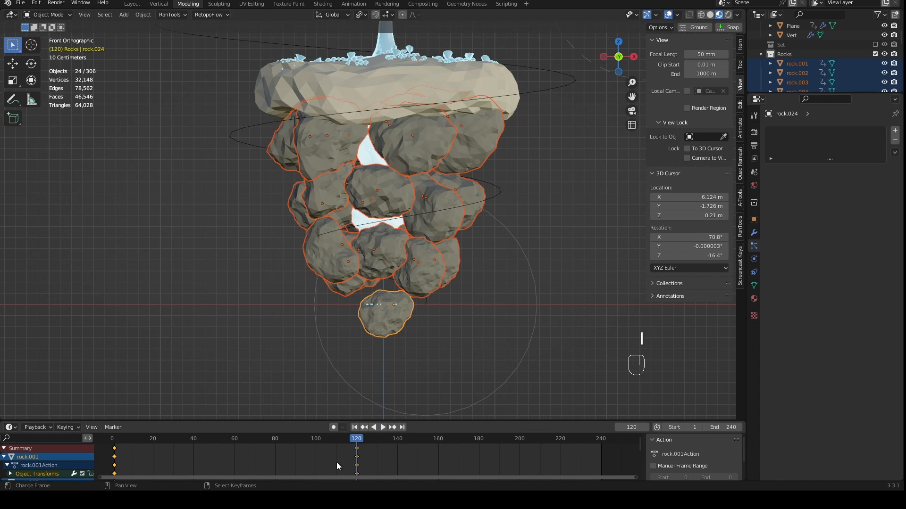
pyautogui.moveTo(352, 441); pyautogui.dragTo(367, 454)
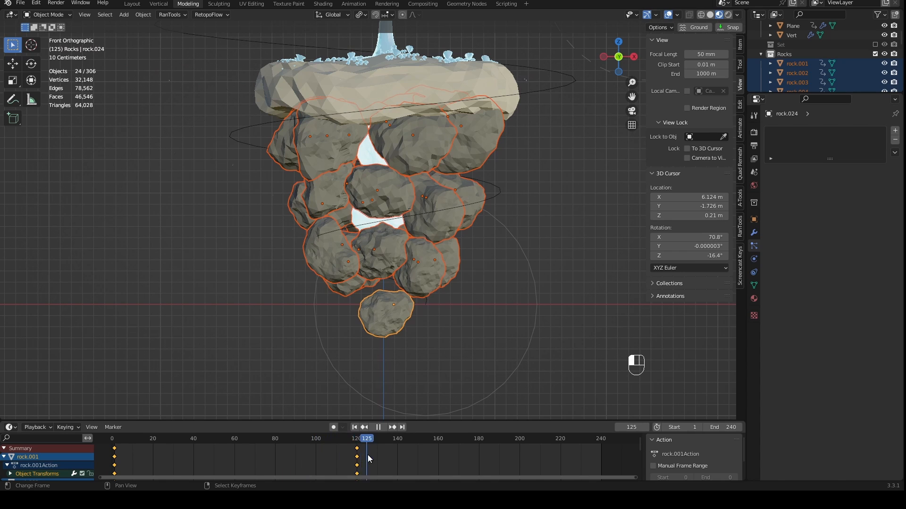
# - Duplicate the rocks' starting keyframes to frame 240 and play the animation to check the loop
pyautogui.rightClick(115, 448)
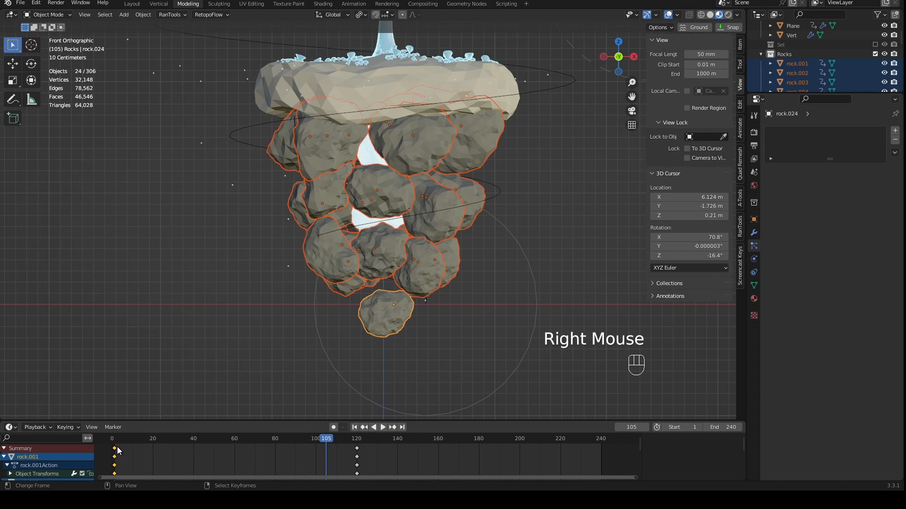
pyautogui.hotkey('shift', 'd')
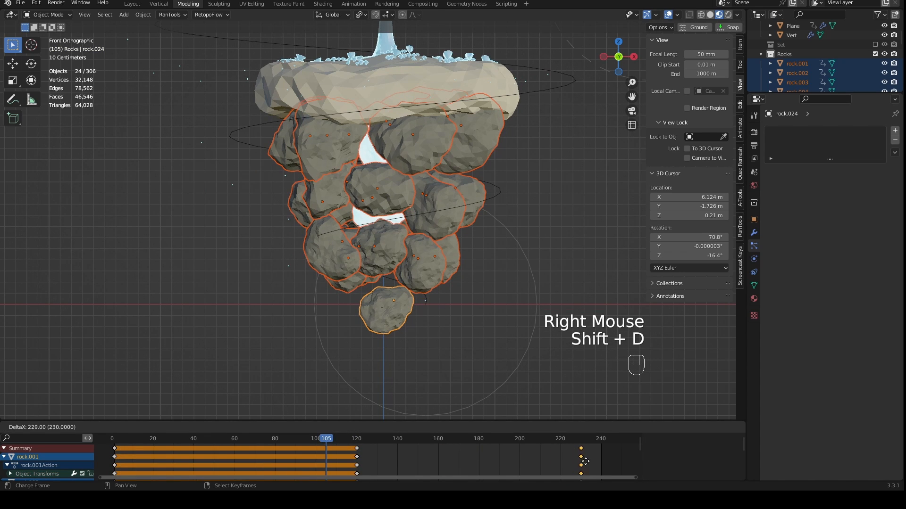
pyautogui.click(603, 459)
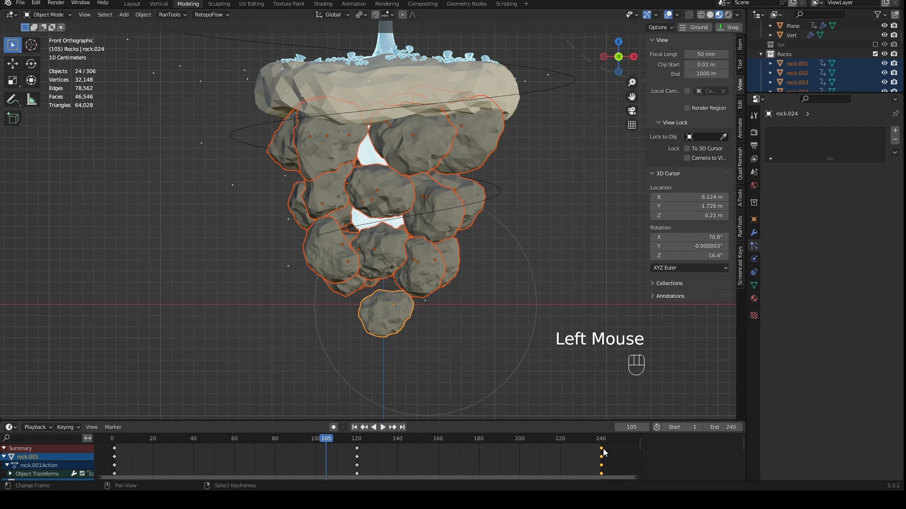
pyautogui.click(603, 449)
pyautogui.moveTo(555, 437); pyautogui.dragTo(114, 439)
pyautogui.press('space')
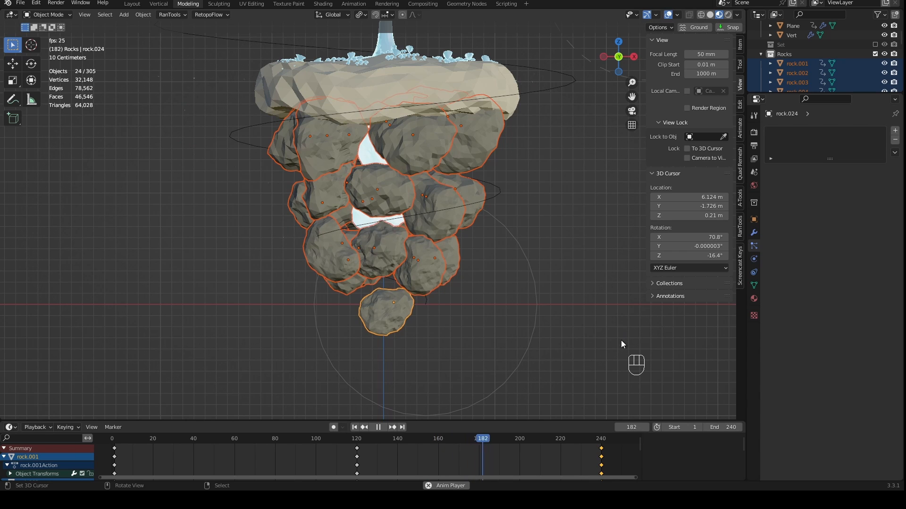
pyautogui.click(247, 441)
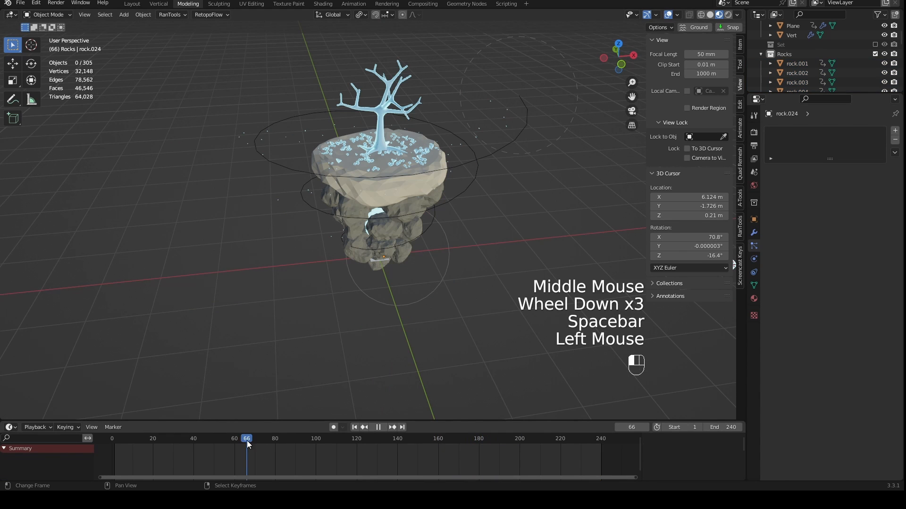
pyautogui.moveTo(247, 441); pyautogui.dragTo(111, 451)
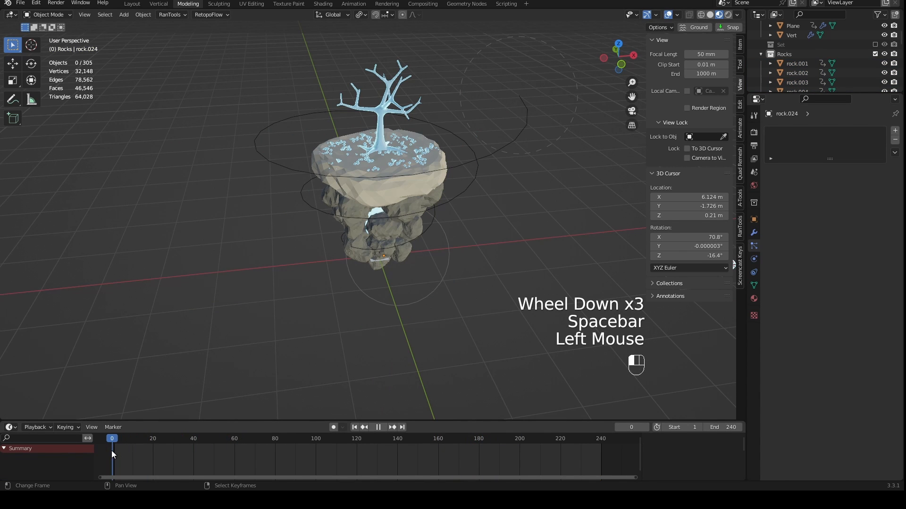
# - Reset the 3D cursor to the world origin and add a mesh plane there
pyautogui.press('KP_0')
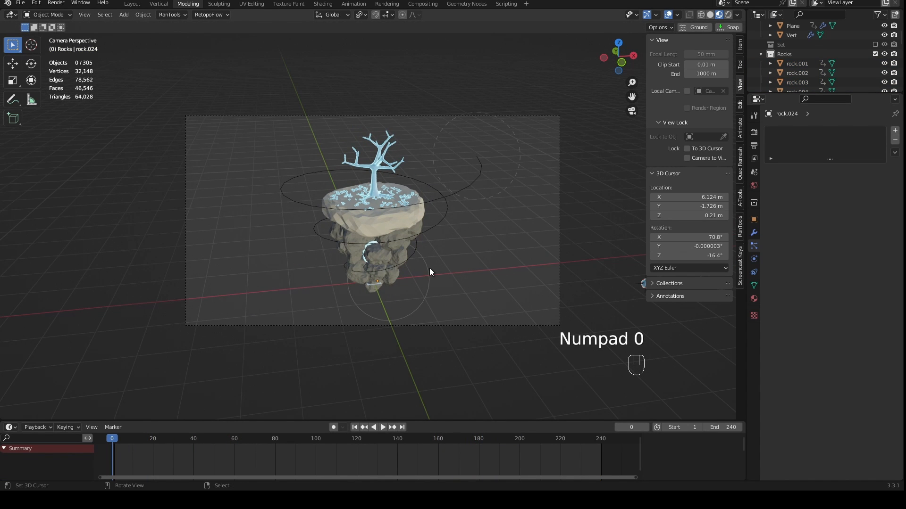
pyautogui.hotkey('shift', 'c')
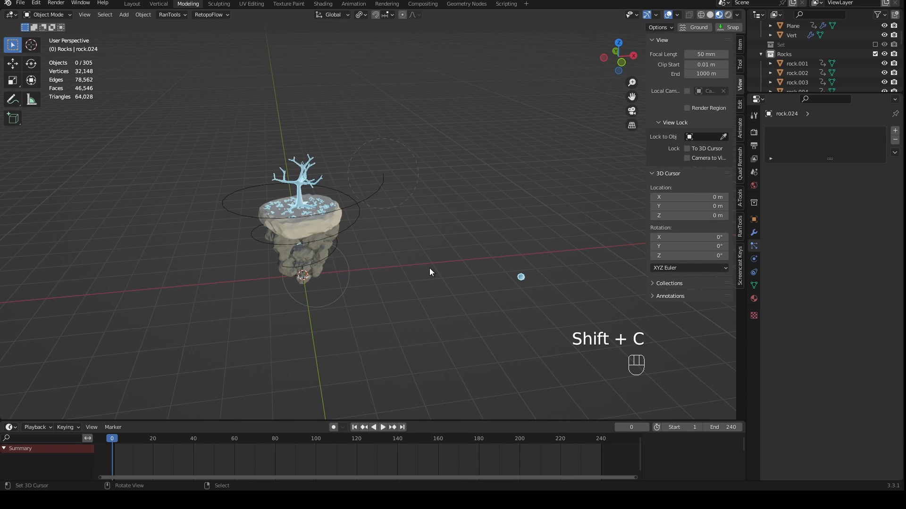
pyautogui.moveTo(422, 275); pyautogui.dragTo(491, 304, button='middle')
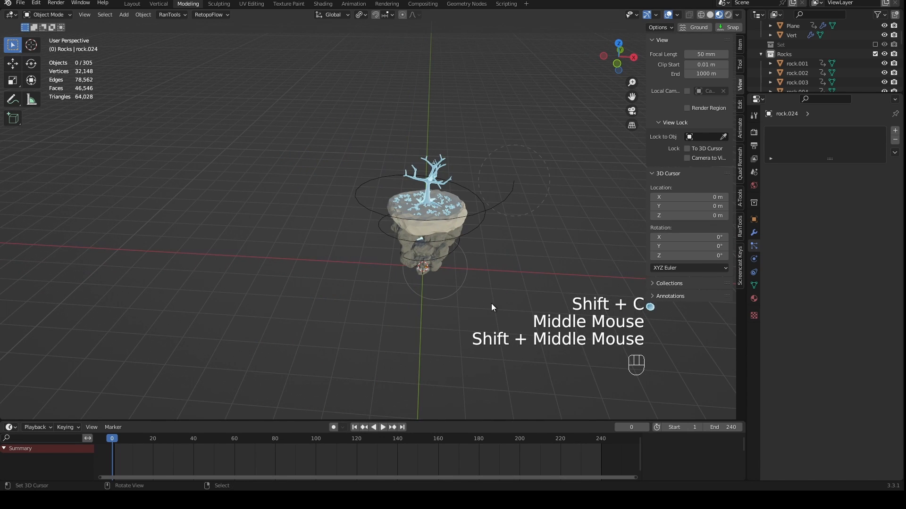
pyautogui.hotkey('shift', 'a')
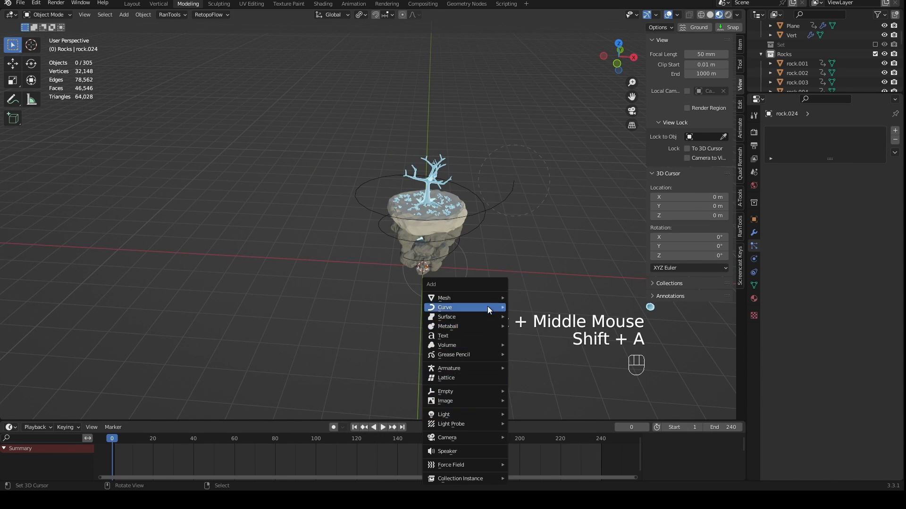
pyautogui.moveTo(483, 295)
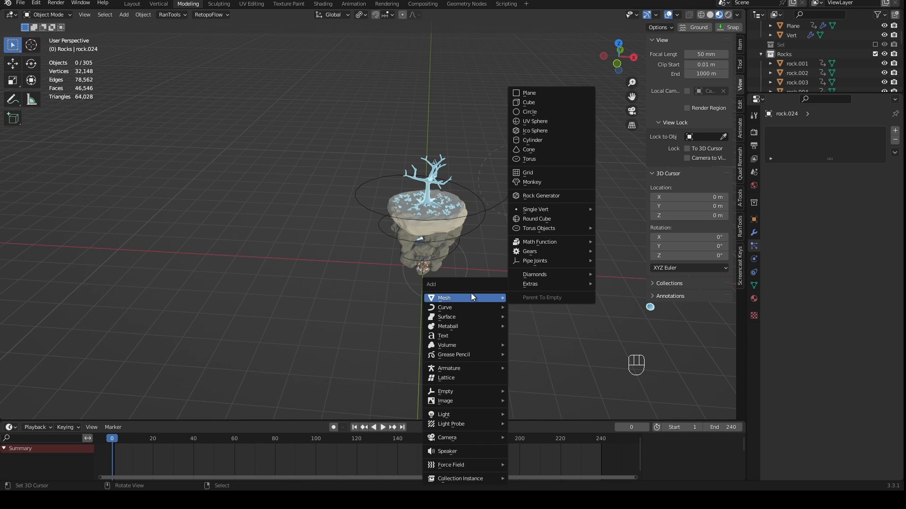
pyautogui.click(551, 94)
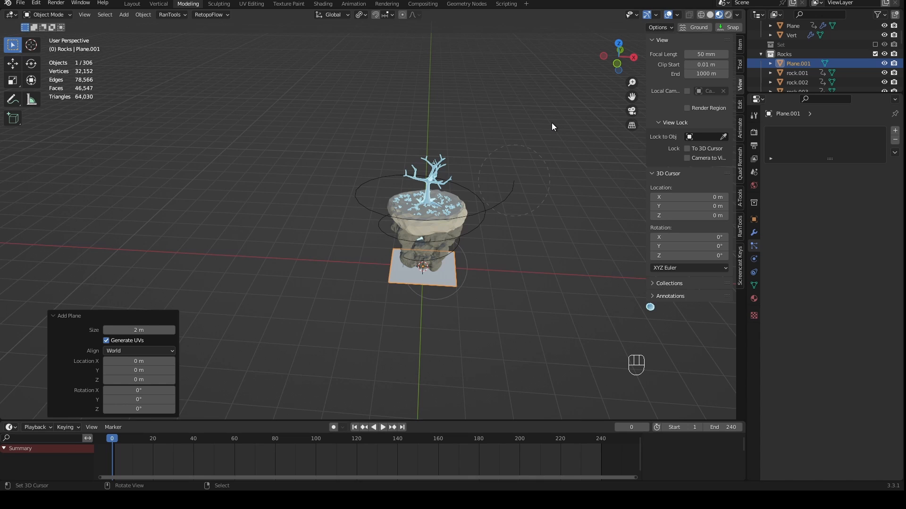
# - Scale the plane by a factor of 20 and lower it 1 m along Z beneath the island
pyautogui.write('s')
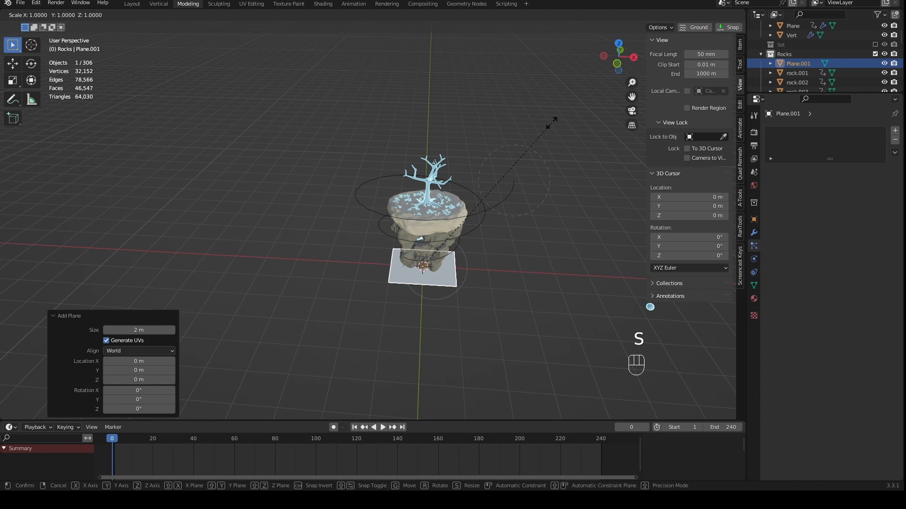
pyautogui.write('20')
pyautogui.press('KP_Enter')
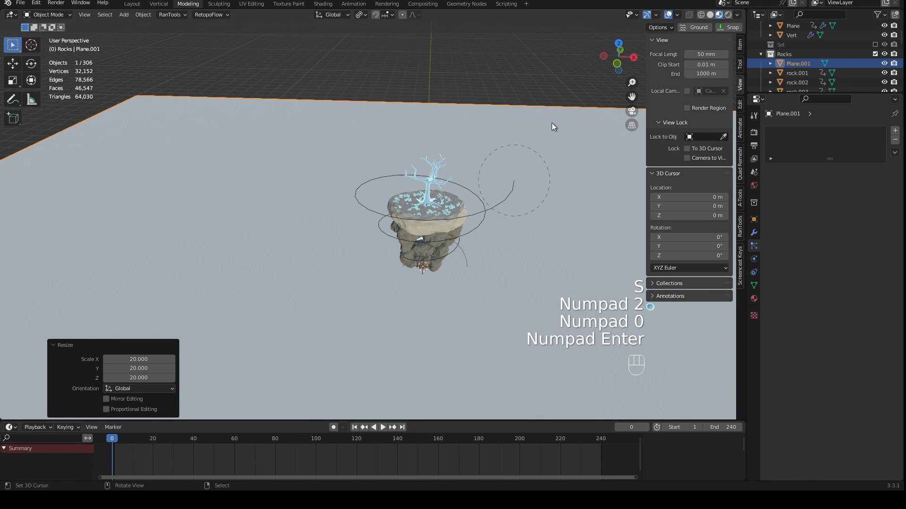
pyautogui.press('KP_1')
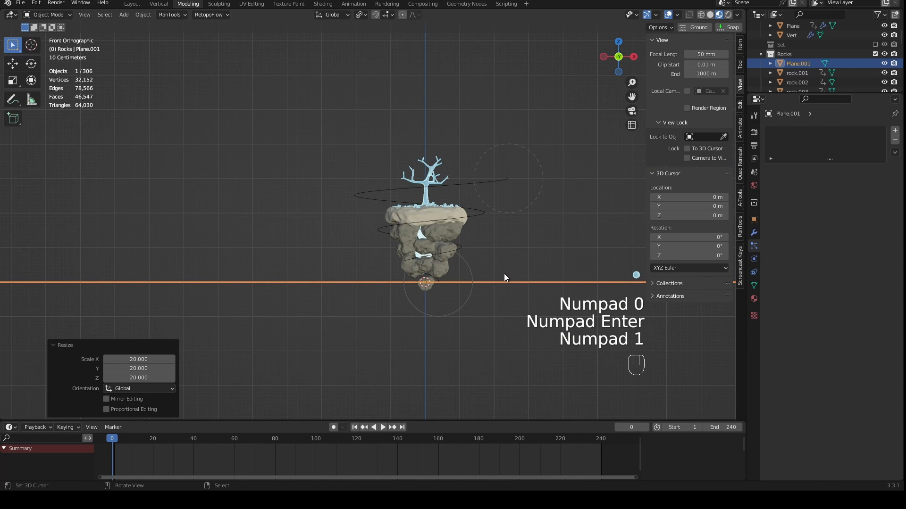
pyautogui.press('g')
pyautogui.press('z')
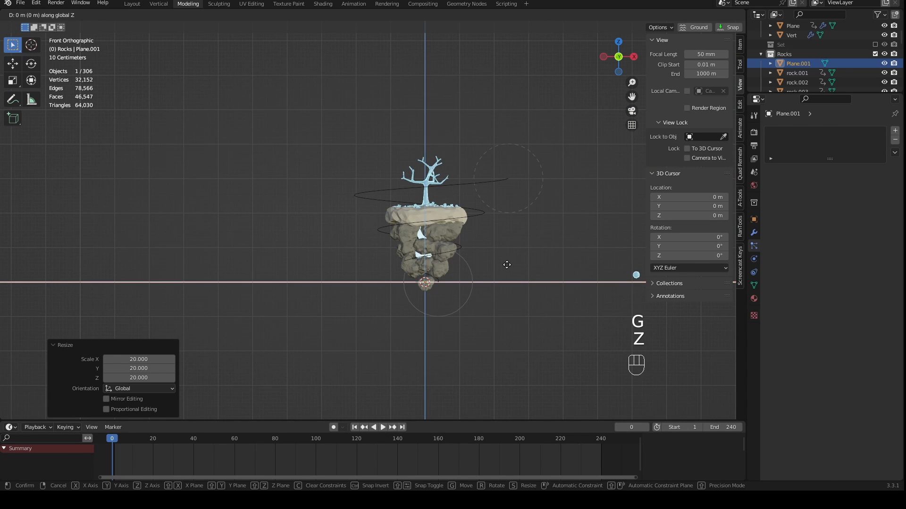
pyautogui.keyDown('ctrl'); pyautogui.click(510, 301); pyautogui.keyUp('ctrl')
# - Extrude the plane's edge behind the island upward about 16.2 m along Z to form a back wall
pyautogui.press('KP_7')
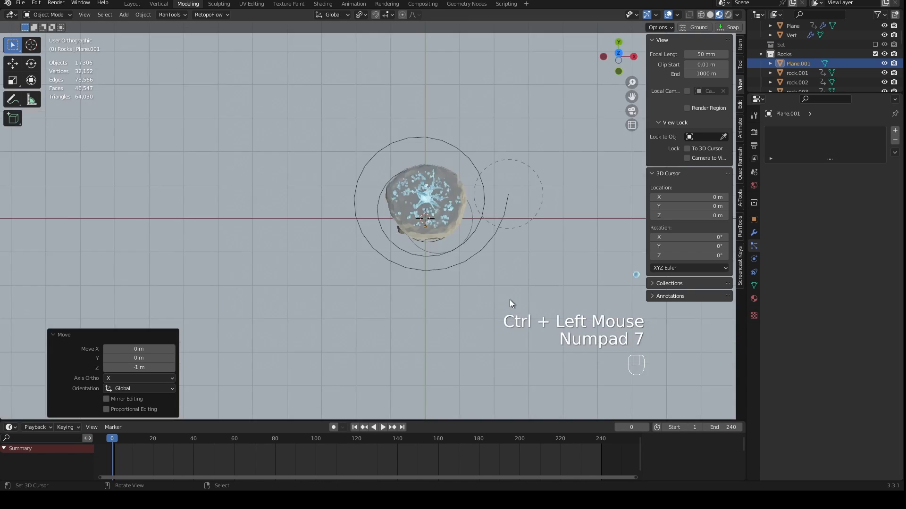
pyautogui.scroll(-3, 510, 299)
pyautogui.press('Tab')
pyautogui.moveTo(510, 299); pyautogui.dragTo(489, 135, button='middle')
pyautogui.press('2')
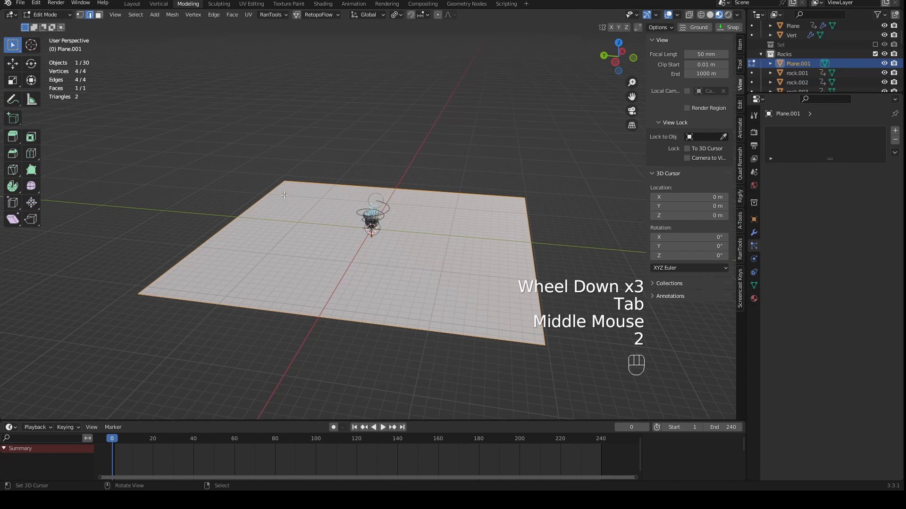
pyautogui.rightClick(245, 209)
pyautogui.moveTo(245, 209)
pyautogui.mouseDown(button='middle')
pyautogui.moveTo(252, 220)
pyautogui.moveTo(244, 212)
pyautogui.mouseUp(button='middle')
pyautogui.press('KP_0')
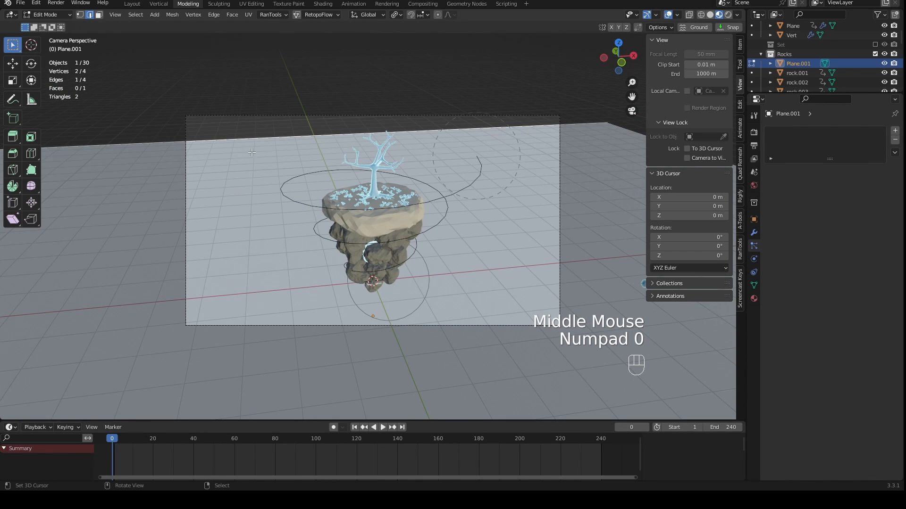
pyautogui.press('e')
pyautogui.press('z')
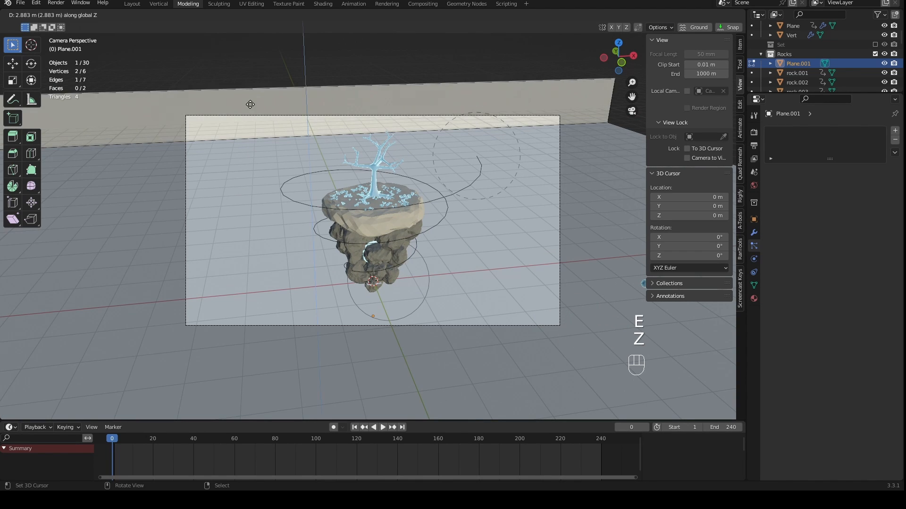
pyautogui.click(187, 220)
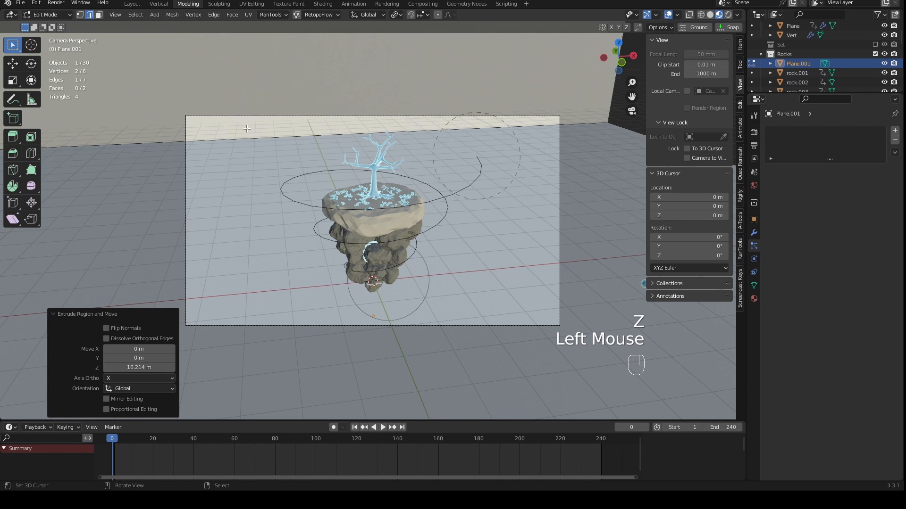
# - Bevel the edge where the floor meets the back wall with 21 segments to form a wide curve
pyautogui.rightClick(249, 136)
pyautogui.press('ctrl')
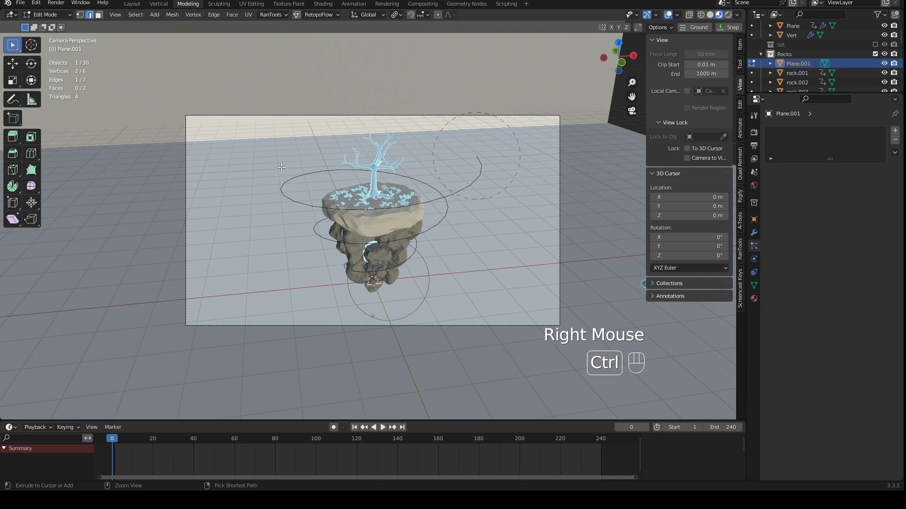
pyautogui.hotkey('ctrl', 'b')
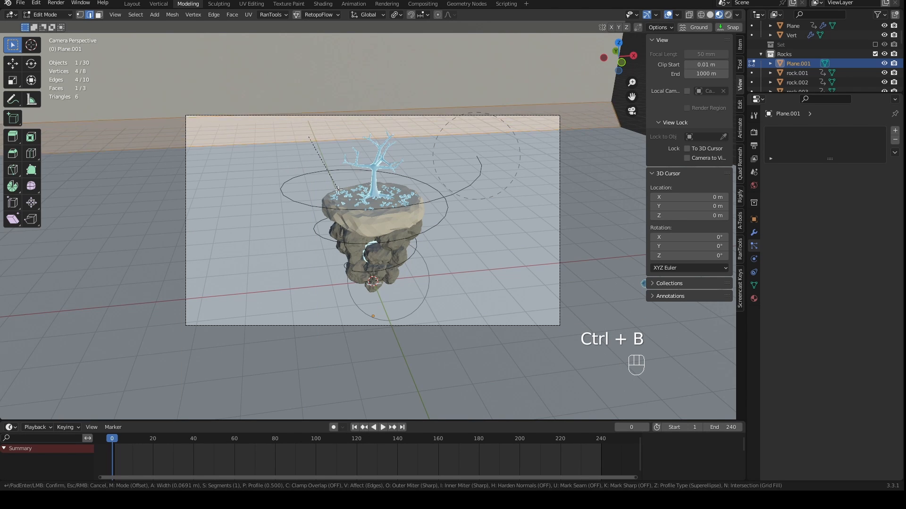
pyautogui.scroll(9, 406, 288)
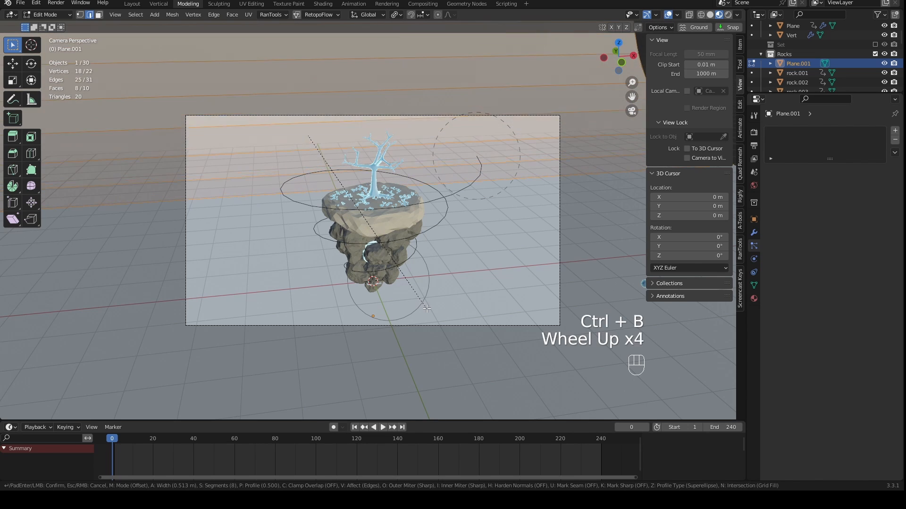
pyautogui.scroll(2, 430, 305)
pyautogui.scroll(-1, 432, 305)
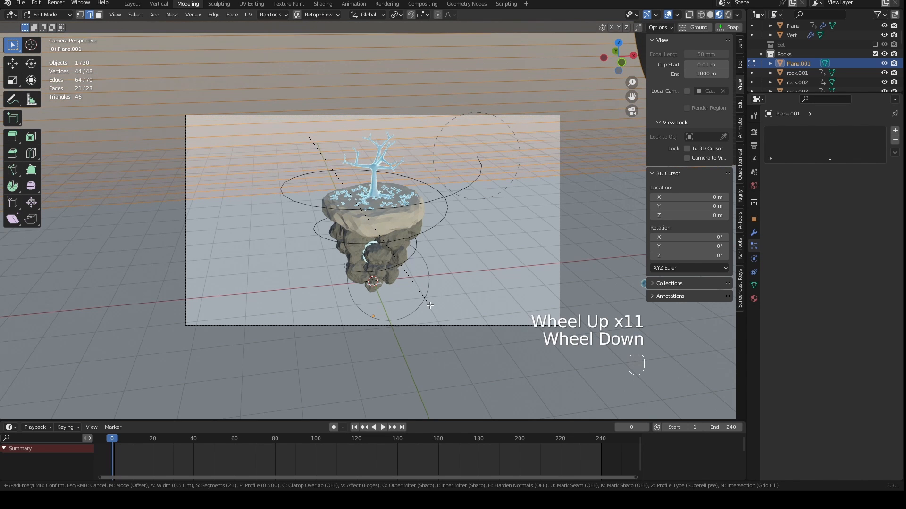
pyautogui.click(433, 303)
pyautogui.moveTo(432, 303); pyautogui.dragTo(449, 270, button='middle')
pyautogui.scroll(-2, 439, 287)
pyautogui.keyDown('shift'); pyautogui.moveTo(448, 270); pyautogui.dragTo(500, 297, button='middle'); pyautogui.keyUp('shift')
pyautogui.moveTo(501, 298)
pyautogui.mouseDown(button='middle')
pyautogui.moveTo(471, 302)
pyautogui.moveTo(499, 299)
pyautogui.mouseUp(button='middle')
pyautogui.moveTo(206, 270); pyautogui.dragTo(432, 278, button='middle')
pyautogui.scroll(-3, 472, 278)
# - Leave mesh editing and apply smooth shading to the curved backdrop, checking it through the camera
pyautogui.press('Tab')
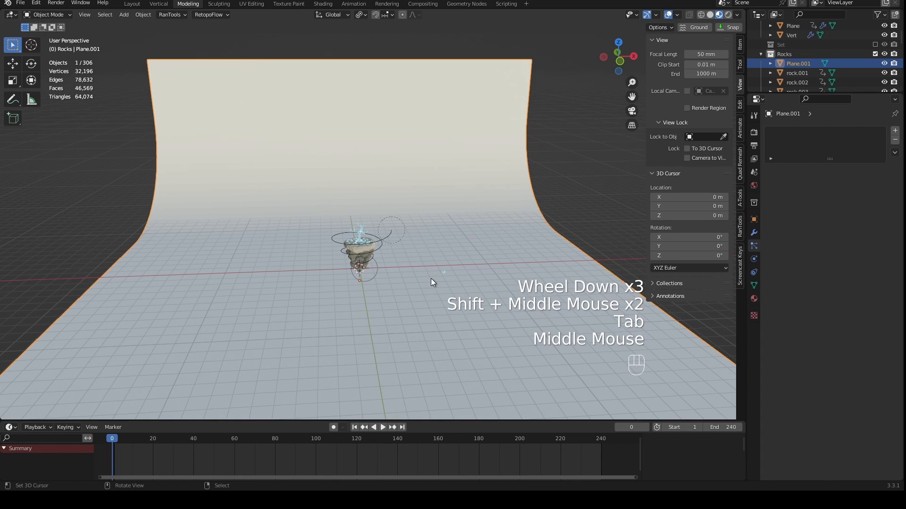
pyautogui.press('w')
pyautogui.click(419, 260)
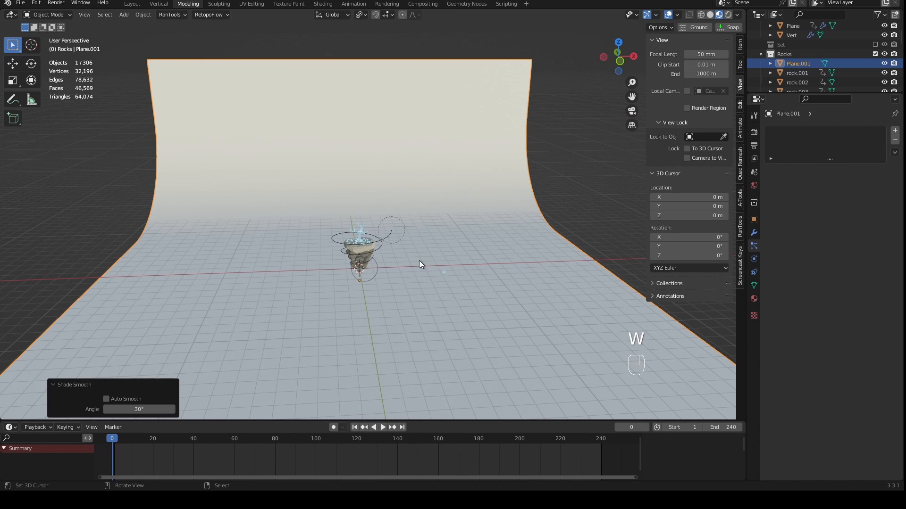
pyautogui.press('KP_0')
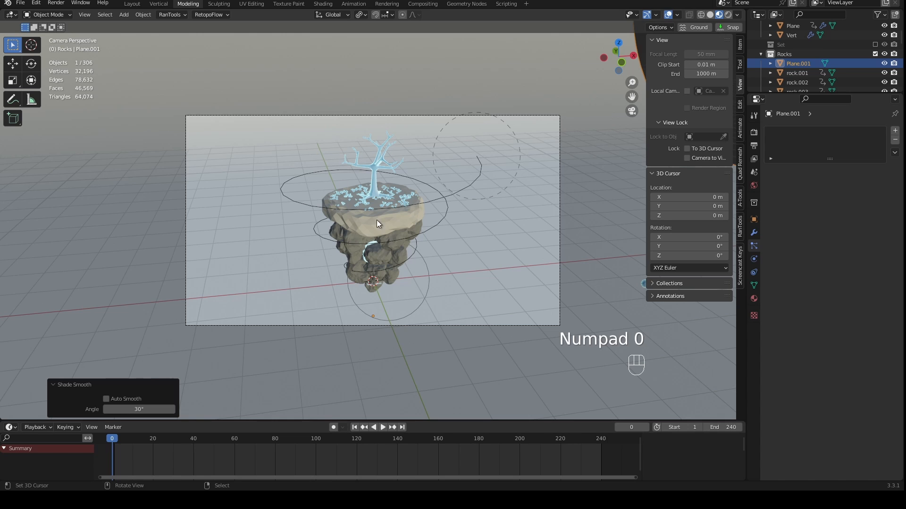
# - Move the backdrop about -10.19 m along Y so its curved wall sits closer behind the island
pyautogui.scroll(-2, 449, 276)
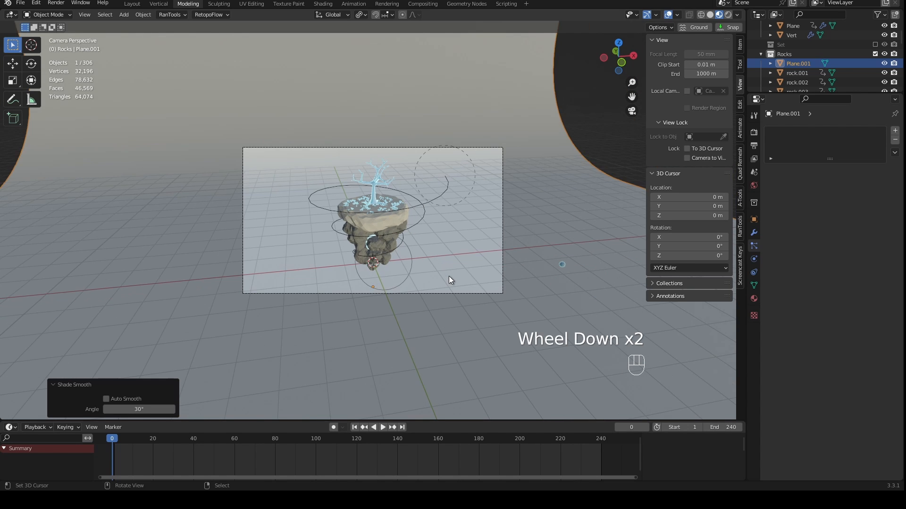
pyautogui.scroll(-2, 448, 279)
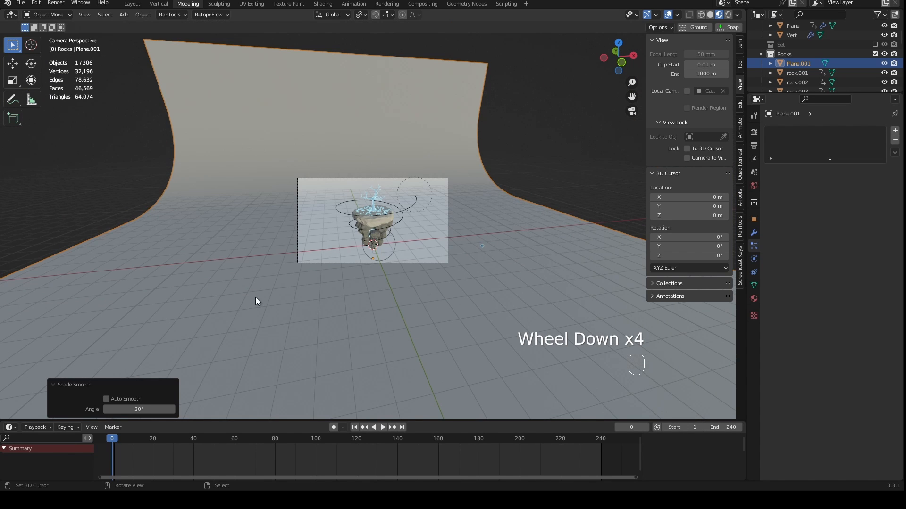
pyautogui.moveTo(255, 301); pyautogui.dragTo(367, 290, button='middle')
pyautogui.scroll(1, 323, 307)
pyautogui.scroll(-1, 324, 307)
pyautogui.press('g')
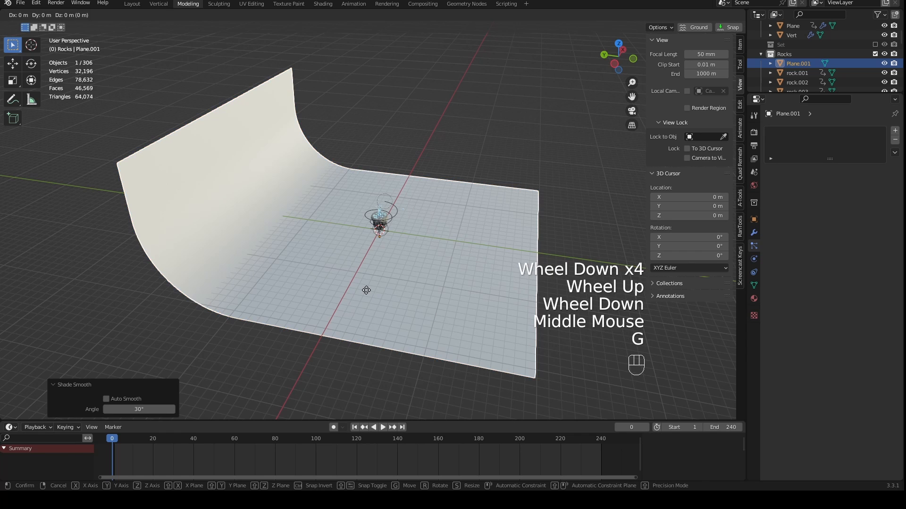
pyautogui.press('y')
pyautogui.click(442, 299)
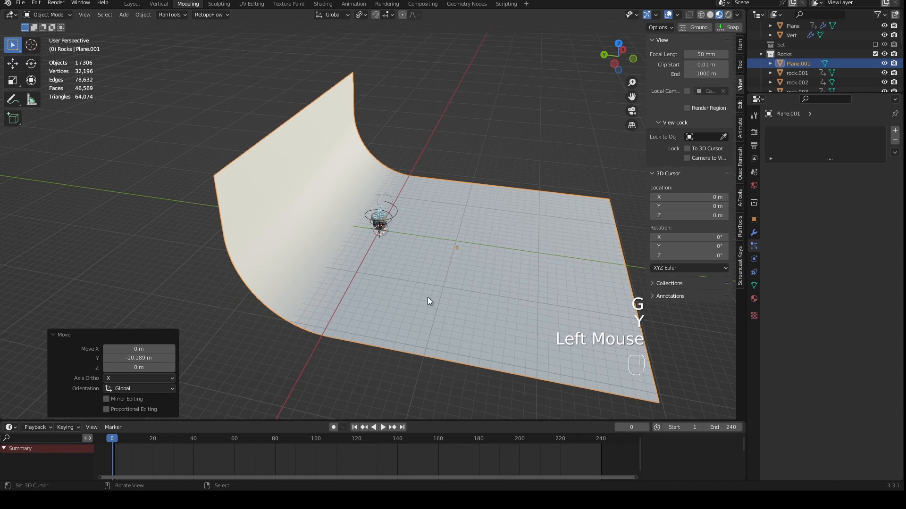
pyautogui.press('KP_0')
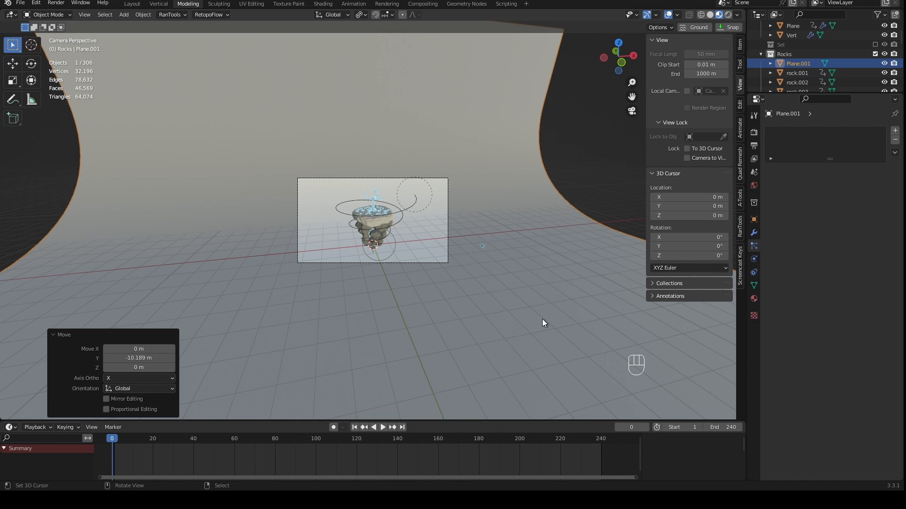
# - Create a new material named Backdrop for the curved plane and show the camera view in rendered shading
pyautogui.click(817, 173)
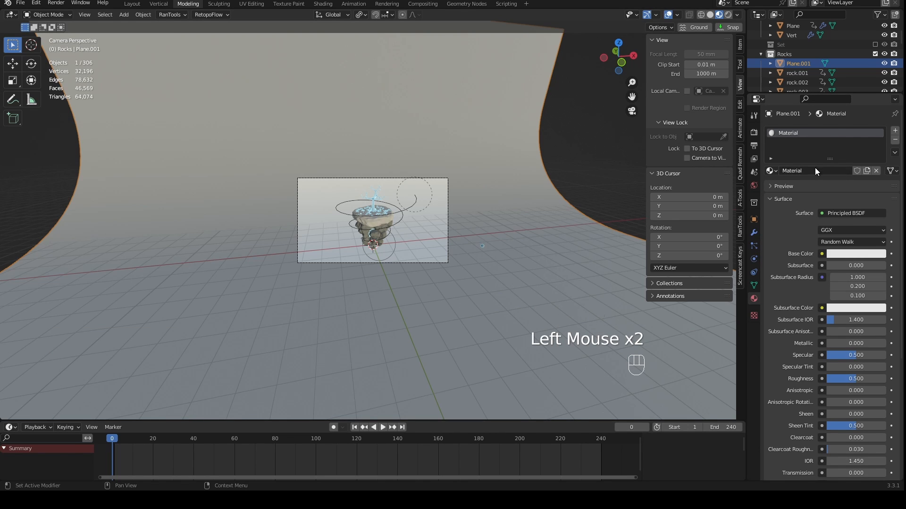
pyautogui.click(813, 170)
pyautogui.write('Backdrop')
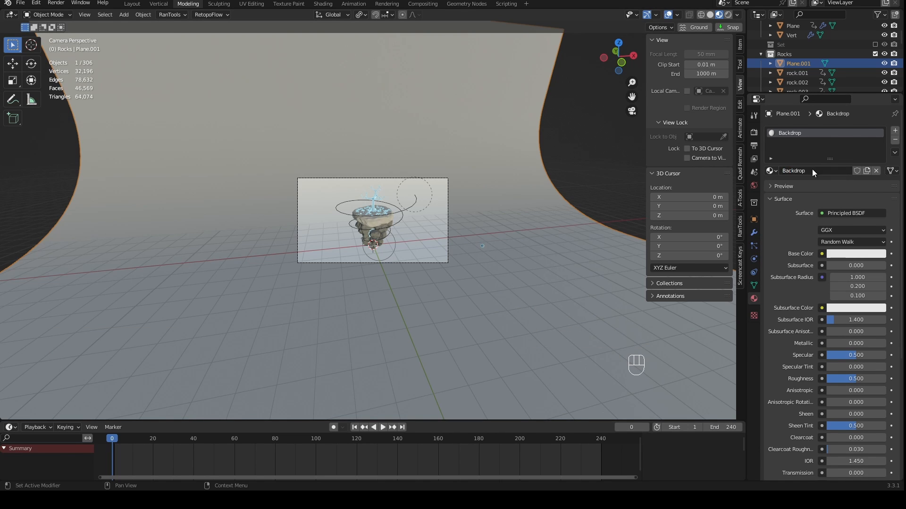
pyautogui.press('Return')
pyautogui.scroll(4, 537, 231)
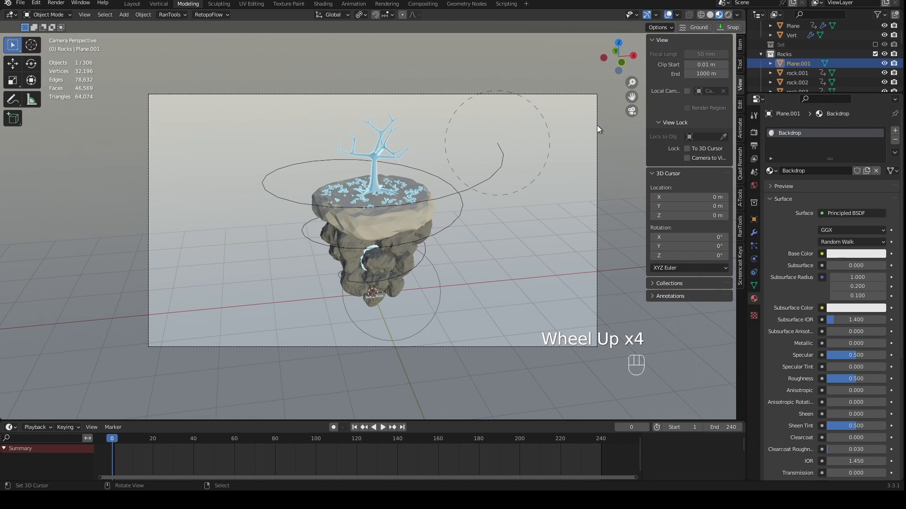
pyautogui.click(728, 16)
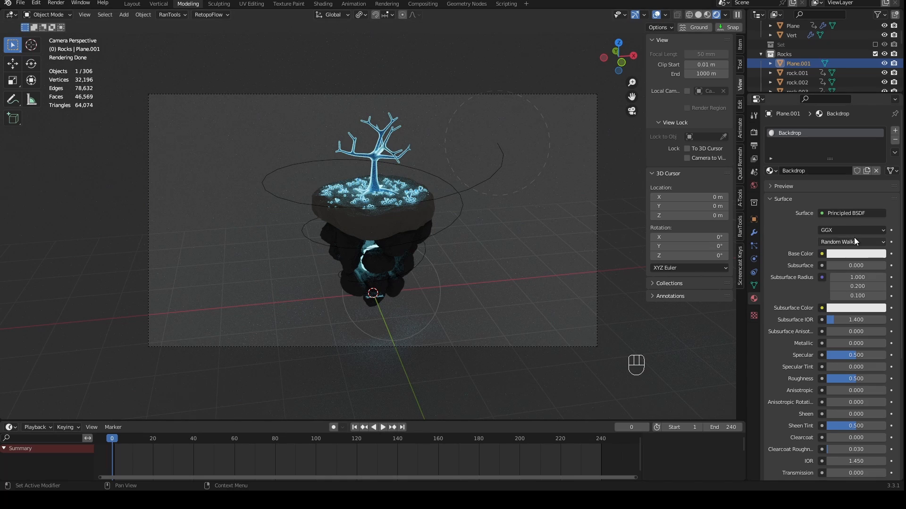
# - Set the Backdrop material's specular to 0 and roughness to 1, and darken its base color to a mid grey
pyautogui.moveTo(849, 354); pyautogui.dragTo(803, 354)
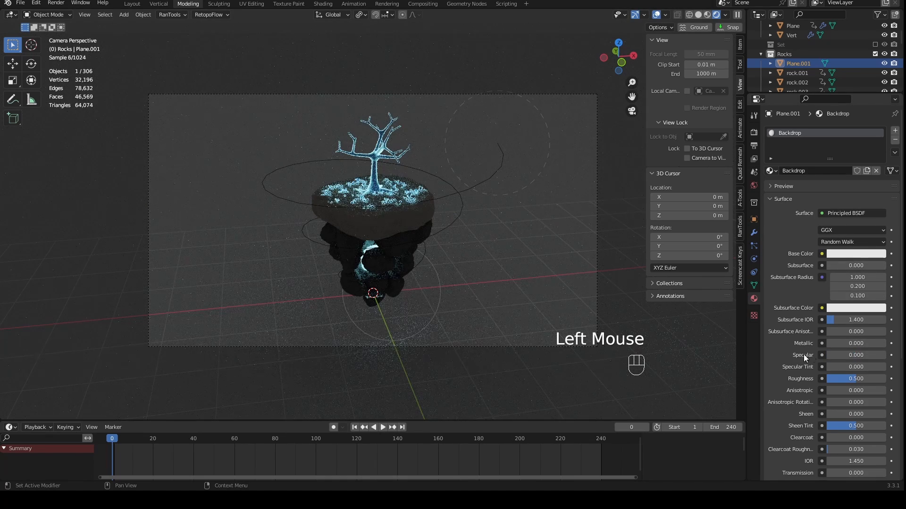
pyautogui.moveTo(848, 382); pyautogui.dragTo(876, 376)
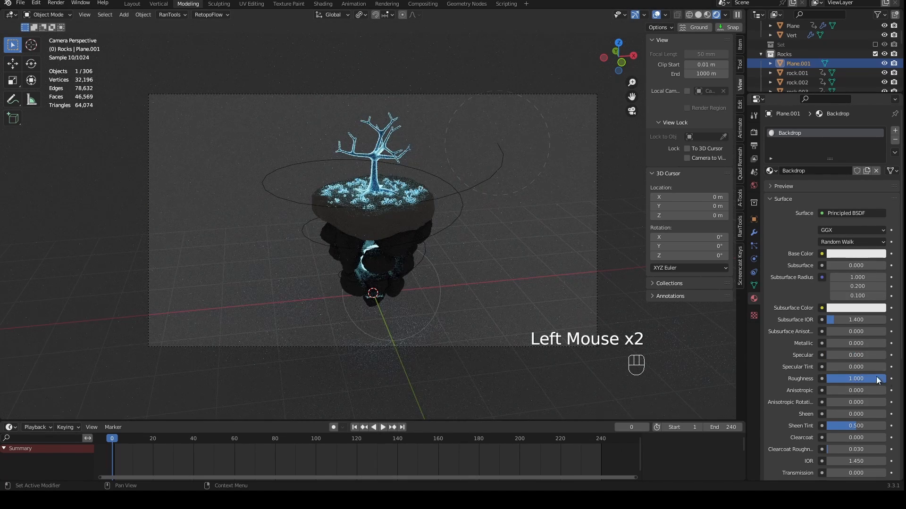
pyautogui.click(851, 253)
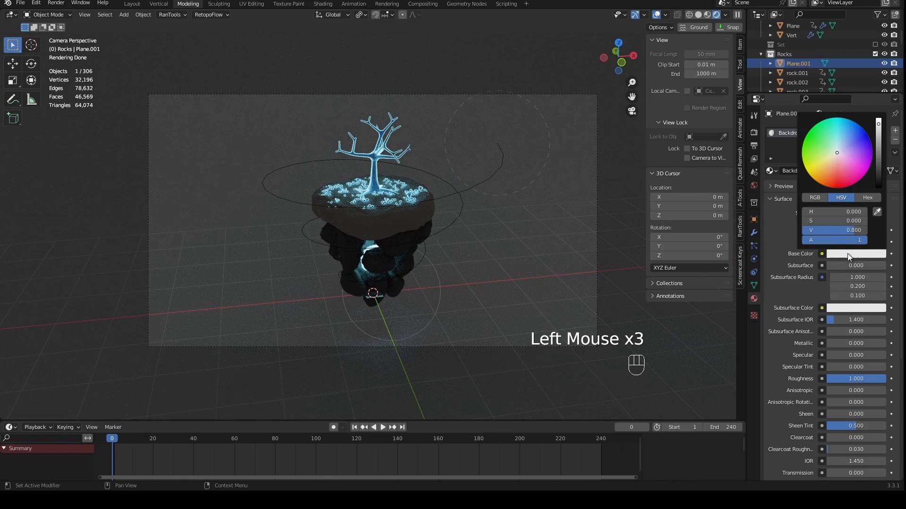
pyautogui.click(832, 162)
pyautogui.moveTo(831, 162)
pyautogui.mouseDown()
pyautogui.moveTo(829, 177)
pyautogui.moveTo(840, 152)
pyautogui.moveTo(878, 139)
pyautogui.moveTo(878, 158)
pyautogui.mouseUp()
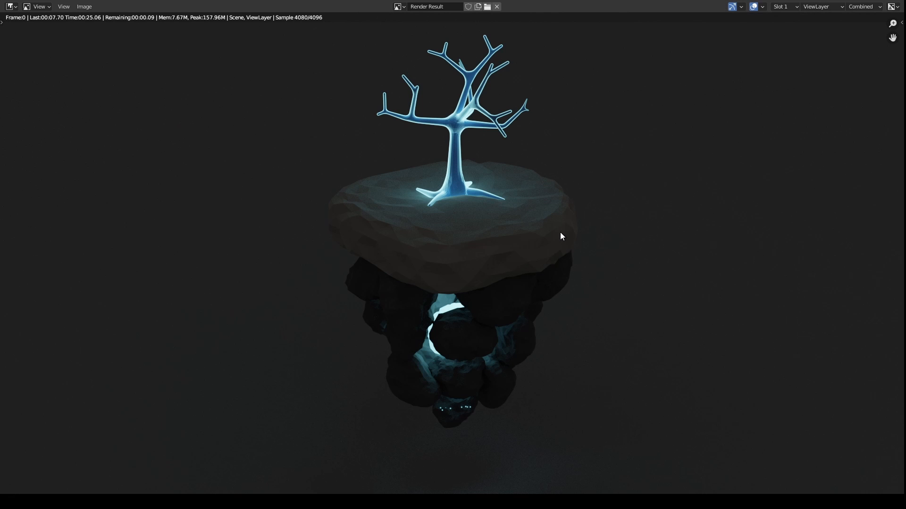
# - Render the current frame, look over the whole island in the result, and return to the scene
pyautogui.scroll(3, 560, 236)
pyautogui.scroll(-3, 550, 236)
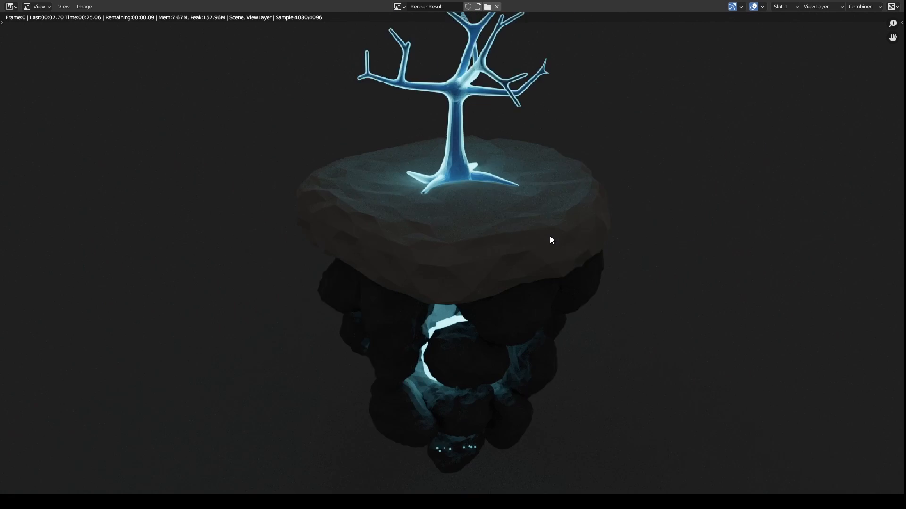
pyautogui.scroll(-2, 550, 236)
pyautogui.press('Escape')
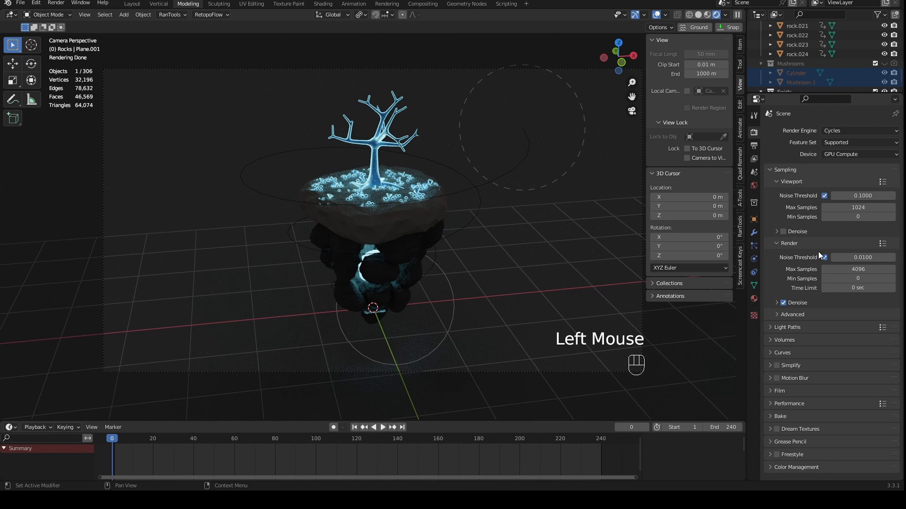
# - Set the render max samples to 100 and run a brief test render
pyautogui.doubleClick(855, 268)
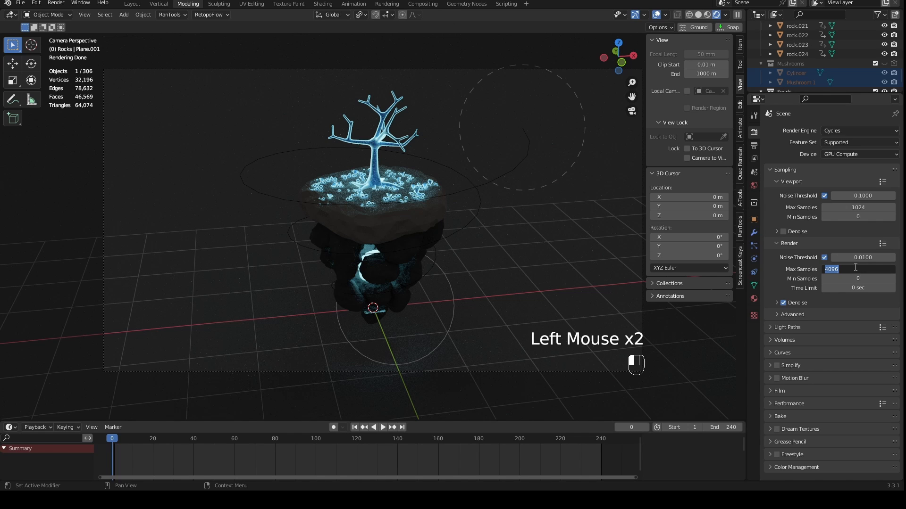
pyautogui.write('100')
pyautogui.press('Return')
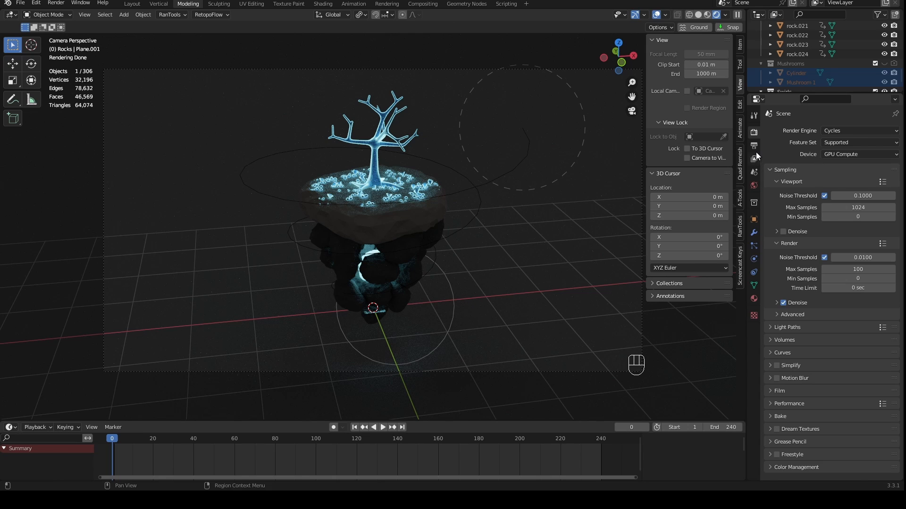
pyautogui.press('F12')
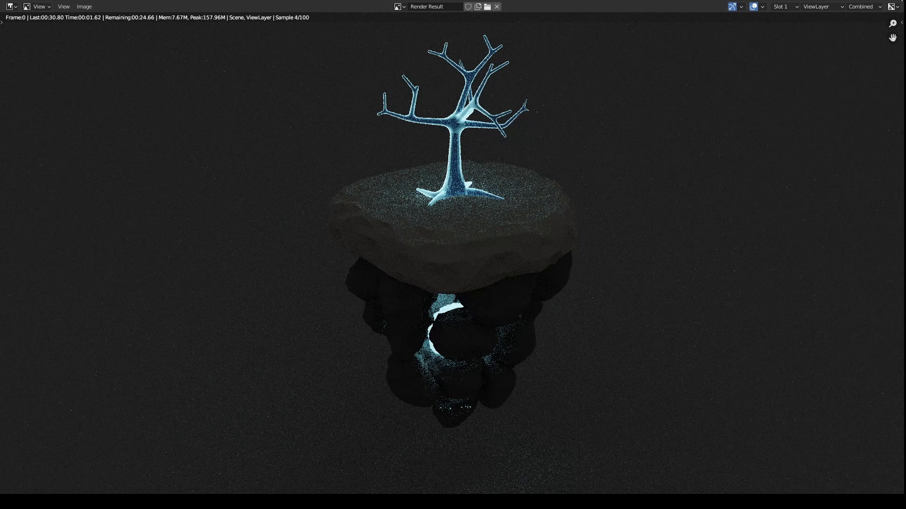
pyautogui.press('Escape')
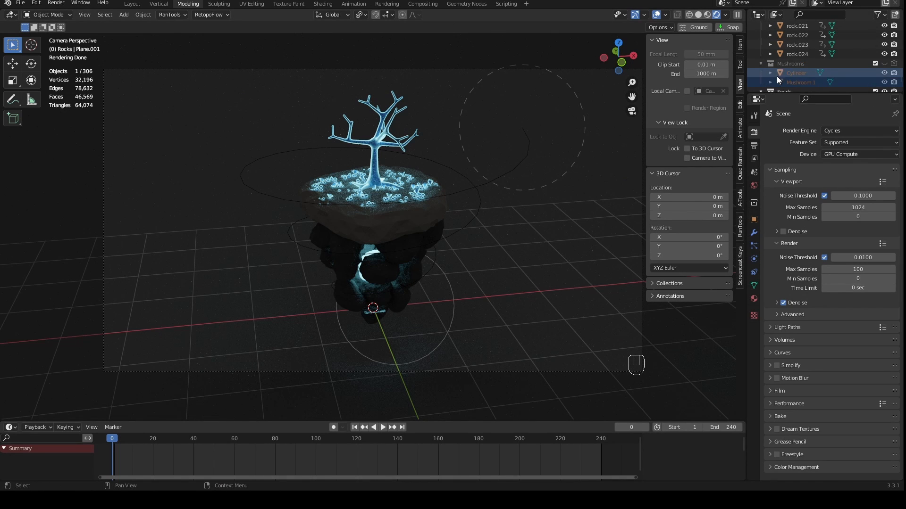
# - Enable the Mushrooms collection for rendering and check it with a test render
pyautogui.click(899, 64)
pyautogui.click(896, 64)
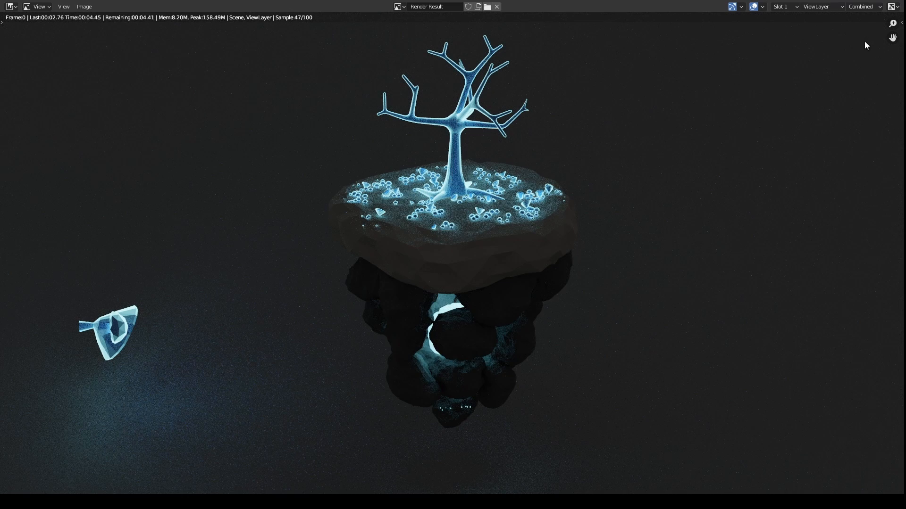
pyautogui.click(895, 1)
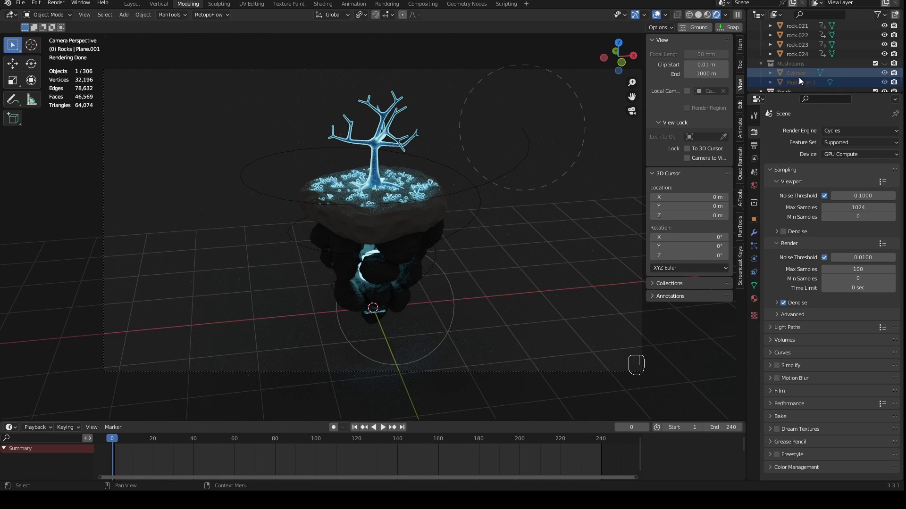
# - Unhide the Mushrooms collection in the viewport and move its two source objects about -3.31 m along X, out of the camera frame
pyautogui.click(884, 64)
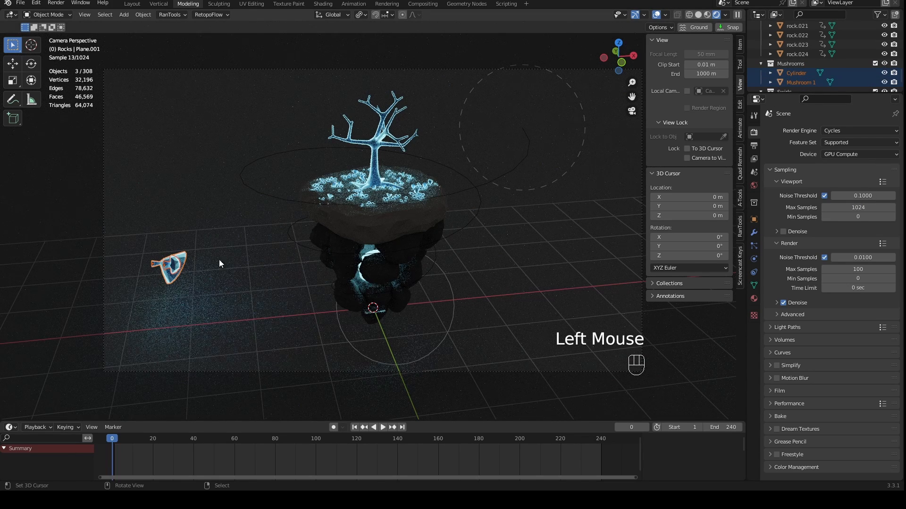
pyautogui.rightClick(184, 261)
pyautogui.keyDown('shift'); pyautogui.rightClick(182, 258); pyautogui.keyUp('shift')
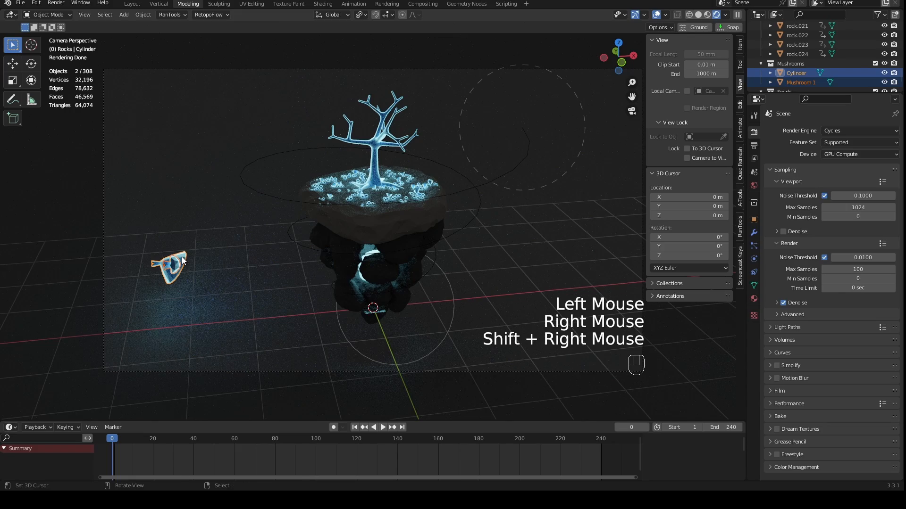
pyautogui.press('g')
pyautogui.press('x')
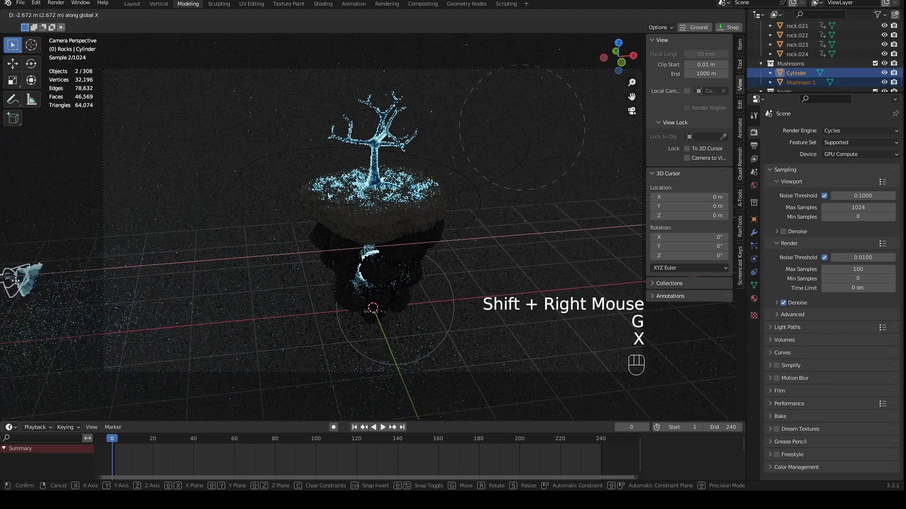
pyautogui.click(724, 286)
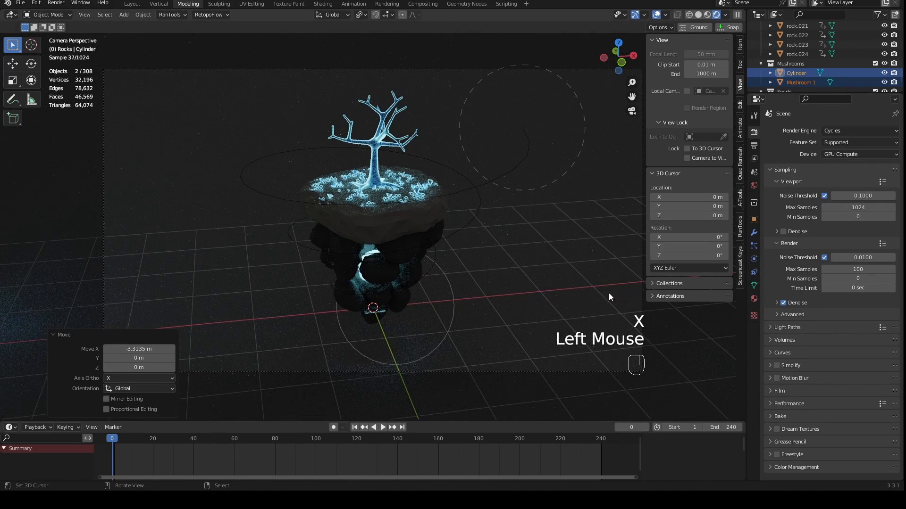
# - Test-render frame 0, then render frame 12 and examine the full image with the particles
pyautogui.press('F12')
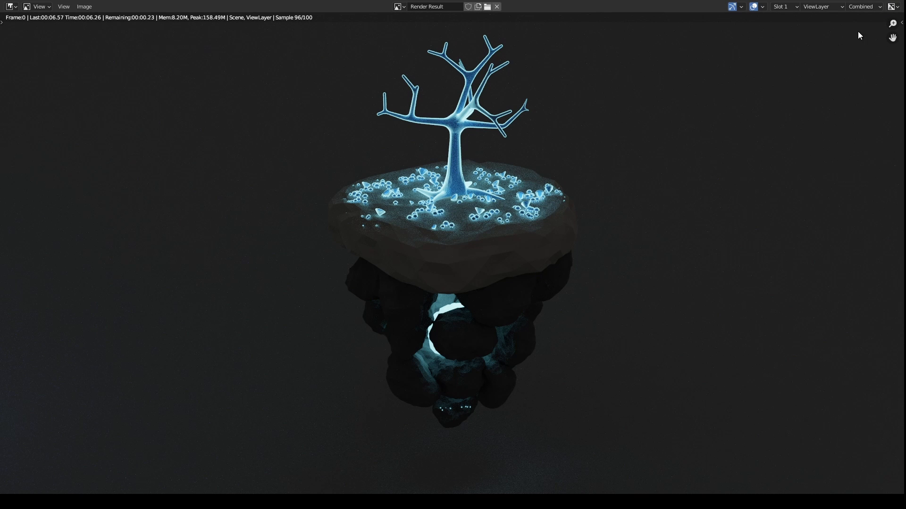
pyautogui.click(894, 1)
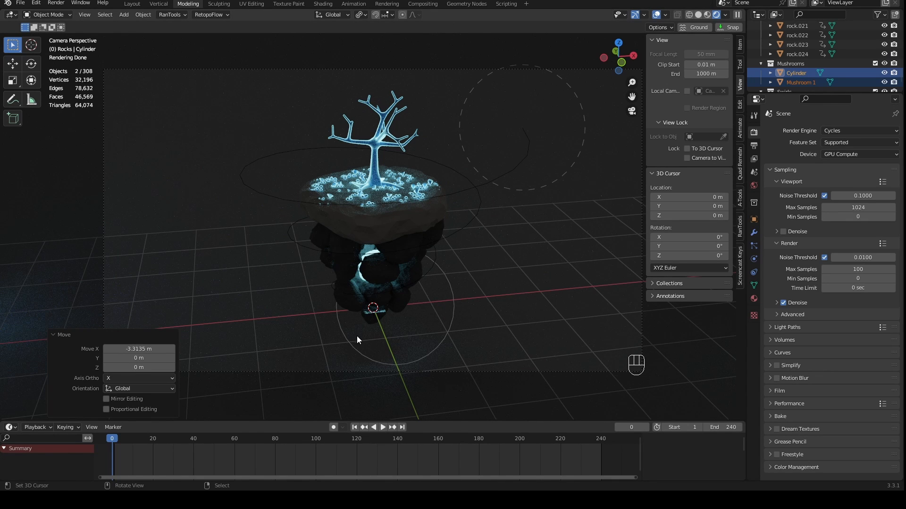
pyautogui.click(138, 446)
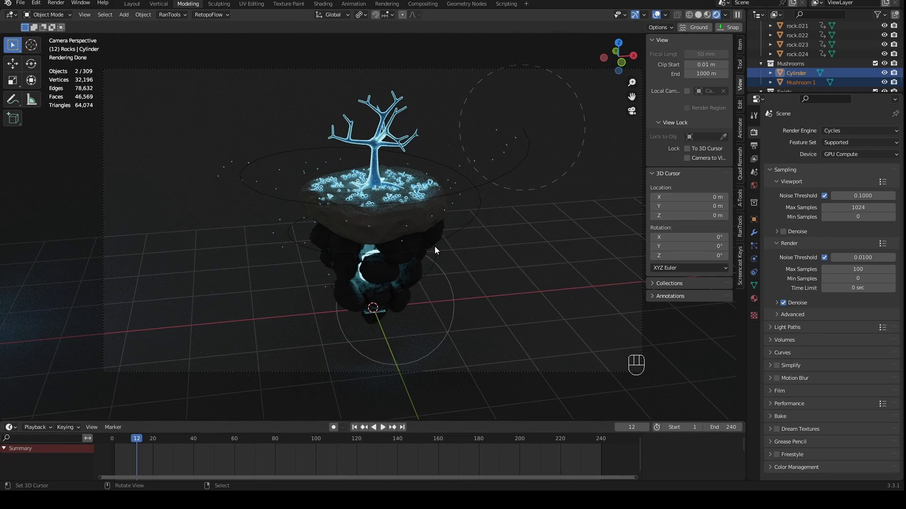
pyautogui.press('F12')
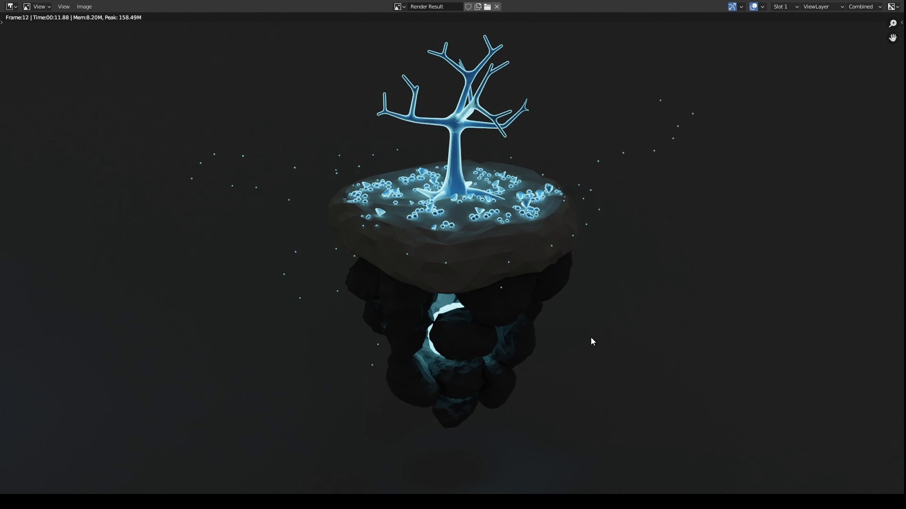
pyautogui.scroll(-1, 590, 338)
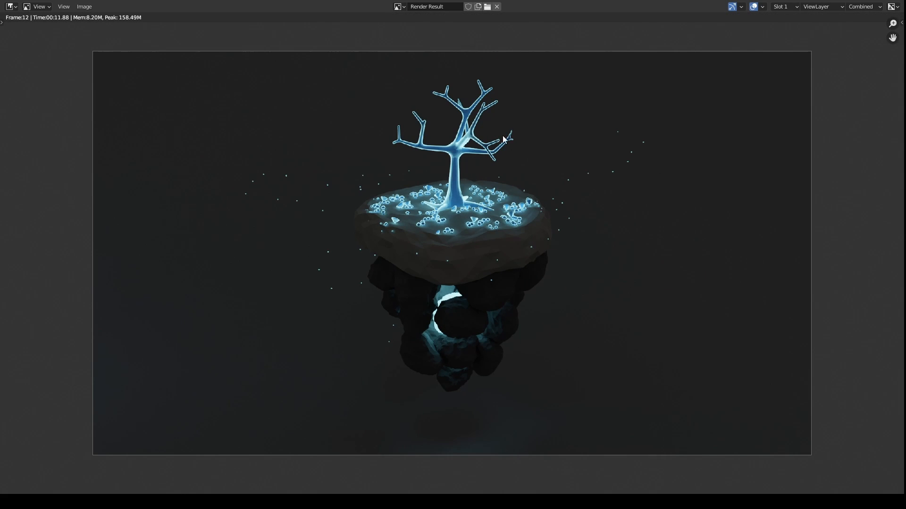